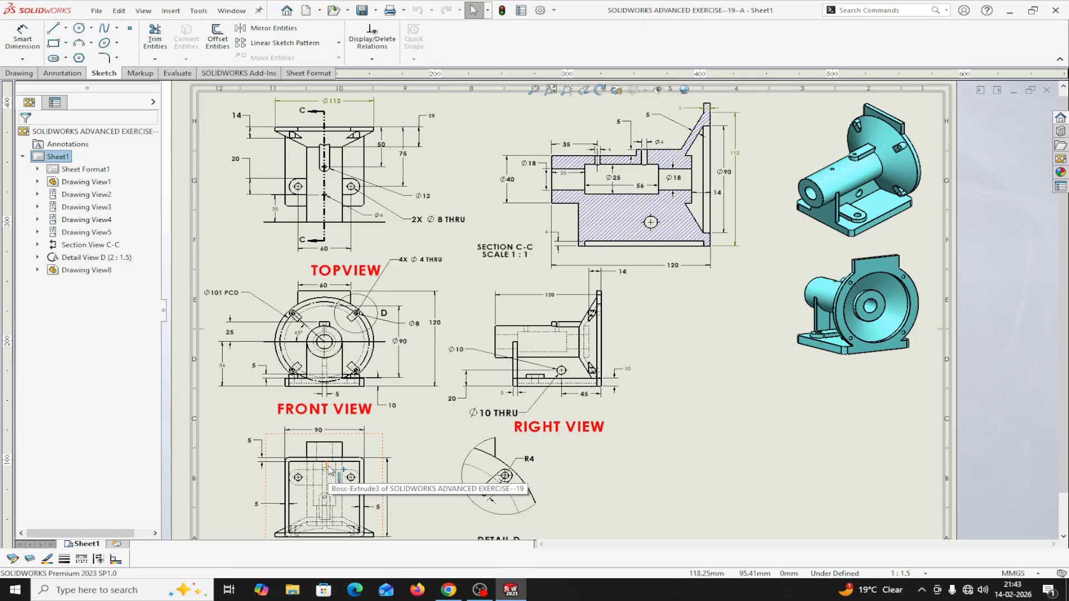
Step: Examine the views, section and dimensions of the exercise drawing for the flanged bracket
scroll(329, 469, up, 5)
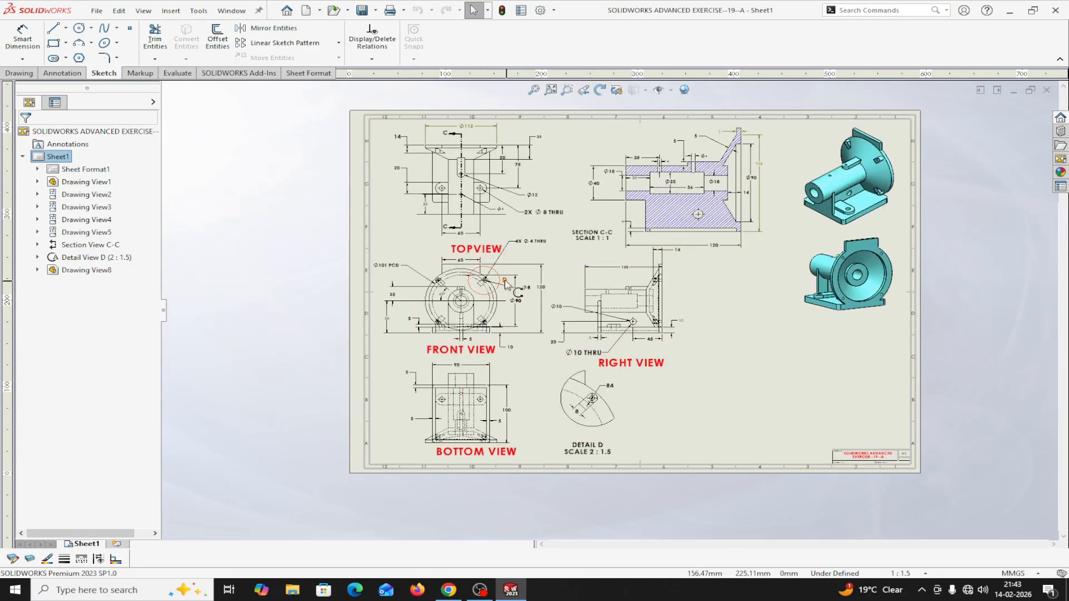
scroll(507, 304, down, 3)
scroll(557, 296, up, 3)
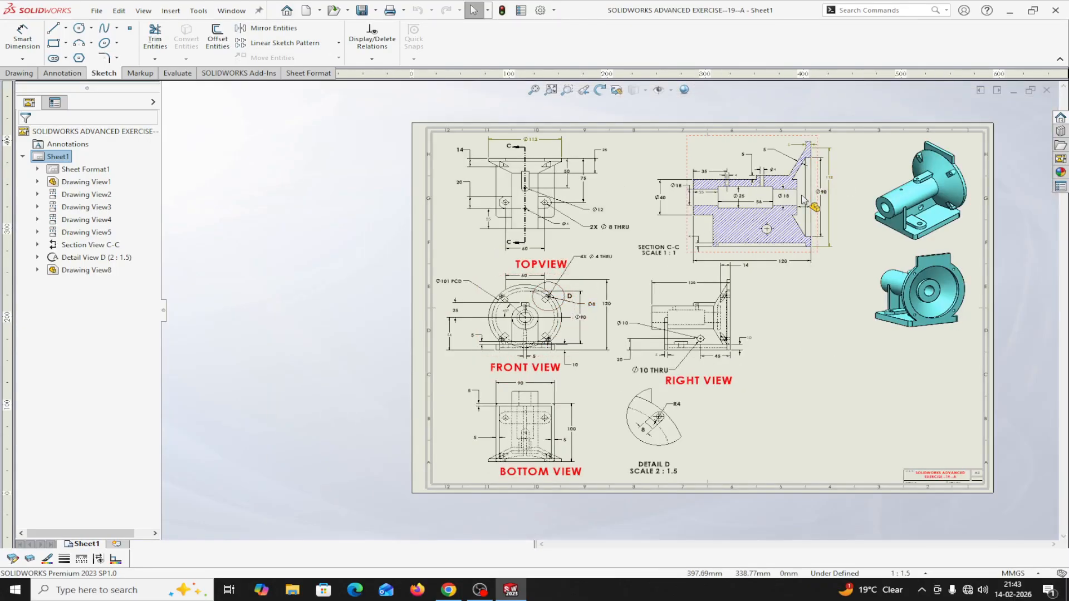
scroll(803, 199, down, 2)
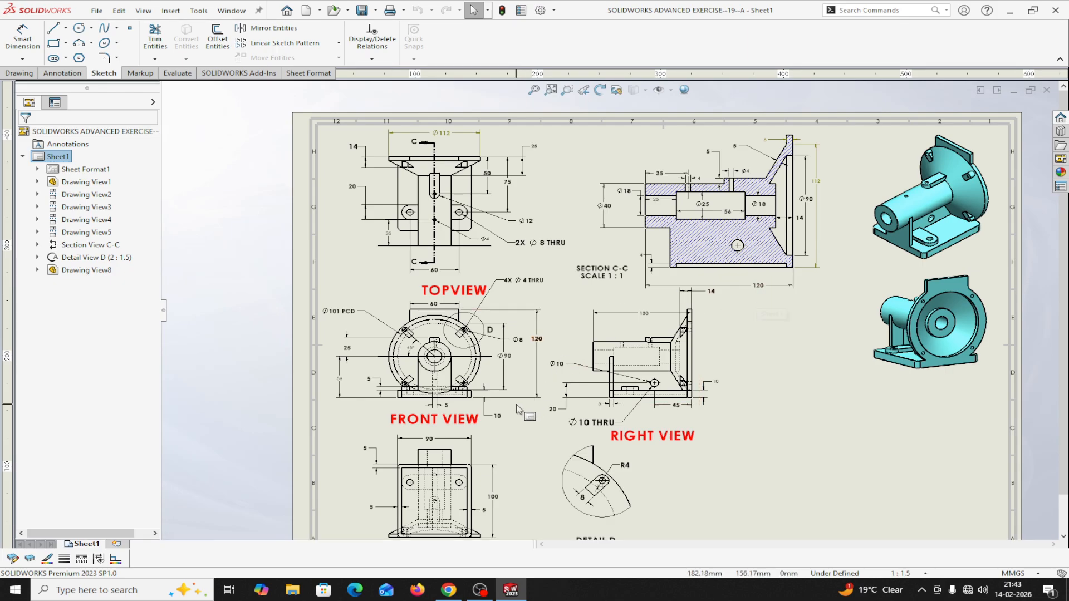
scroll(514, 426, up, 1)
scroll(514, 426, up, 1)
scroll(519, 447, down, 2)
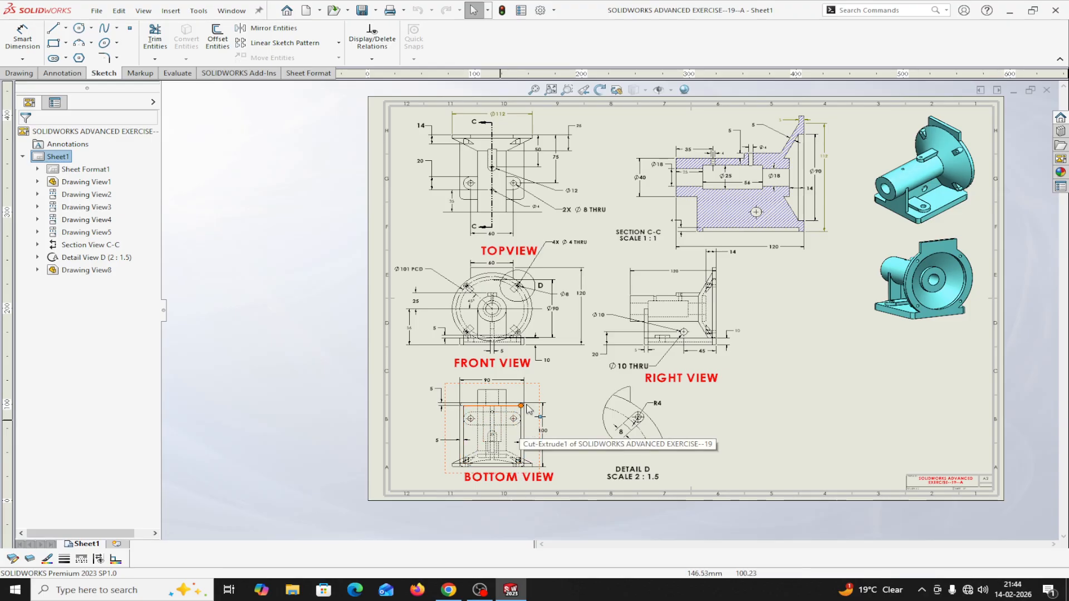
Step: Create a new part document
click(97, 11)
click(113, 32)
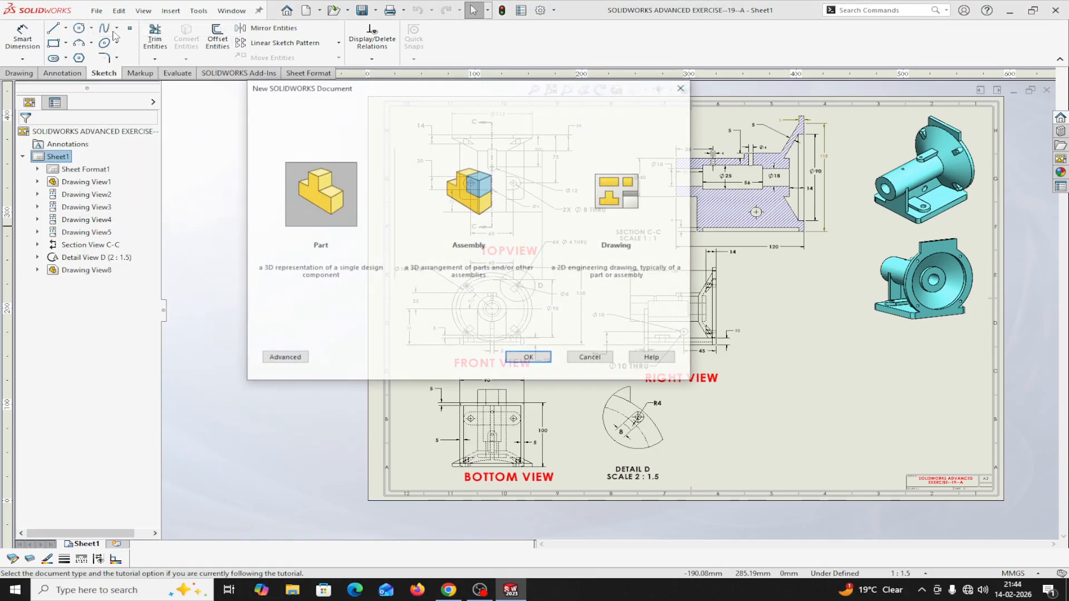
click(521, 359)
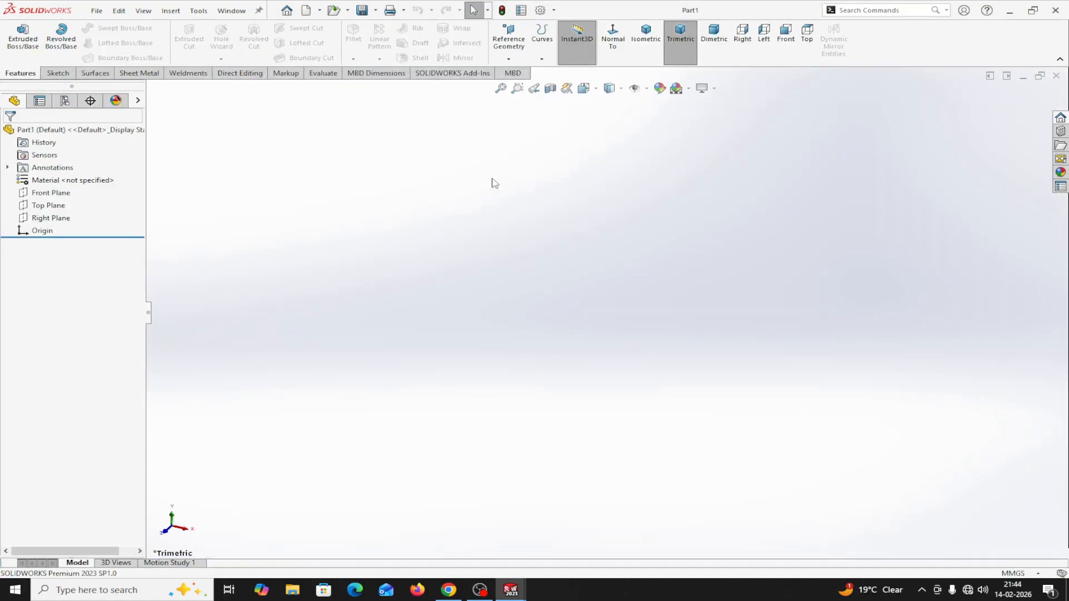
Step: Apply the Plain White scene to the part and check the document unit system
click(677, 88)
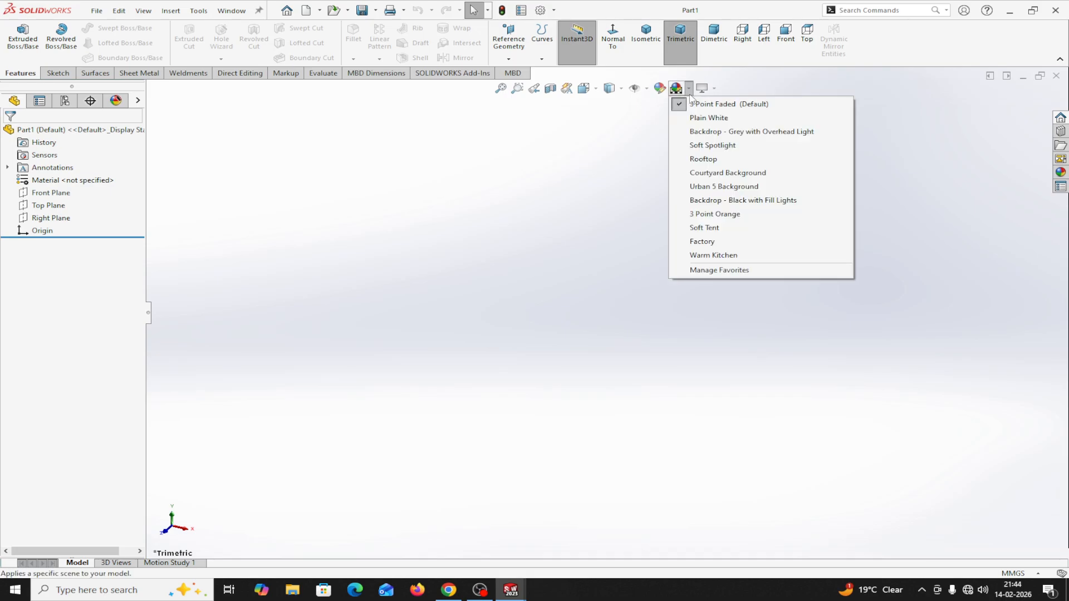
click(706, 117)
click(1039, 572)
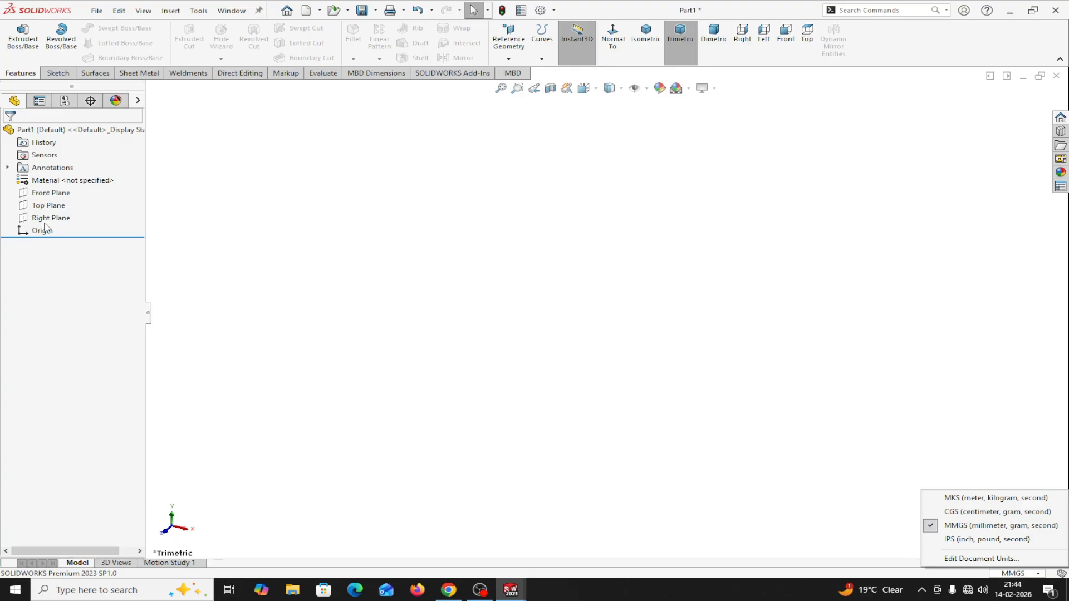
Step: On the Right Plane, sketch from the origin about 41 mm up, 78 mm across, a rising diagonal, 10 mm across and 69 mm down
click(26, 221)
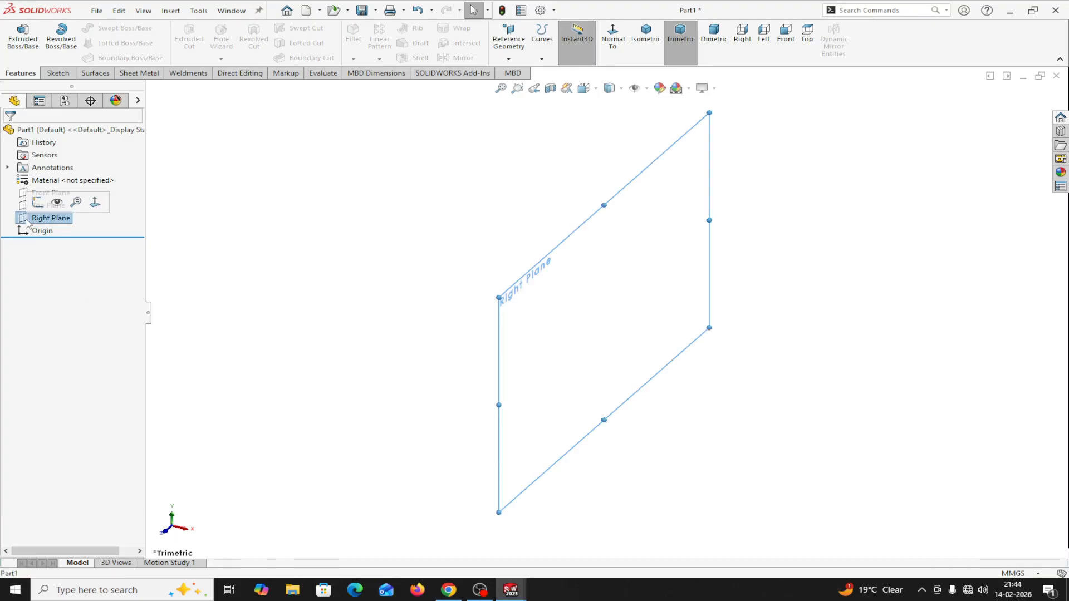
click(37, 202)
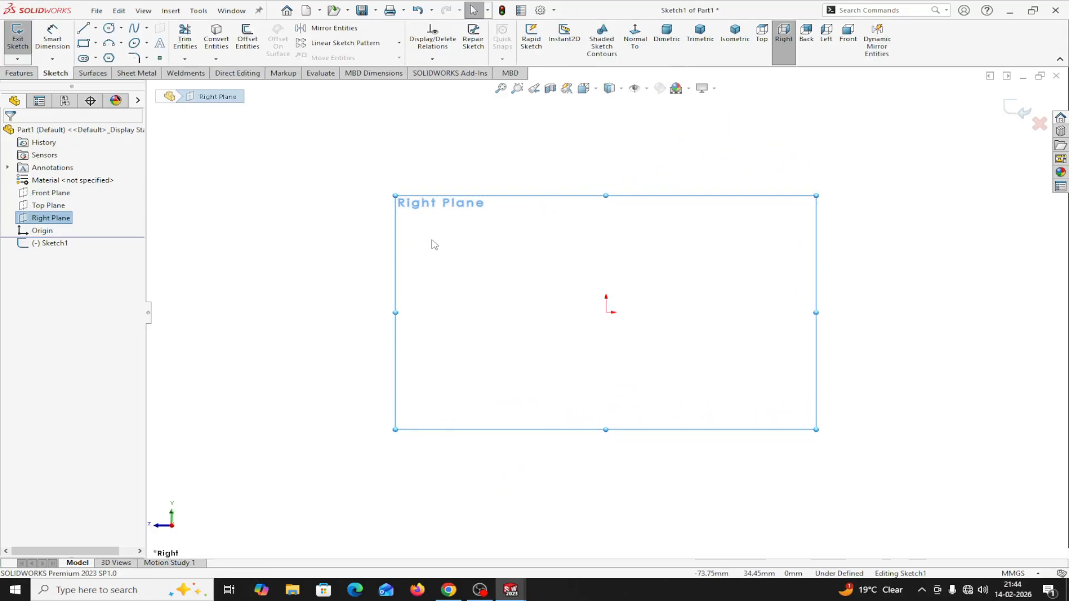
click(83, 27)
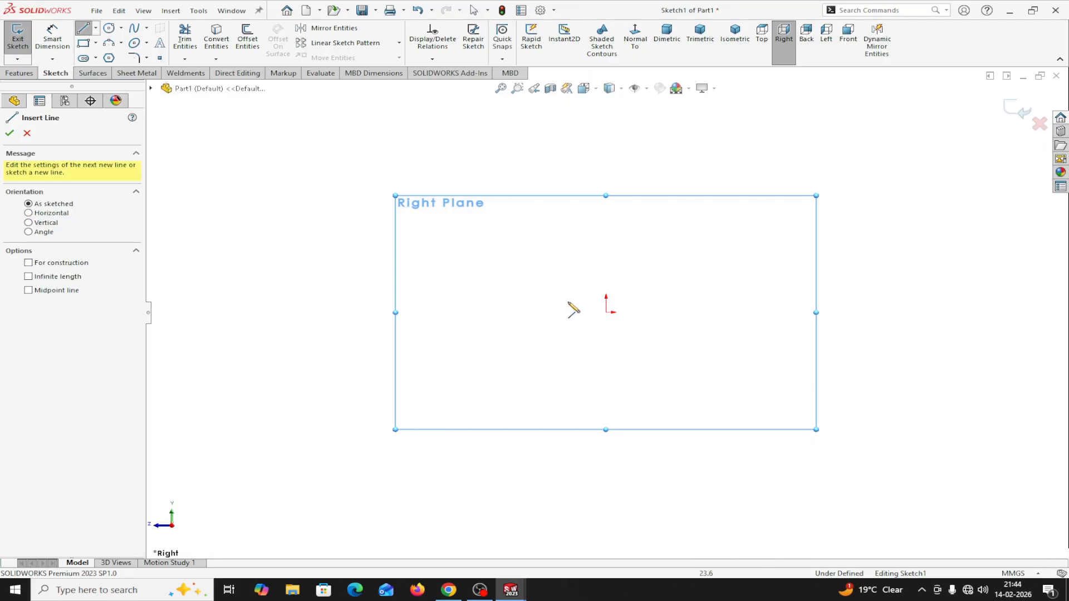
click(605, 313)
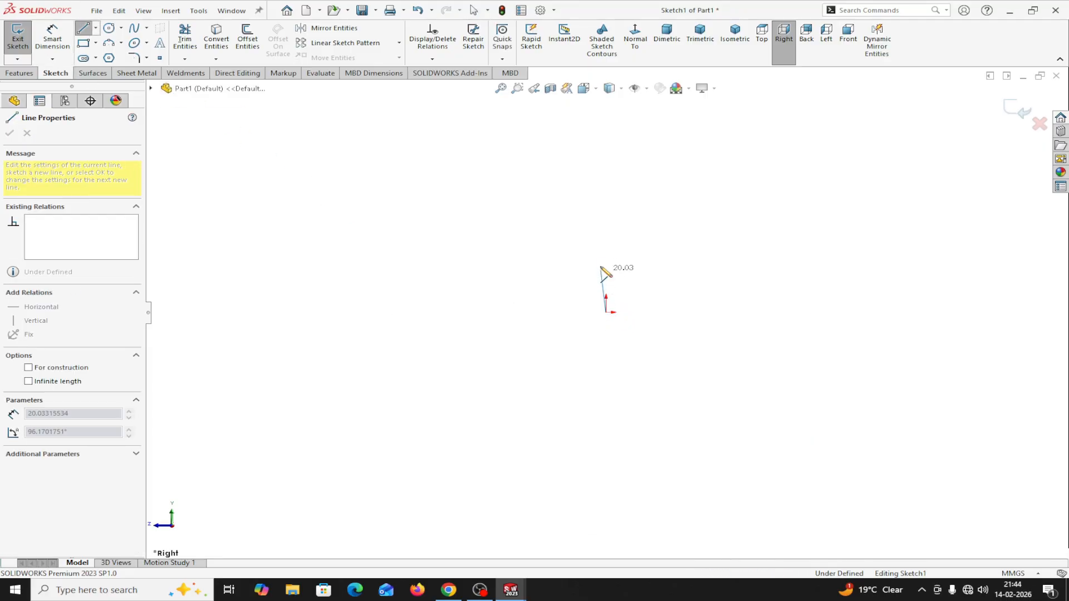
click(606, 227)
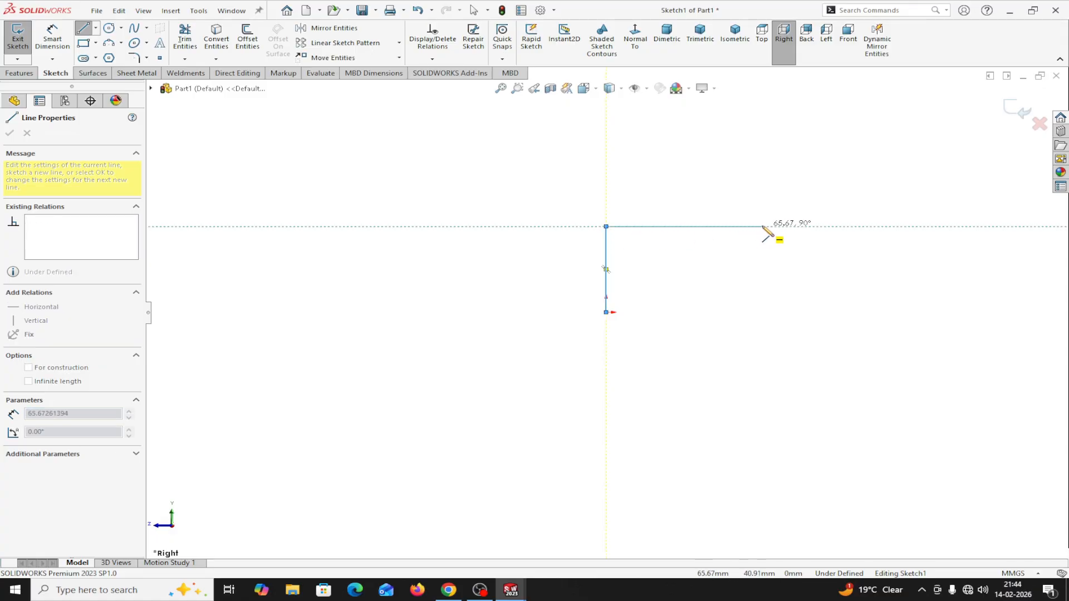
click(790, 226)
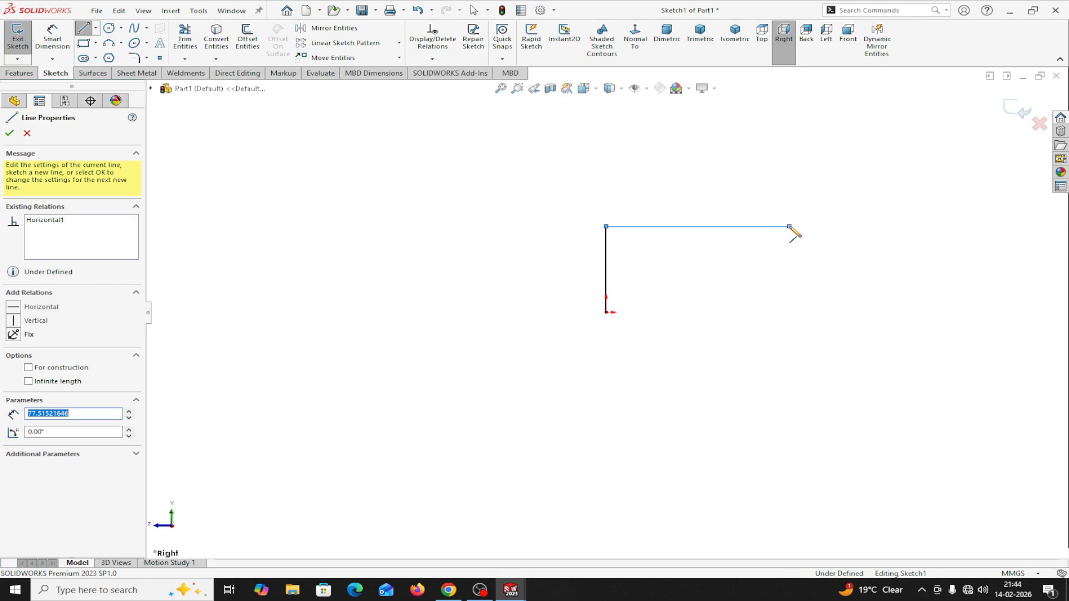
click(855, 166)
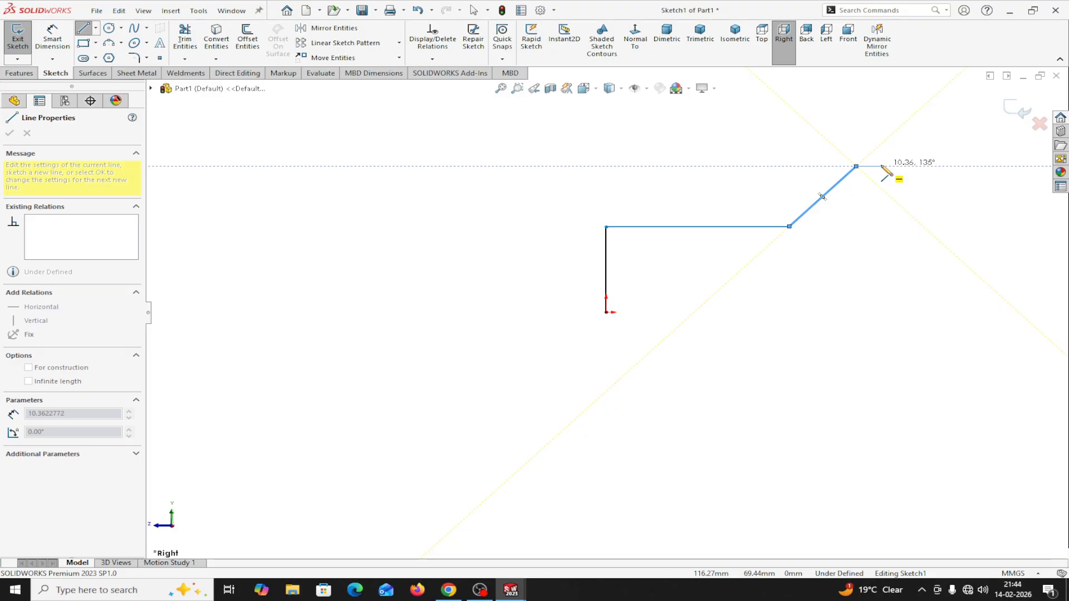
click(881, 166)
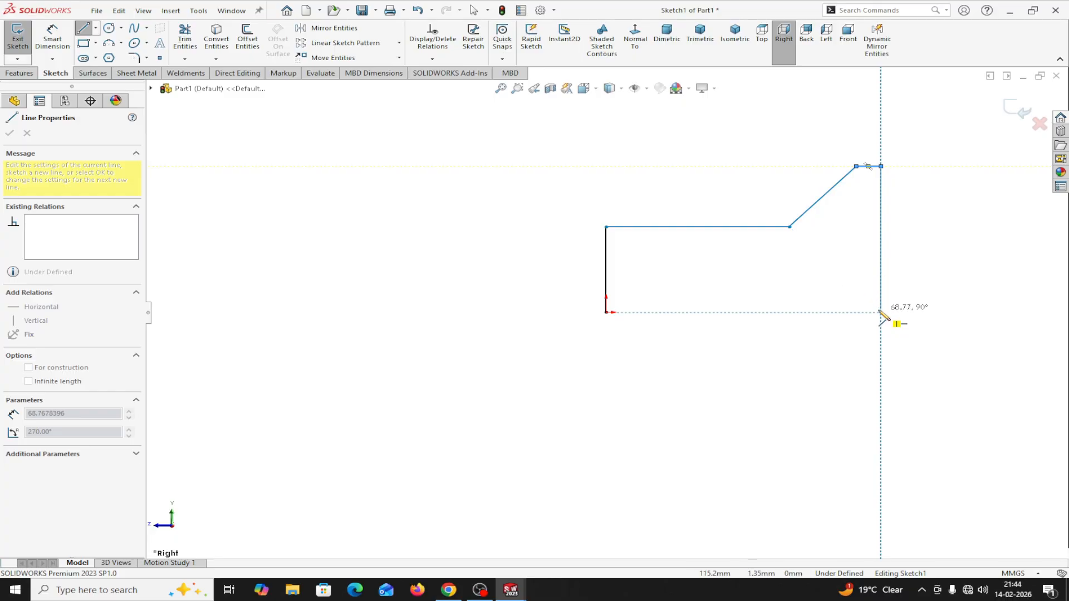
click(881, 313)
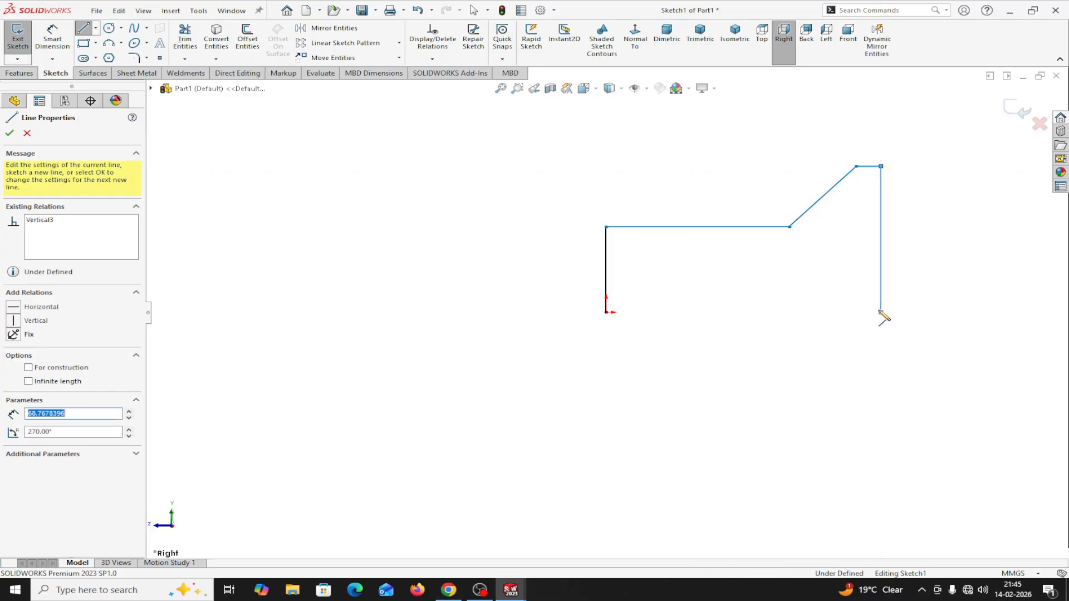
Step: Close the profile with a horizontal line back to the origin and convert that line to construction geometry
click(606, 312)
right_click(607, 314)
click(635, 319)
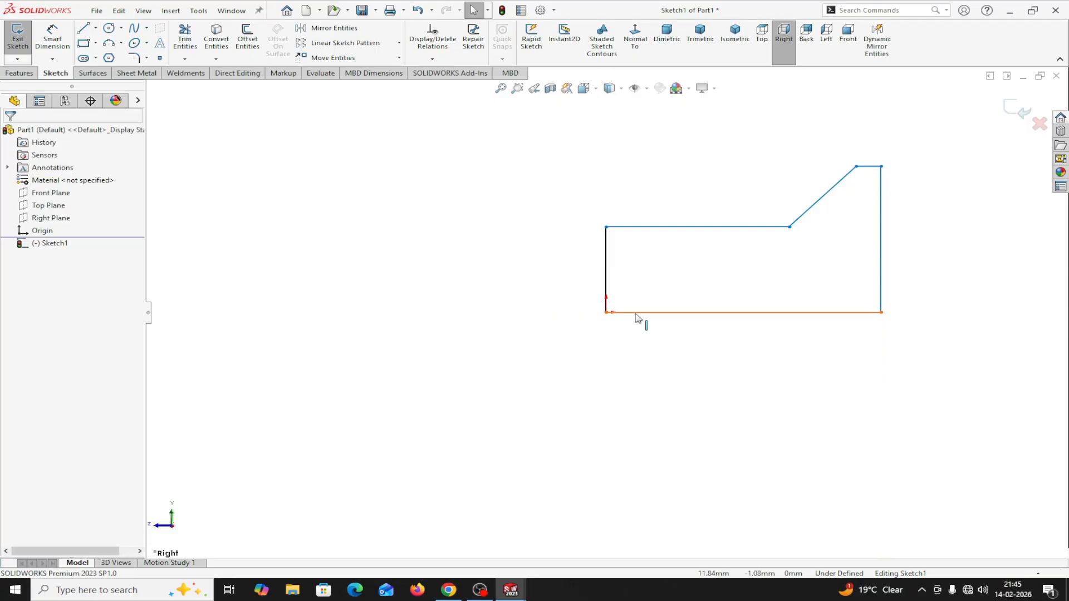
click(638, 315)
click(692, 278)
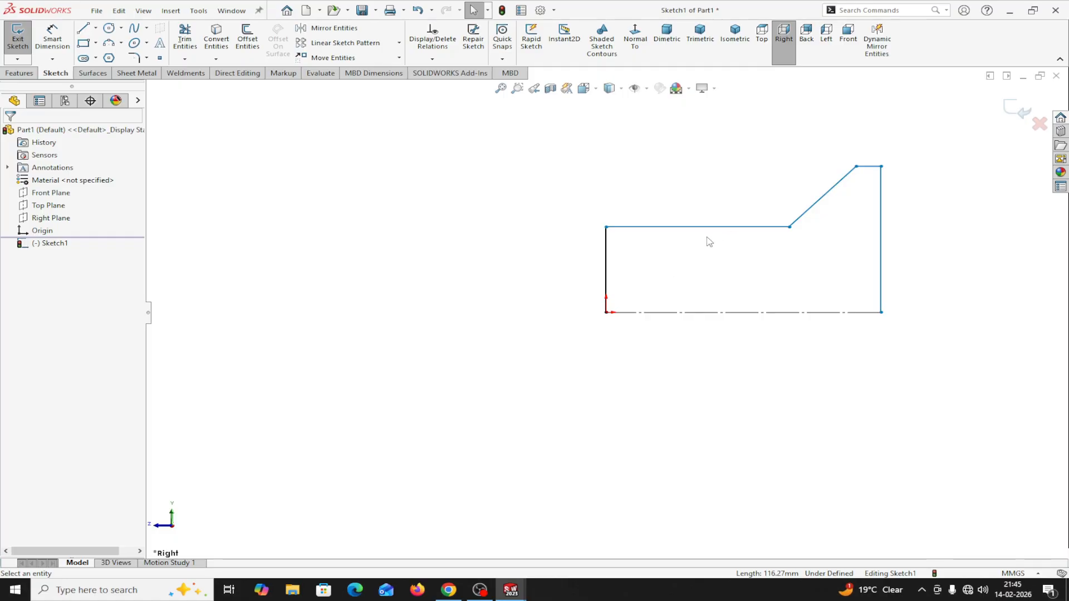
Step: Dimension the flange's outer corner to the centerline as a doubled distance of 112 mm
click(53, 39)
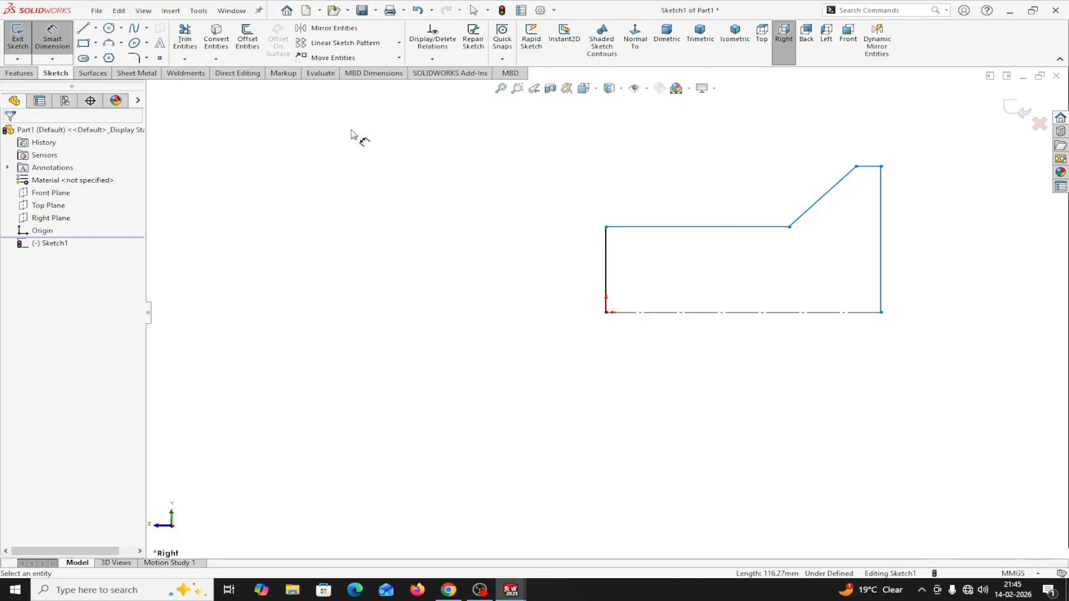
click(881, 167)
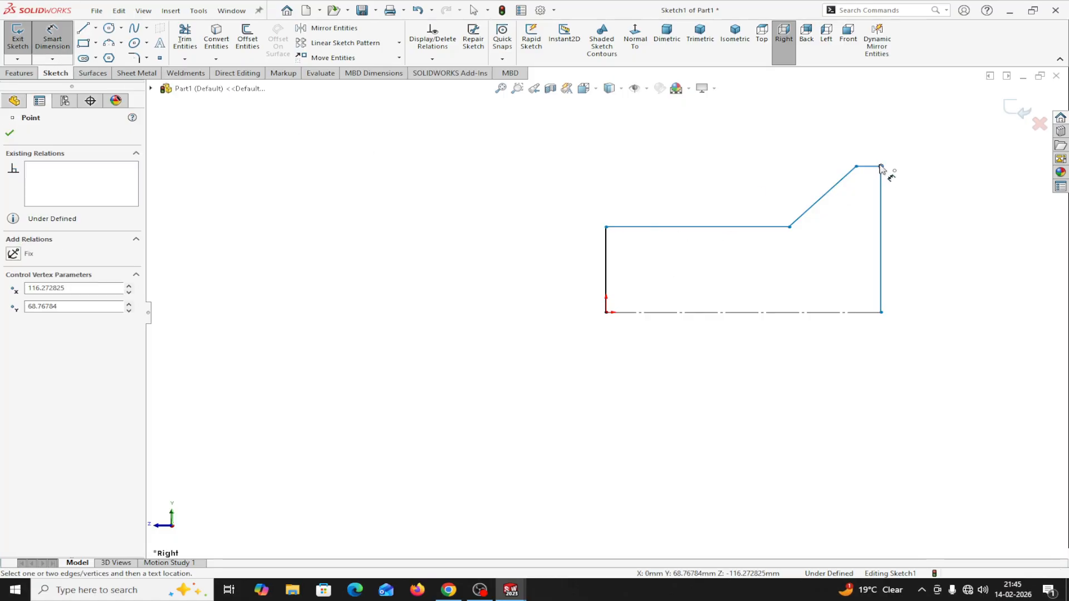
click(860, 314)
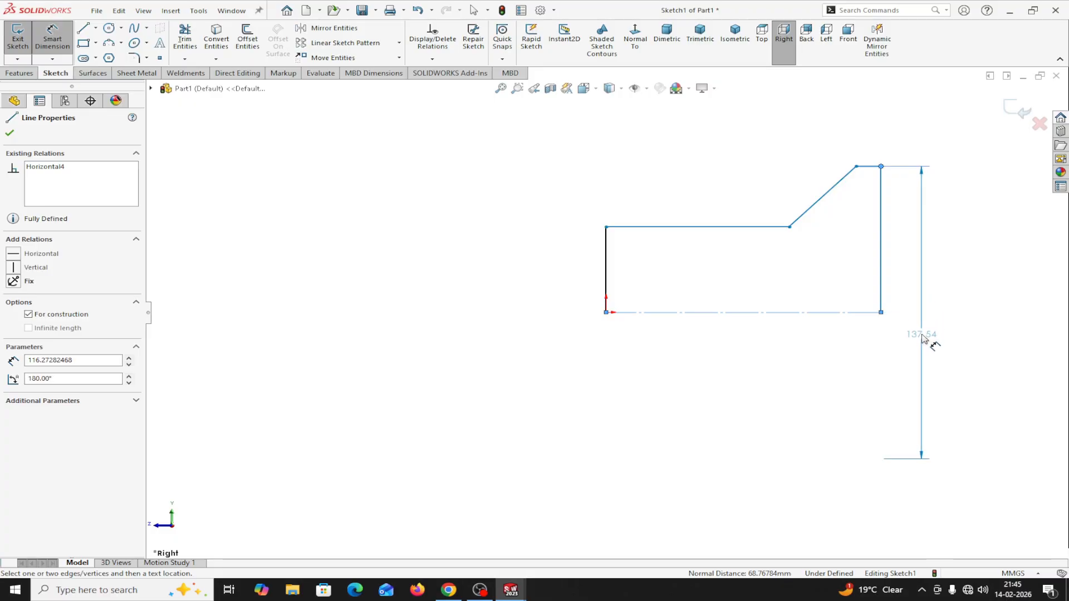
click(922, 340)
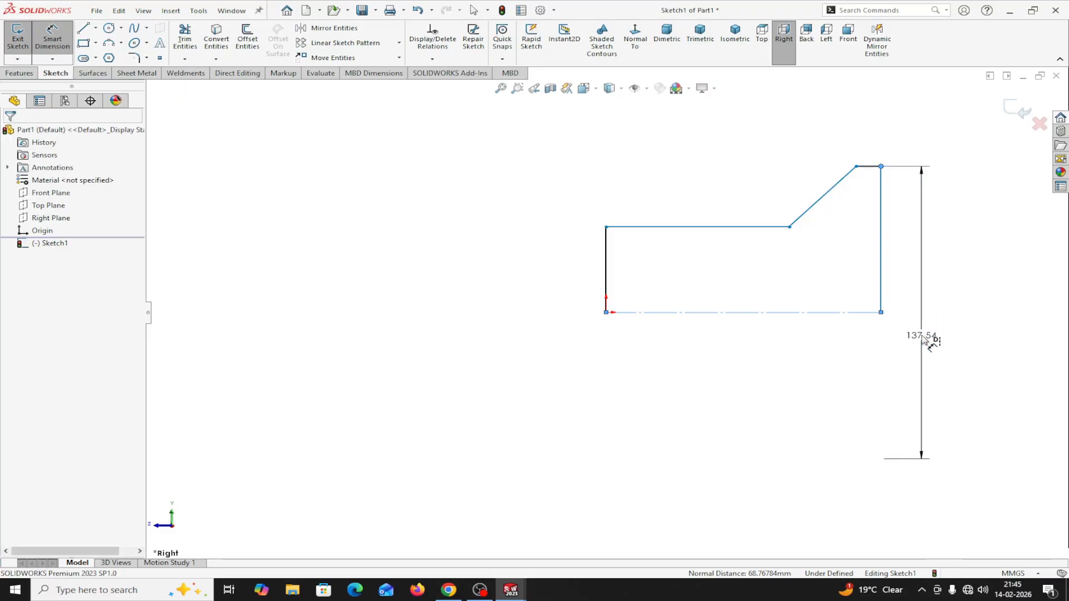
text(112)
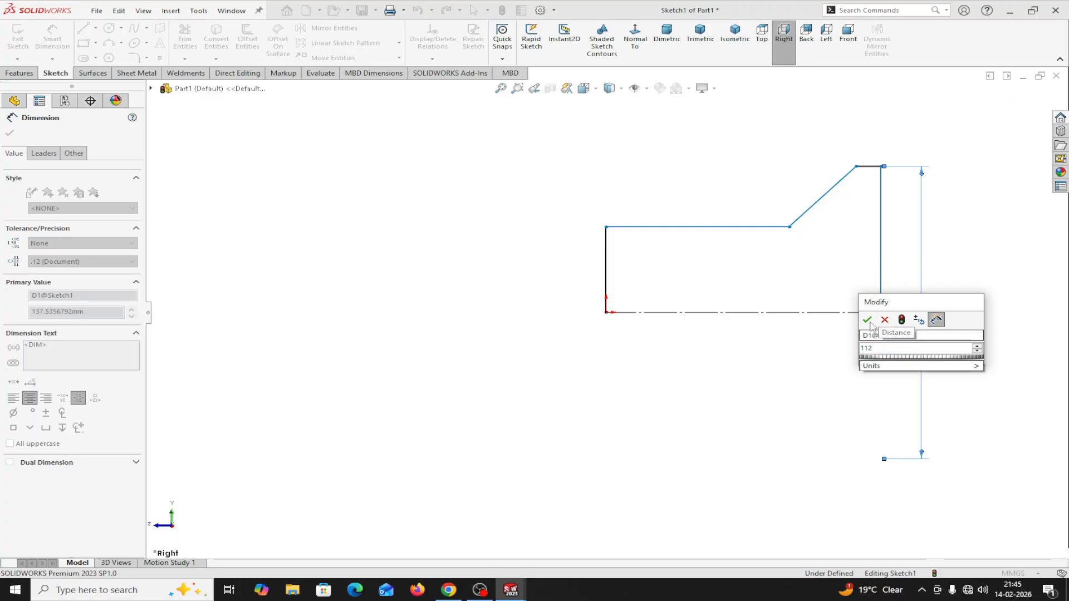
click(869, 322)
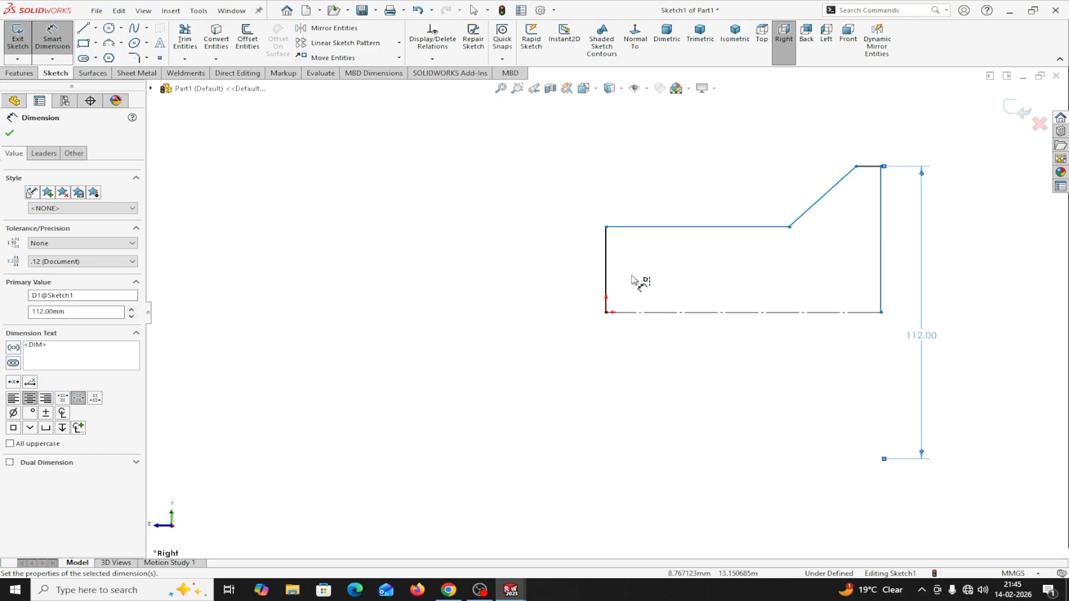
Step: Dimension the long horizontal barrel line to the centerline as a doubled distance of 40 mm
click(631, 229)
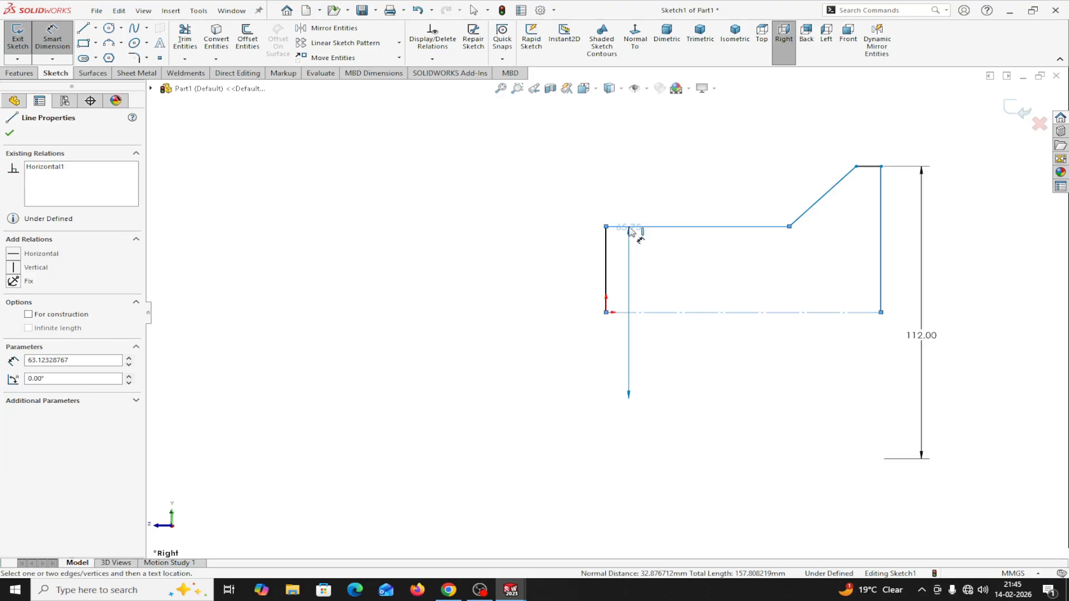
click(650, 313)
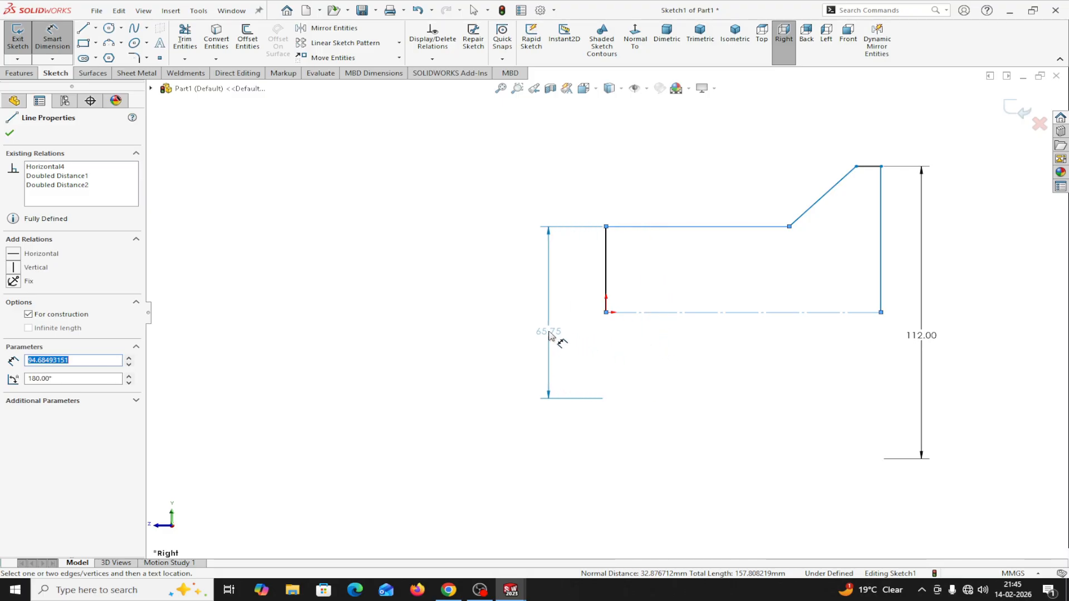
click(551, 335)
text(40)
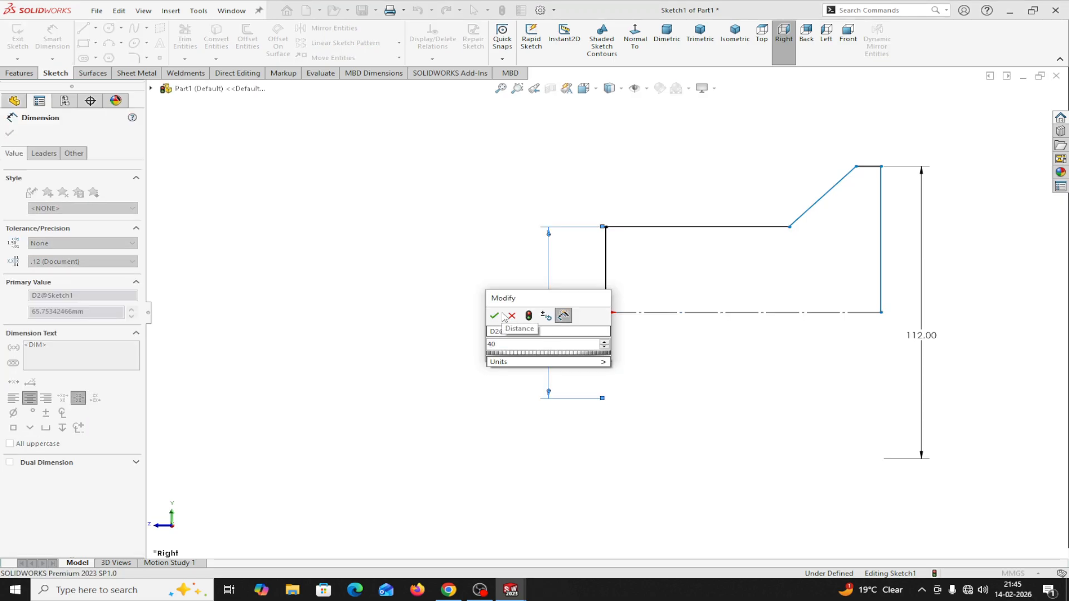
click(494, 316)
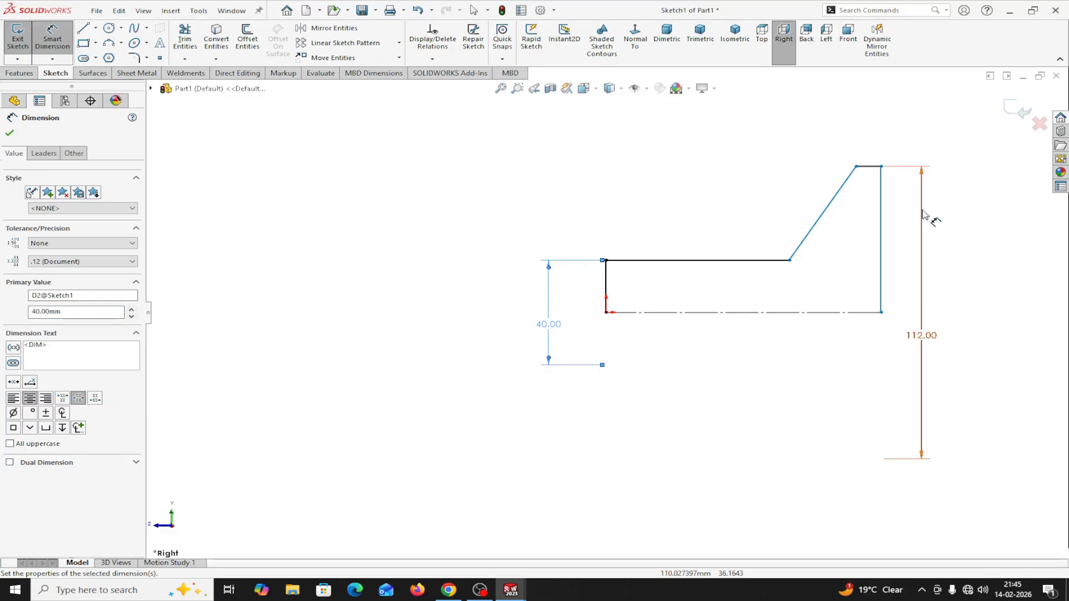
Step: Dimension the short horizontal edge at the flange rim to 5 mm
click(857, 166)
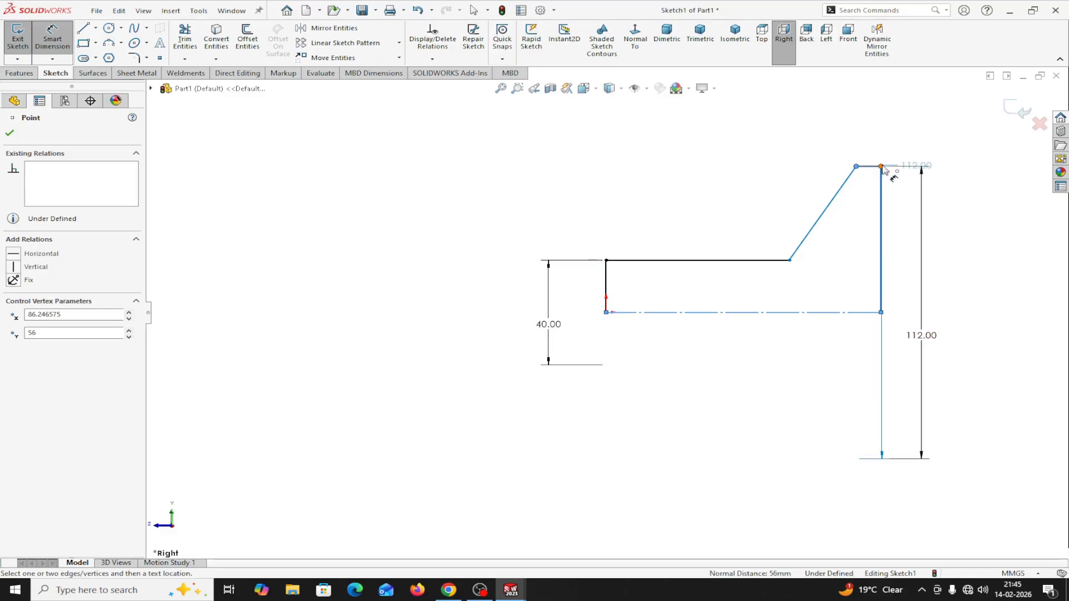
click(881, 167)
click(909, 124)
text(5.00mm)
click(857, 103)
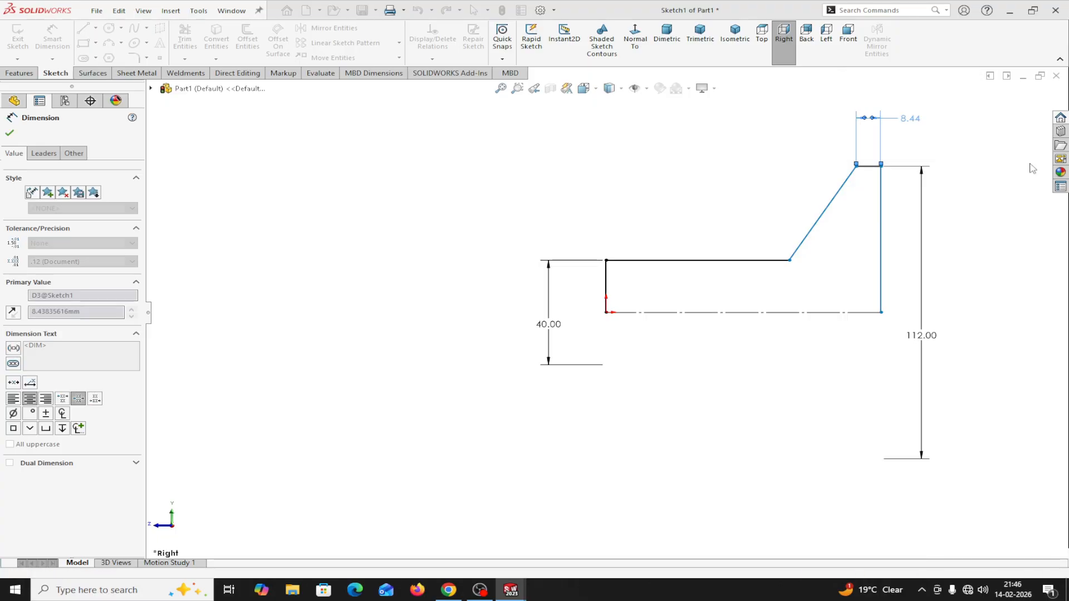
Step: Dimension the horizontal distance from the diagonal's lower end to the vertical flange face as 25 mm
click(790, 260)
click(882, 255)
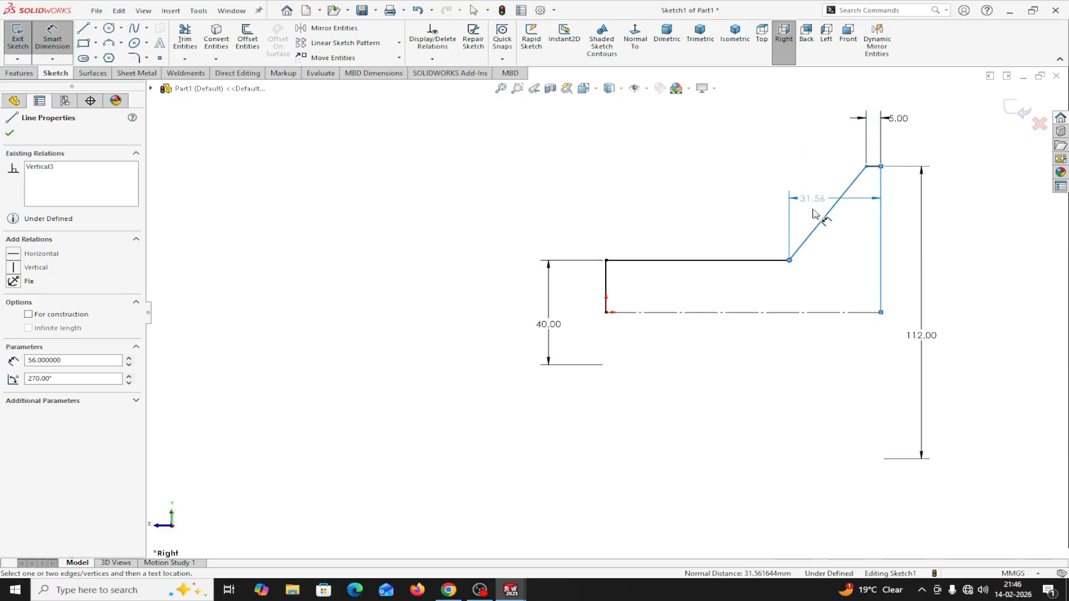
click(828, 365)
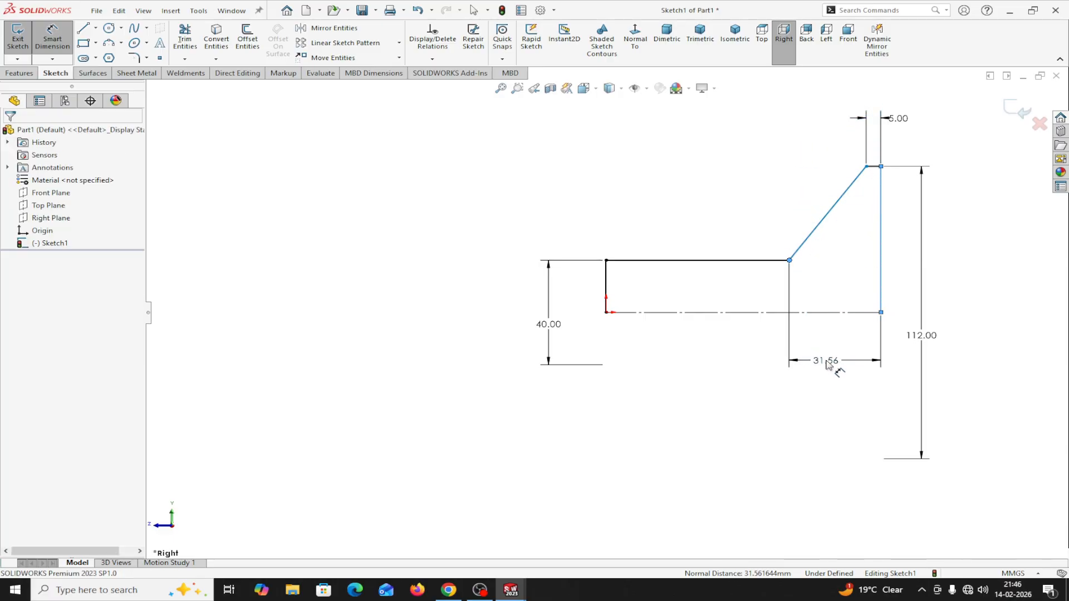
text(25)
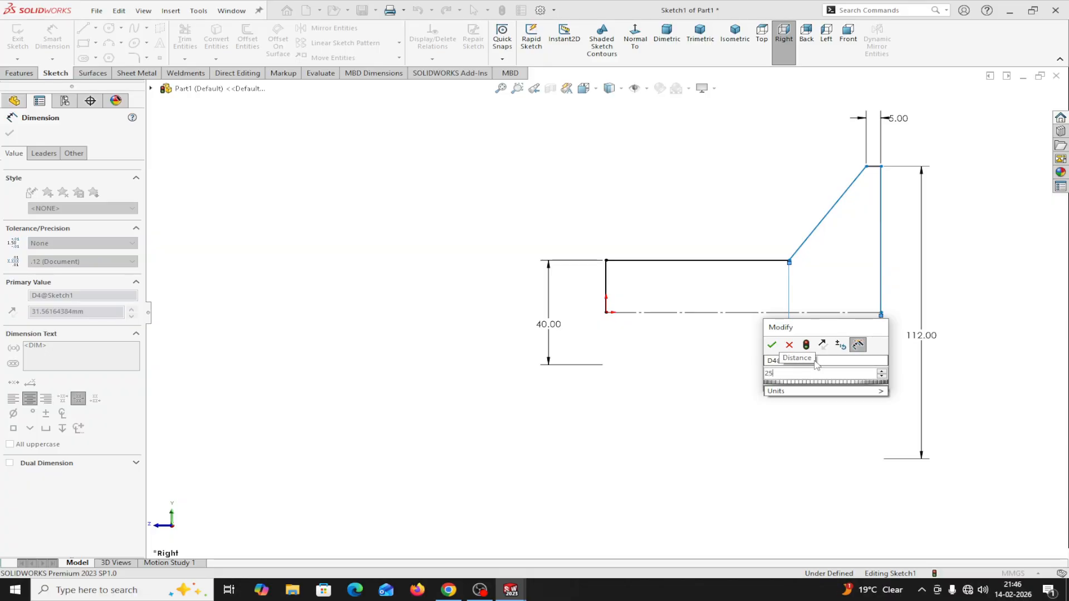
click(771, 346)
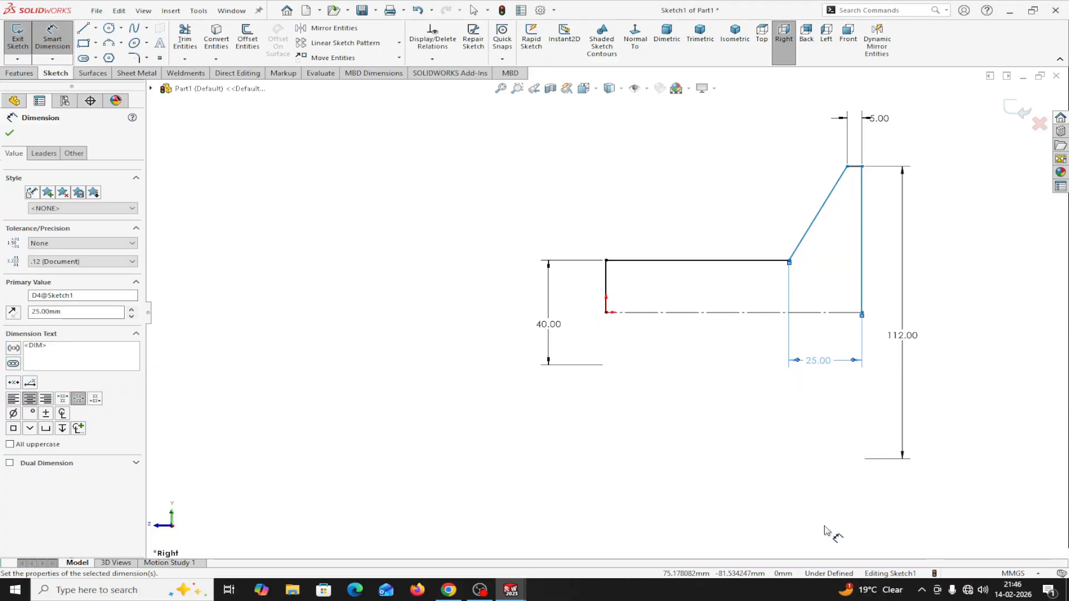
Step: Dimension the profile's overall length along the centerline, from the origin to the vertical flange face, as 120 mm
click(607, 314)
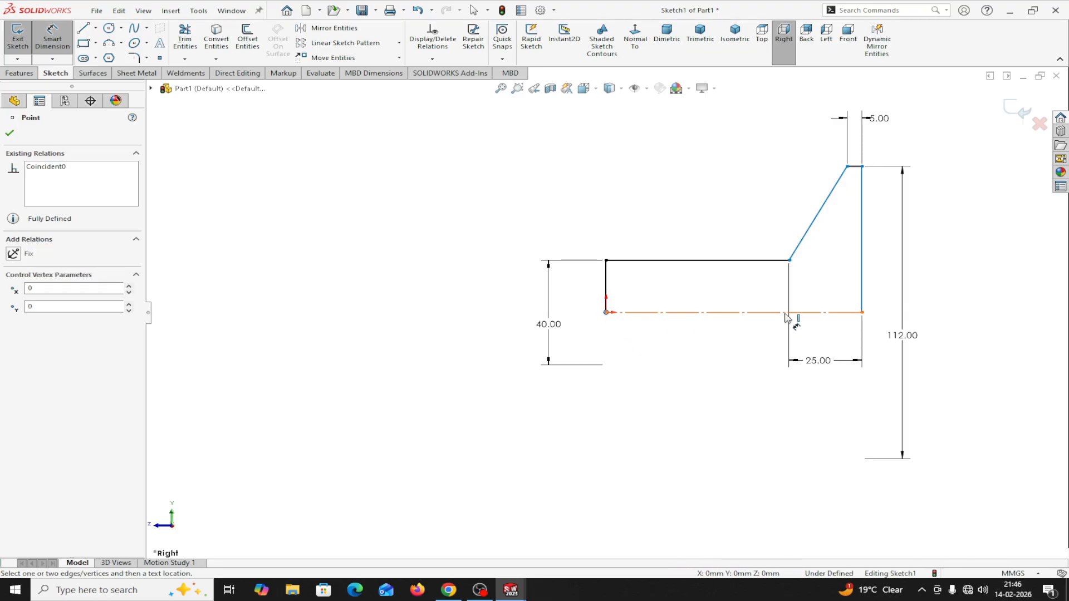
click(862, 313)
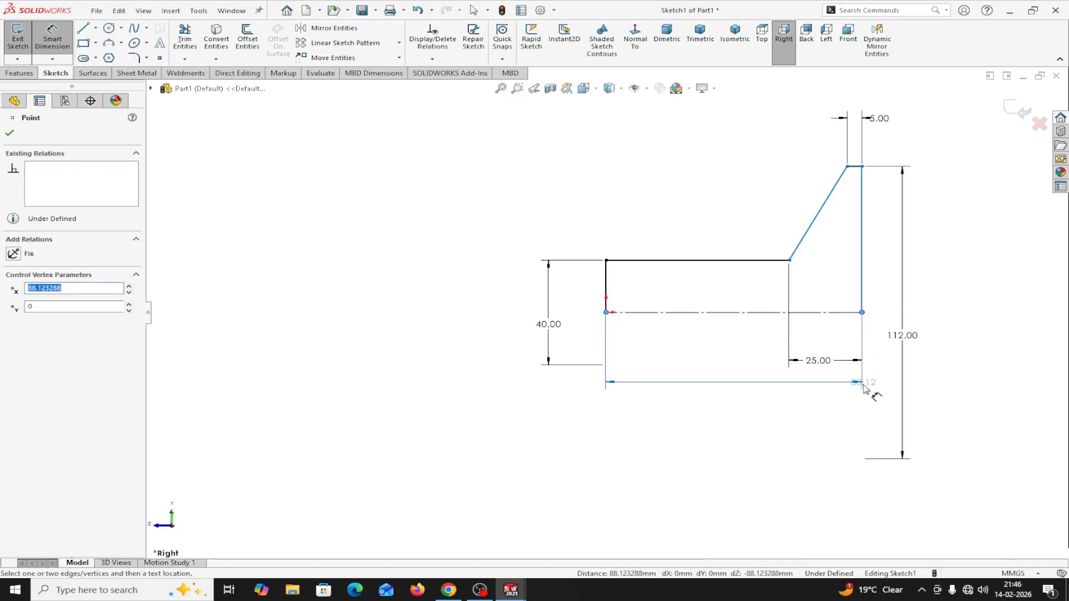
click(764, 421)
text(120)
click(707, 399)
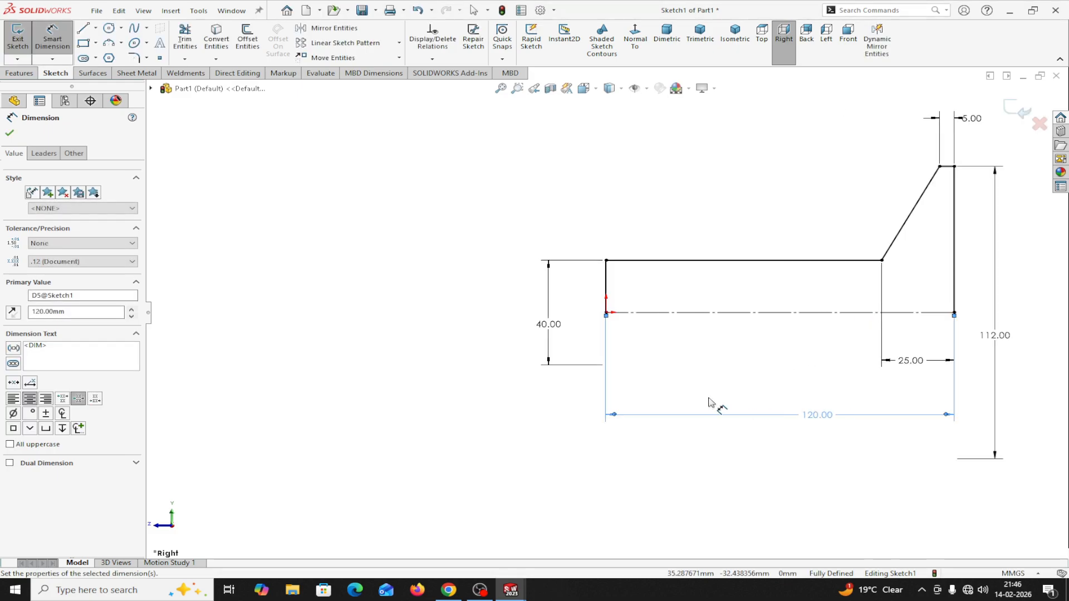
scroll(1018, 362, up, 2)
scroll(913, 352, down, 2)
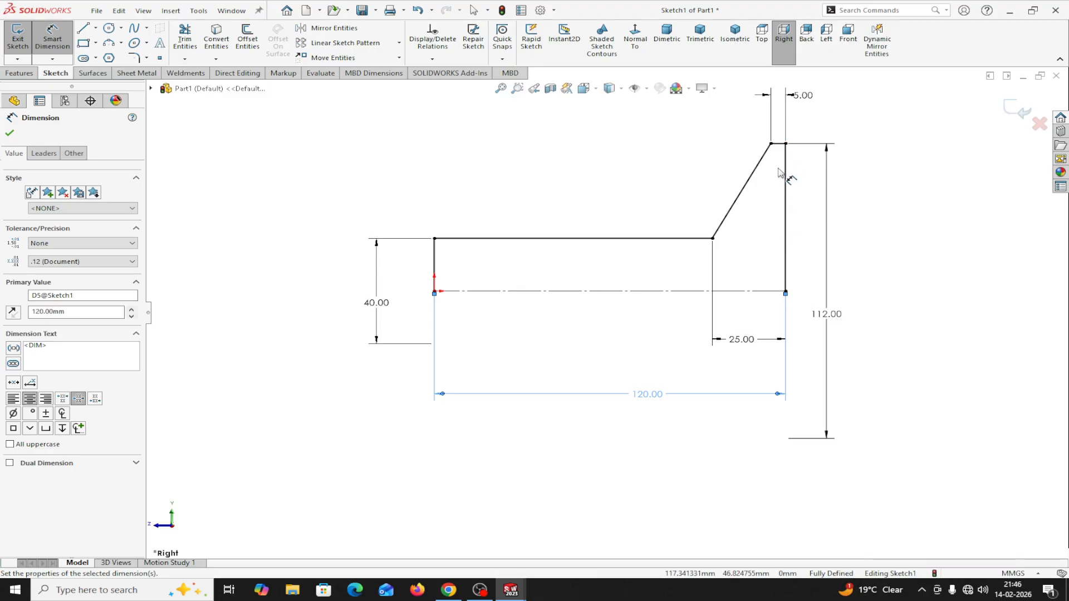
click(10, 135)
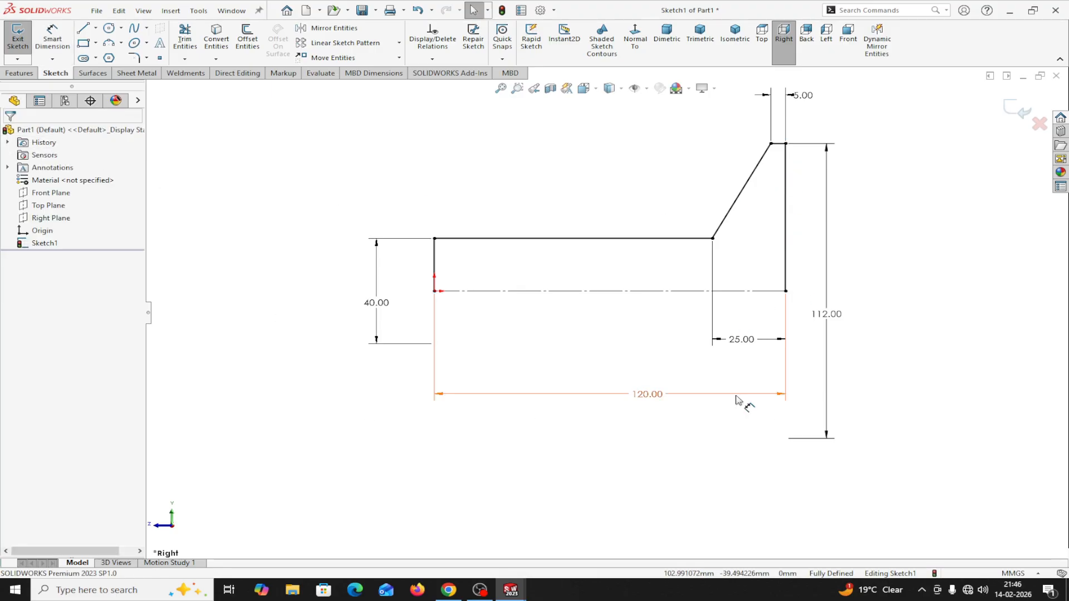
Step: Revolve the half-profile 360 degrees about the centerline into a solid, letting the open sketch be closed automatically
click(19, 73)
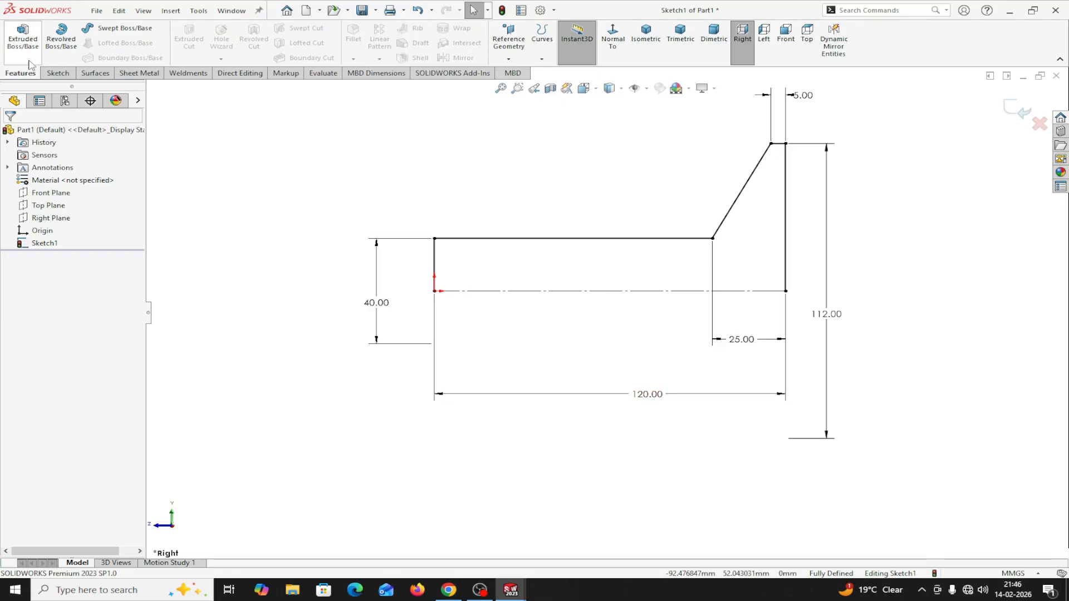
click(61, 40)
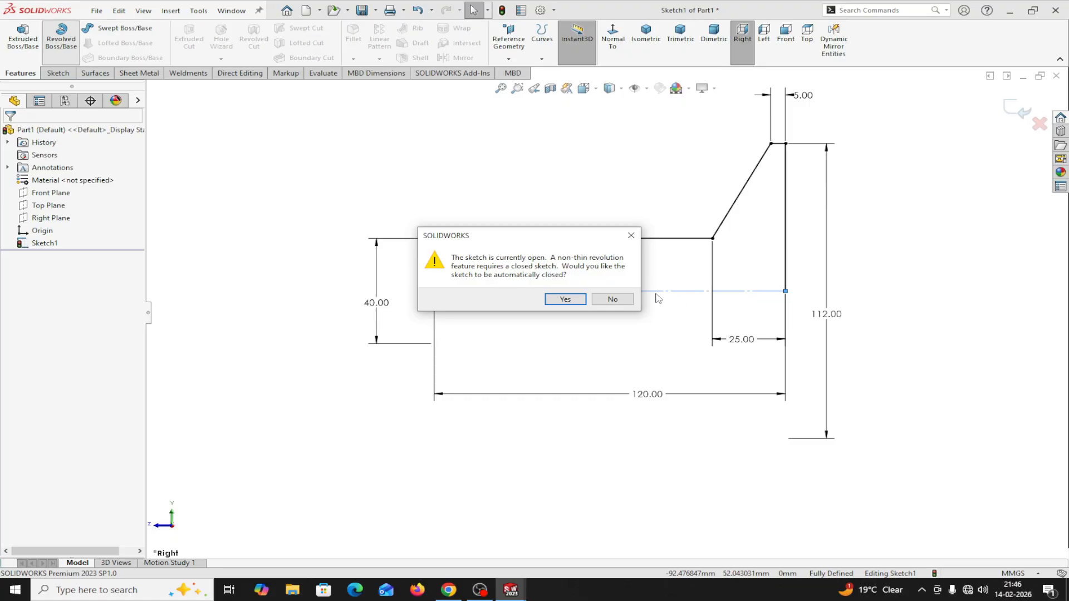
drag(594, 240, 334, 212)
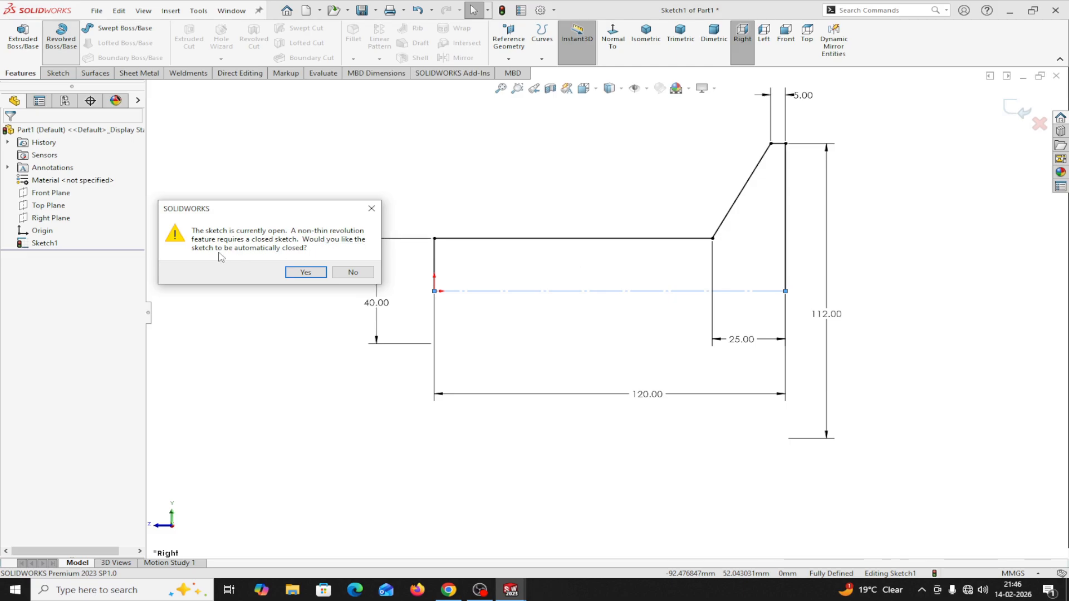
click(305, 272)
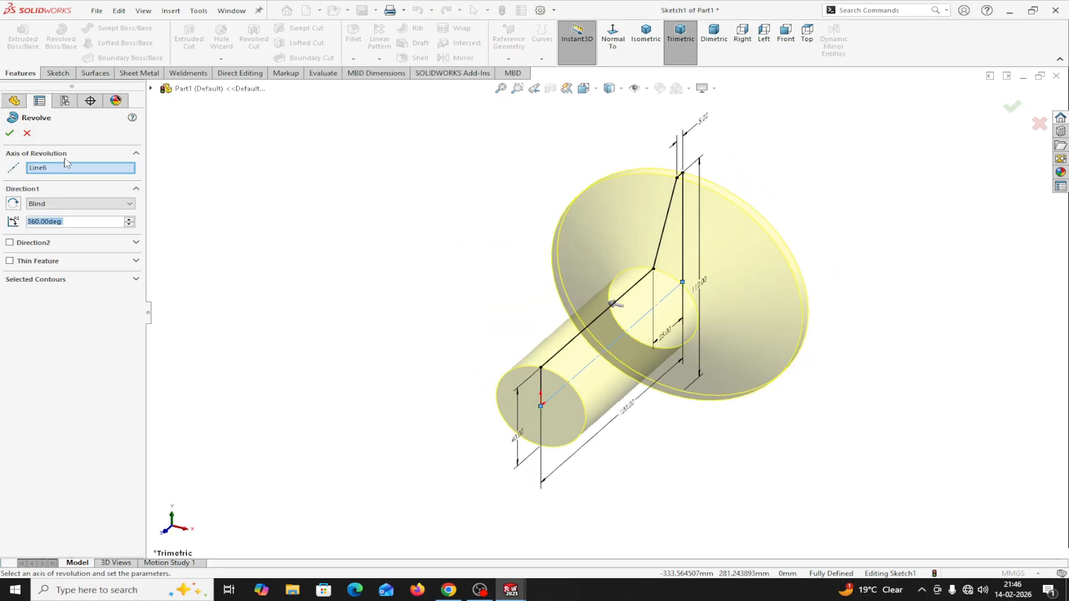
click(10, 134)
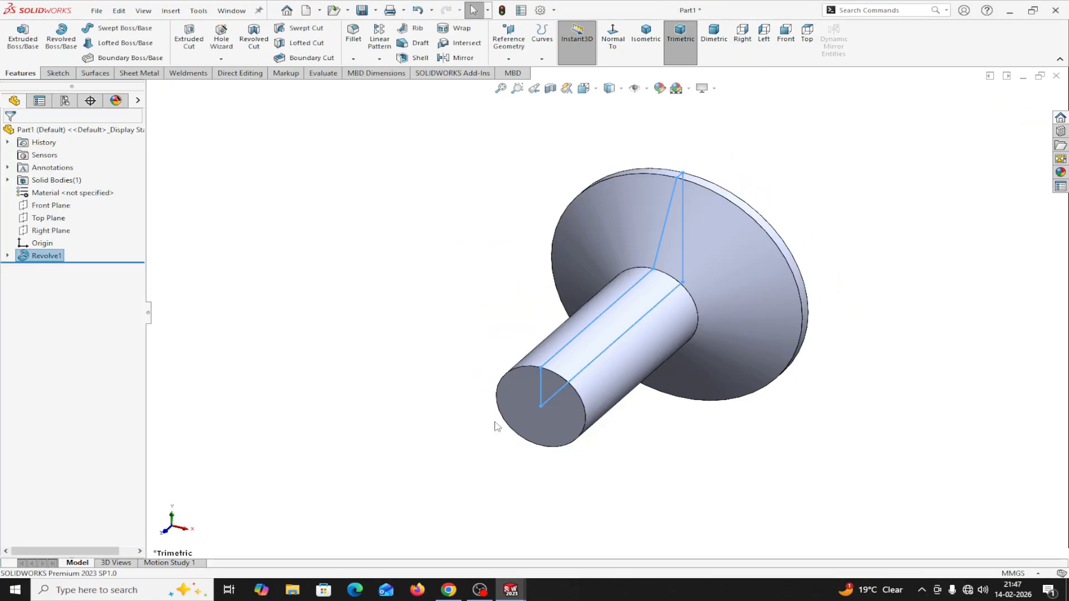
middle_drag(704, 477, 615, 448)
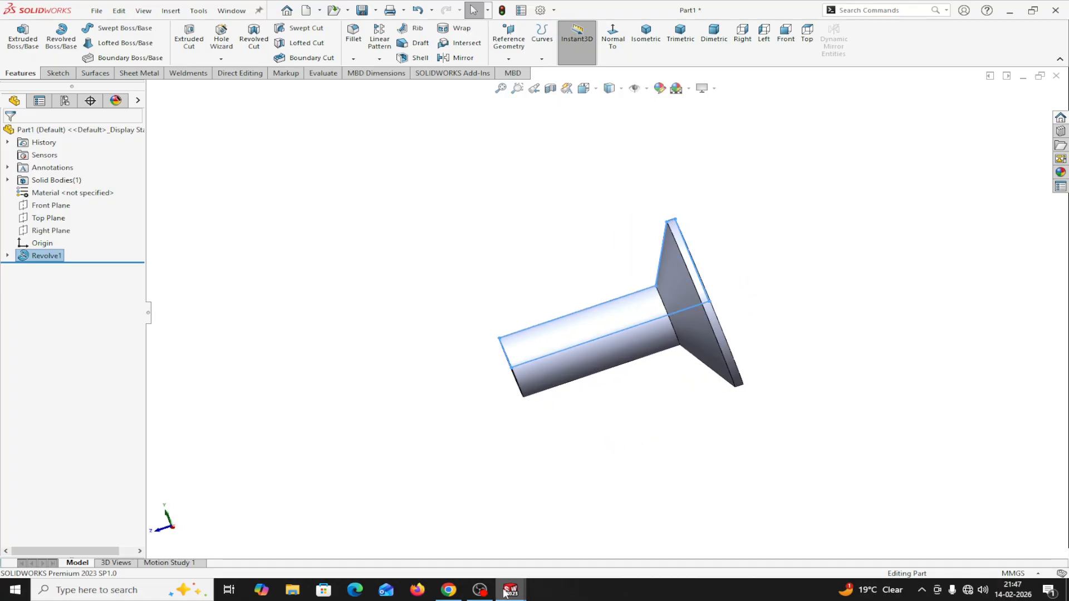
Step: Switch to the exercise drawing and examine the base plate's dimensions in the front, right and bottom views
mouse_move(506, 593)
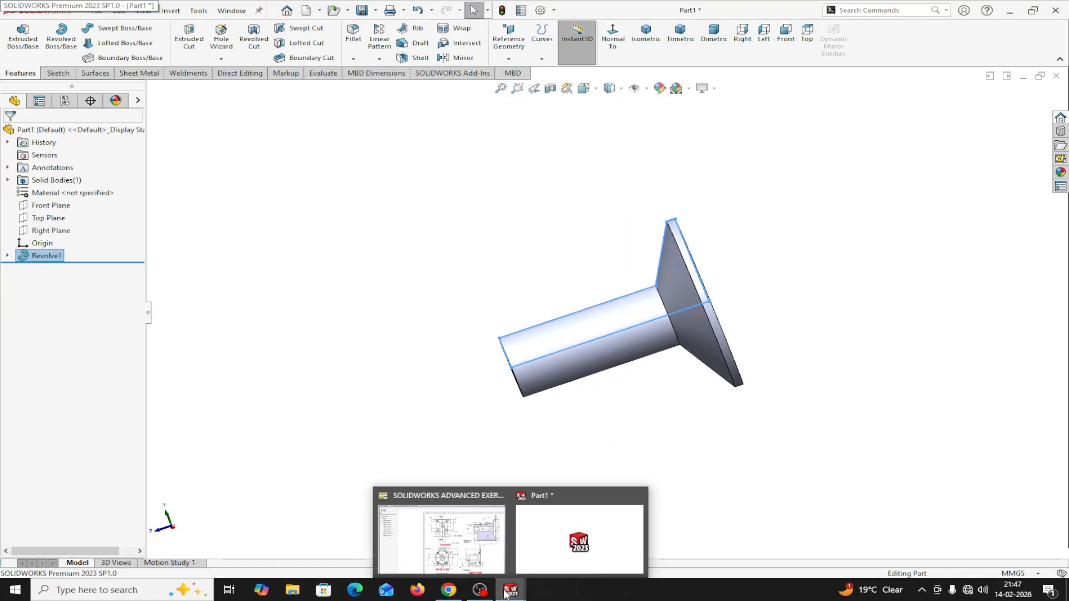
click(443, 535)
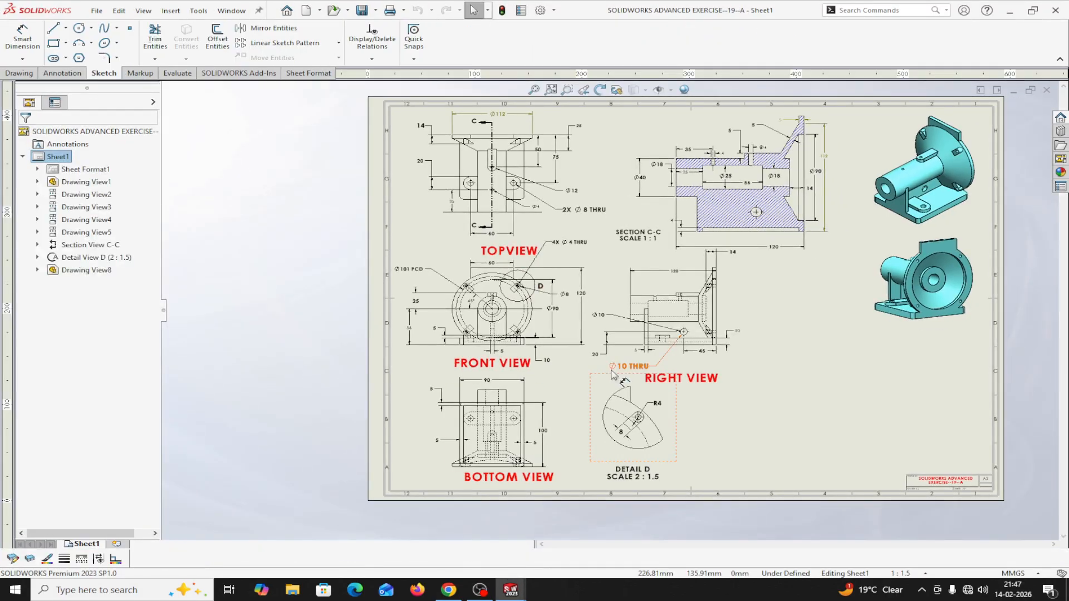
scroll(612, 374, down, 1)
scroll(506, 454, up, 2)
scroll(563, 373, down, 1)
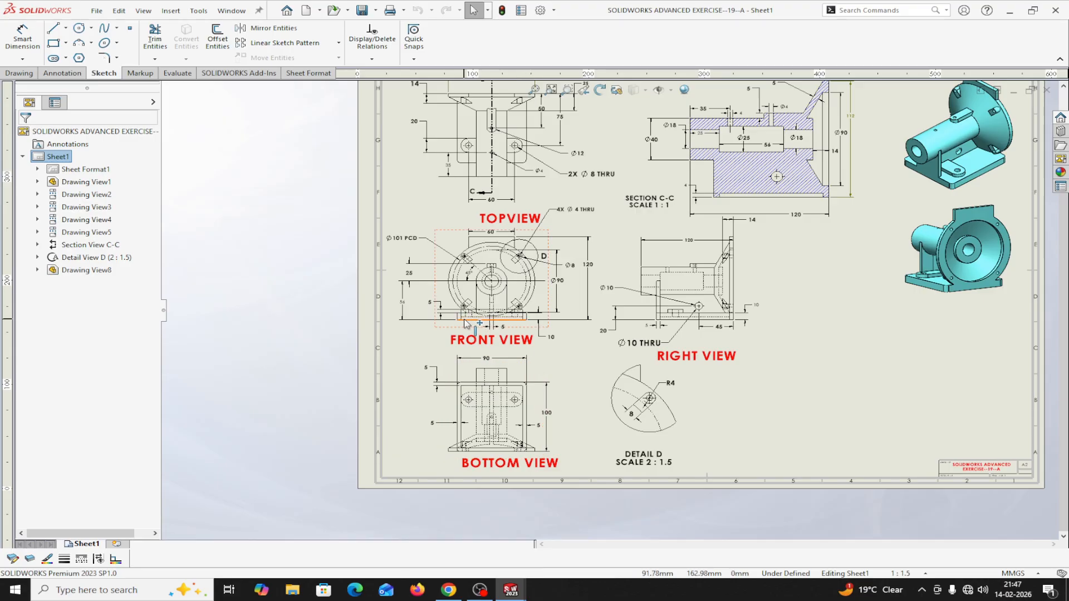
scroll(442, 278, down, 2)
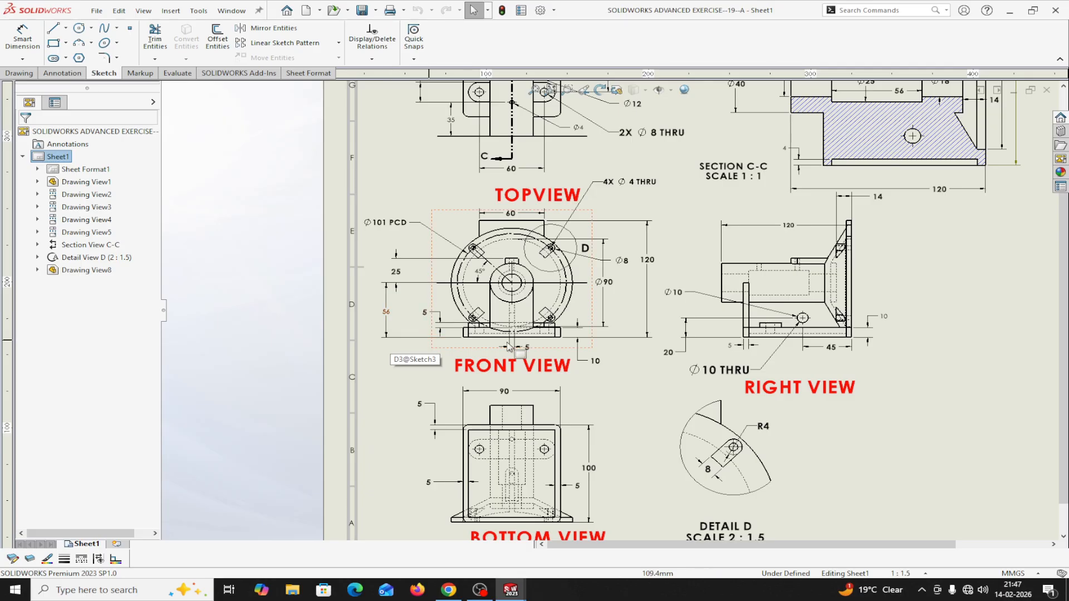
scroll(560, 336, down, 1)
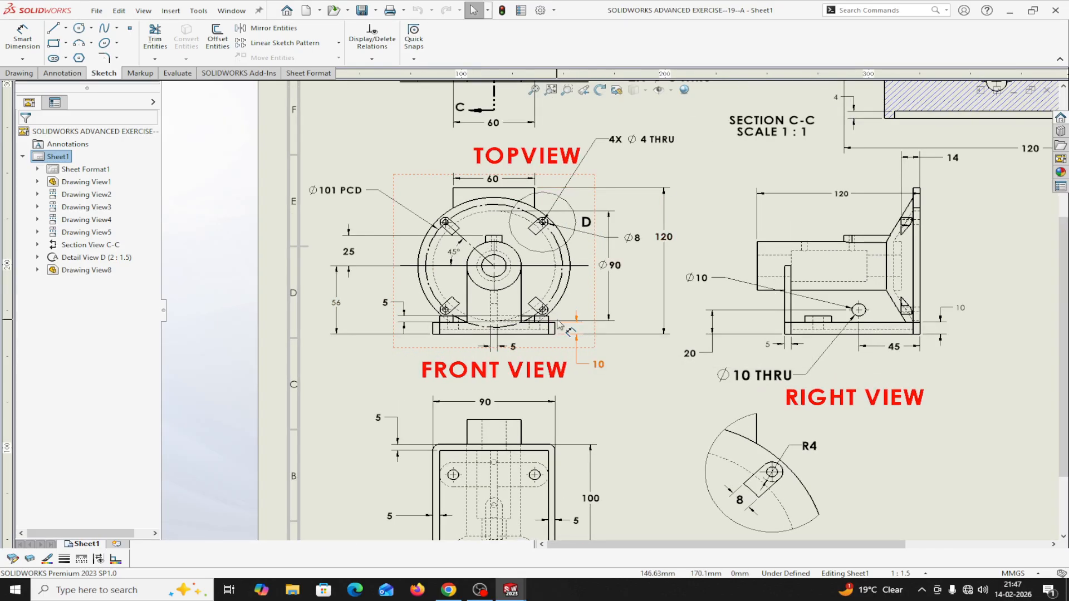
scroll(560, 336, up, 2)
scroll(583, 426, down, 1)
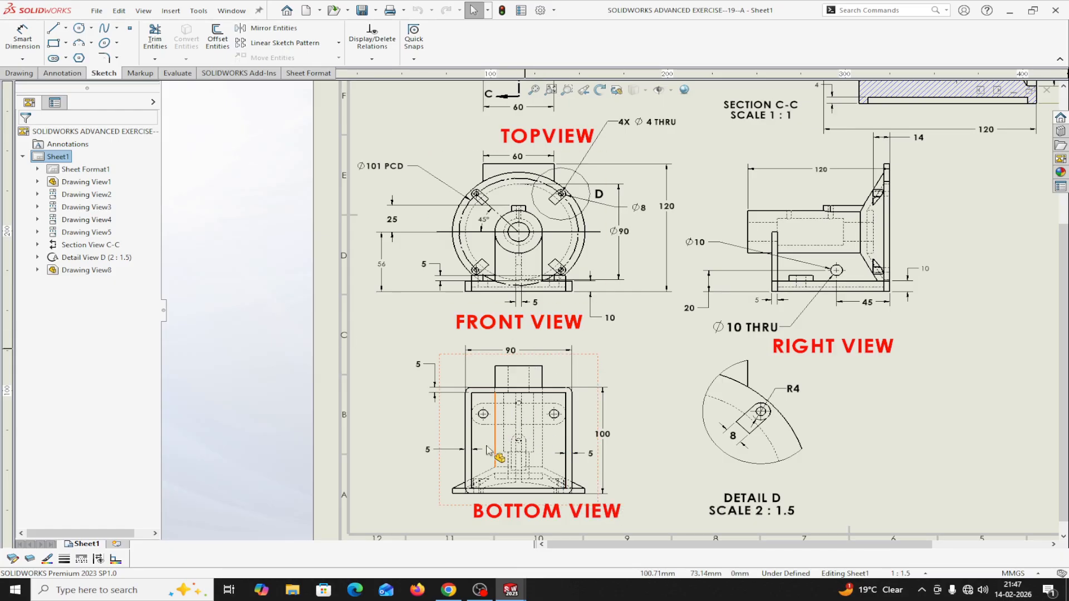
Step: Return to the part and create a reference plane parallel to the Top Plane, offset 56 mm below it
mouse_move(511, 590)
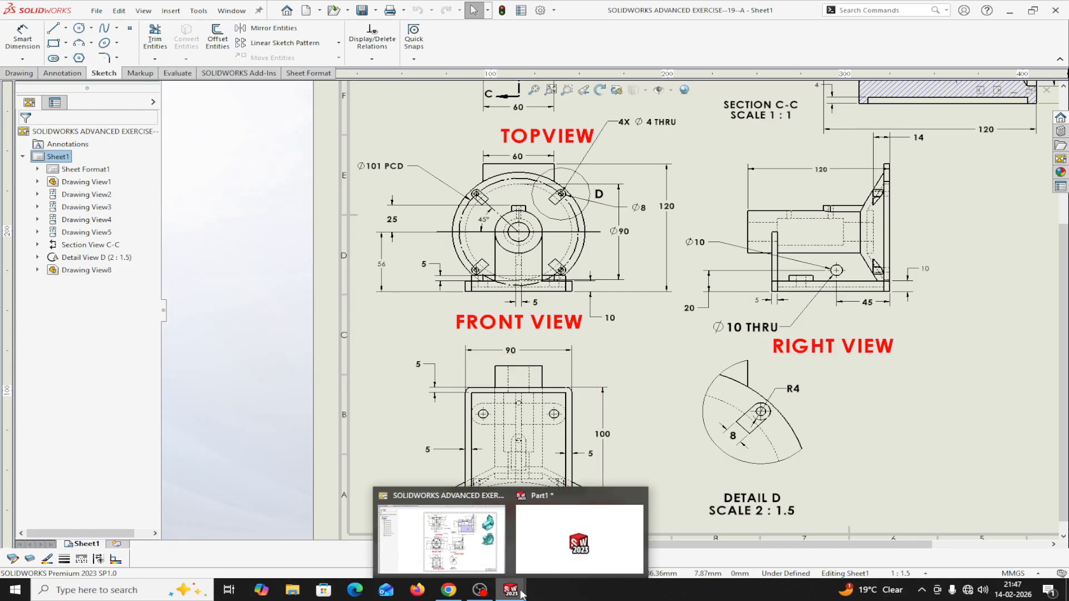
click(537, 566)
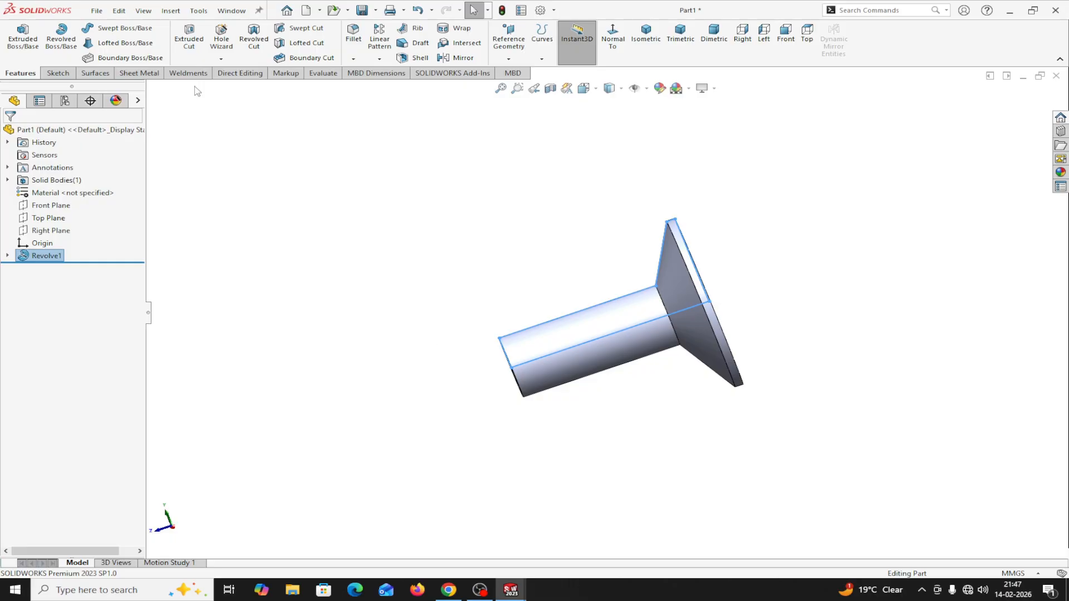
click(509, 58)
click(513, 74)
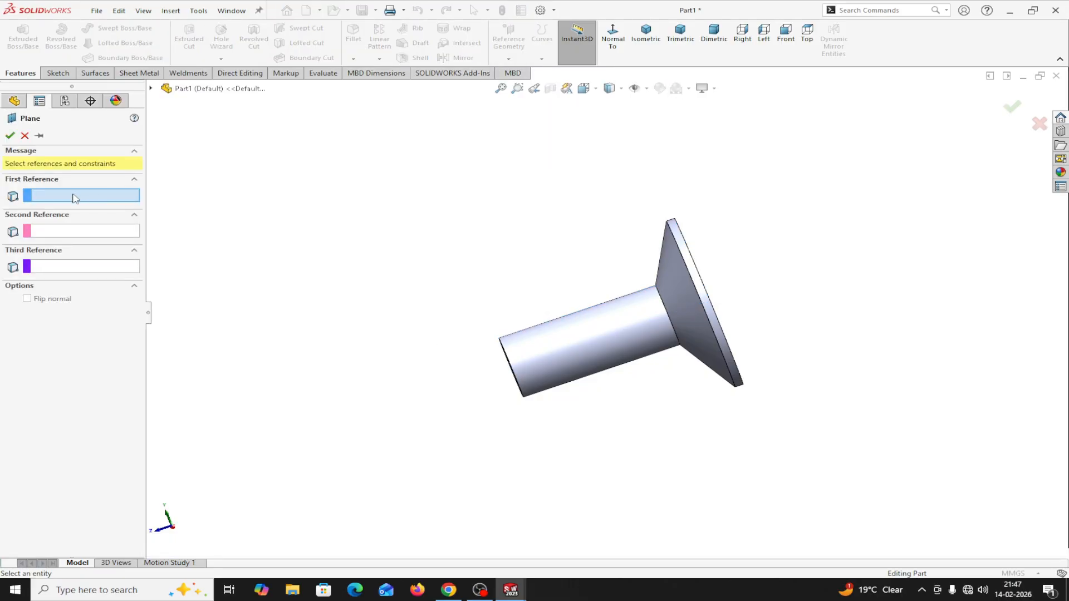
click(151, 89)
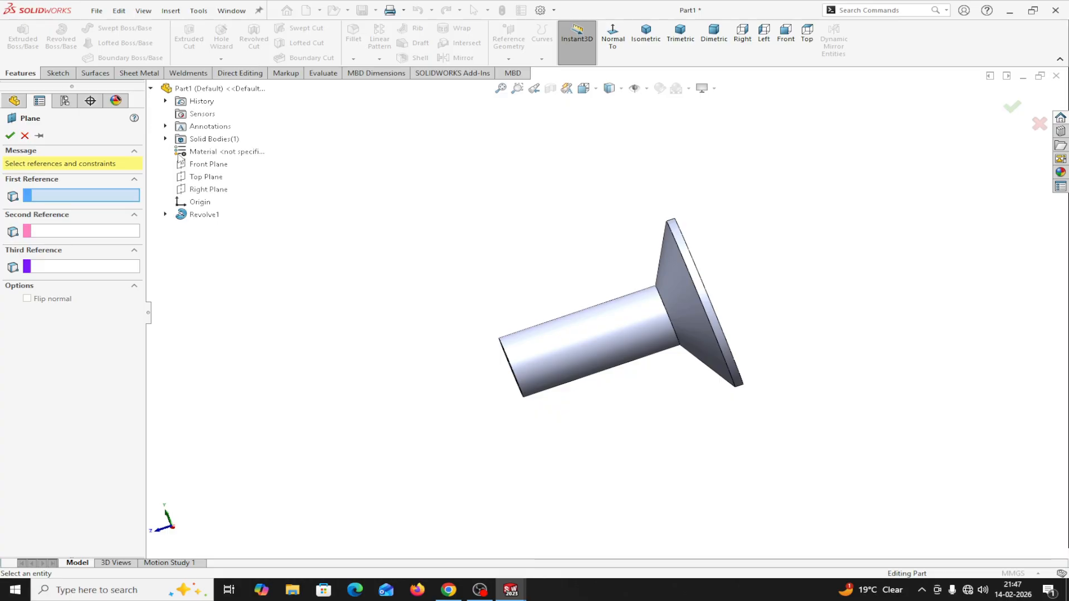
click(196, 177)
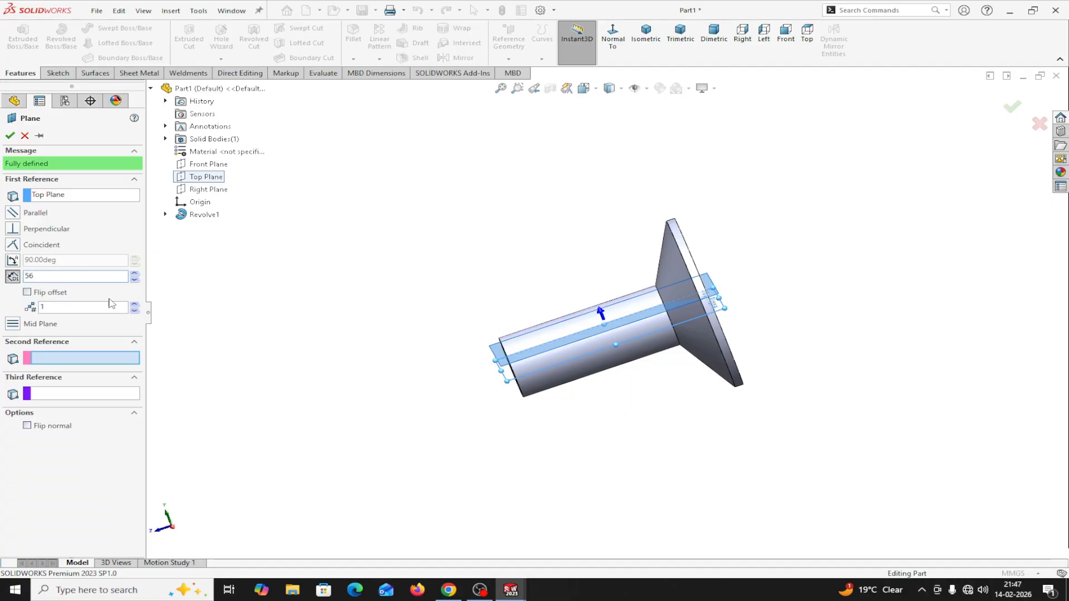
key(Return)
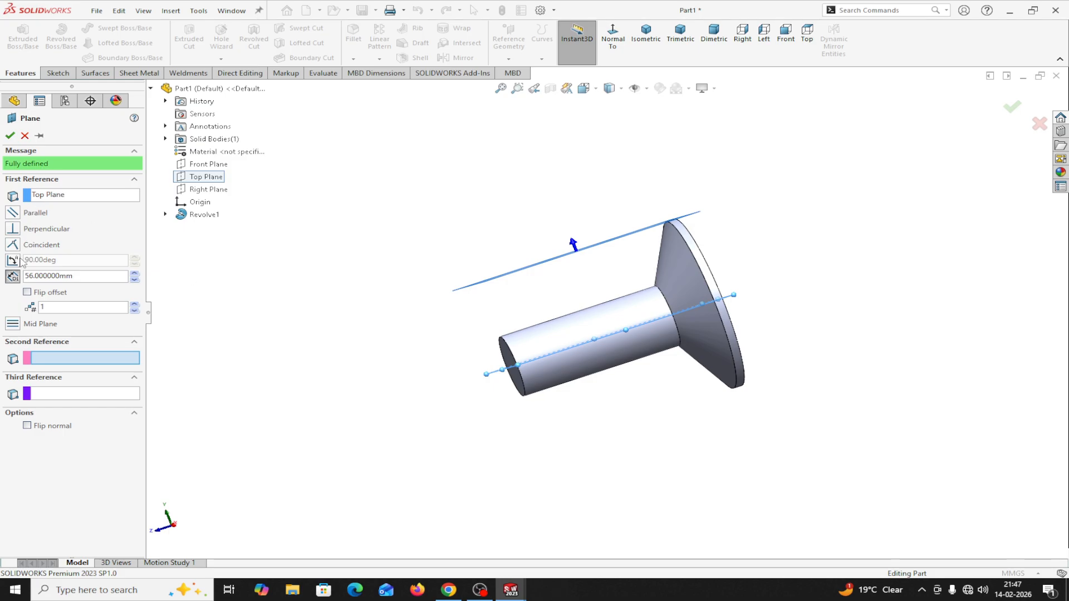
click(27, 293)
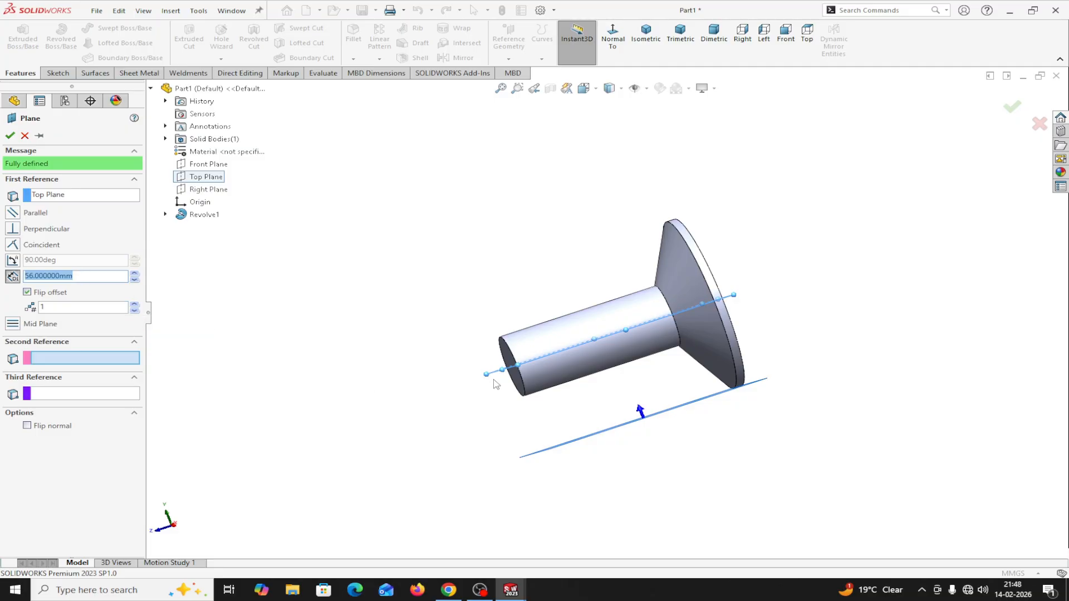
middle_drag(494, 380, 508, 394)
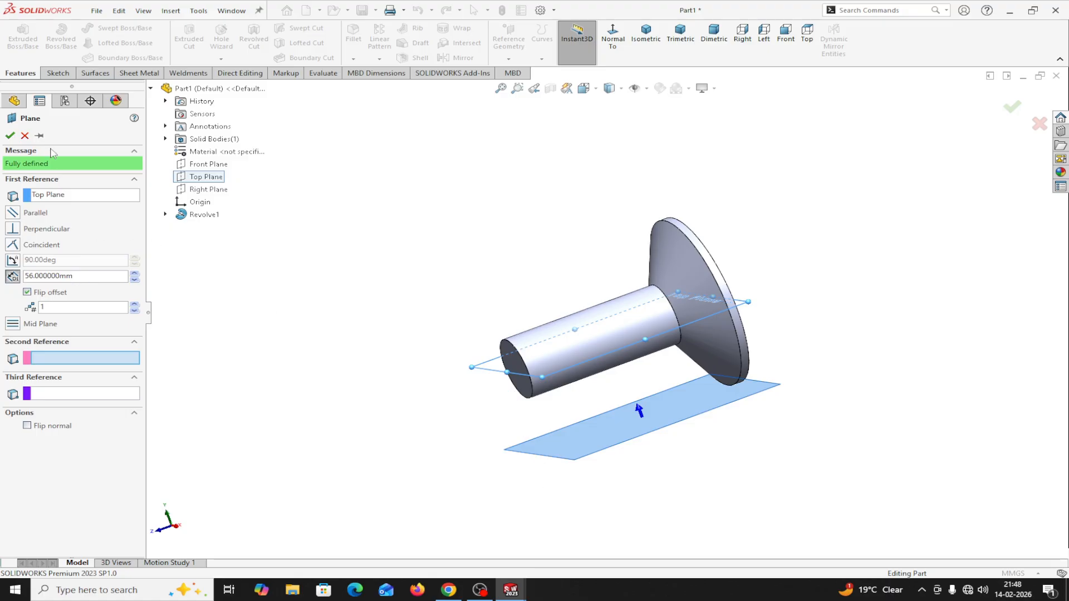
click(10, 136)
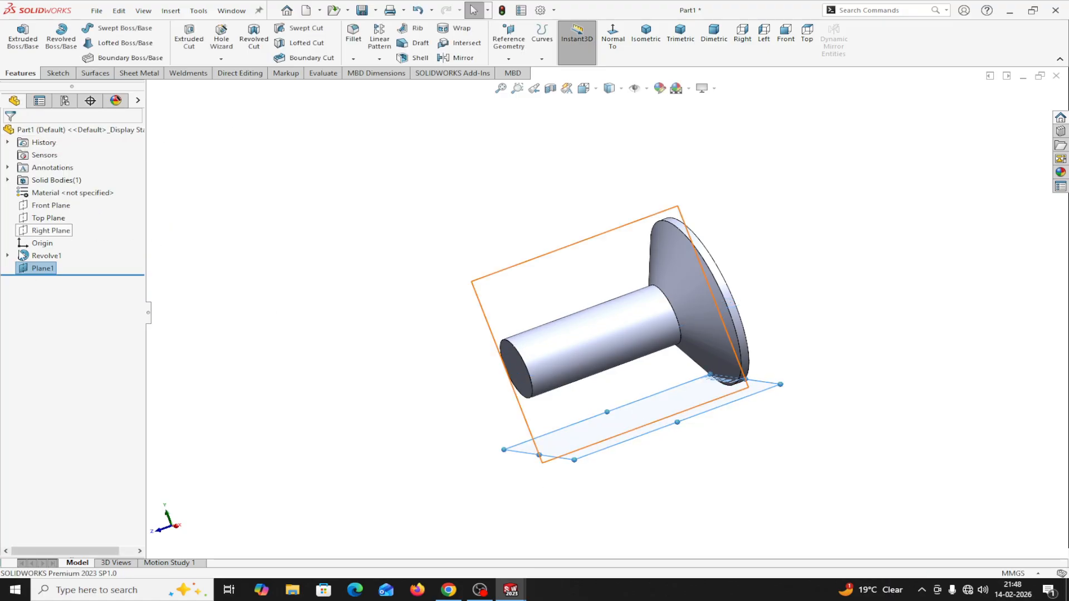
Step: Start a sketch on the new offset plane and draw a 120 mm vertical centerline from the origin to the flange's outer edge
click(28, 273)
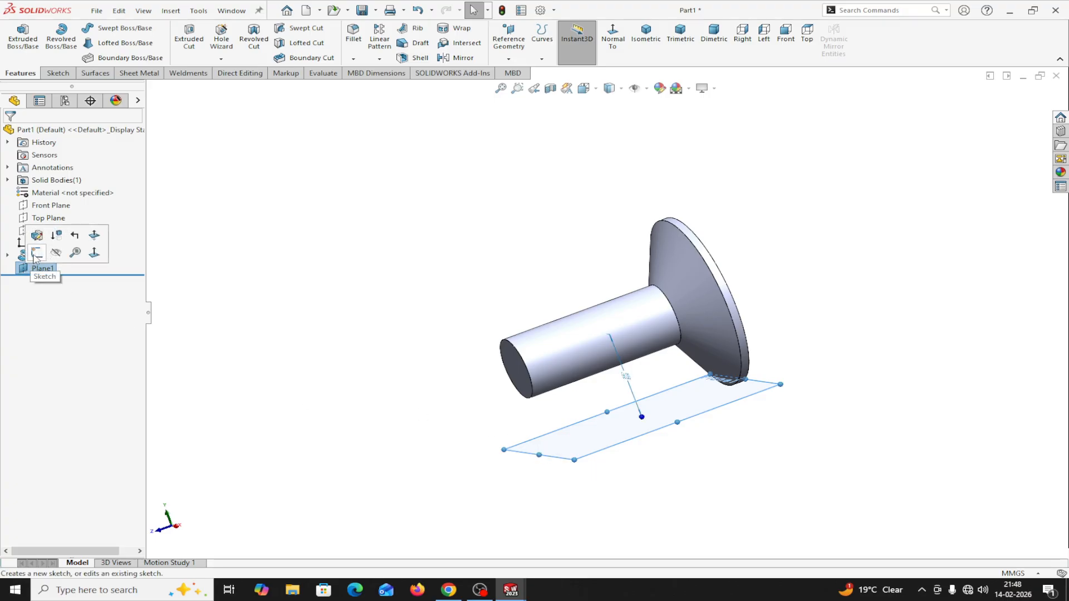
click(36, 254)
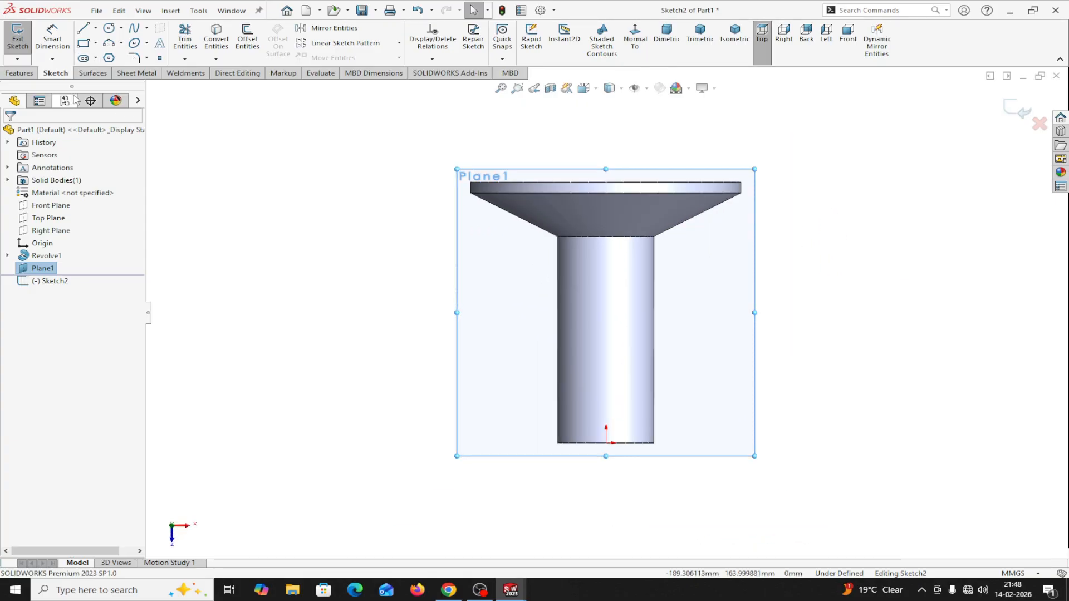
click(96, 28)
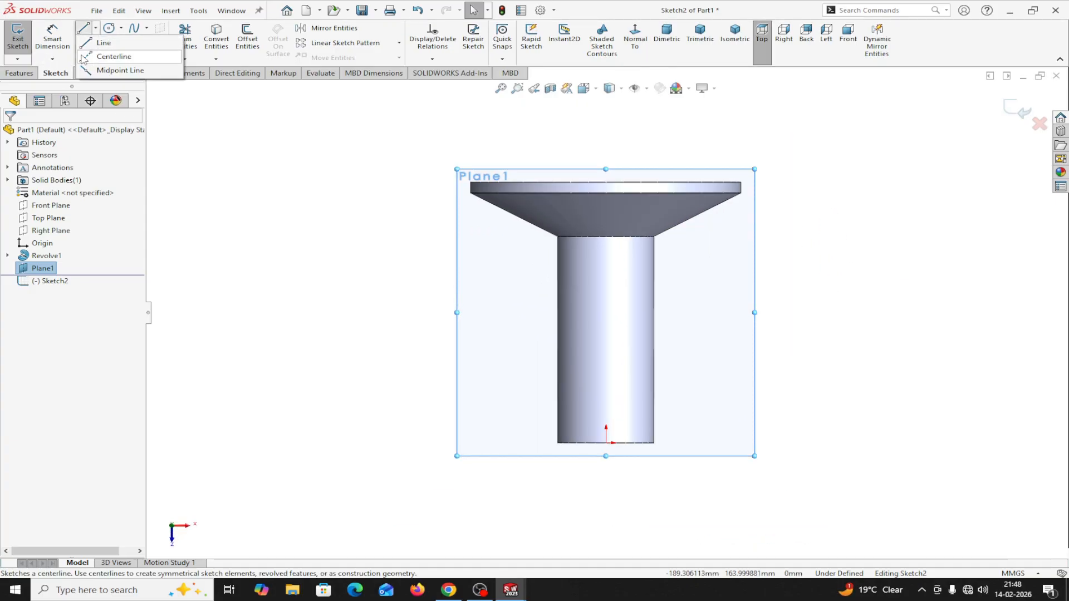
click(108, 53)
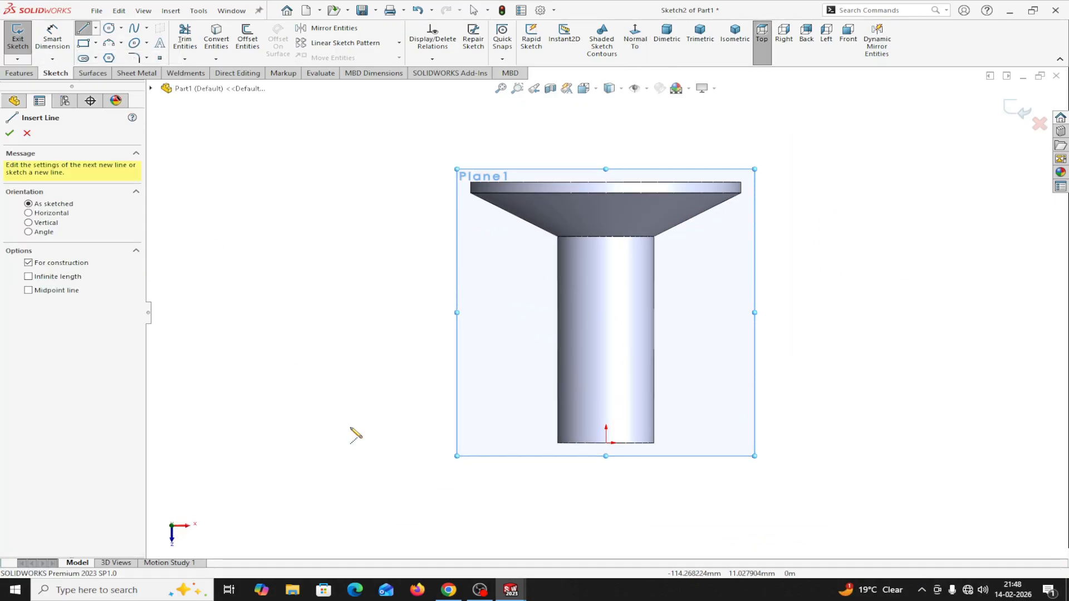
click(606, 443)
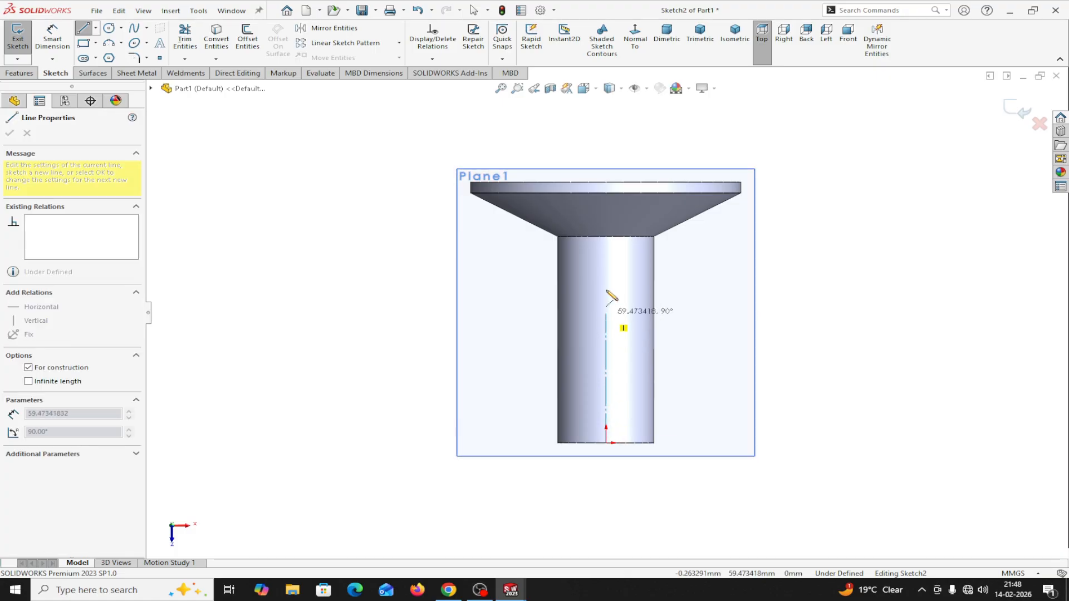
click(605, 183)
right_click(607, 184)
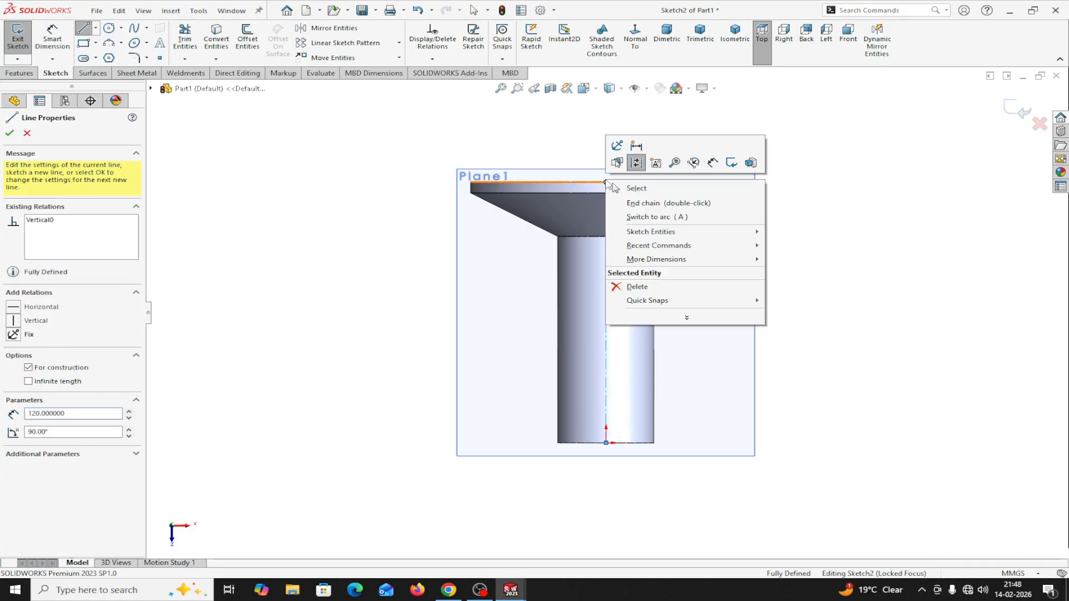
click(628, 186)
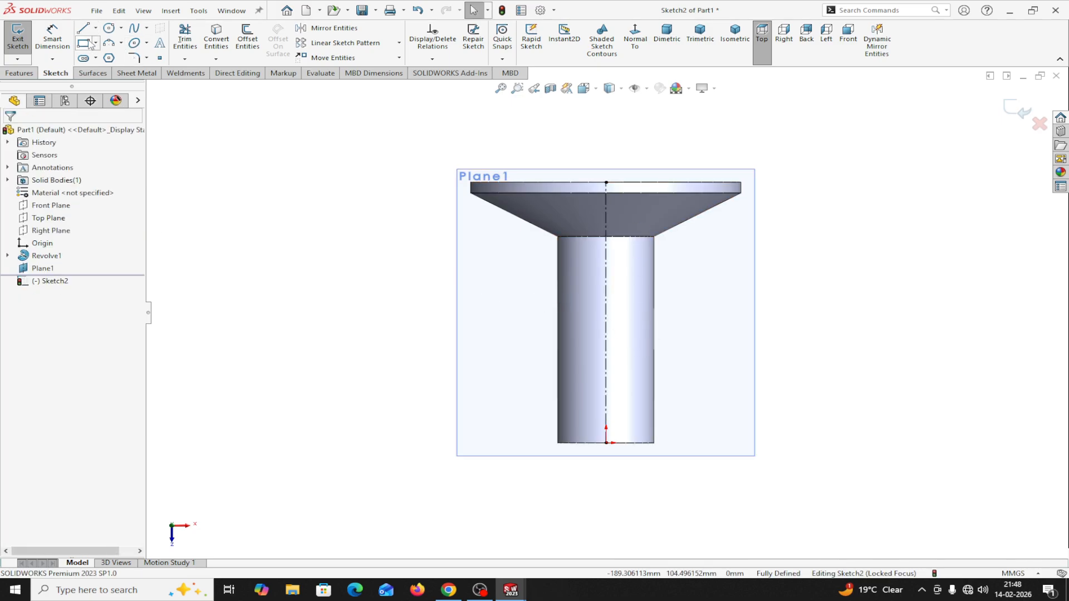
Step: Sketch a corner rectangle from the flange's outer edge toward the barrel's free end, spanning both sides of the centerline
click(89, 43)
click(524, 182)
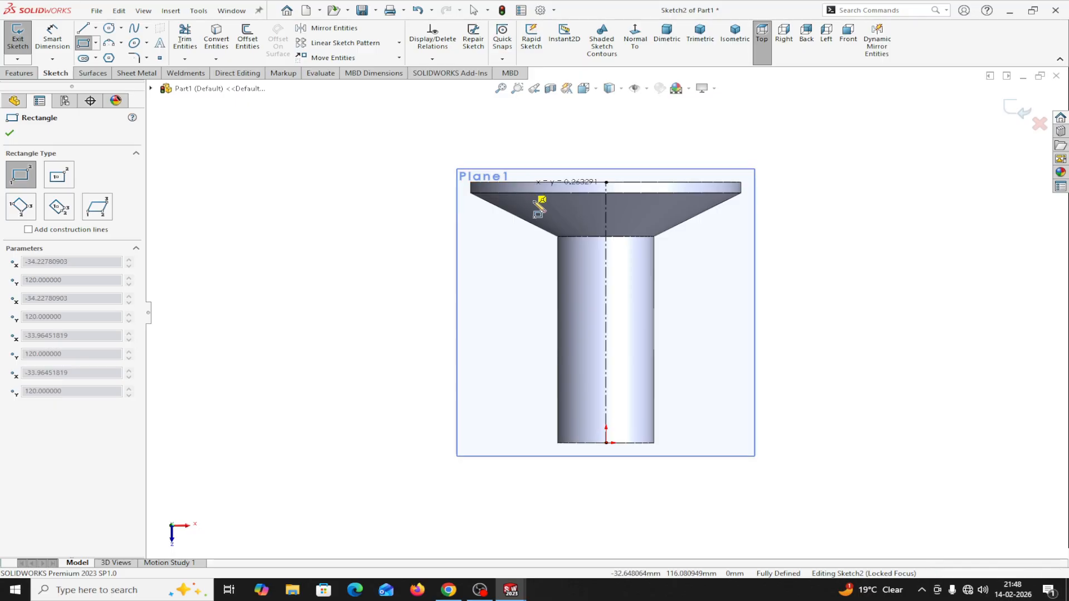
click(681, 389)
right_click(686, 395)
click(724, 402)
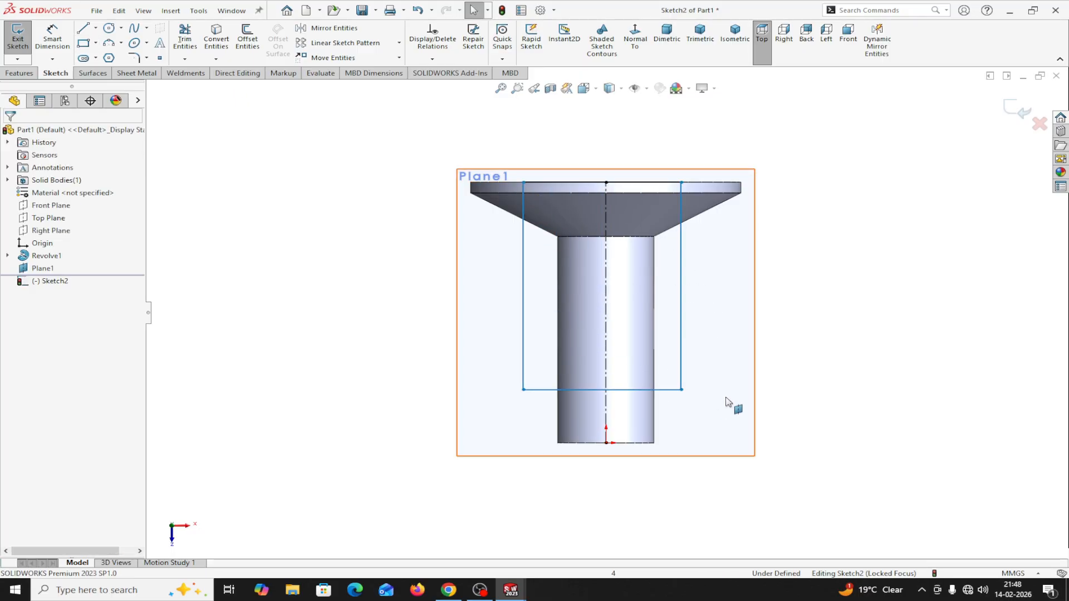
Step: Dimension the rectangle's width along the flange's outer edge and set it to 90 mm
click(53, 37)
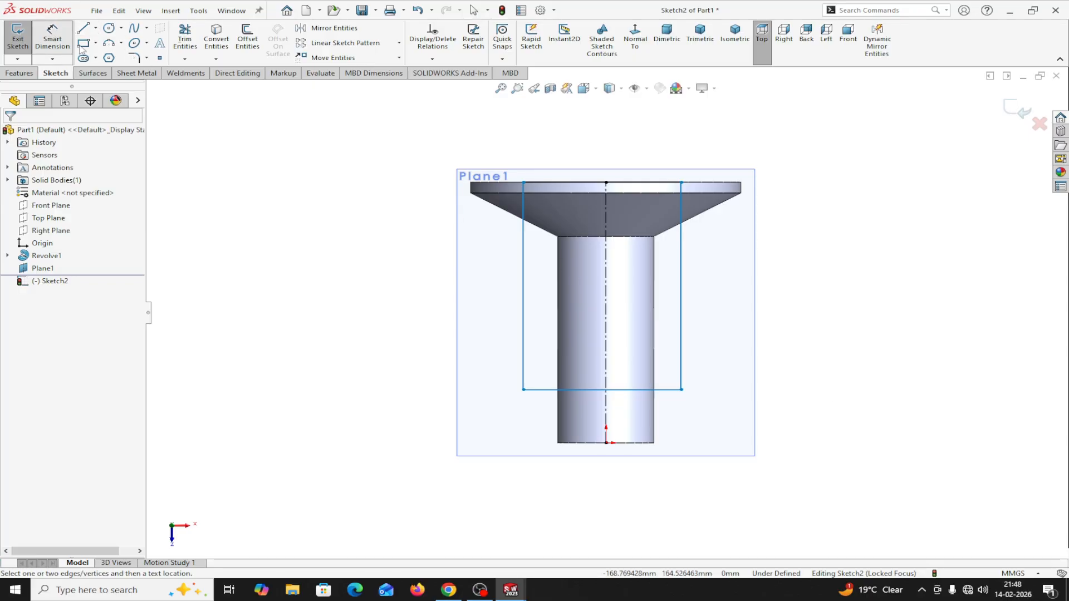
click(523, 184)
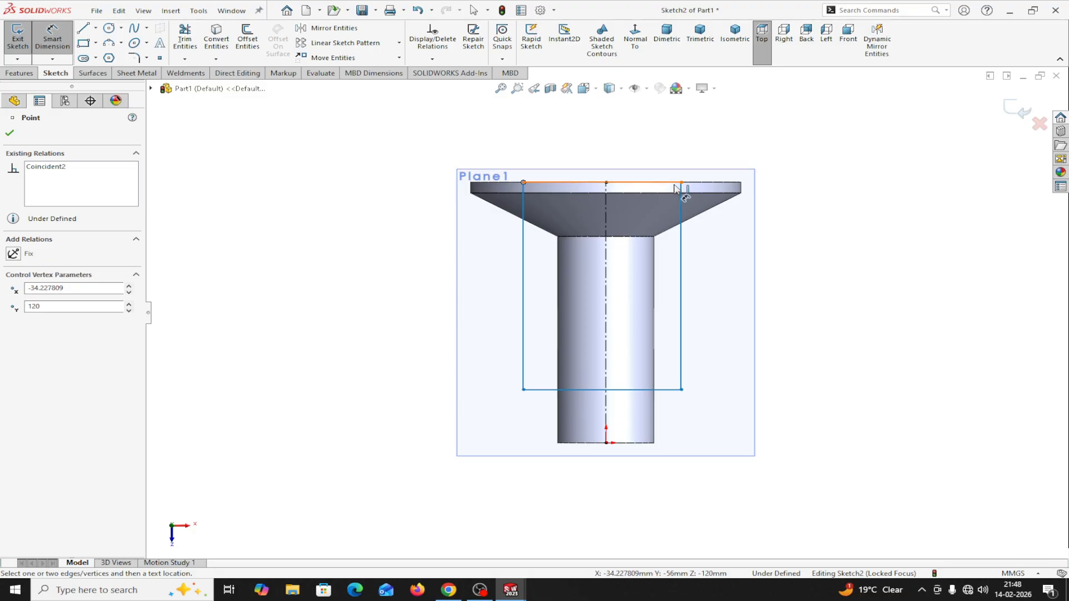
click(681, 183)
click(634, 132)
text(9)
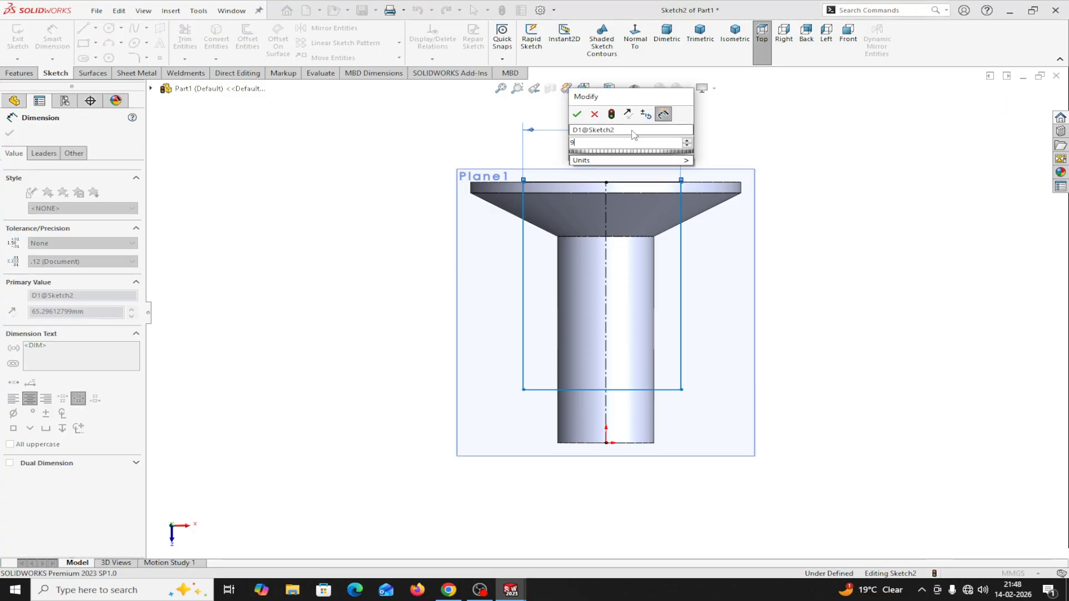
text(0)
click(578, 114)
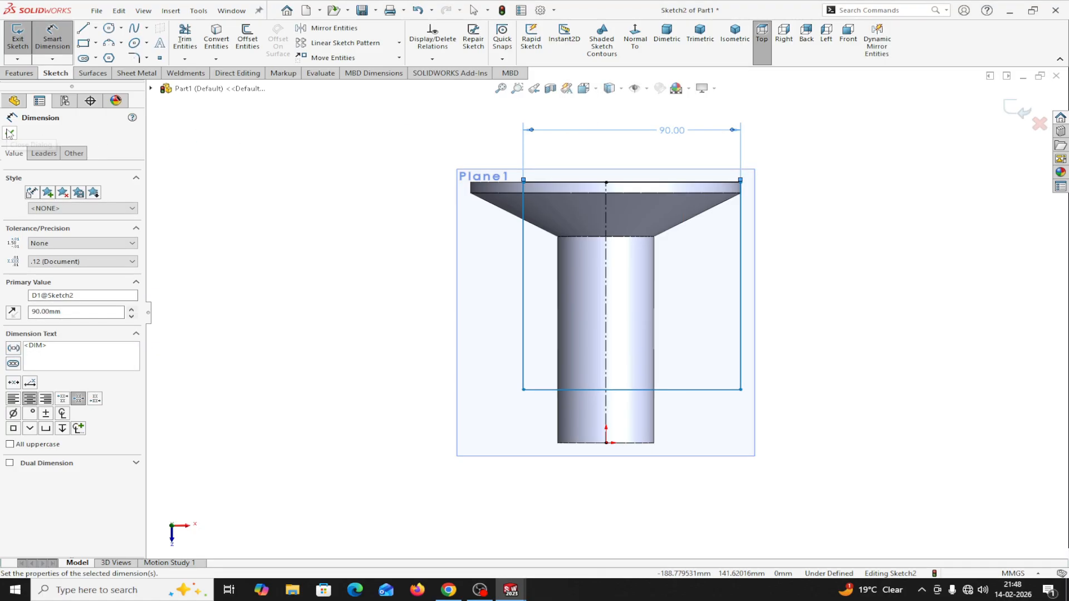
click(9, 133)
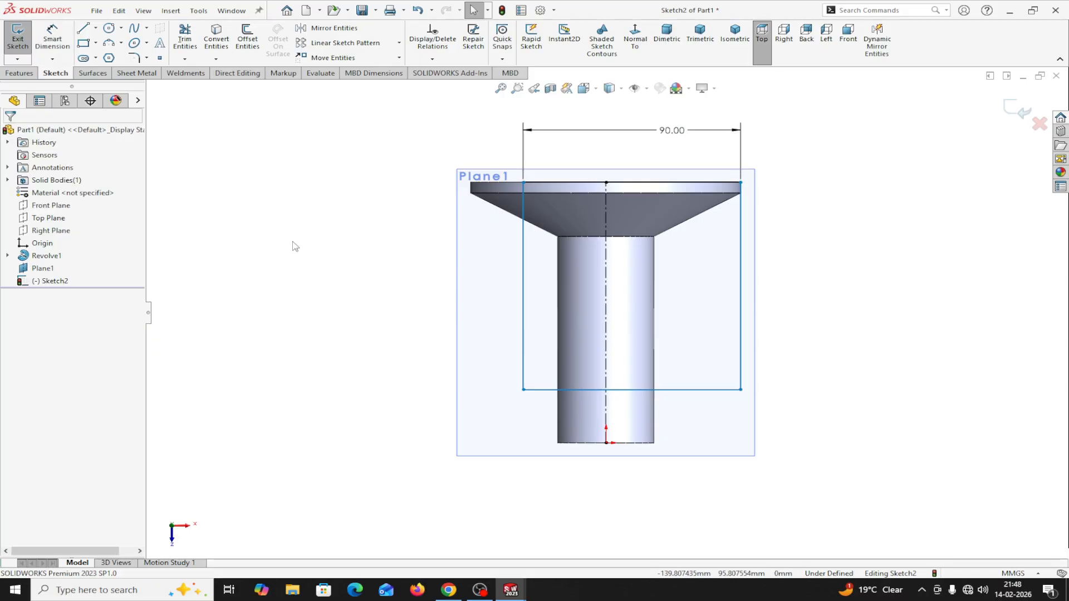
Step: Make the rectangle's two vertical sides symmetric about the vertical centerline
click(524, 318)
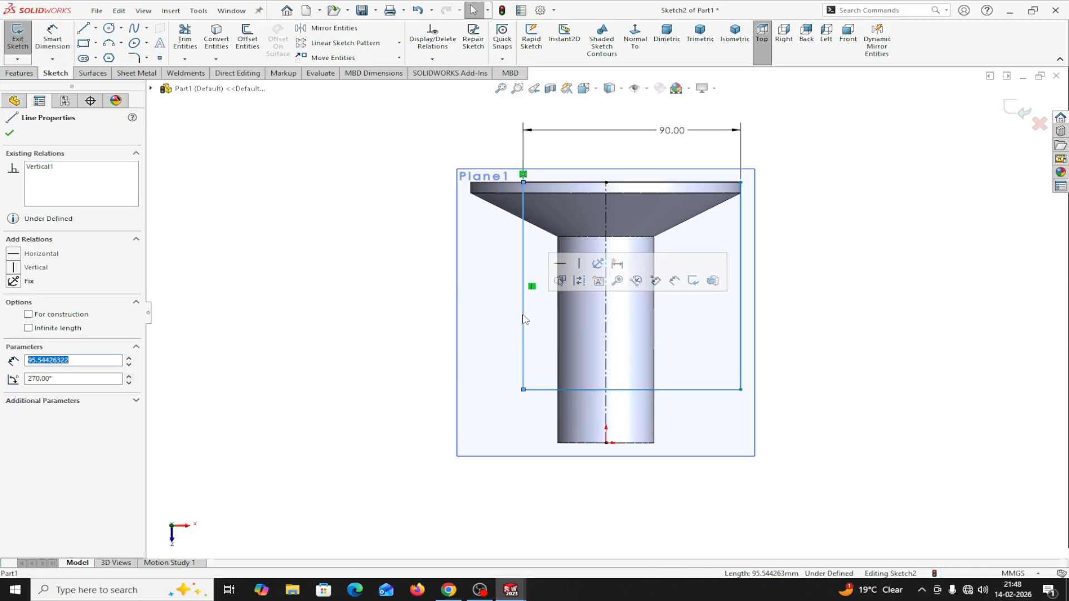
ctrl+click(606, 327)
ctrl+click(741, 331)
click(13, 386)
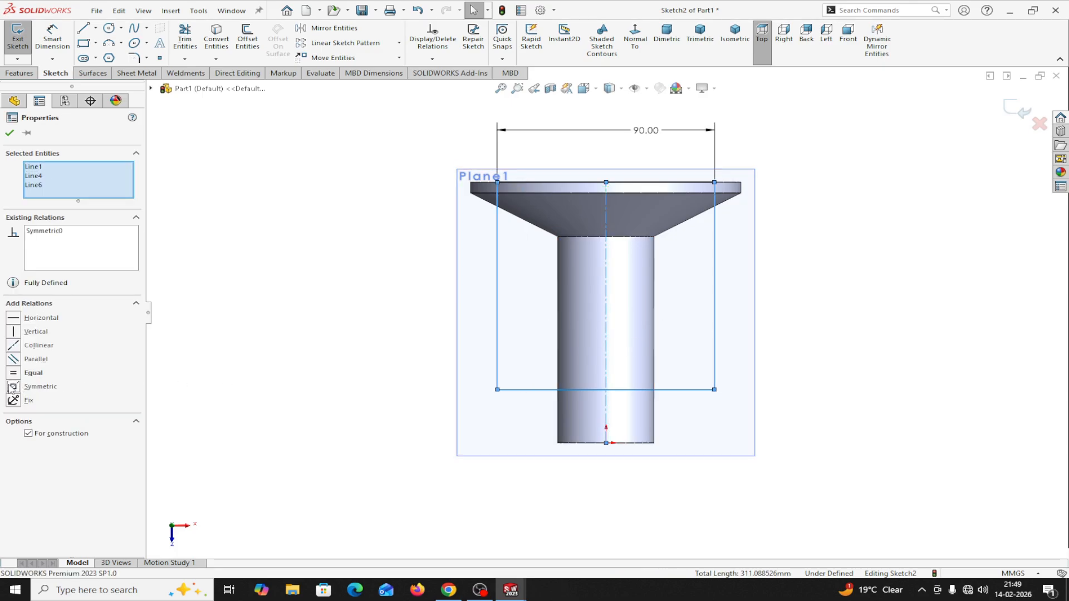
click(10, 133)
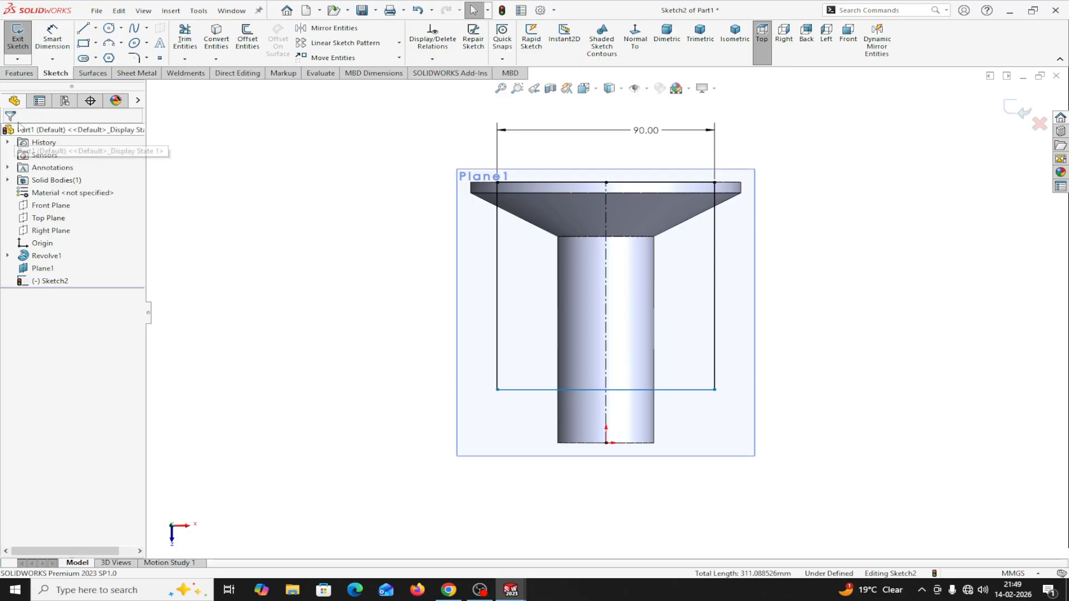
Step: Dimension the rectangle's length parallel to the barrel axis and set it to 100 mm
click(52, 36)
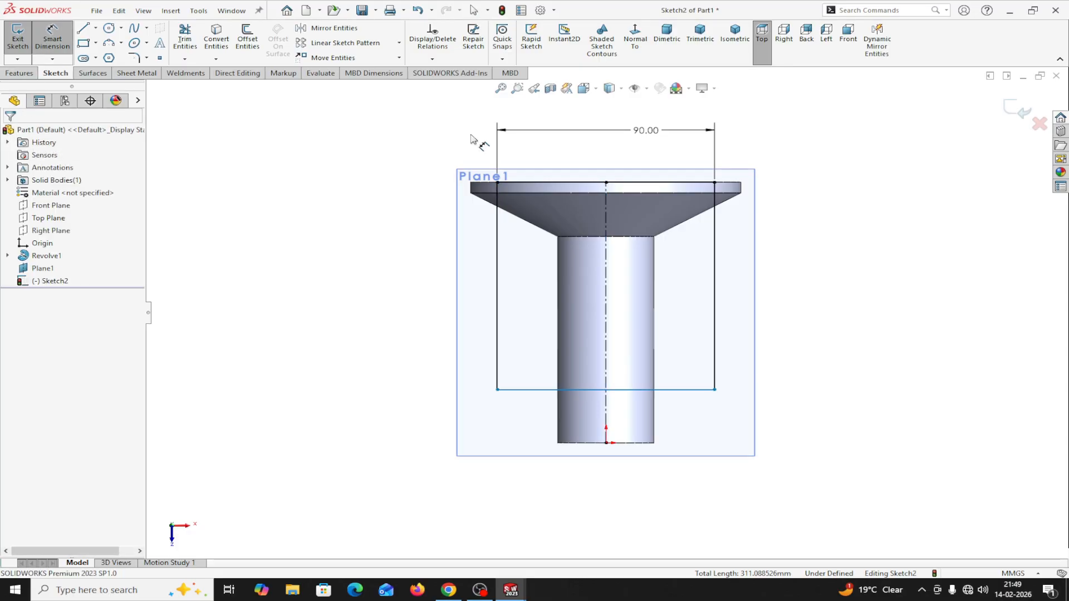
click(715, 183)
click(714, 390)
click(815, 316)
text(100)
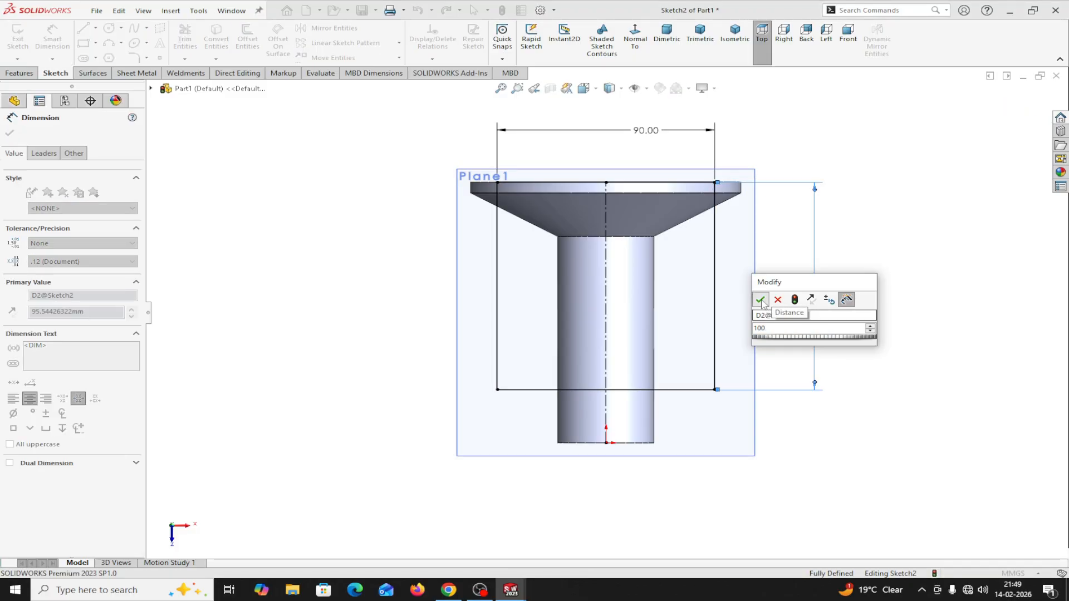
click(760, 300)
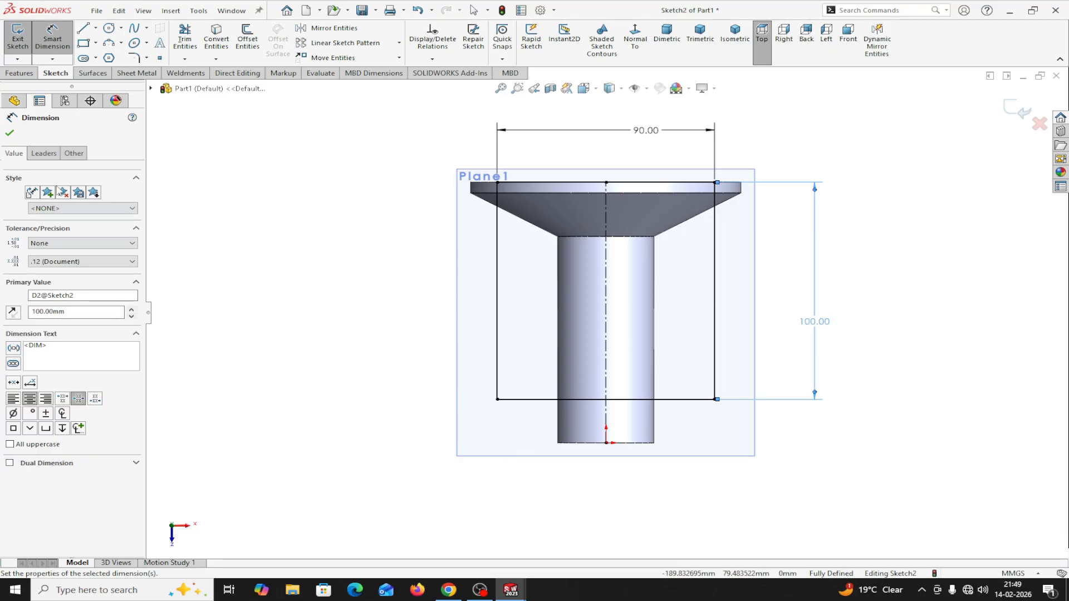
click(10, 134)
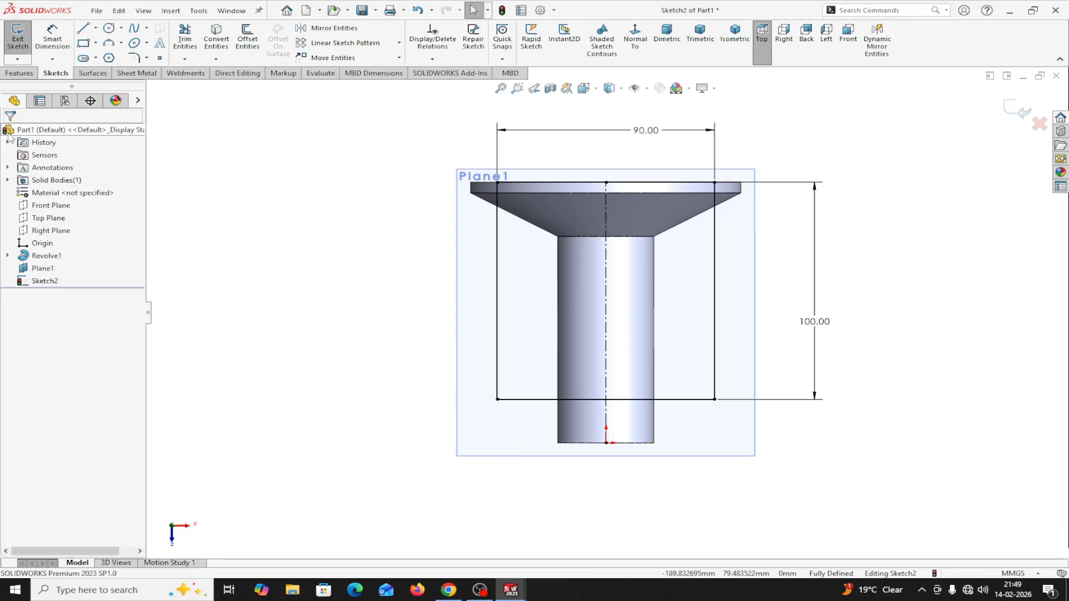
Step: Extrude the base plate rectangle 10 mm (Blind) from the offset plane toward the barrel, with Merge result enabled
click(22, 72)
click(26, 57)
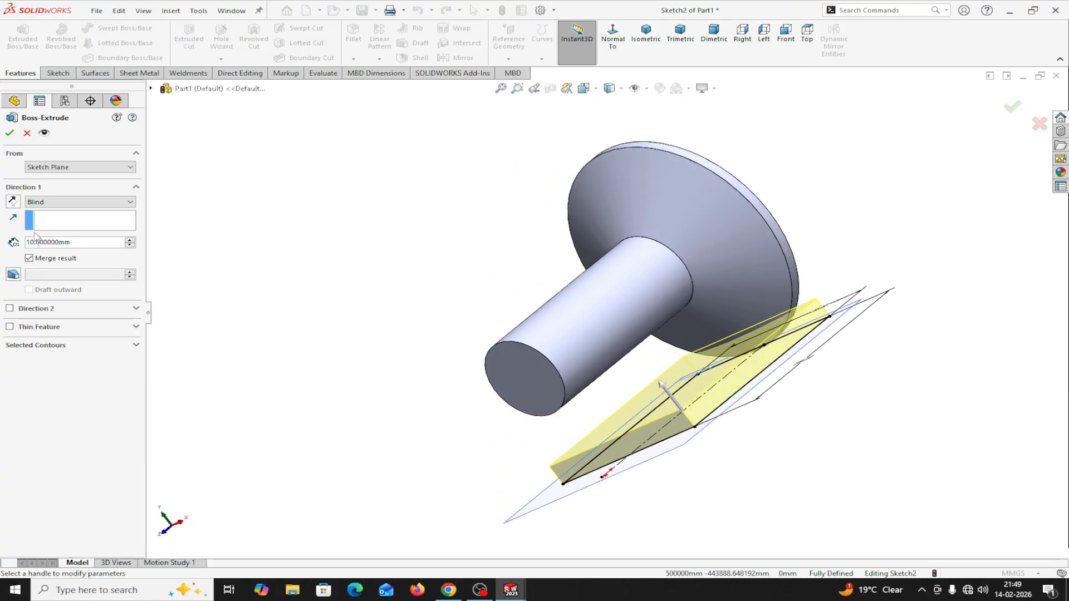
click(13, 202)
click(13, 201)
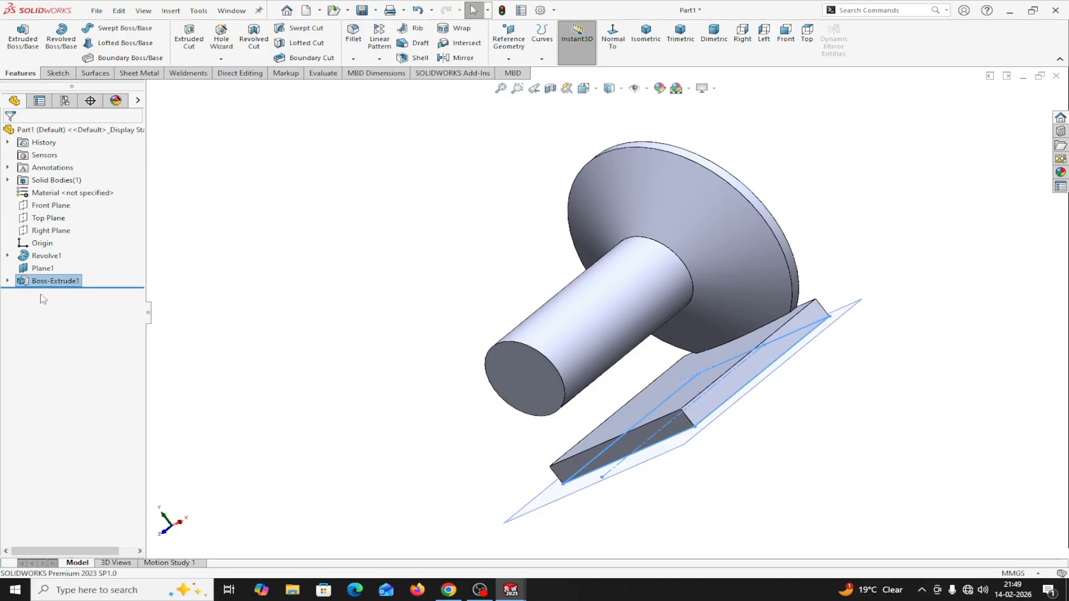
Step: Reopen the base plate extrusion's definition, check its direction and depth, and close it without changes
right_click(41, 269)
key(Escape)
click(33, 281)
right_click(33, 281)
click(41, 257)
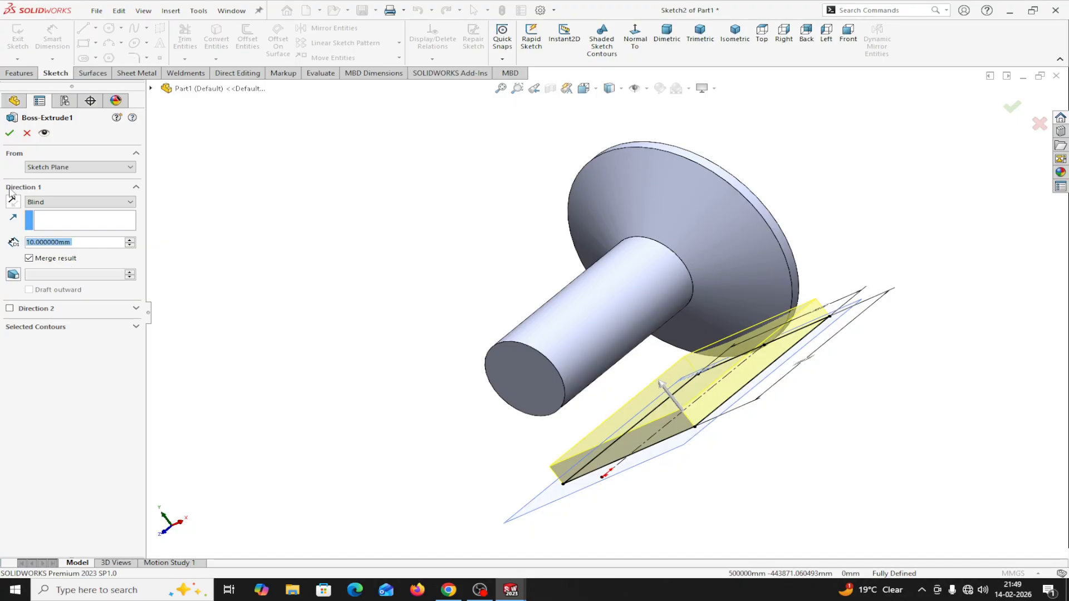
click(9, 135)
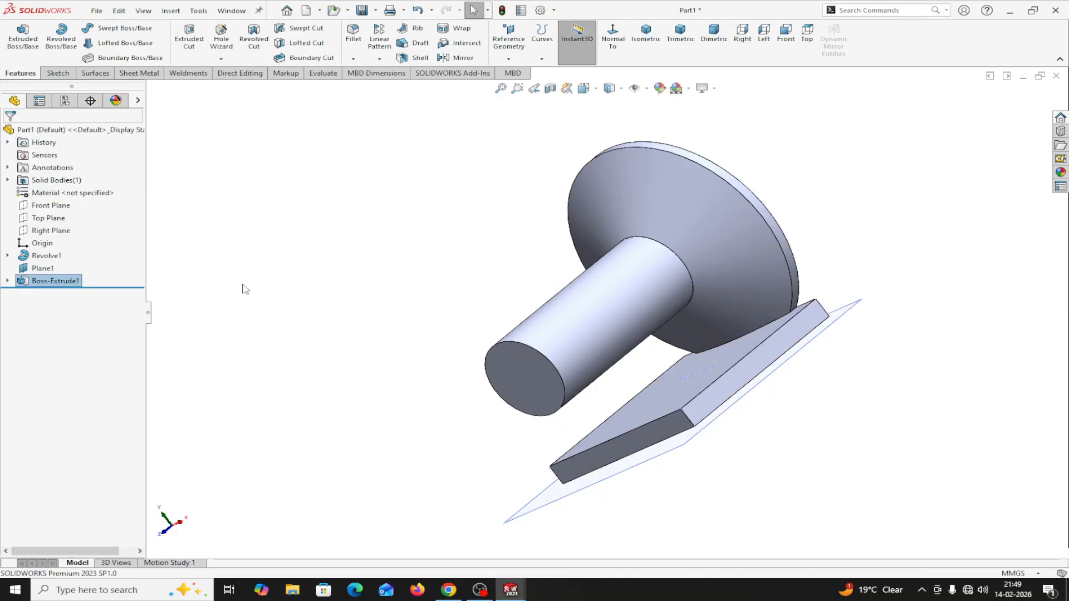
Step: Fillet the base plate's four vertical corner edges with a constant, symmetric 5 mm radius
click(353, 59)
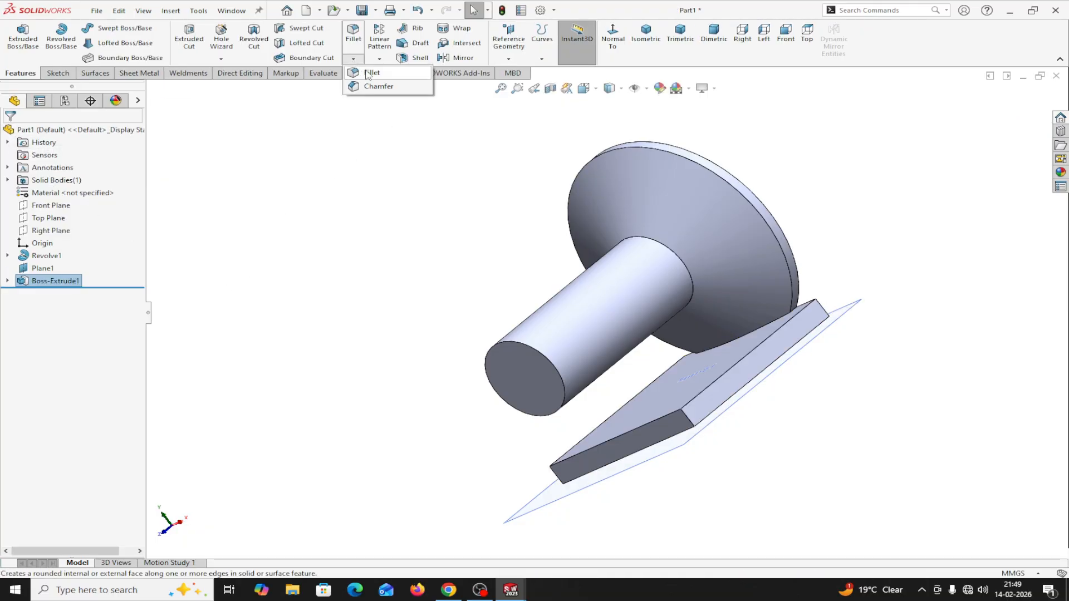
click(368, 77)
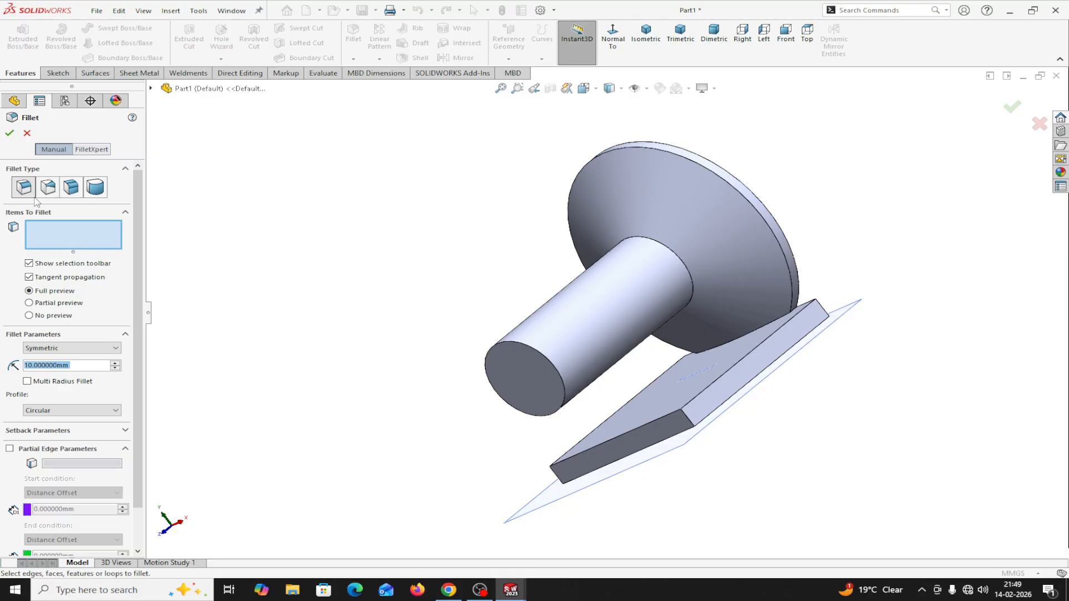
click(44, 240)
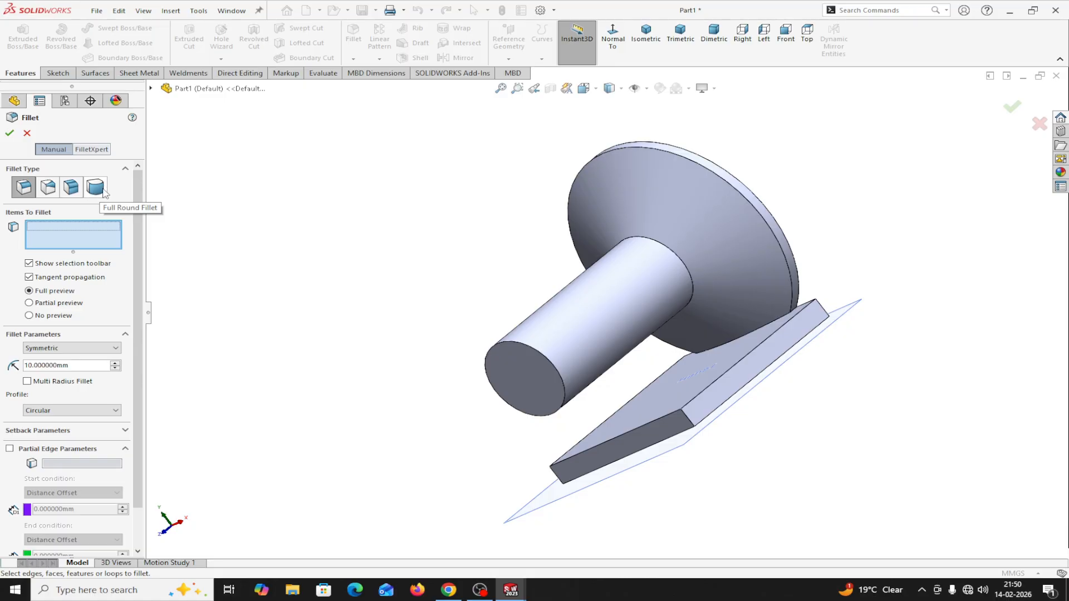
click(60, 366)
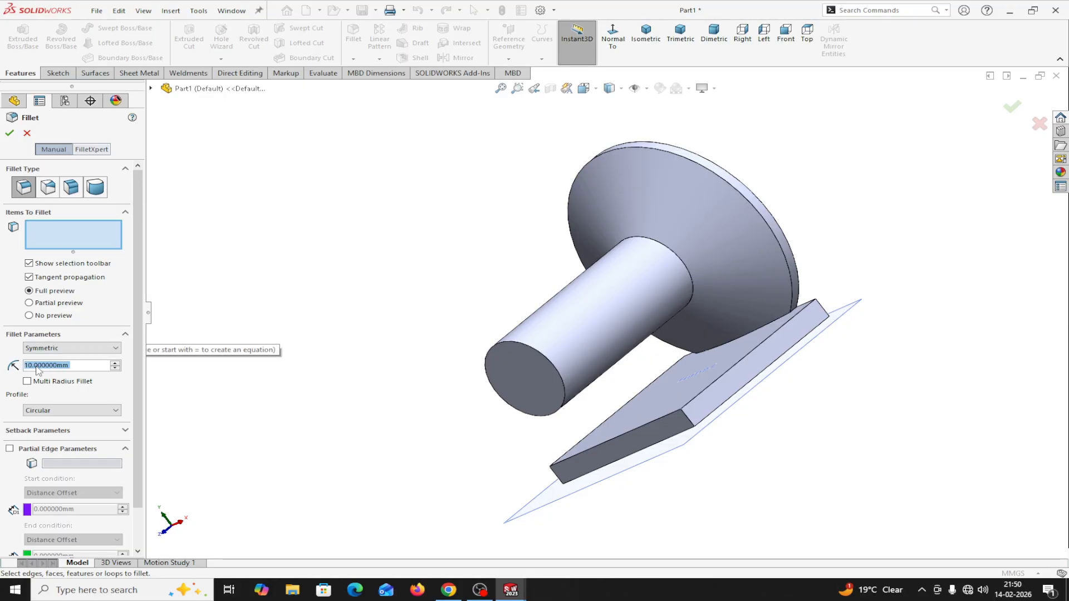
text(5)
key(Return)
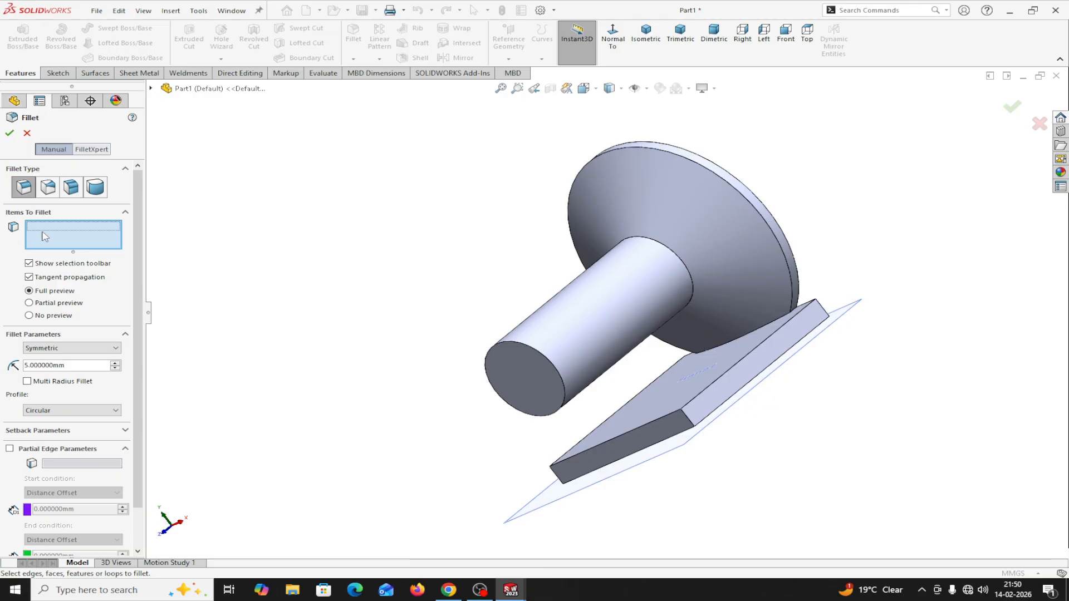
click(688, 422)
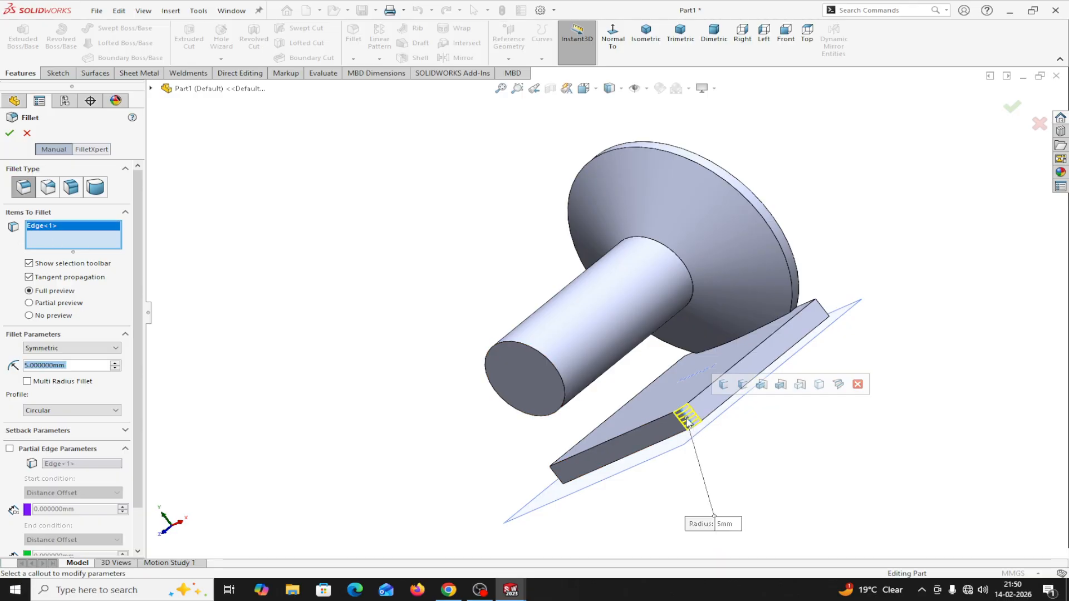
click(742, 386)
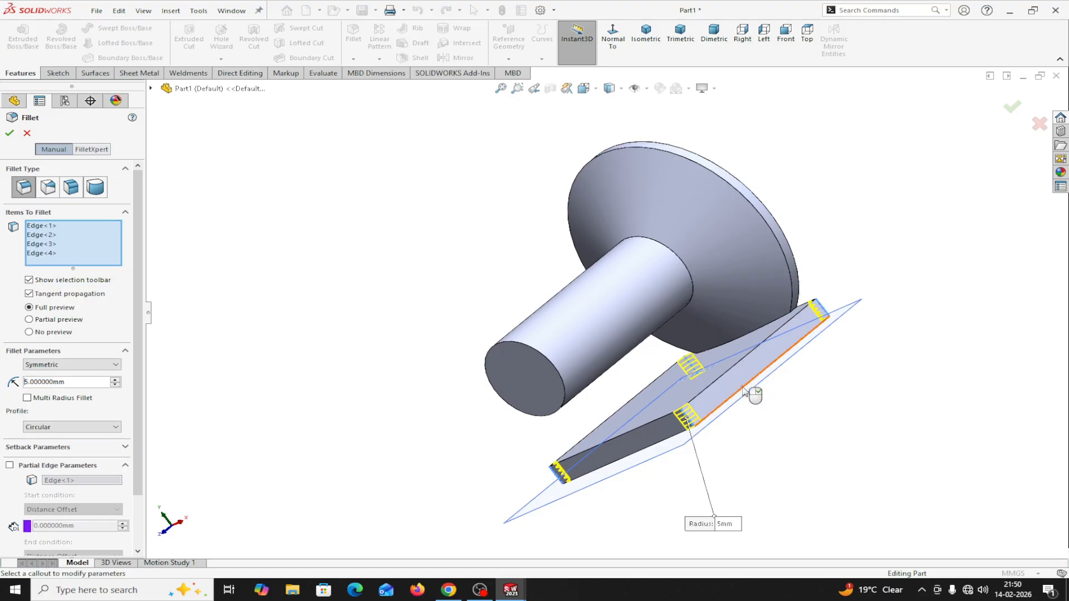
click(10, 133)
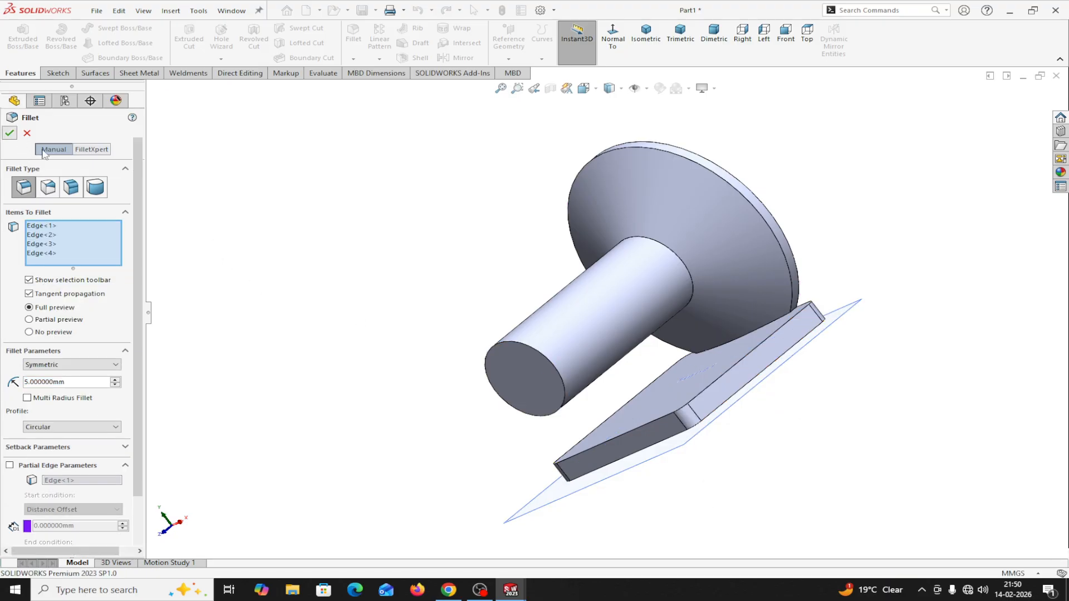
Step: Hide the offset reference plane beneath the base plate and view the part from the side
middle_drag(737, 446, 551, 472)
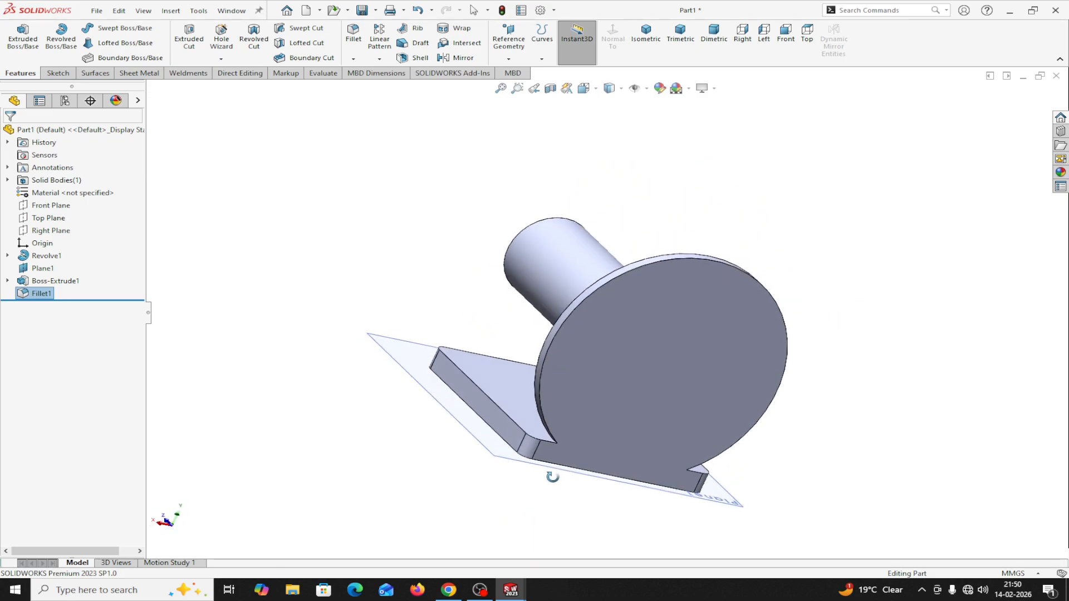
right_click(42, 268)
click(70, 250)
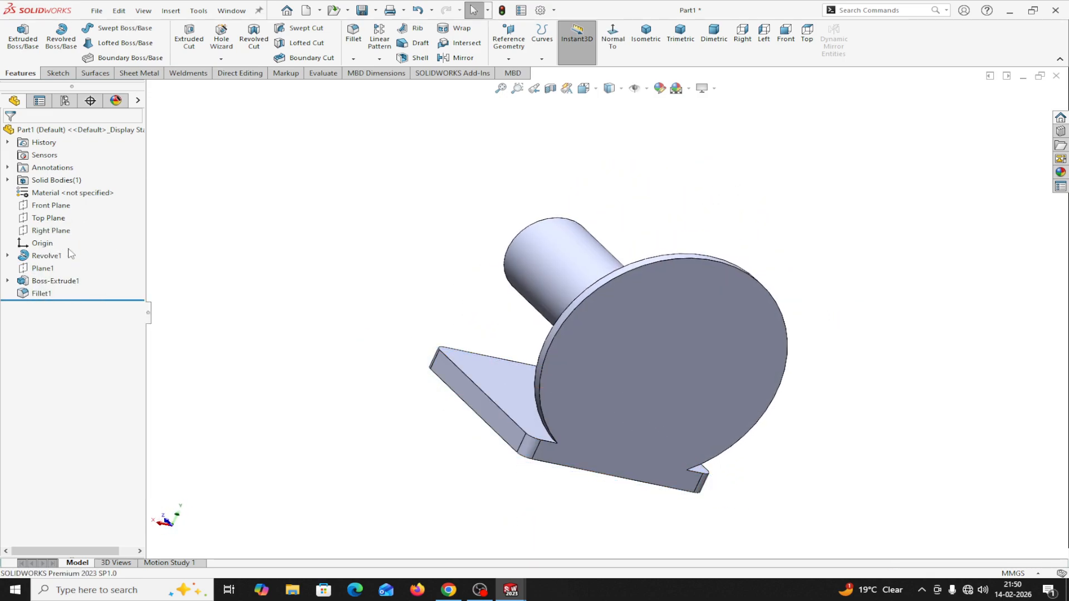
middle_drag(384, 433, 485, 401)
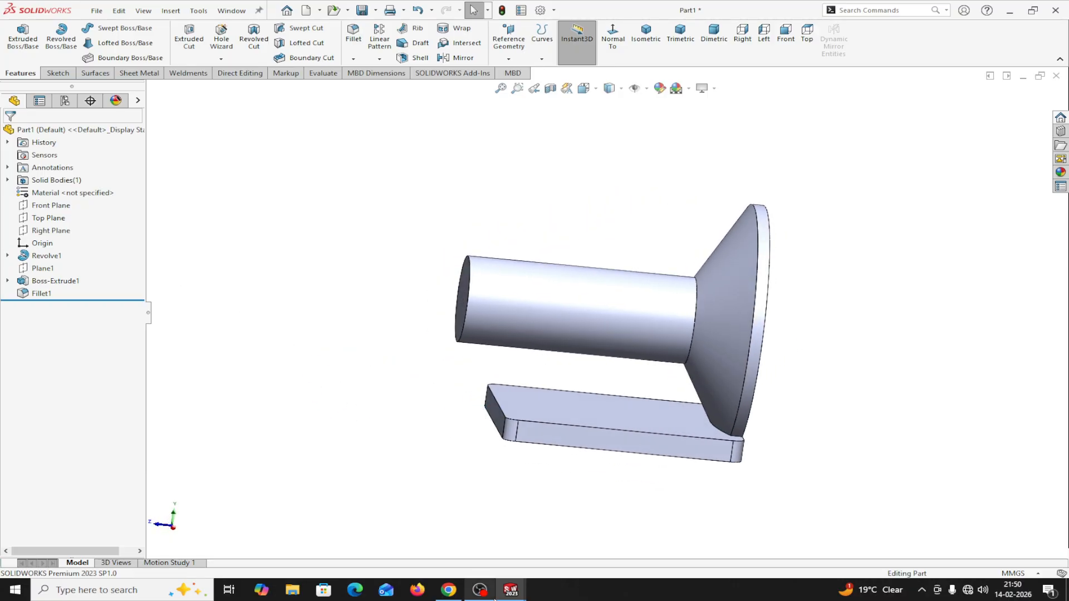
Step: Switch to the exercise drawing and examine the support's dimensions between barrel and base in the front, right, bottom and section views
mouse_move(507, 591)
click(440, 543)
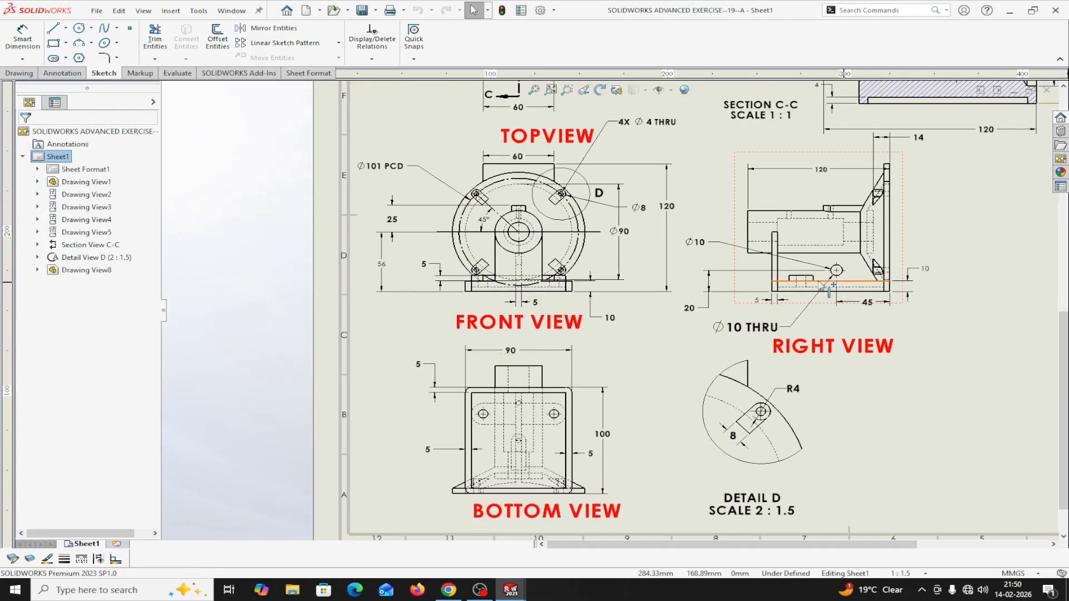
scroll(713, 333, down, 3)
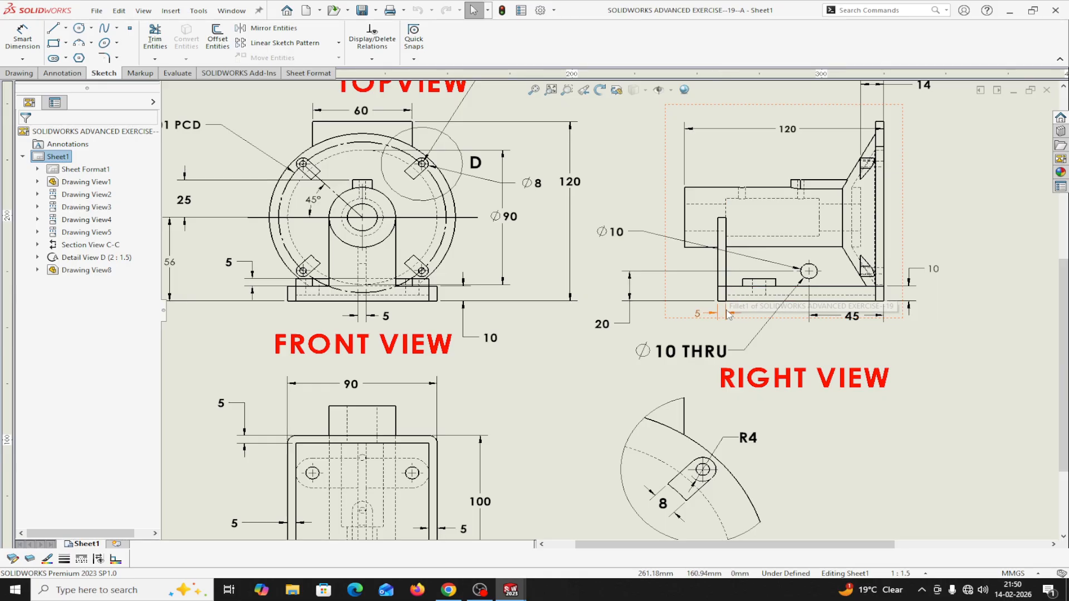
scroll(615, 310, up, 2)
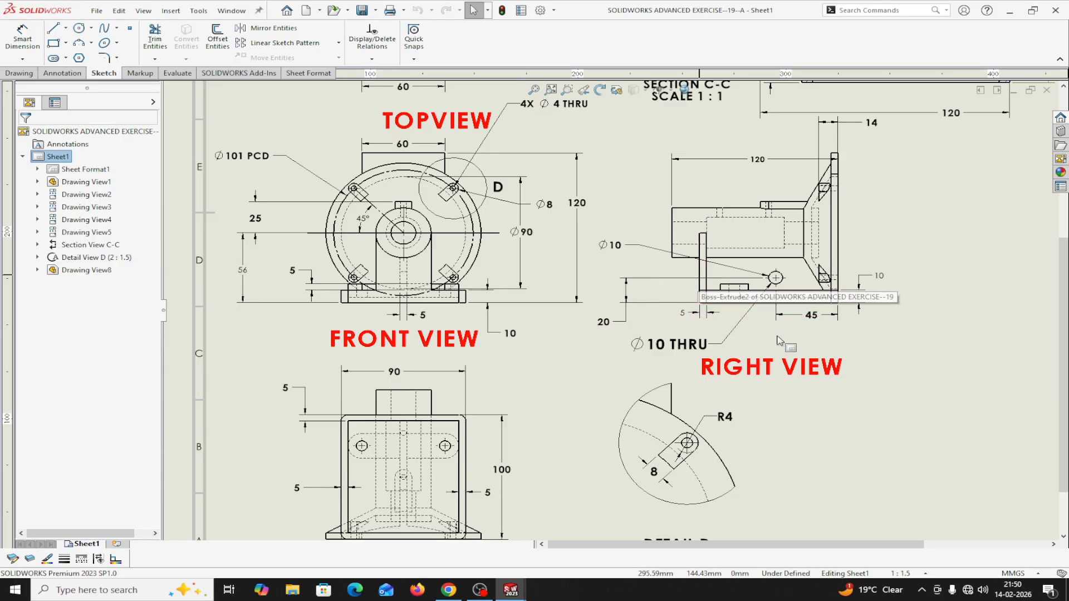
scroll(601, 256, up, 3)
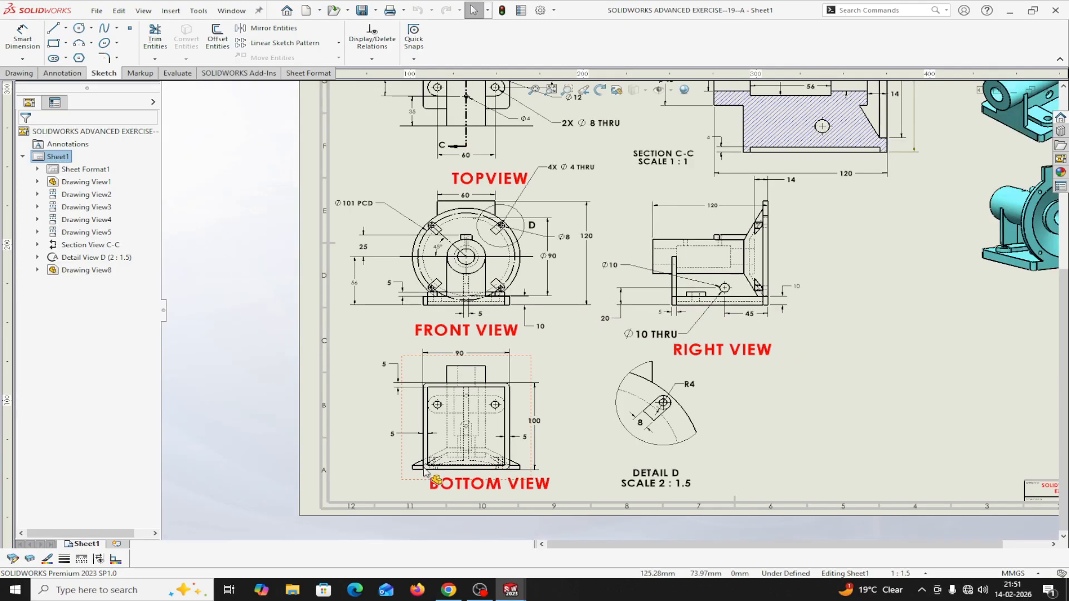
scroll(482, 293, down, 2)
scroll(483, 298, down, 2)
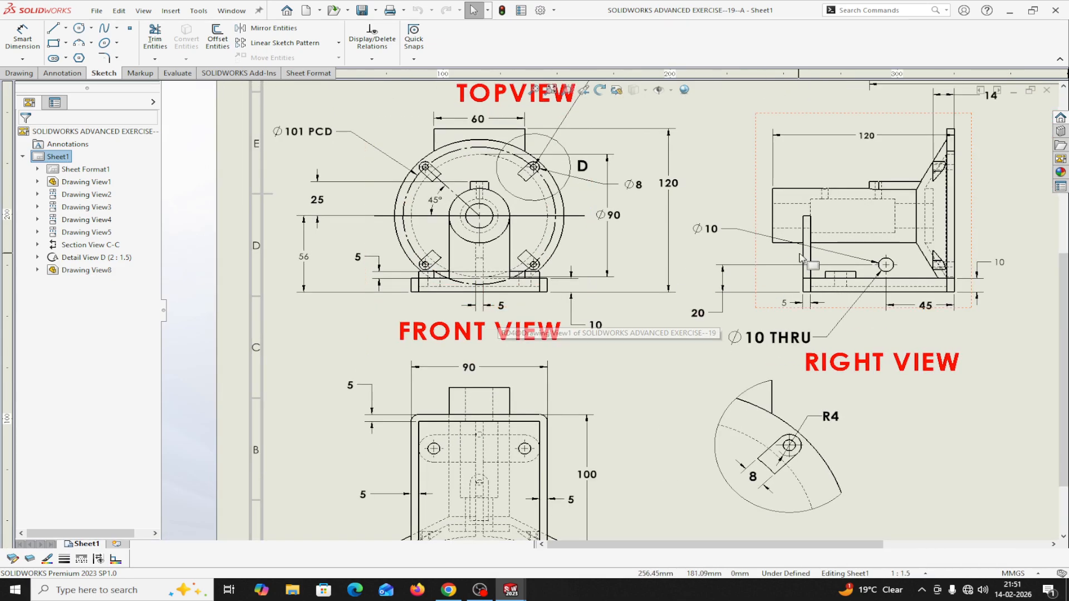
scroll(897, 290, up, 4)
scroll(900, 351, down, 1)
scroll(770, 147, up, 2)
scroll(770, 148, down, 2)
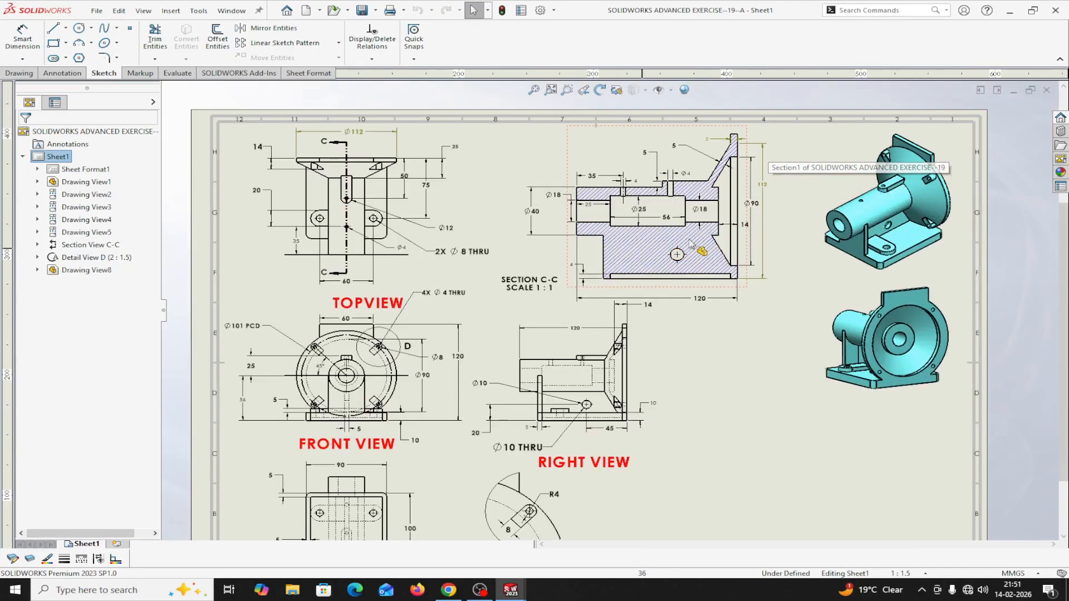
scroll(389, 384, down, 1)
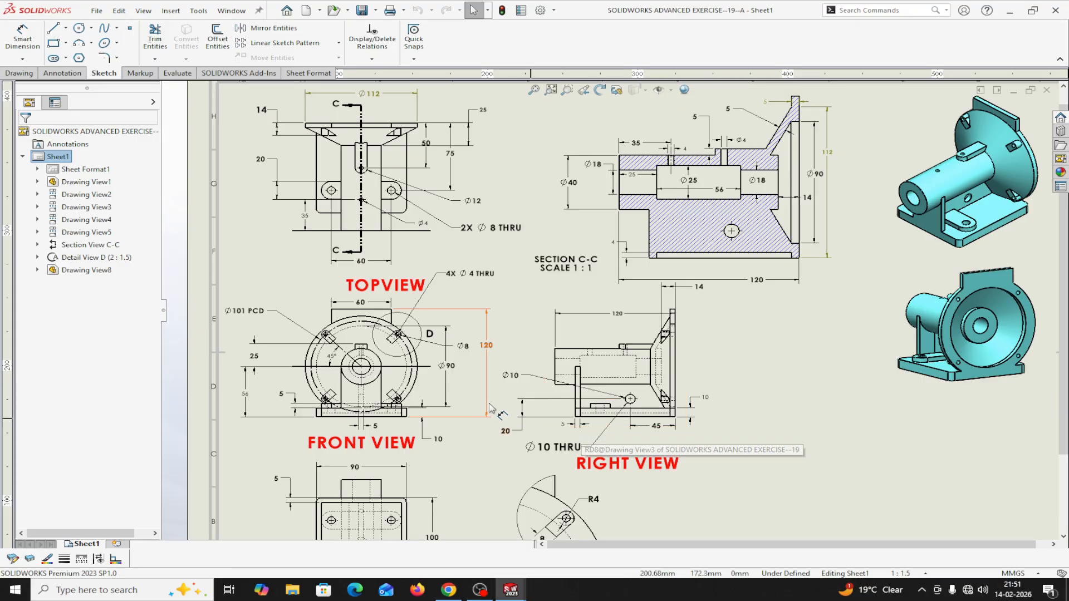
mouse_move(509, 594)
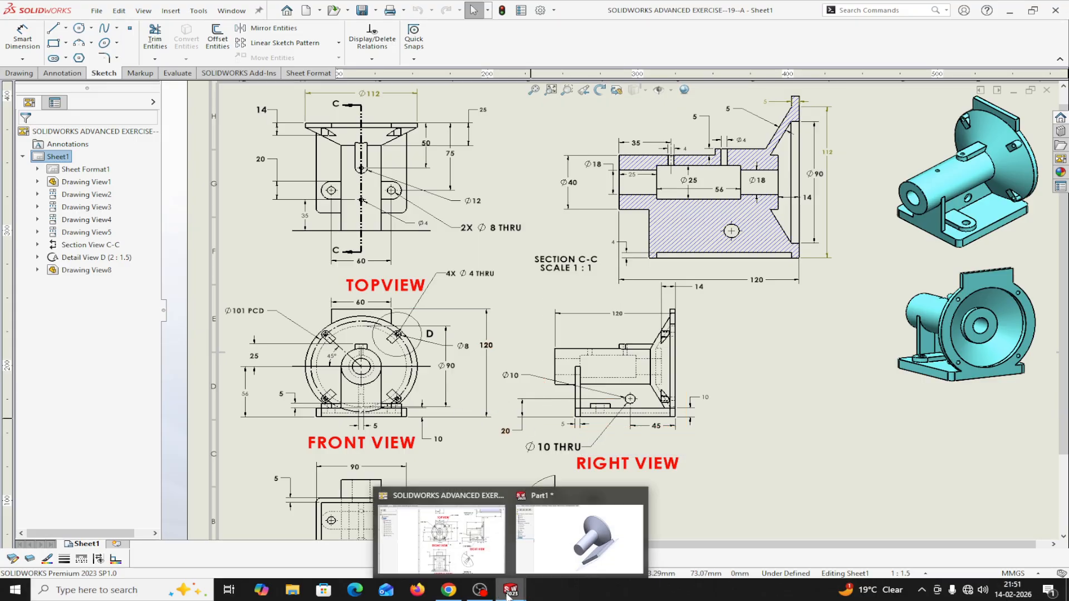
Step: Switch to the part and start a sketch on the base plate's front end face, viewed normal to it
click(539, 563)
middle_drag(548, 511, 582, 508)
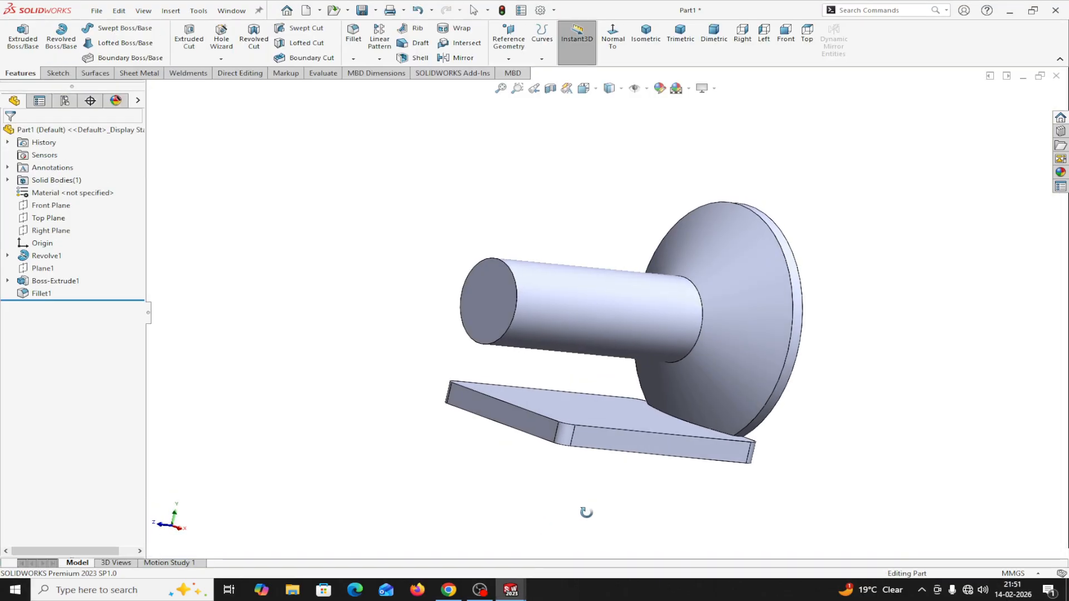
click(526, 424)
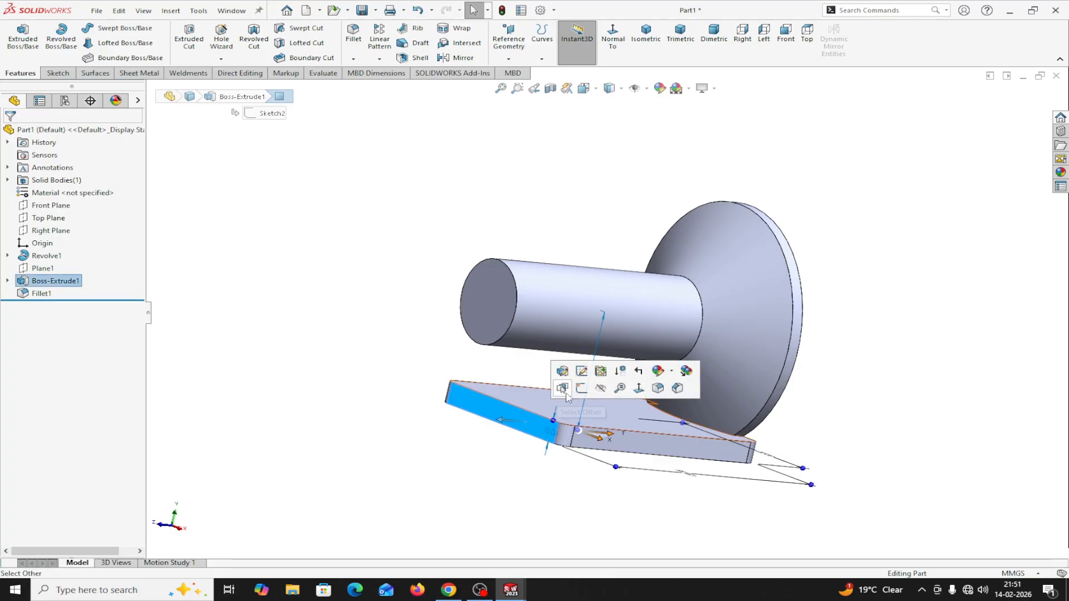
click(581, 370)
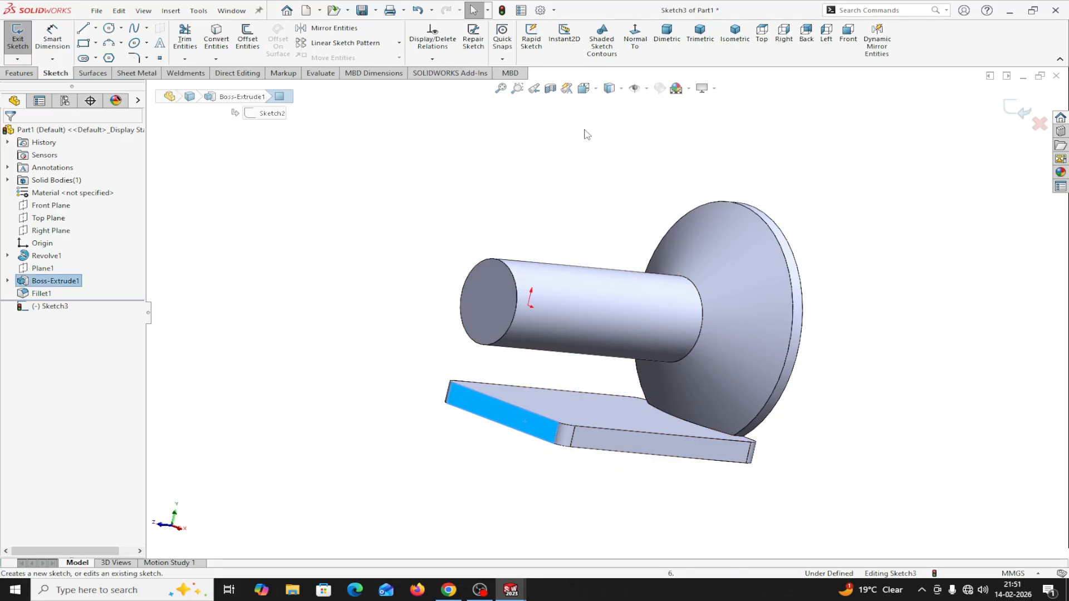
click(634, 34)
scroll(768, 442, up, 3)
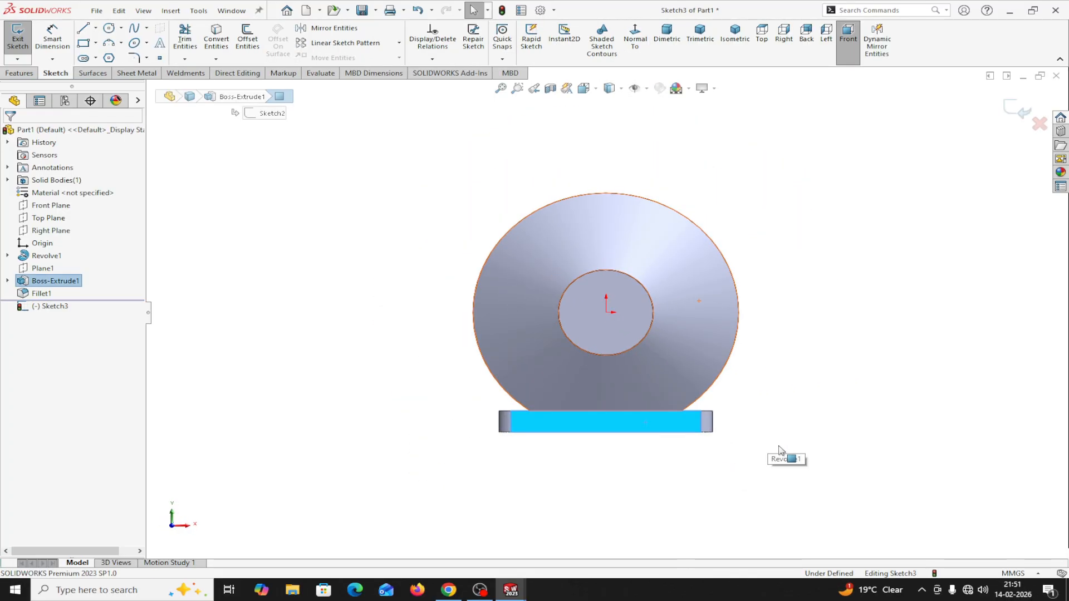
Step: Draw a vertical construction centerline from the origin down to the base plate's upper edge
click(95, 28)
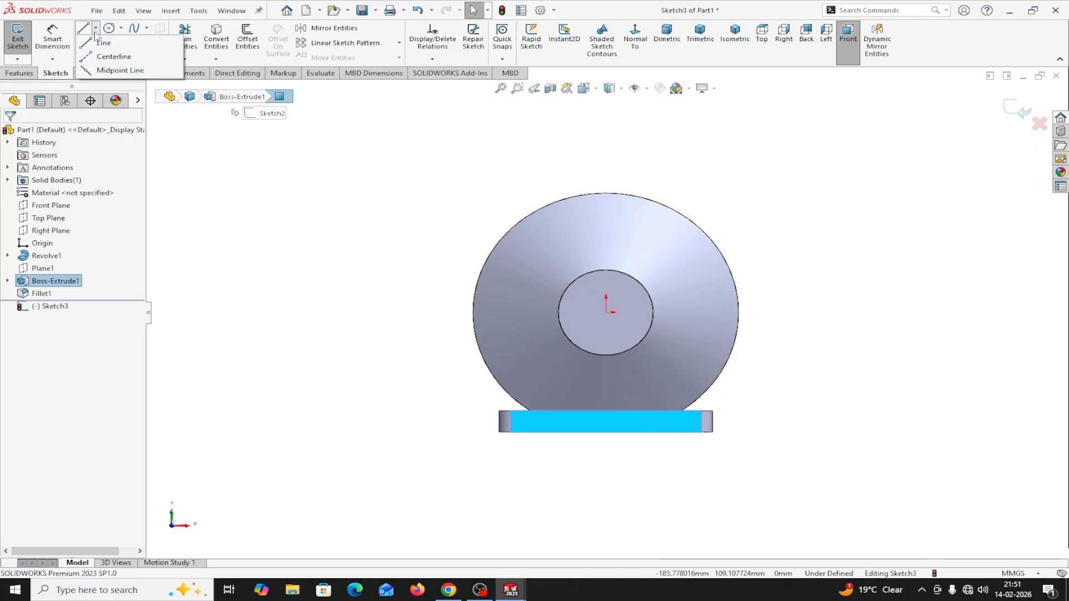
click(107, 41)
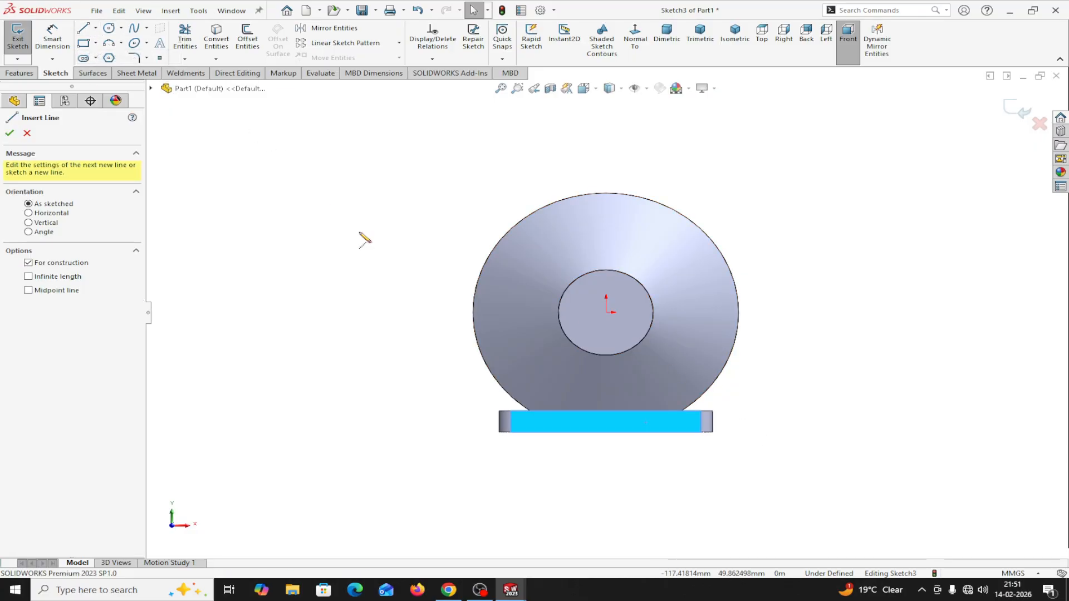
click(606, 312)
click(606, 410)
right_click(606, 413)
click(636, 421)
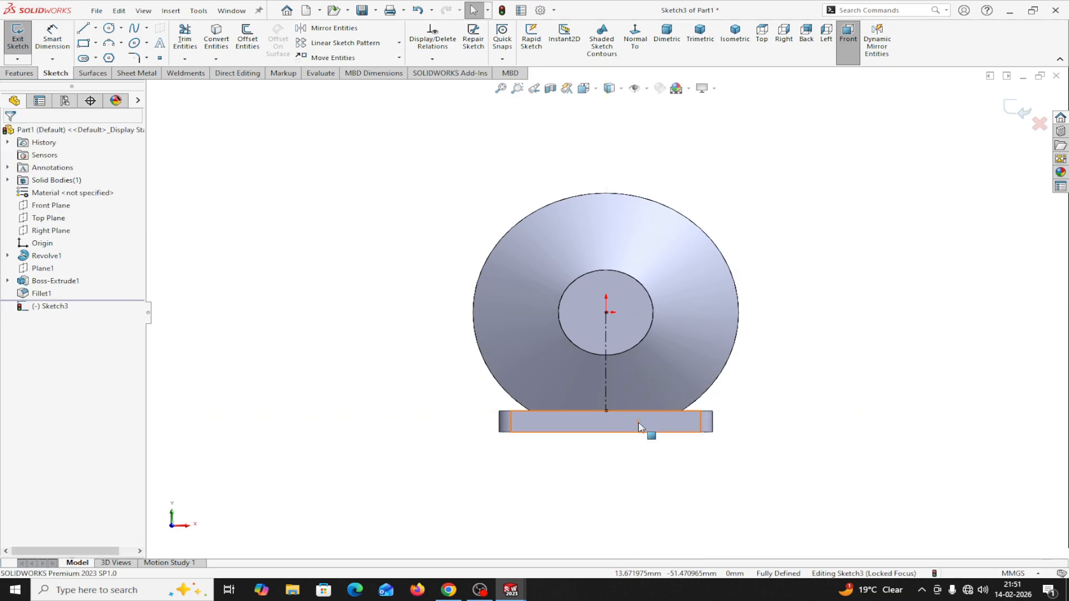
Step: Convert the barrel's circular end edge and draw three connected lines from one side quadrant down, along the plate's upper edge, and up to the opposite quadrant
click(617, 277)
click(217, 44)
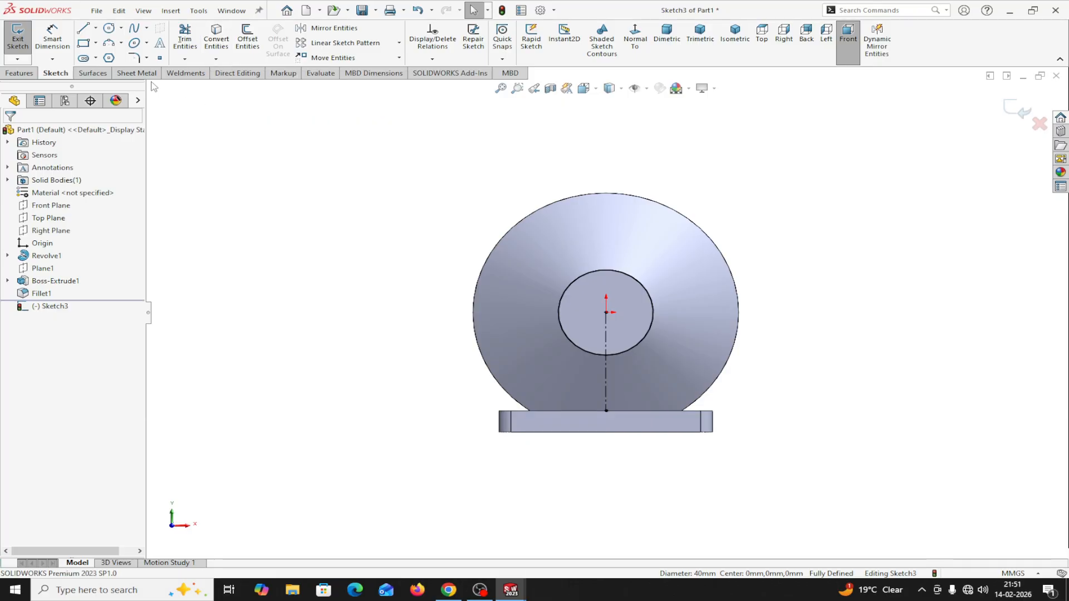
click(82, 29)
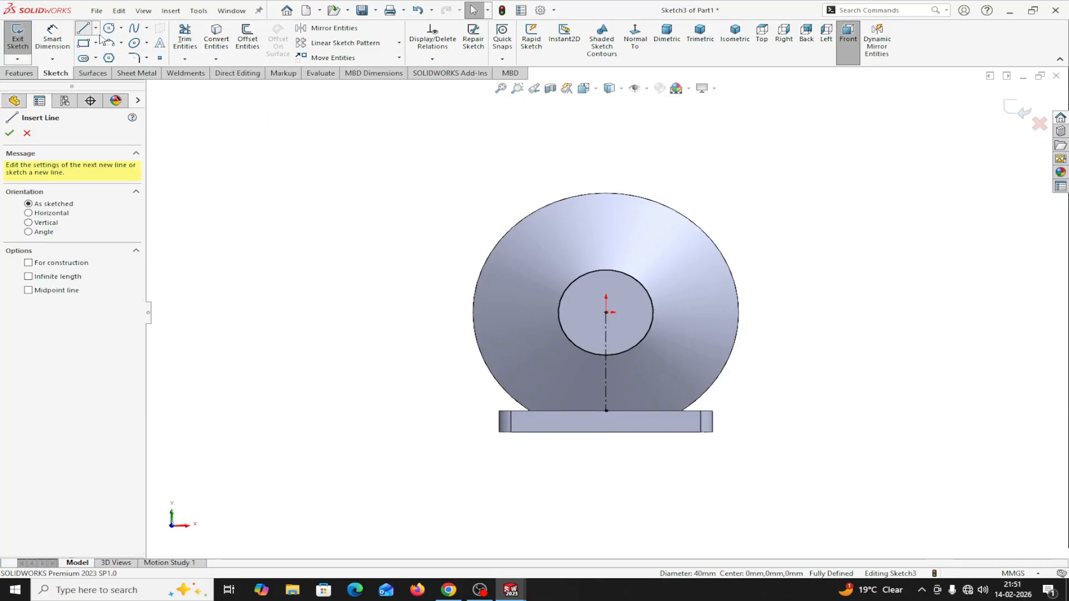
click(558, 313)
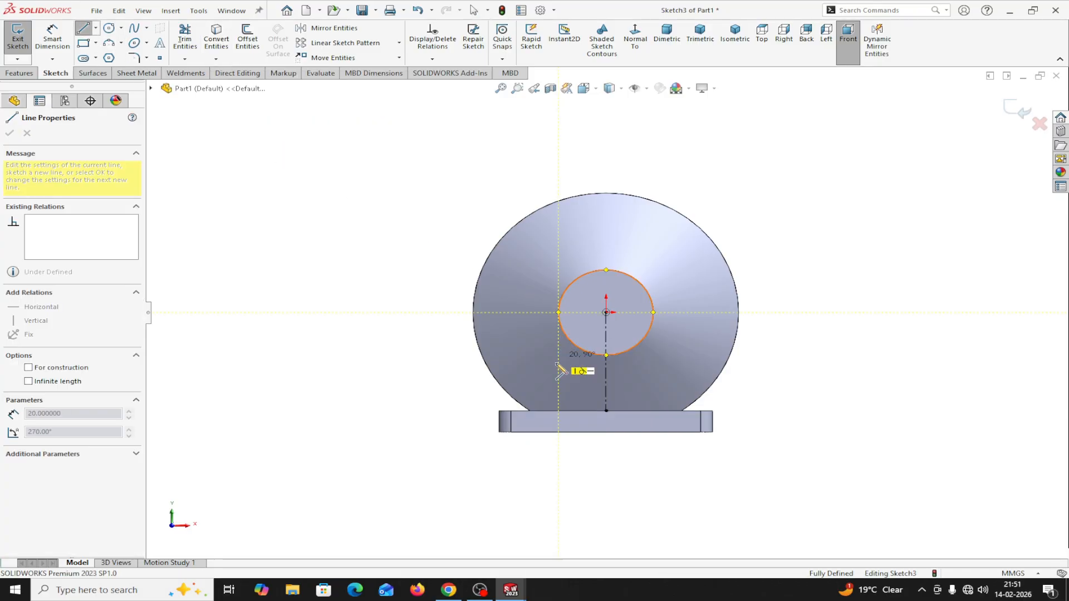
click(558, 410)
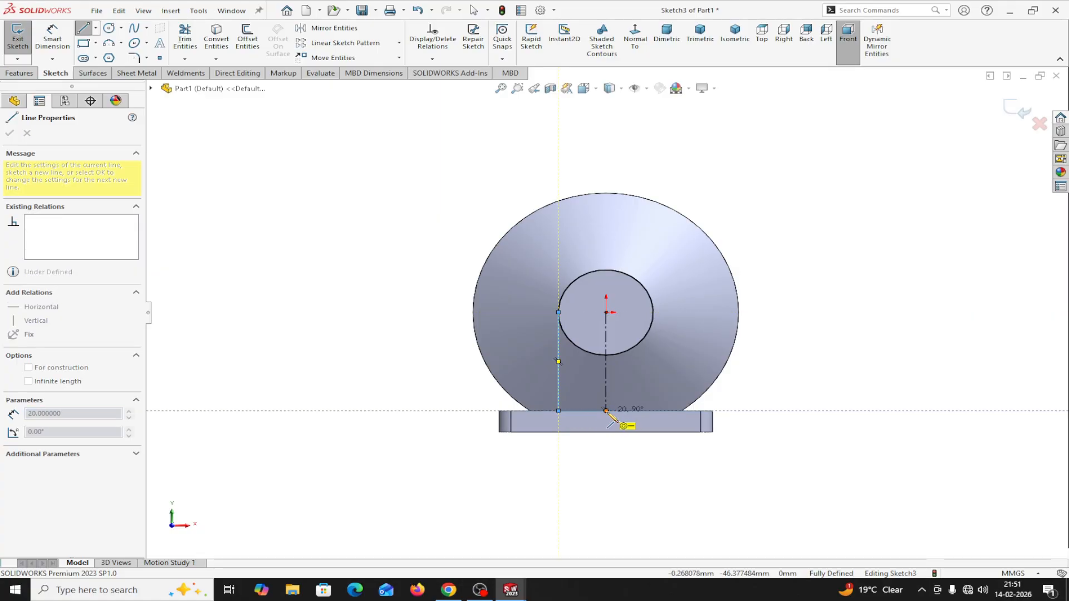
click(663, 410)
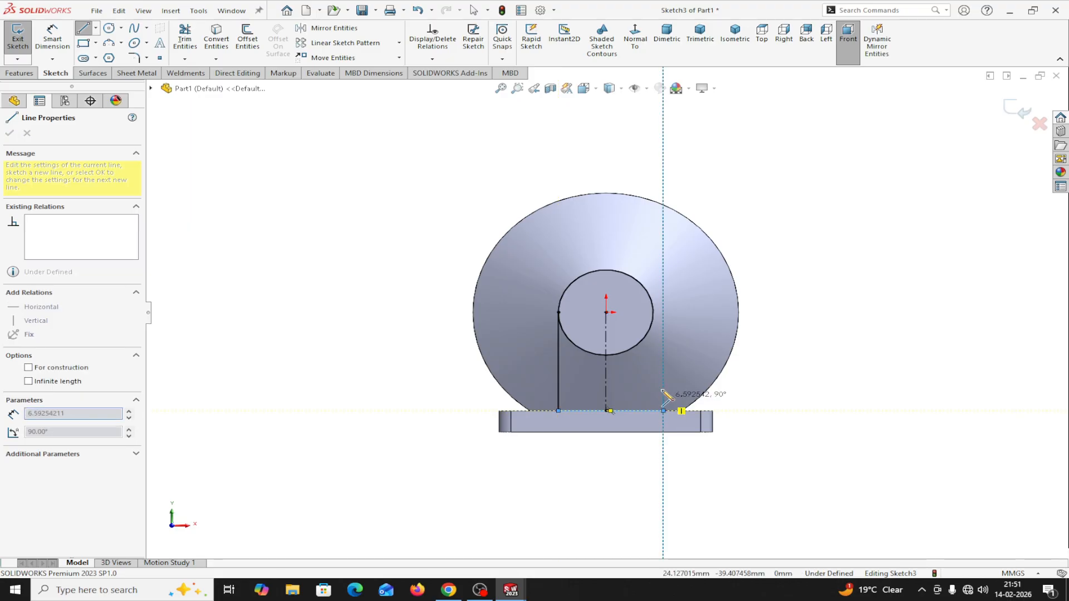
click(655, 313)
right_click(682, 319)
click(772, 317)
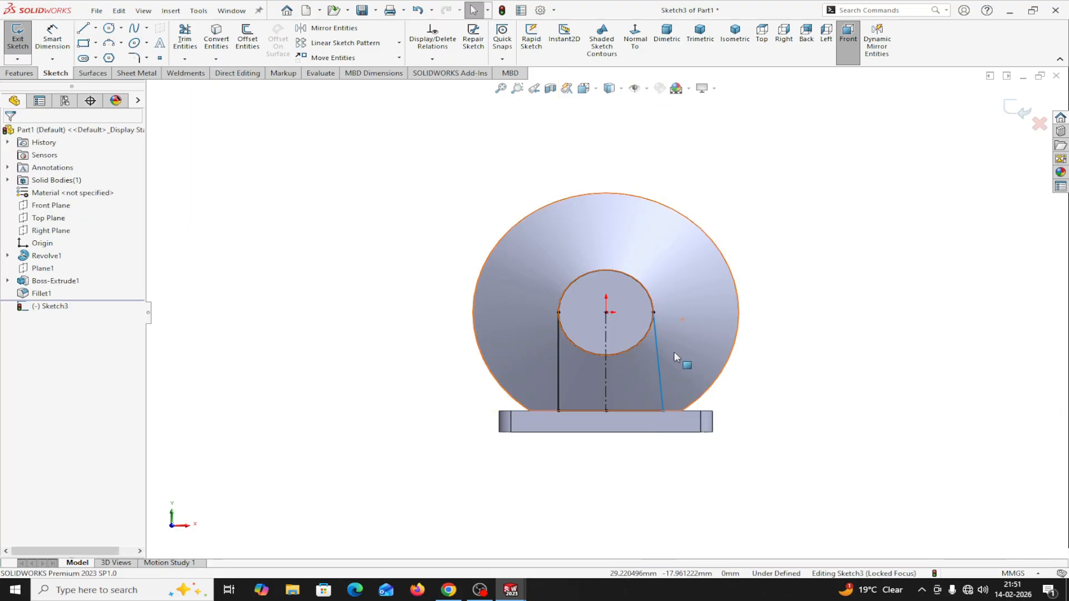
Step: Make the slanted side line vertical and the two side lines symmetric about the centerline
click(657, 362)
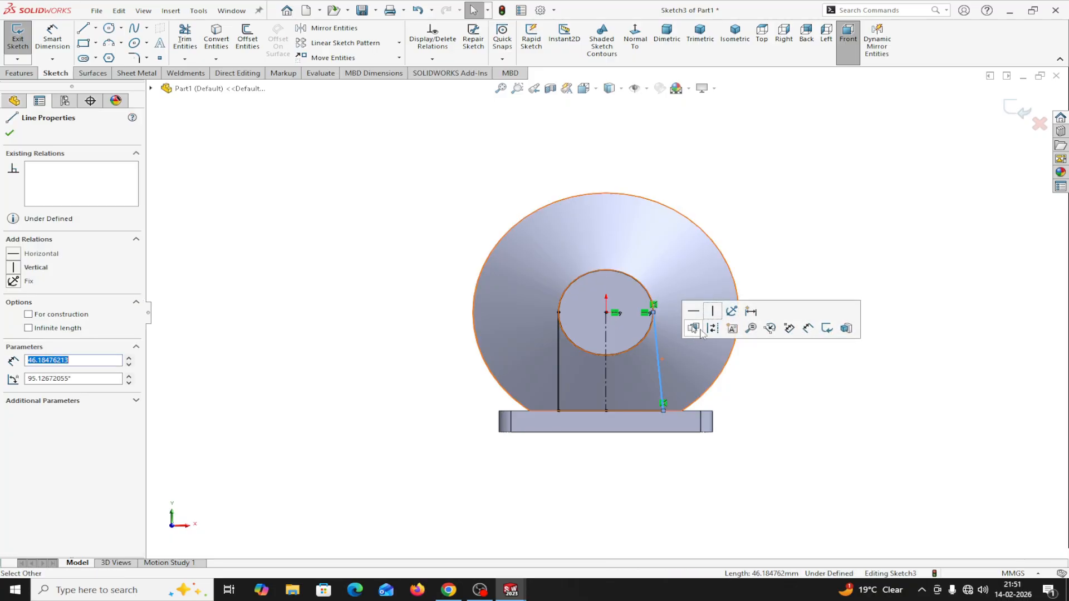
click(716, 313)
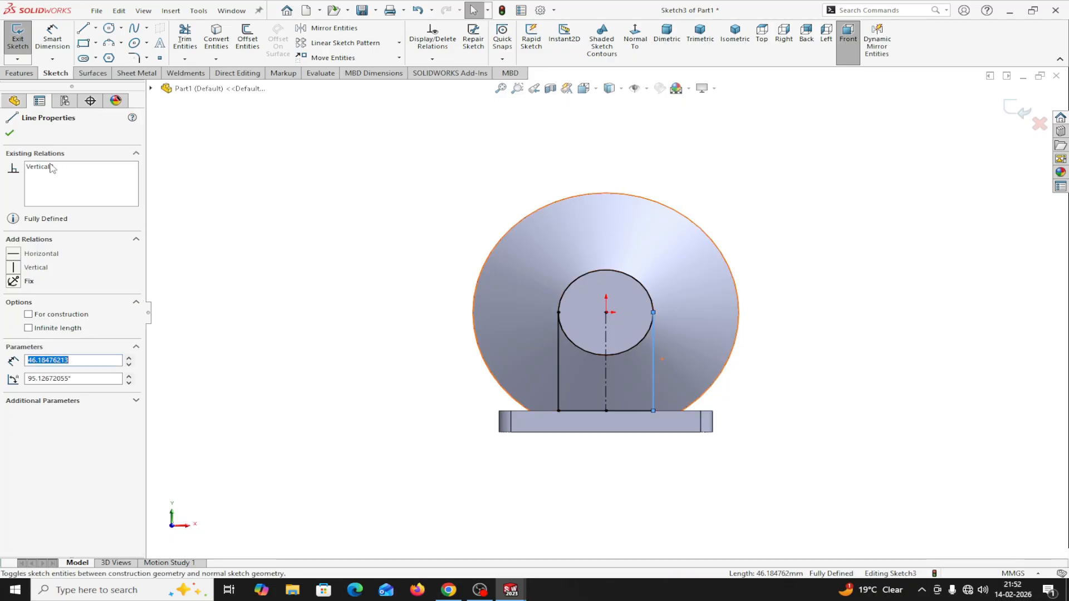
click(10, 134)
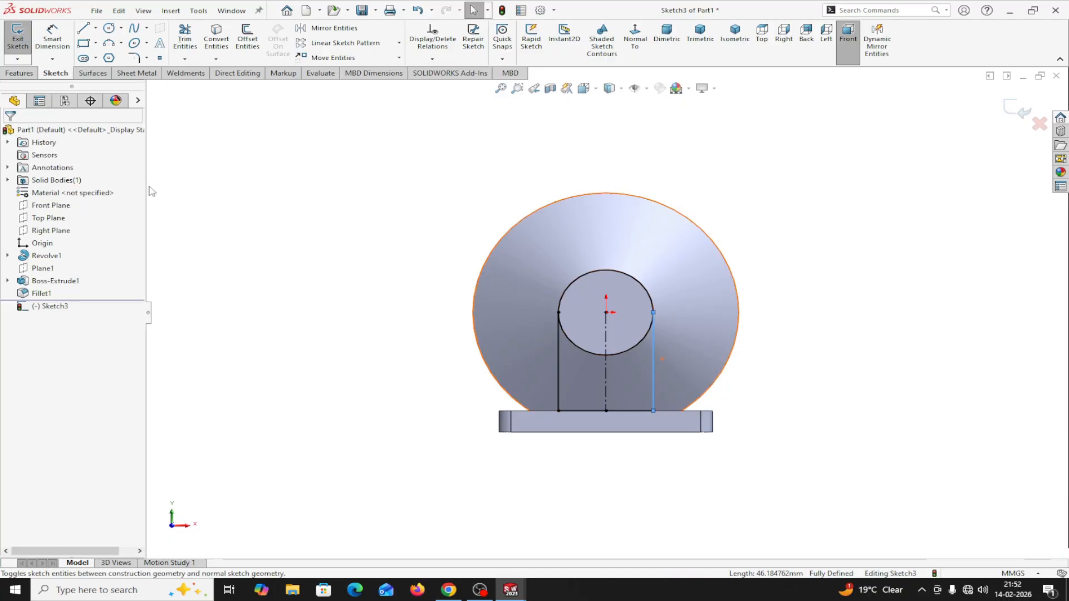
click(559, 400)
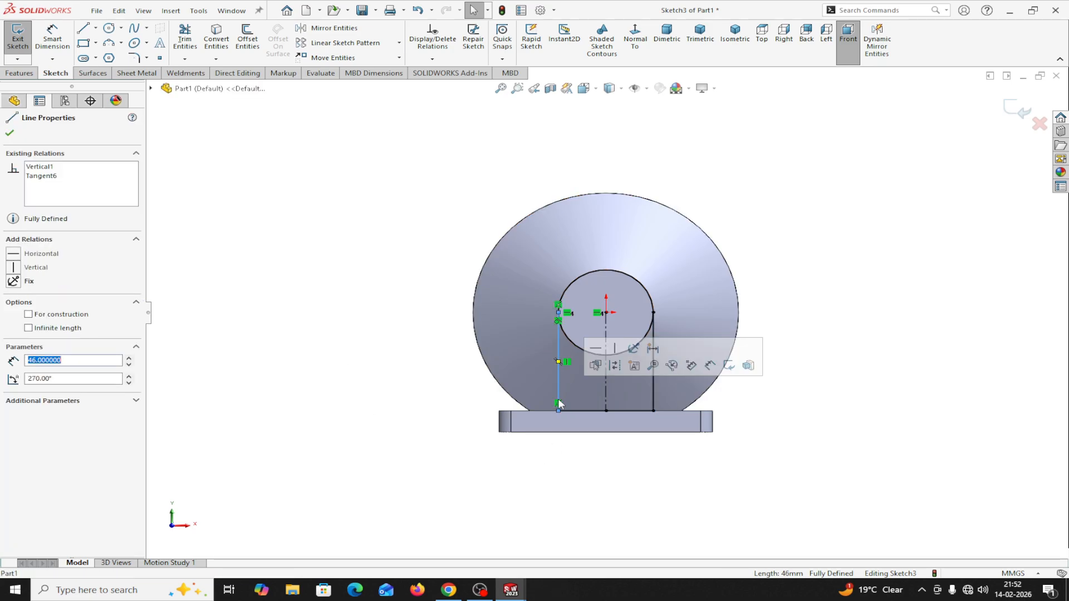
ctrl+click(606, 390)
ctrl+click(655, 393)
click(24, 388)
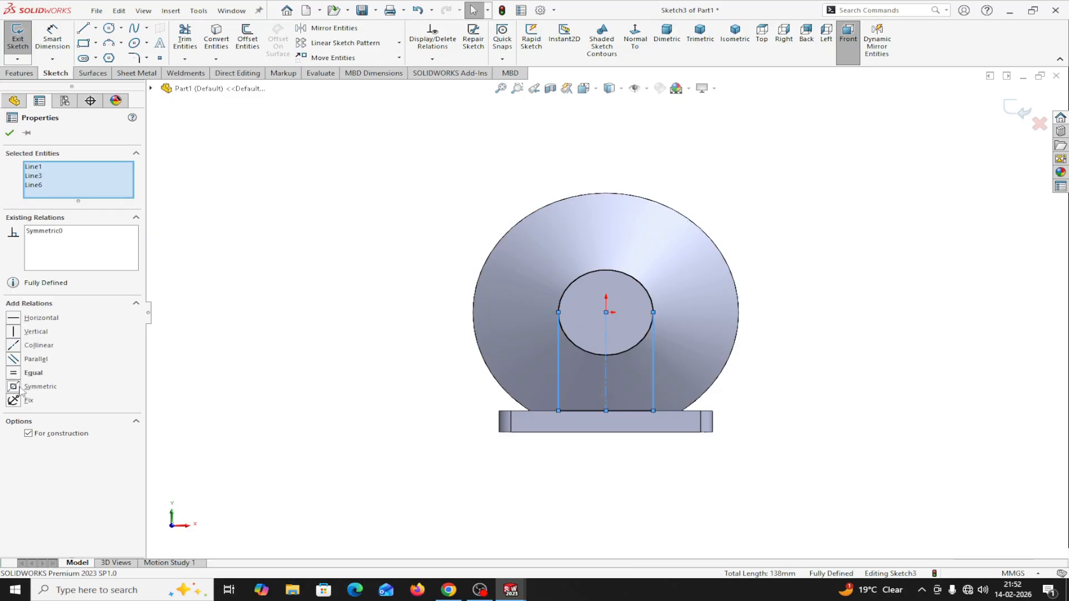
click(10, 134)
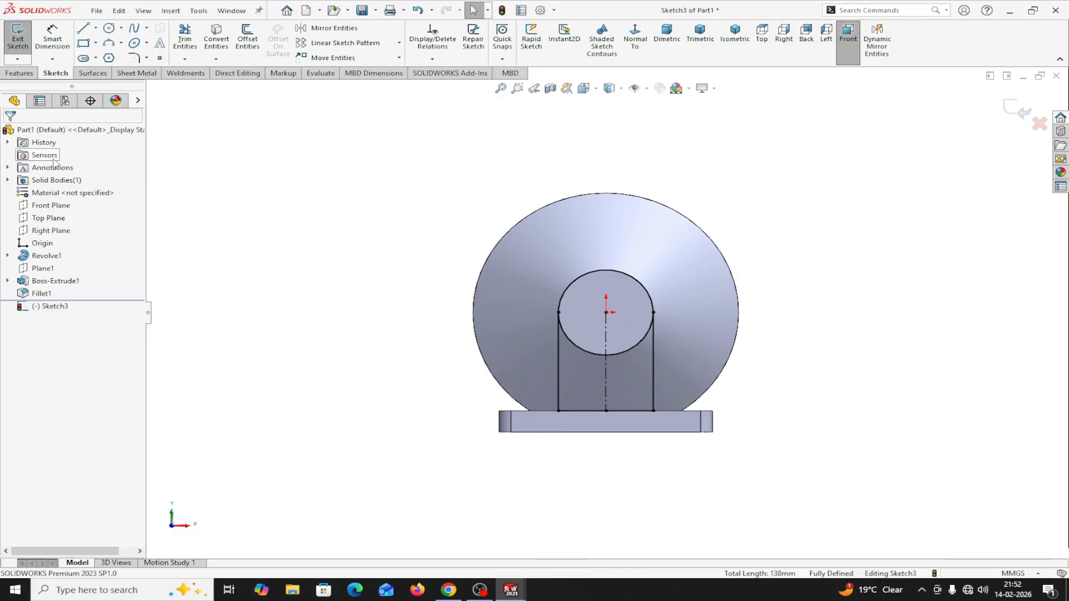
Step: Power trim the upper arc of the converted circle, keeping the lower arc between the two side lines
click(186, 45)
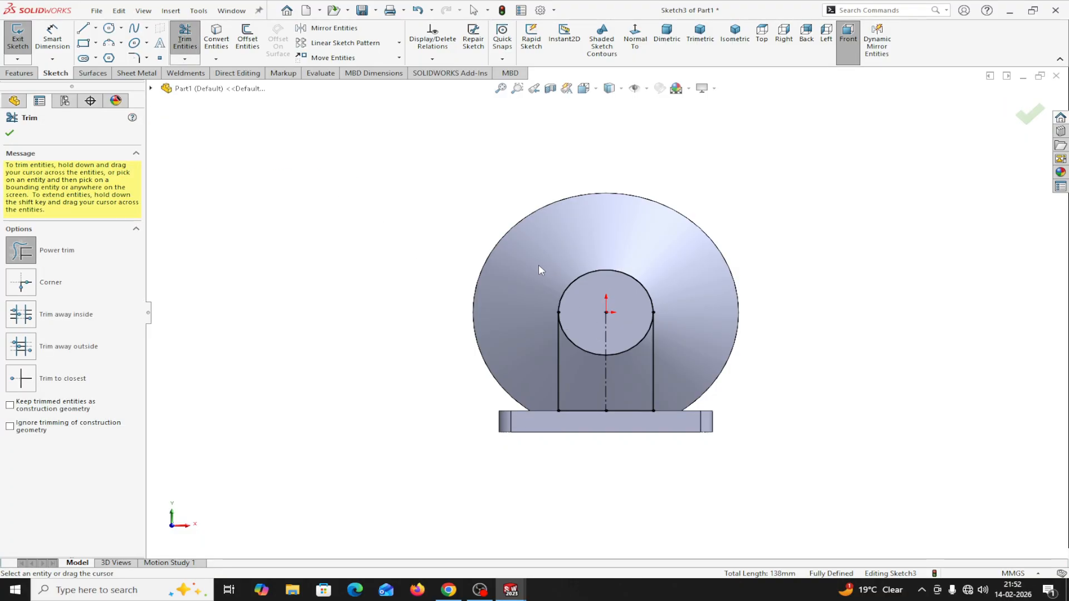
mouse_move(539, 266)
mouse_down()
mouse_move(666, 285)
mouse_move(553, 286)
mouse_up()
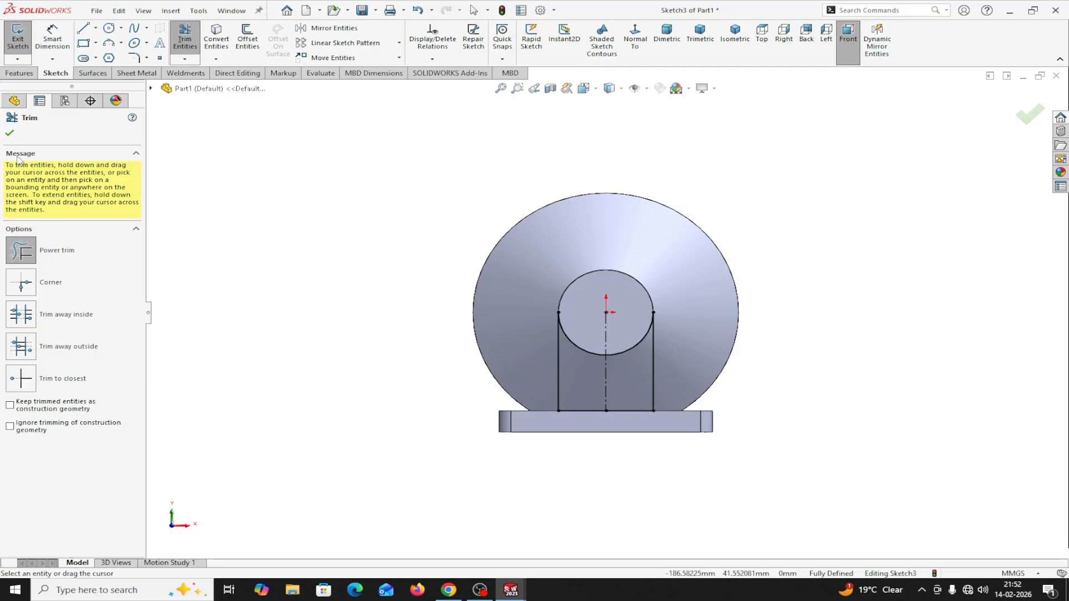
click(10, 134)
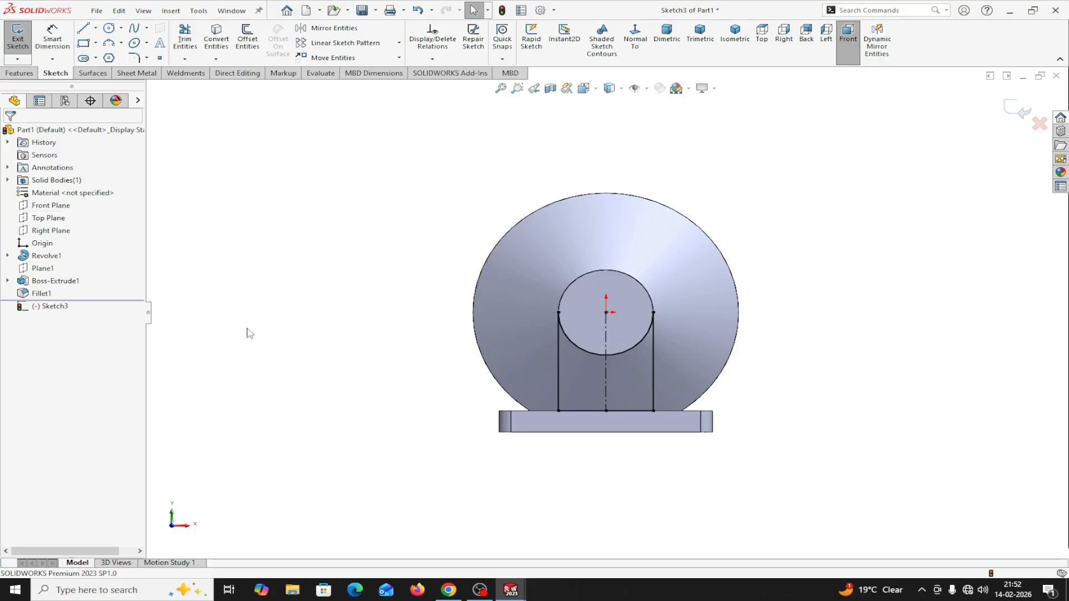
Step: Start a boss extrusion of the support sketch and select the two regions beside the centerline as its contours
middle_drag(248, 332, 272, 345)
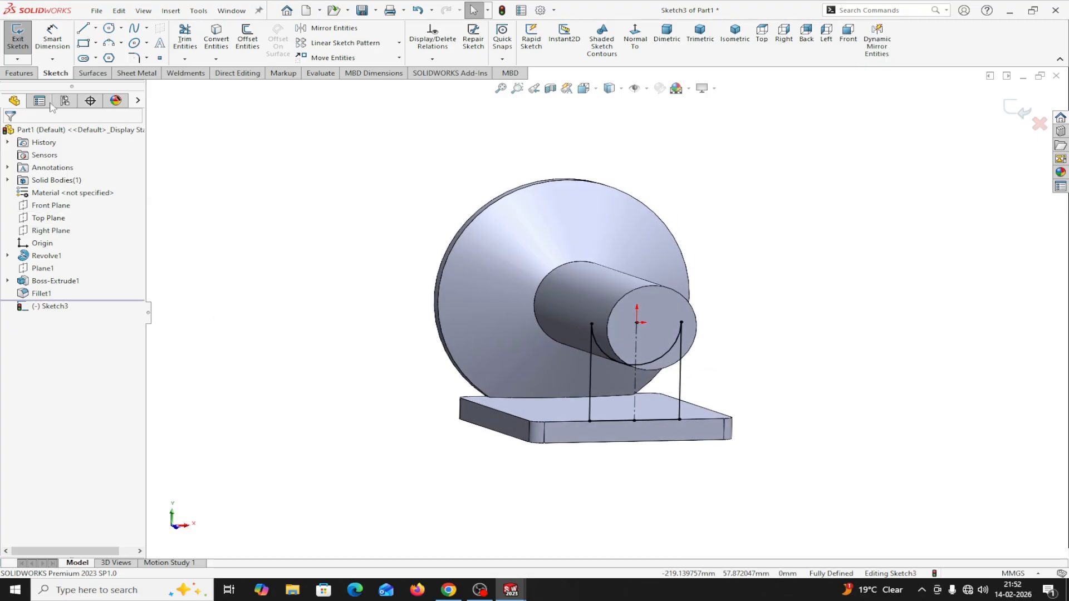
click(23, 75)
click(23, 36)
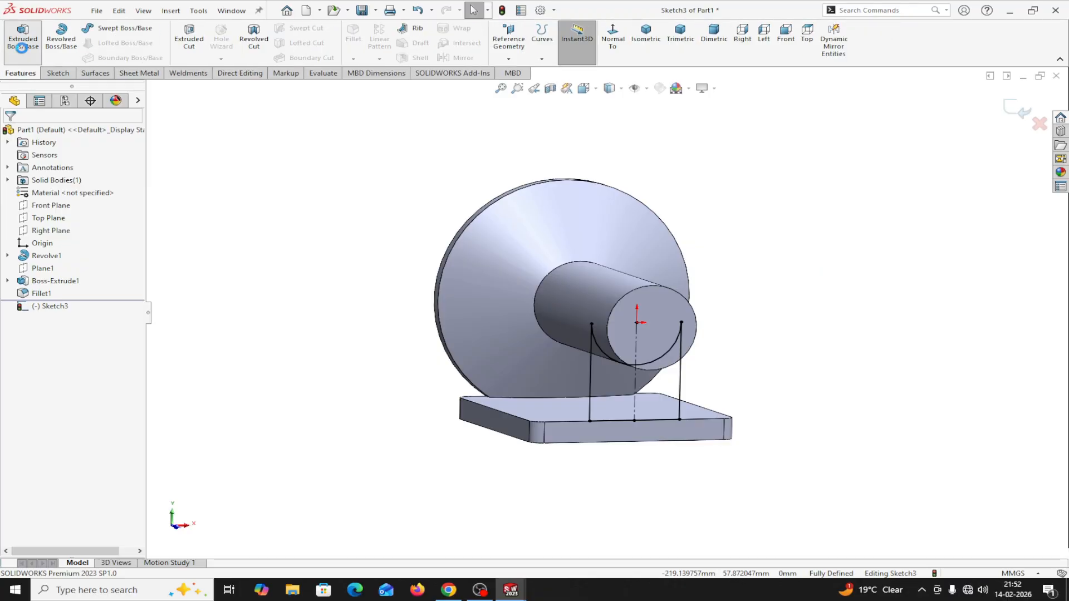
click(49, 346)
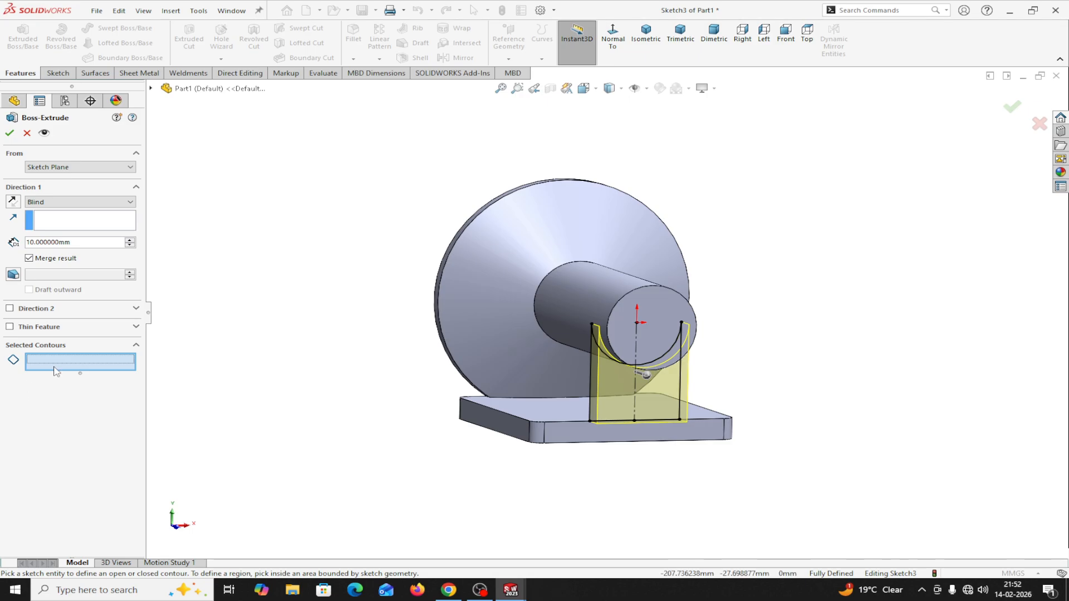
middle_drag(446, 453, 425, 443)
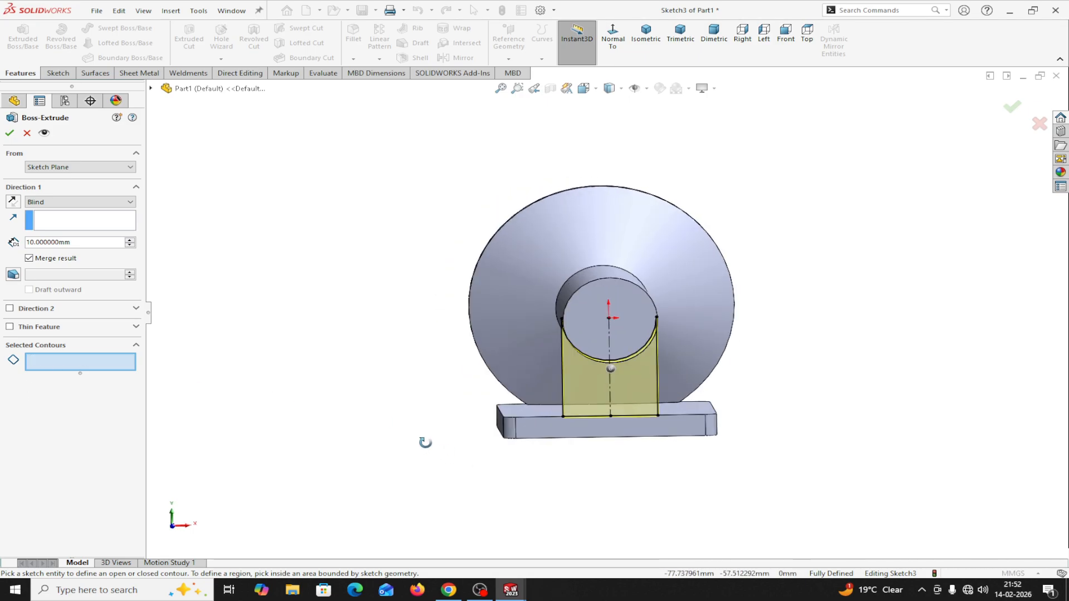
click(605, 380)
click(620, 376)
middle_drag(520, 490, 494, 468)
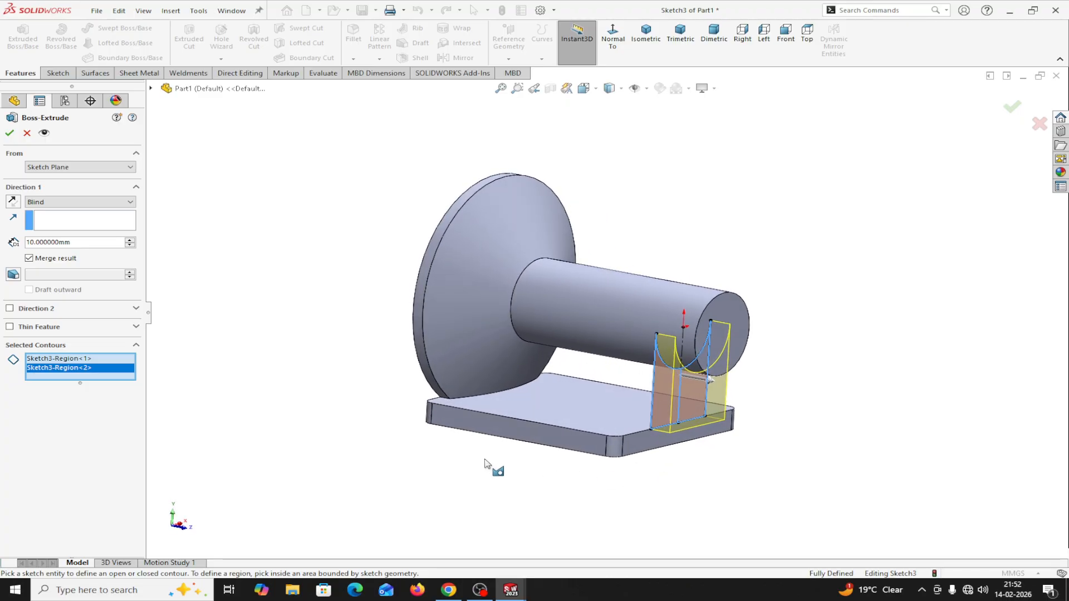
Step: Reverse the support extrusion toward the flange and create it with a blind depth of 5 mm
click(13, 202)
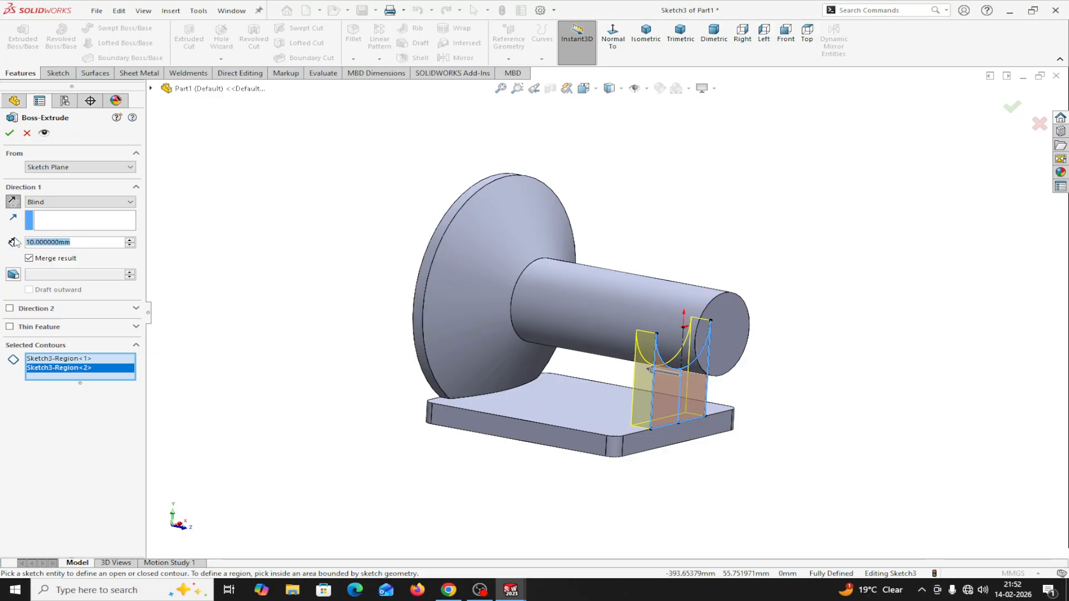
text(5)
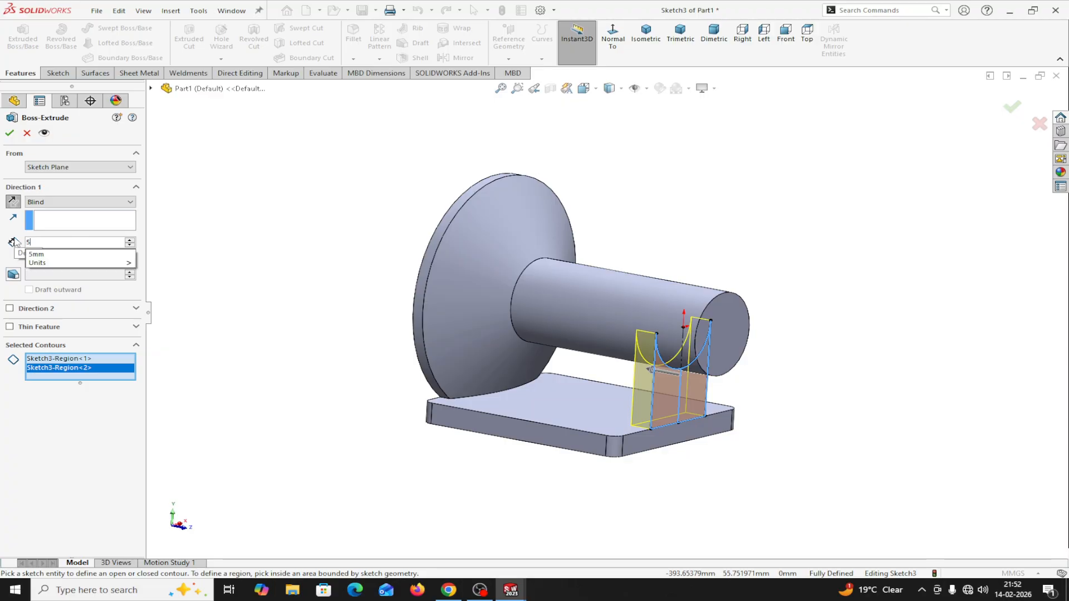
key(Return)
click(9, 133)
middle_drag(320, 374, 151, 416)
middle_drag(133, 440, 167, 440)
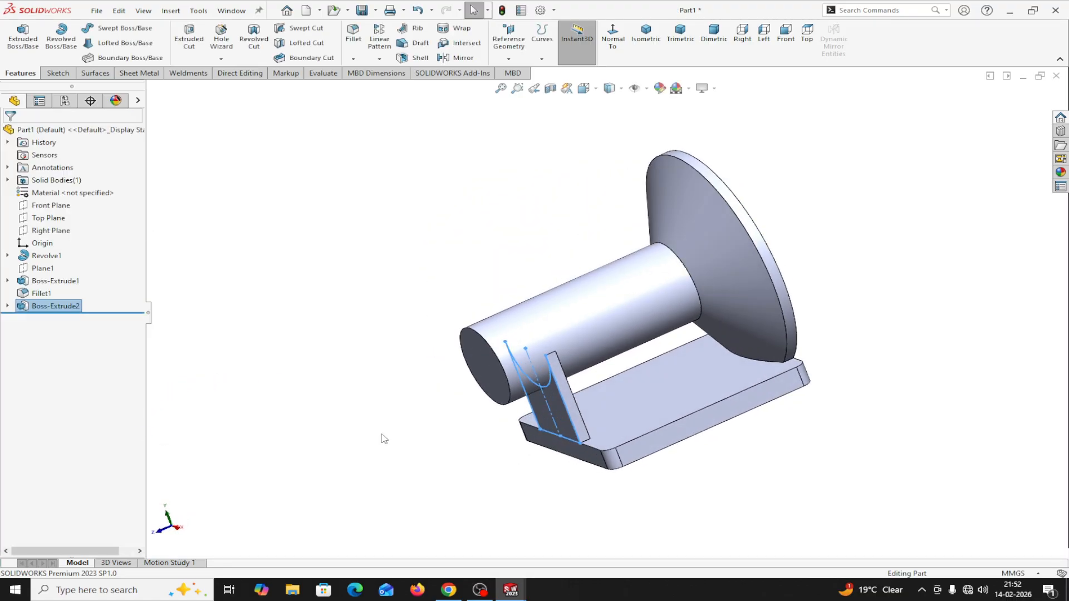
Step: Switch to the exercise drawing and examine the central rib and base dimensions in the front, right, bottom and section views
scroll(383, 437, down, 1)
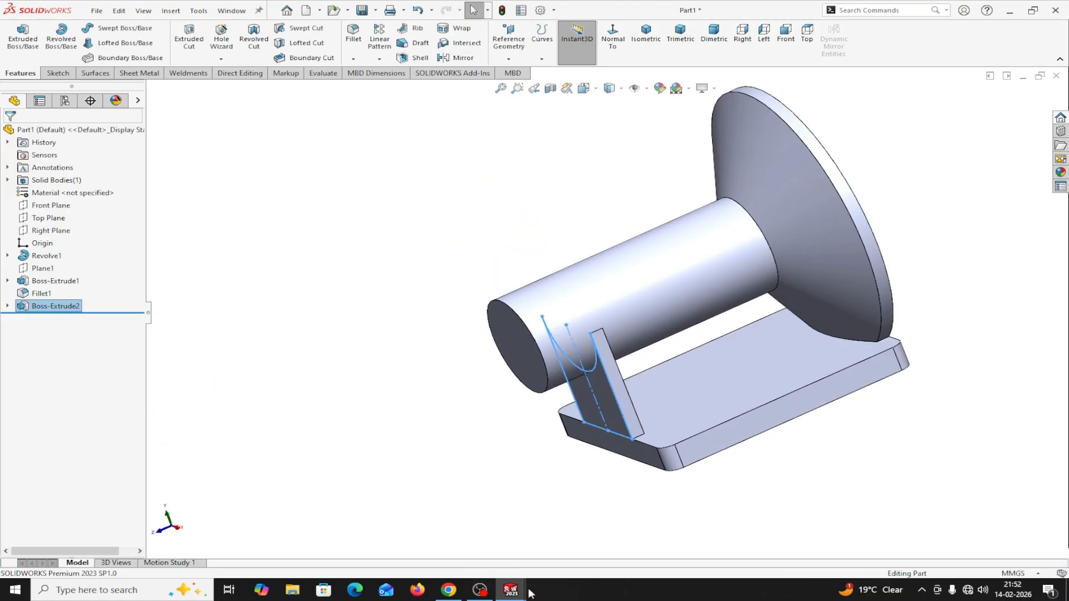
mouse_move(511, 591)
click(444, 535)
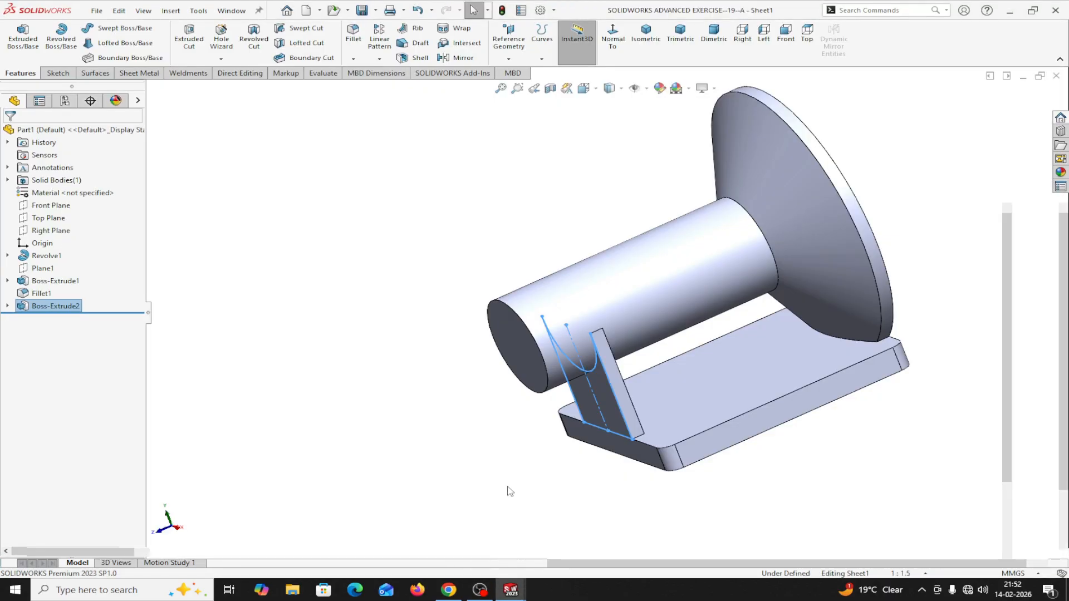
scroll(438, 461, down, 2)
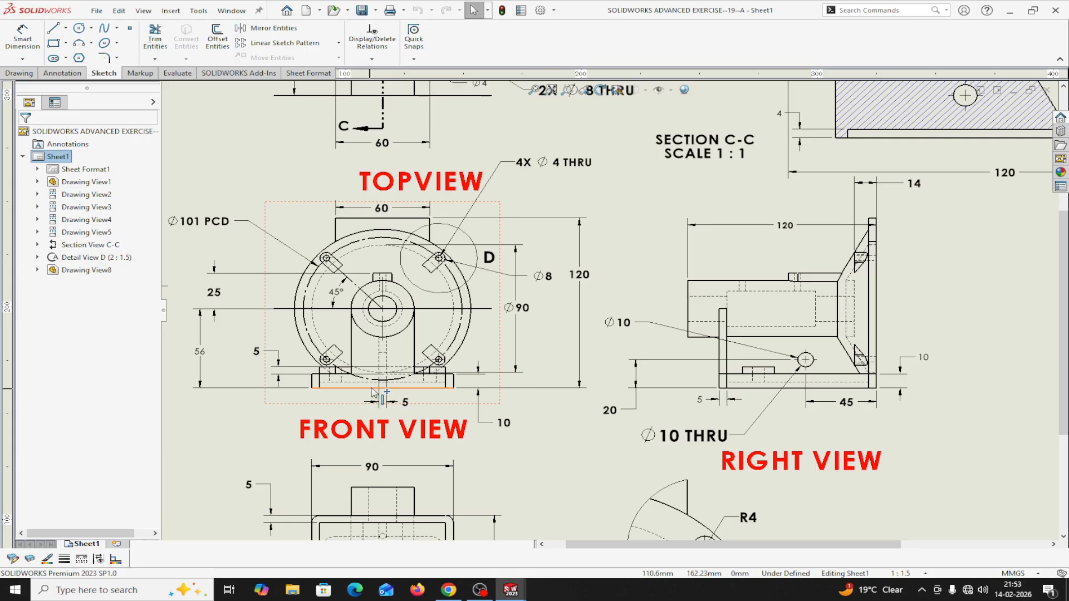
scroll(391, 370, up, 1)
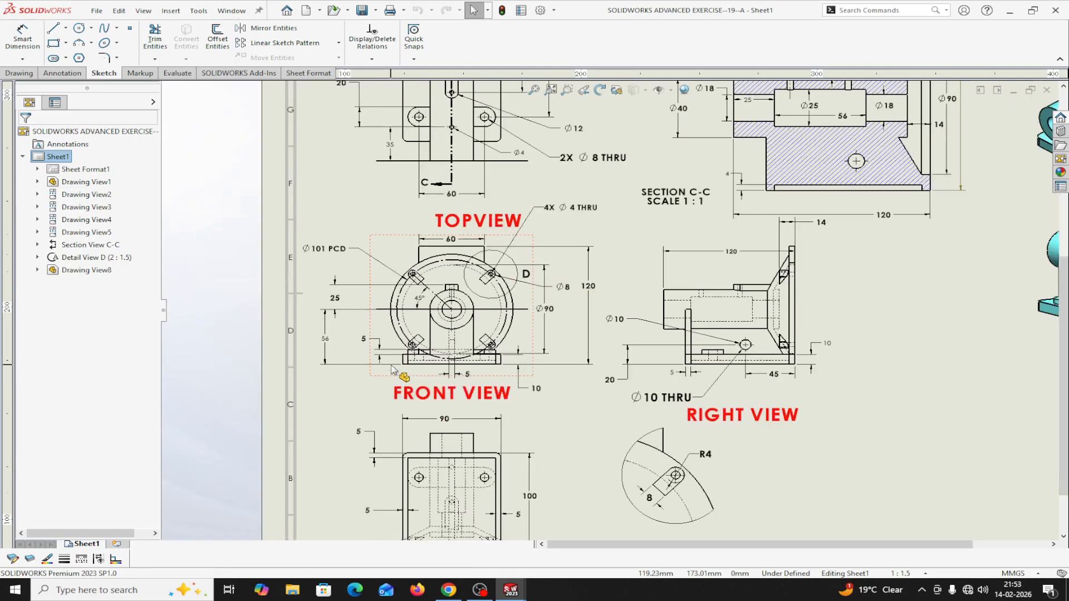
scroll(447, 350, up, 2)
scroll(446, 348, down, 1)
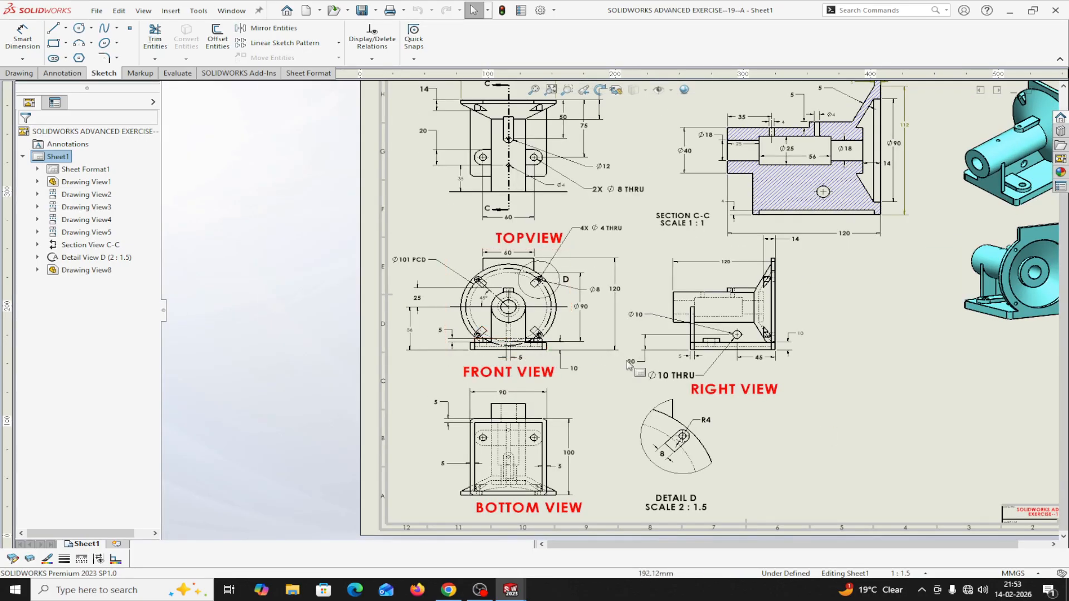
Step: Examine the right view, section C-C and the shaded views of the bracket in the exercise drawing
scroll(612, 370, down, 2)
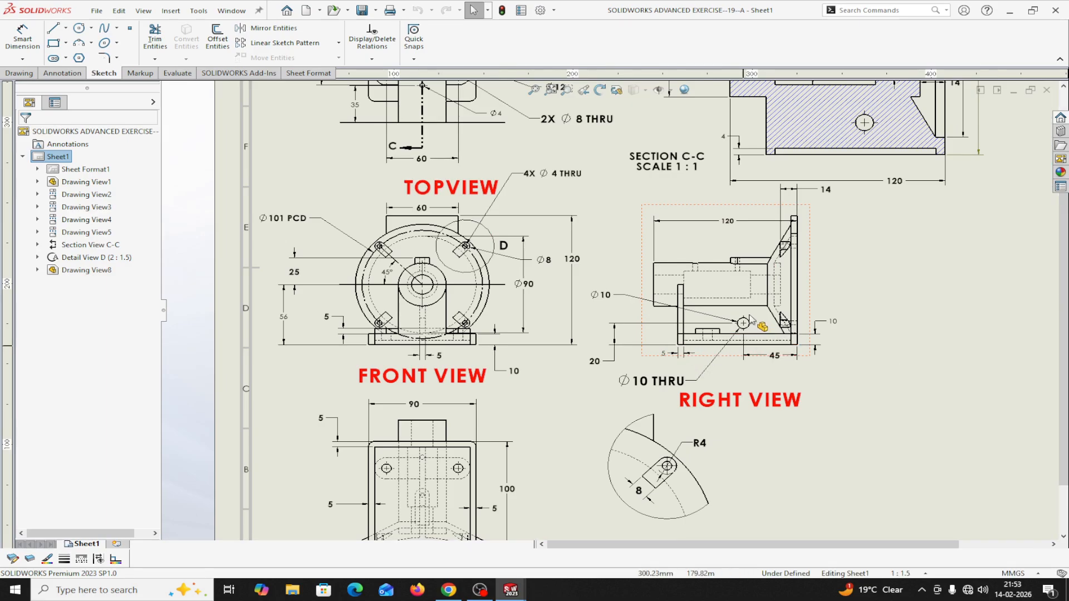
scroll(751, 323, up, 2)
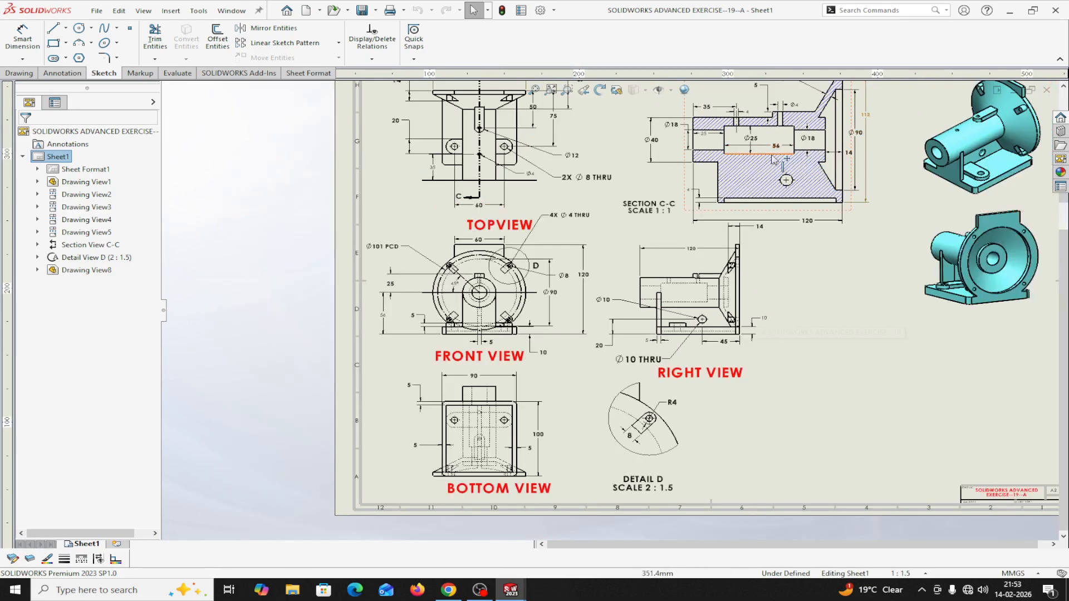
scroll(721, 329, up, 2)
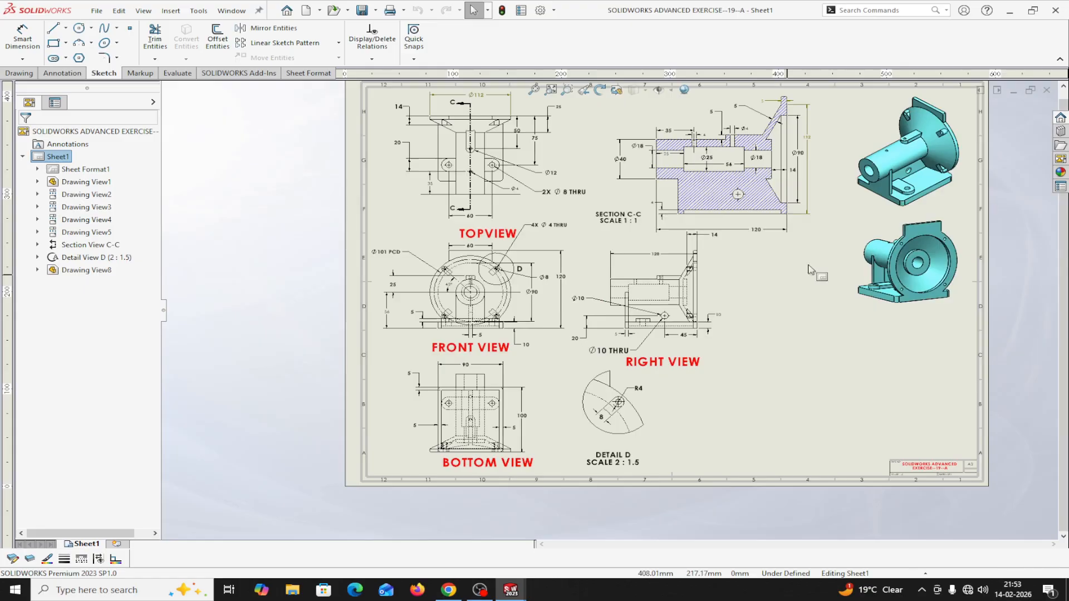
scroll(811, 270, down, 1)
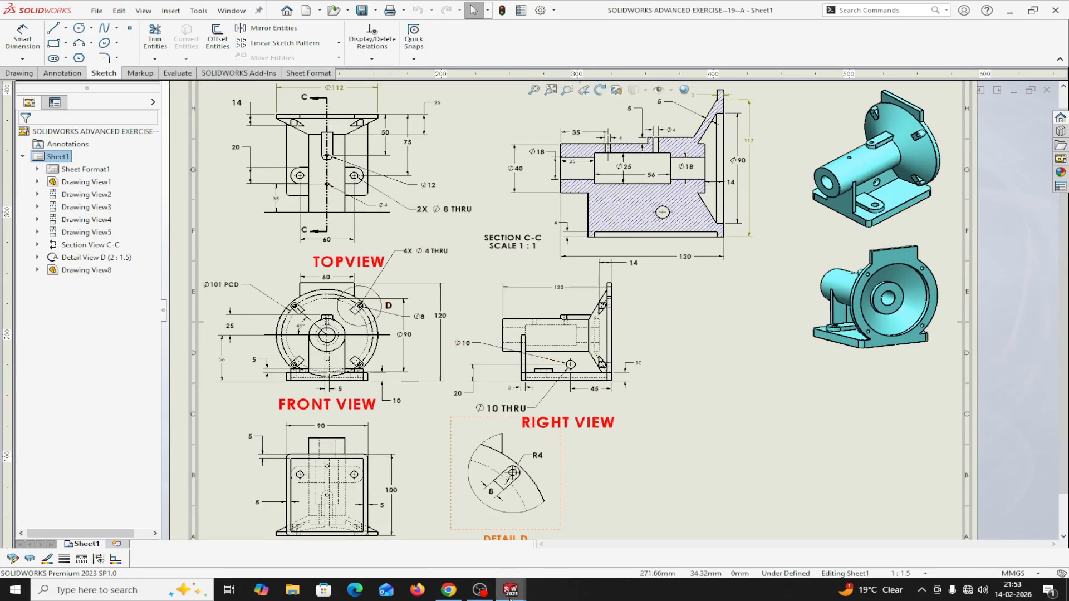
Step: Switch back to the part and start a new sketch on the base plate's upper face
mouse_move(511, 591)
click(538, 569)
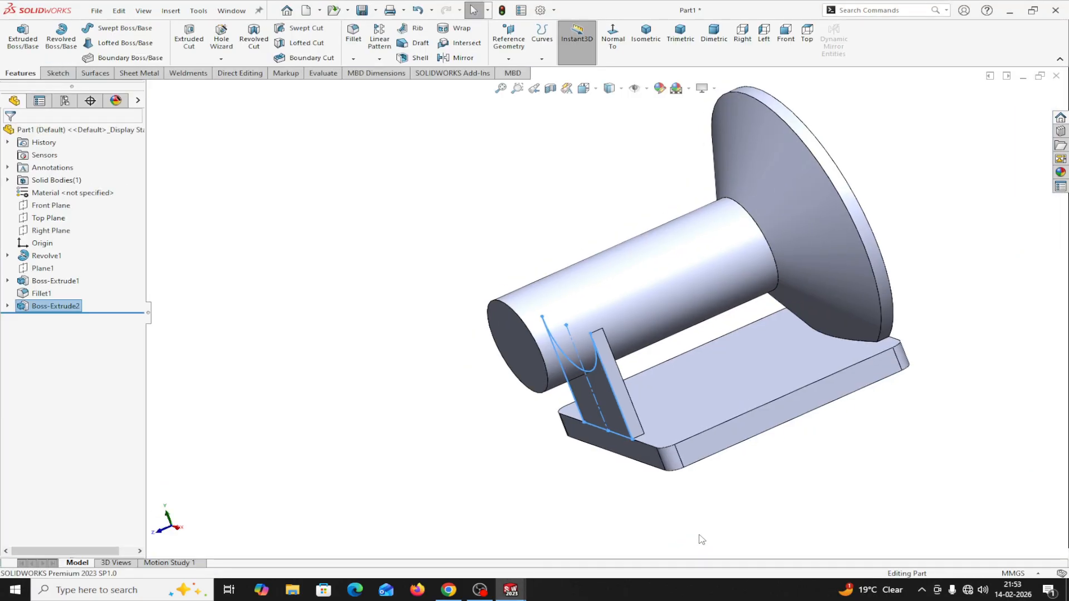
middle_drag(699, 537, 666, 558)
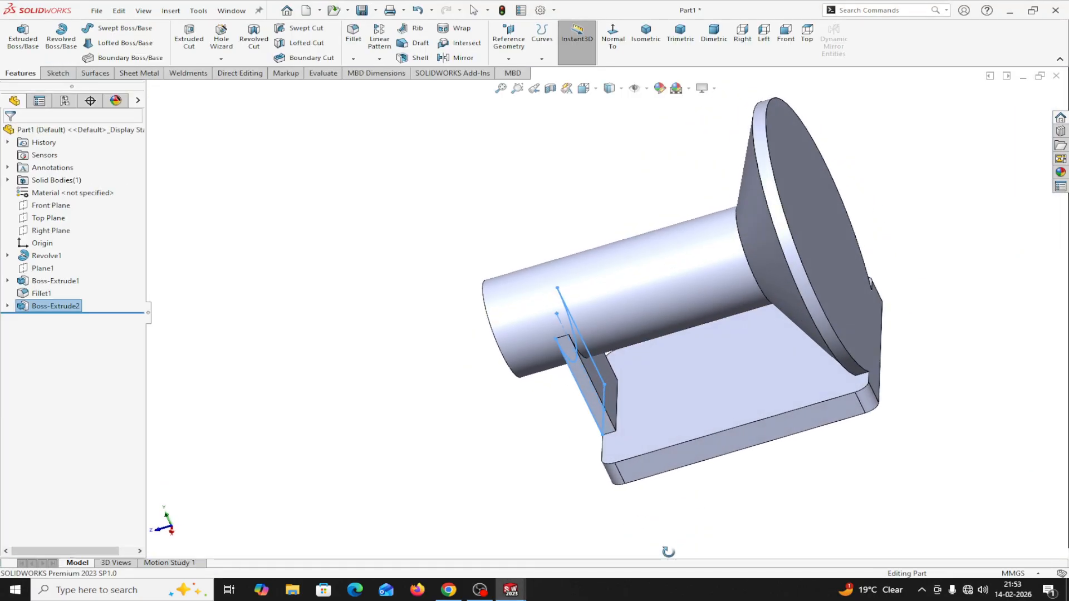
click(687, 398)
click(738, 364)
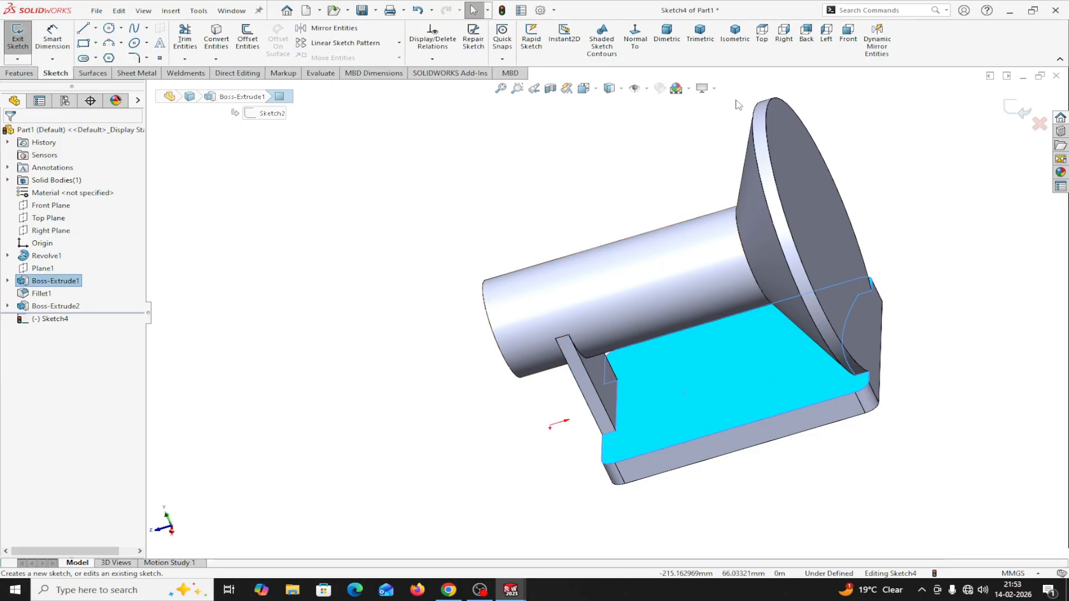
Step: Sketch a corner rectangle about 46 mm across and 38 mm long on the base plate, just behind the front support
middle_drag(800, 295, 933, 343)
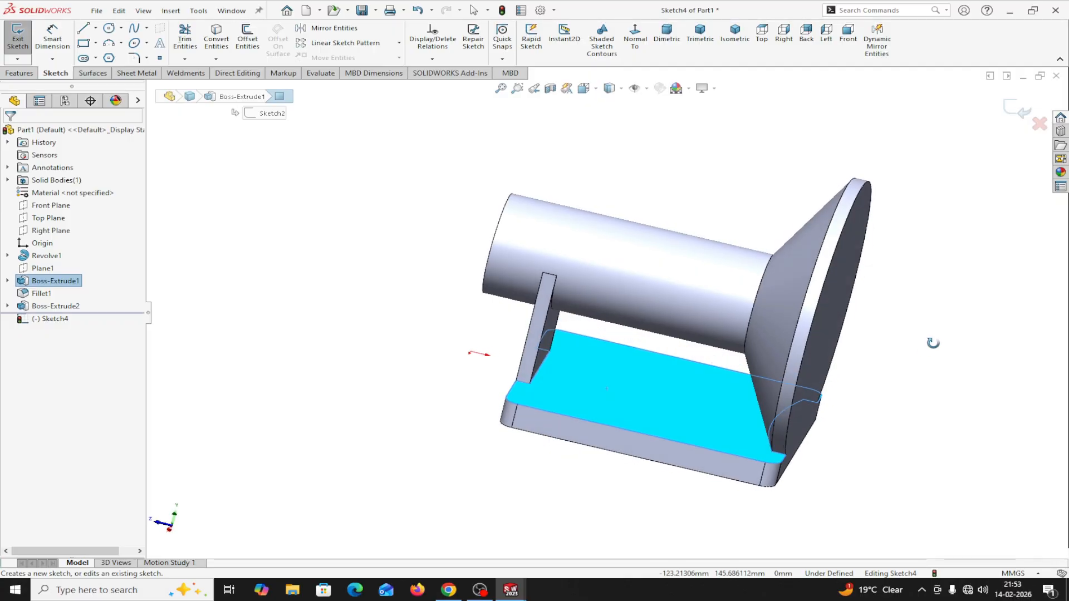
mouse_move(843, 348)
middle_down()
mouse_move(754, 310)
mouse_move(843, 282)
mouse_move(840, 312)
middle_up()
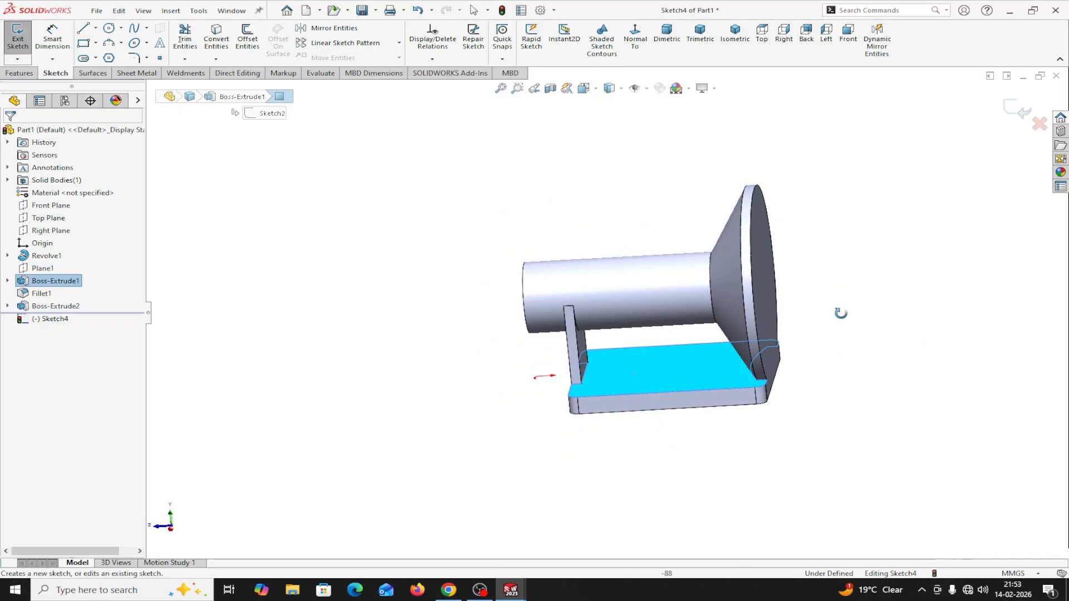
click(83, 44)
scroll(646, 385, down, 3)
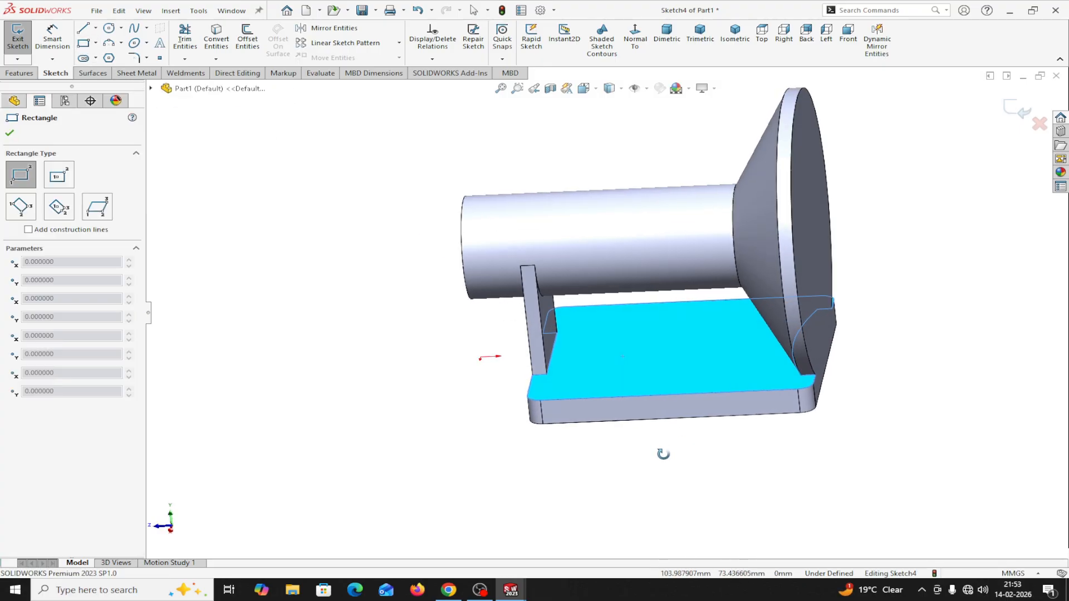
middle_drag(664, 454, 662, 464)
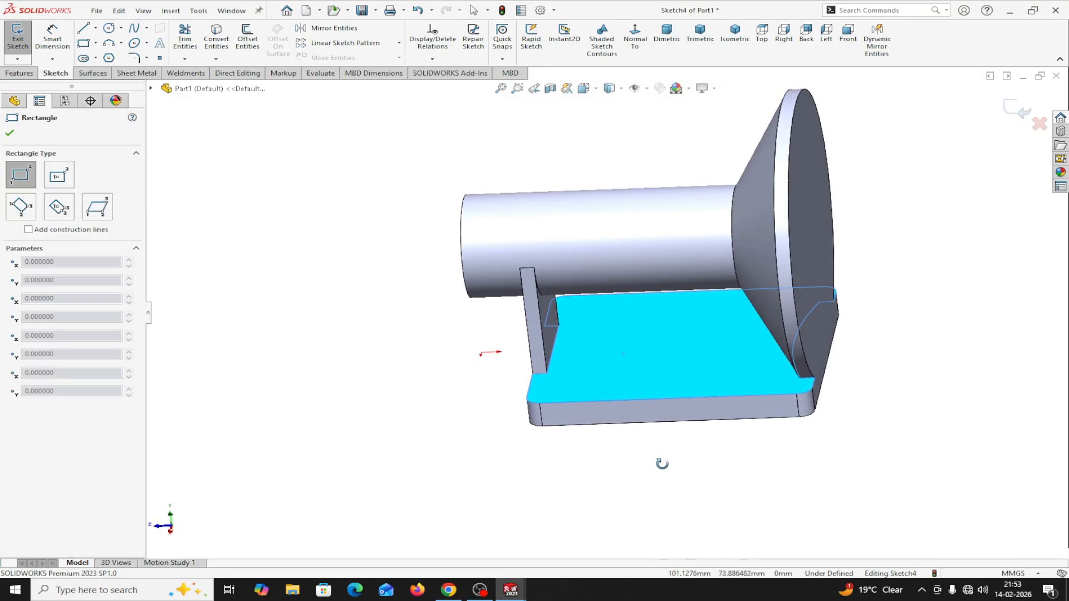
click(551, 384)
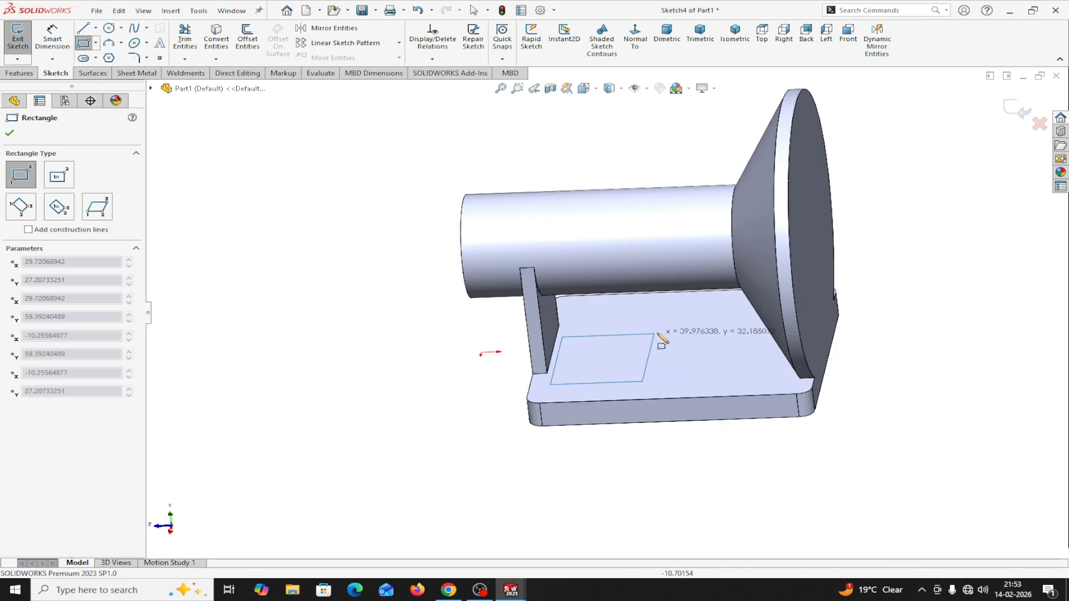
click(673, 325)
right_click(674, 326)
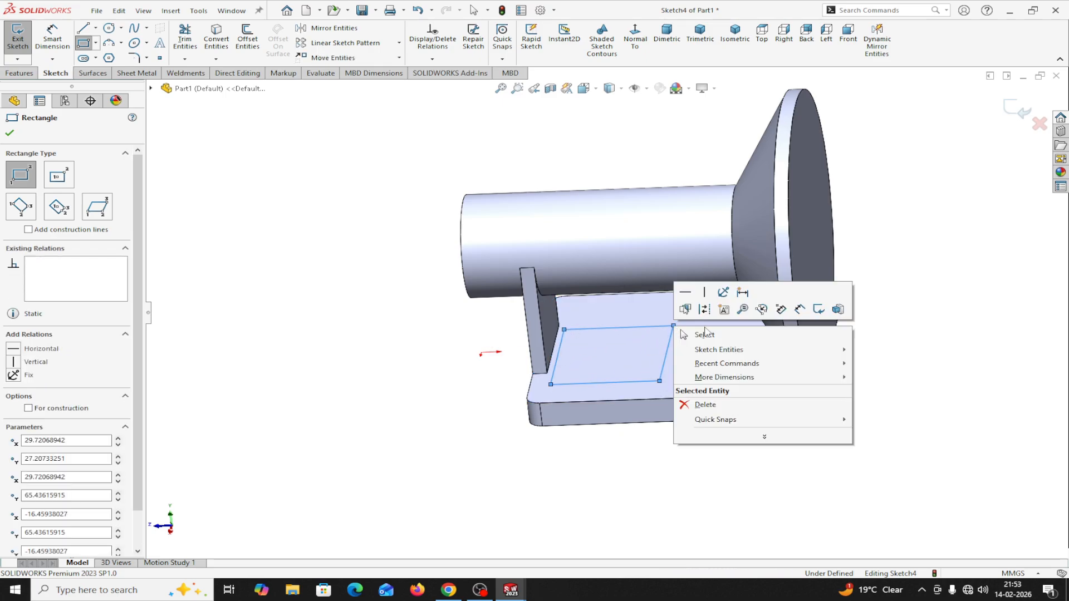
click(705, 334)
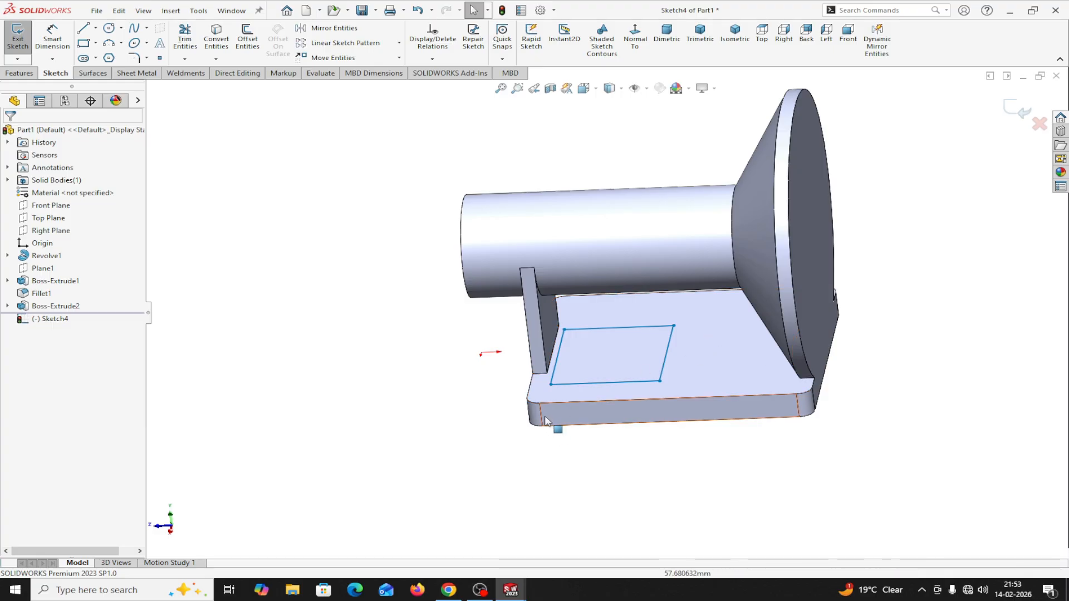
Step: Add a Midpoint relation between the midpoint of the rectangle's front side and the front support's lower inner edge
click(558, 358)
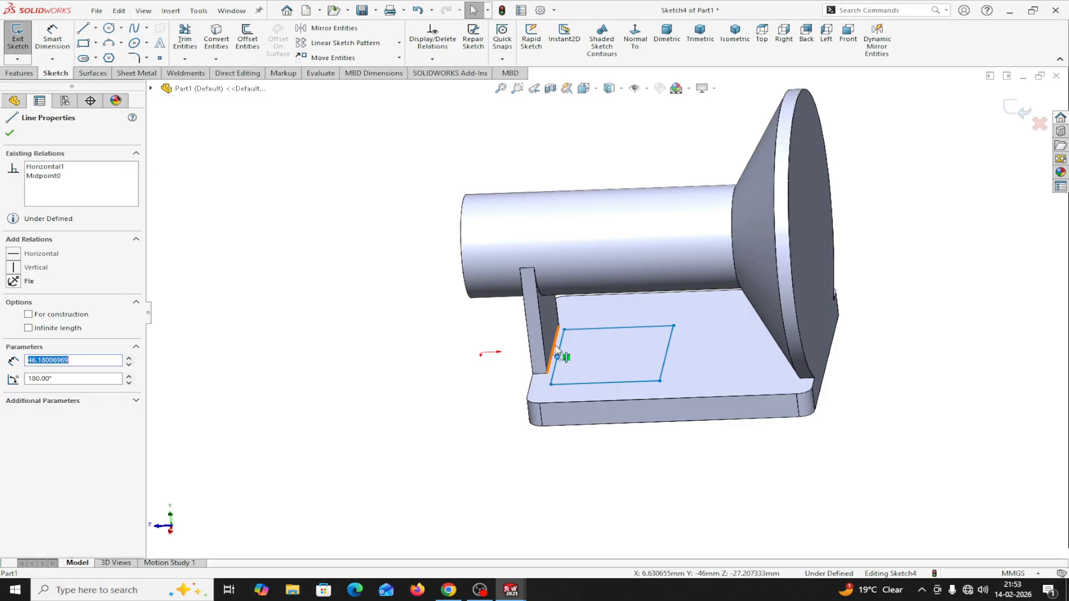
ctrl+click(558, 350)
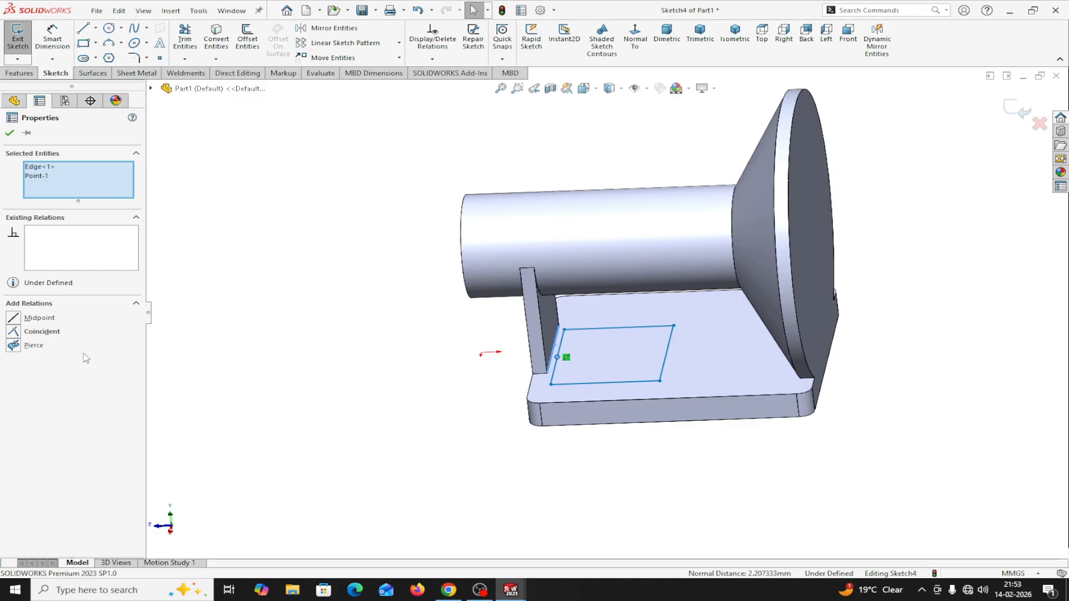
click(16, 322)
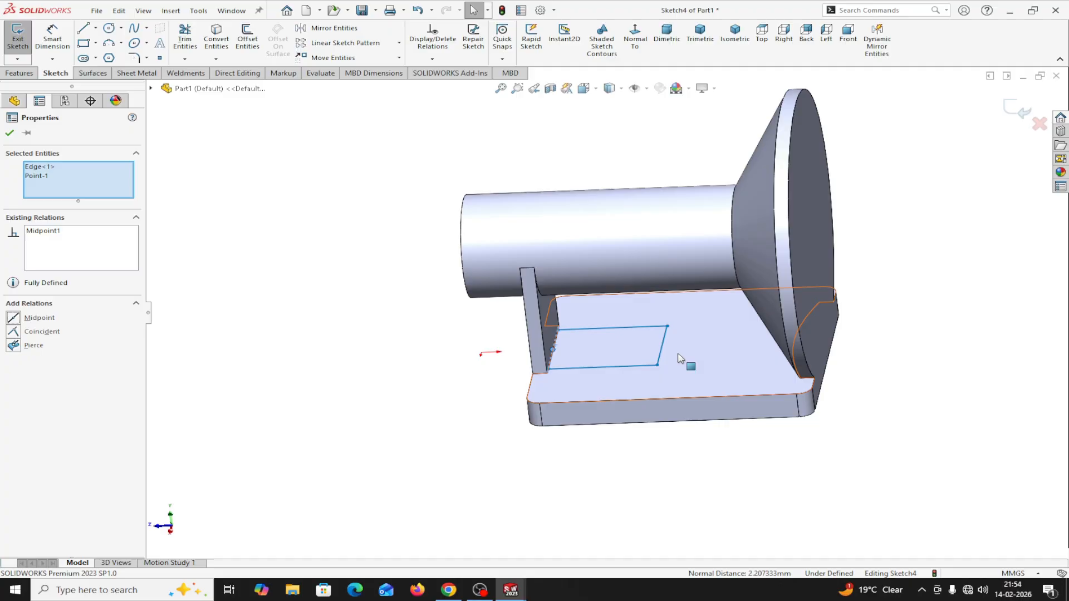
click(9, 132)
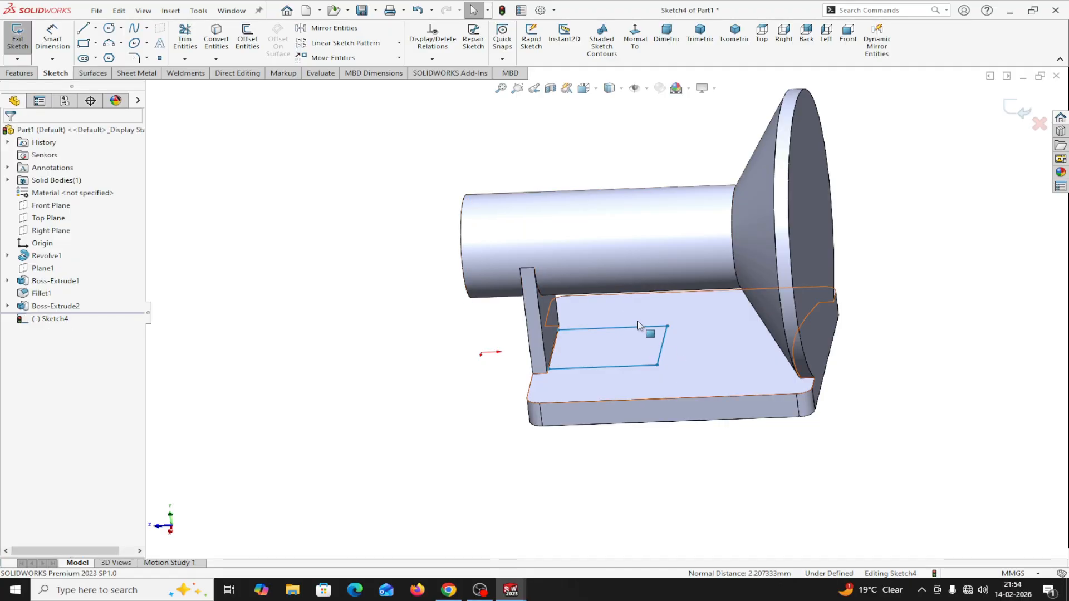
Step: Make the rectangle's rear side collinear with the base plate's edge at the flange end
click(662, 357)
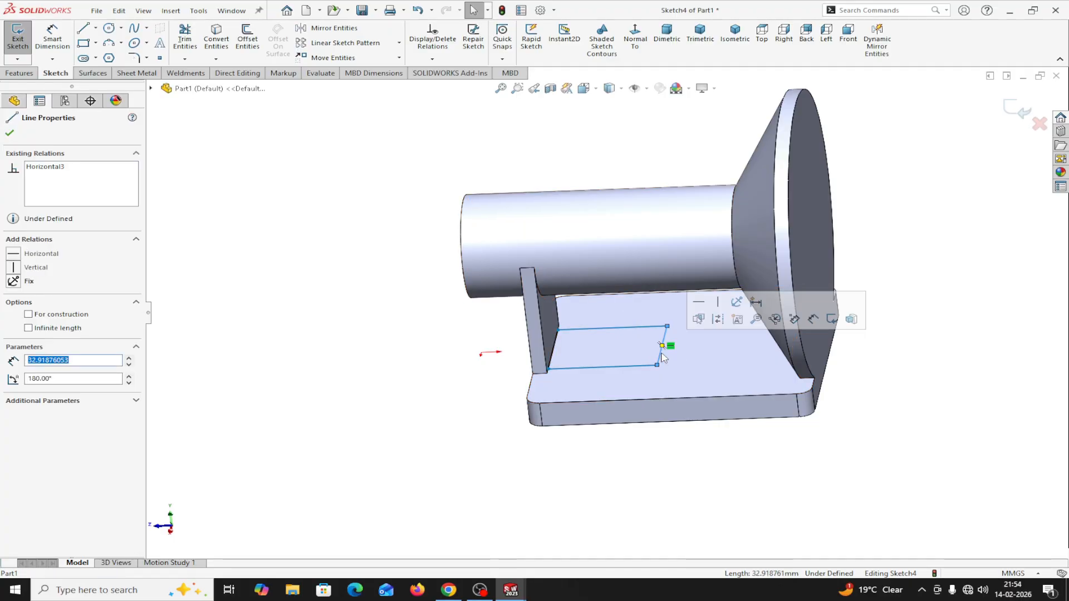
ctrl+click(814, 388)
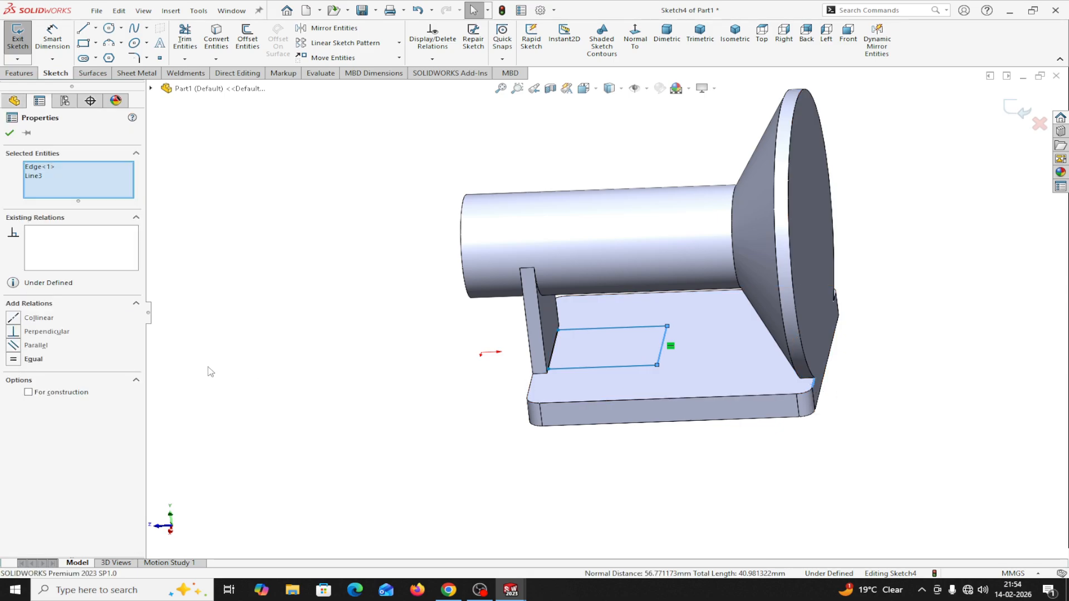
click(14, 322)
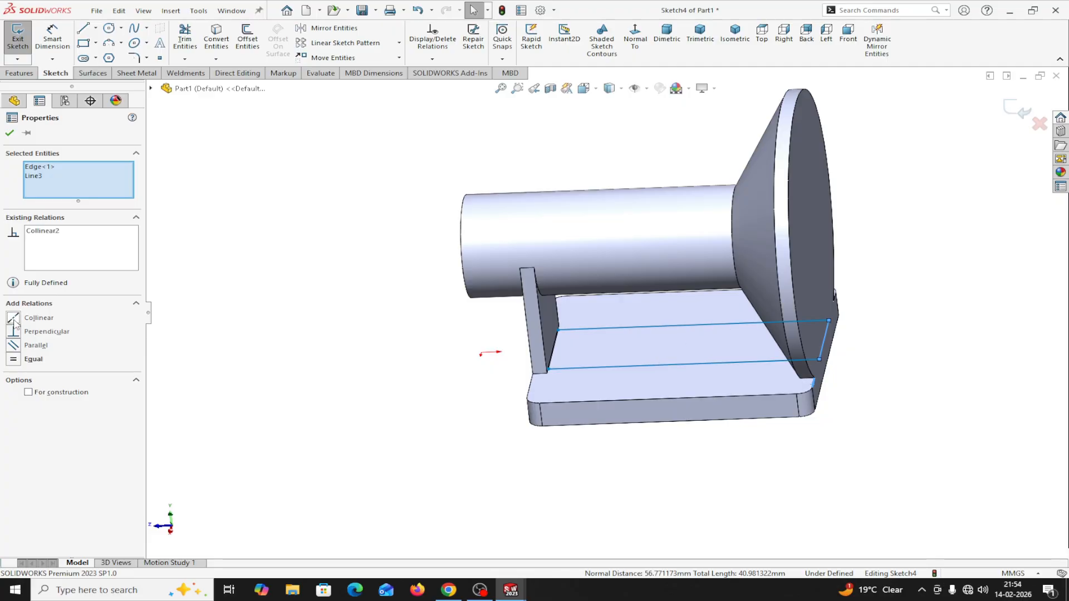
click(10, 133)
Step: Dimension the distance between the rectangle's two long sides as 5 mm
click(52, 39)
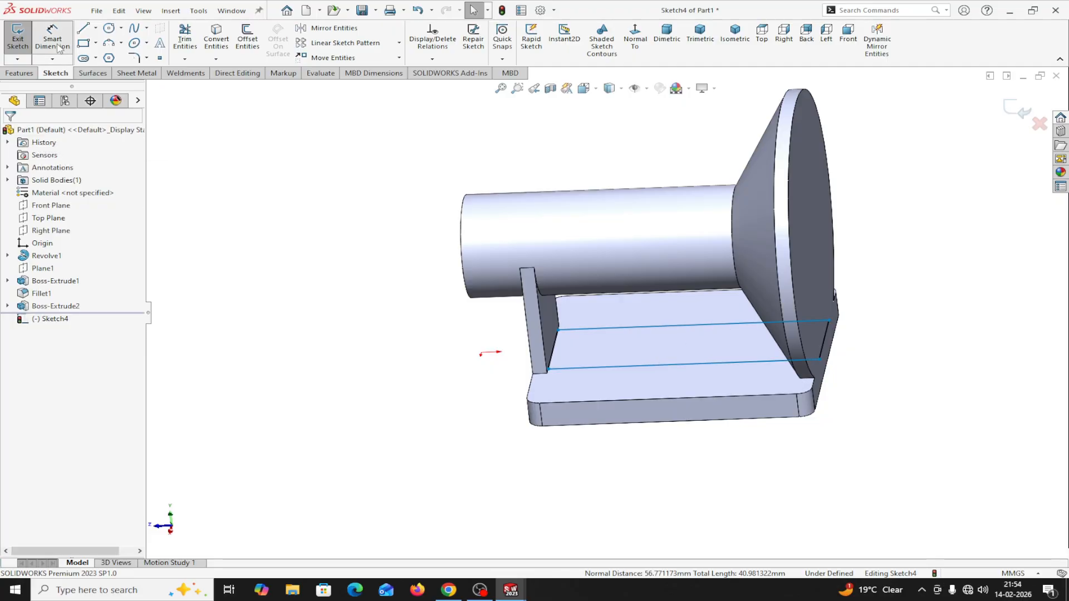
click(572, 369)
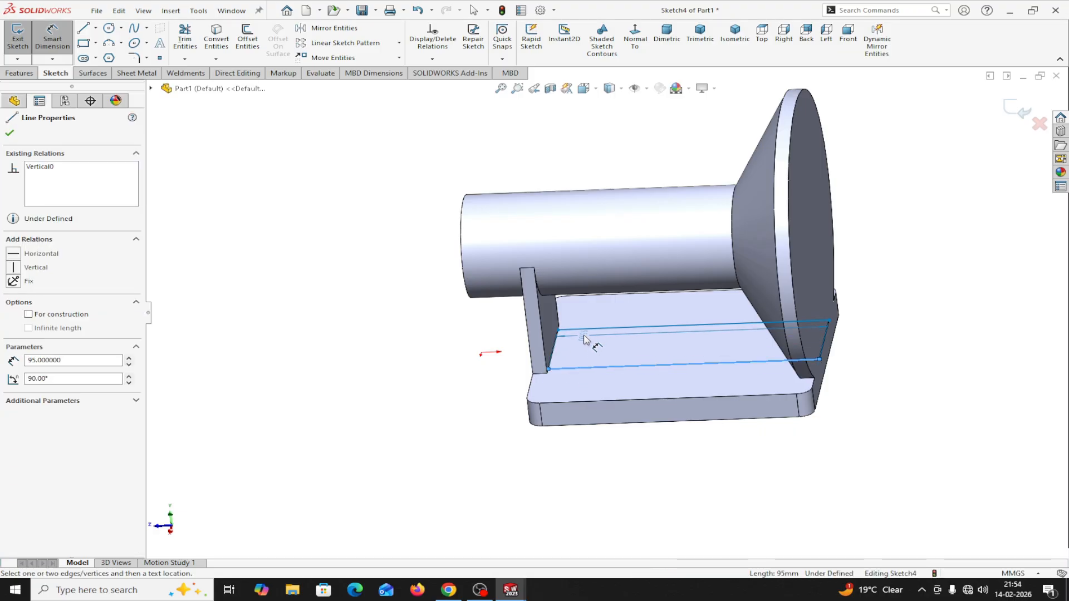
click(587, 333)
click(602, 346)
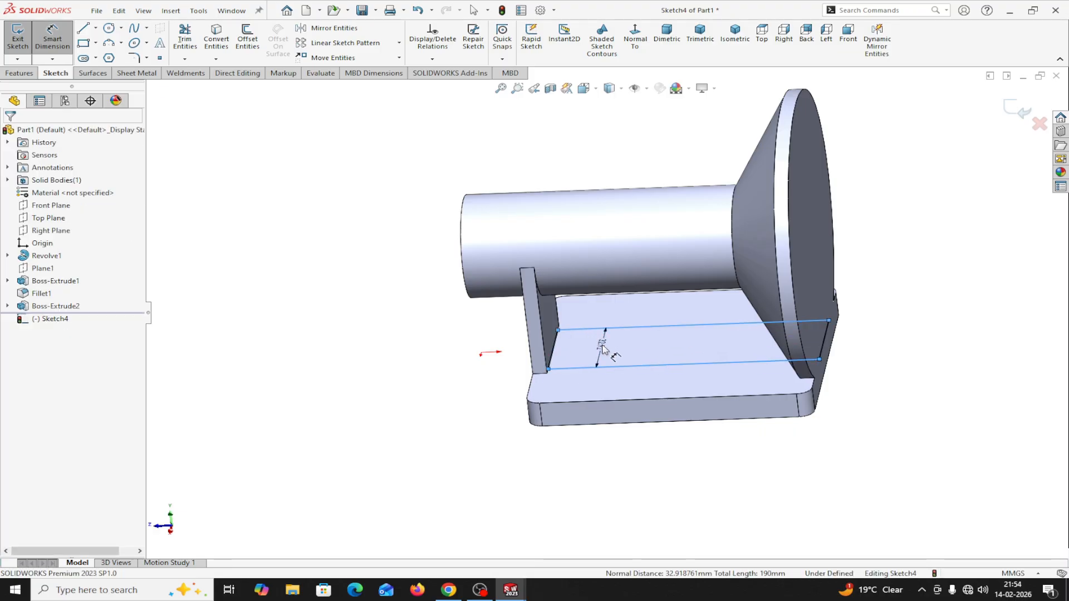
text(5)
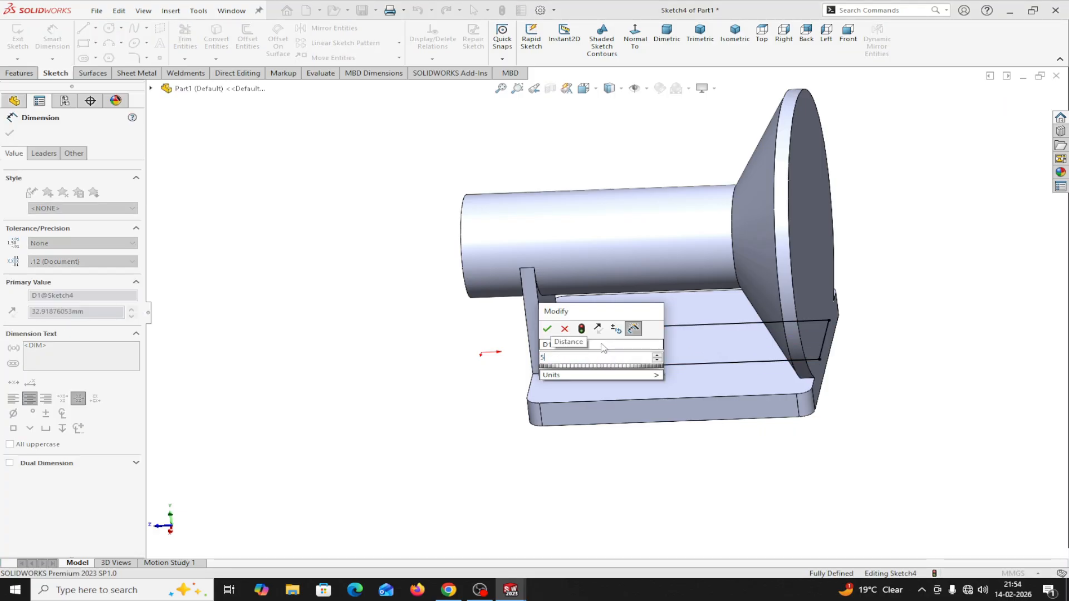
click(547, 329)
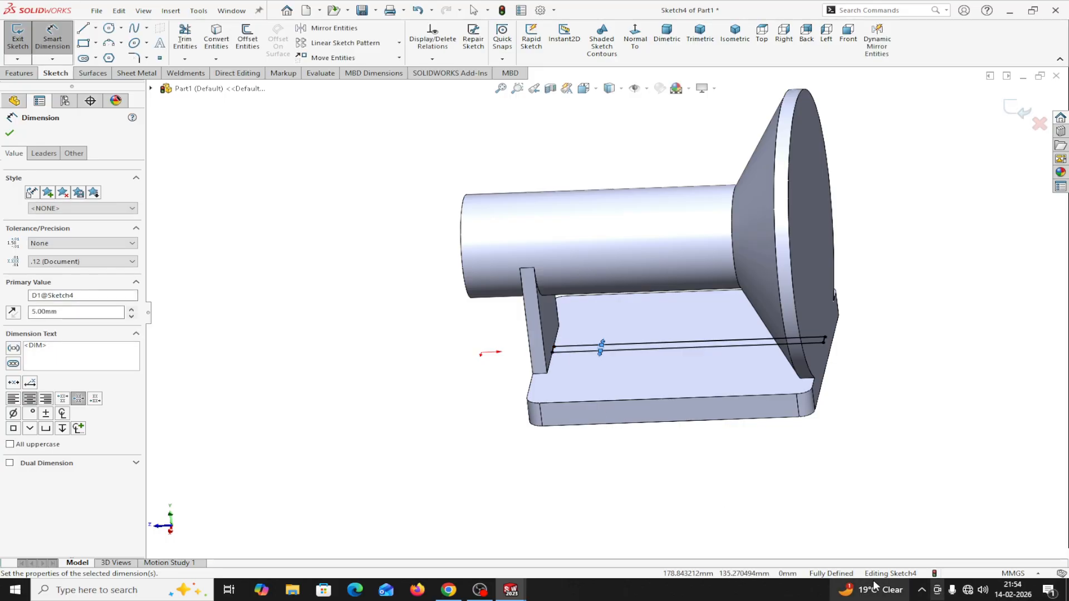
mouse_move(761, 501)
middle_down()
mouse_move(760, 555)
mouse_move(690, 503)
middle_up()
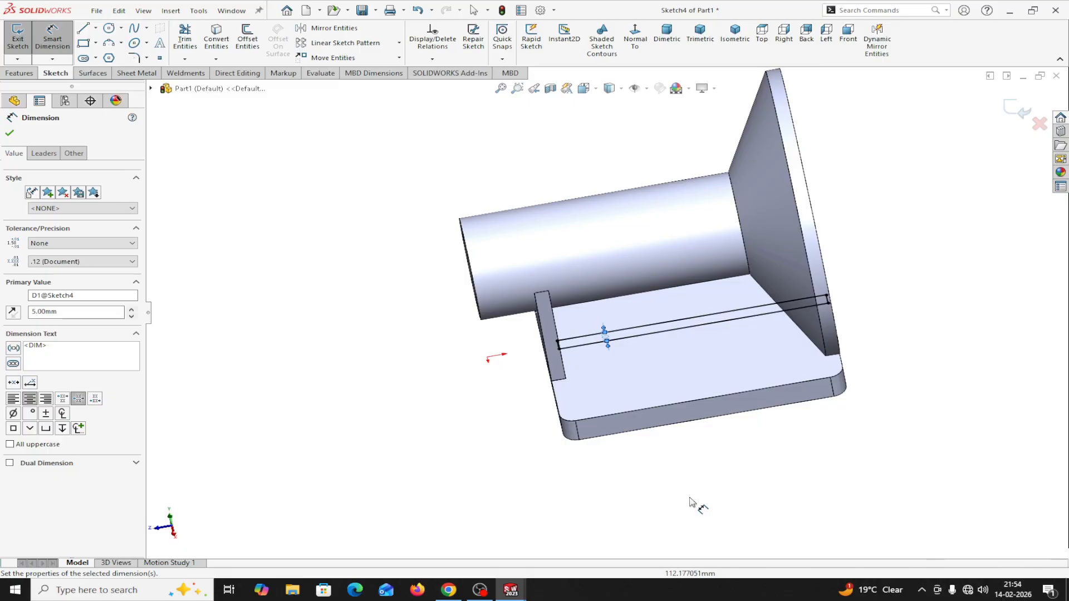
click(10, 134)
Step: Extrude the rib sketch as a boss with the Up To Surface end condition, ending at the barrel's cylindrical face
click(23, 73)
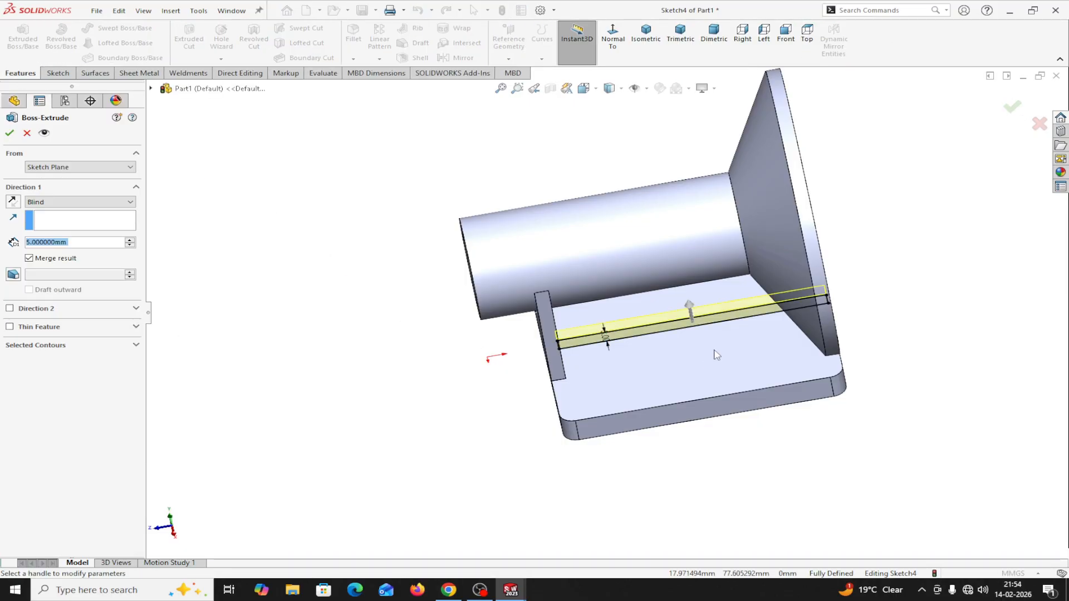
click(88, 349)
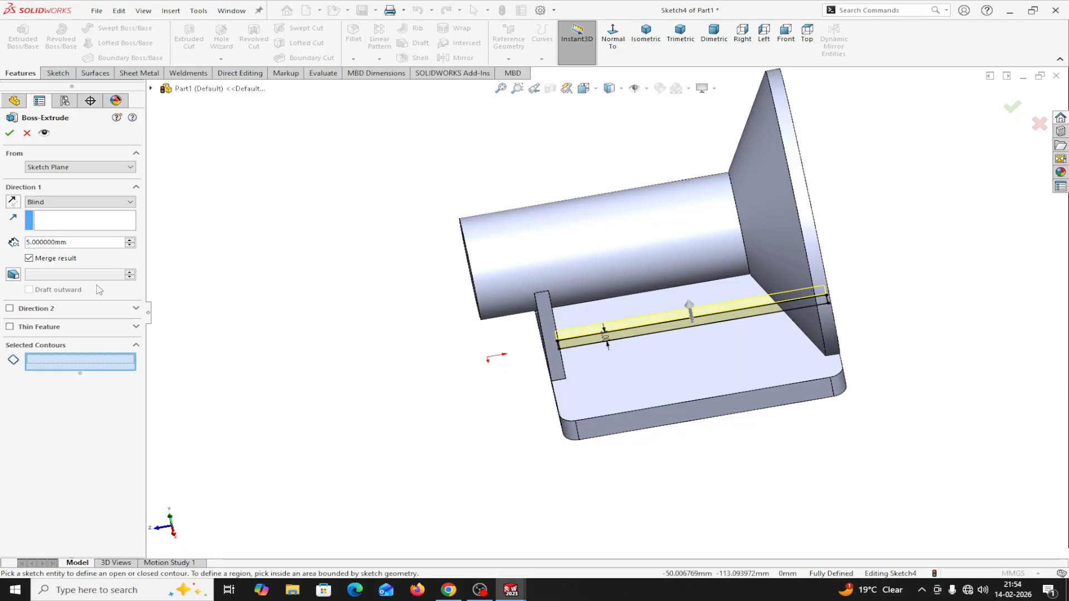
click(35, 202)
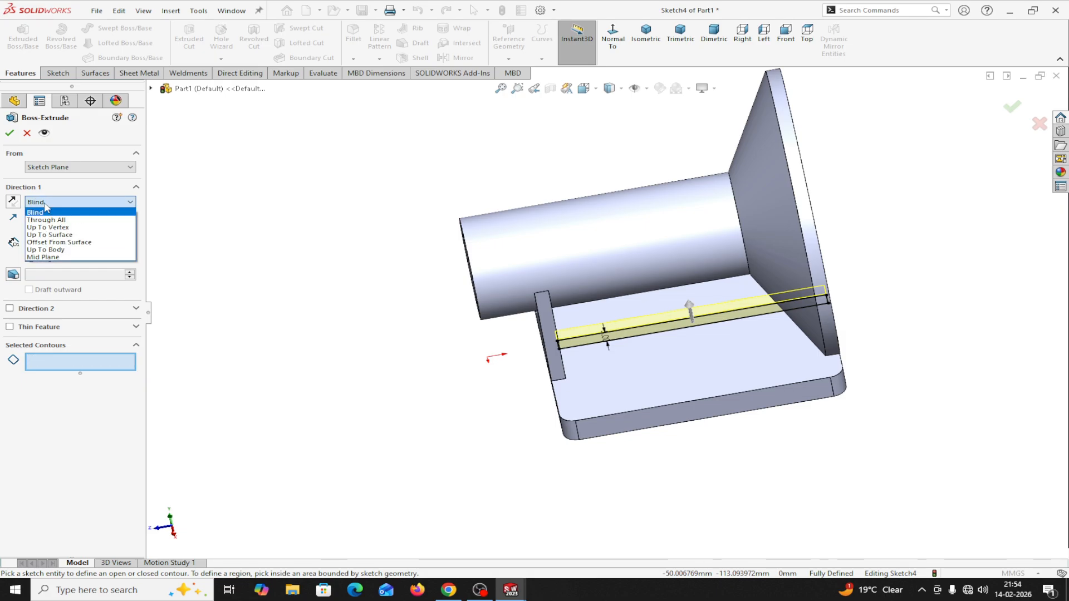
click(46, 235)
middle_drag(429, 375, 603, 288)
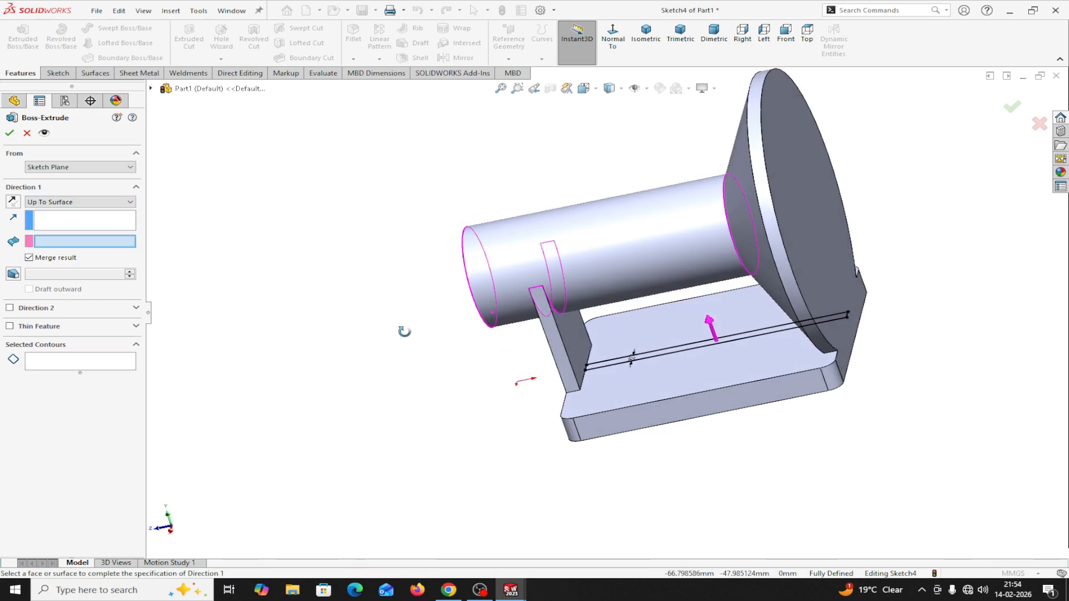
click(603, 288)
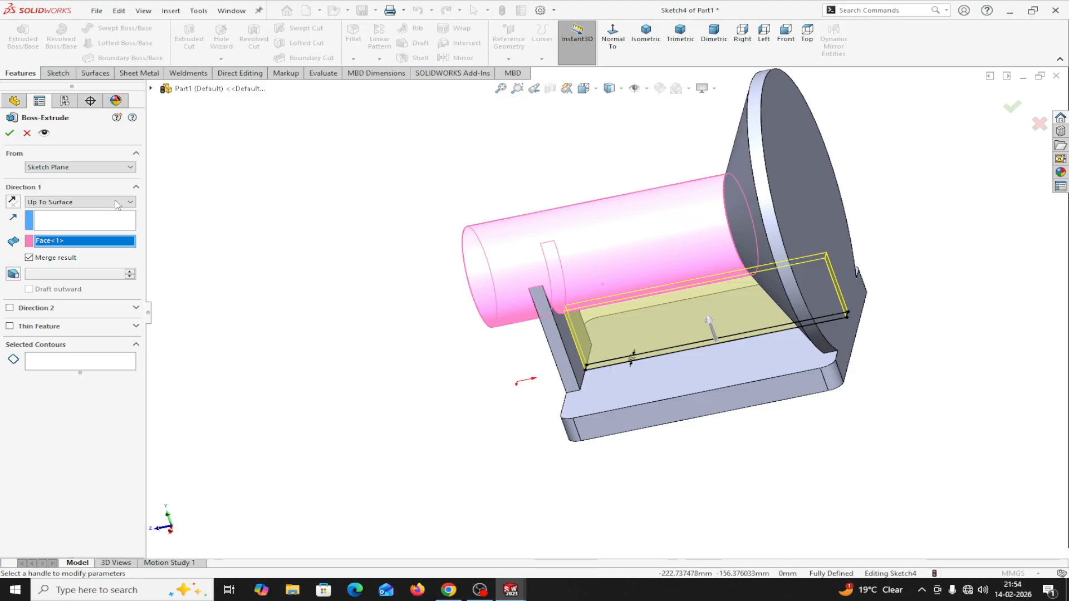
click(10, 134)
Step: Inspect the part's interior with a temporary section view along the Right Plane, shifting the cutting plane, and close it without keeping the section
middle_drag(315, 416, 309, 386)
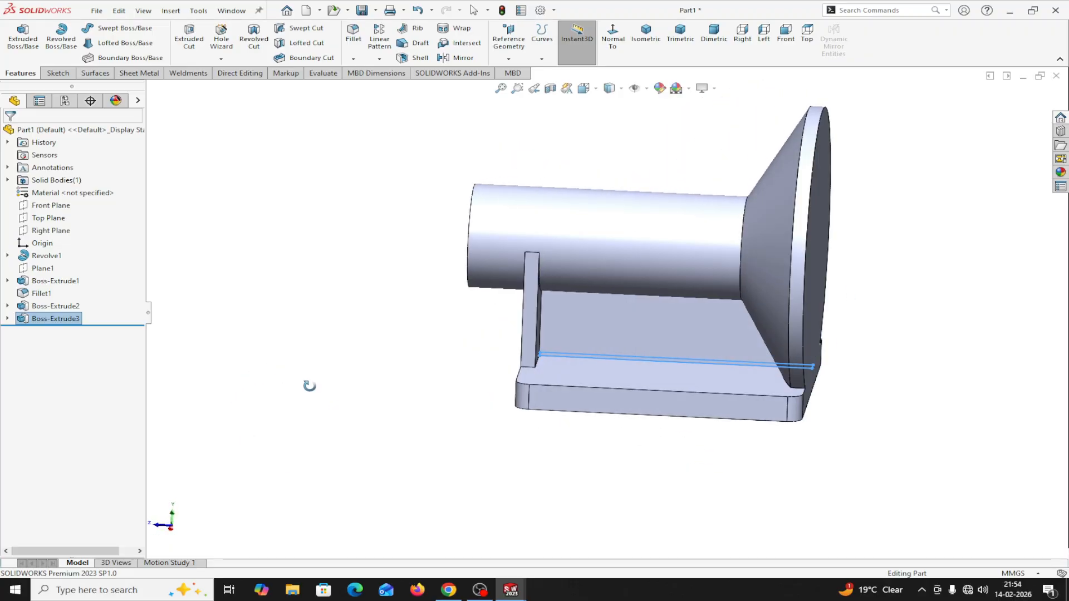
click(550, 88)
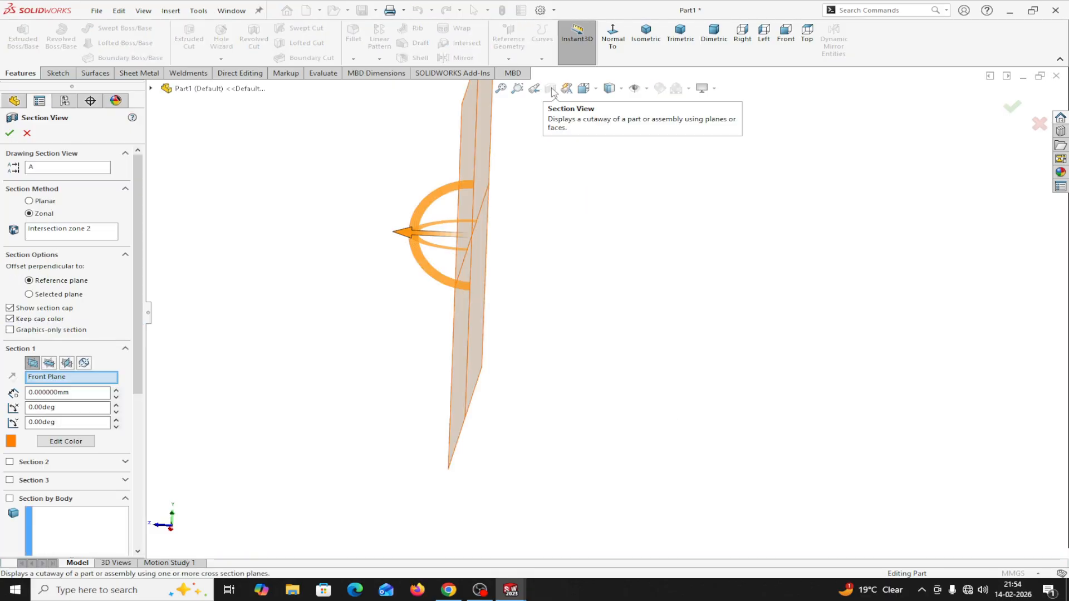
click(68, 363)
middle_drag(292, 378, 396, 428)
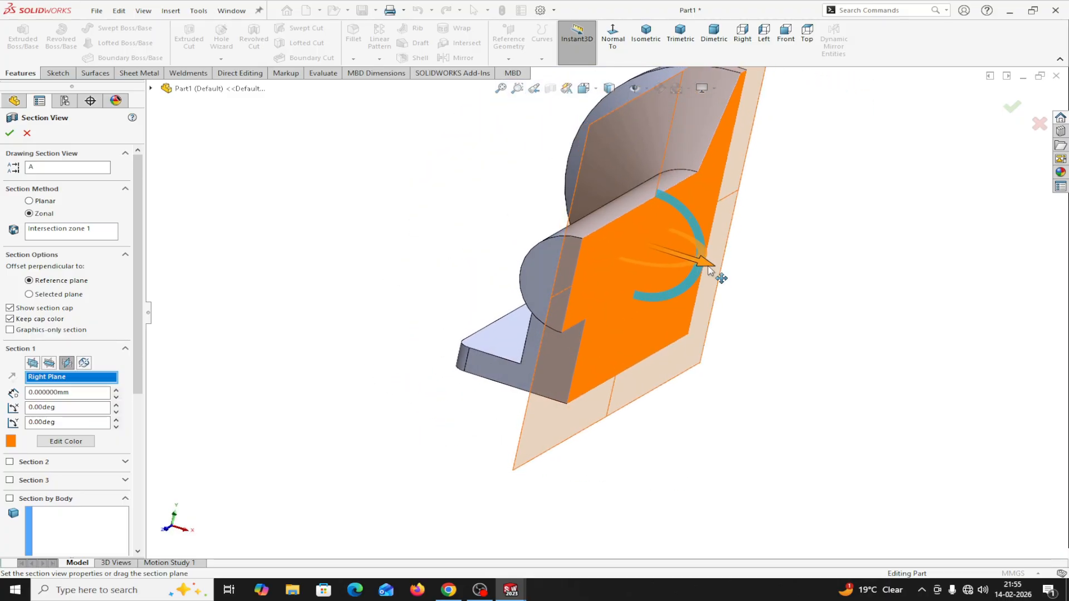
drag(708, 267, 676, 262)
middle_drag(771, 402, 691, 282)
drag(667, 249, 683, 259)
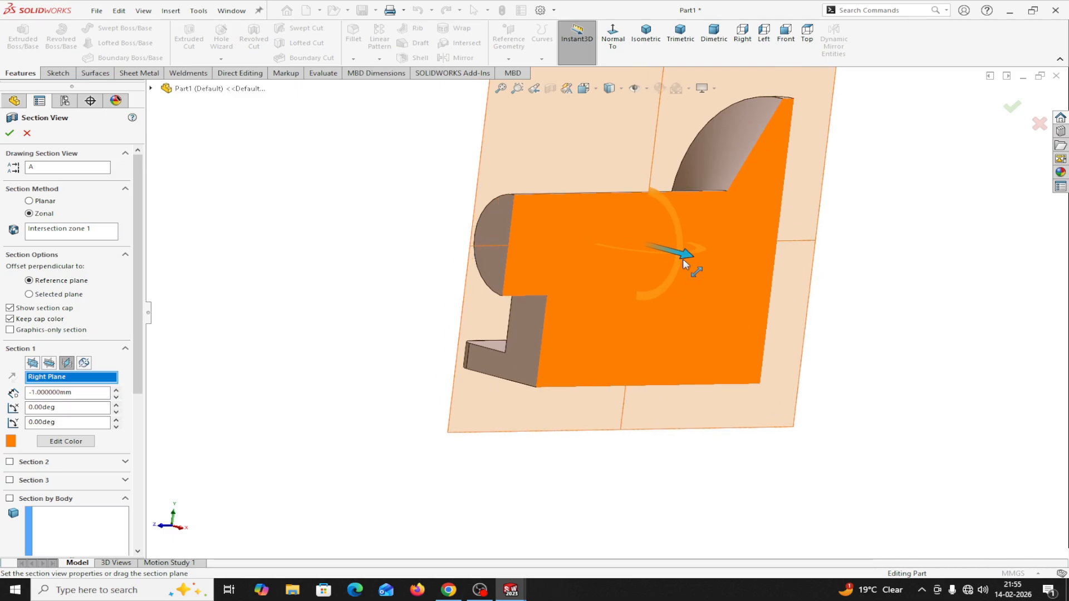
click(27, 133)
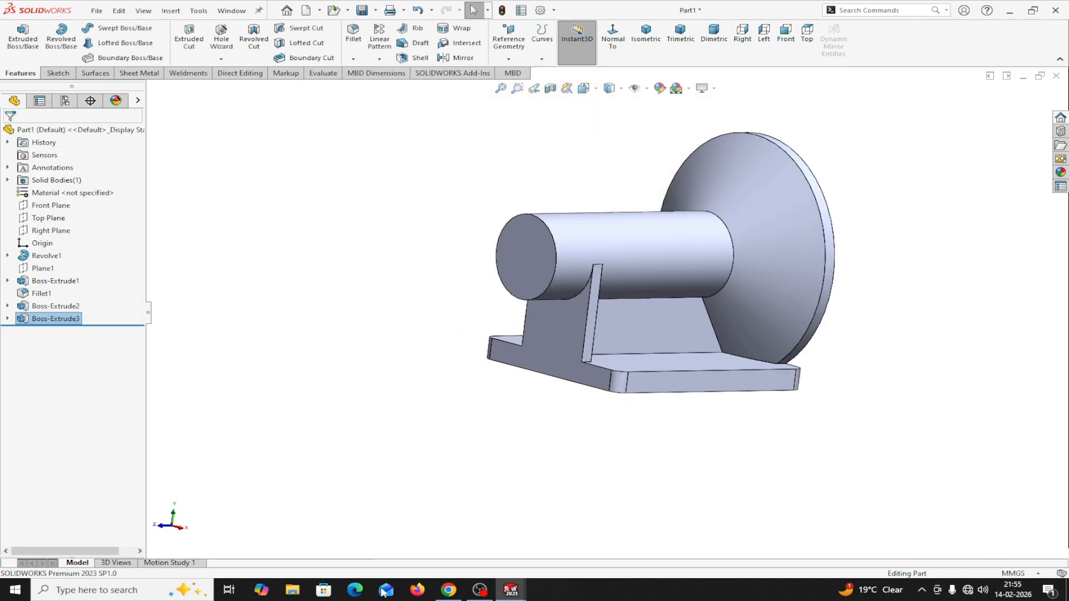
Step: Switch to the exercise drawing and examine the top, front and right views for the base plate's raised pad and hole dimensions
mouse_move(504, 595)
click(486, 554)
scroll(546, 391, down, 2)
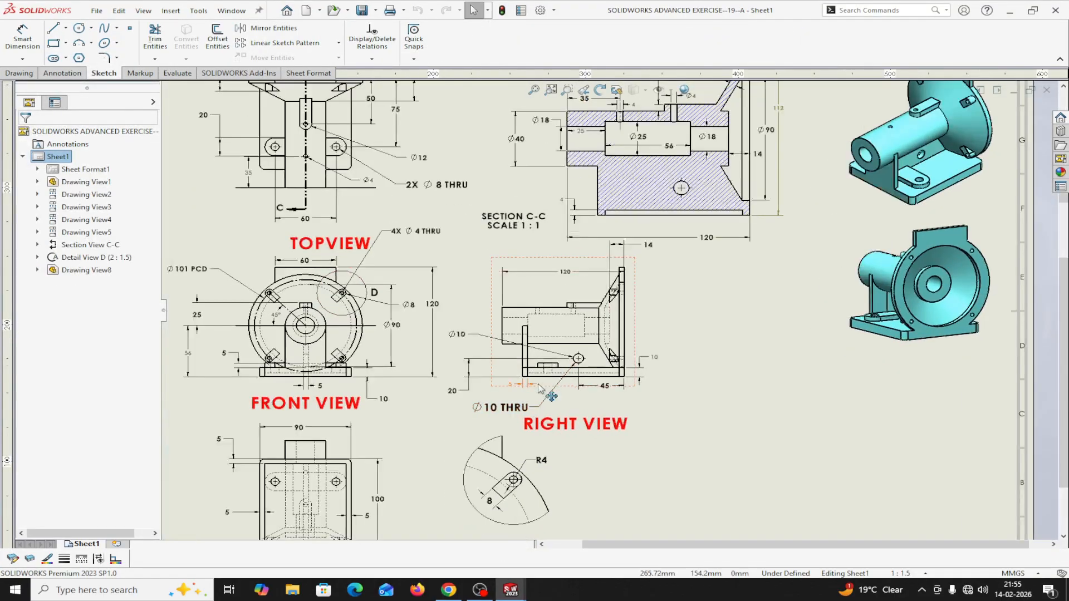
scroll(570, 326, up, 5)
scroll(448, 221, down, 3)
scroll(433, 187, down, 3)
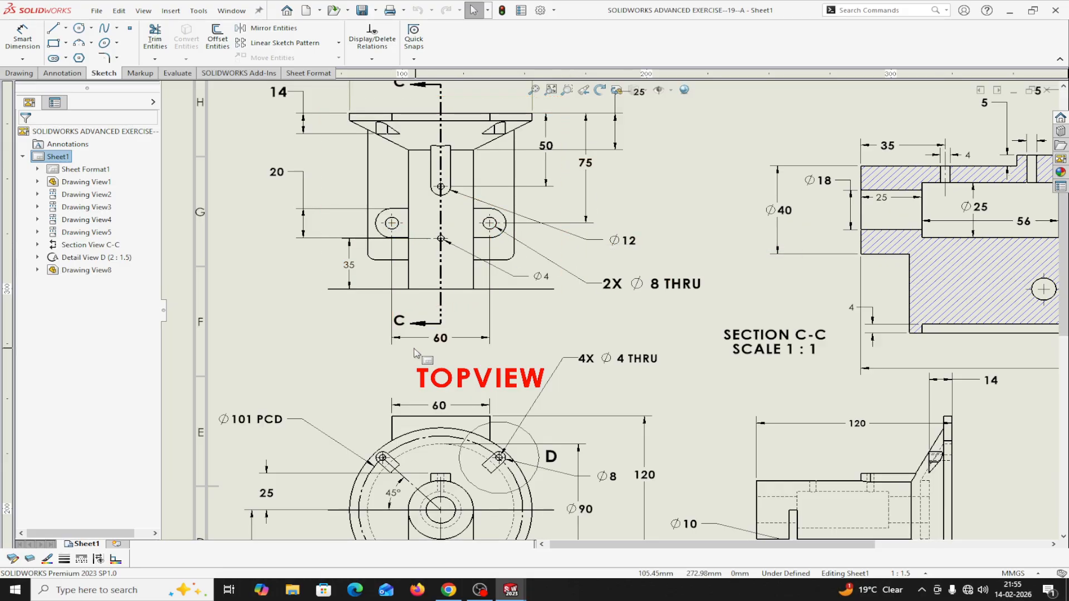
scroll(598, 310, up, 2)
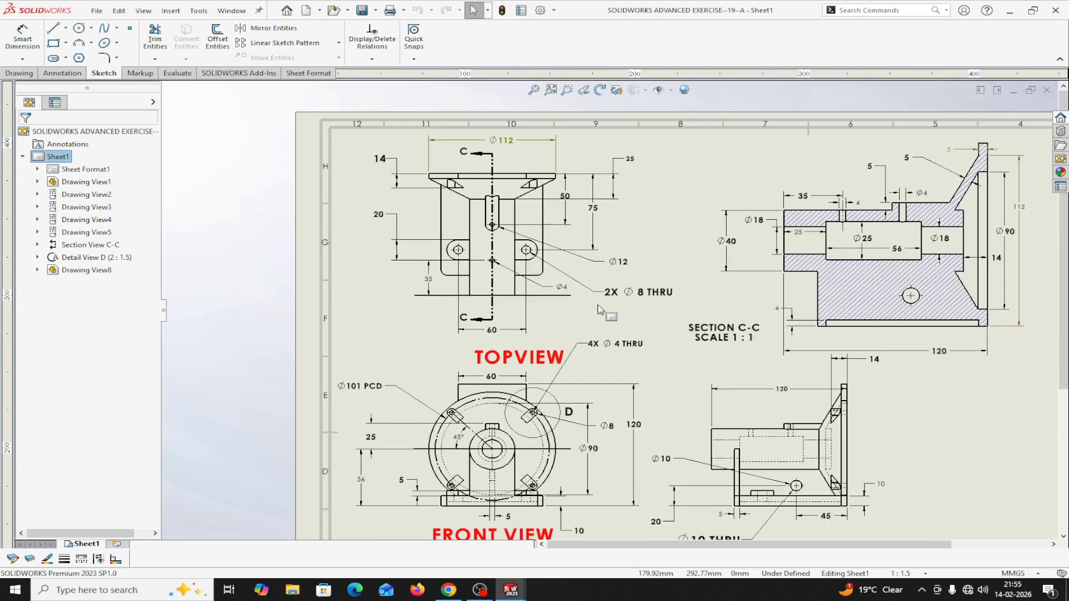
scroll(608, 320, up, 3)
scroll(598, 325, down, 3)
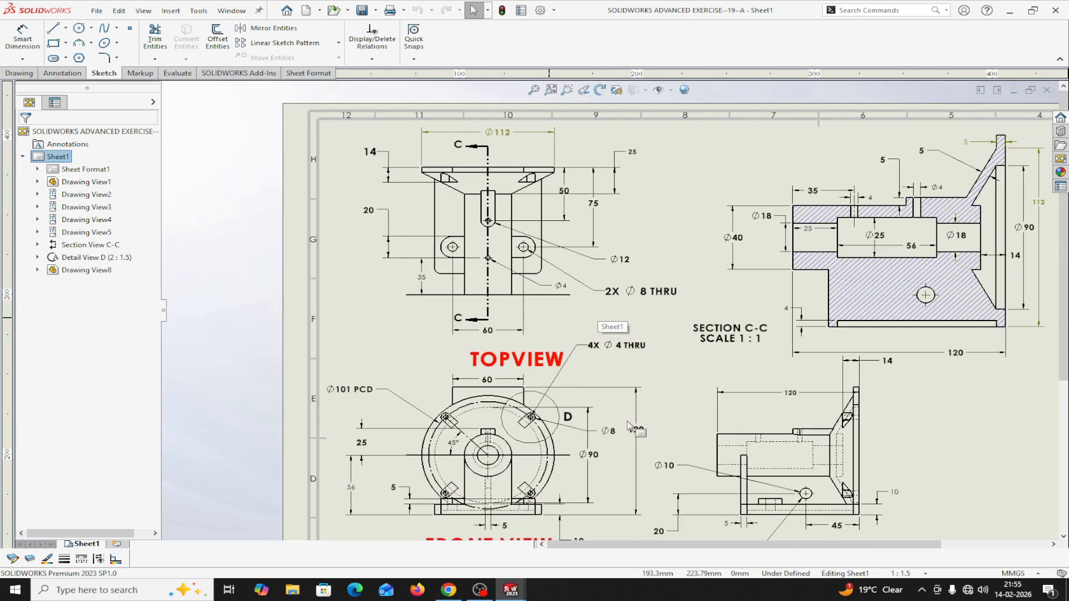
scroll(791, 534, down, 2)
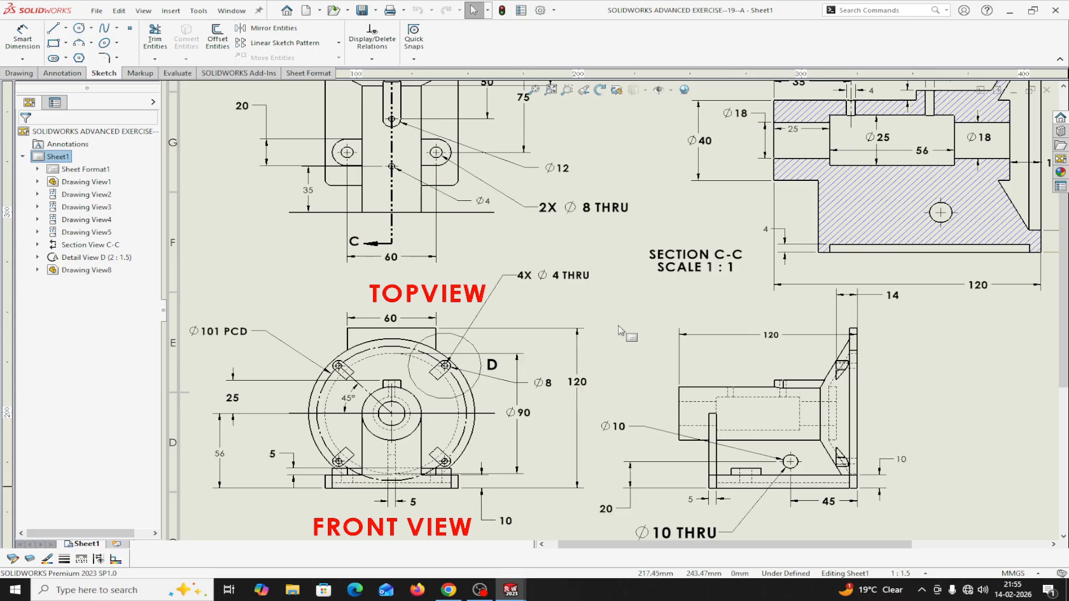
scroll(619, 330, up, 2)
scroll(673, 341, down, 2)
scroll(674, 341, up, 2)
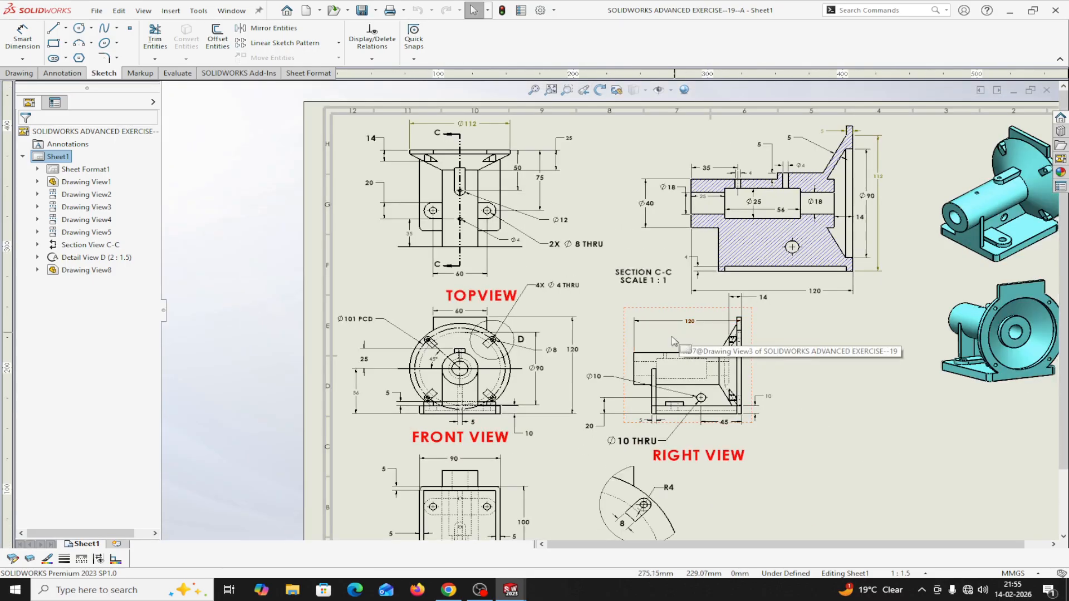
scroll(641, 379, down, 2)
scroll(529, 379, up, 3)
scroll(501, 378, down, 3)
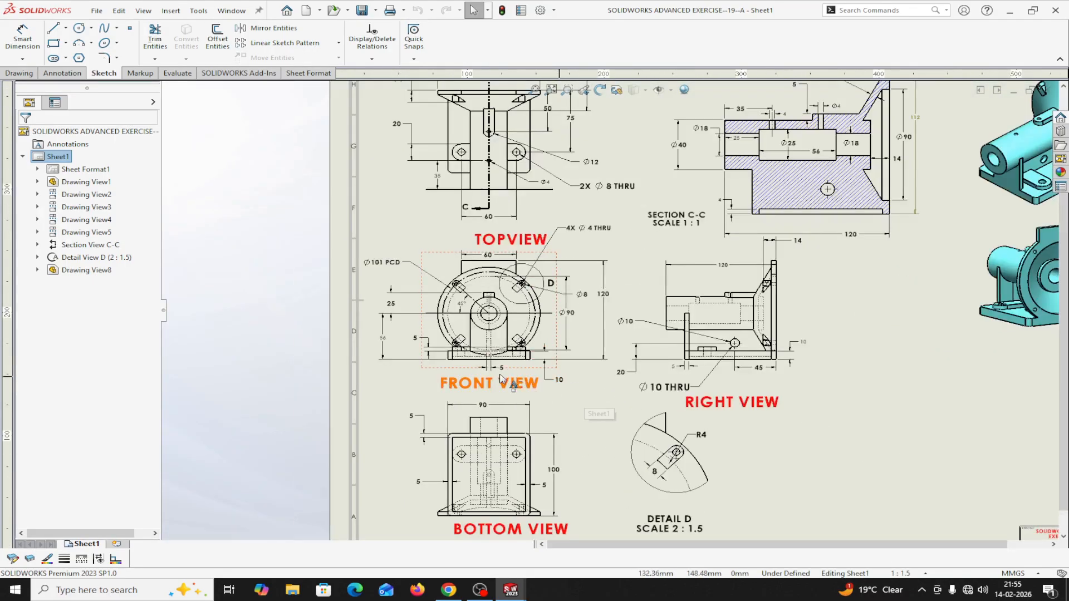
scroll(501, 379, down, 2)
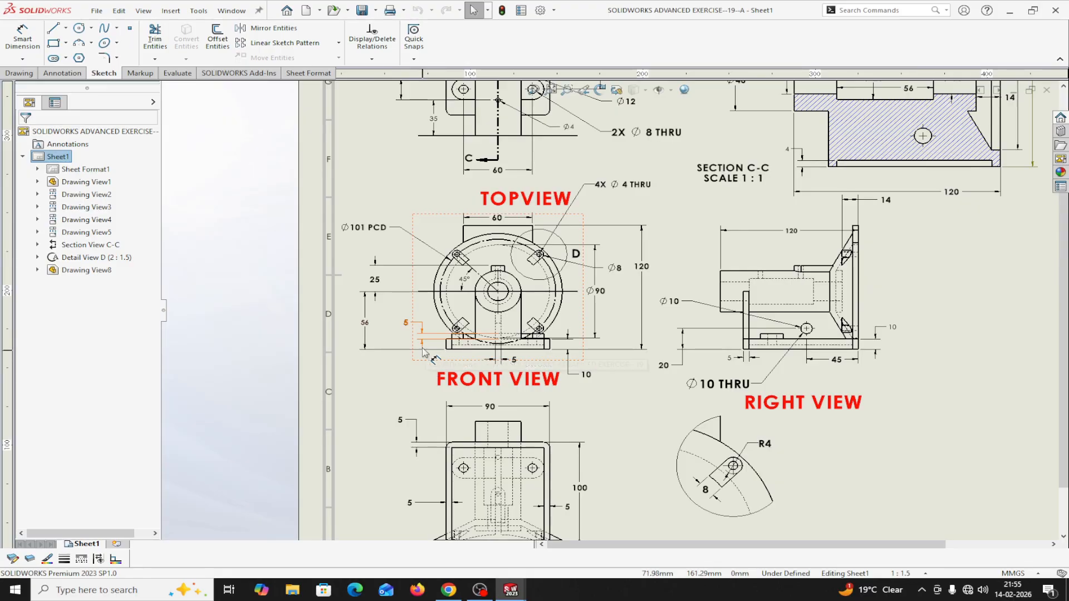
scroll(423, 351, down, 2)
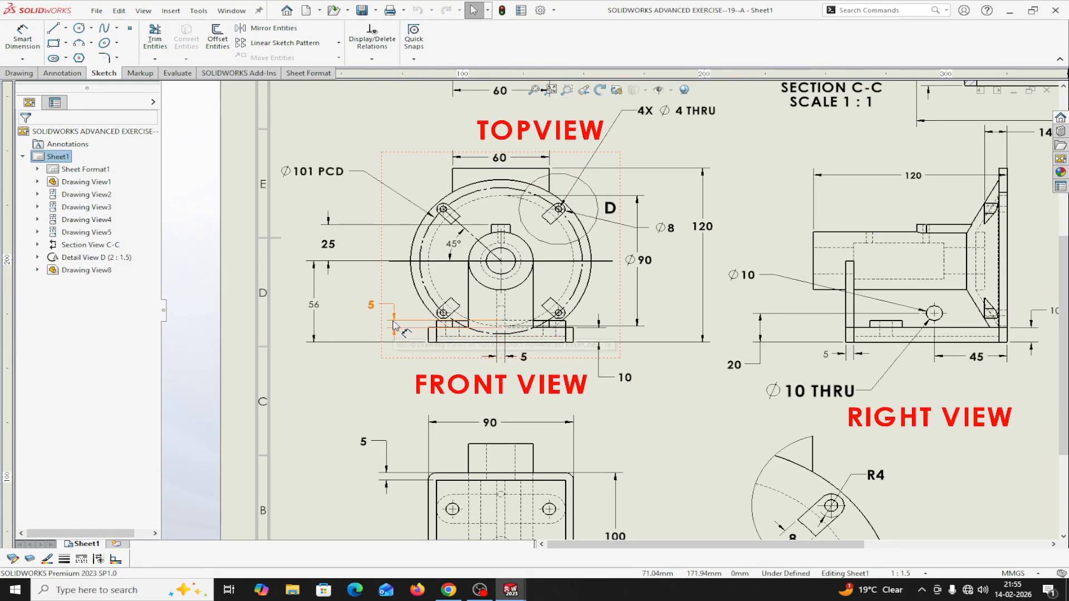
scroll(593, 330, up, 4)
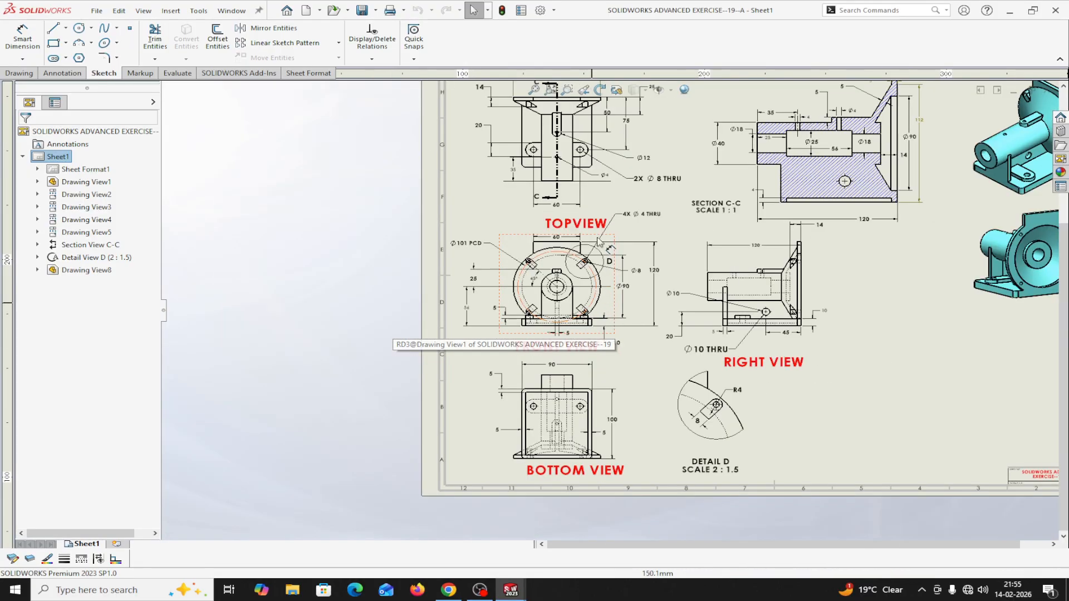
scroll(506, 216, down, 3)
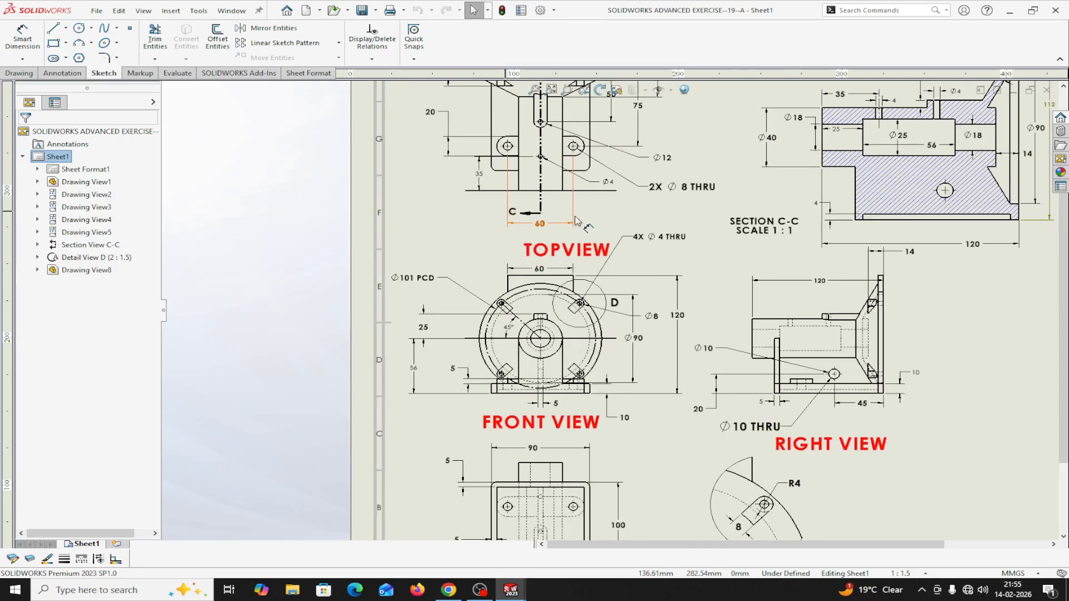
scroll(617, 190, up, 4)
scroll(612, 196, down, 3)
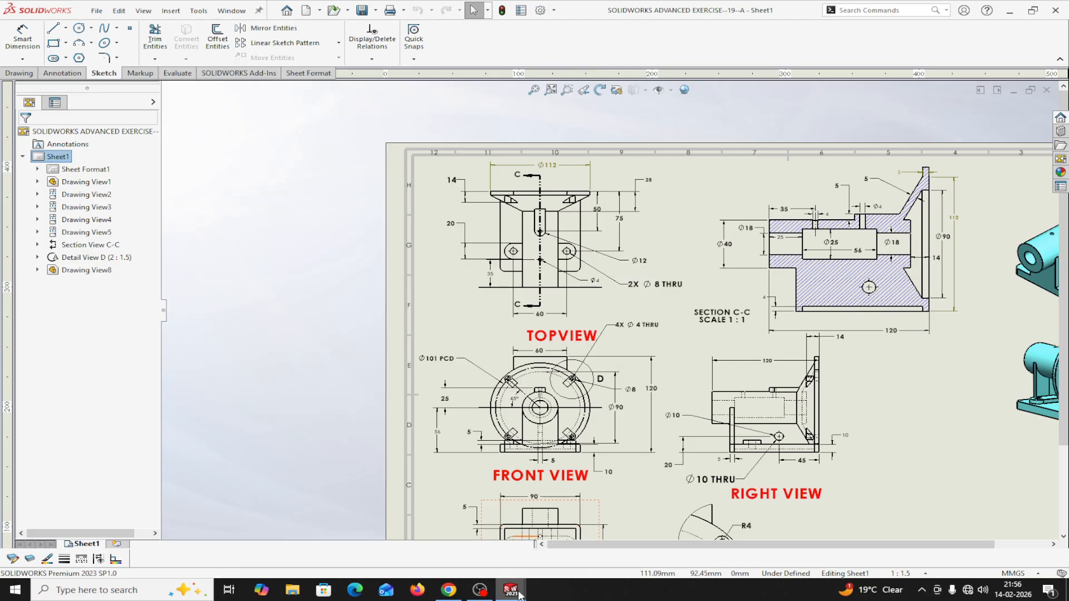
Step: Return to the part and start a new sketch on the base plate's upper face
mouse_move(517, 594)
click(579, 535)
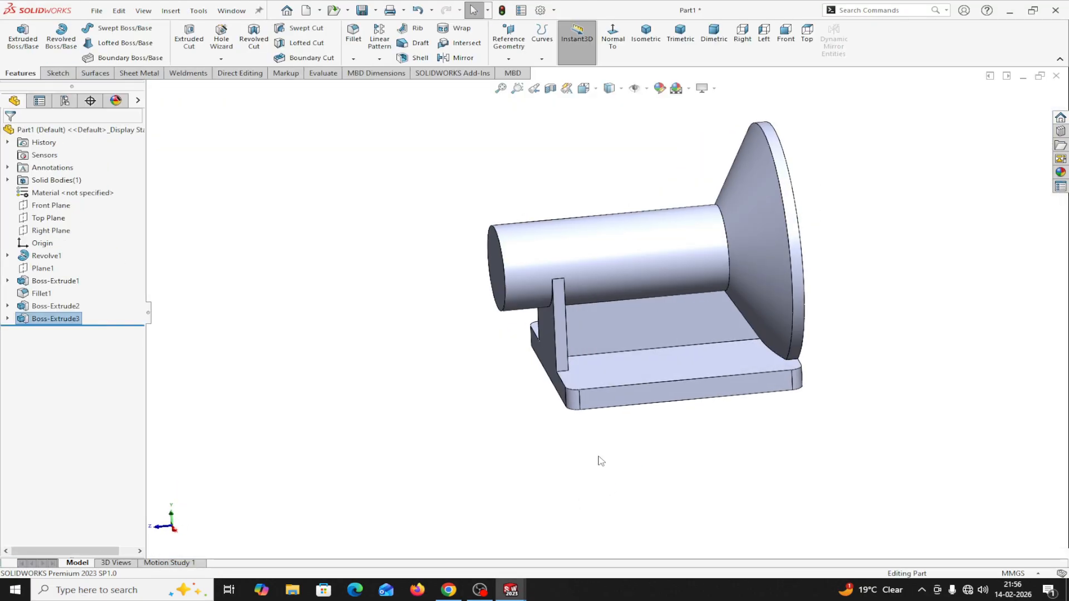
click(617, 372)
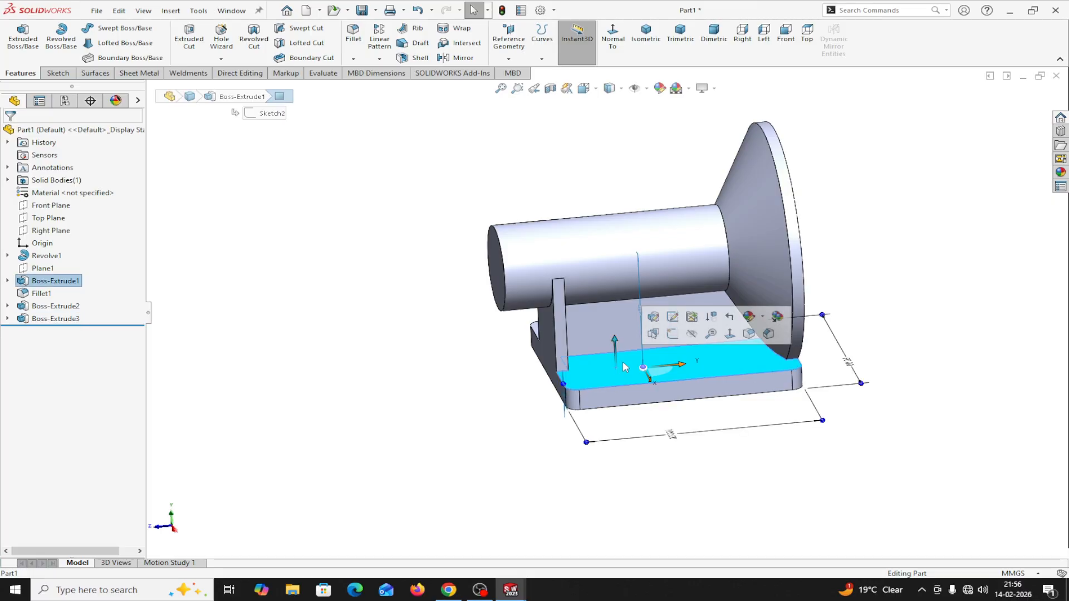
click(674, 342)
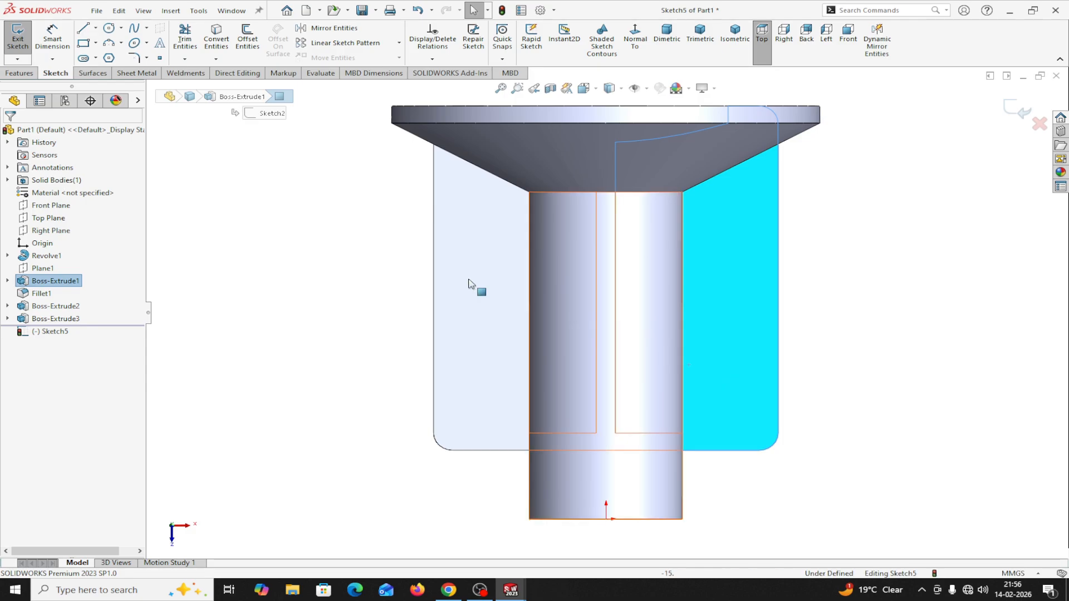
Step: Apply a section view along the Top Plane at a -29 mm offset to cut away the barrel above the base plate
click(550, 88)
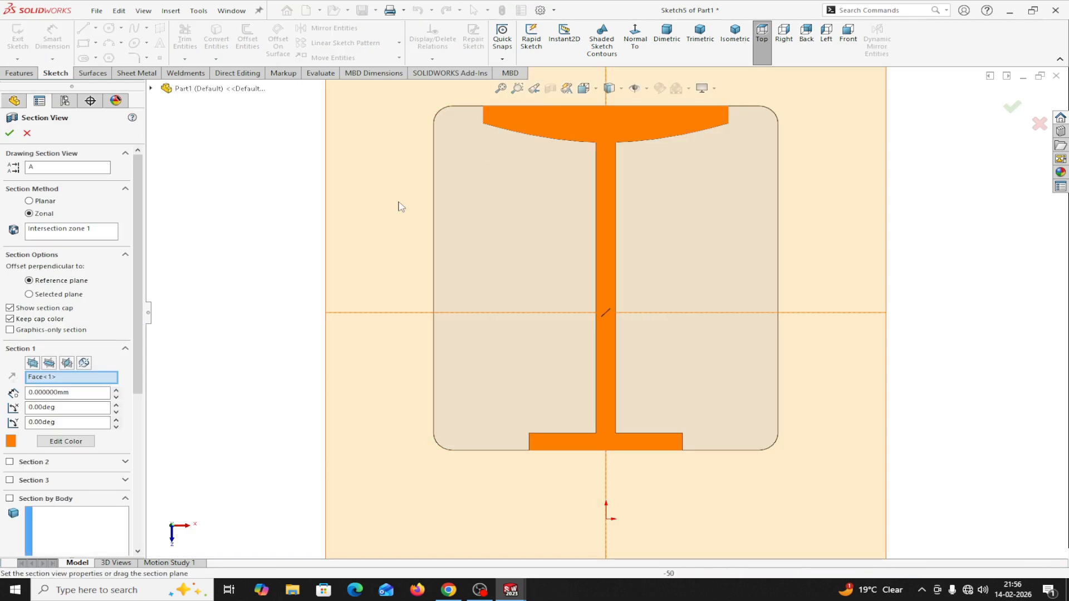
click(49, 363)
middle_drag(591, 300, 564, 273)
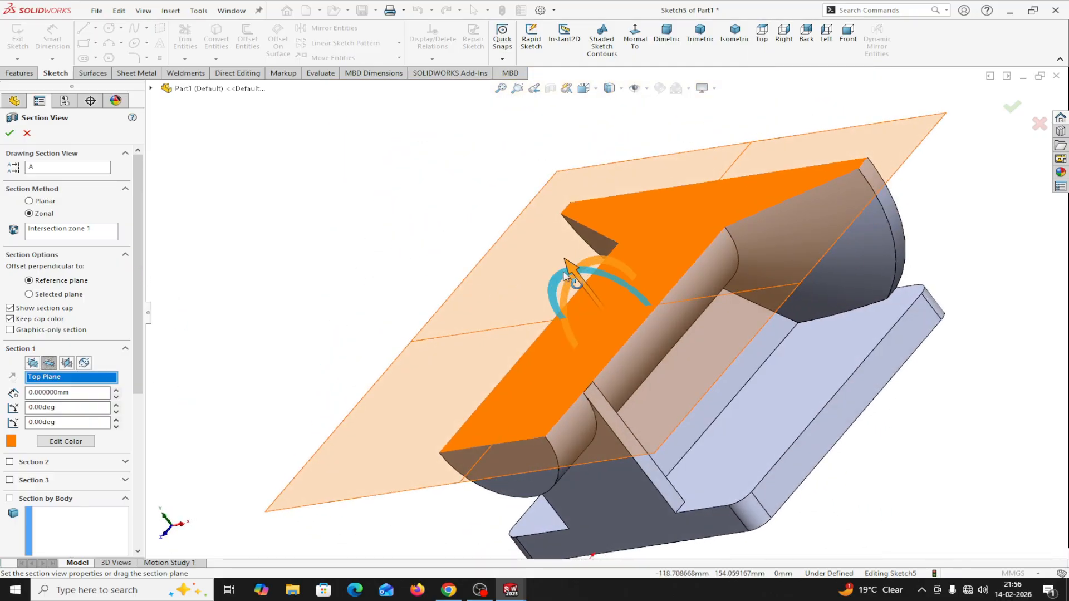
drag(566, 273, 616, 355)
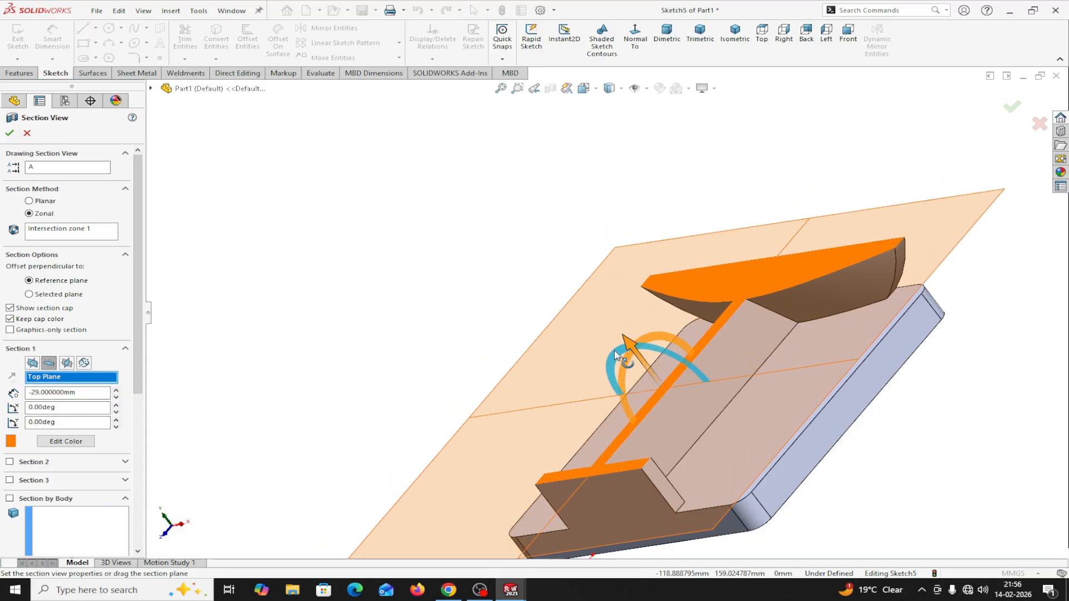
click(10, 133)
middle_drag(317, 282, 375, 296)
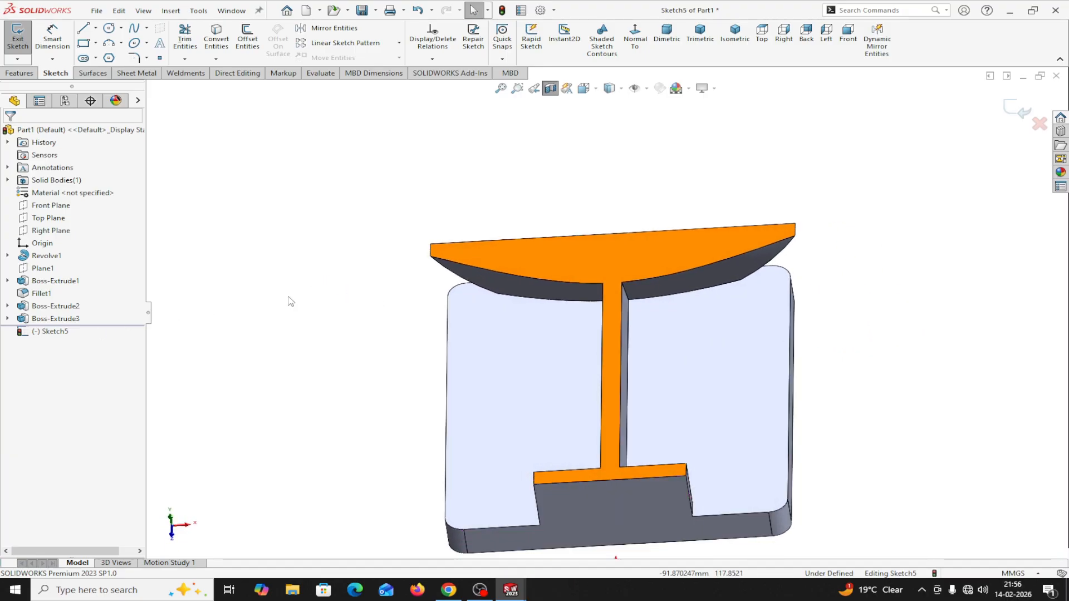
Step: Lower the Top Plane section closer to the base plate and orient the model to the Top view
click(552, 92)
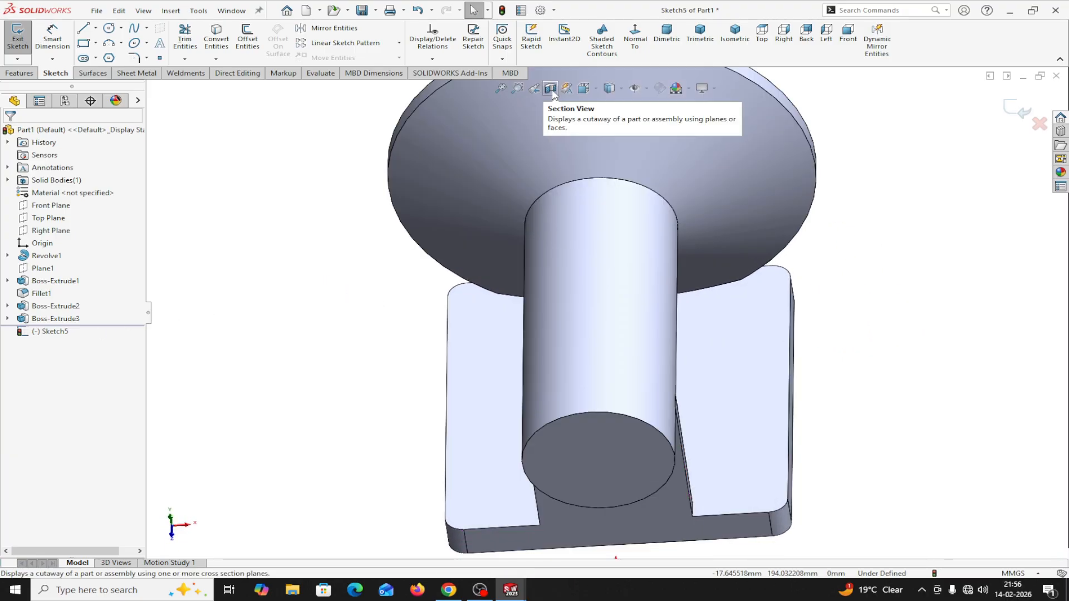
click(553, 92)
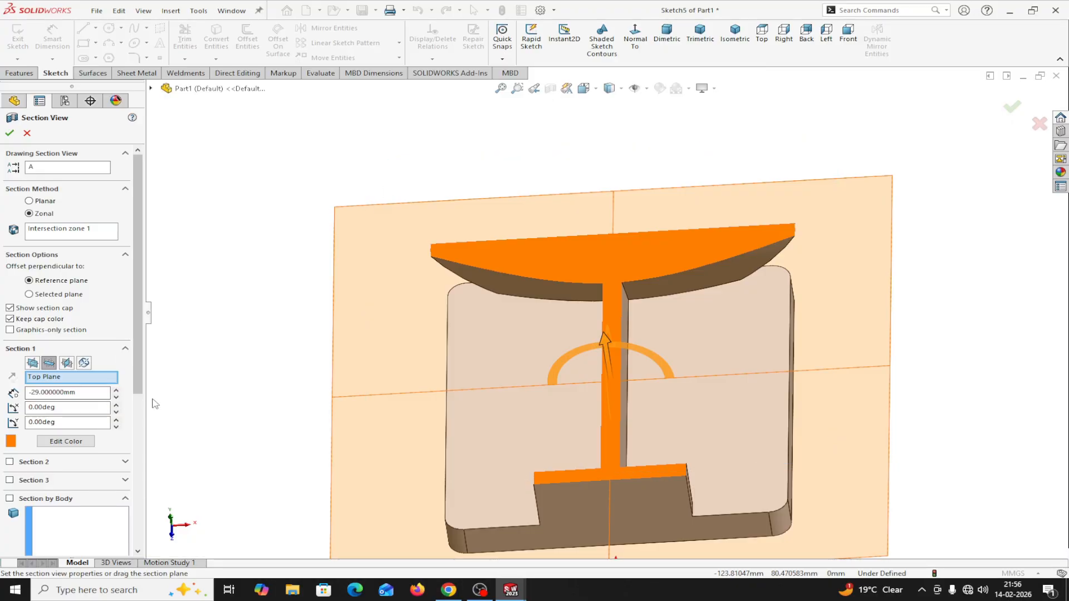
drag(601, 338, 607, 372)
click(10, 133)
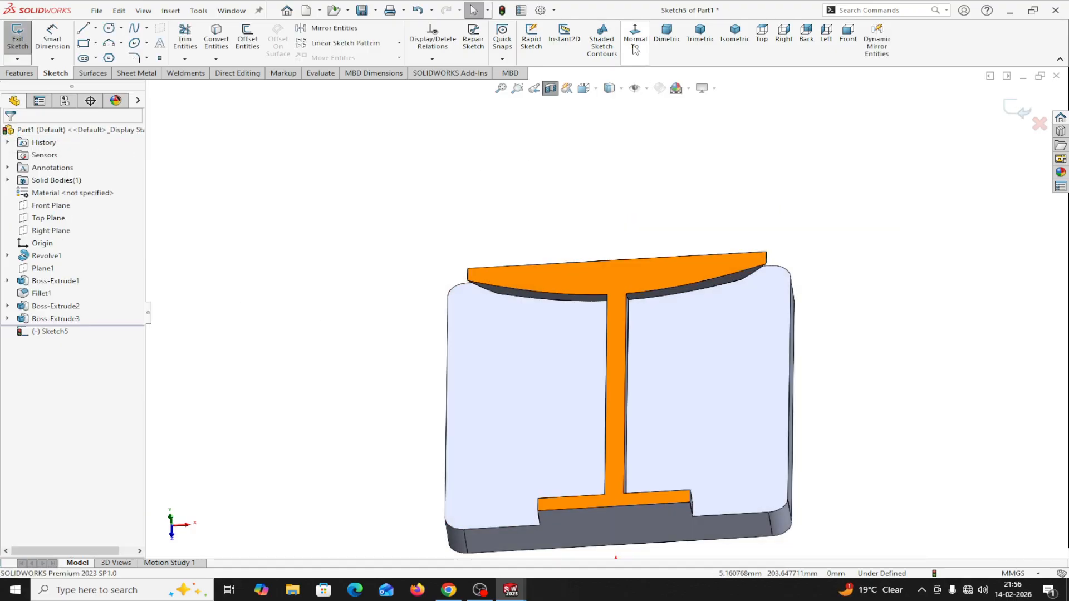
click(762, 34)
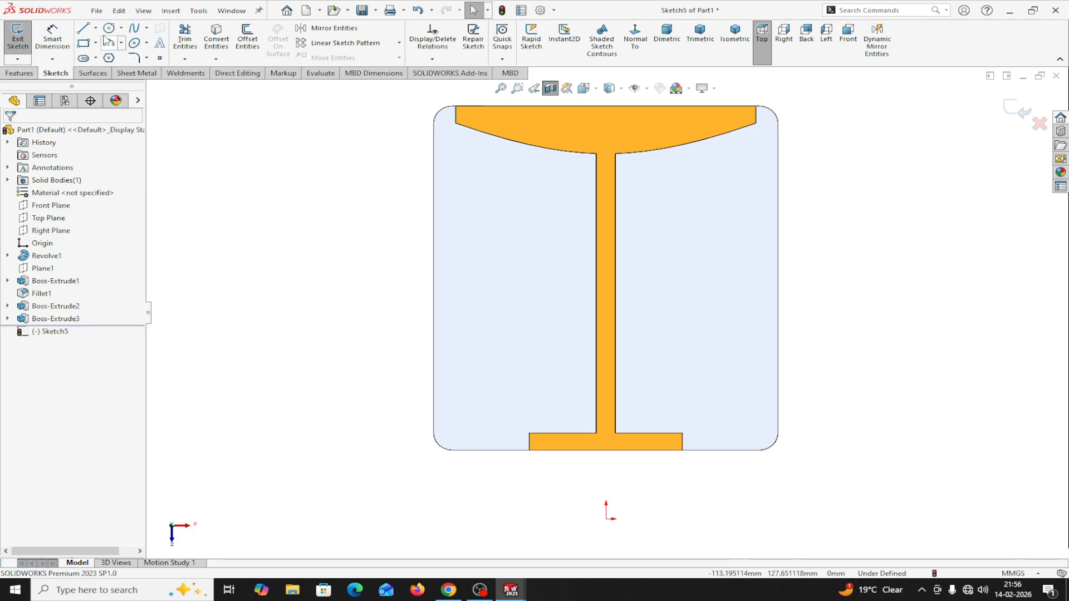
Step: Sketch a vertical centerline from the midpoint of the base plate's front edge to the midpoint of its rear edge
click(96, 28)
click(114, 52)
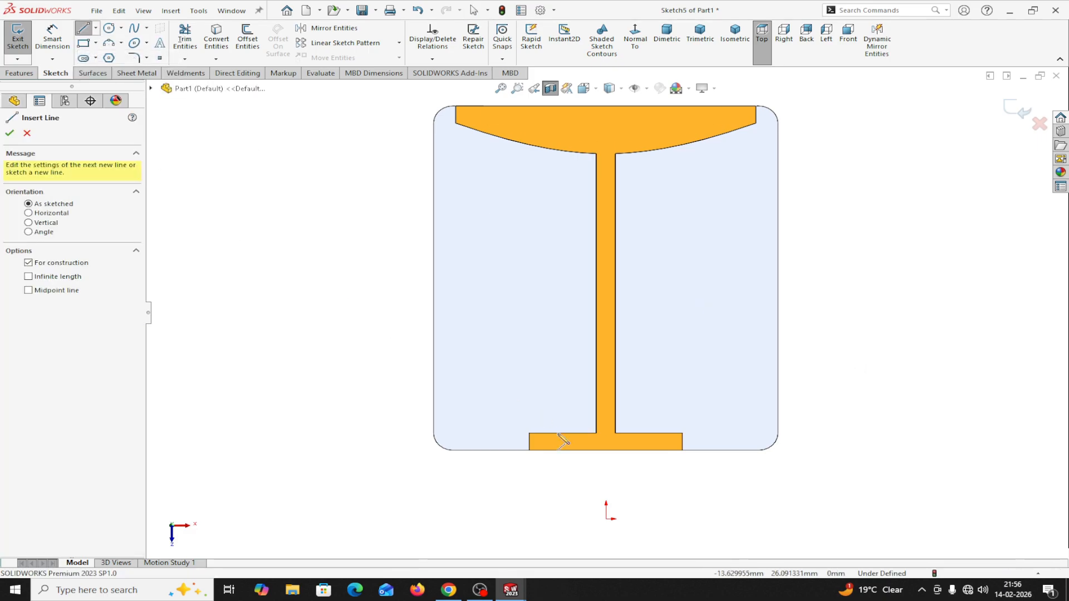
click(606, 449)
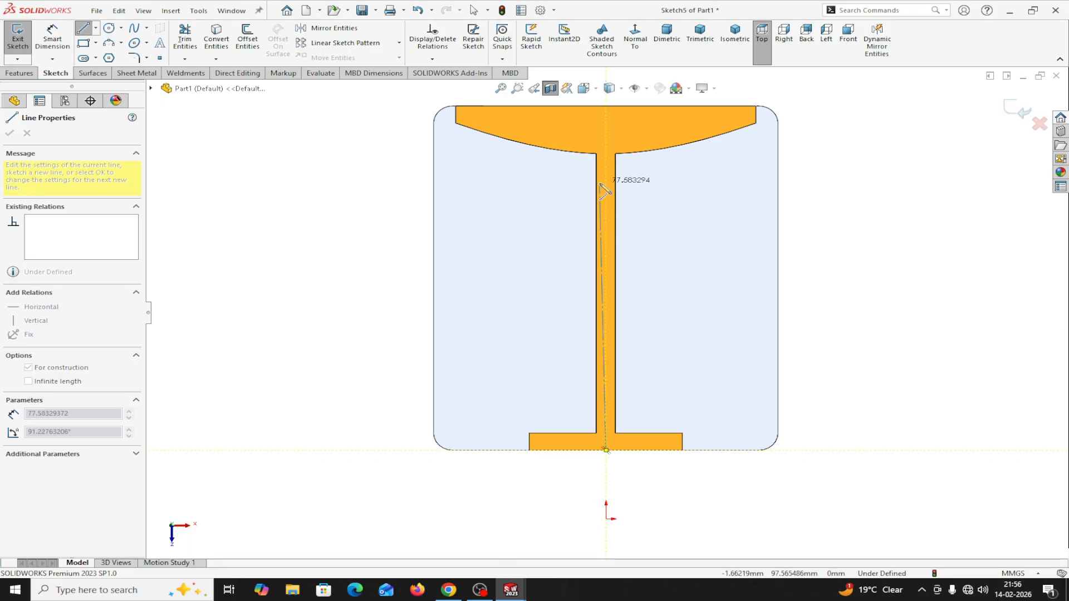
click(606, 106)
right_click(607, 106)
click(629, 111)
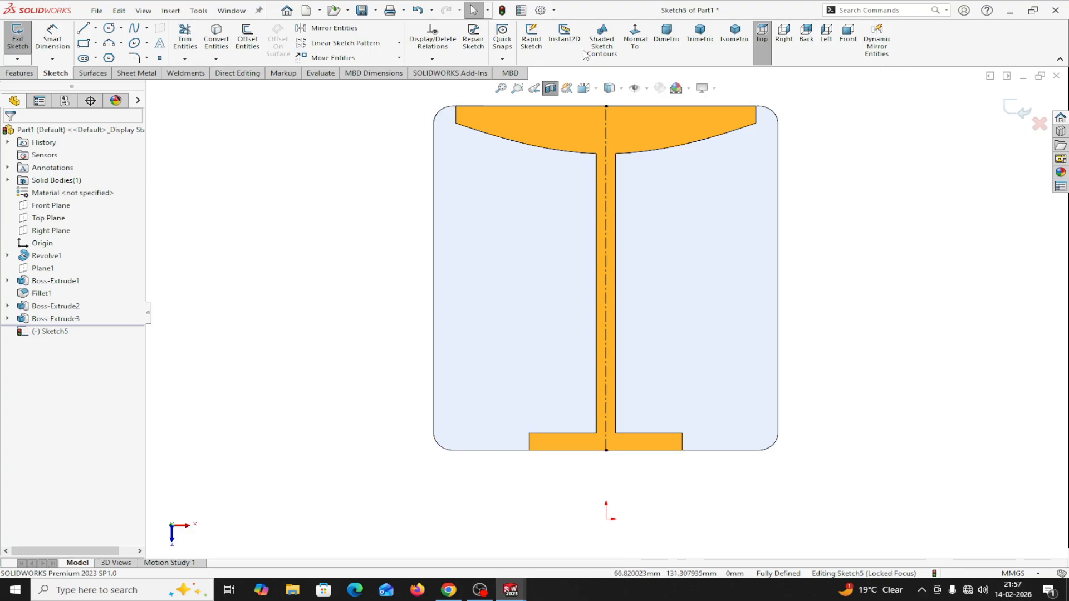
Step: Turn on Dynamic Mirror about the base plate's vertical centerline
click(200, 10)
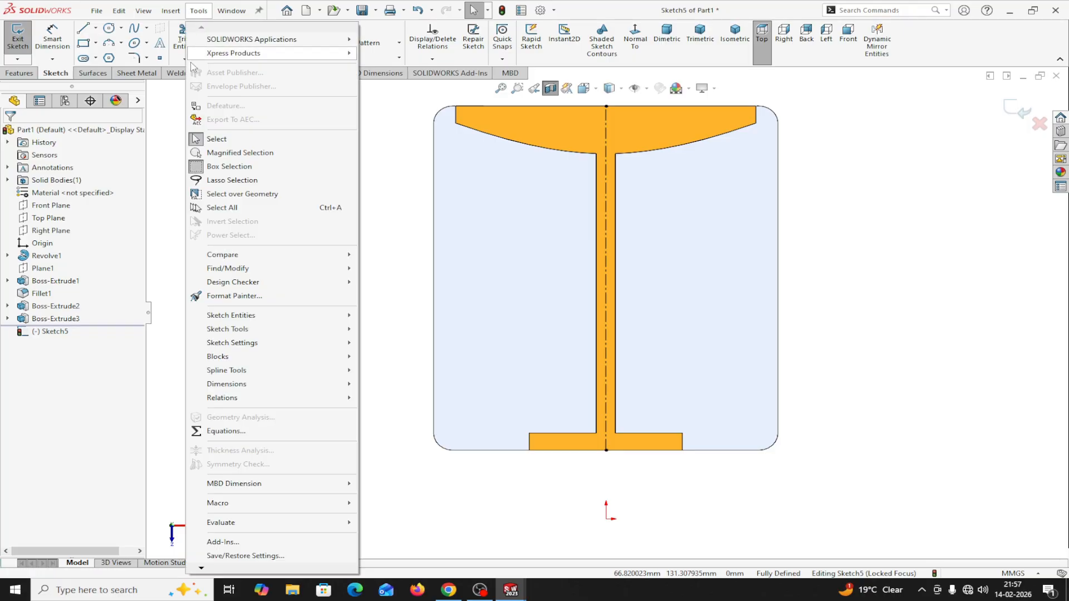
mouse_move(230, 333)
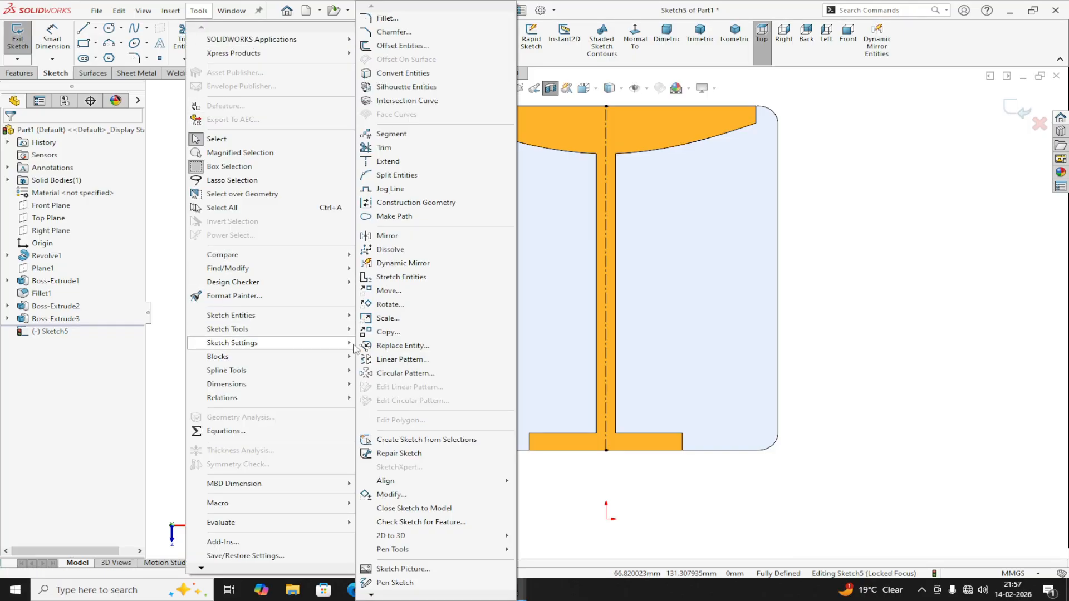
click(391, 264)
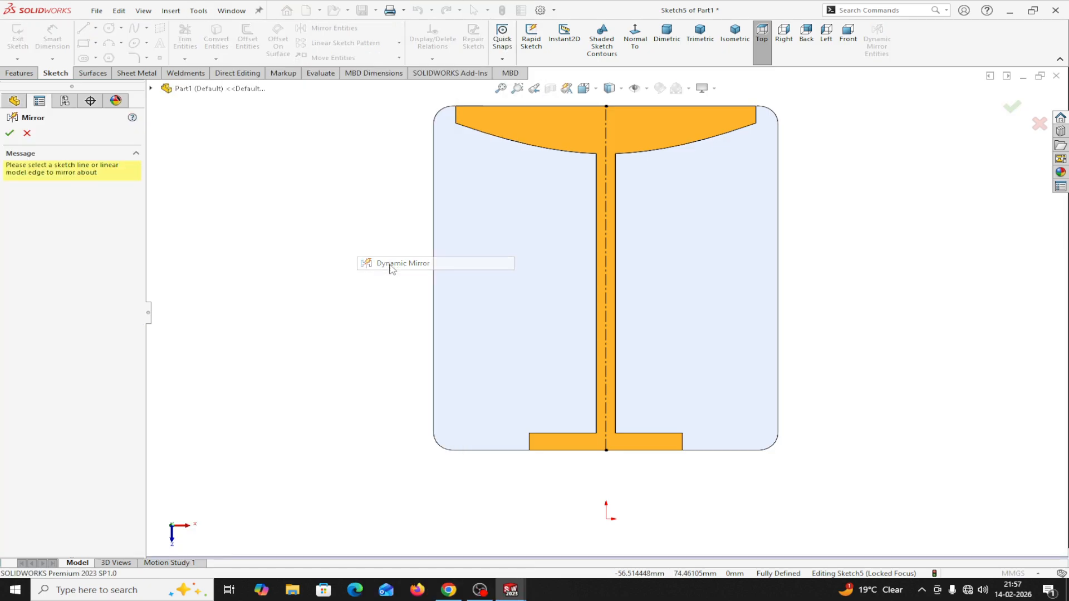
click(607, 363)
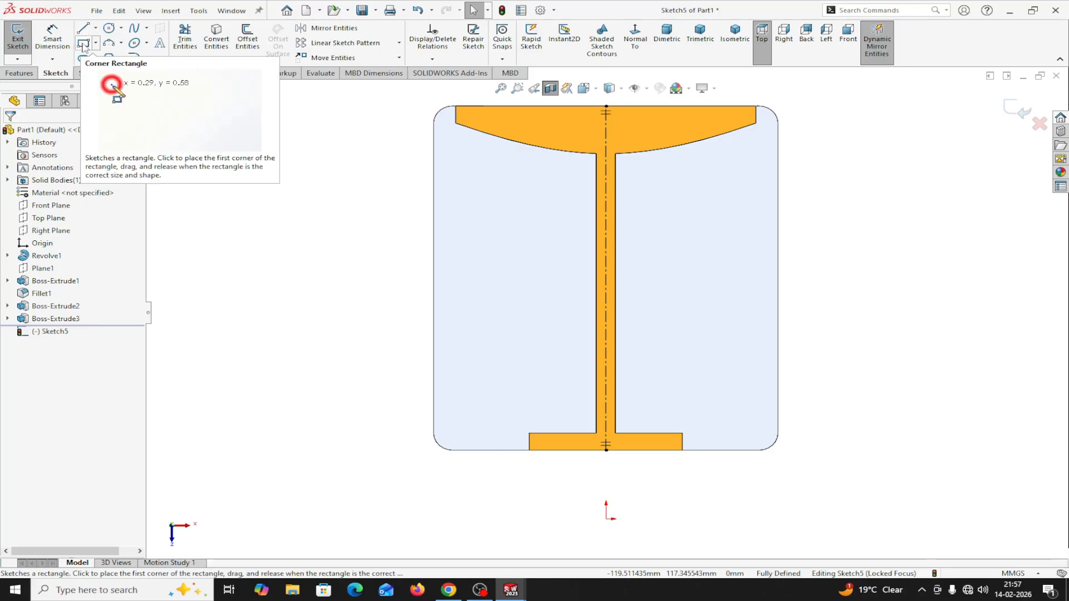
Step: Sketch a corner rectangle about 17 by 11 mm on the base plate, starting on the central web's side and mirrored across the centerline
click(83, 44)
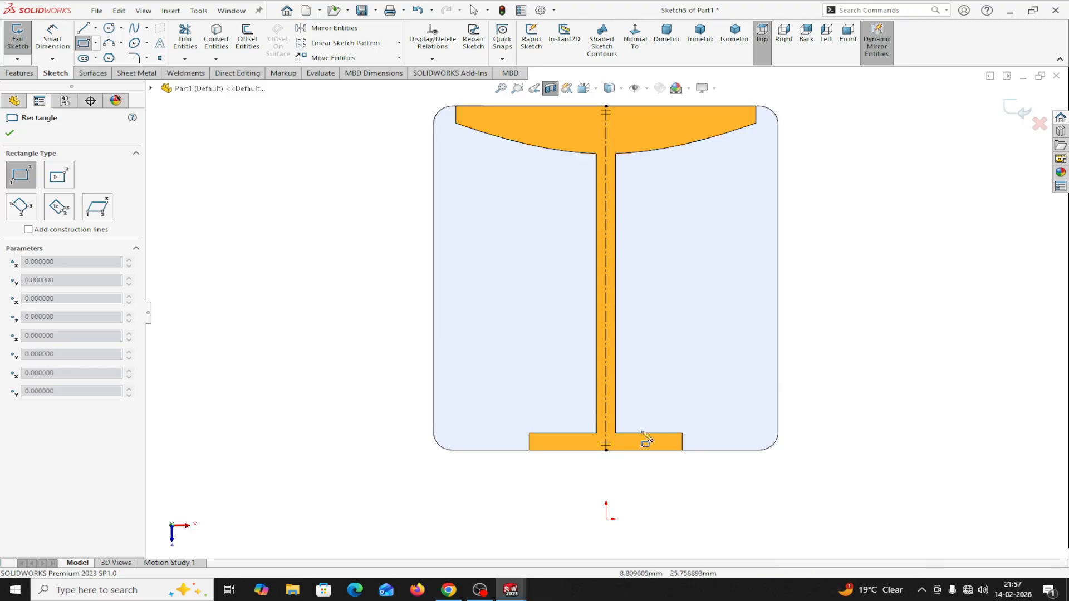
mouse_move(616, 365)
mouse_down()
mouse_move(673, 406)
mouse_move(682, 401)
mouse_up()
right_click(683, 401)
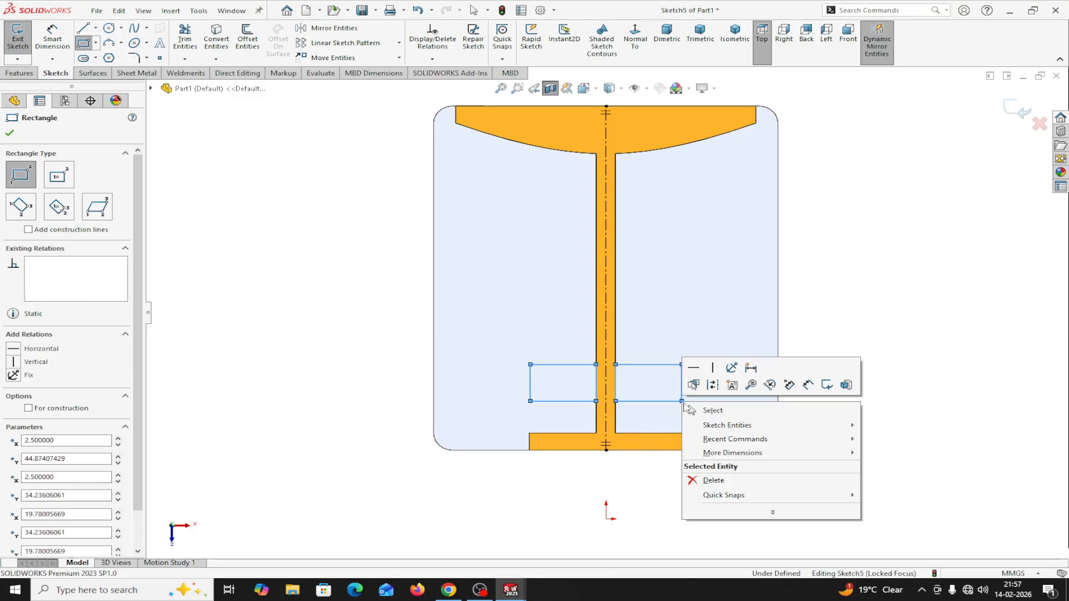
click(708, 412)
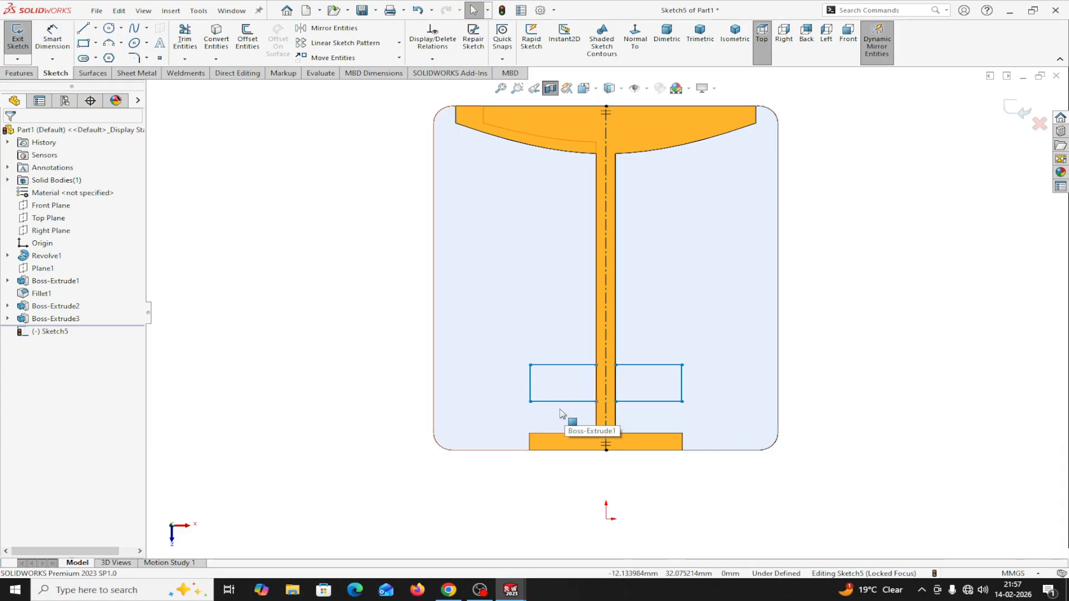
Step: Add a 3-point arc of 180° and about 5.3 mm radius across the rectangle's outer end, mirrored to the other rectangle
click(109, 44)
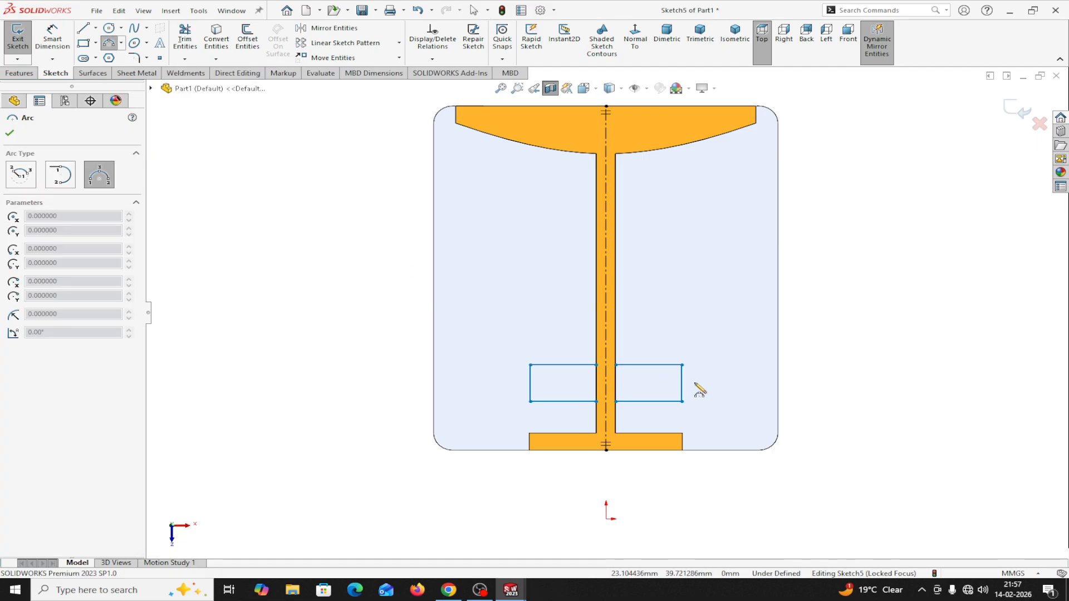
click(681, 365)
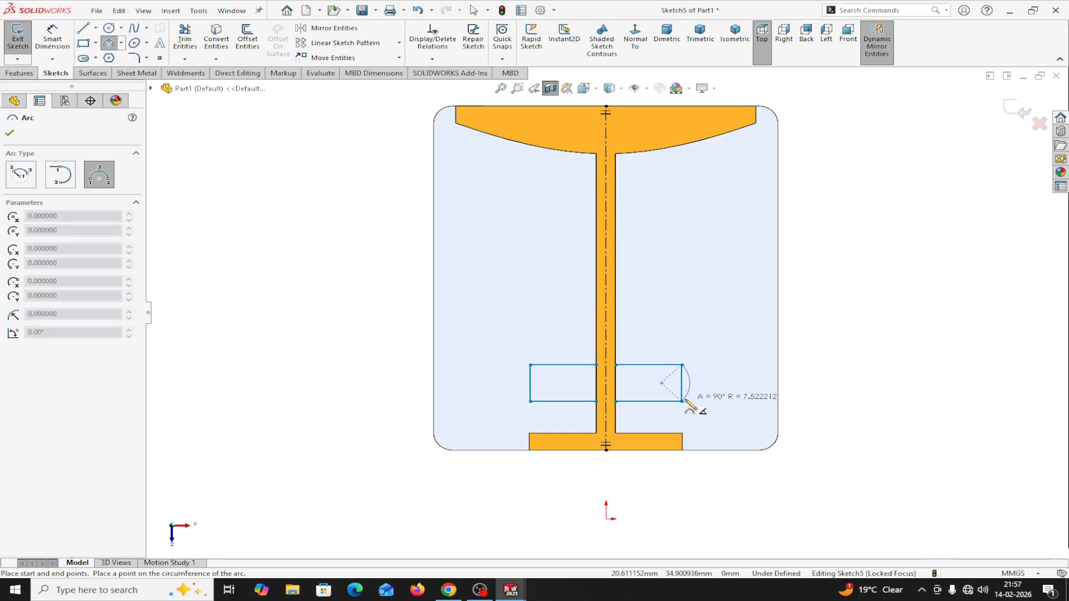
click(697, 403)
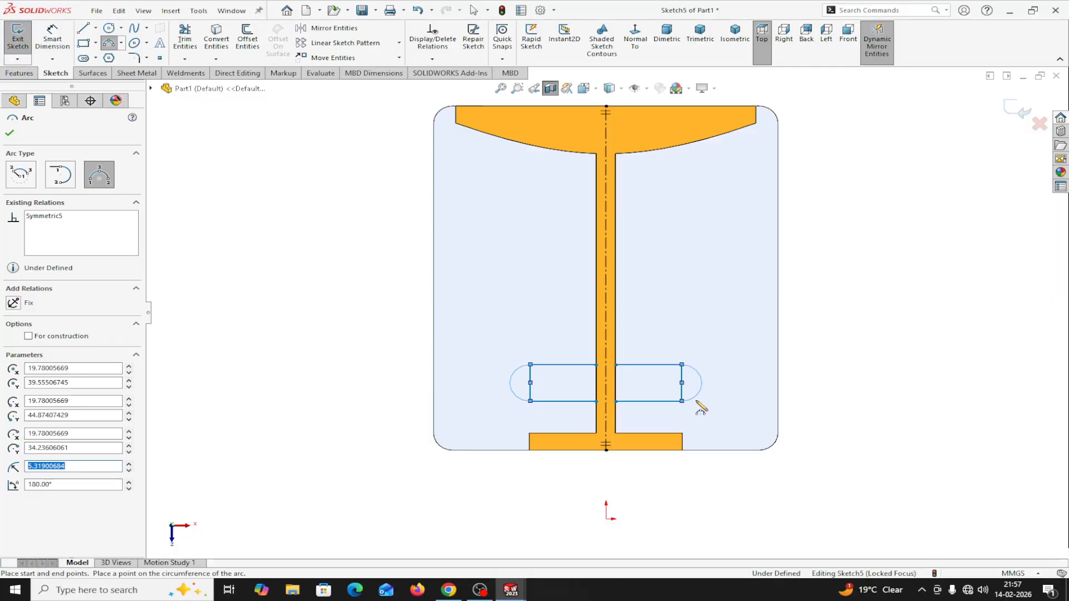
click(11, 133)
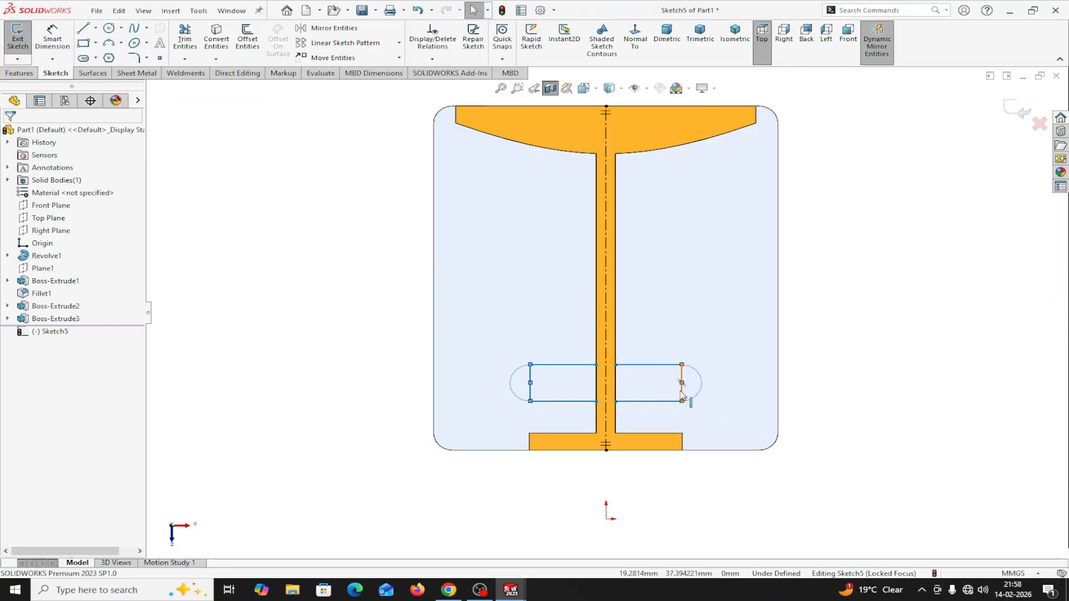
Step: Convert the vertical lines between the rectangles and their end arcs to construction geometry
click(682, 392)
click(741, 363)
click(530, 381)
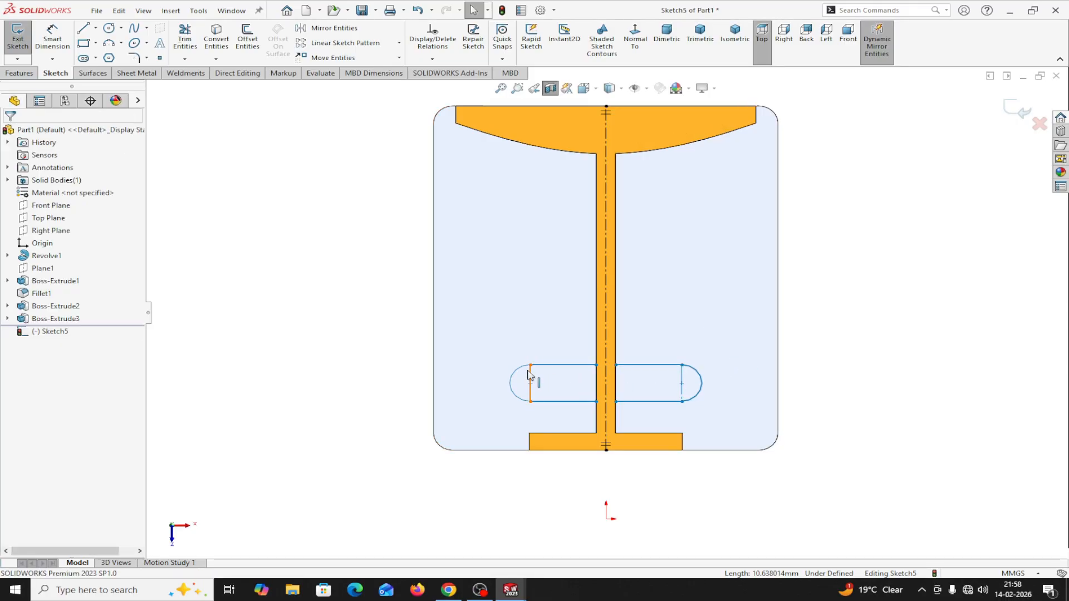
click(584, 339)
Step: Dimension the distance between the two end-arc centers as 60 mm
click(54, 37)
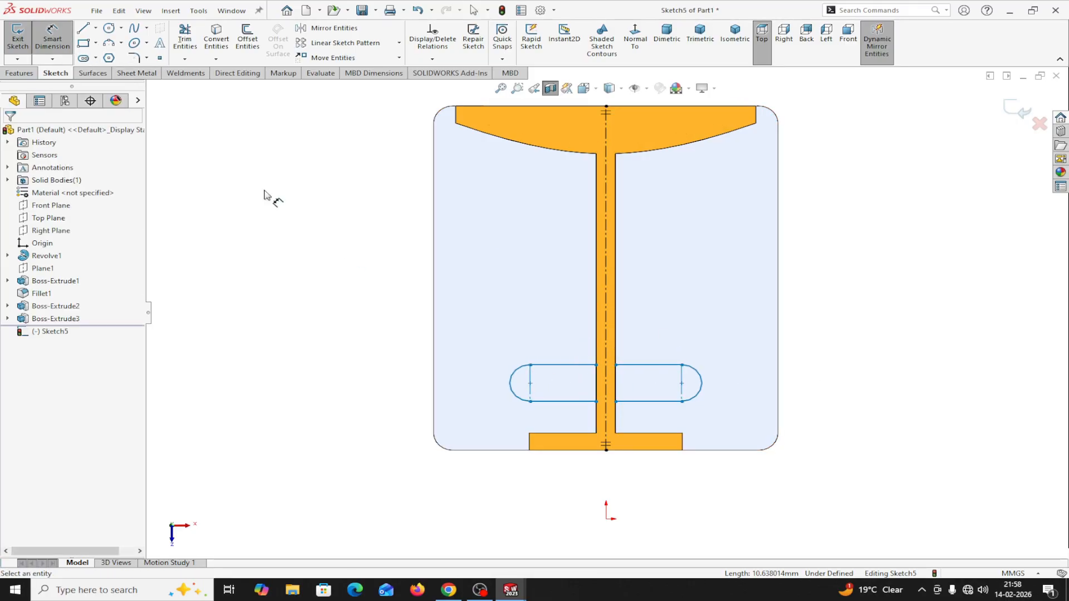
click(531, 383)
click(682, 383)
click(671, 481)
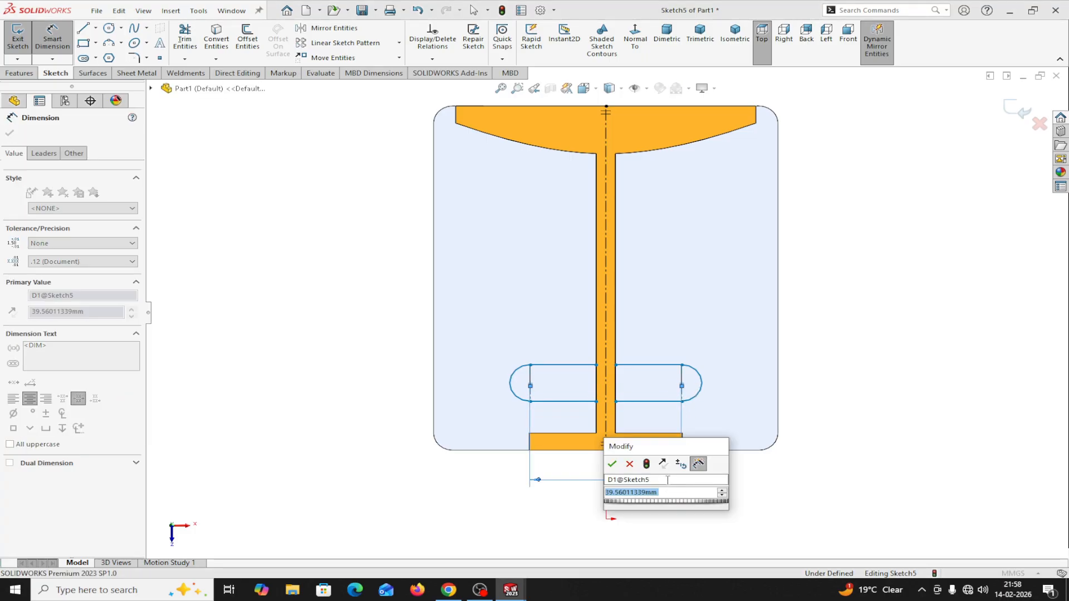
text(60)
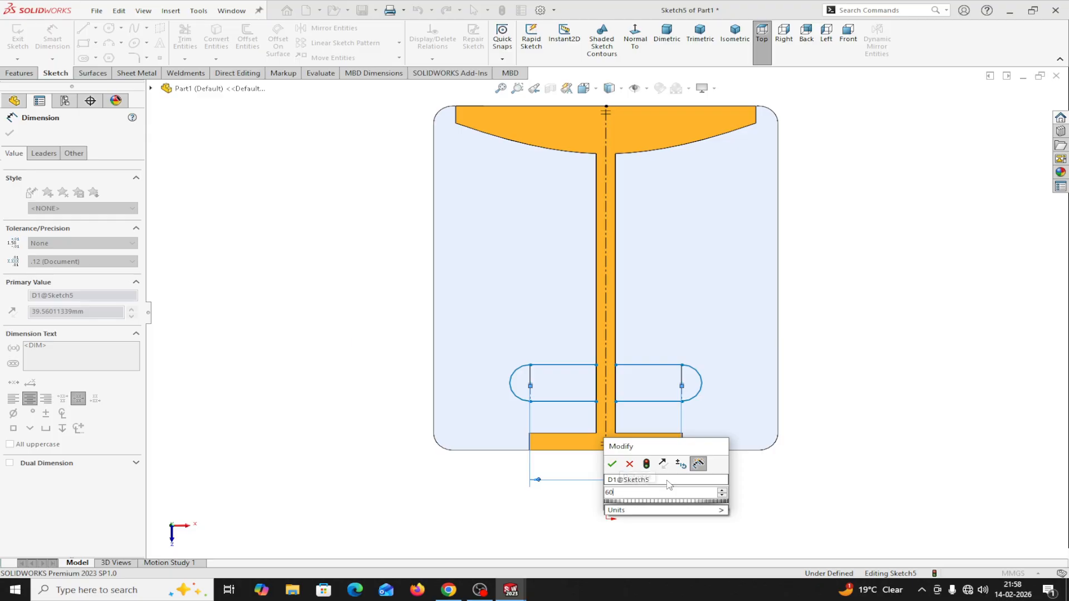
click(612, 464)
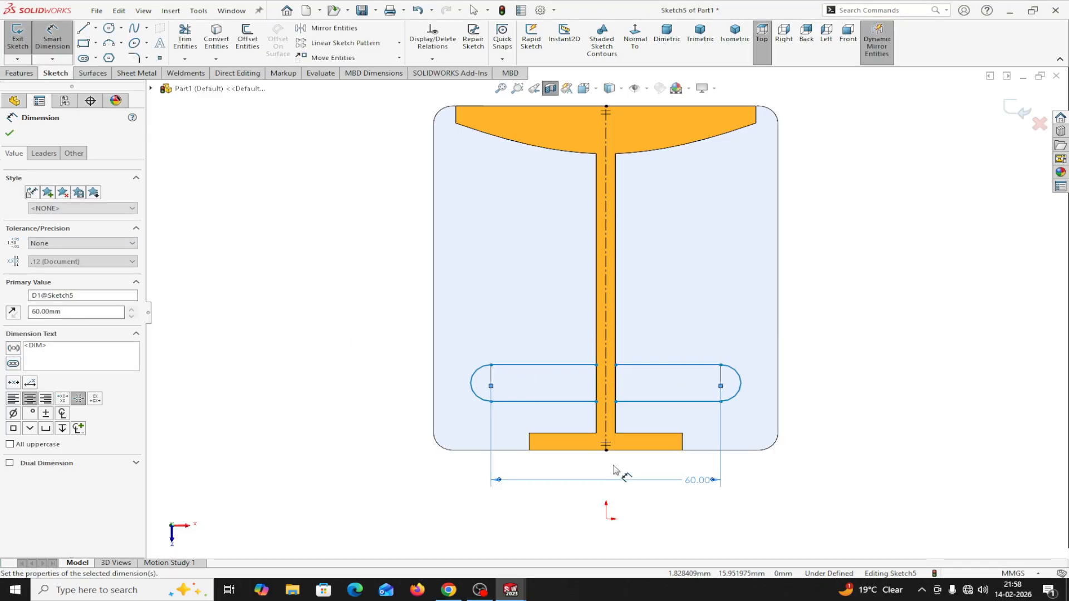
click(11, 135)
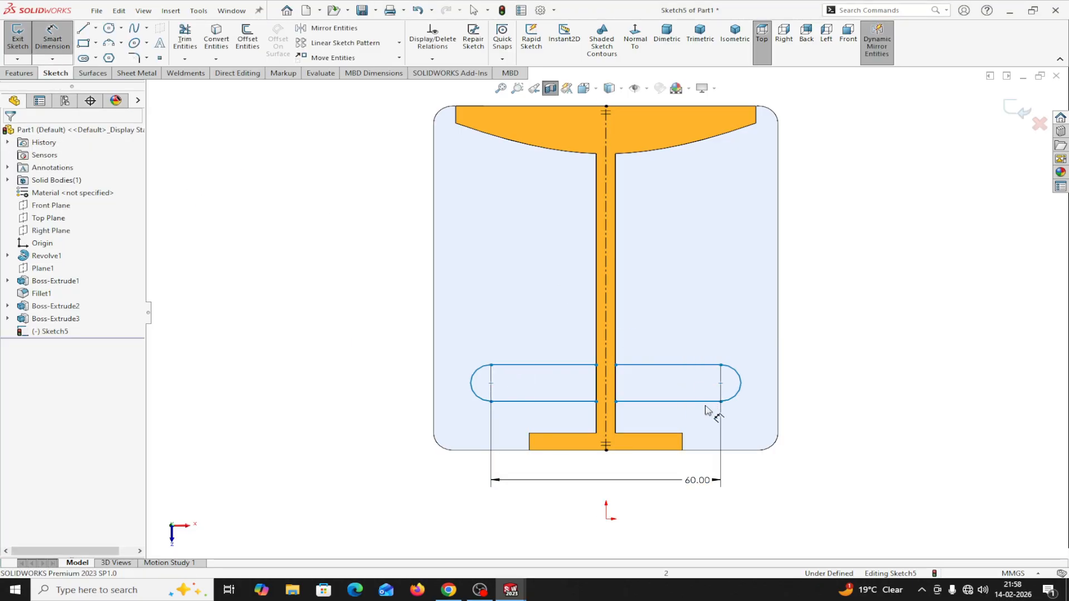
Step: Dimension the pad profile's width between its two horizontal edges as 20 mm
click(688, 366)
click(696, 401)
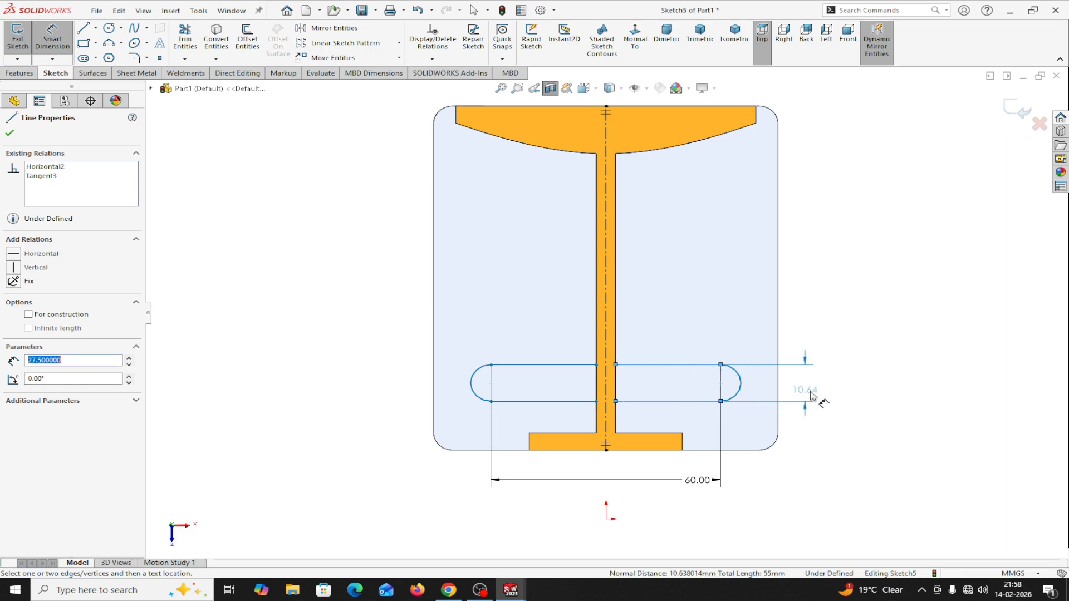
click(841, 384)
text(20)
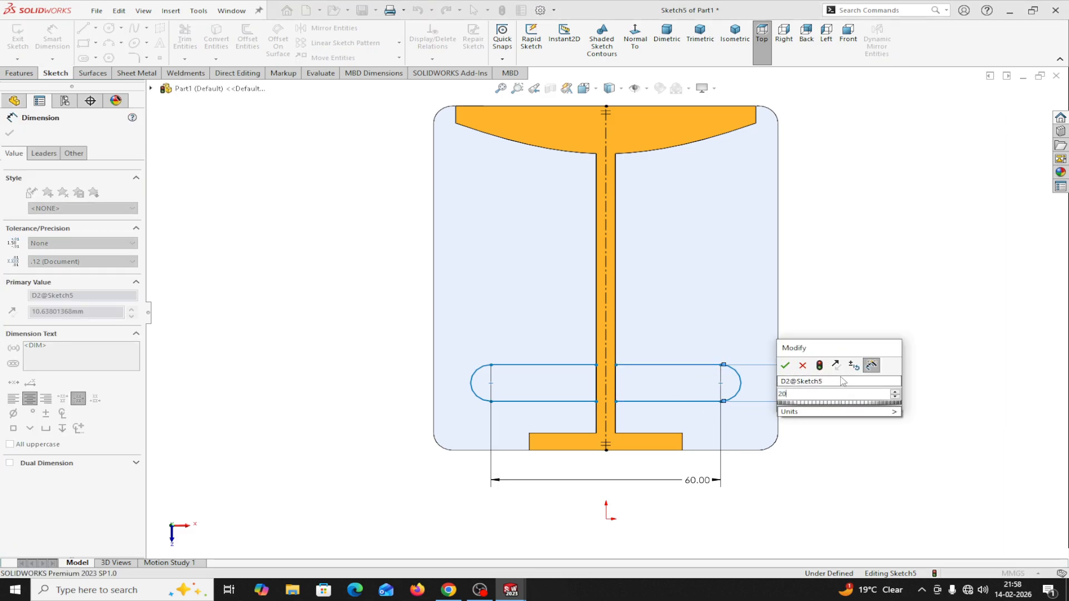
click(785, 366)
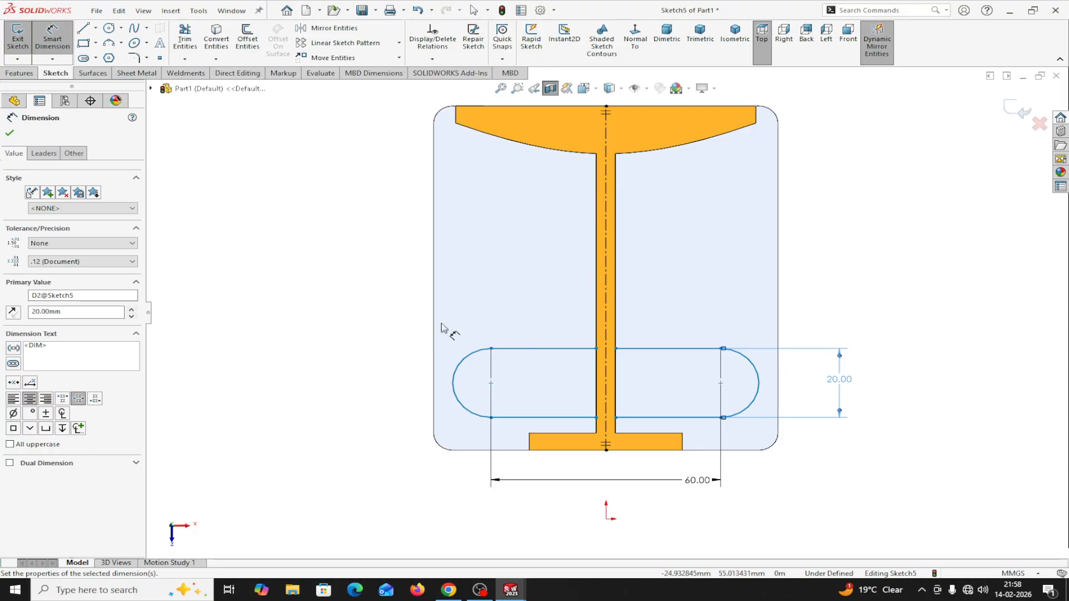
click(11, 133)
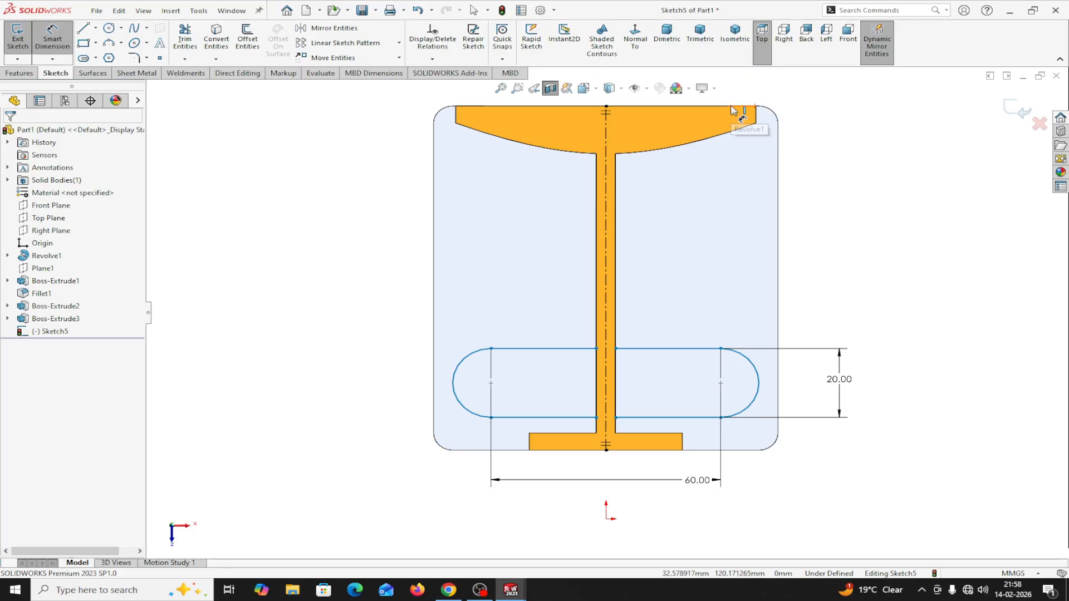
Step: Dimension the distance from the base plate's rear edge to the pad's end-arc center as 75 mm
click(699, 108)
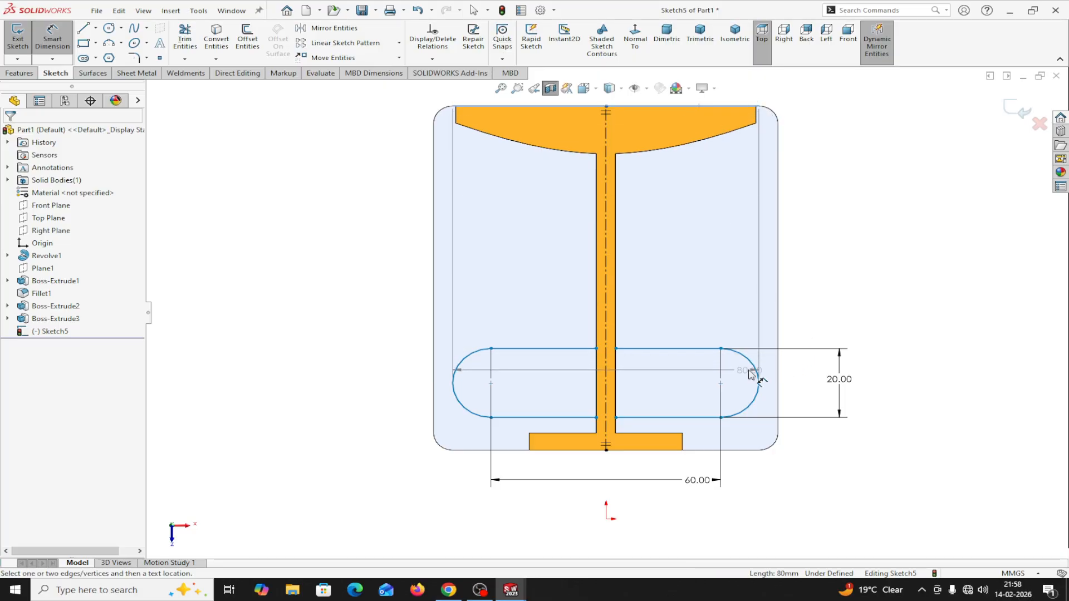
click(720, 383)
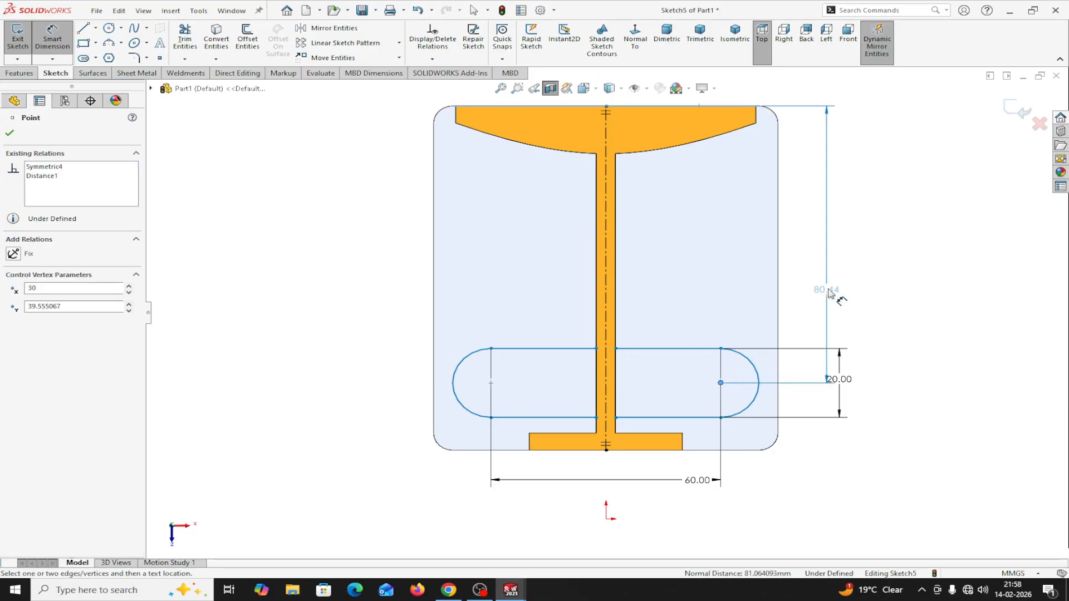
click(883, 288)
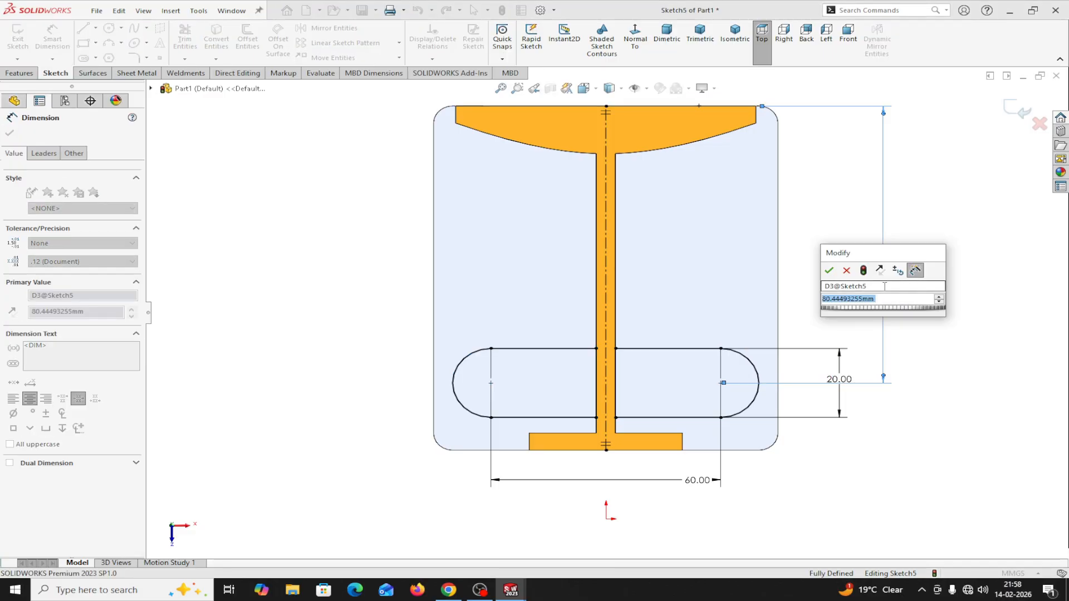
text(7)
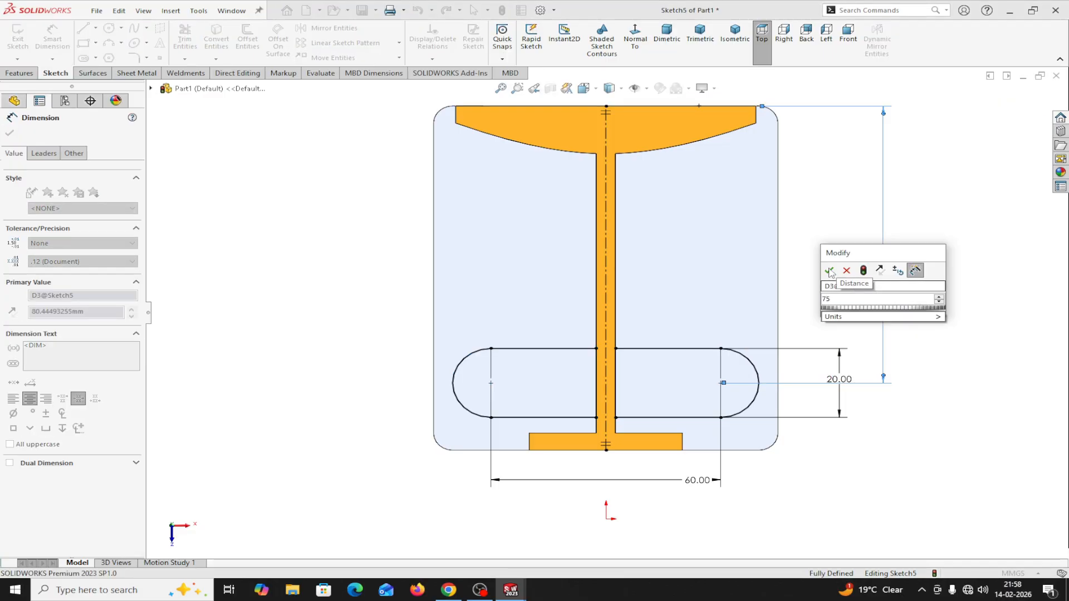
text(5)
click(830, 270)
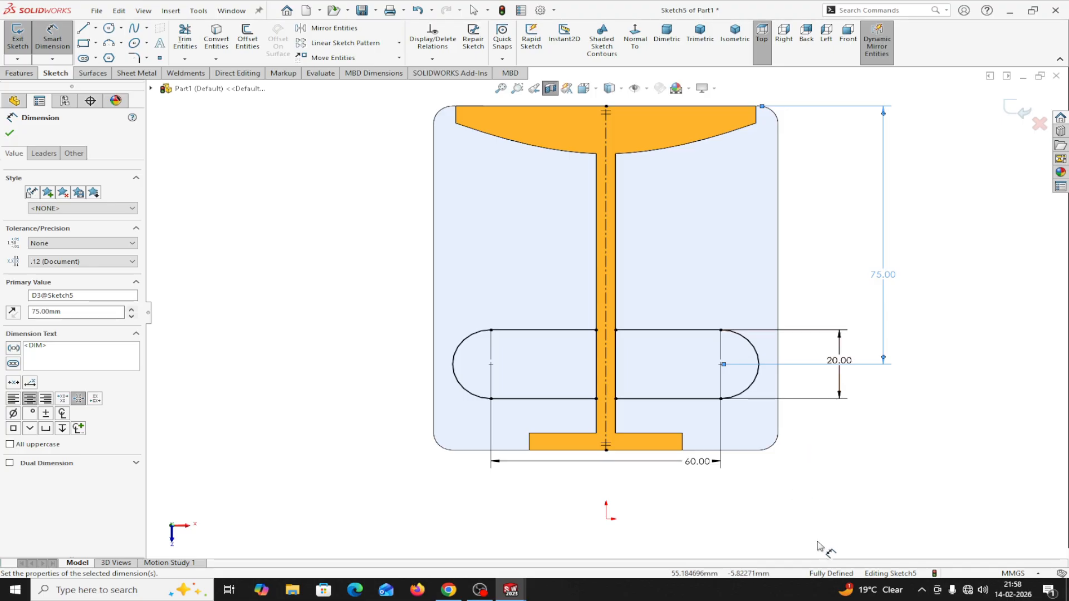
click(9, 132)
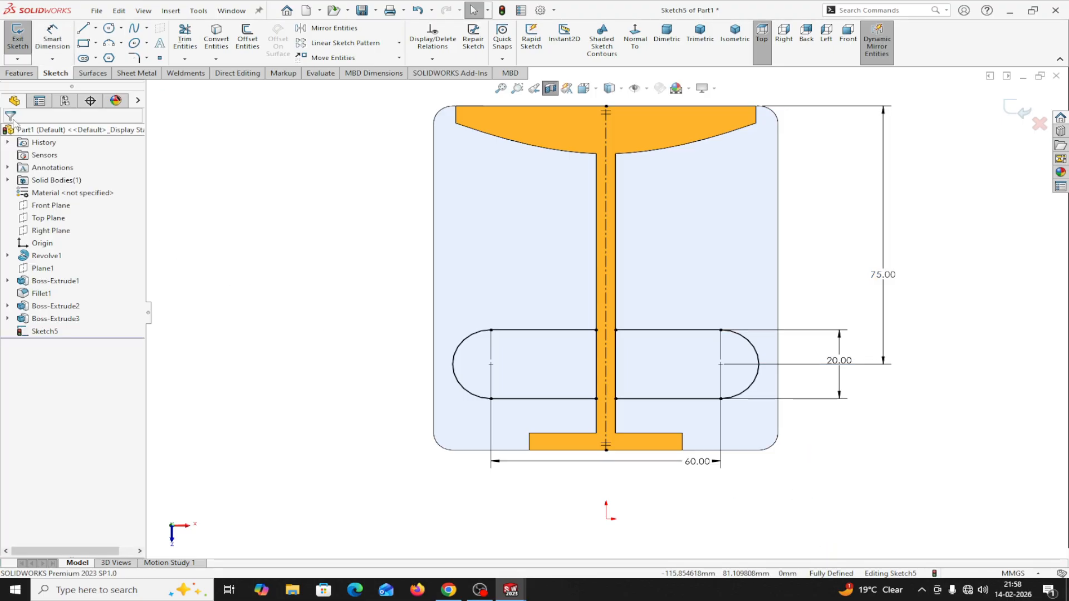
Step: Extrude the two rounded pad profiles upward from the base plate as a Blind boss of 5 mm with merged result
click(24, 78)
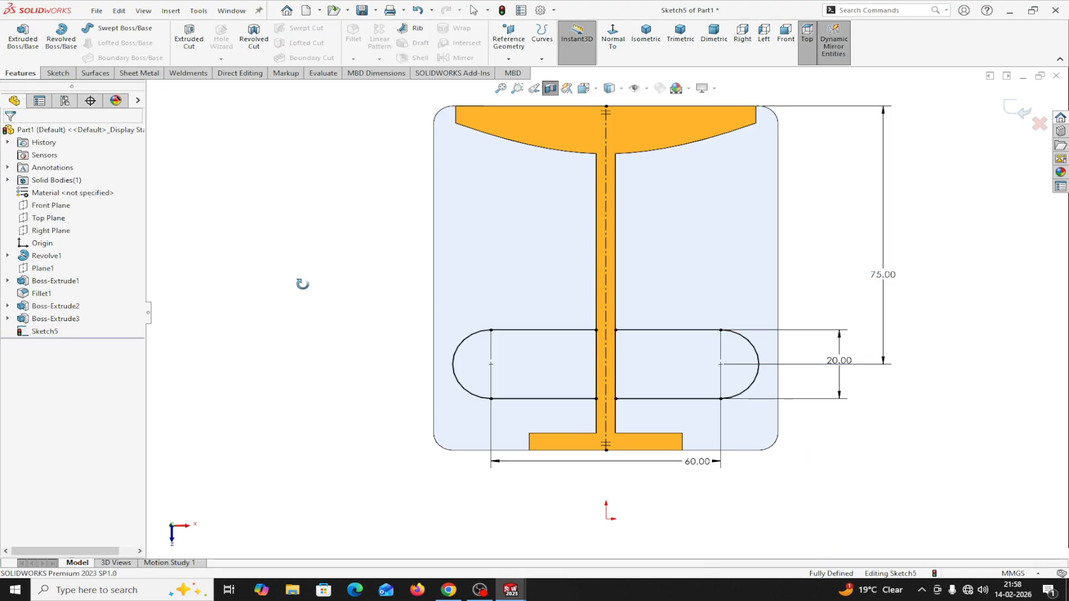
click(23, 36)
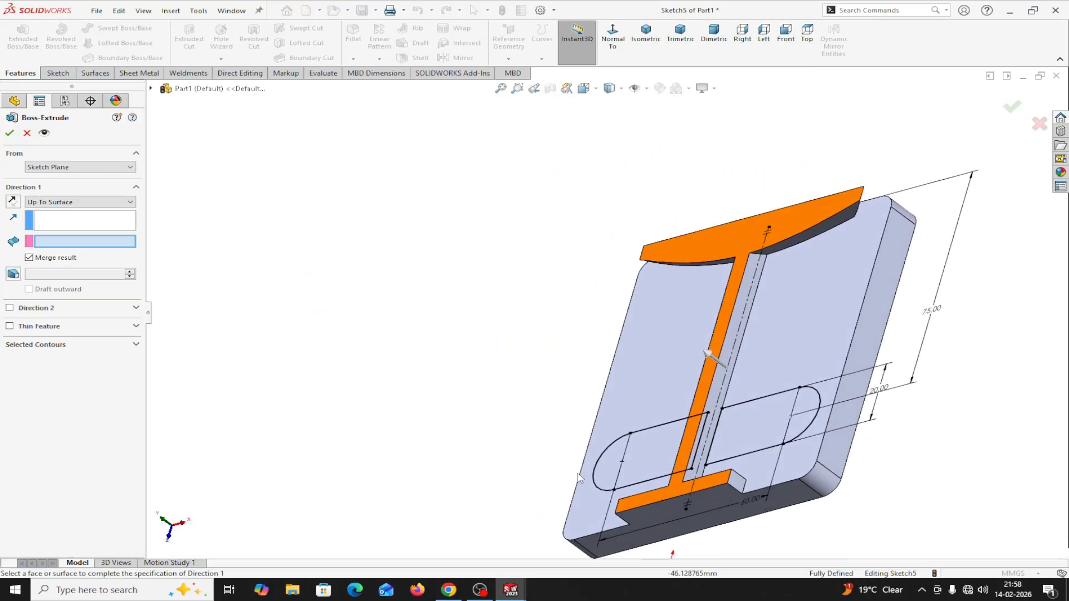
scroll(470, 470, up, 2)
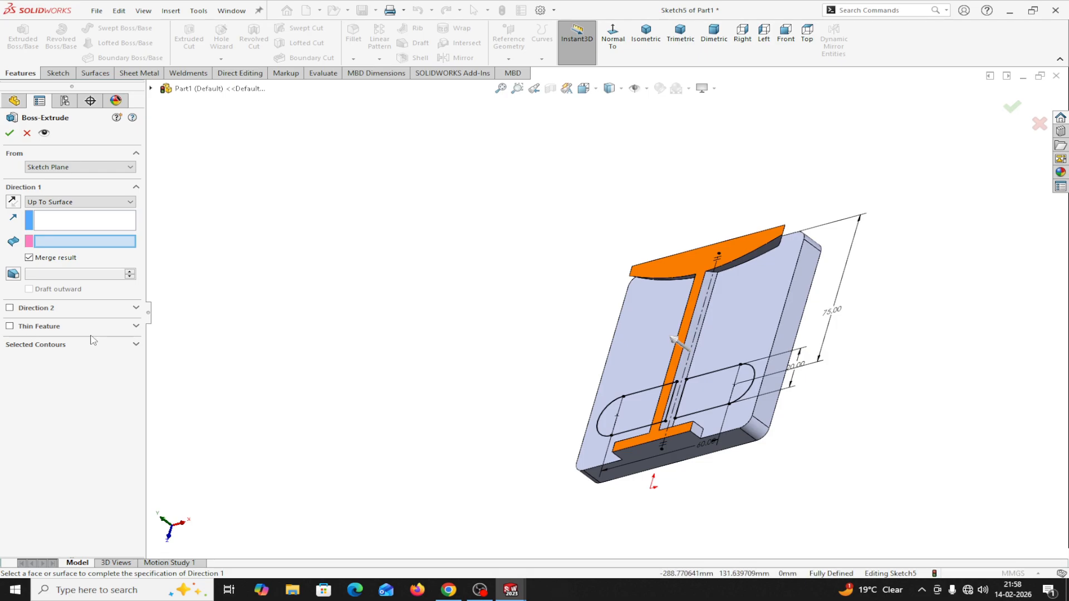
middle_drag(260, 406, 289, 396)
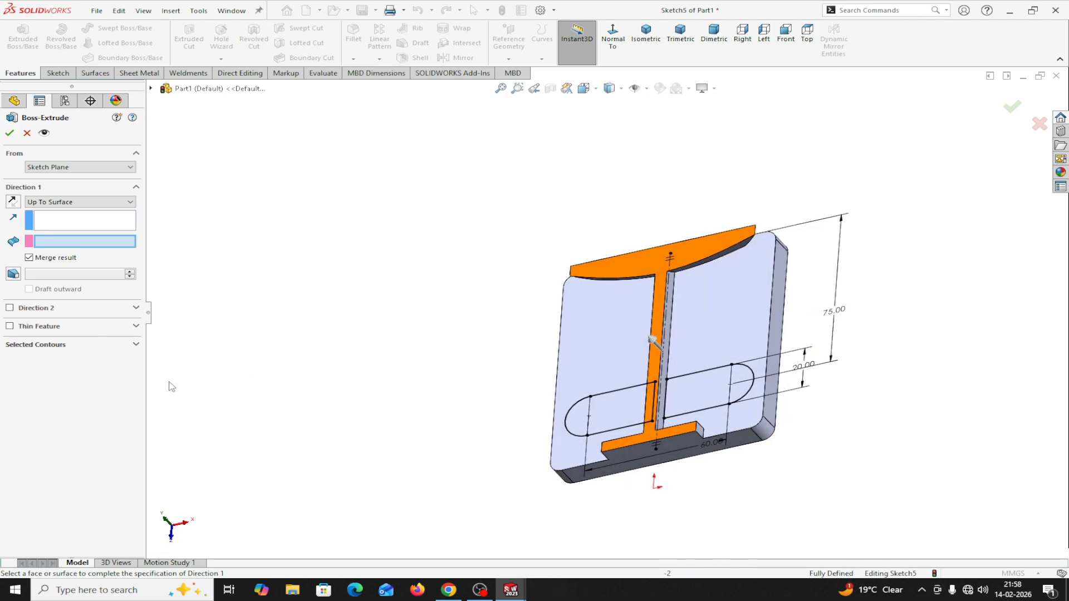
click(56, 202)
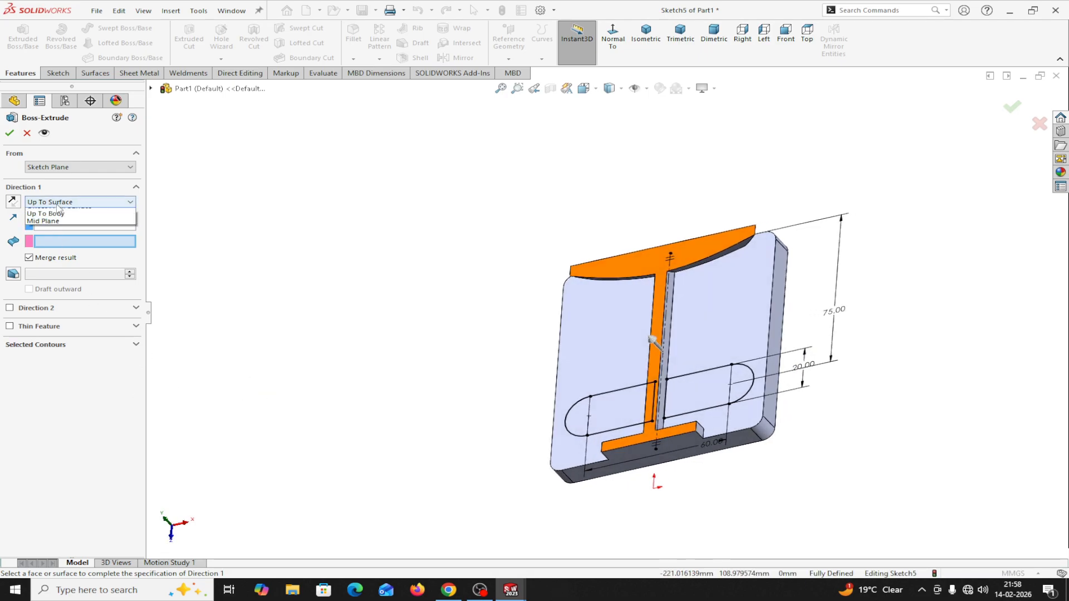
click(53, 211)
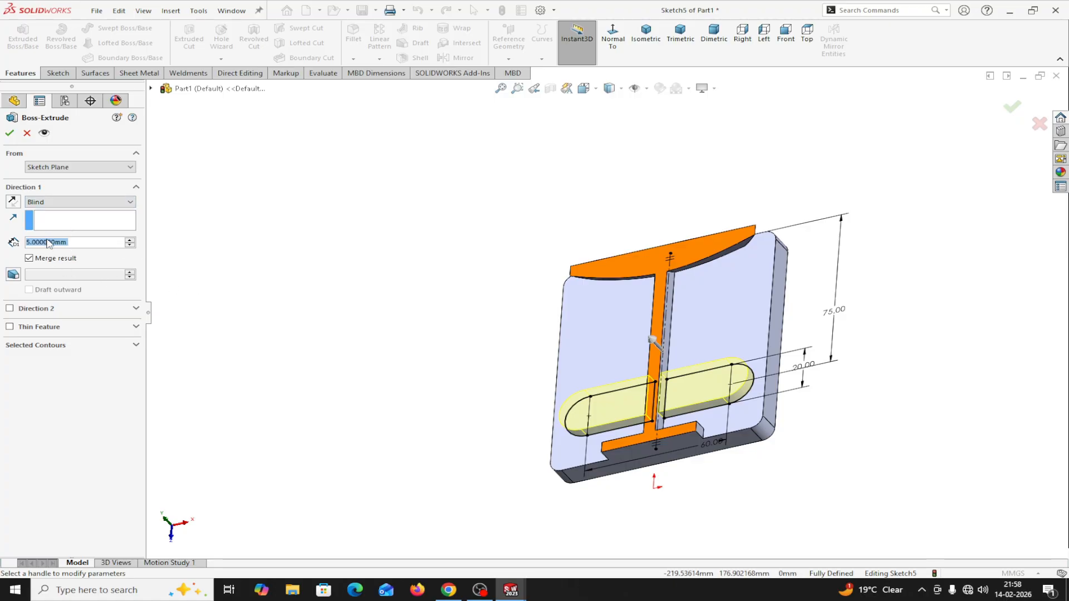
middle_drag(317, 349, 301, 263)
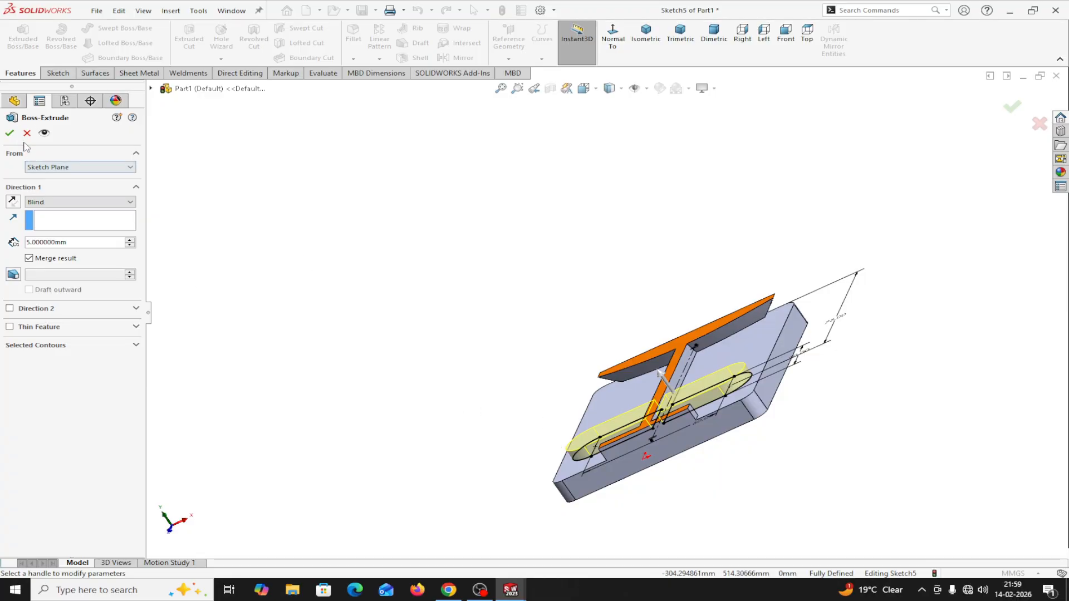
click(10, 133)
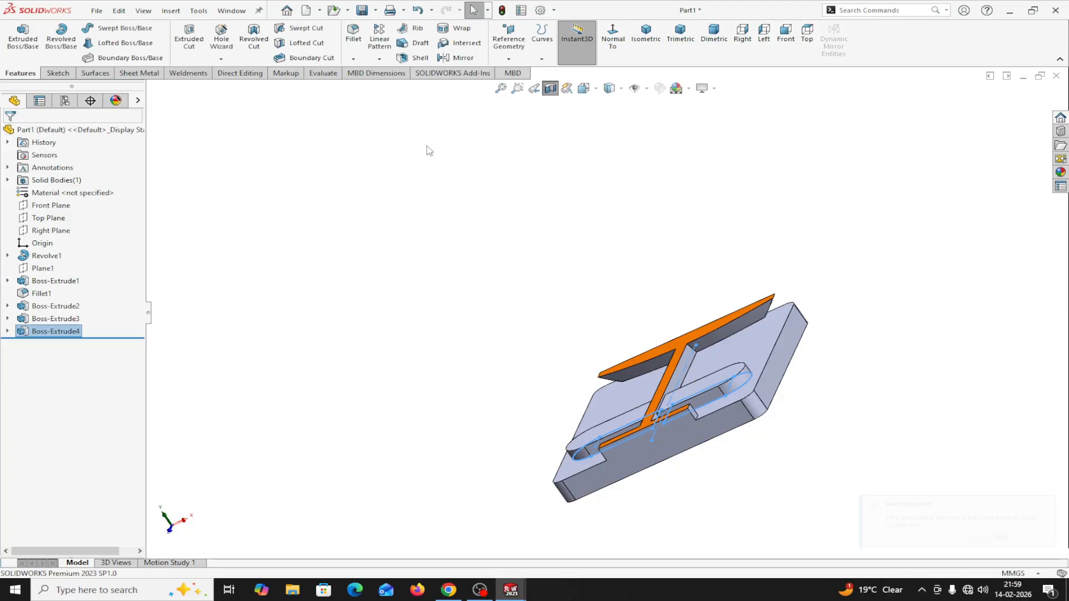
Step: Turn off the section view and orbit the full model to show both raised pads on the base plate
click(554, 91)
middle_drag(865, 410, 729, 474)
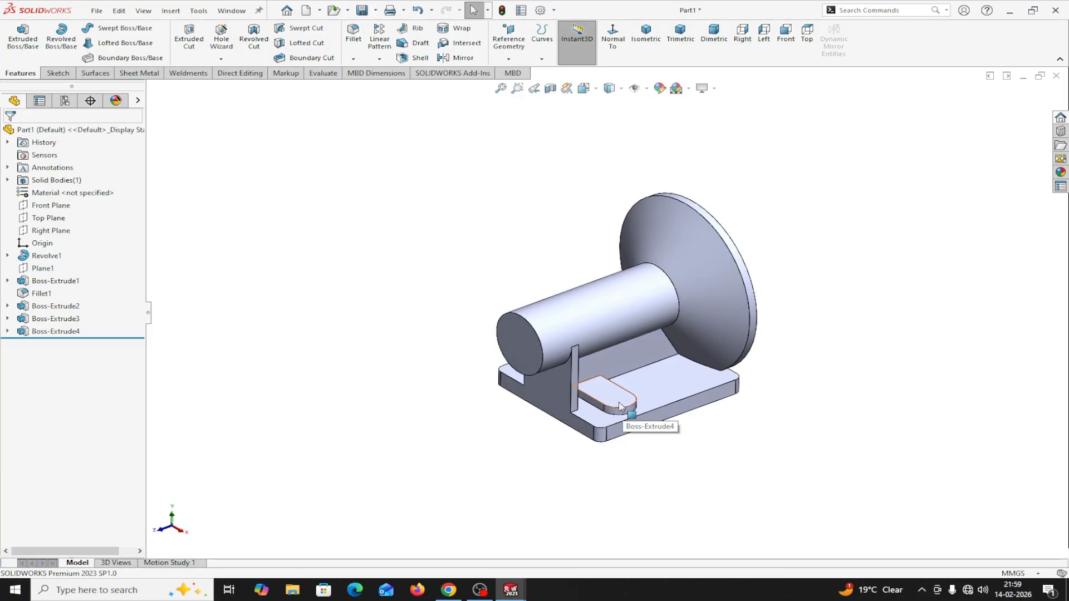
middle_drag(680, 442, 723, 491)
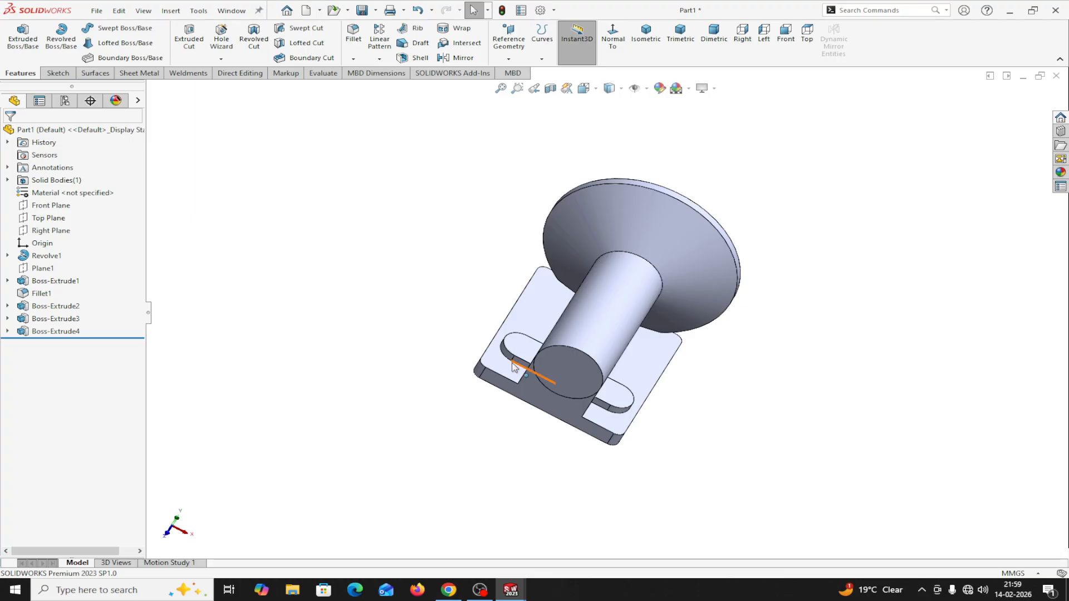
Step: Start a Hole Wizard hole using the ANSI Metric standard and the Drill sizes type
click(221, 59)
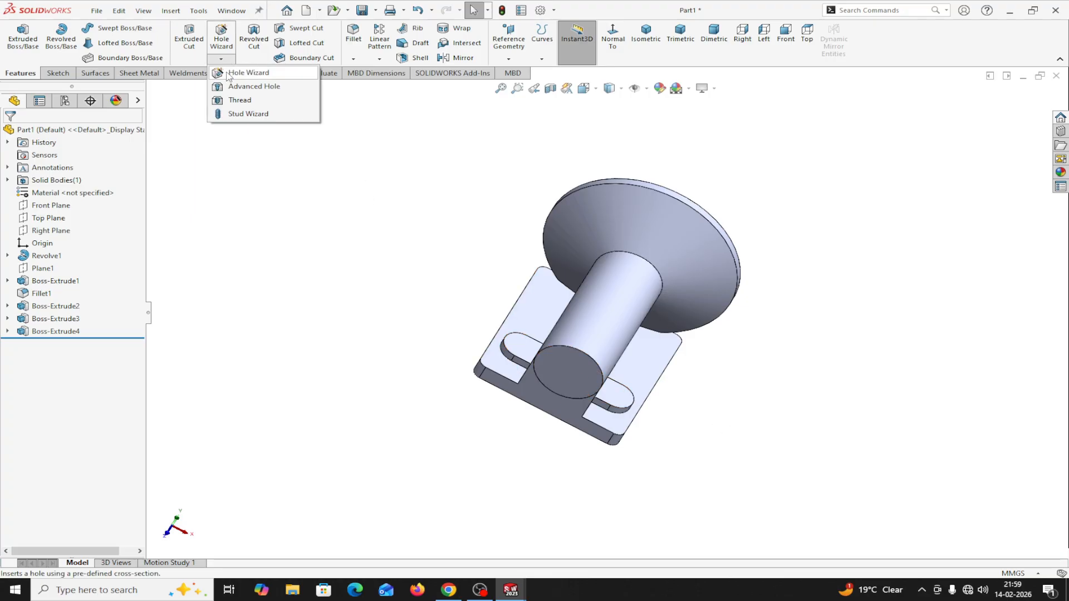
click(227, 74)
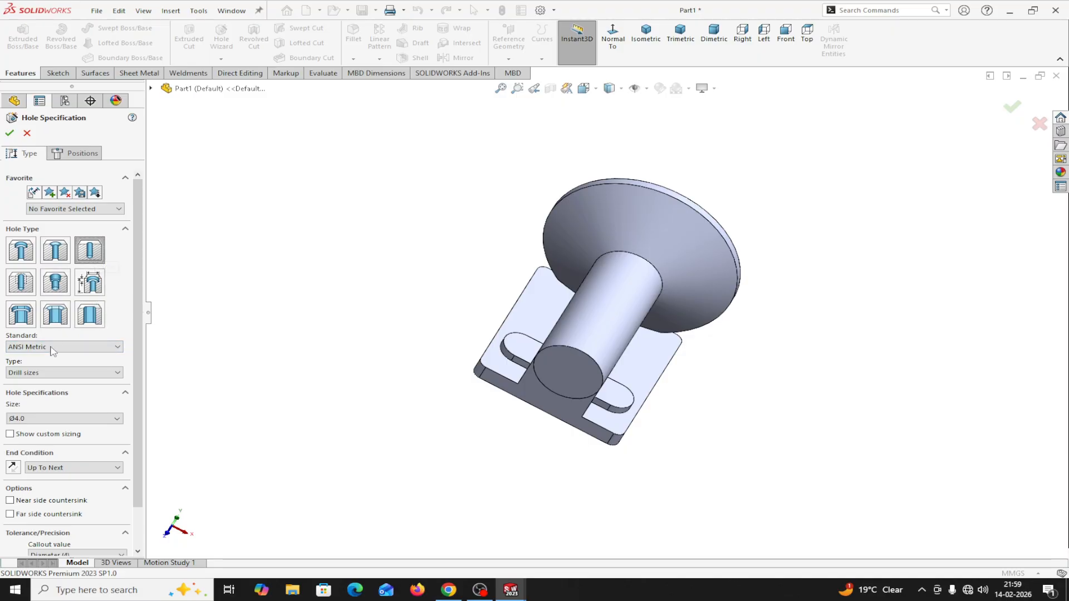
click(69, 347)
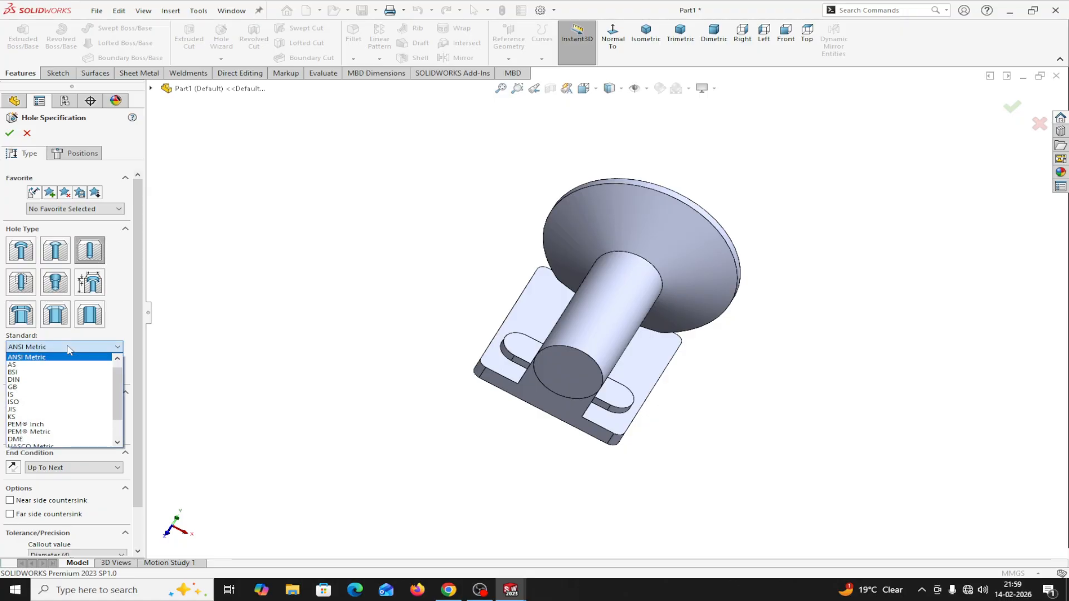
click(69, 348)
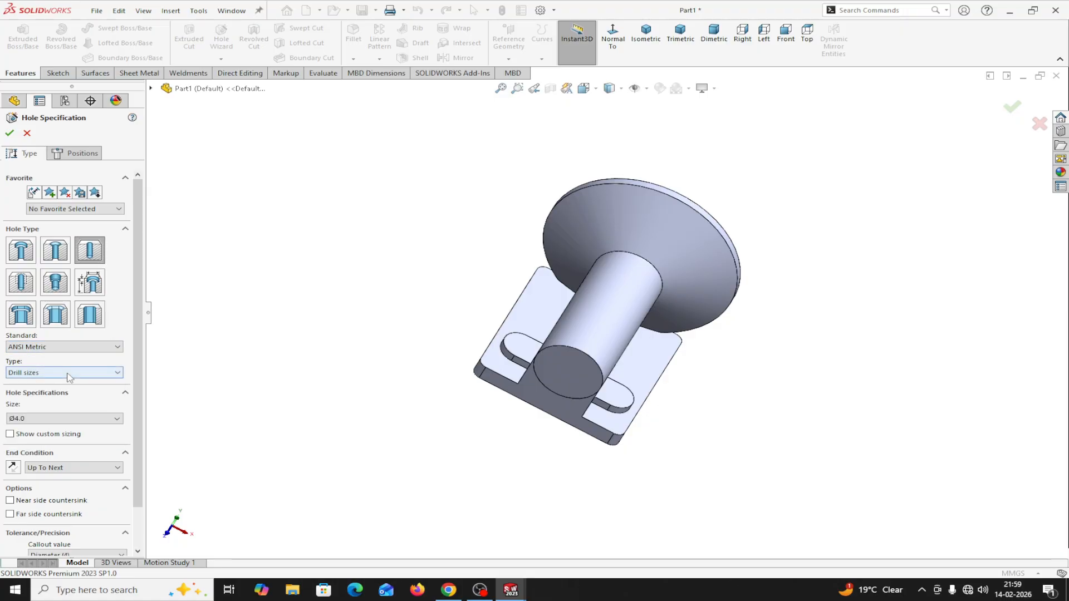
click(69, 373)
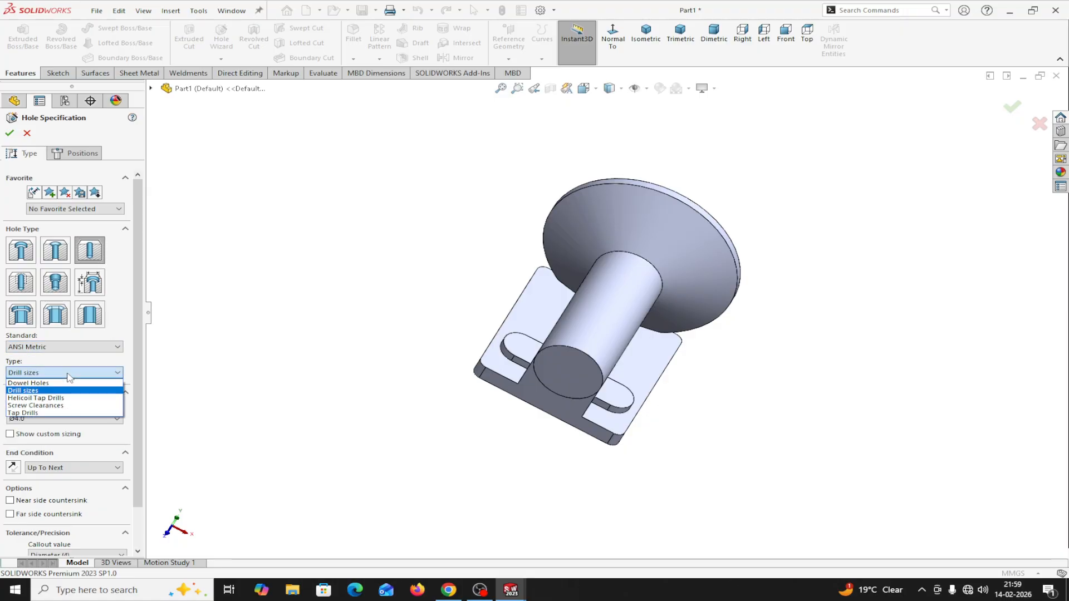
click(30, 392)
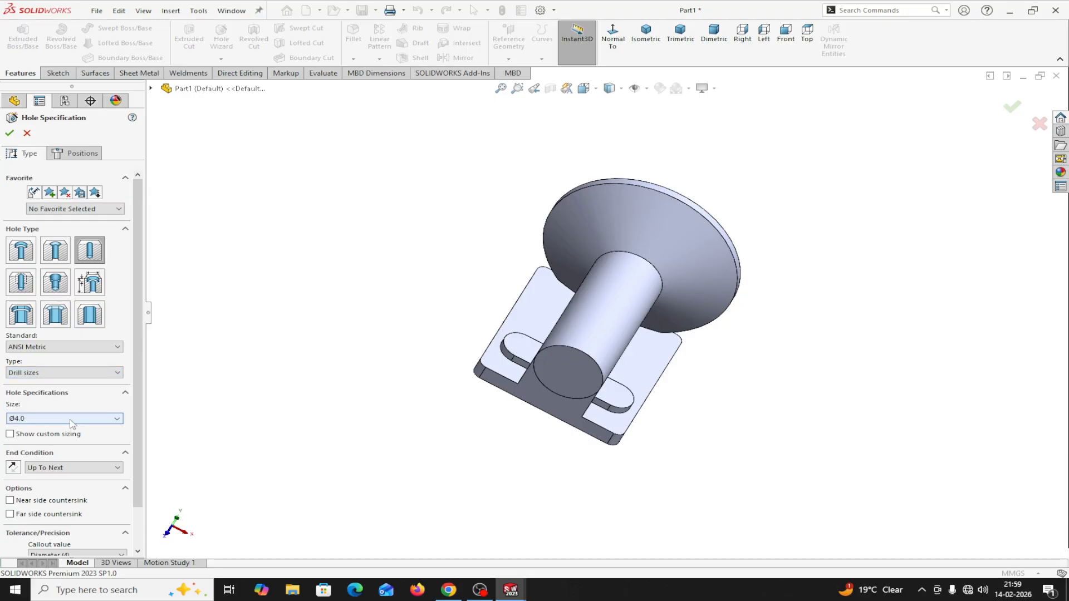
Step: Set the drilled hole's size to Ø8.0
click(71, 424)
scroll(62, 473, down, 5)
scroll(63, 476, down, 3)
scroll(63, 476, down, 4)
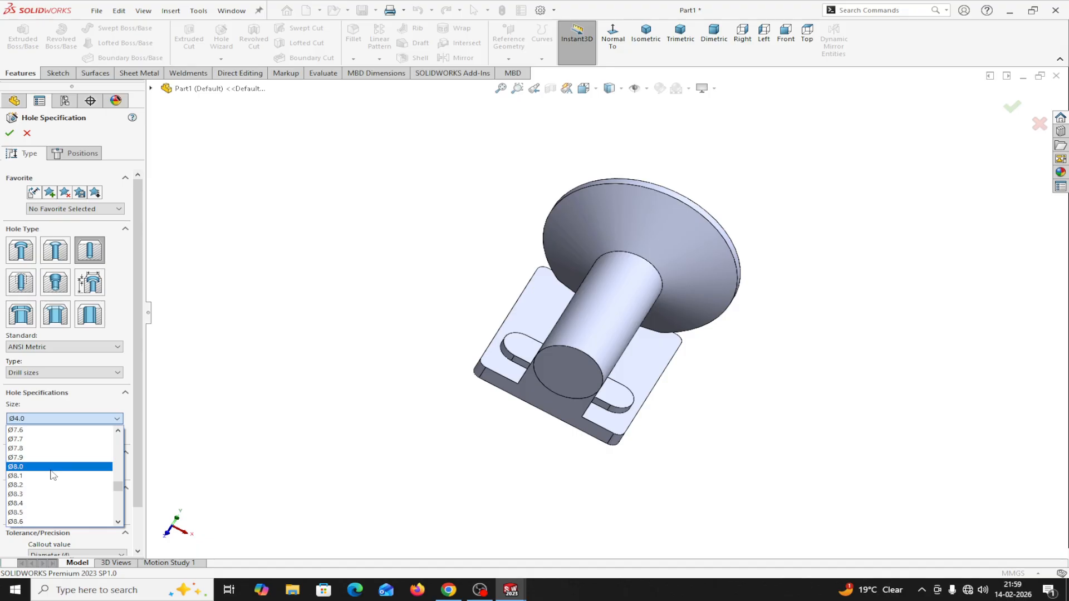
click(29, 467)
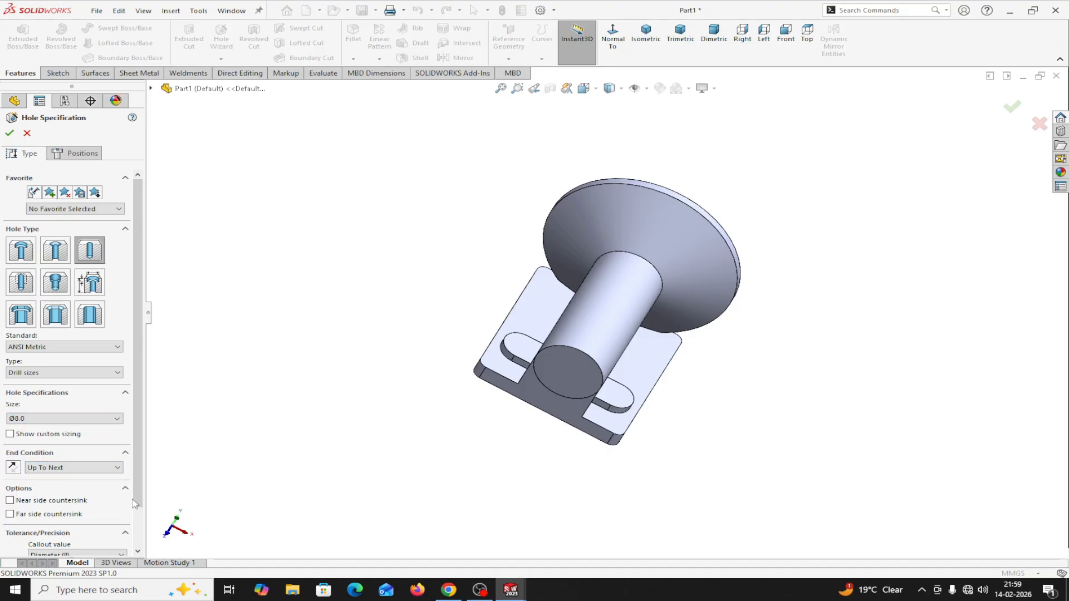
scroll(135, 485, down, 2)
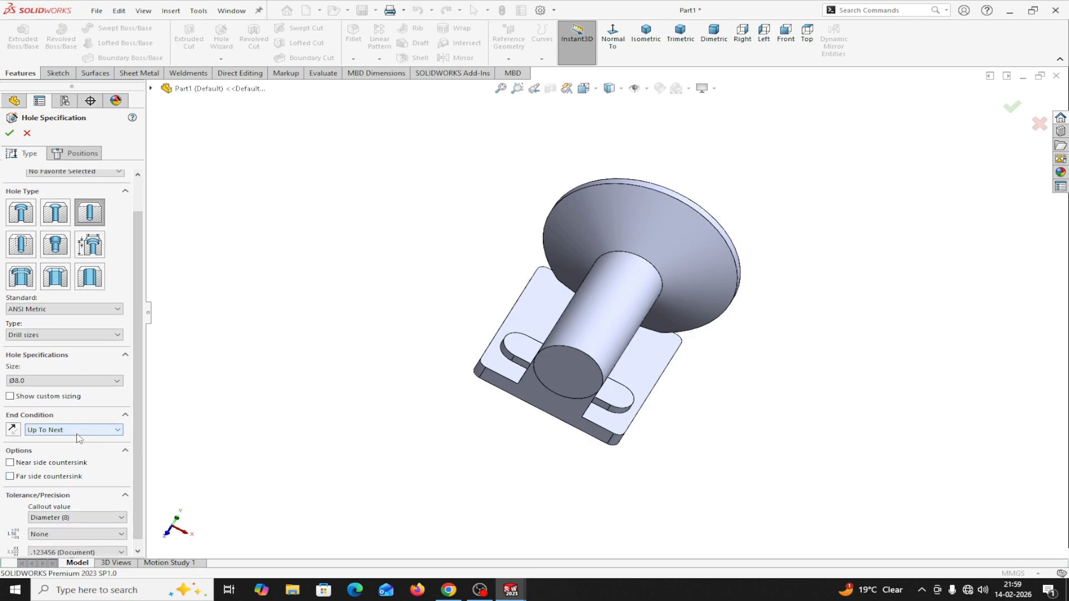
scroll(134, 462, up, 2)
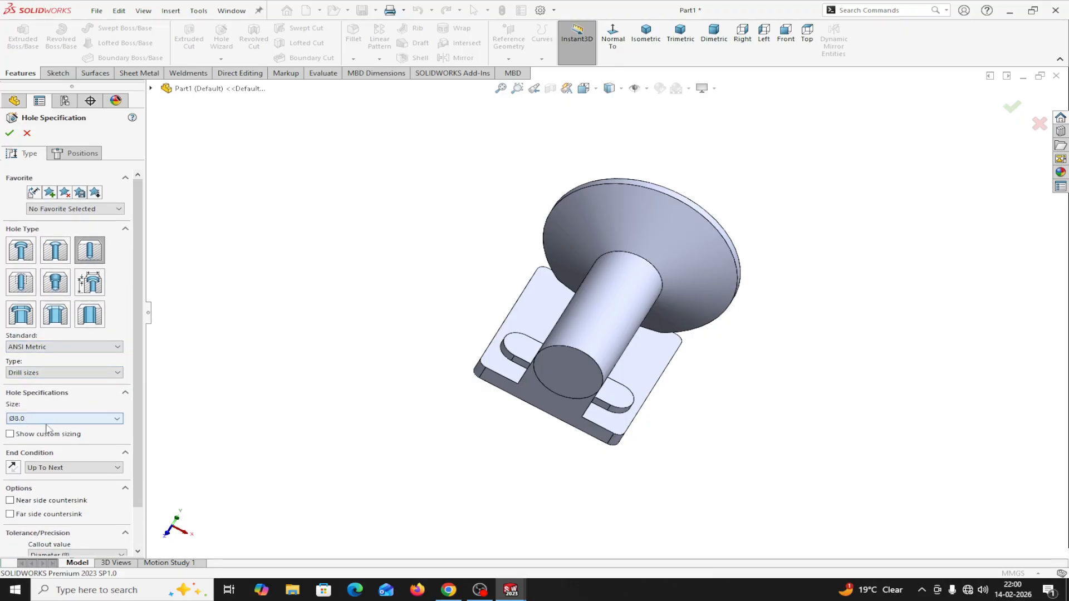
click(117, 420)
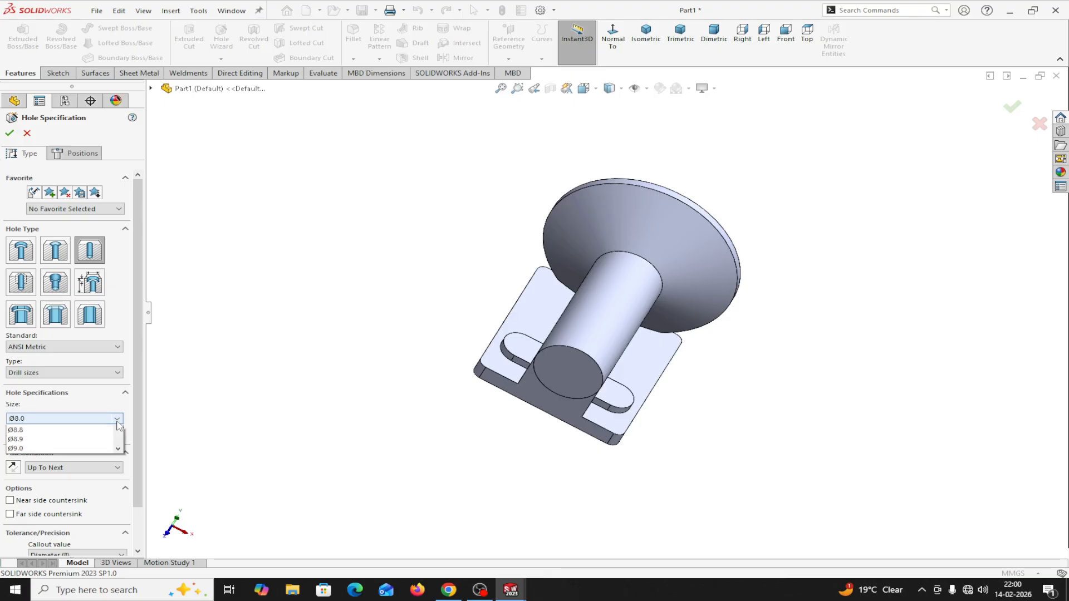
click(136, 423)
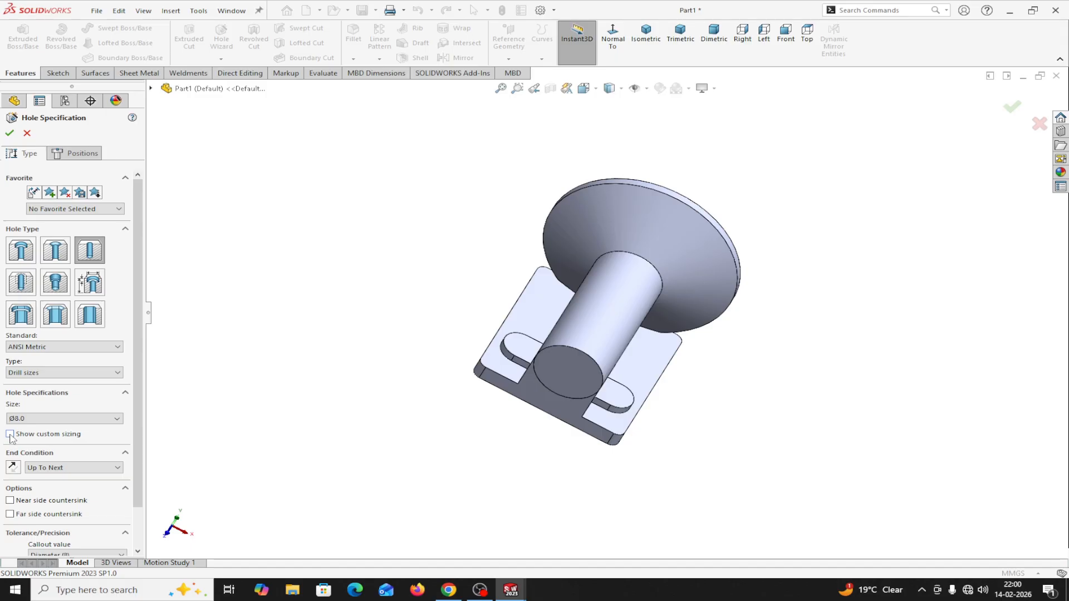
Step: Place the holes at the end-arc centers of both raised pads and finish the hole feature
click(89, 158)
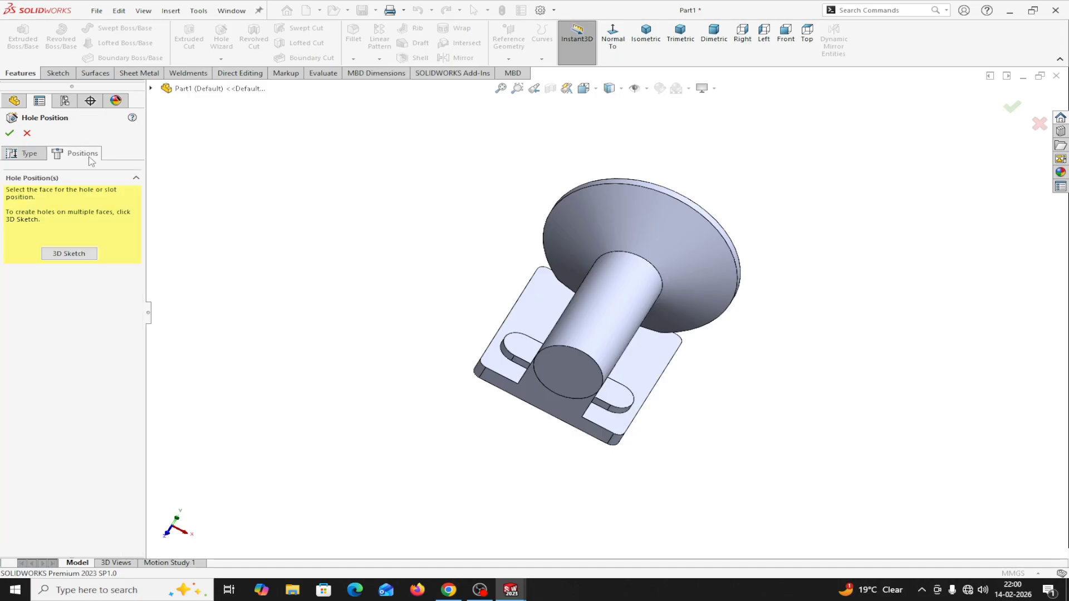
click(612, 394)
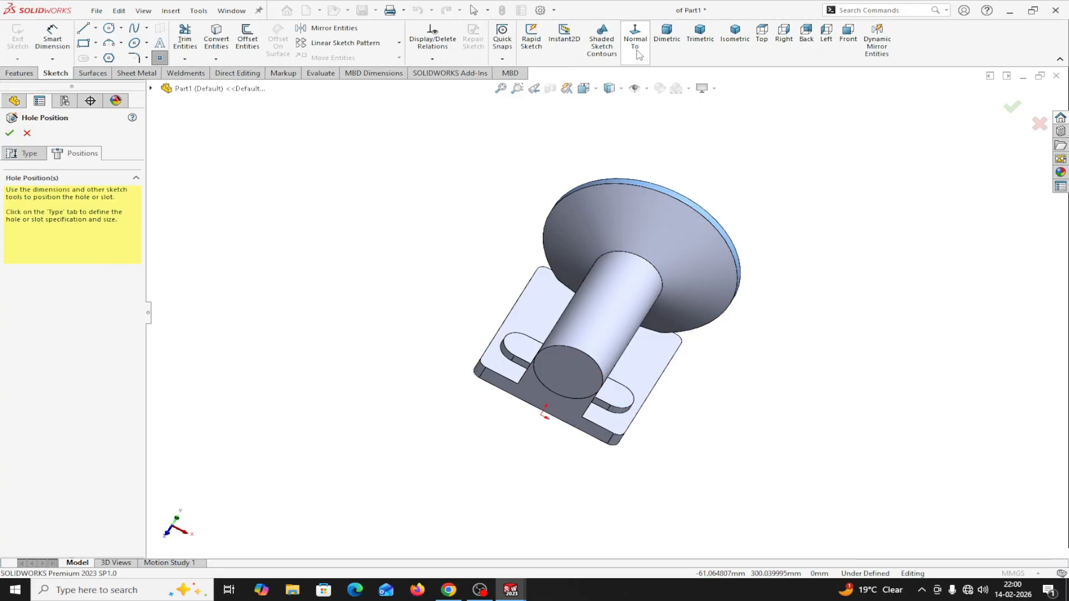
click(636, 39)
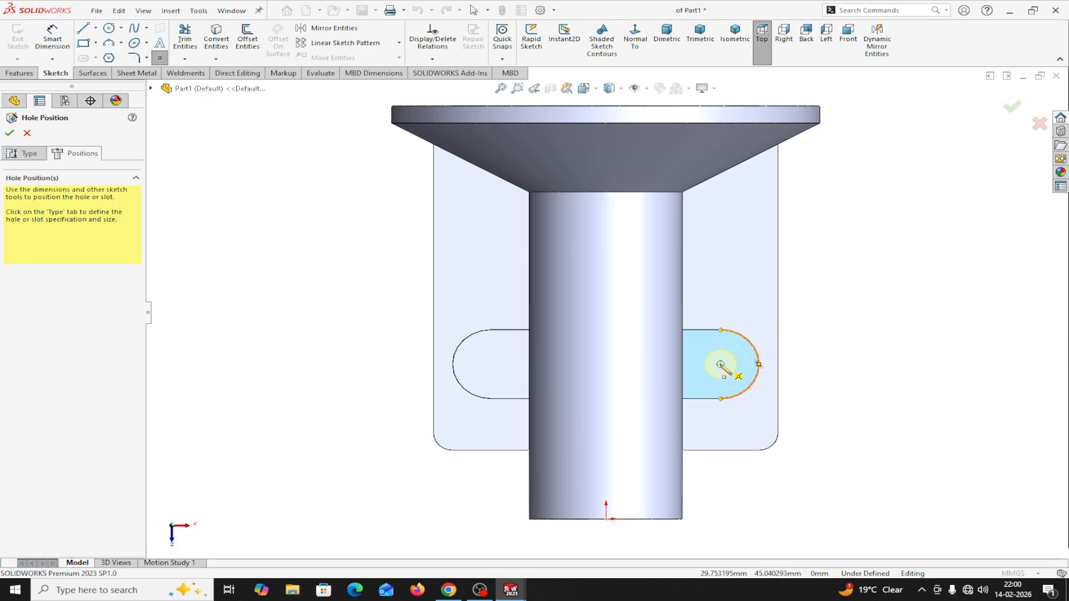
click(720, 364)
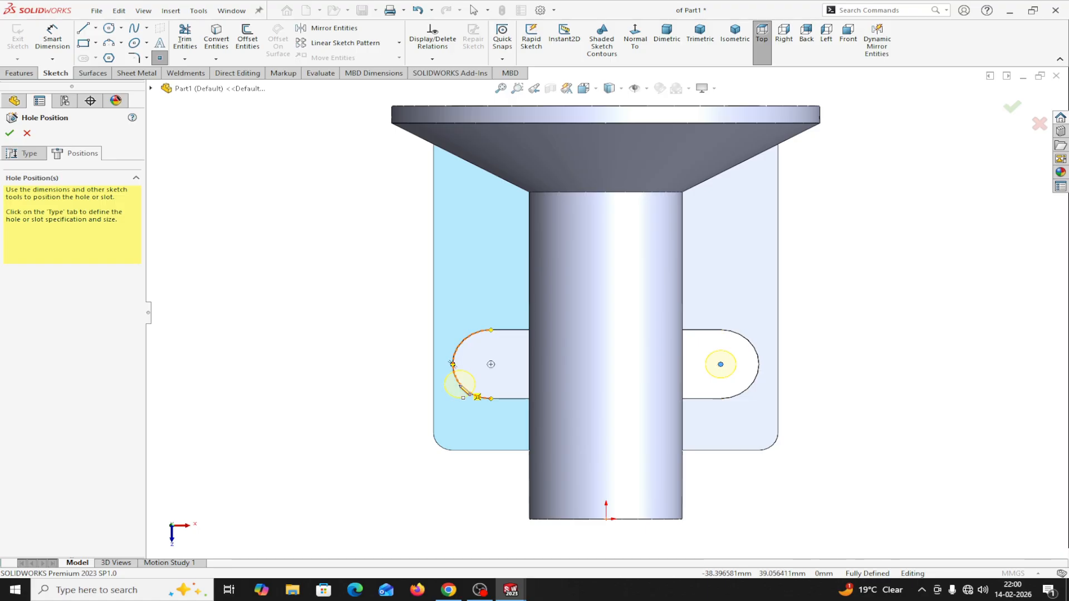
click(491, 365)
click(10, 133)
Step: Start a sketch on the base plate's underside and draw a vertical centerline from the origin to the plate's far edge
middle_drag(947, 503, 824, 336)
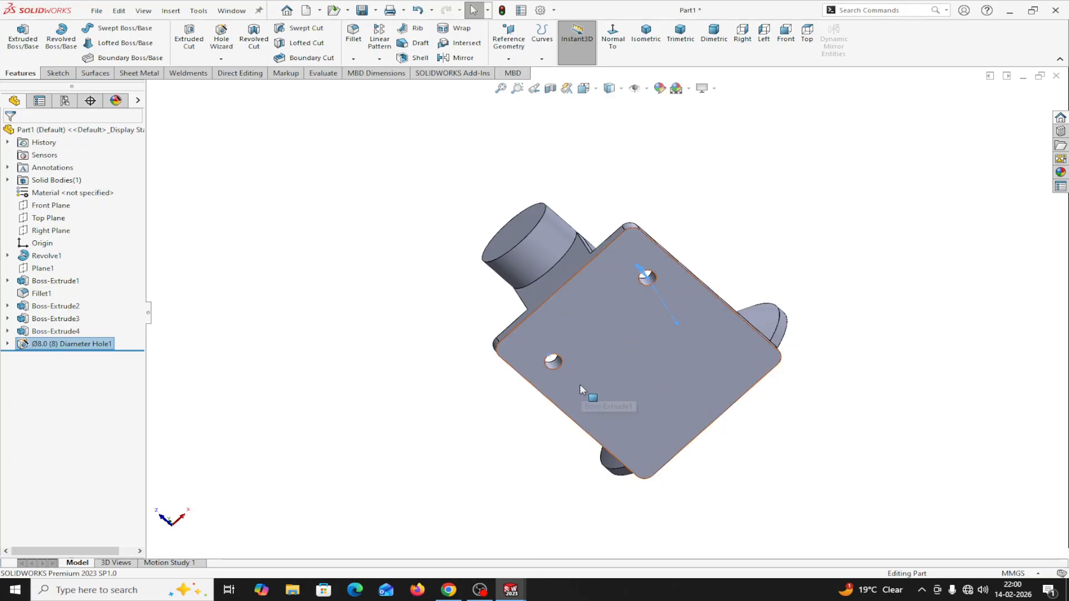
click(624, 361)
click(680, 327)
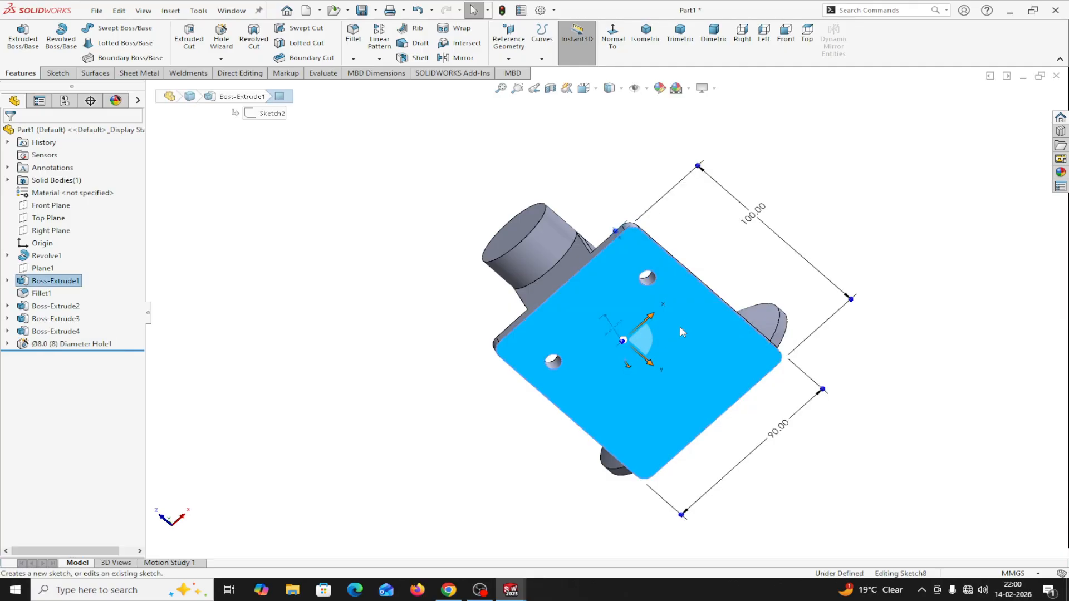
click(637, 51)
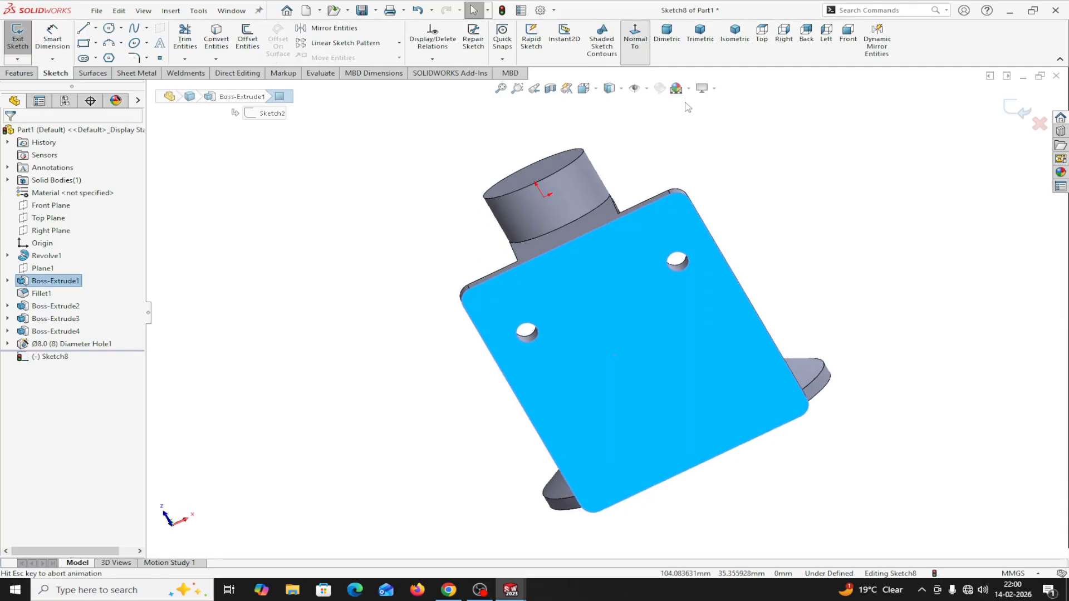
click(96, 29)
click(108, 48)
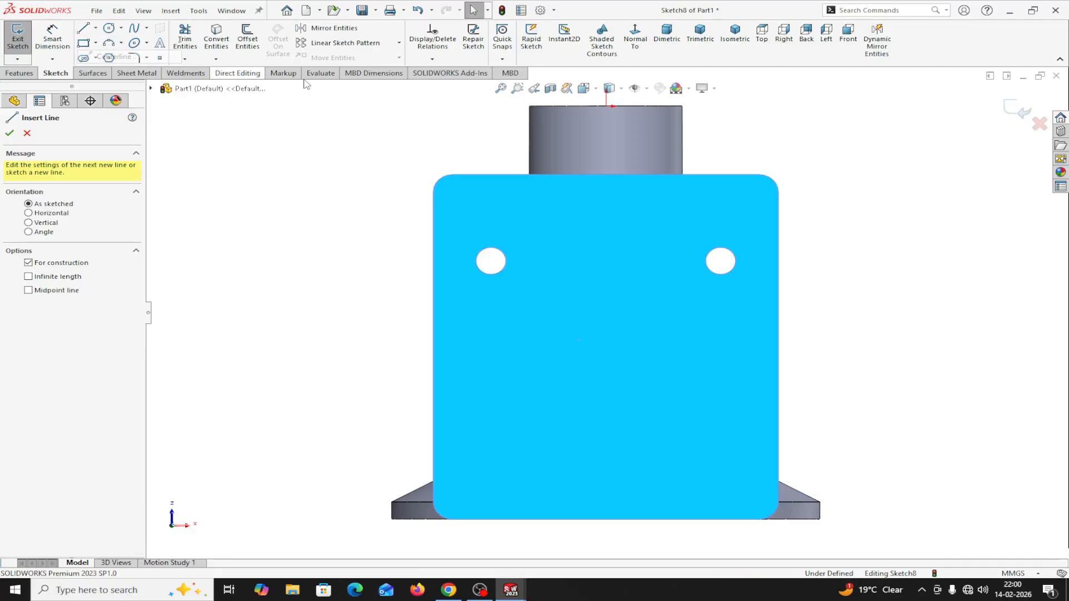
click(606, 106)
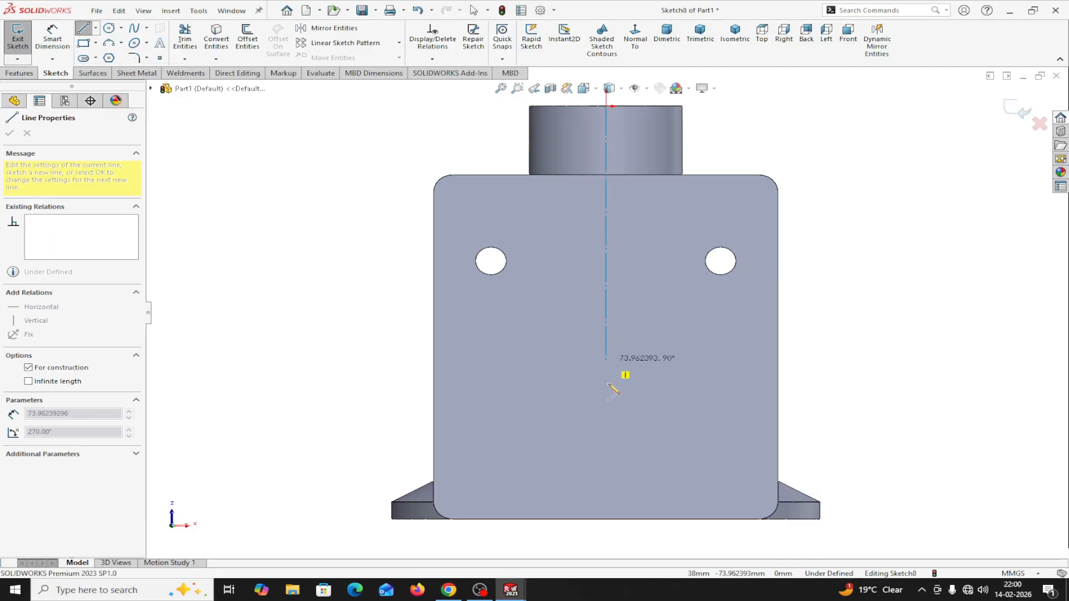
click(607, 520)
right_click(608, 524)
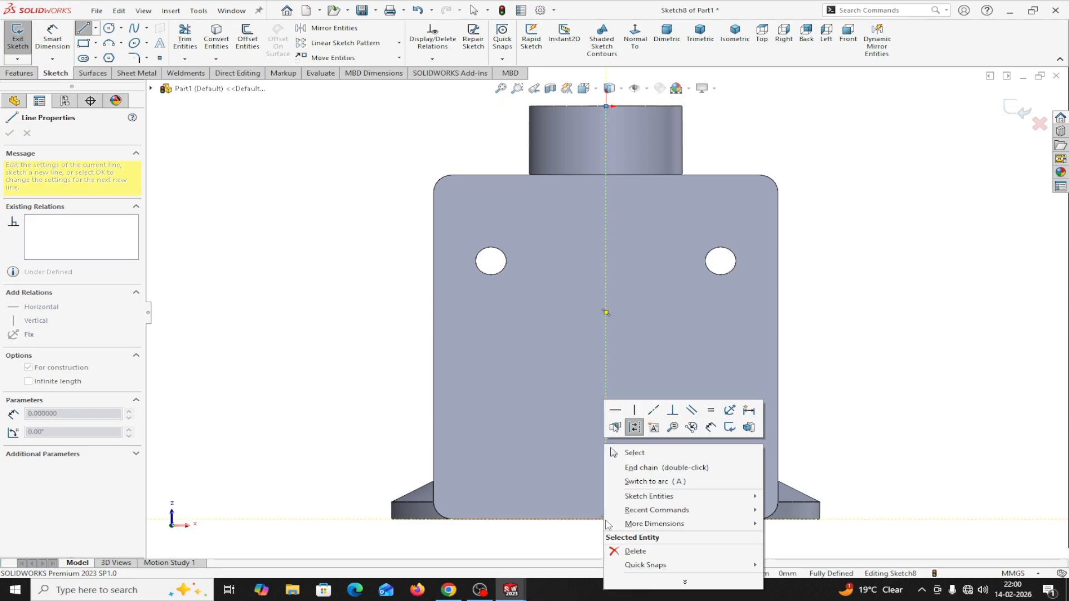
click(635, 453)
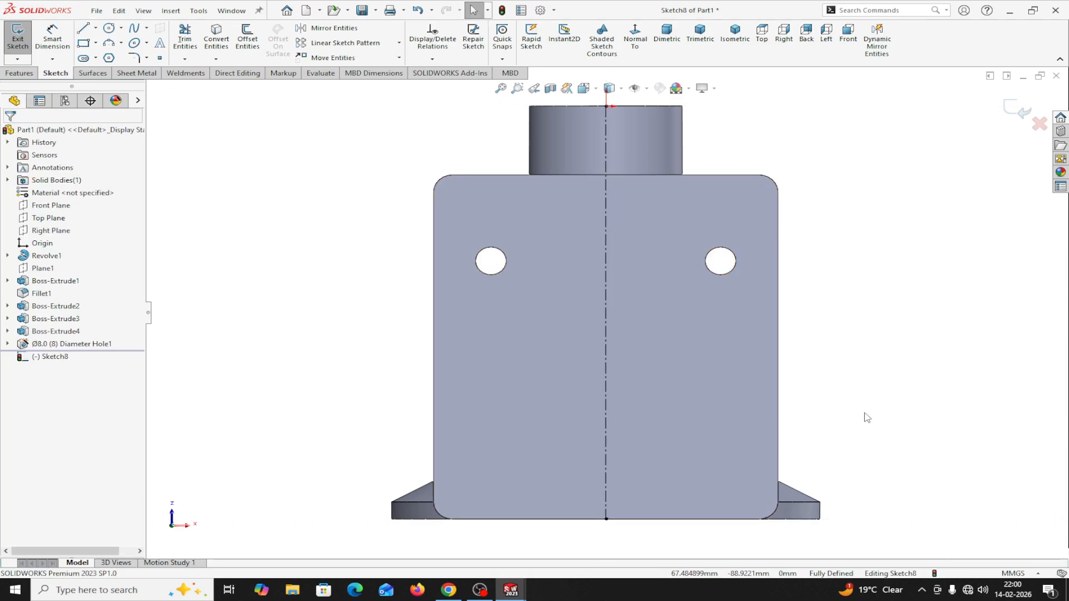
Step: Sketch a corner rectangle about 72 mm wide and 73 mm high across the centerline on the base plate's underside
click(84, 44)
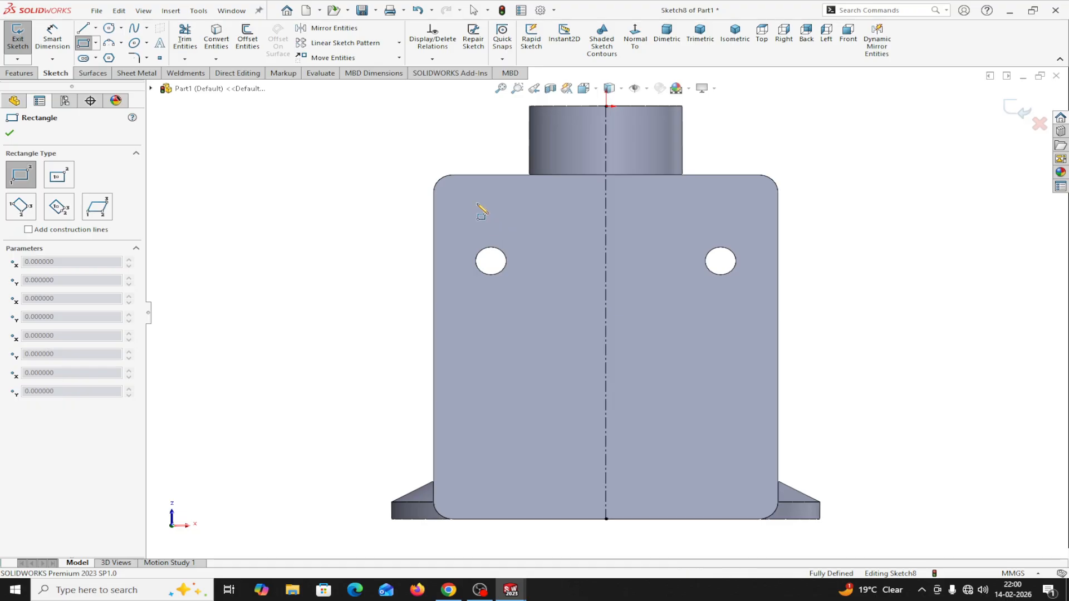
click(475, 201)
click(749, 452)
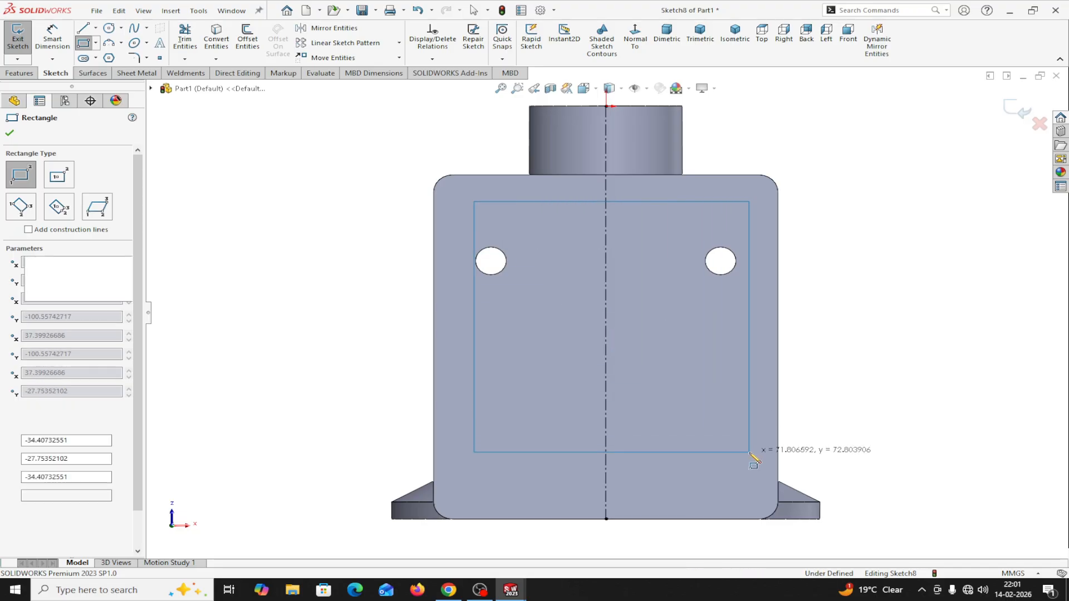
right_click(750, 452)
click(779, 461)
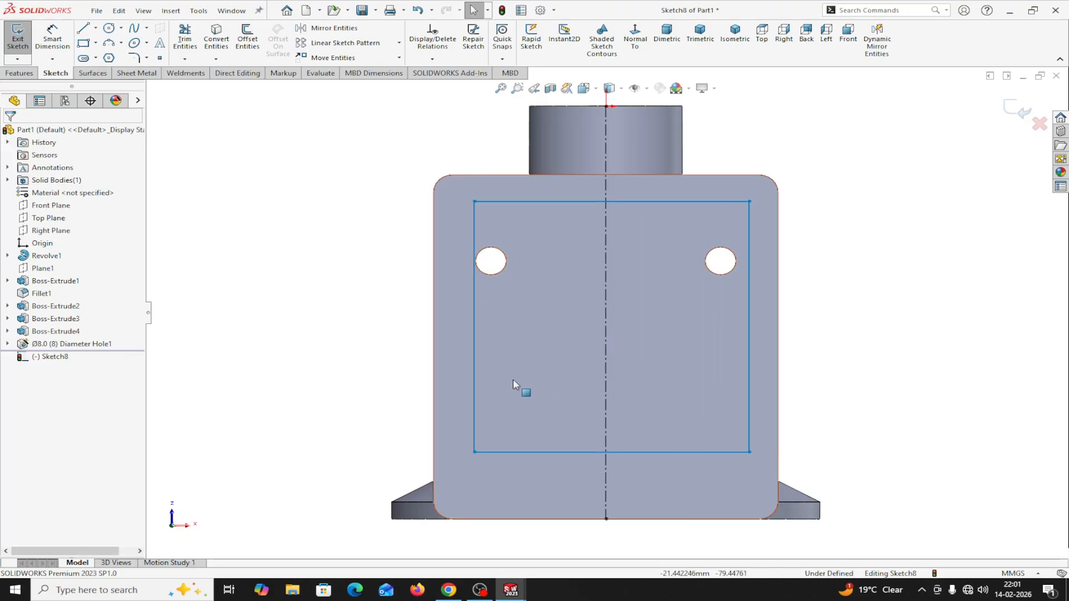
Step: Make the rectangle's two vertical sides symmetric about the centerline
click(477, 379)
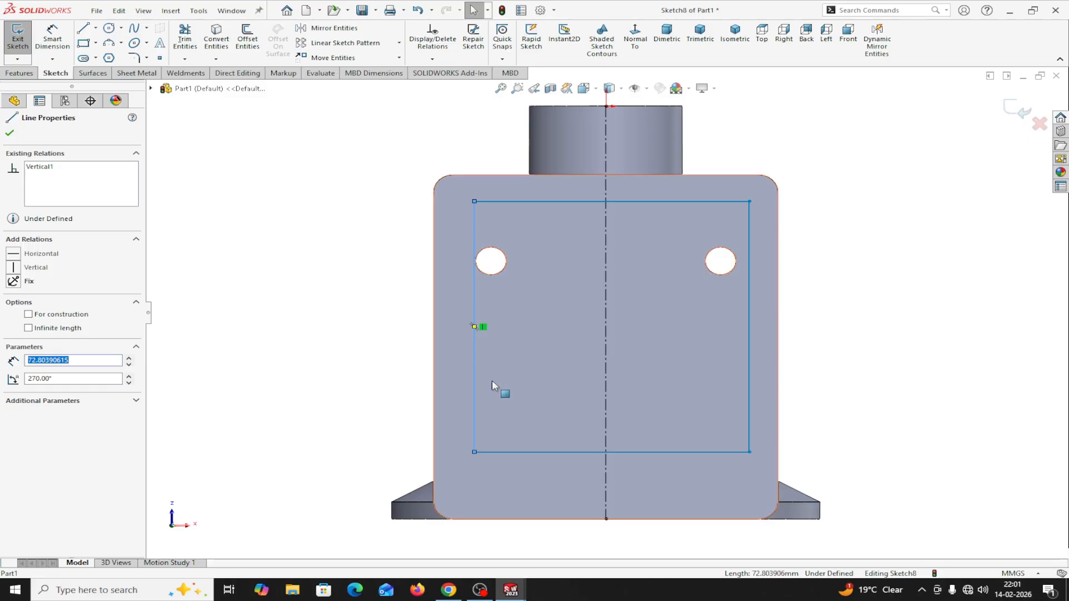
ctrl+click(607, 389)
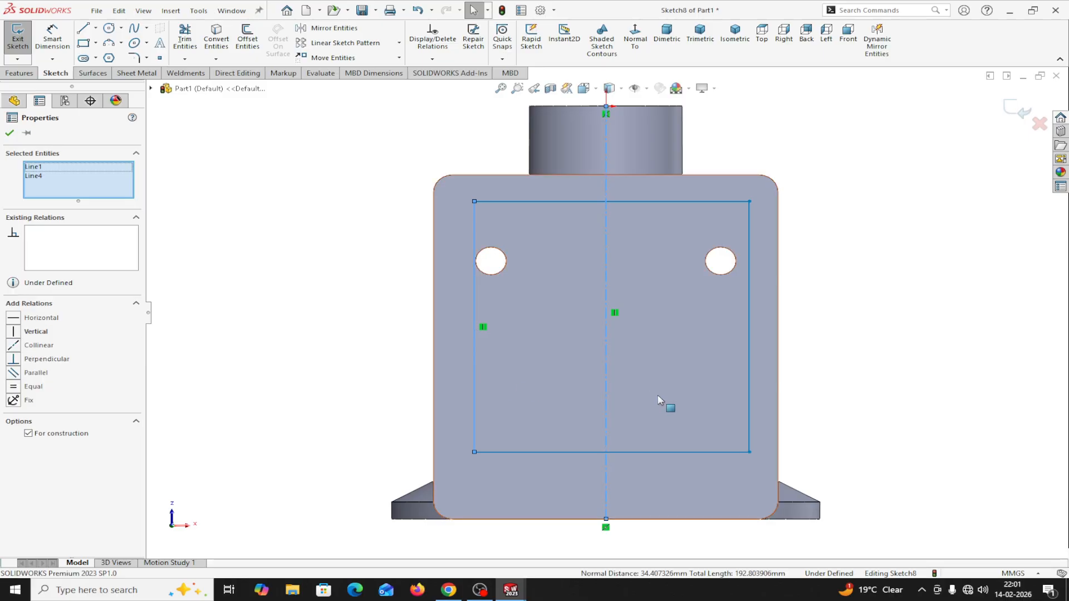
ctrl+click(750, 404)
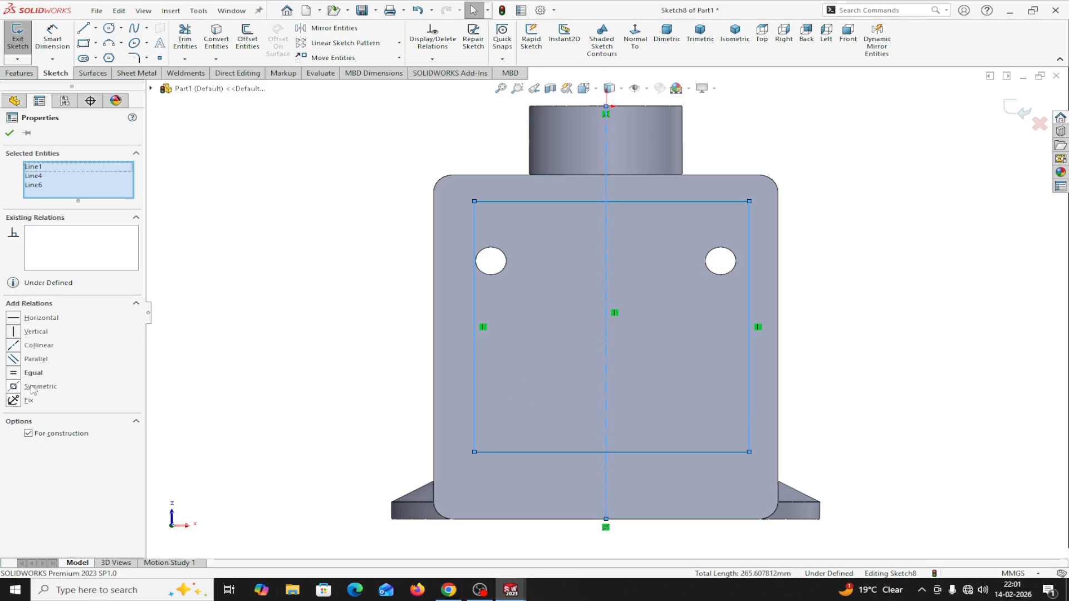
click(20, 388)
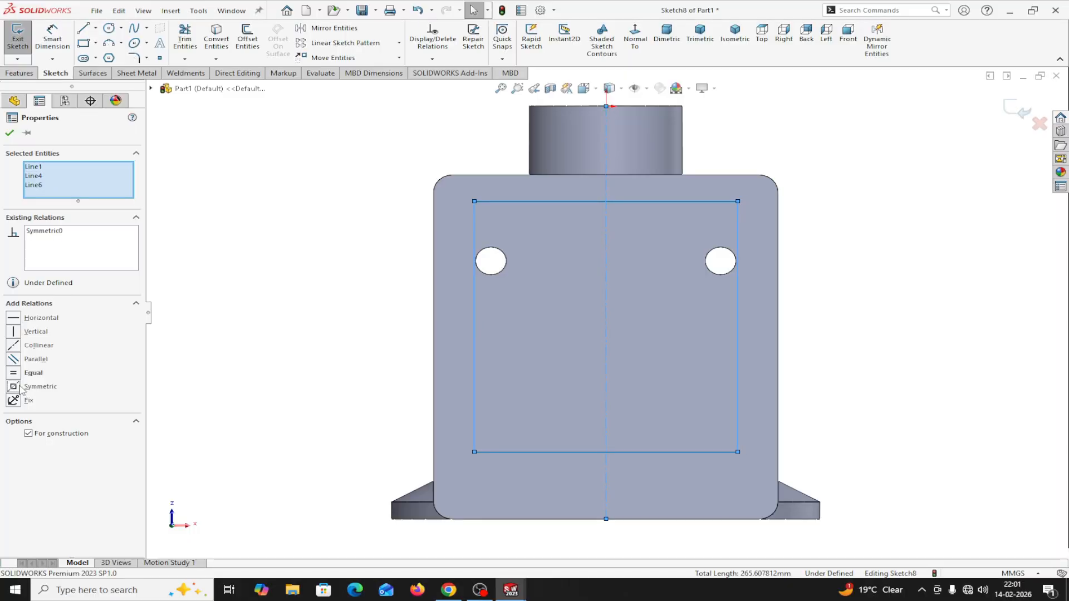
Step: Dimension the rectangle's top line 5 mm from the plate's top edge
click(10, 135)
click(52, 35)
click(707, 176)
click(707, 201)
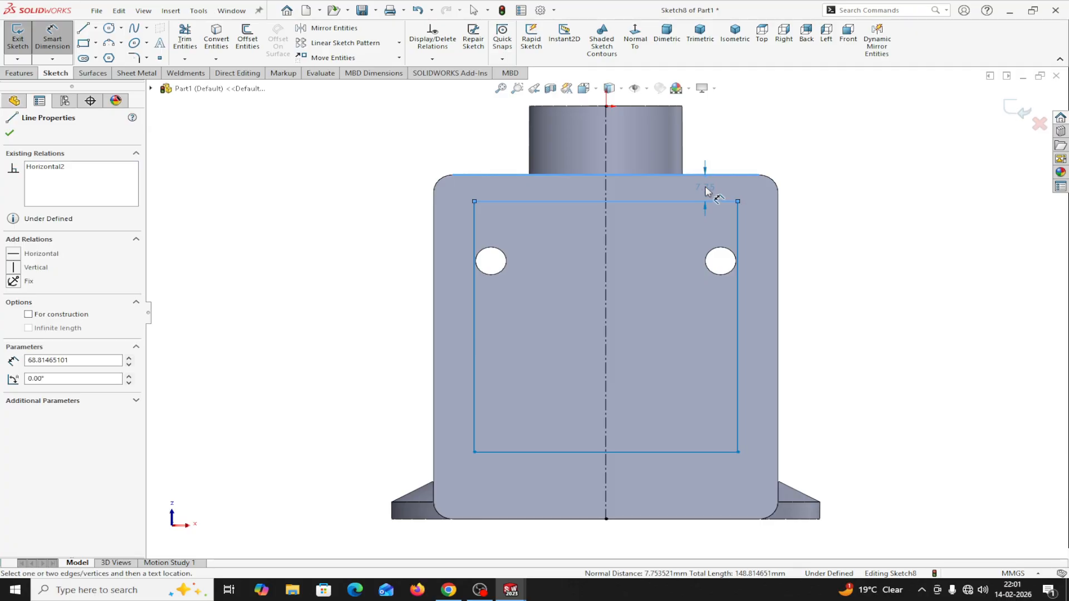
click(704, 187)
text(5)
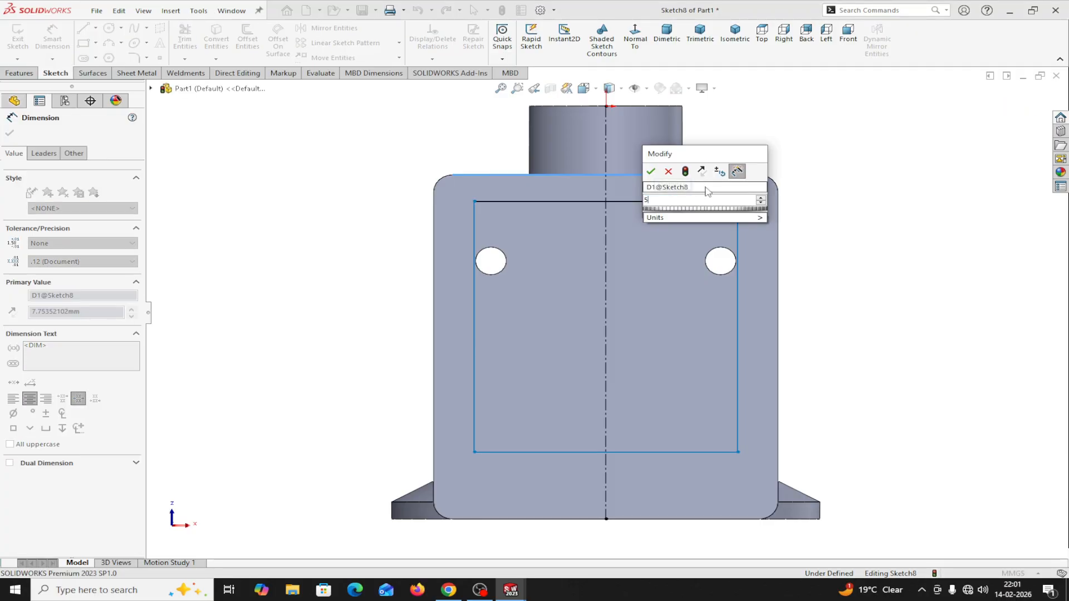
click(650, 171)
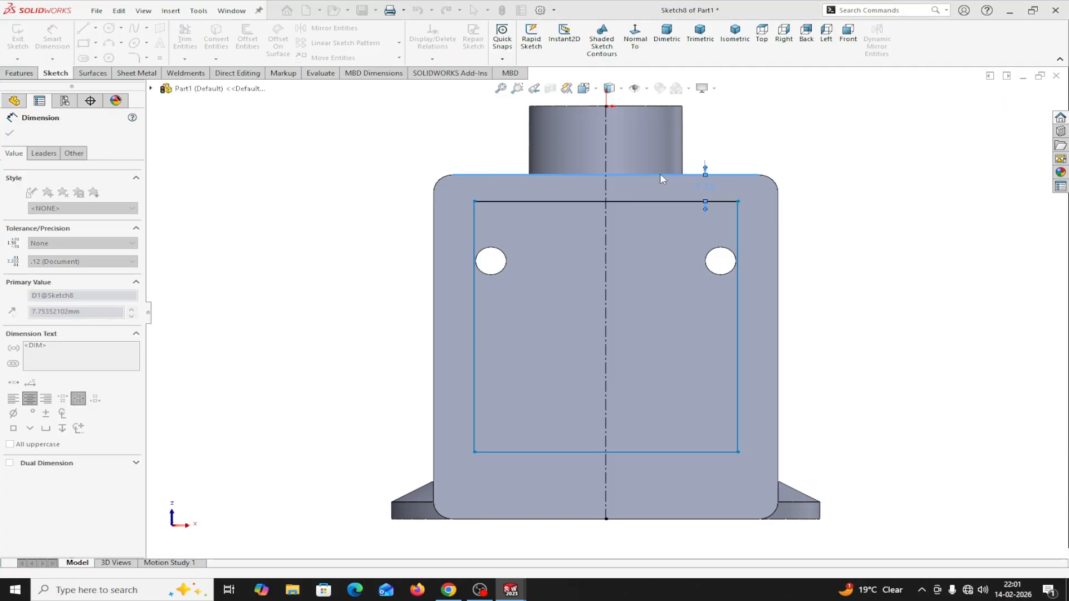
Step: Dimension the rectangle's right line 5 mm from the plate's right edge
click(739, 354)
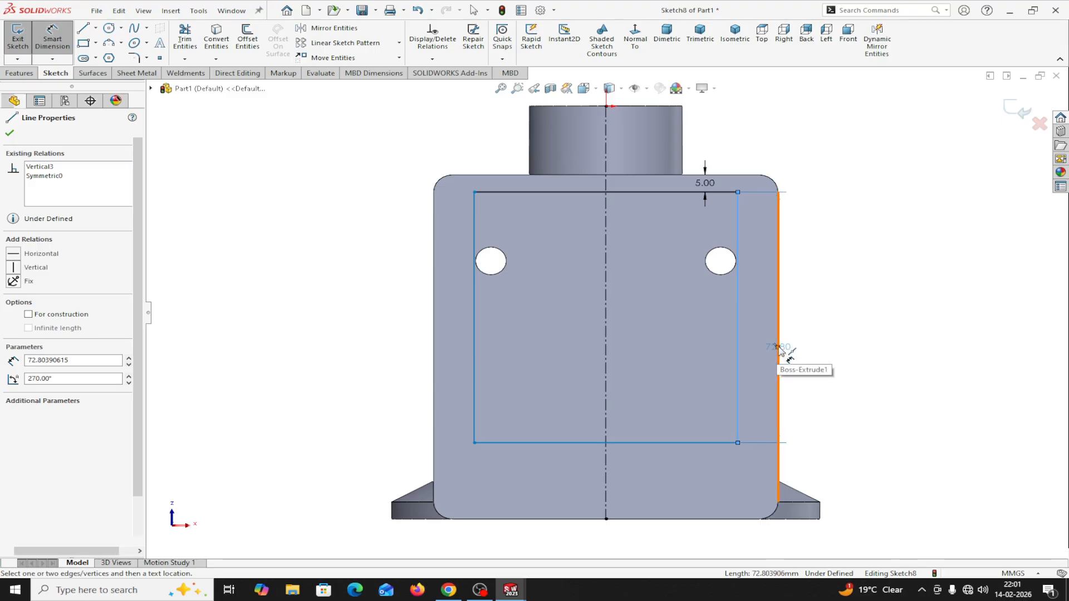
click(778, 348)
click(802, 368)
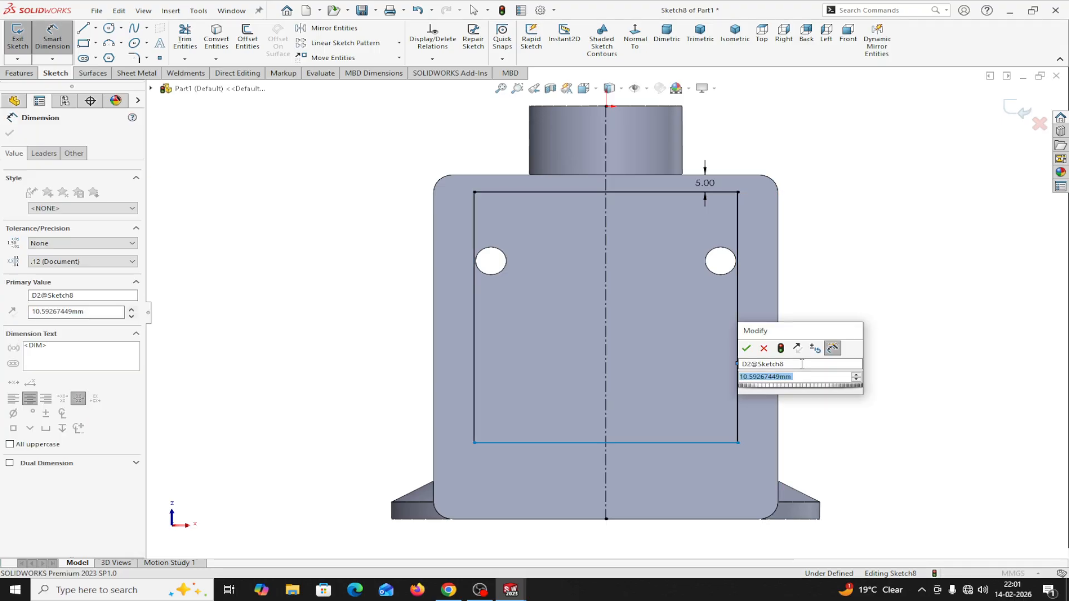
text(5)
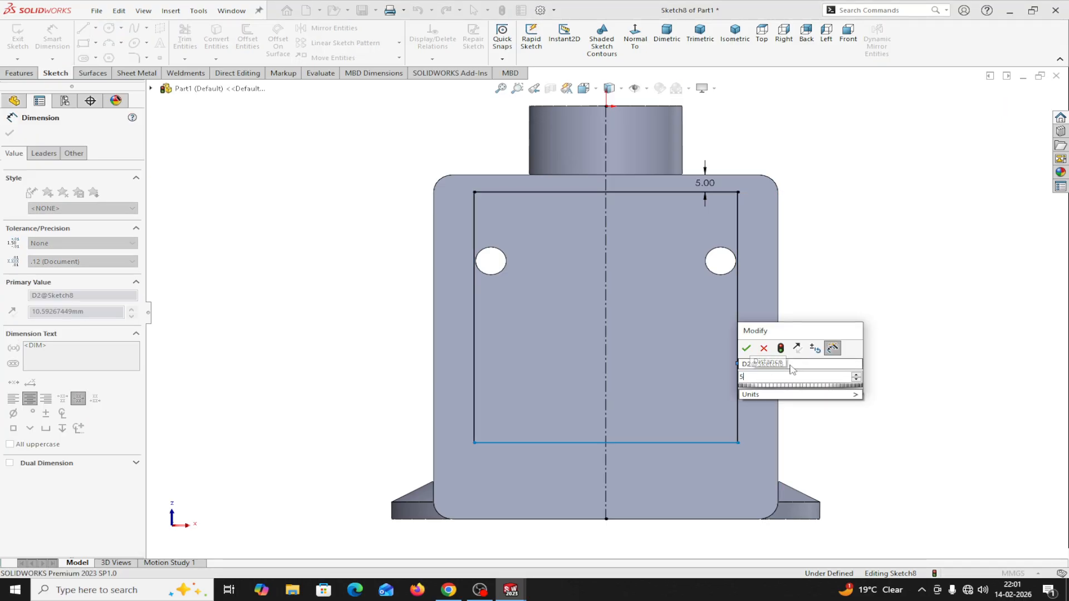
click(746, 349)
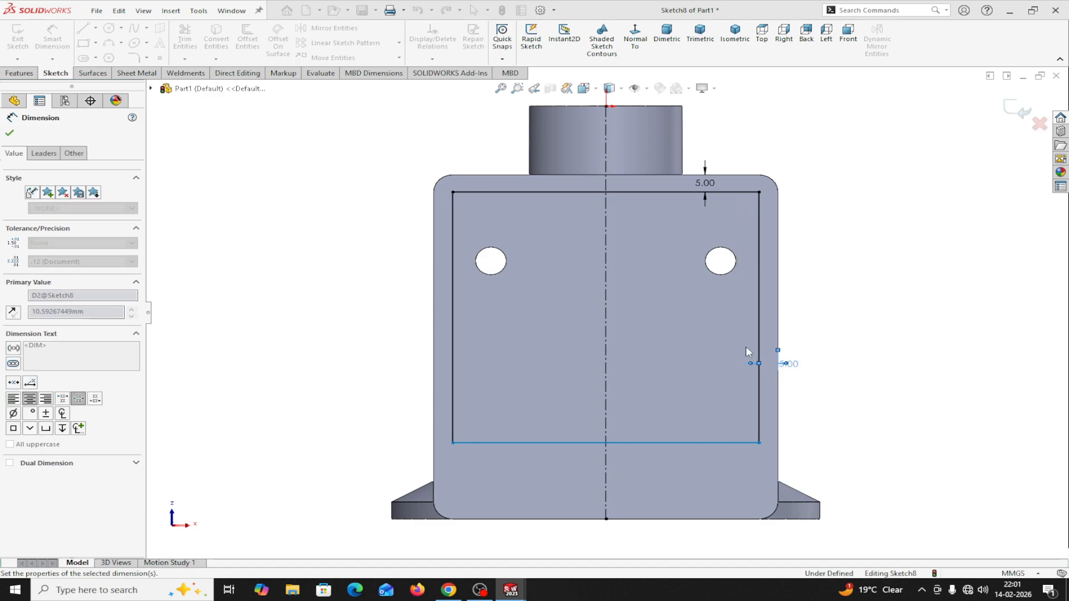
Step: Dimension the rectangle's bottom line 5 mm from the plate's bottom edge
click(701, 443)
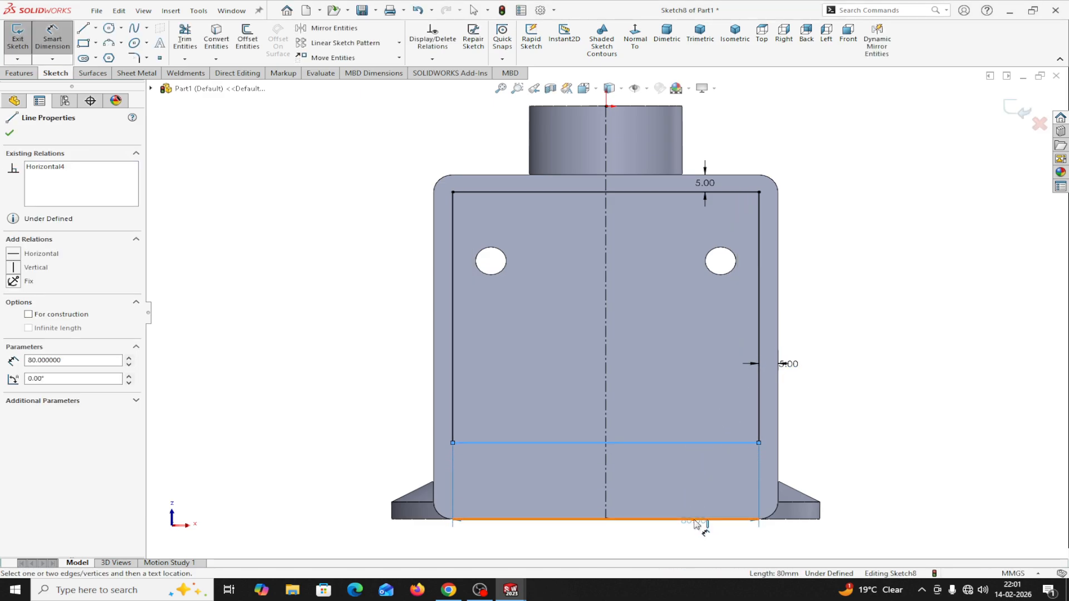
click(695, 520)
click(822, 483)
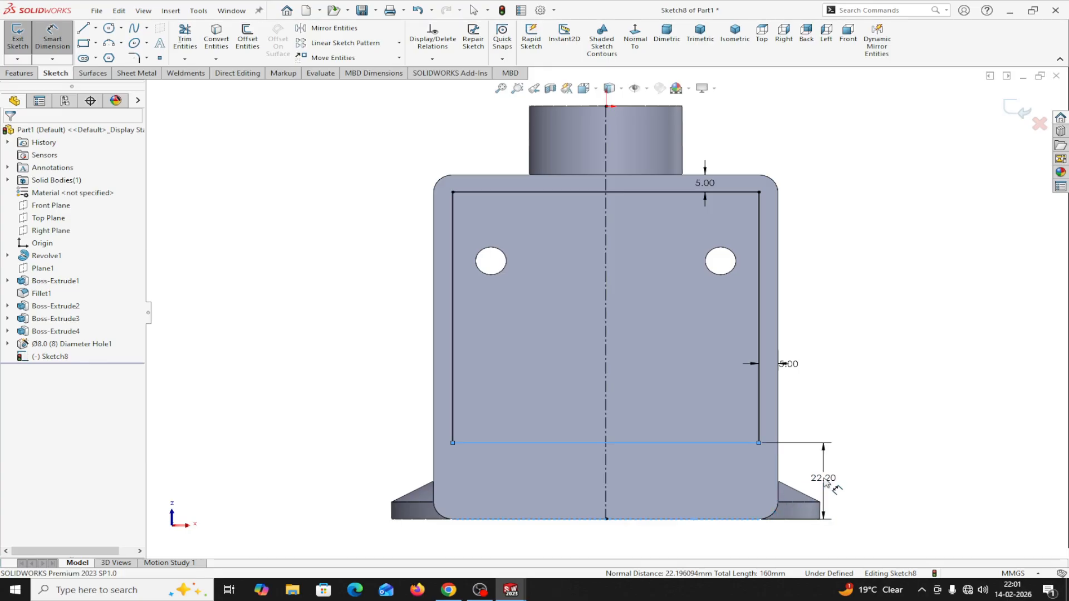
text(5)
click(770, 462)
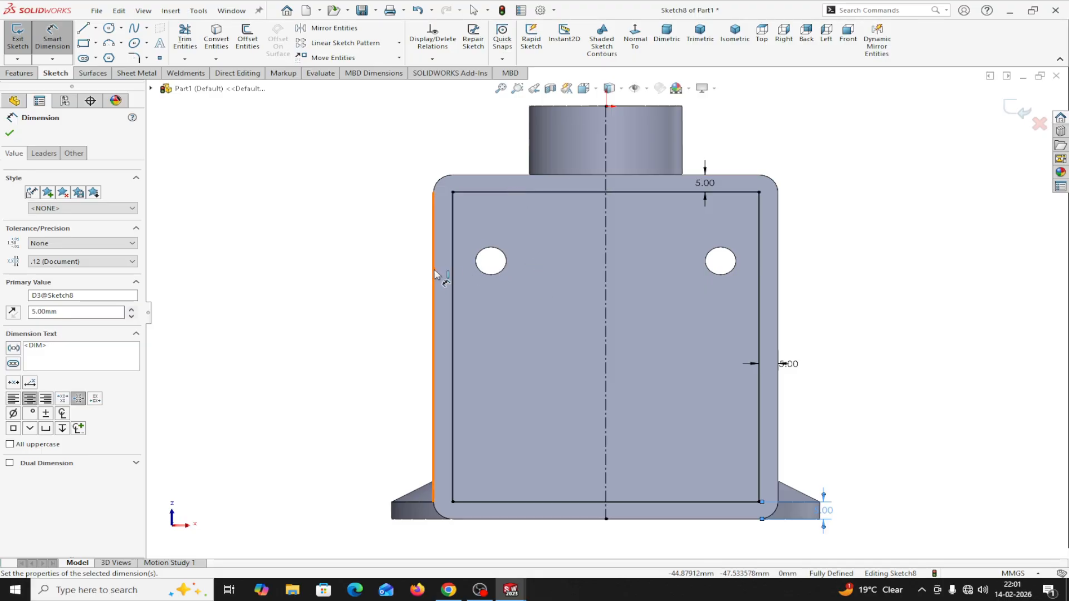
Step: Add a driven dimension between the rectangle's left line and the plate's left edge, and finish dimensioning
click(436, 299)
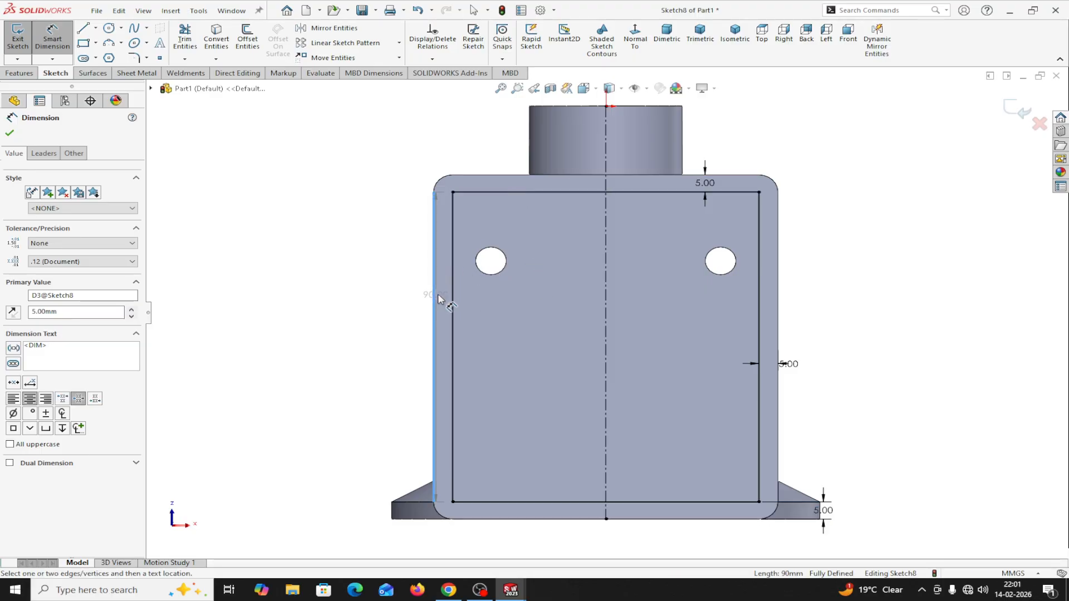
click(453, 299)
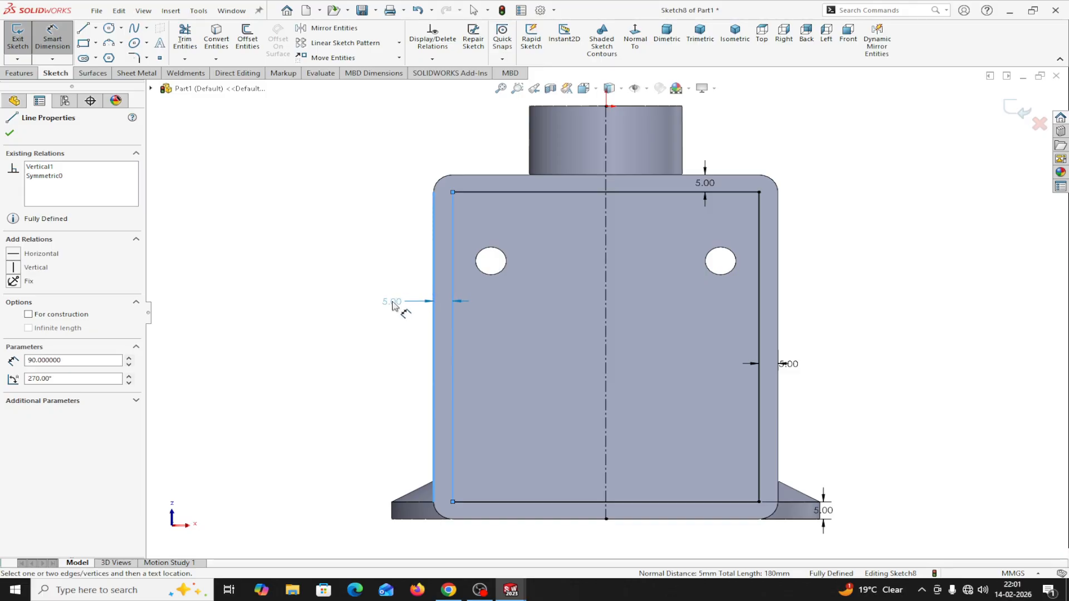
click(393, 305)
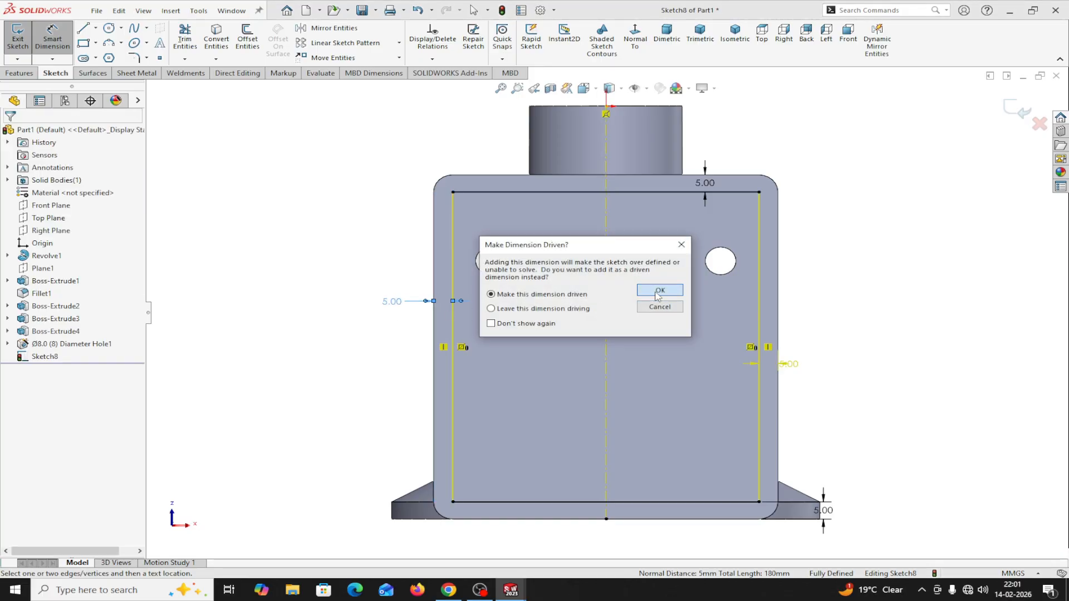
click(659, 291)
click(9, 134)
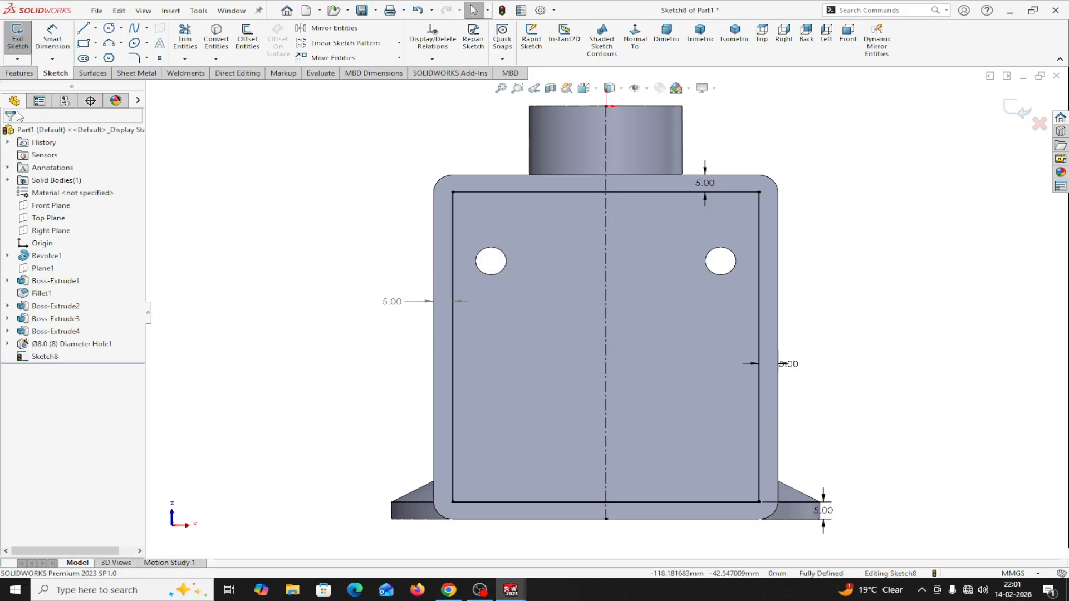
Step: Cut the rectangle into the base plate as a blind Extruded Cut 4 mm deep
click(20, 73)
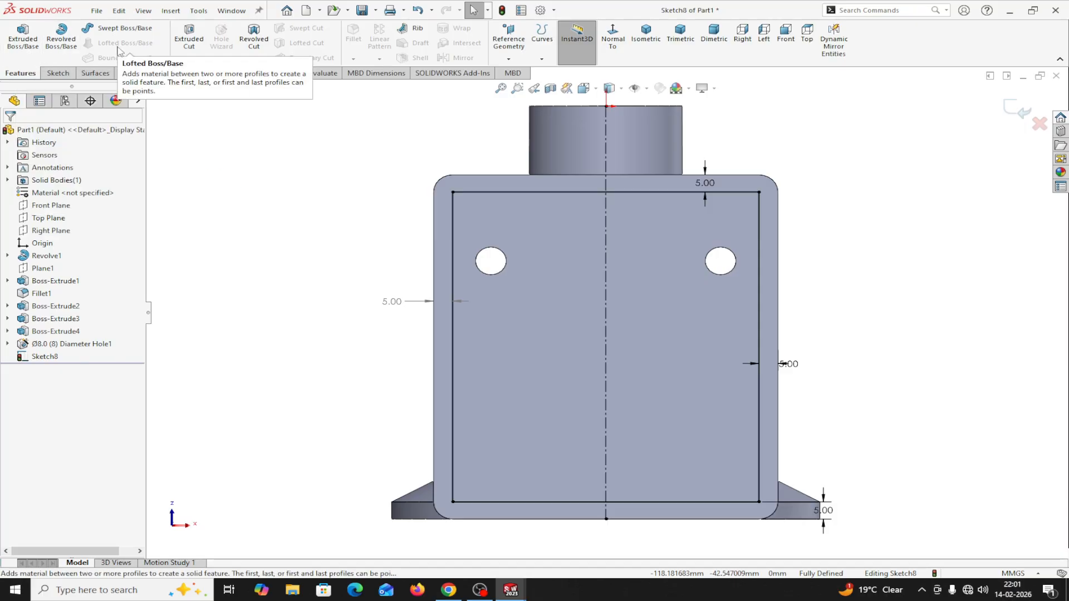
click(188, 36)
middle_drag(251, 236, 501, 359)
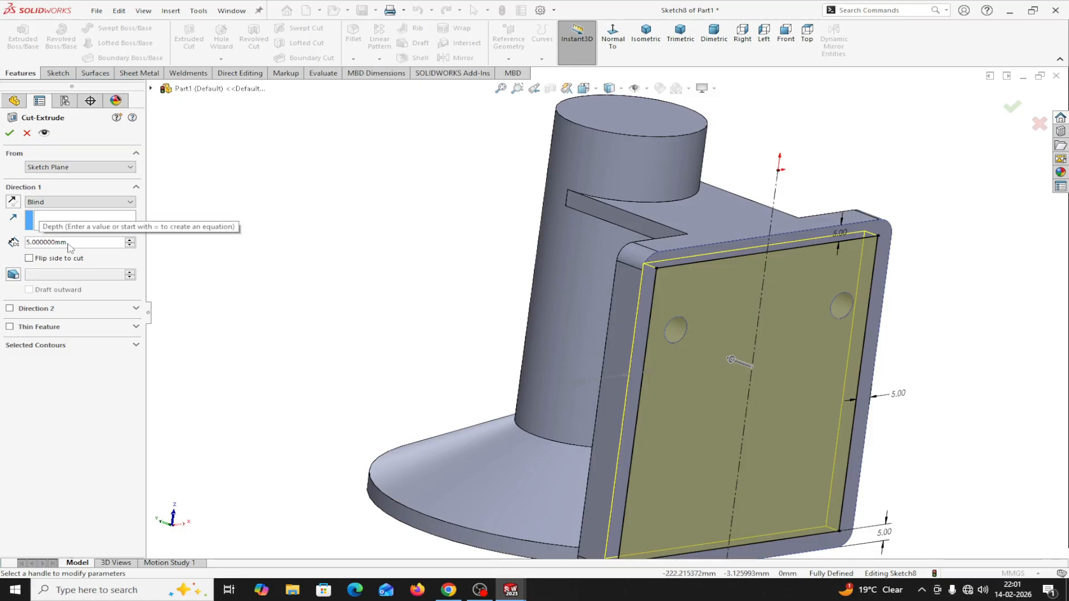
double_click(51, 242)
text(4)
key(Return)
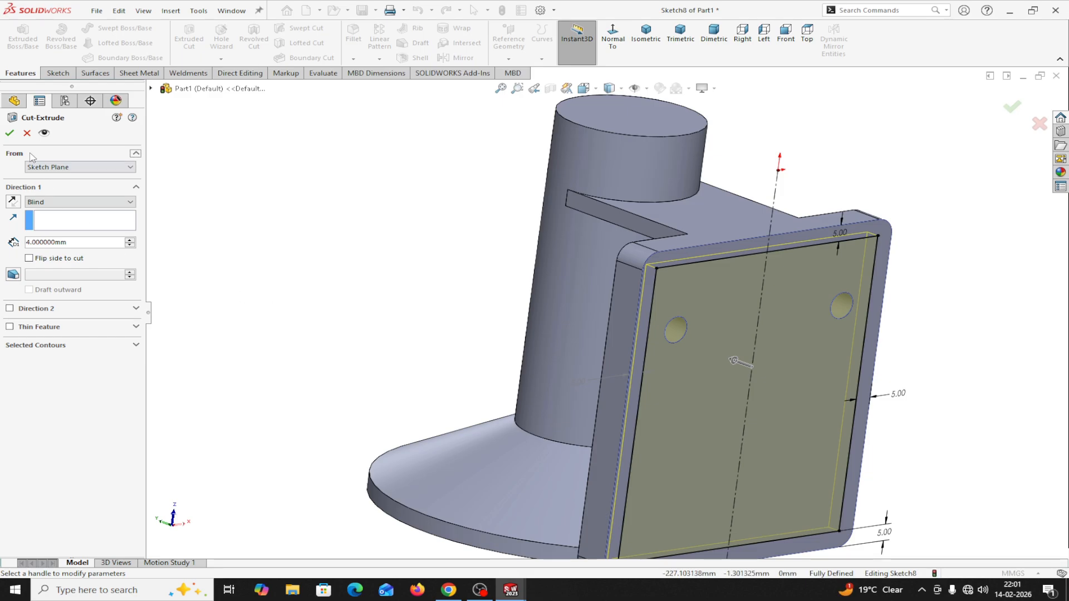
click(10, 134)
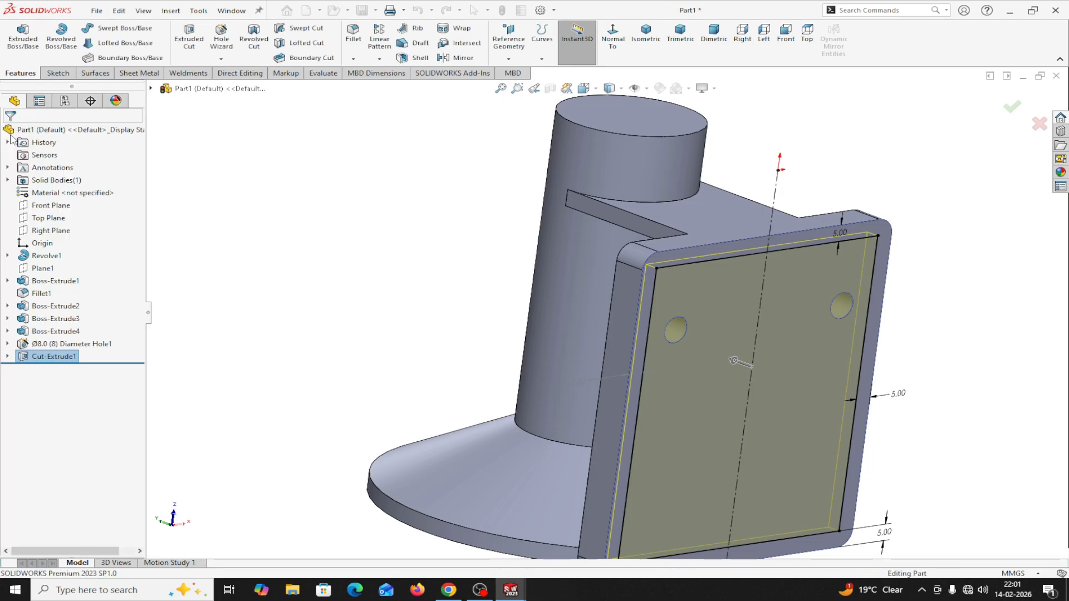
click(339, 277)
Step: Switch to the exercise drawing and examine Section C-C for the dimensions of the flange's conical recess and the stepped bore
mouse_move(339, 282)
middle_down()
mouse_move(341, 231)
mouse_move(306, 136)
mouse_move(191, 215)
mouse_move(153, 303)
mouse_move(12, 239)
mouse_move(56, 162)
mouse_move(68, 219)
middle_up()
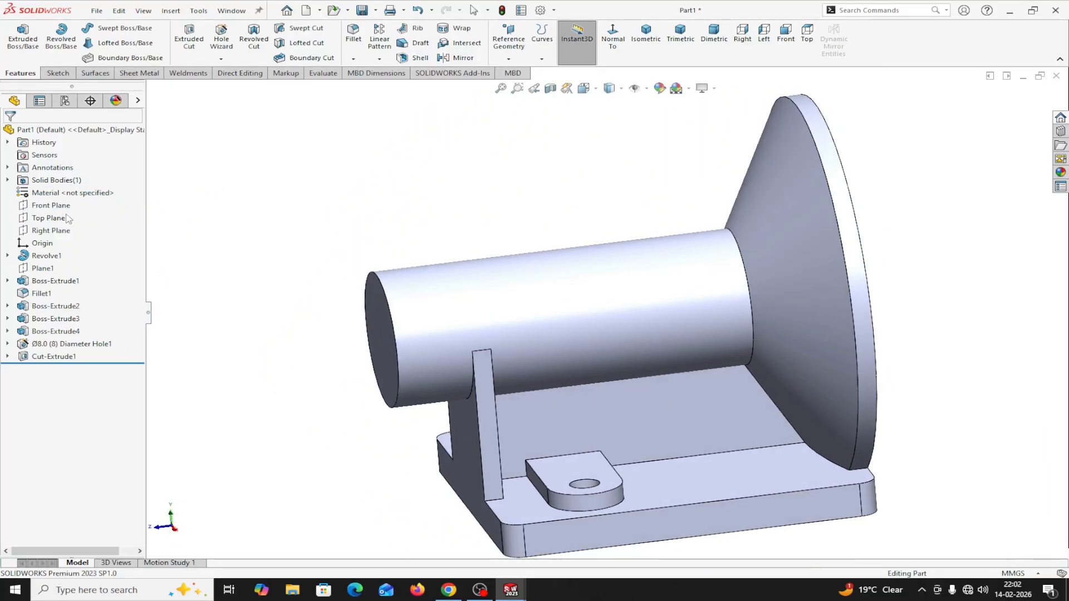
scroll(386, 348, up, 3)
middle_drag(587, 495, 486, 482)
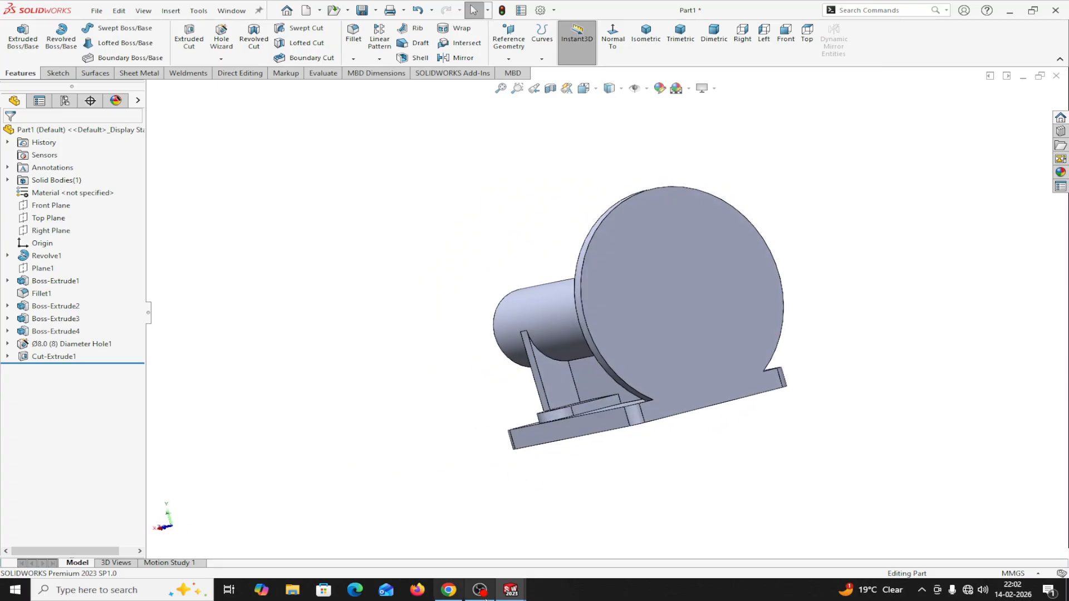
mouse_move(509, 589)
click(465, 550)
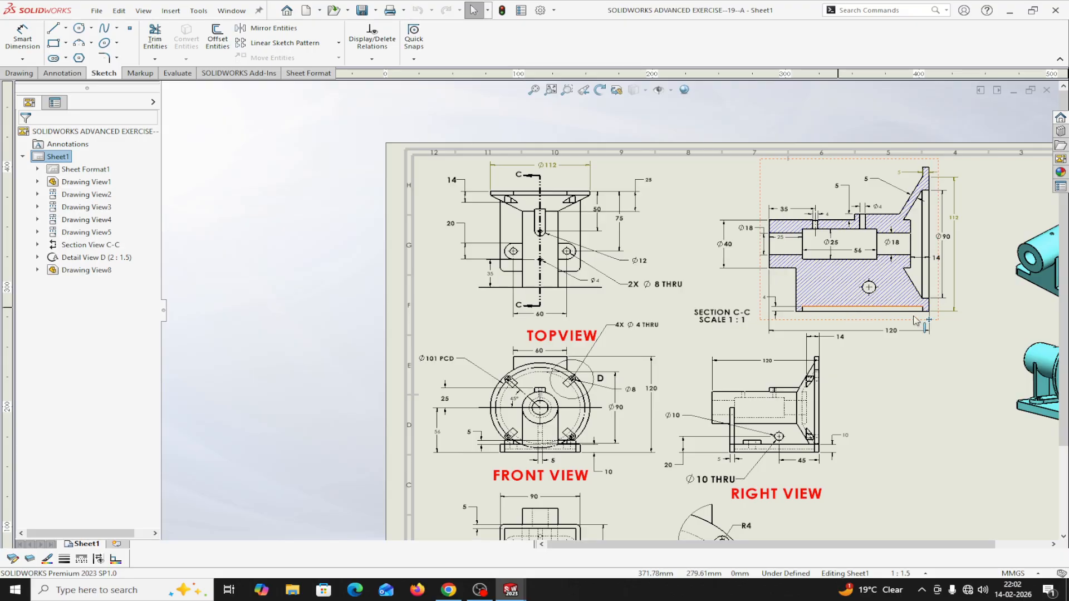
scroll(974, 296, up, 1)
scroll(926, 285, down, 1)
scroll(862, 289, down, 1)
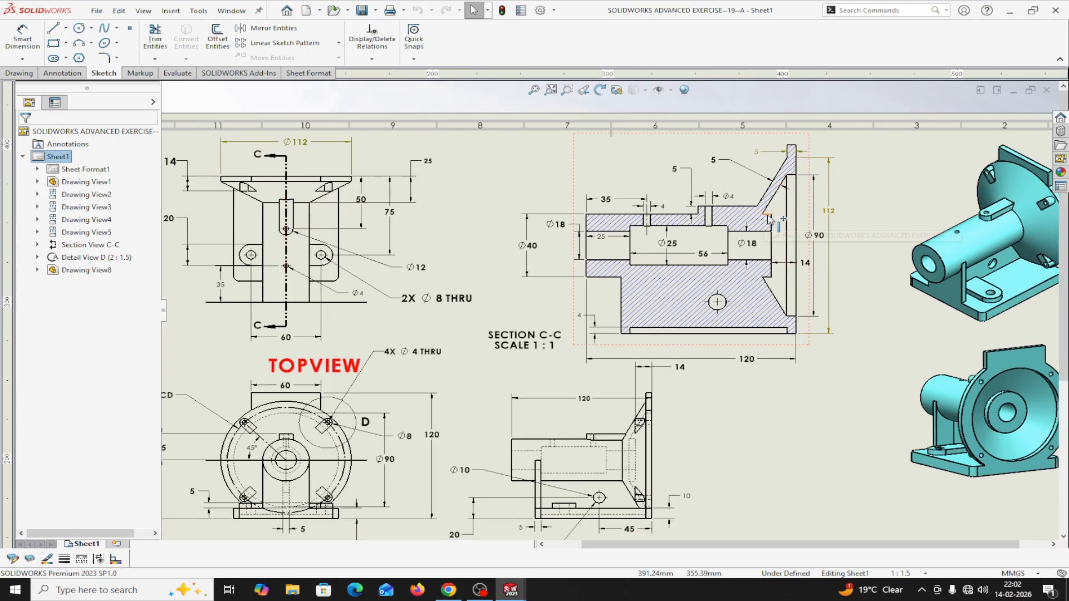
scroll(802, 217, down, 1)
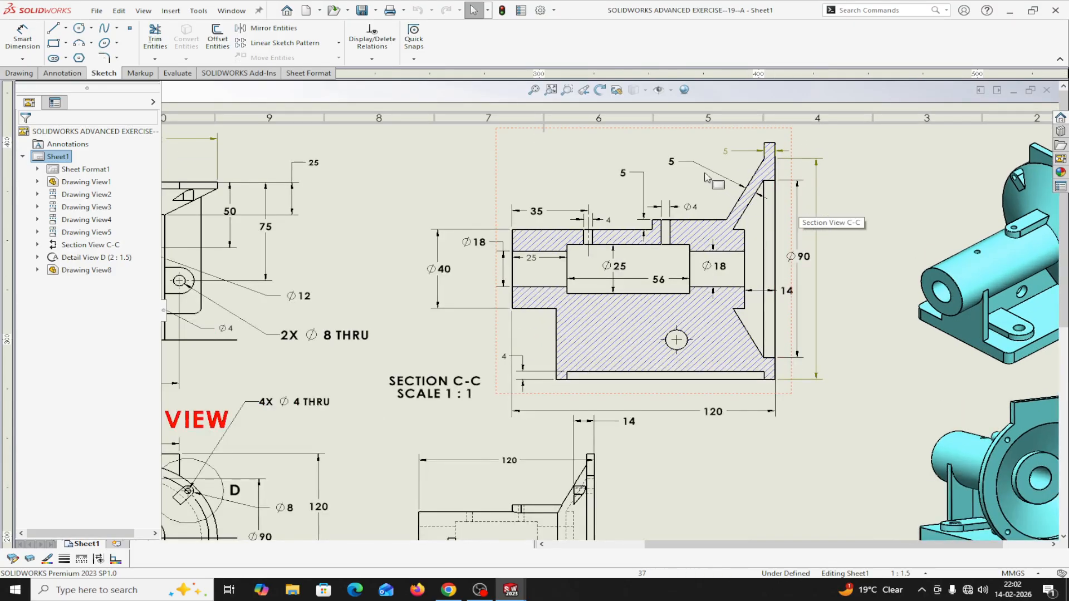
scroll(706, 177, up, 3)
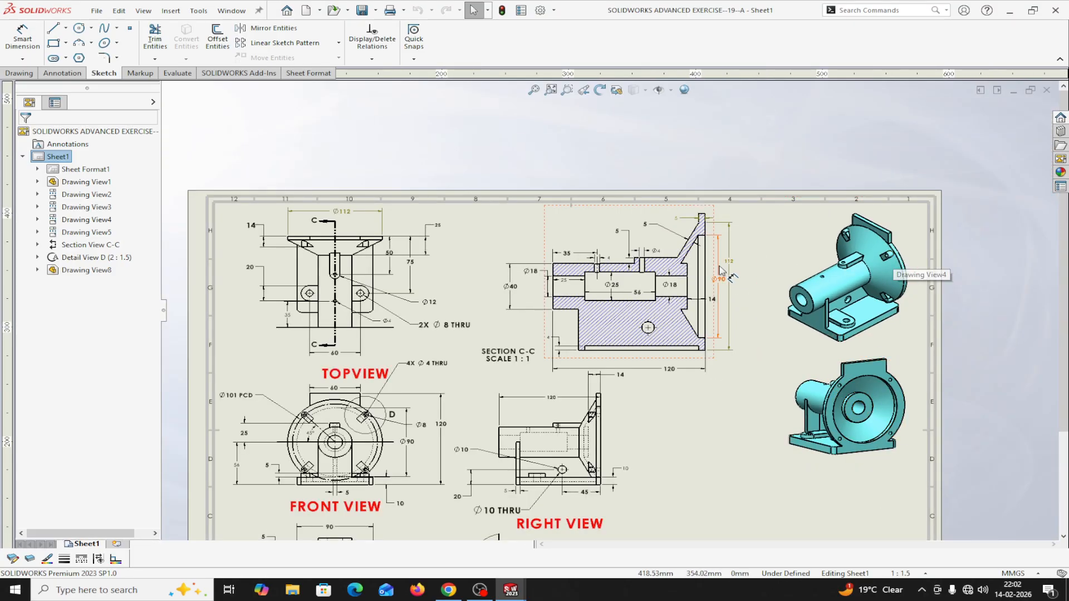
scroll(721, 271, down, 1)
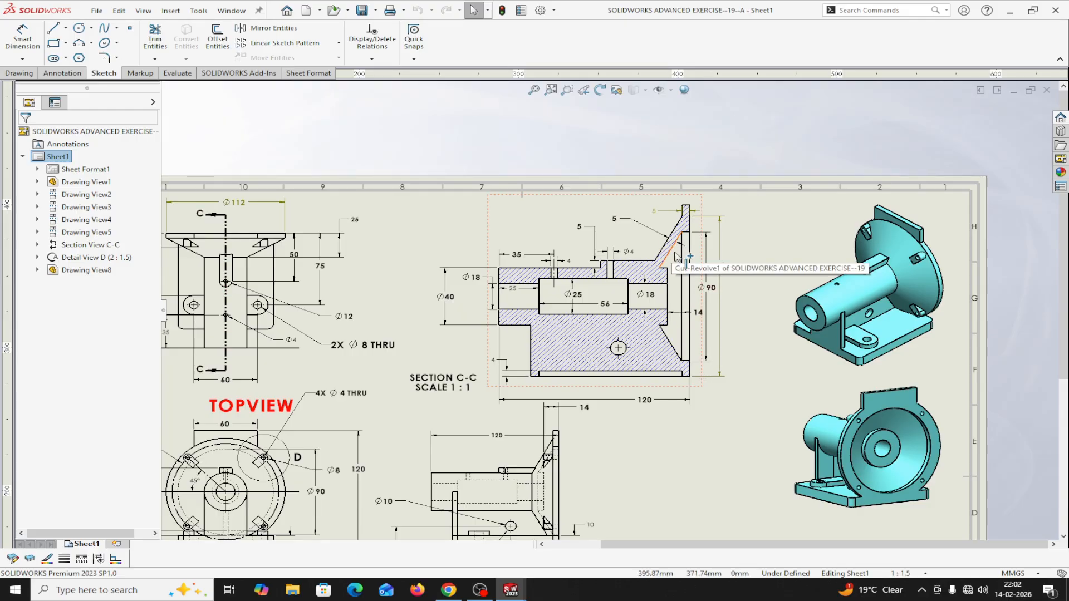
scroll(676, 256, down, 2)
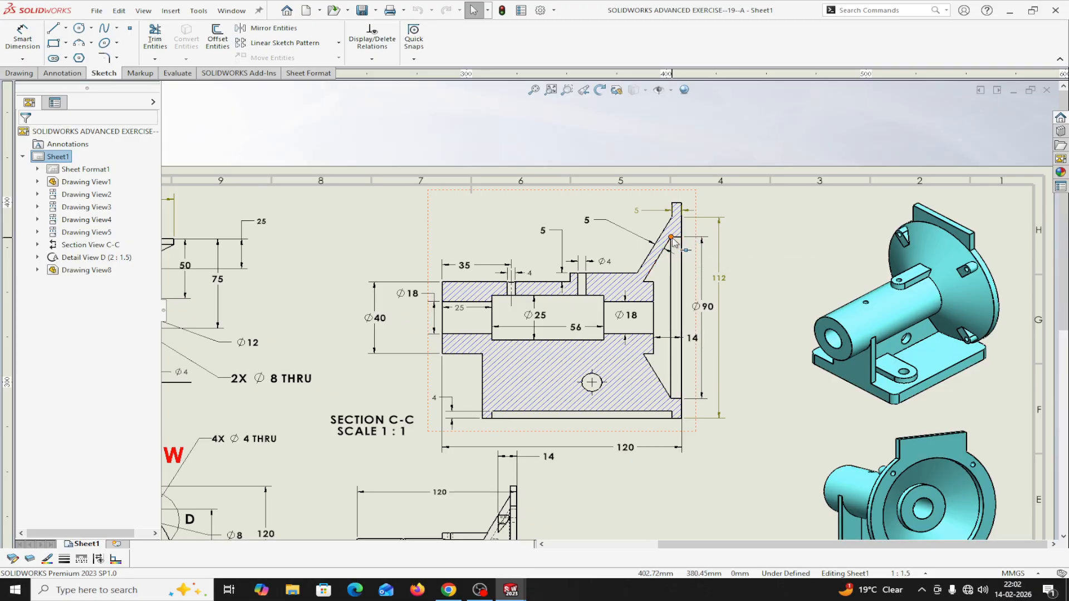
scroll(730, 301, up, 2)
scroll(674, 315, down, 2)
scroll(638, 315, up, 3)
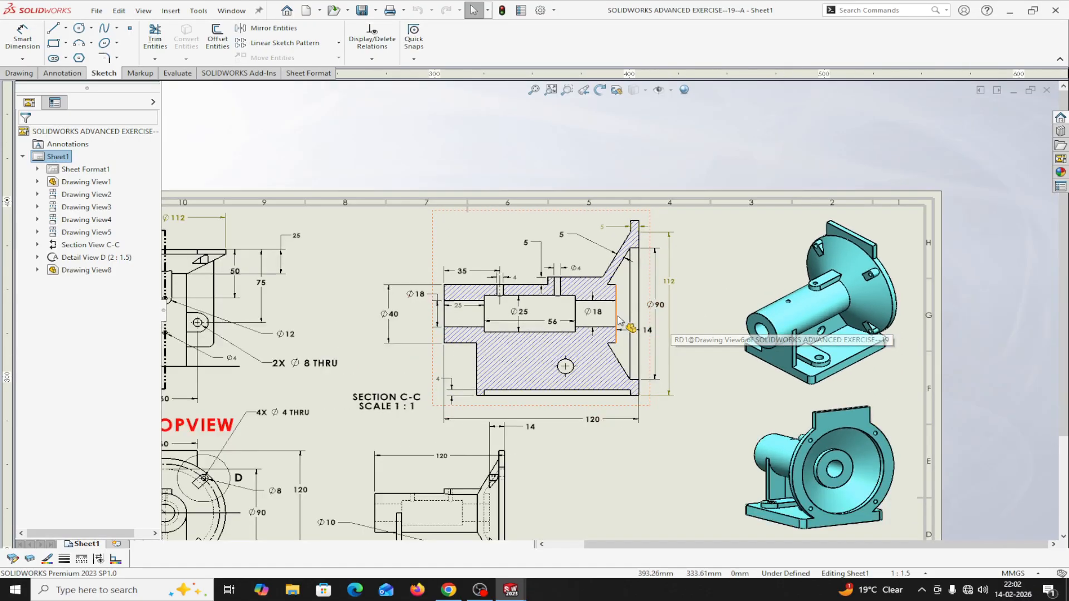
scroll(639, 314, down, 2)
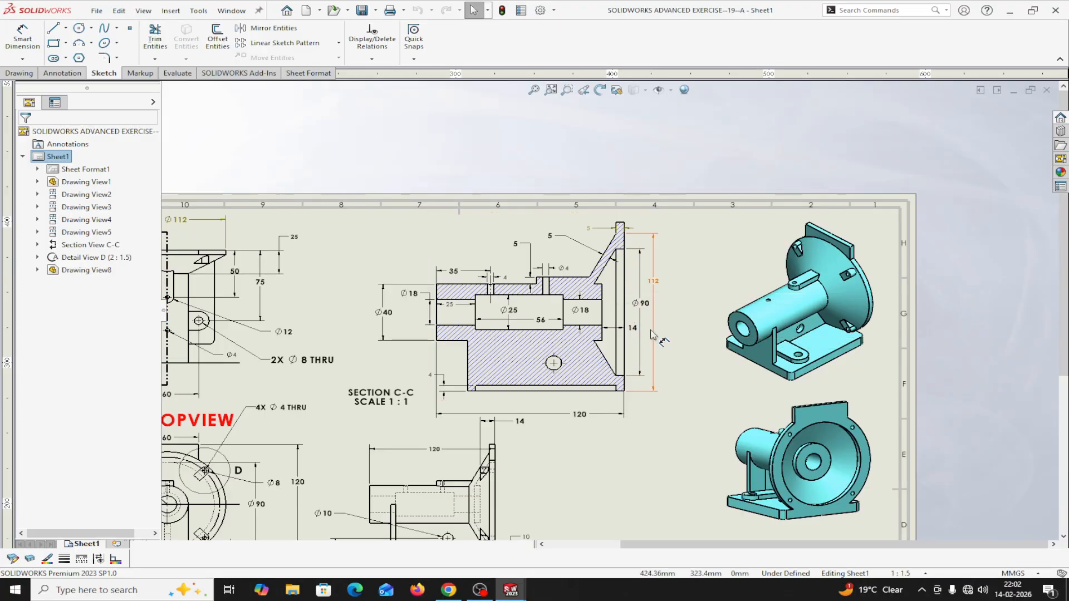
scroll(653, 334, up, 4)
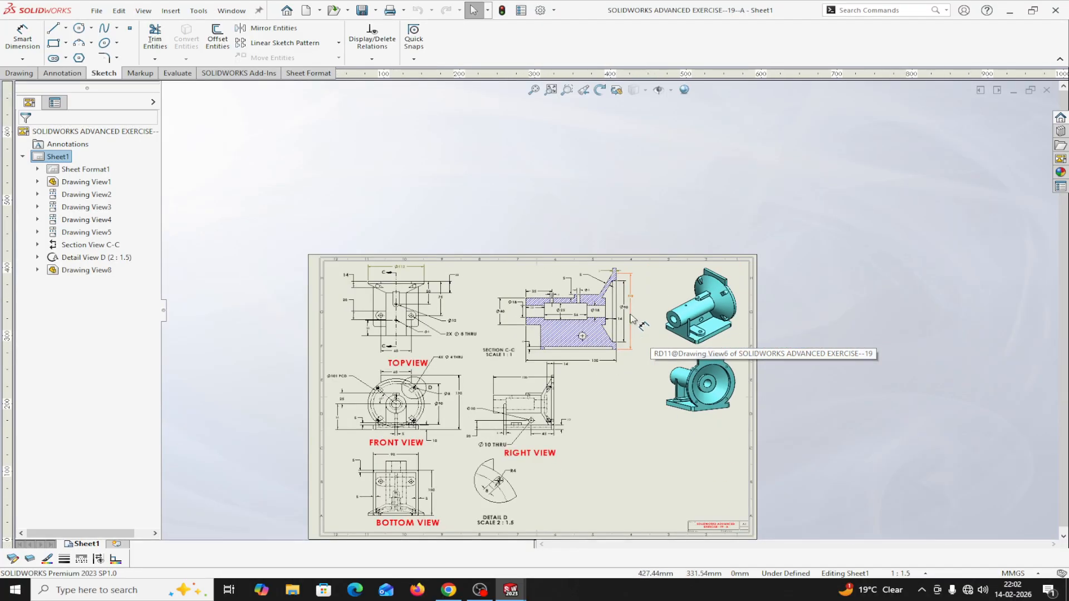
scroll(633, 319, down, 3)
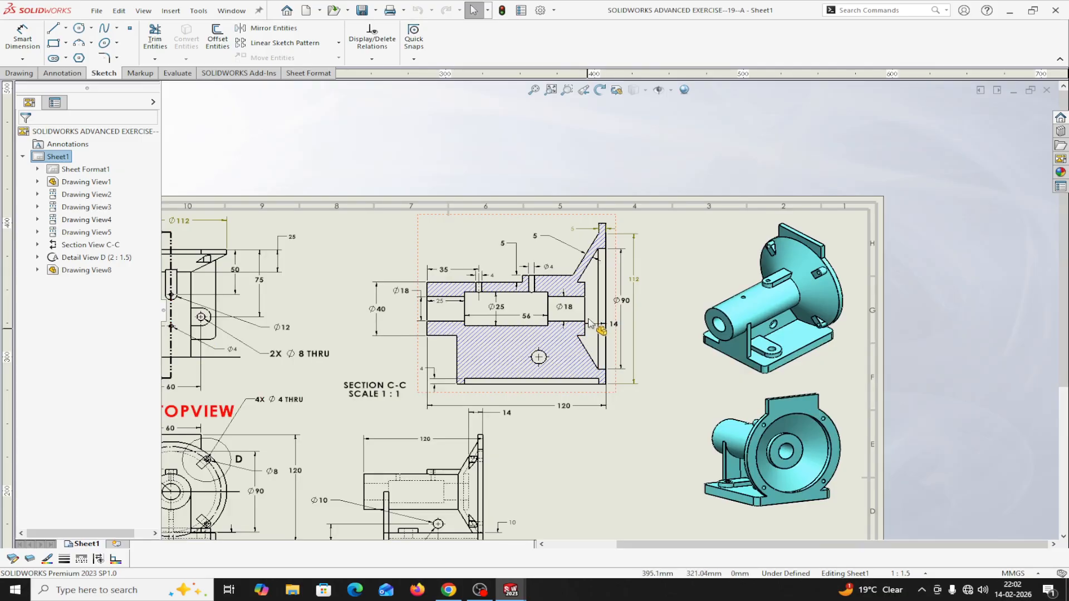
click(578, 282)
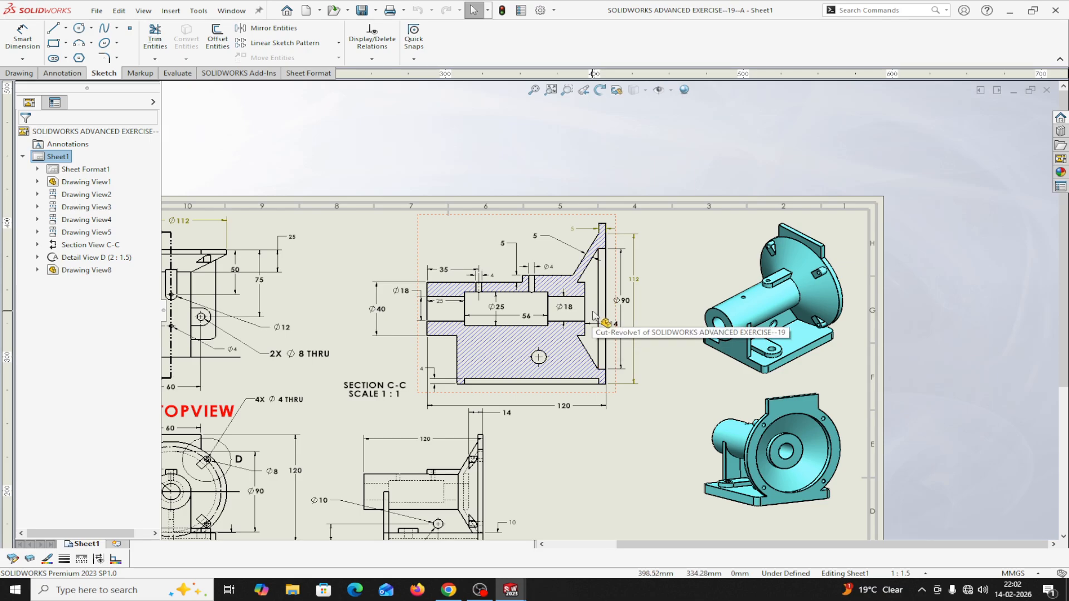
Step: Return to the part and start a new sketch on the Right Plane, viewed normal to the plane
mouse_move(513, 591)
click(548, 563)
middle_drag(583, 481, 646, 475)
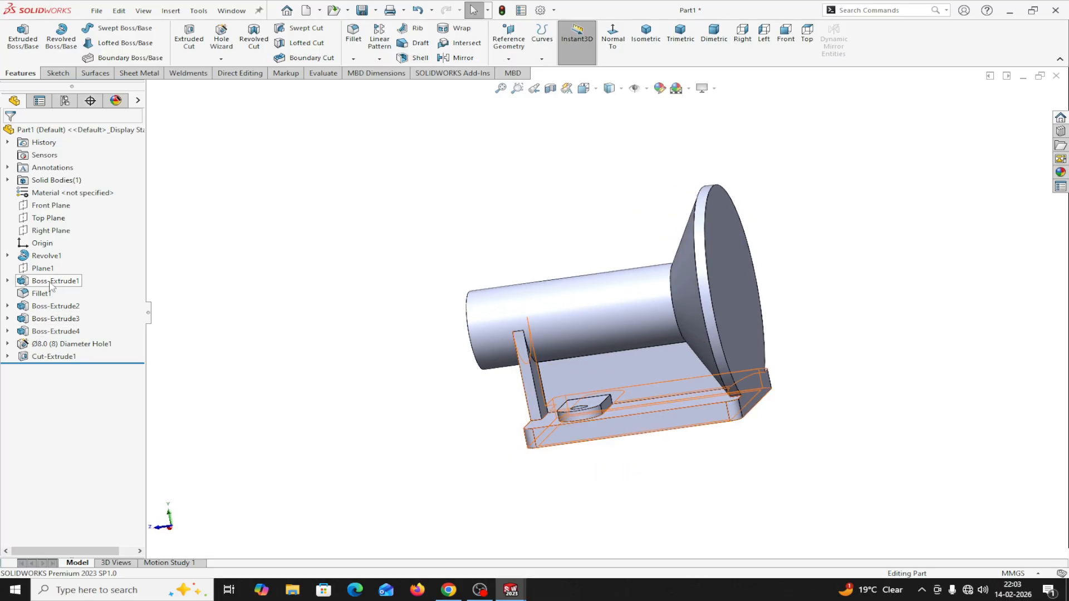
click(45, 234)
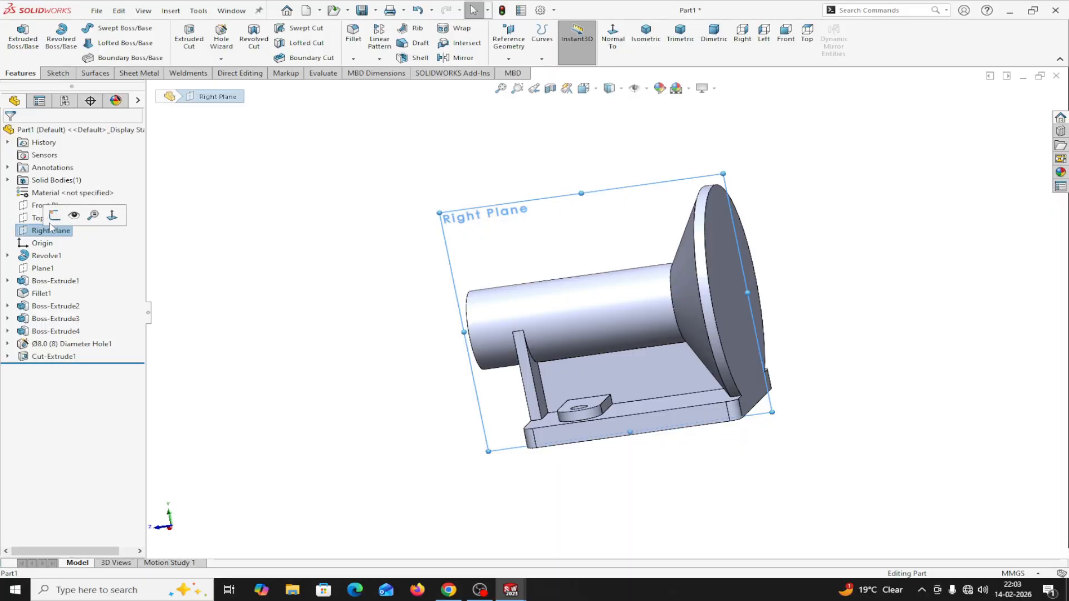
click(50, 215)
click(635, 42)
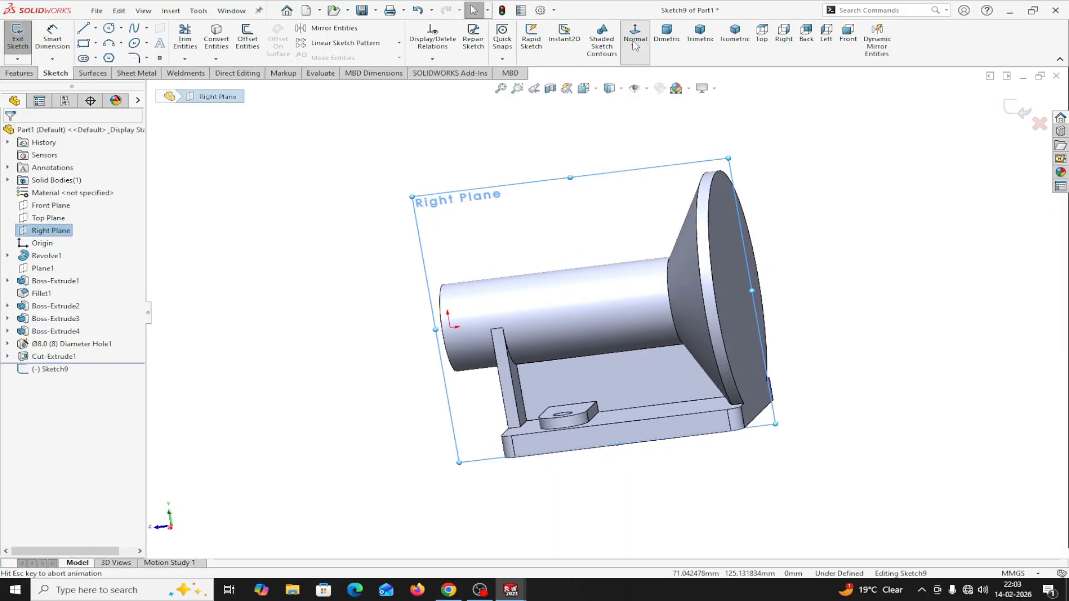
click(635, 45)
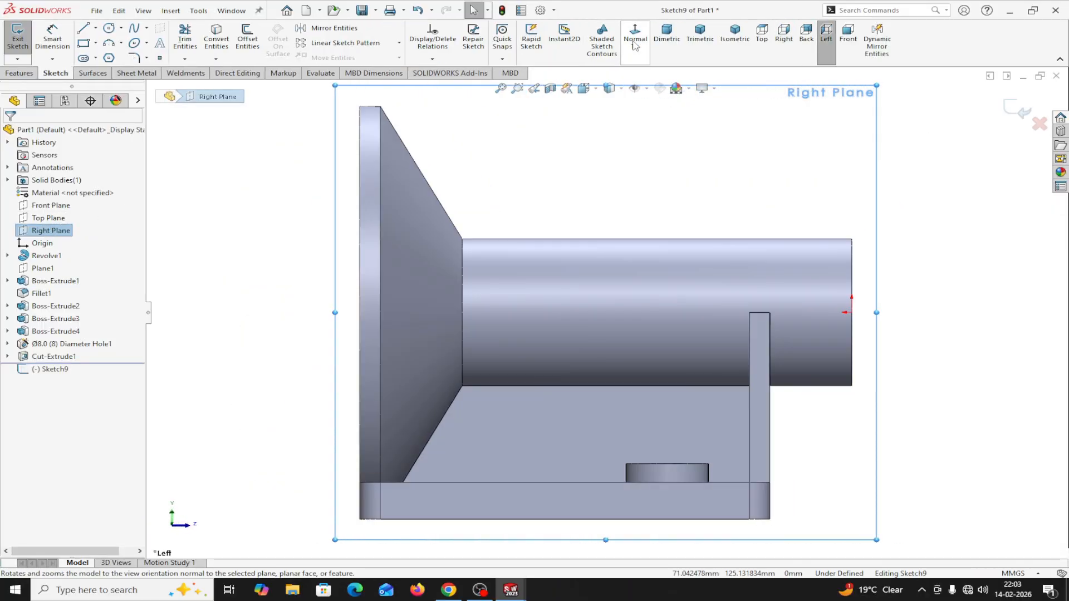
Step: Draw a horizontal centerline from the origin along the cylinder's axis to the flange's outer face
scroll(899, 474, up, 1)
scroll(891, 427, down, 2)
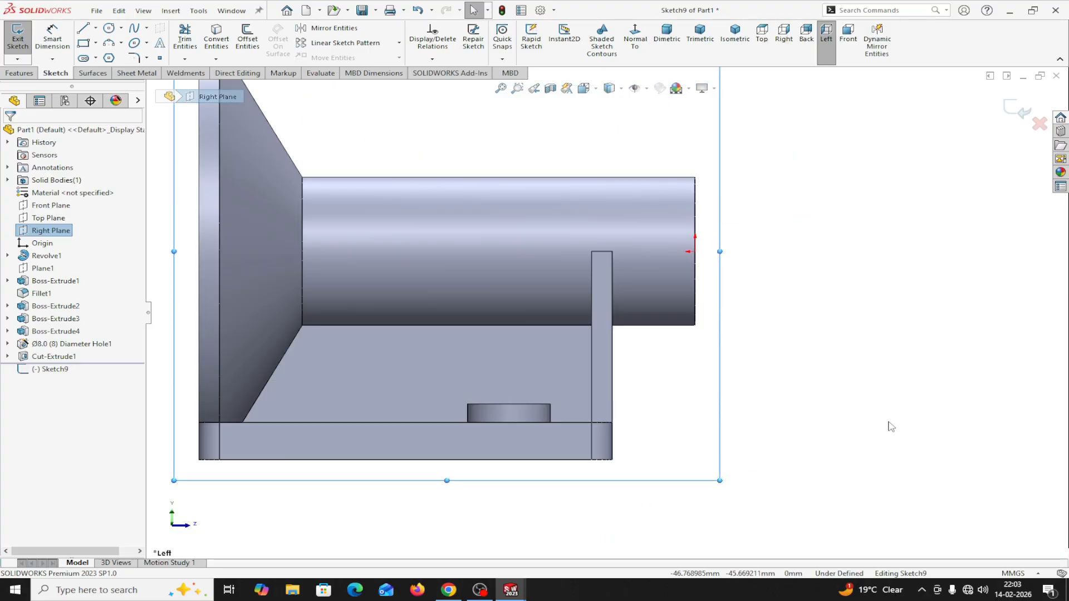
scroll(826, 445, up, 2)
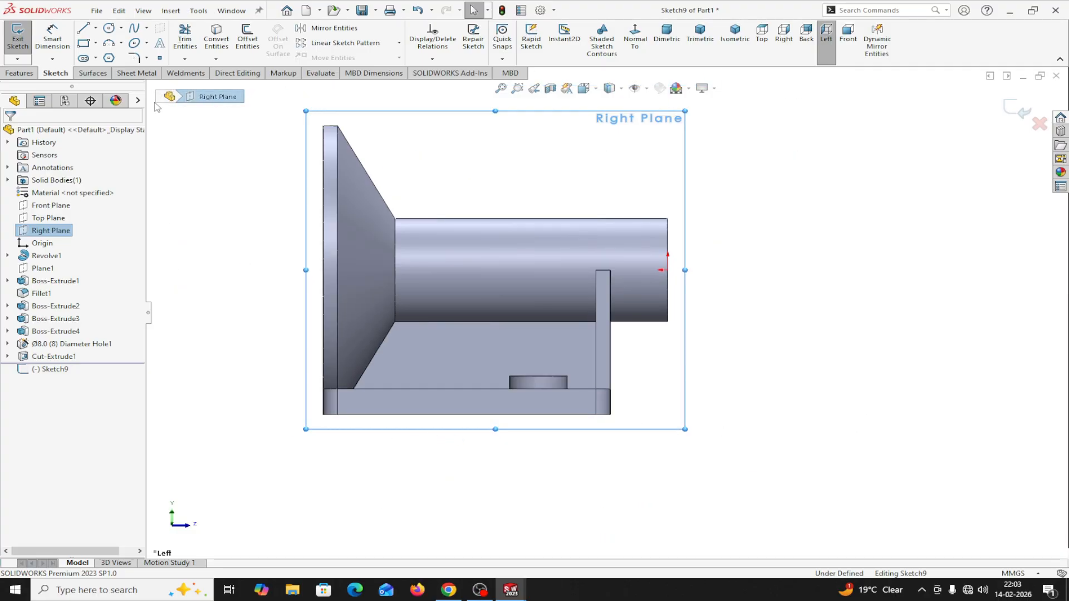
click(95, 30)
click(113, 56)
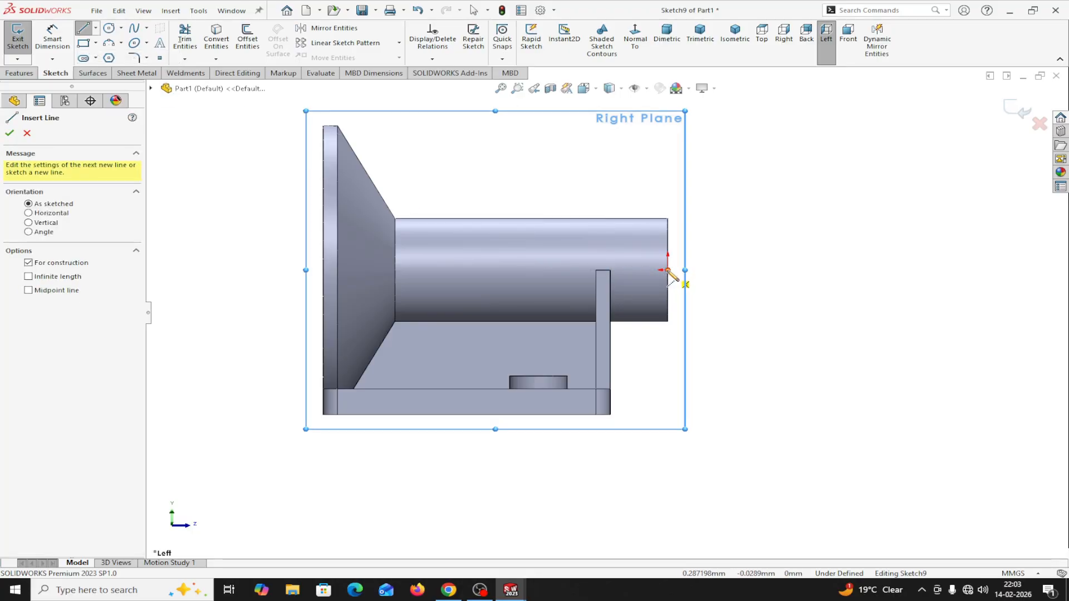
click(668, 270)
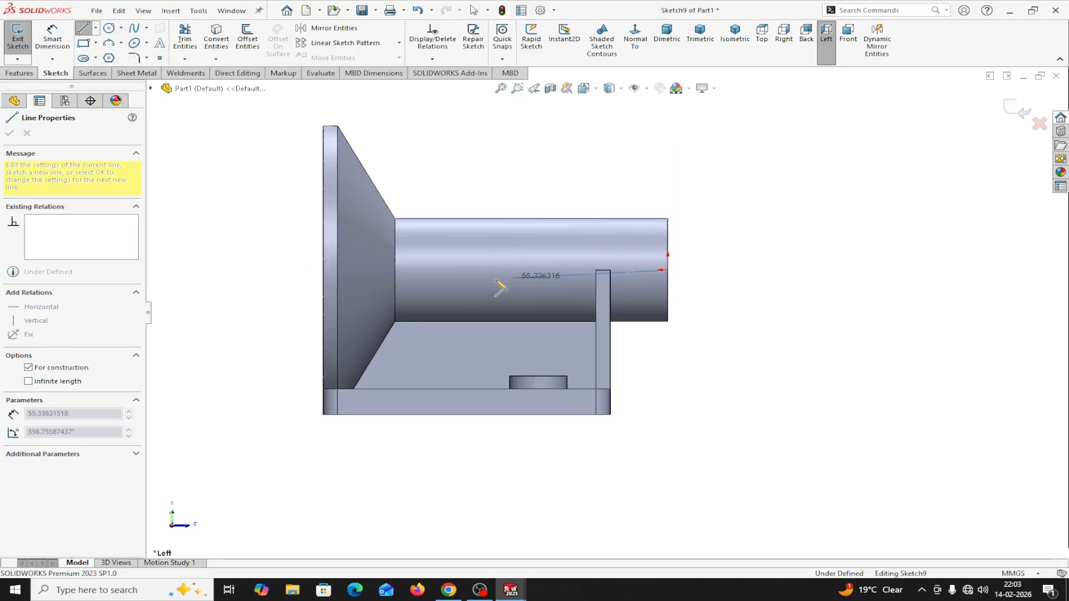
click(324, 270)
right_click(325, 266)
click(365, 278)
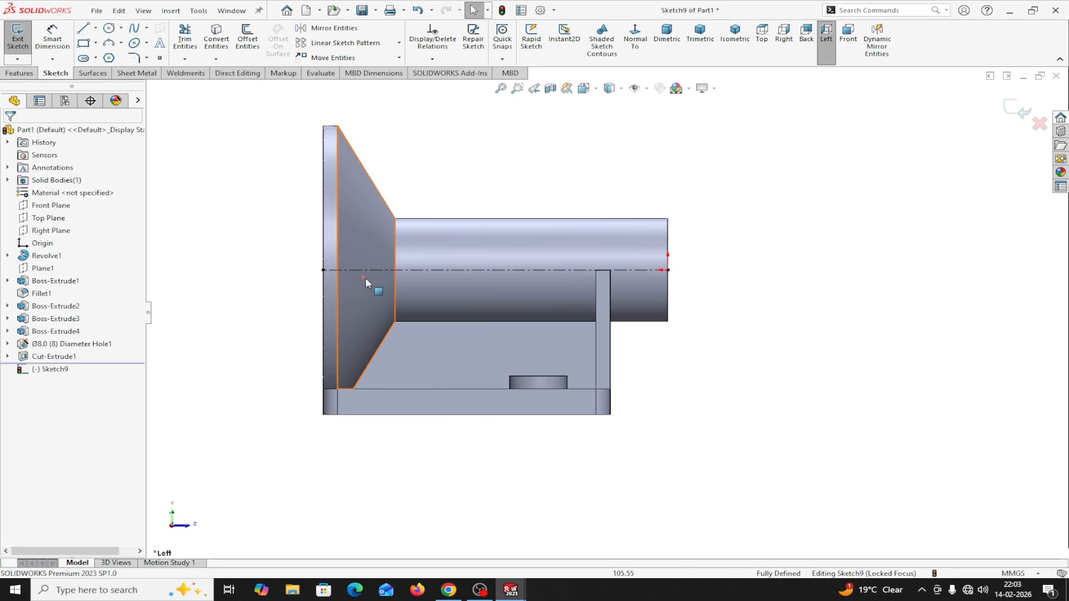
Step: Sketch connected lines from the centerline's flange end: up about 43 mm, shortly inward, sloping about 25 mm, then down about 21 mm to the centerline
click(83, 28)
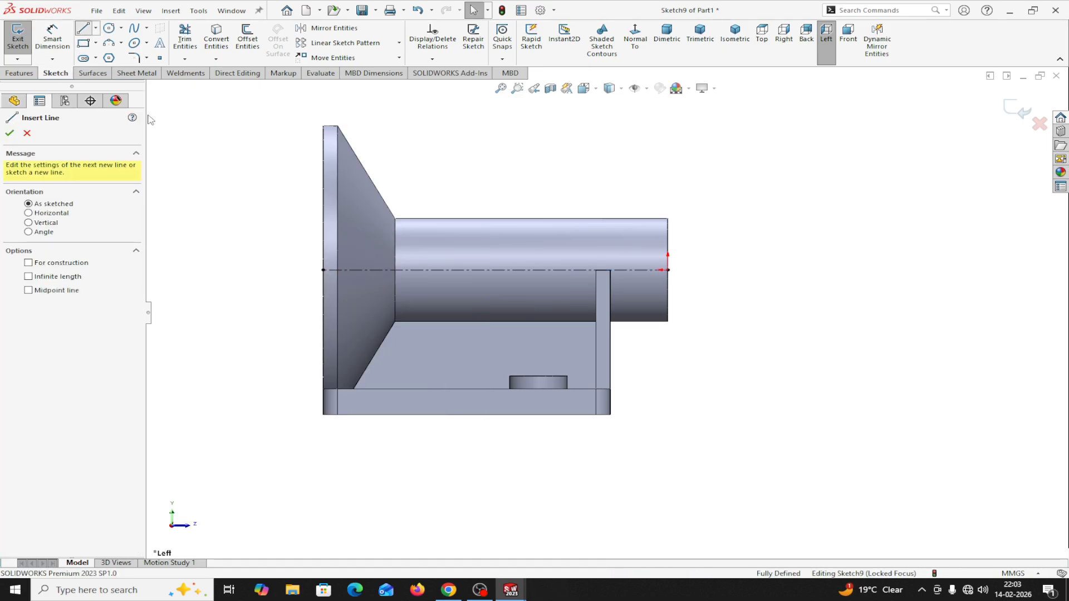
click(323, 271)
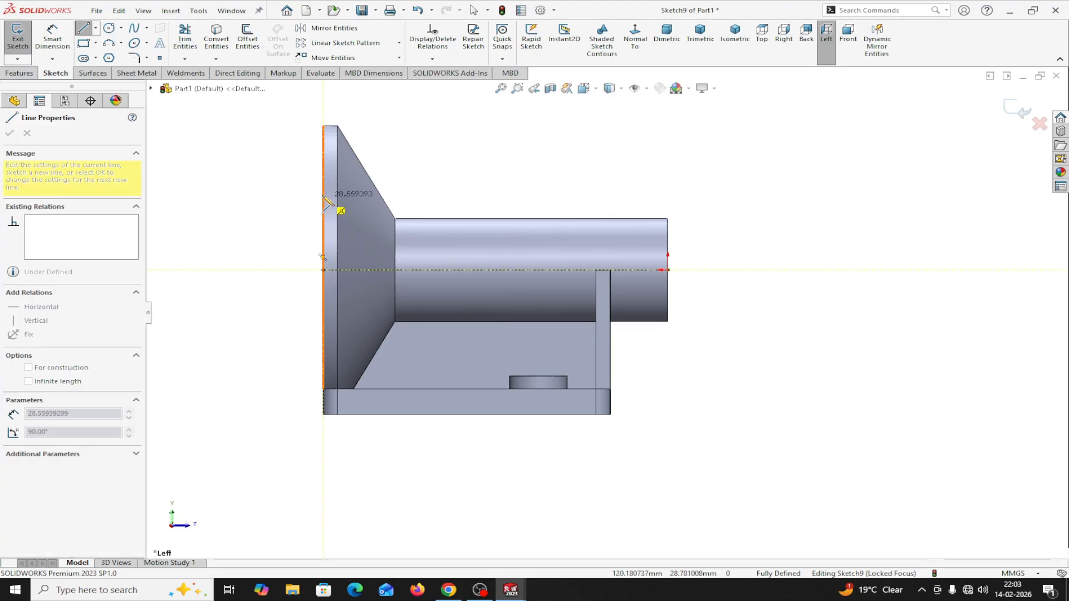
click(322, 160)
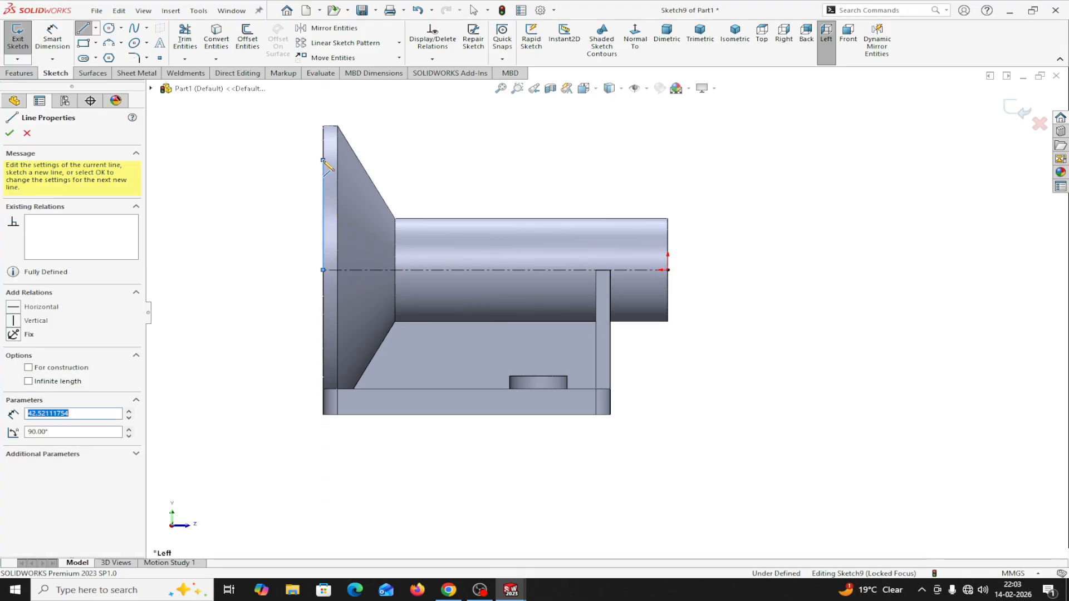
click(342, 159)
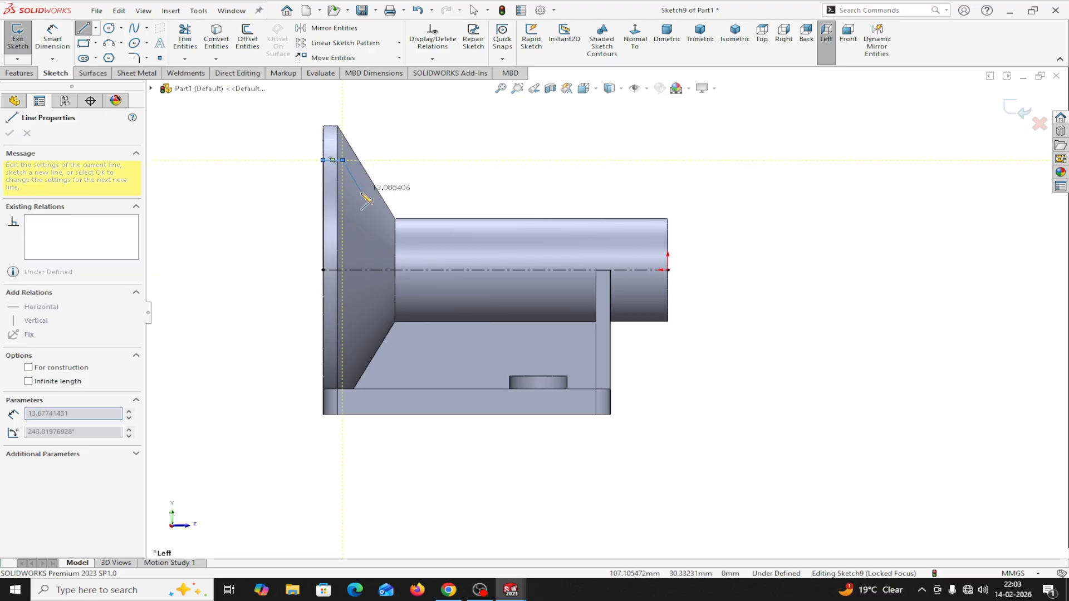
click(382, 214)
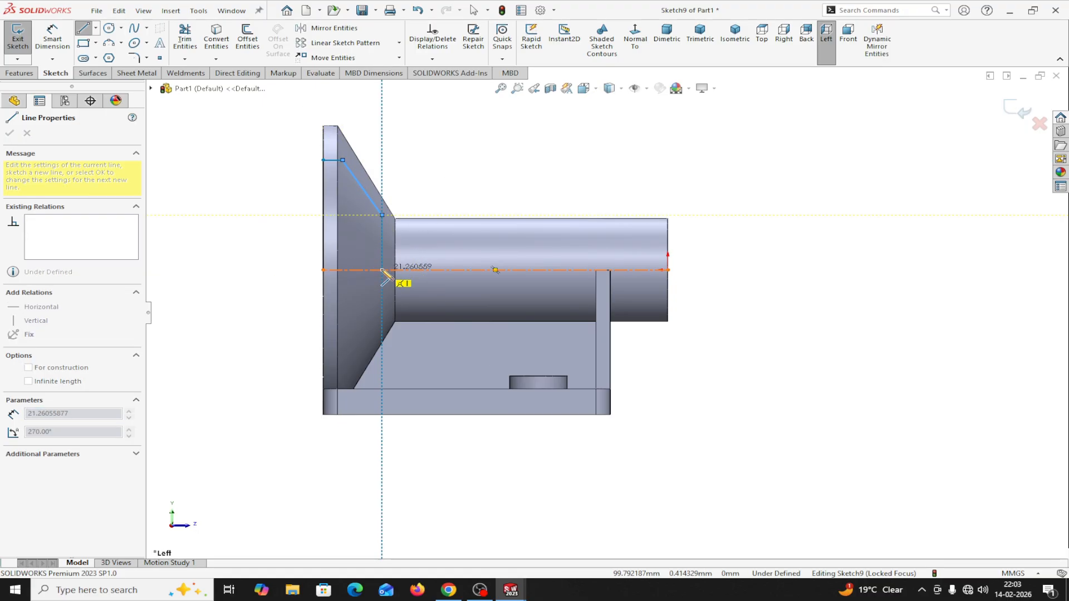
click(382, 270)
right_click(383, 270)
click(412, 278)
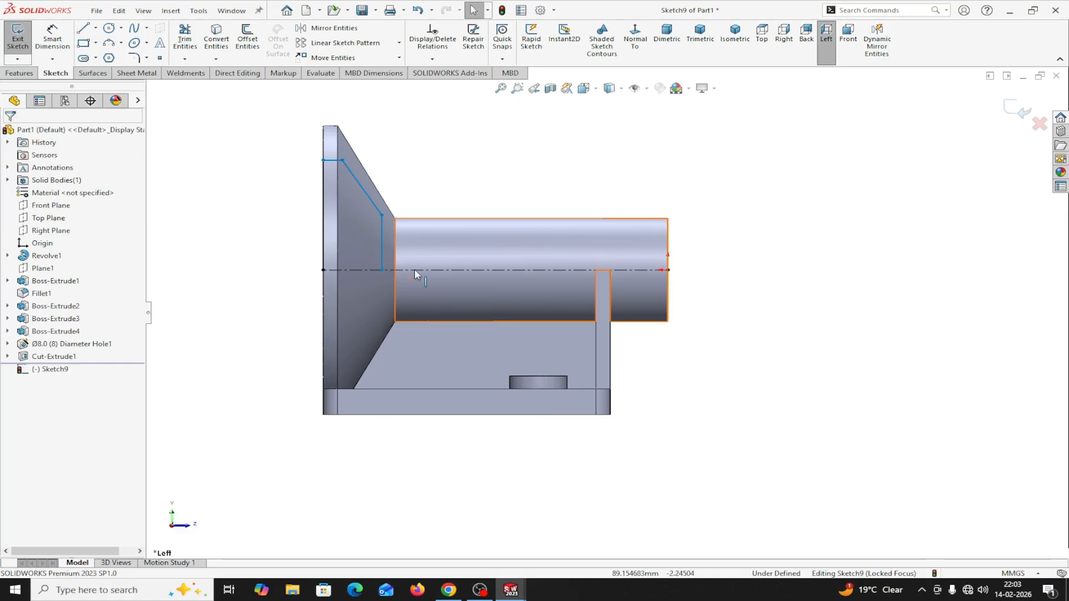
Step: Make the sloped line parallel to the cone's silhouette edge and the inner vertical line parallel to the cone-cylinder edge
scroll(445, 196, down, 1)
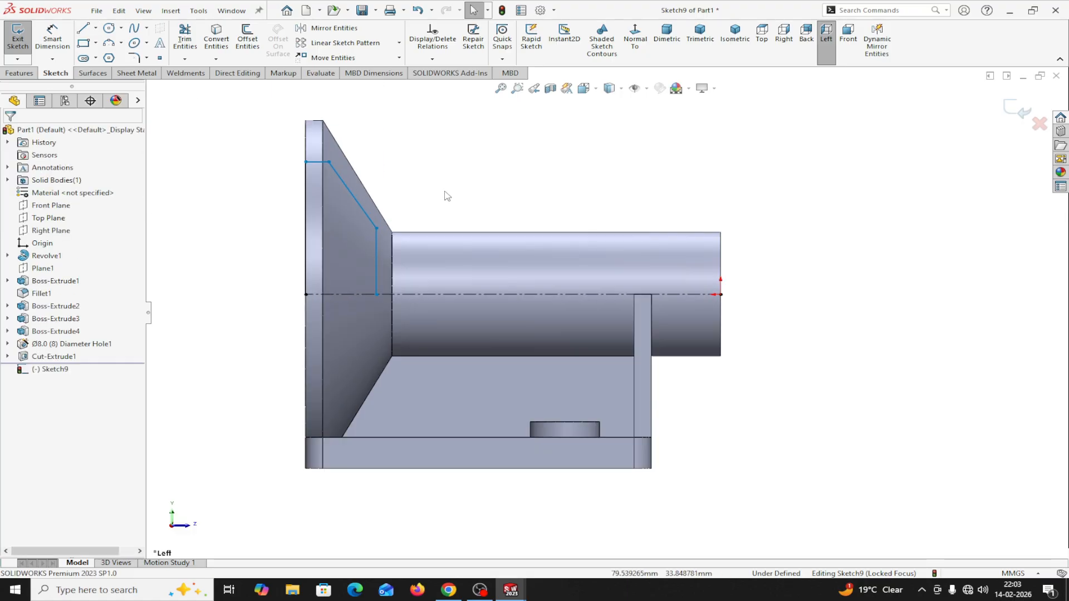
click(366, 214)
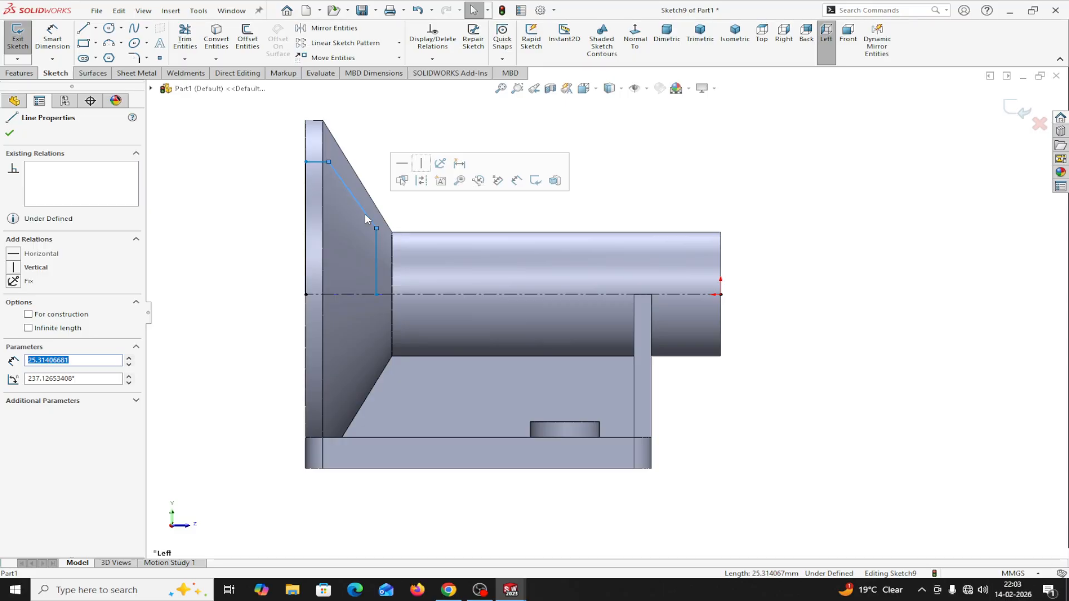
ctrl+click(380, 212)
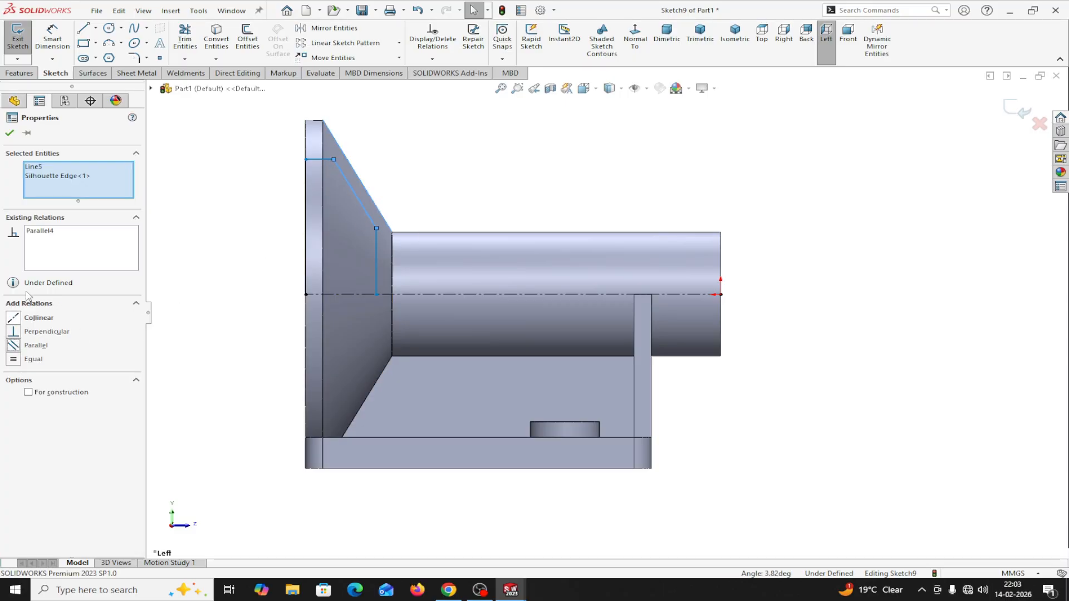
click(12, 134)
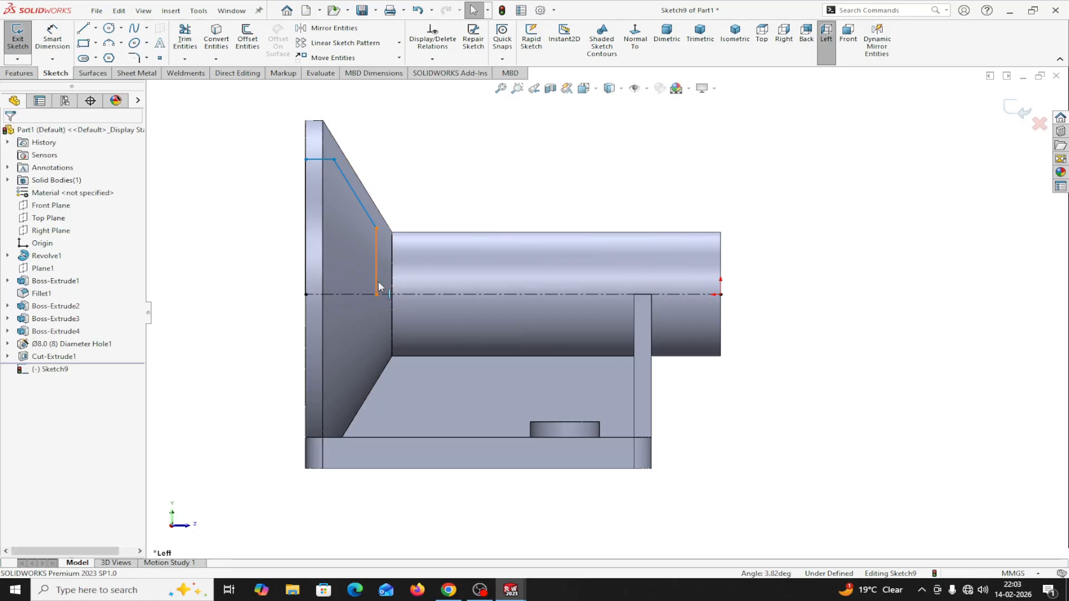
click(376, 280)
ctrl+click(393, 289)
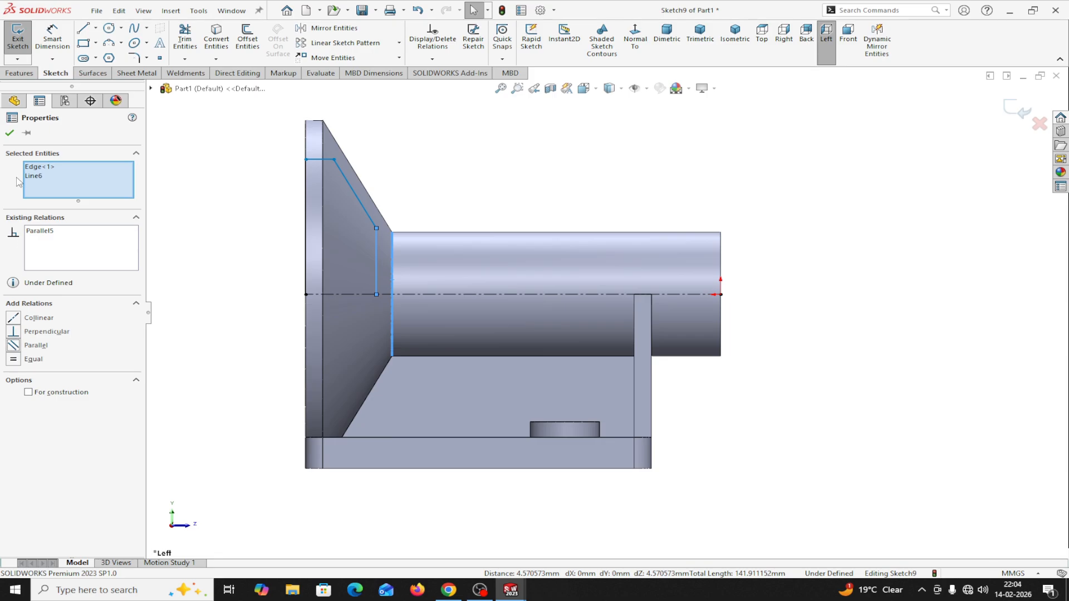
click(13, 133)
Step: Dimension the profile's upper corner on the outer face about the centerline as a 90 mm diameter
click(53, 34)
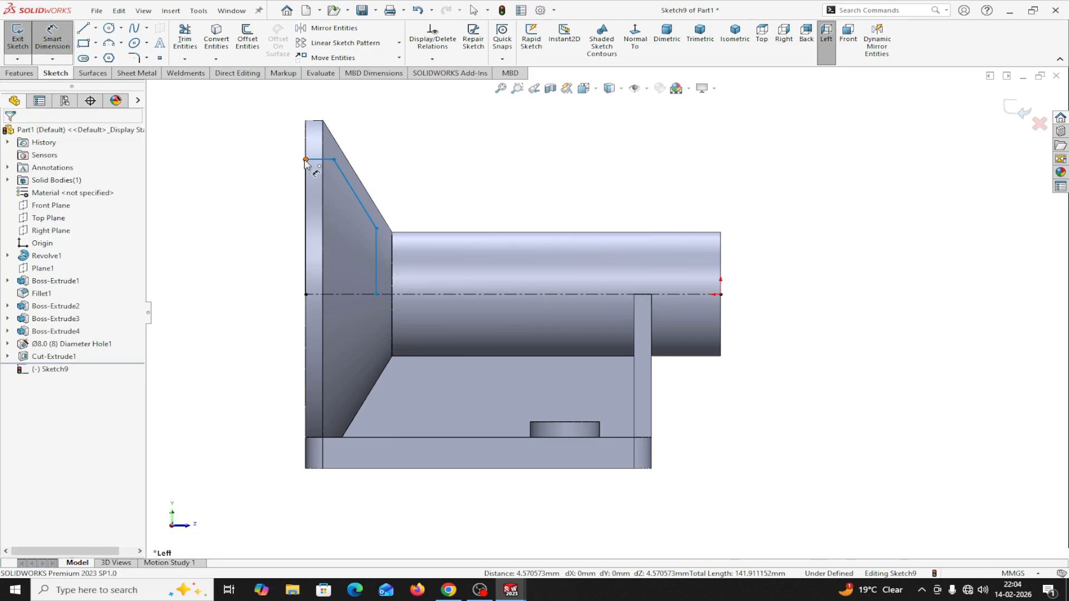
click(306, 160)
click(329, 295)
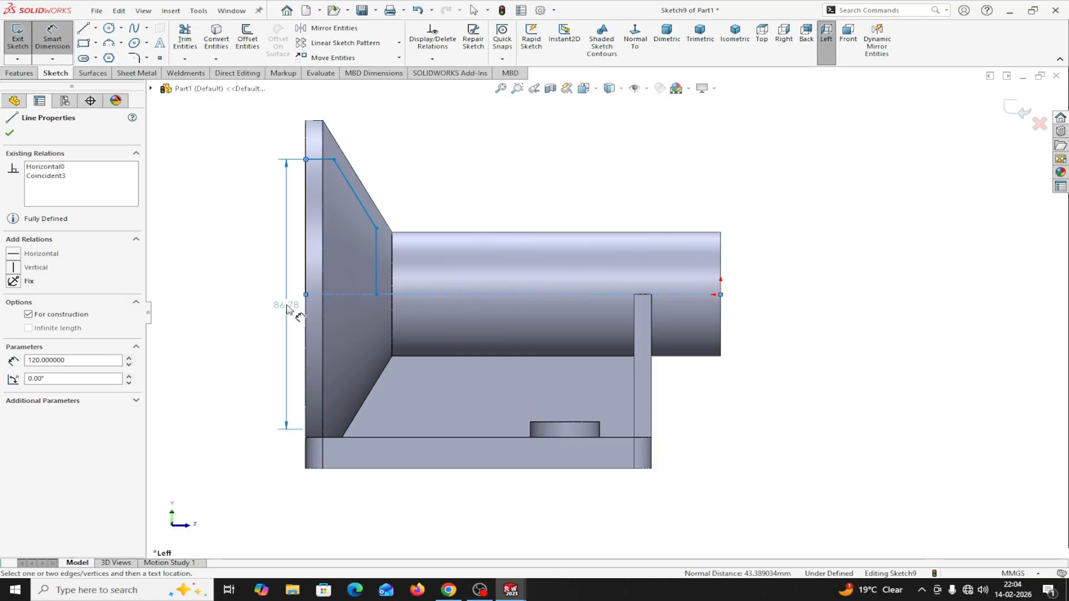
click(273, 306)
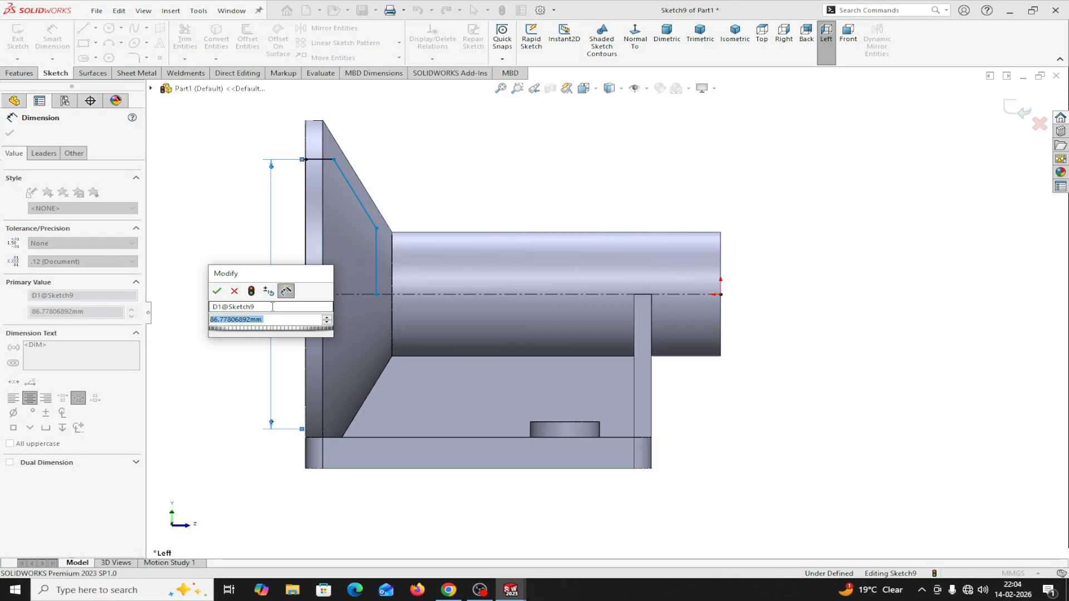
text(9)
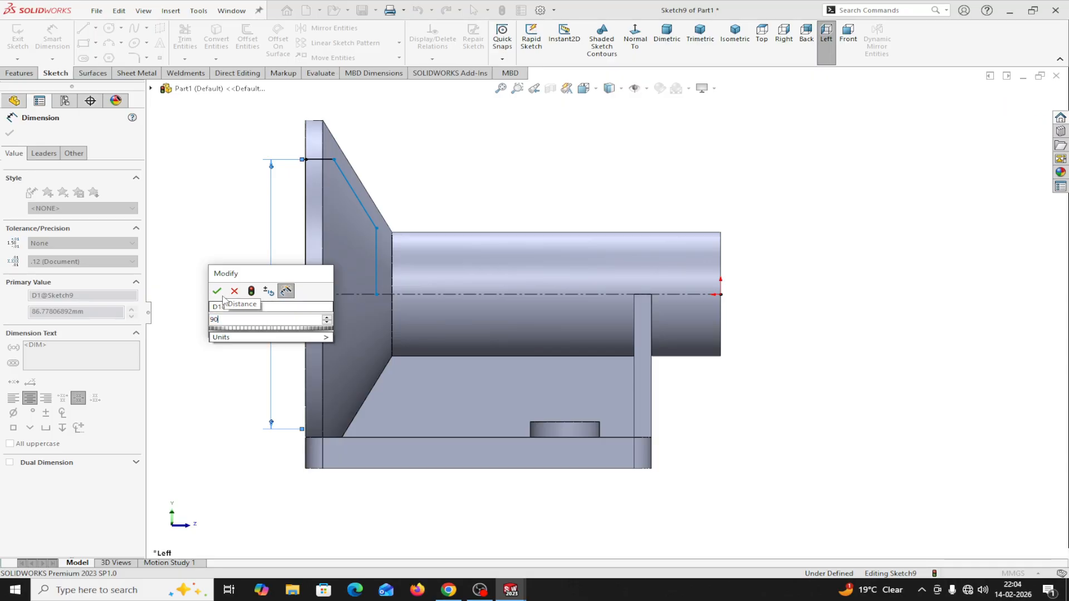
text(0)
click(217, 291)
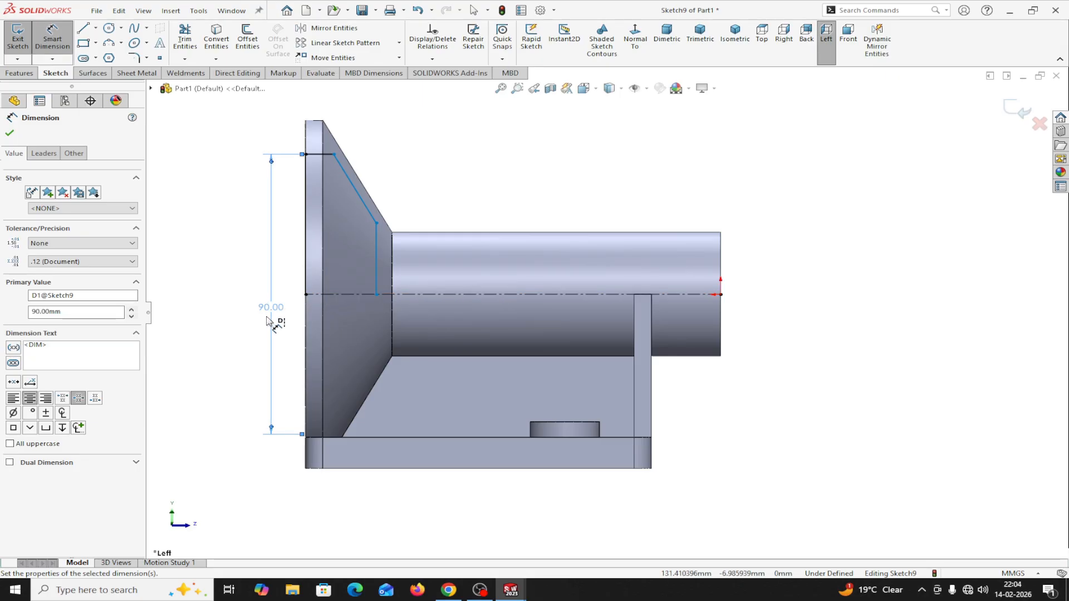
click(10, 134)
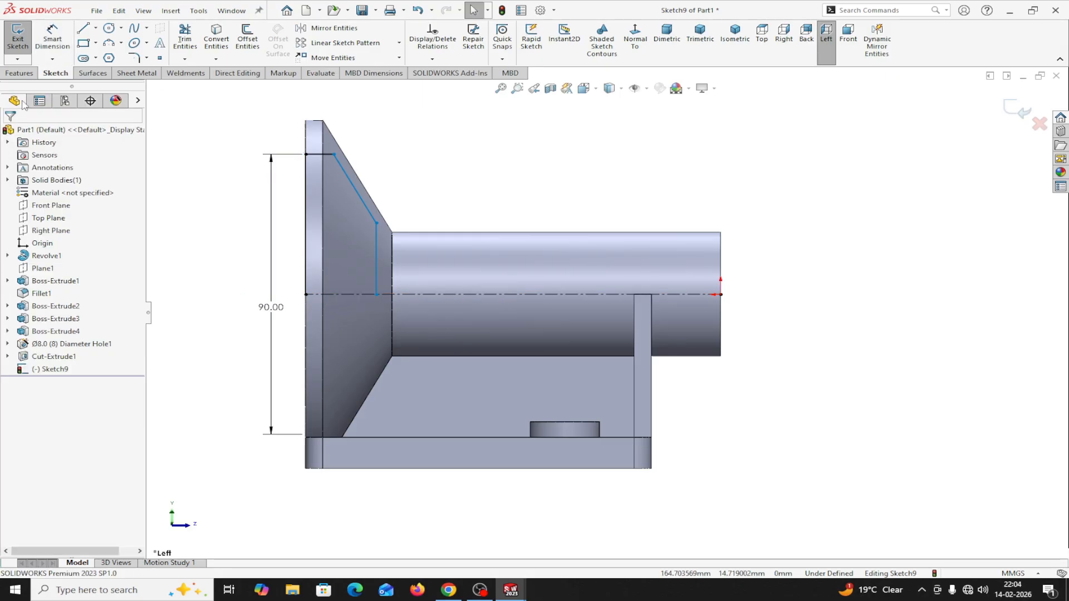
Step: Dimension the sloped line 5 mm from the cone's silhouette edge
click(352, 186)
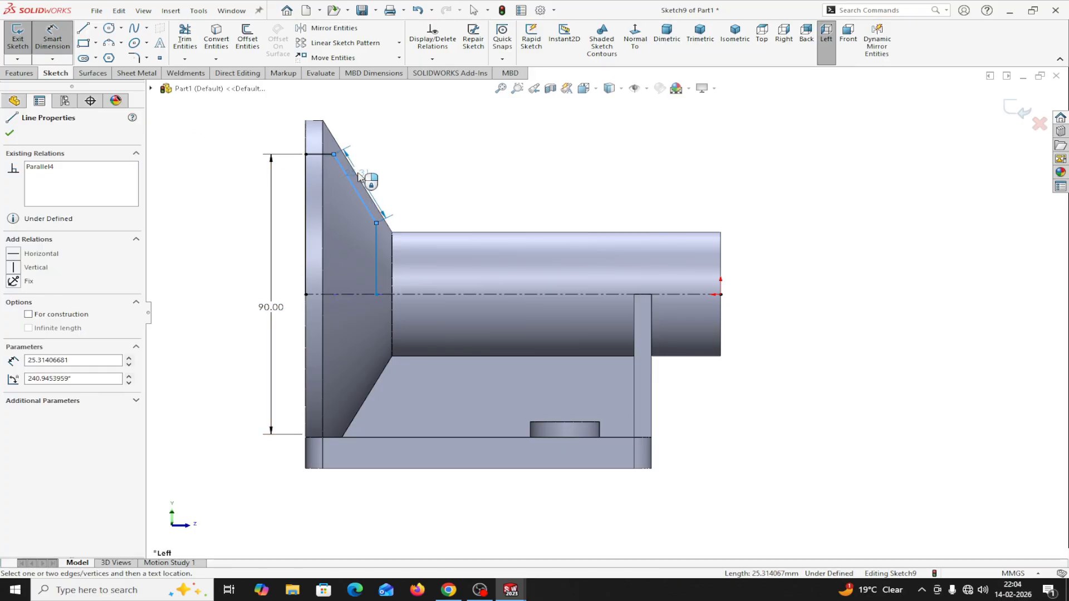
click(360, 177)
click(393, 163)
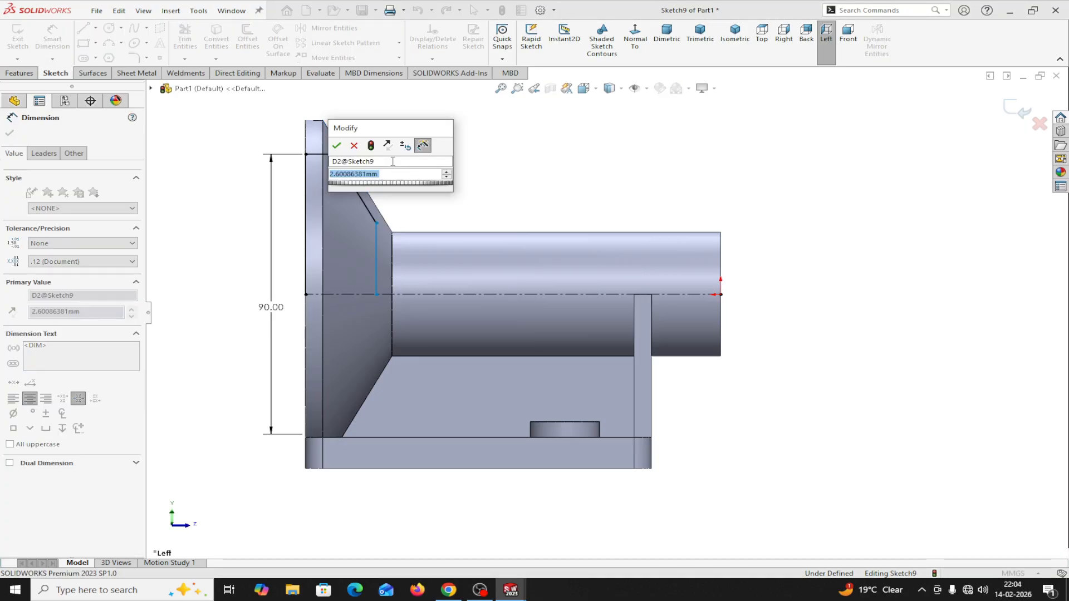
text(5)
click(337, 146)
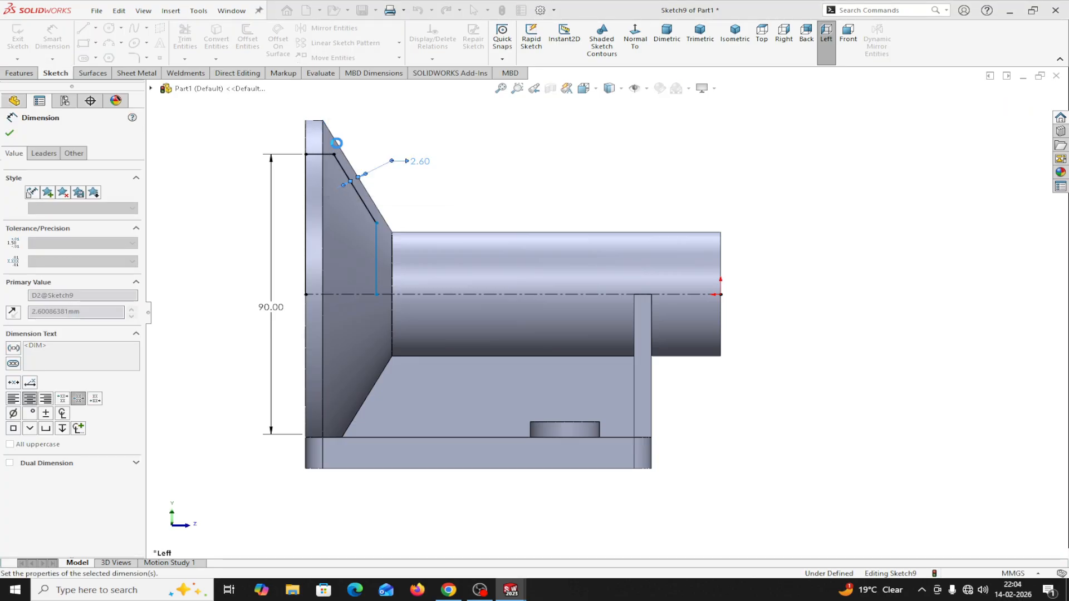
Step: Dimension the inner vertical line 5 mm from the edge where the cone meets the cylinder, and finish dimensioning
click(371, 252)
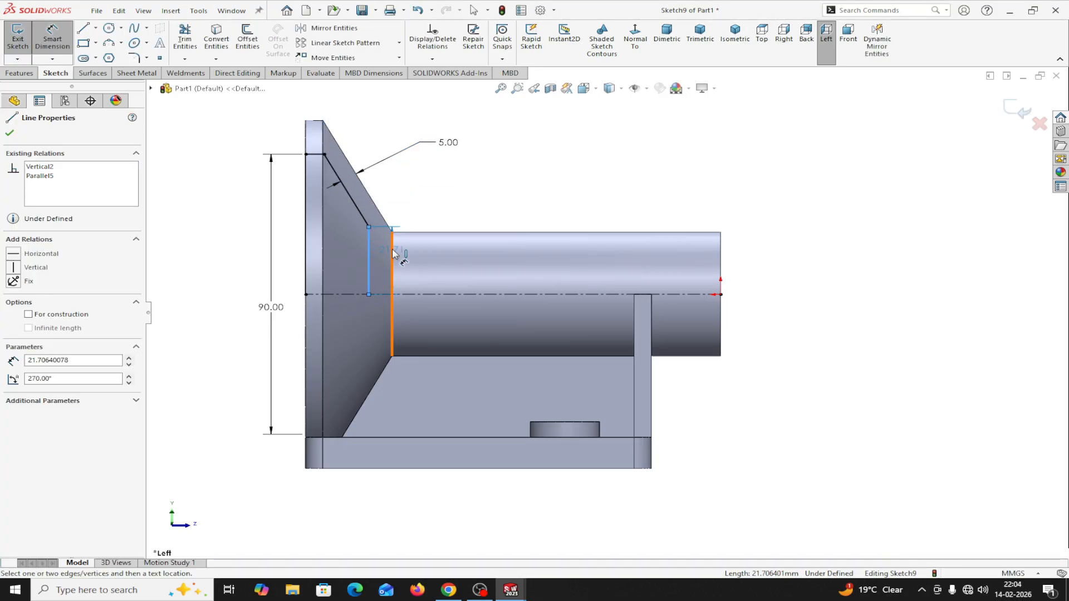
click(392, 254)
click(439, 210)
text(5)
click(384, 192)
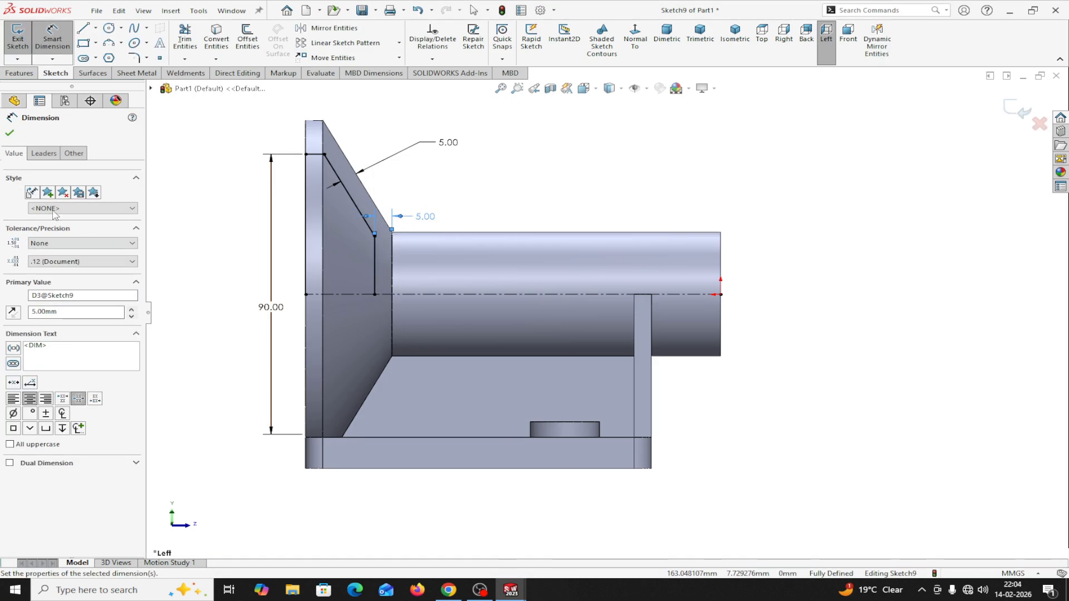
click(10, 133)
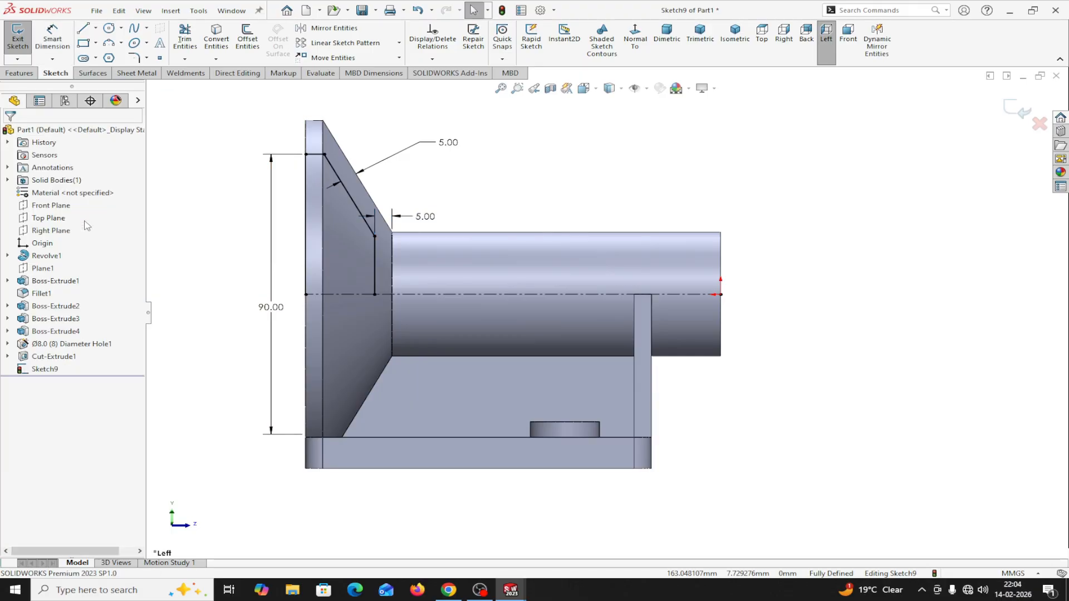
Step: Cut the conical recess into the flange with a 360° Revolved Cut about the centerline, closing the open sketch automatically
click(19, 74)
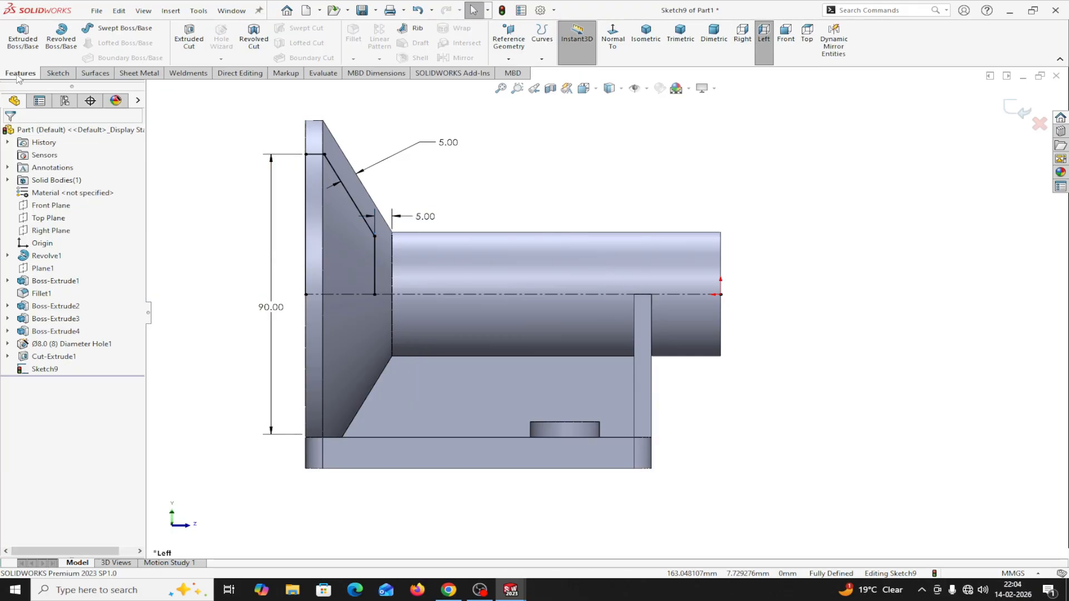
click(247, 49)
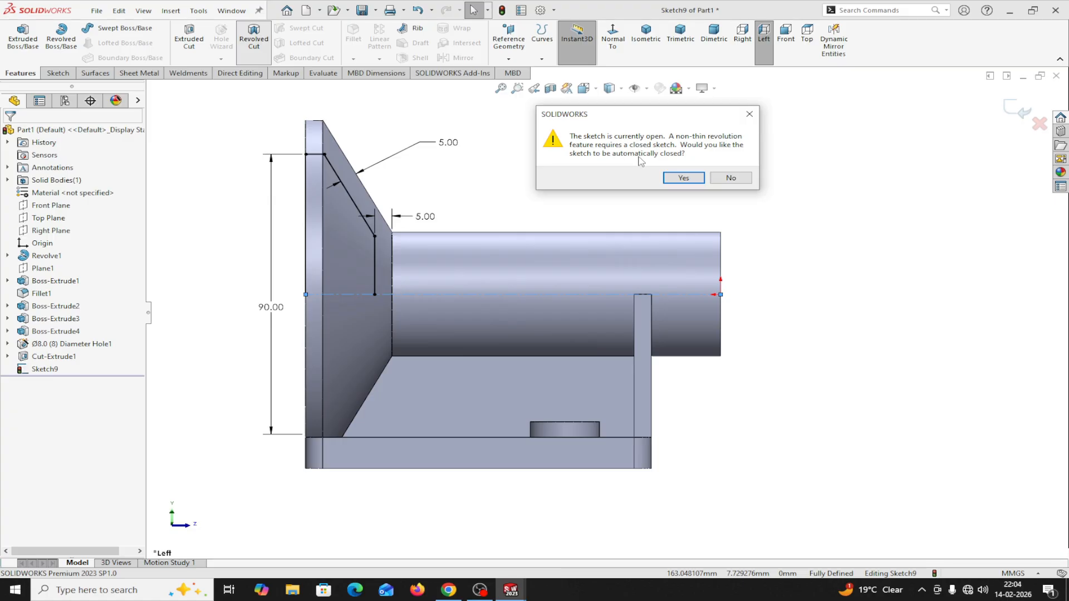
click(683, 177)
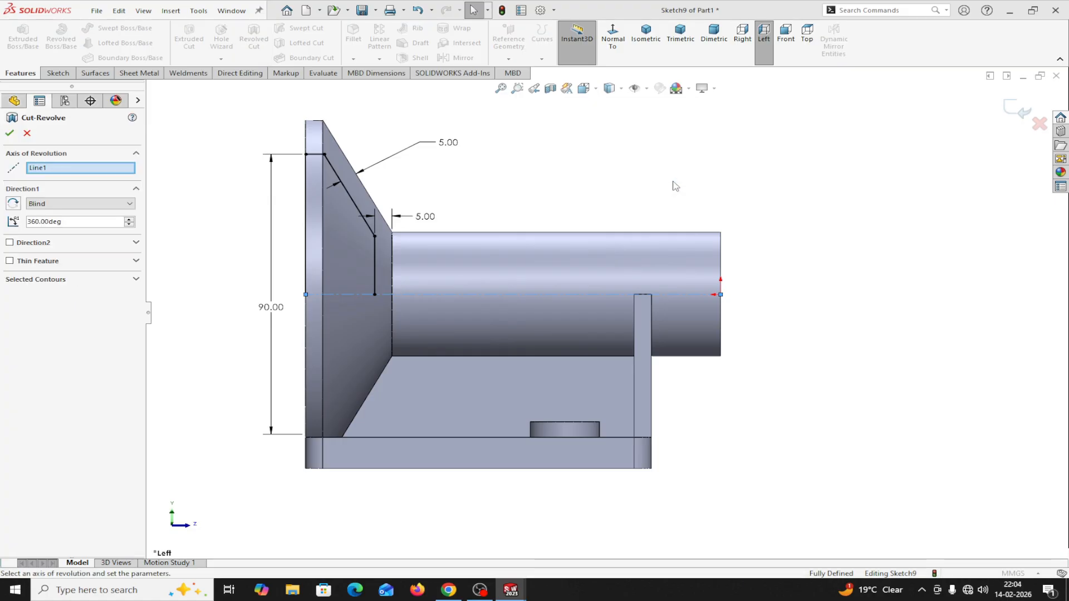
click(9, 134)
mouse_move(771, 449)
middle_down()
mouse_move(855, 432)
mouse_move(720, 494)
mouse_move(824, 470)
mouse_move(747, 473)
mouse_move(711, 480)
mouse_move(978, 453)
mouse_move(890, 487)
middle_up()
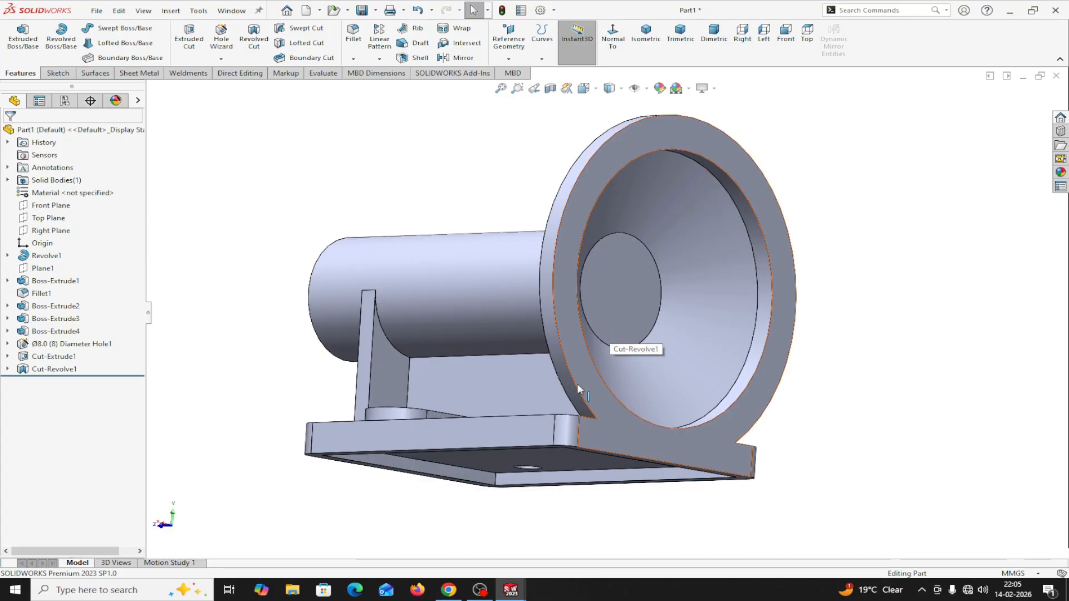
Step: Switch to the exercise drawing and examine Section C-C for the stepped bore's diameters and lengths
mouse_move(510, 590)
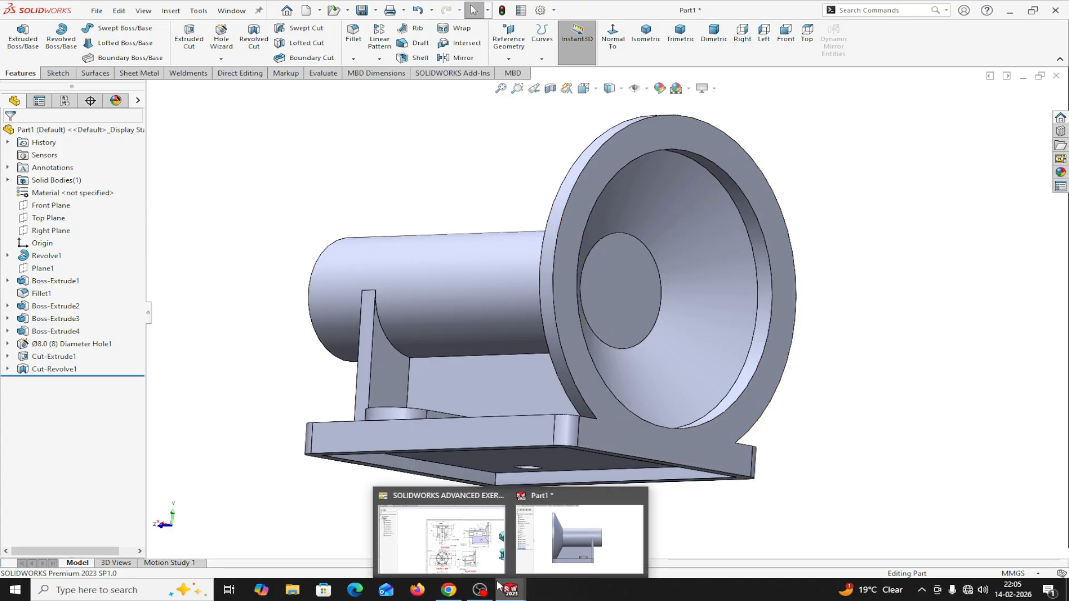
click(477, 563)
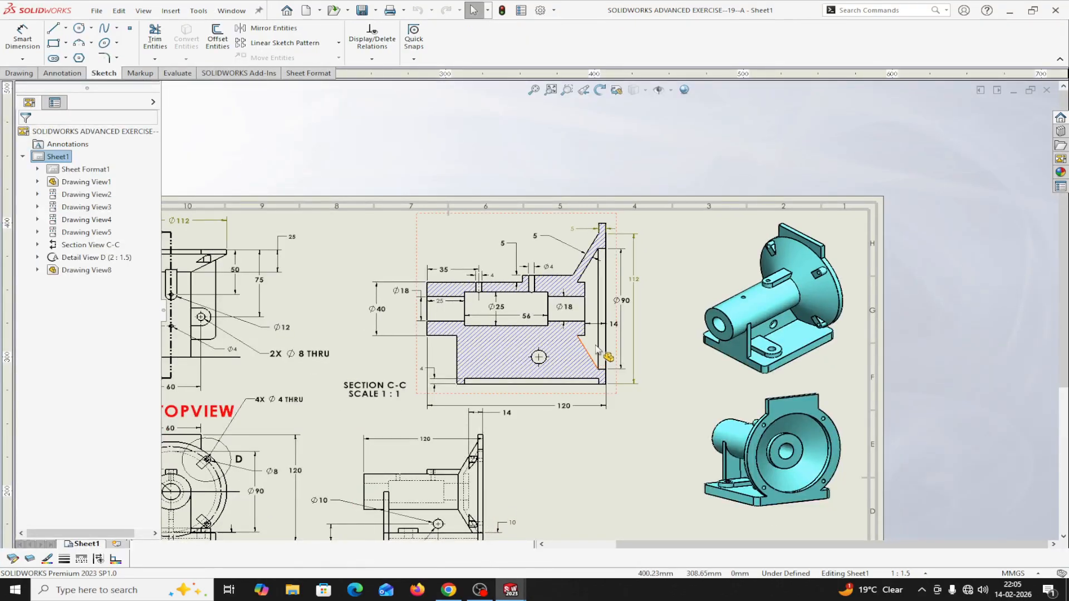
scroll(596, 350, down, 2)
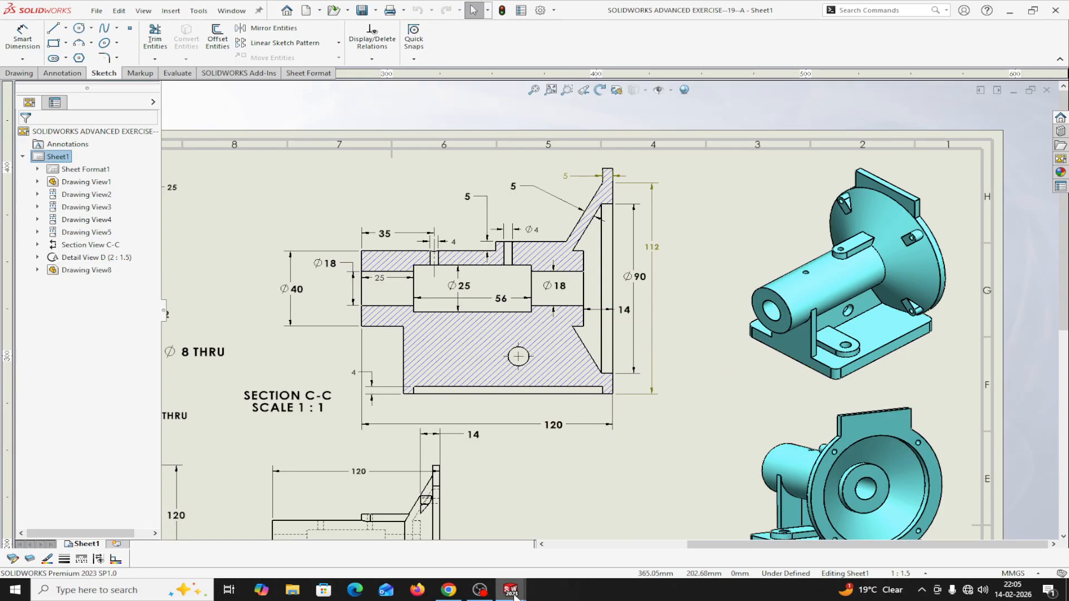
Step: Switch back to the part and sketch an origin-centered circle of about 25.3 mm radius on the flange's outer ring face
mouse_move(511, 593)
click(580, 523)
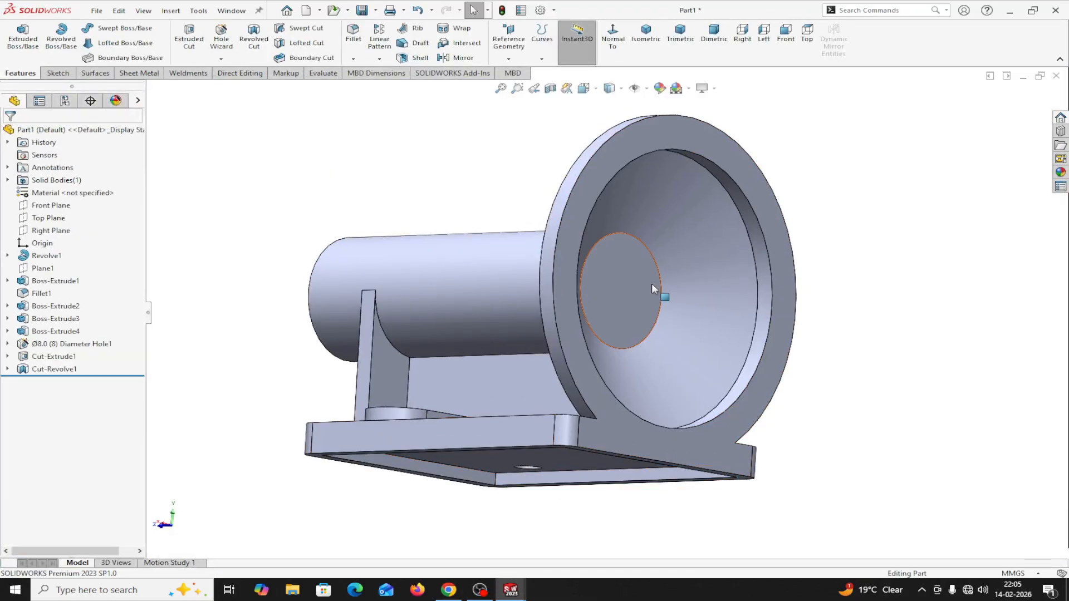
click(632, 143)
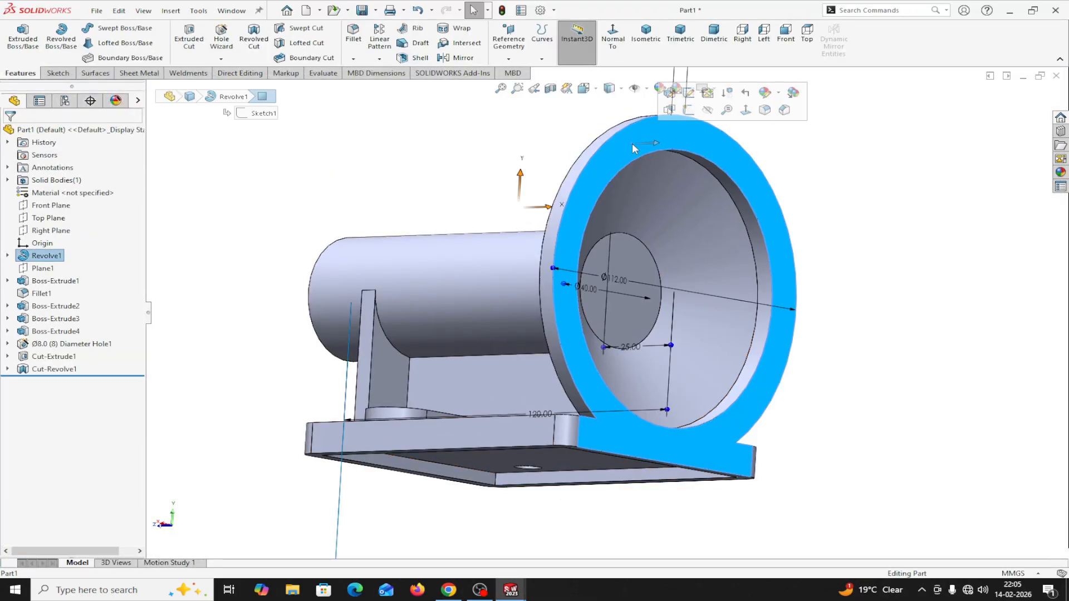
click(688, 112)
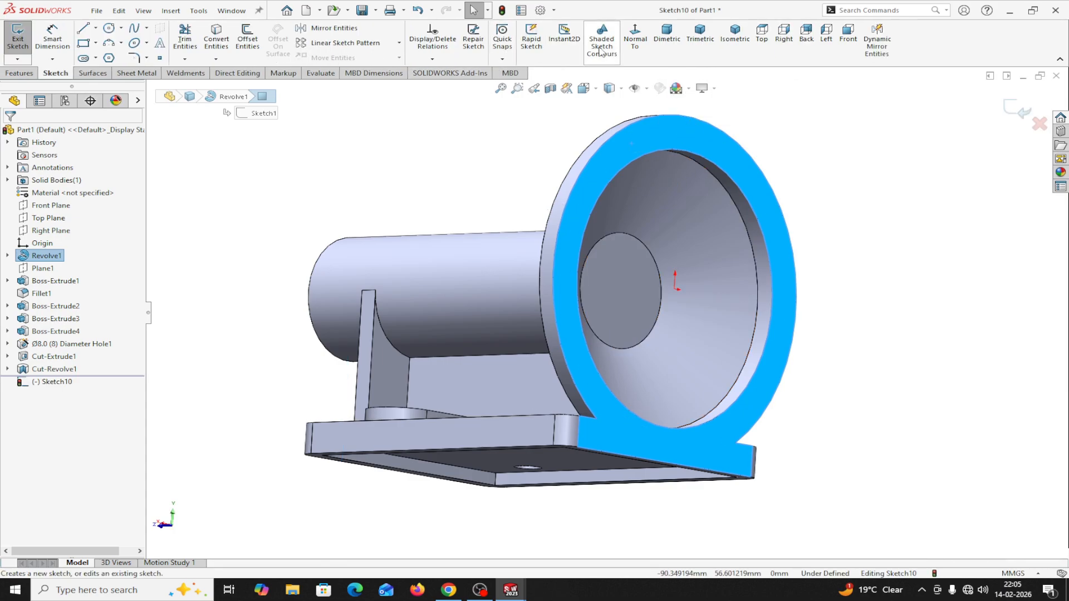
click(636, 44)
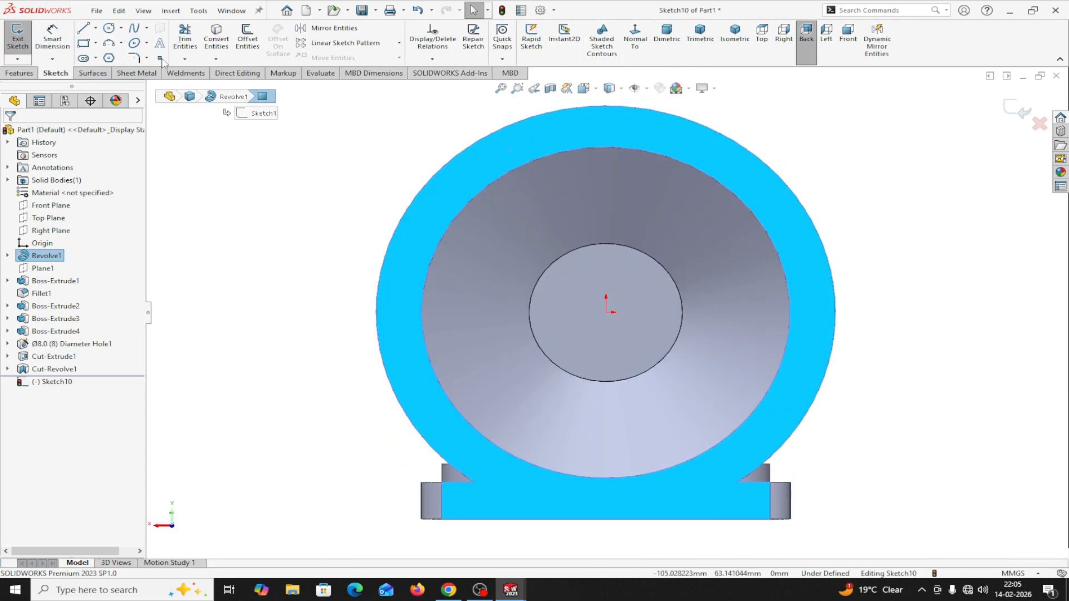
click(109, 29)
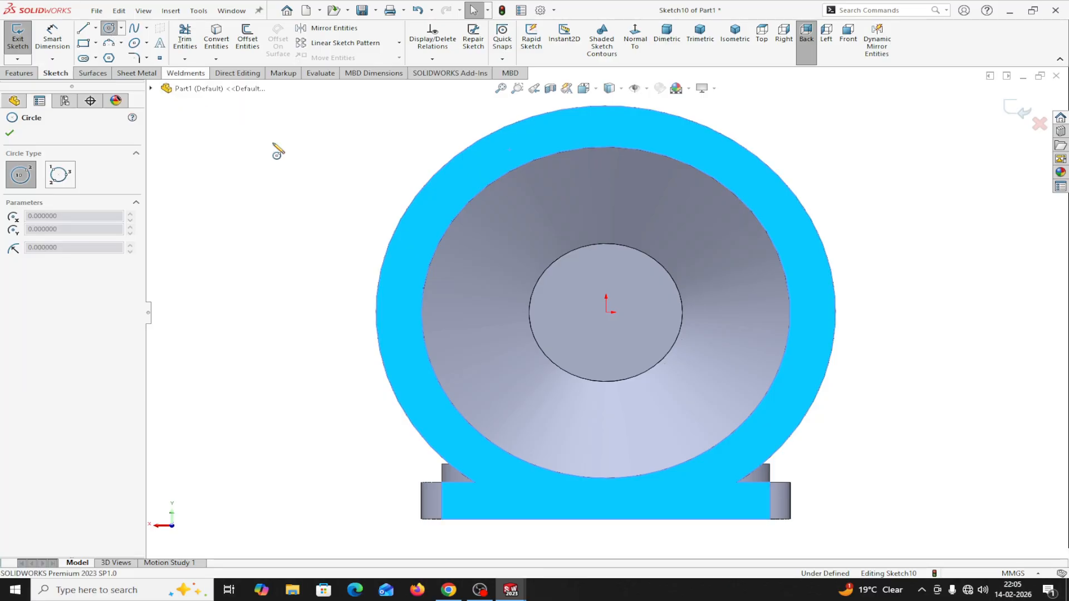
click(607, 312)
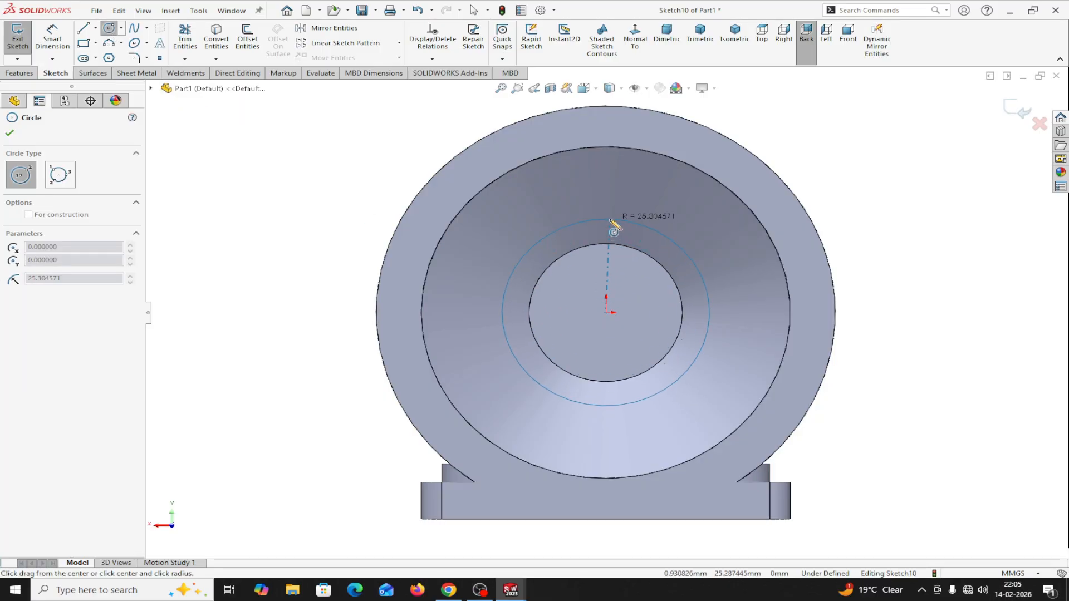
click(615, 220)
right_click(612, 221)
click(641, 229)
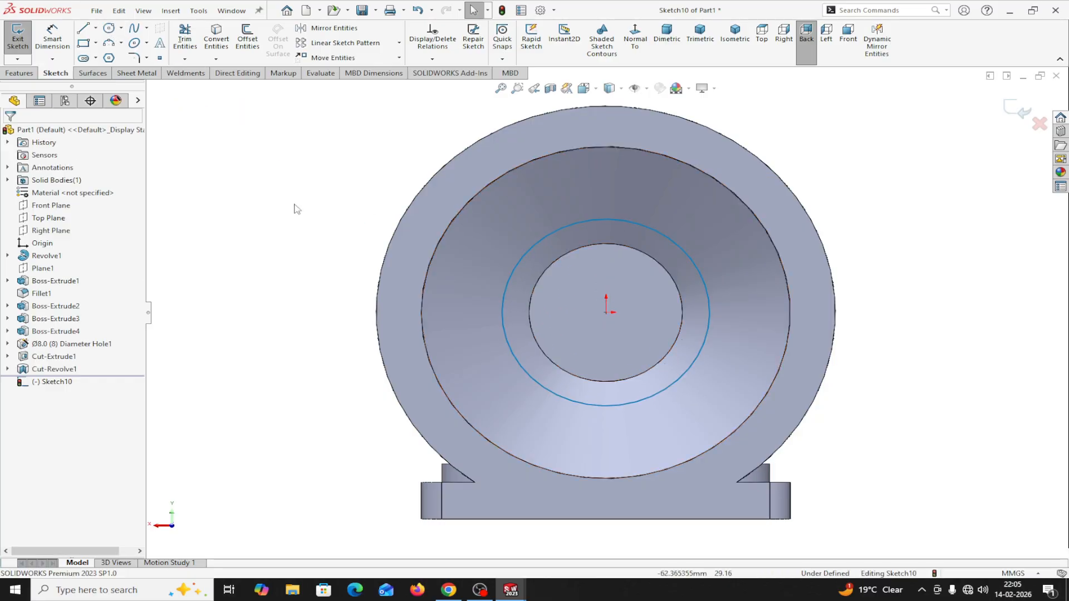
Step: Dimension the circle's diameter as 40 mm and finish dimensioning
click(52, 38)
click(652, 403)
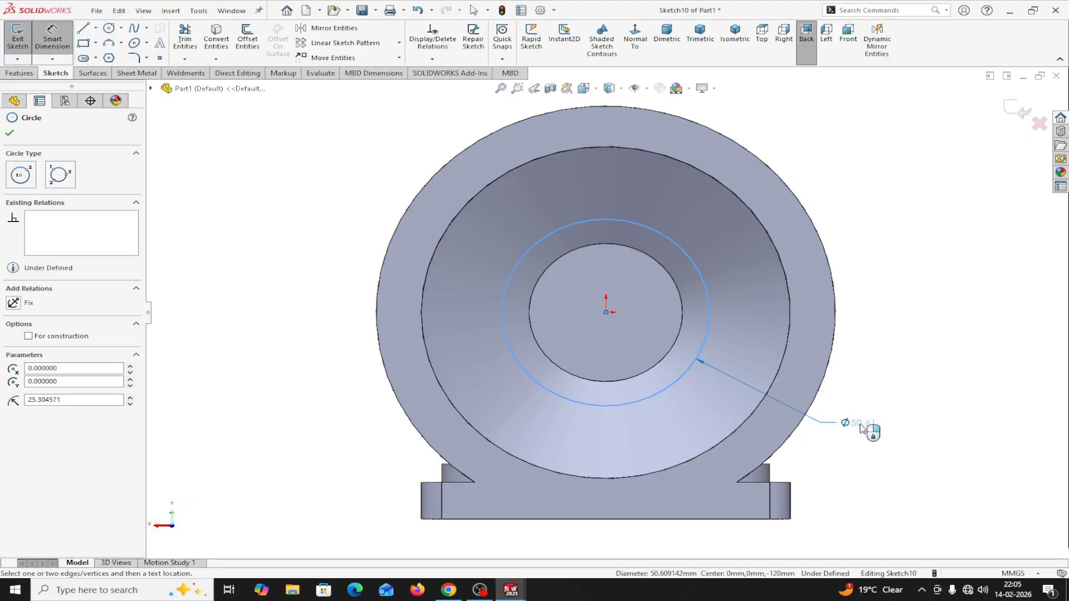
click(813, 430)
text(40)
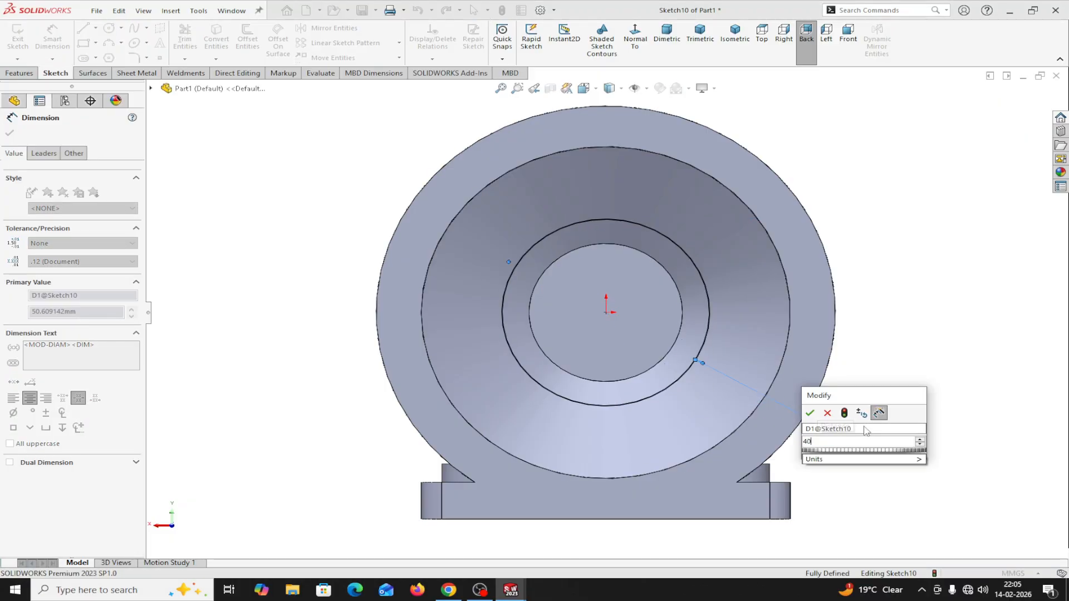
click(810, 414)
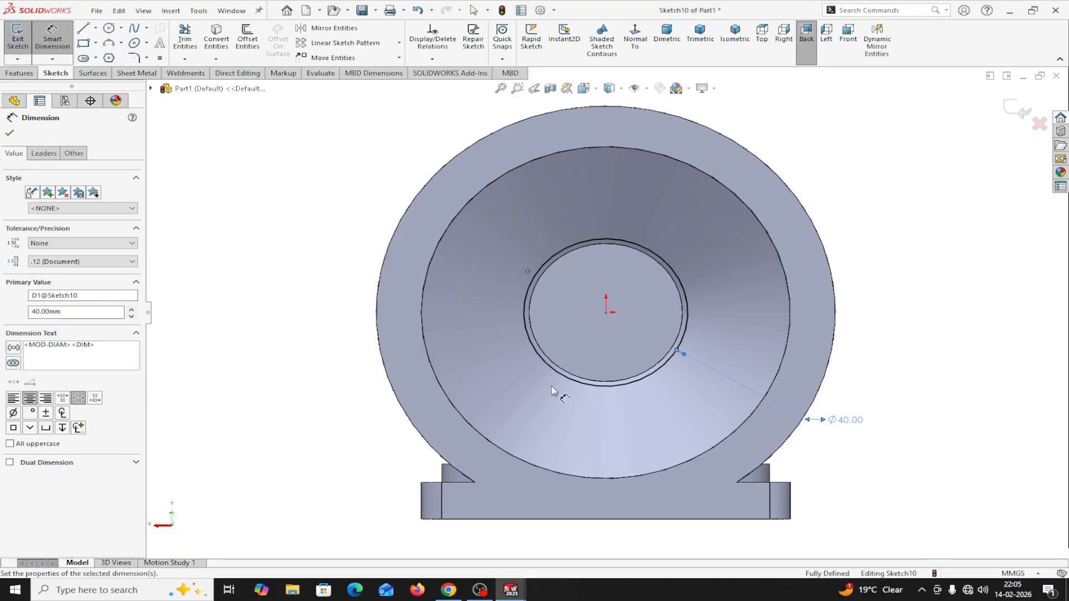
click(10, 133)
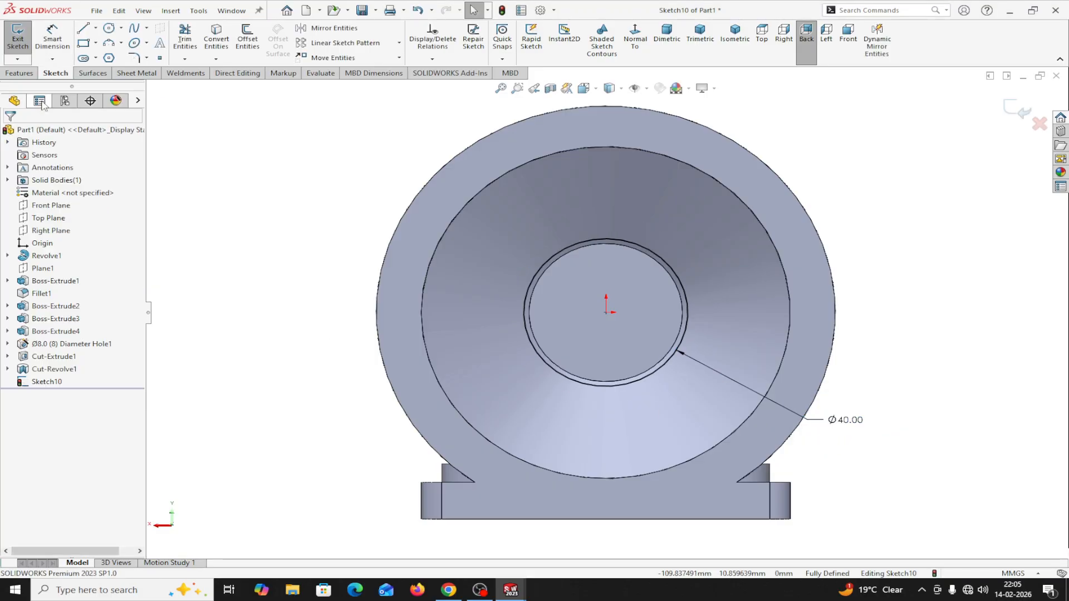
Step: Set up an Extruded Boss of the circle, starting from a 14 mm offset reversed into the conical recess
click(25, 75)
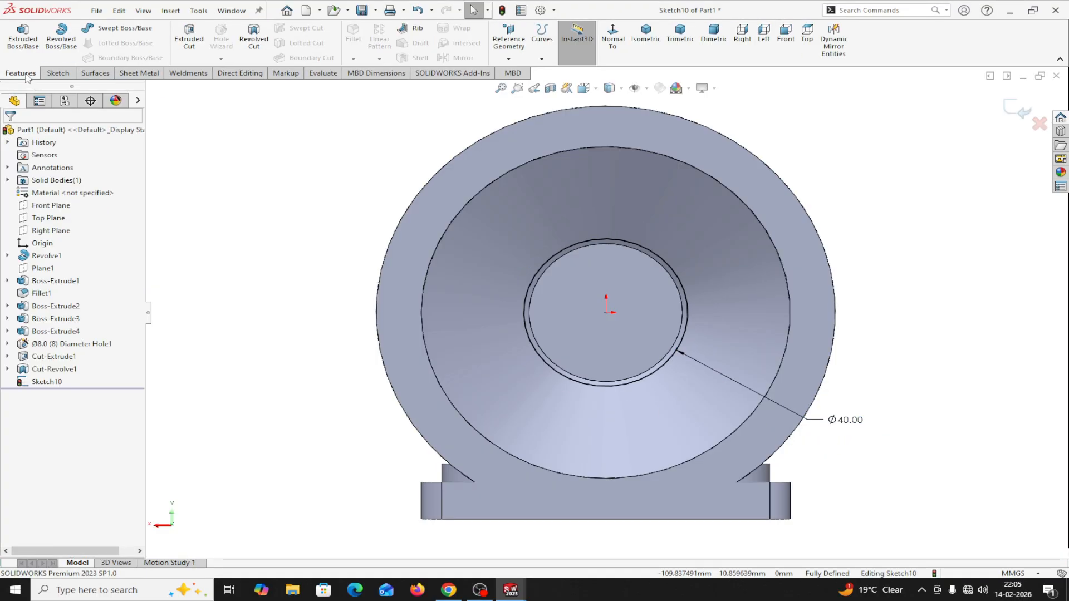
click(23, 35)
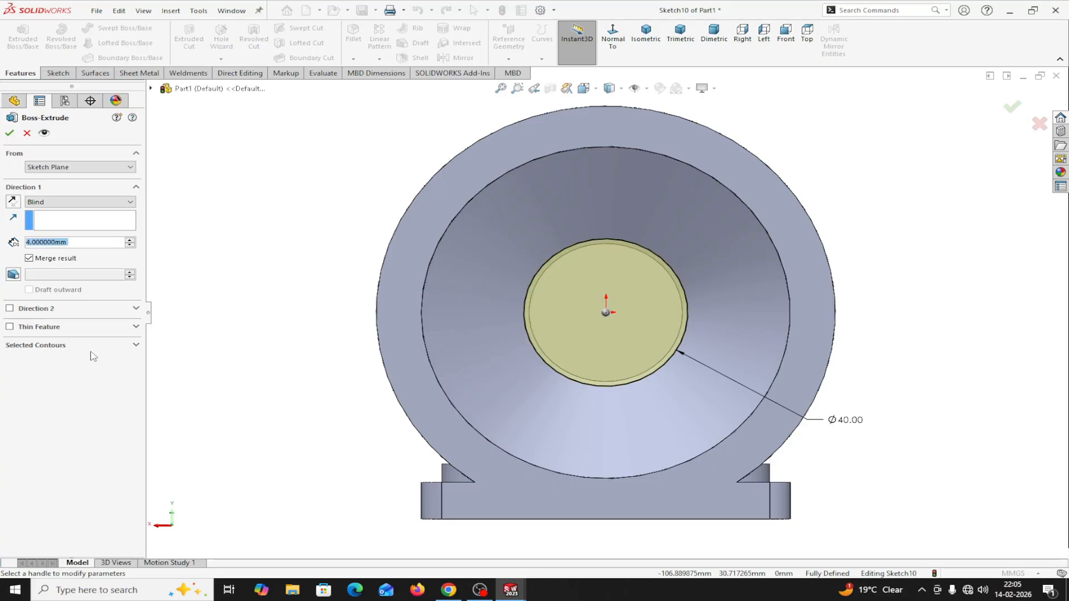
click(85, 351)
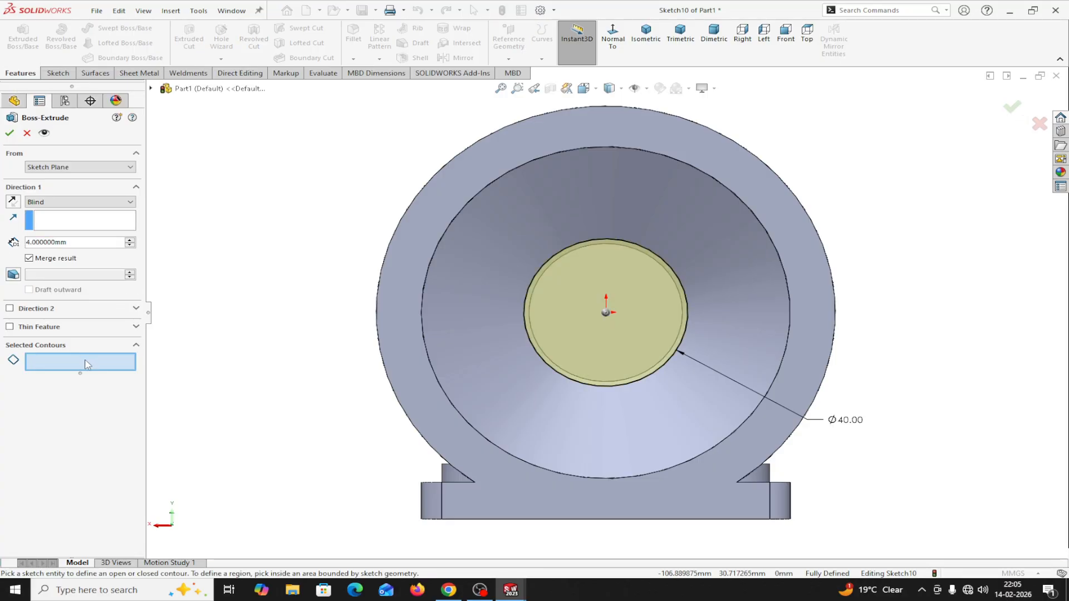
middle_drag(231, 334, 300, 361)
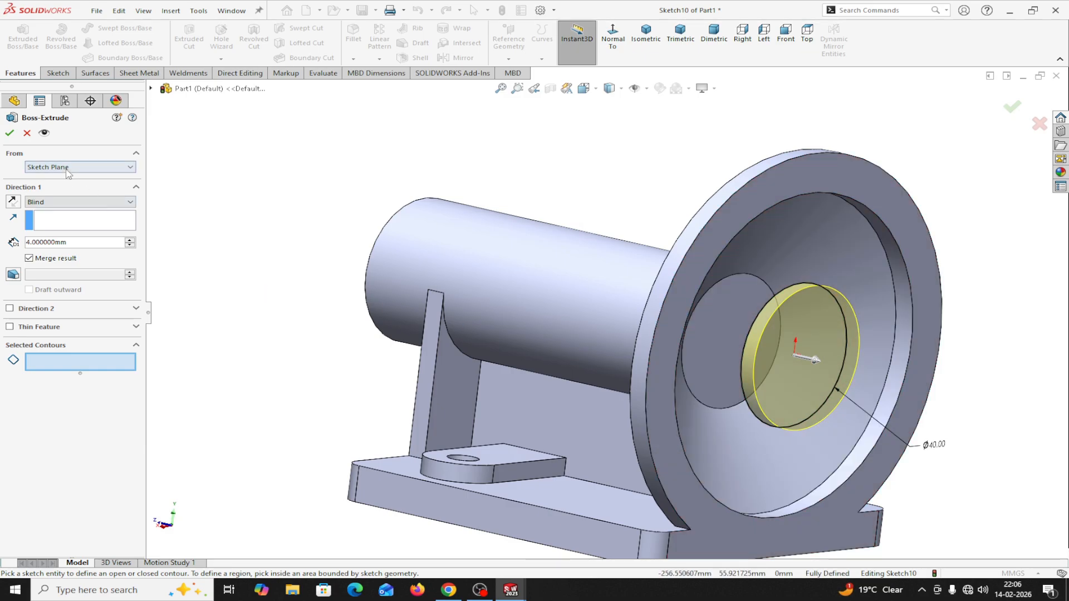
click(46, 167)
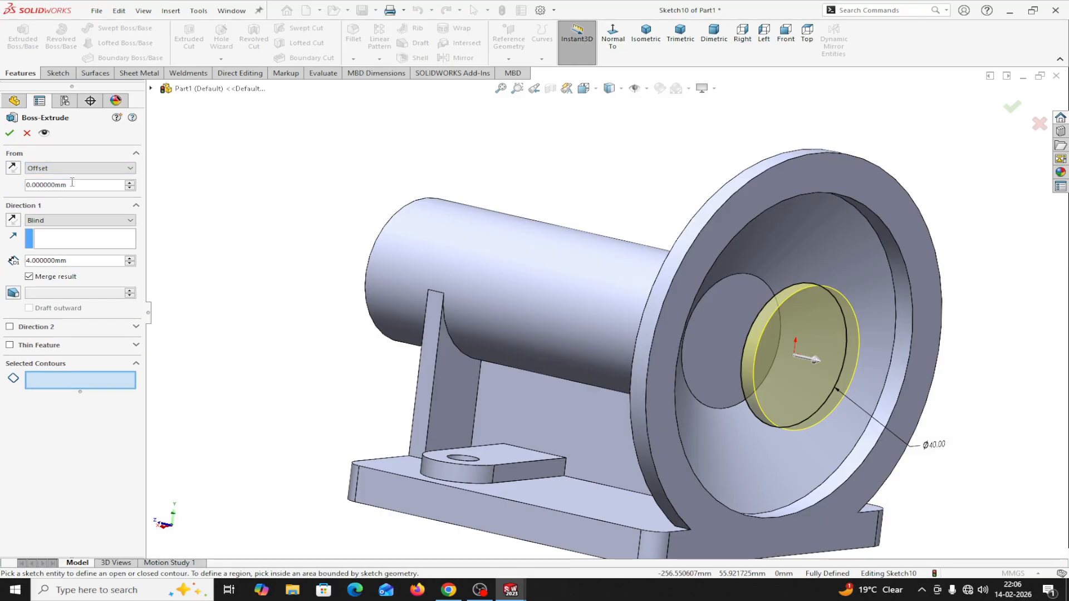
text(14)
key(Return)
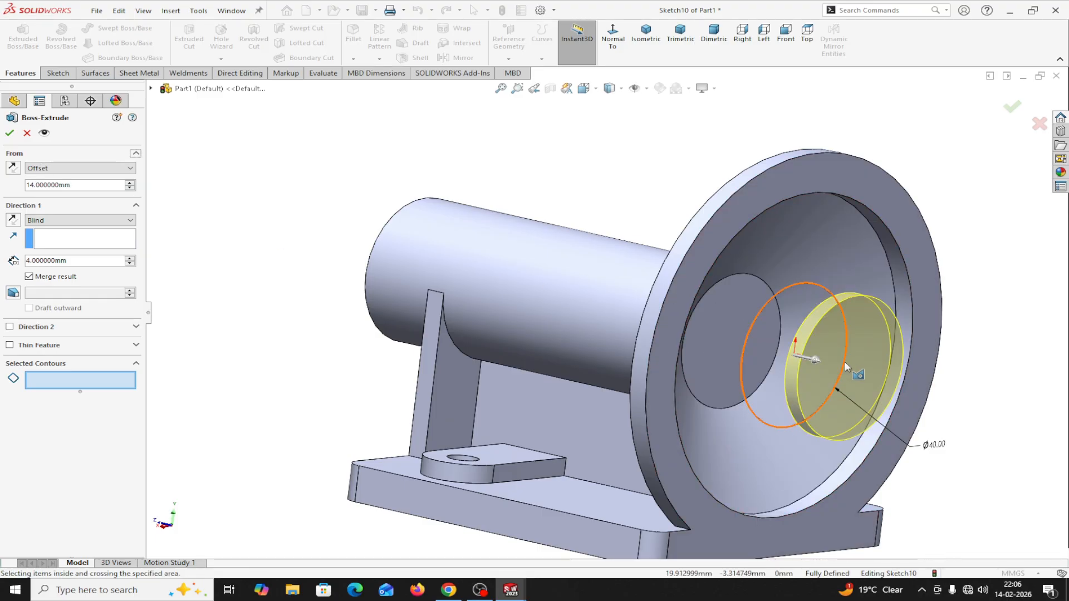
click(13, 169)
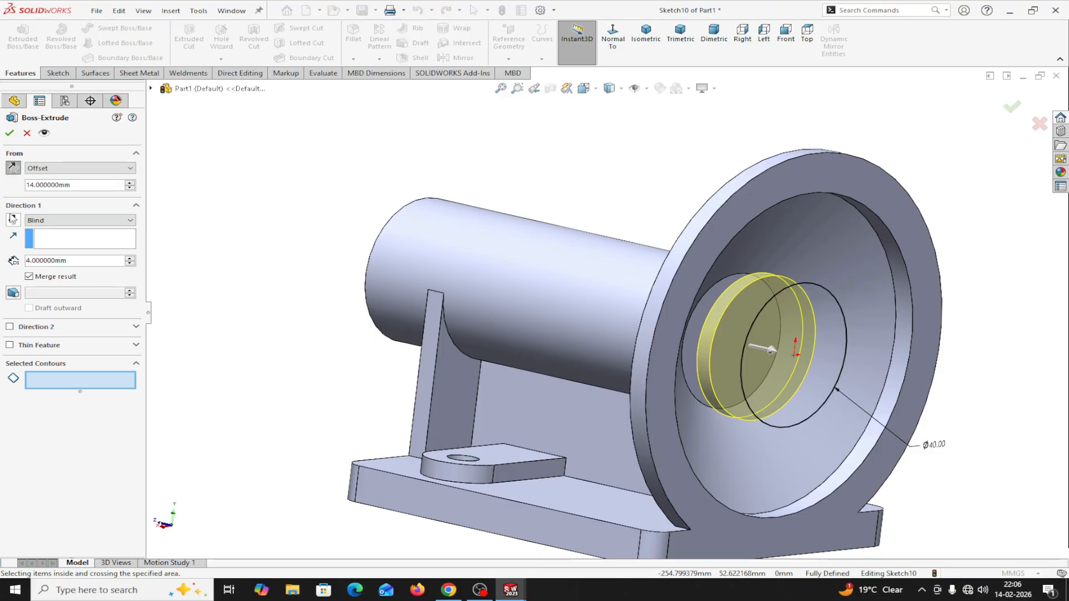
Step: Extrude the boss Up To Surface, ending at the circular face at the bottom of the conical recess
click(38, 222)
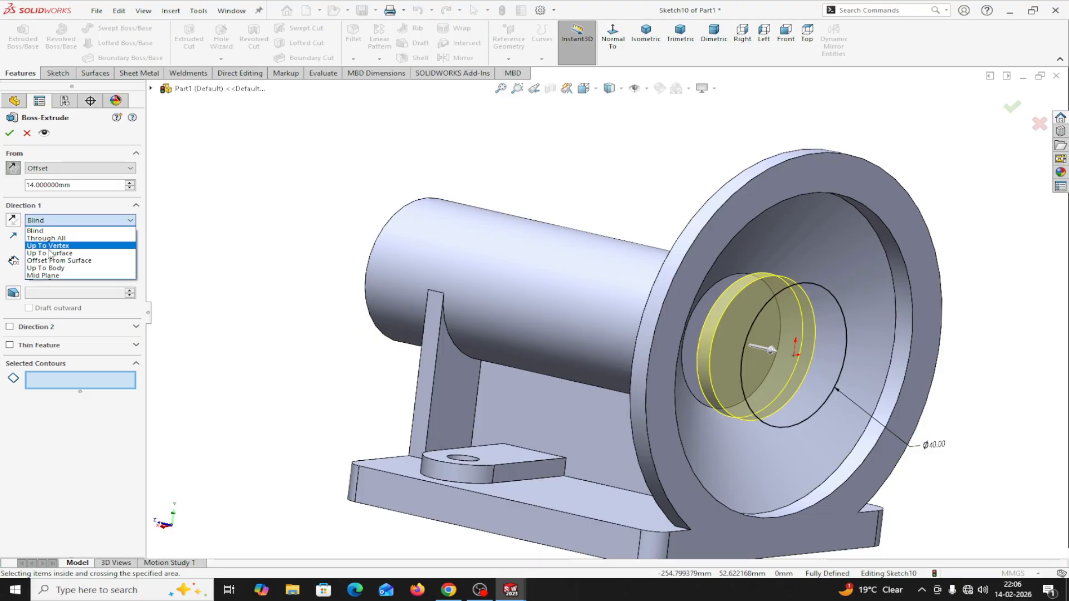
click(49, 252)
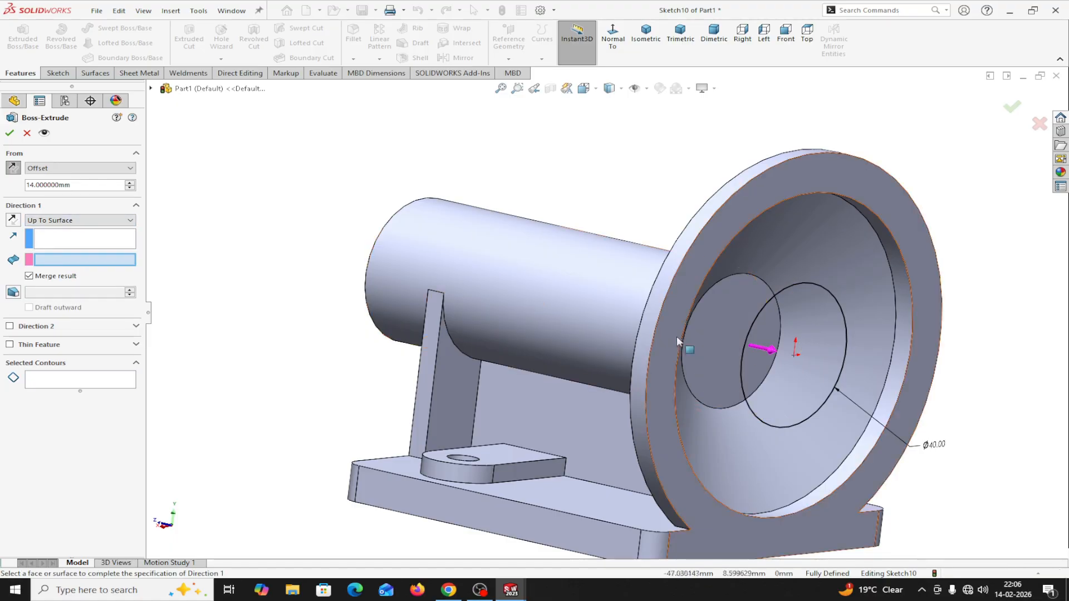
click(718, 333)
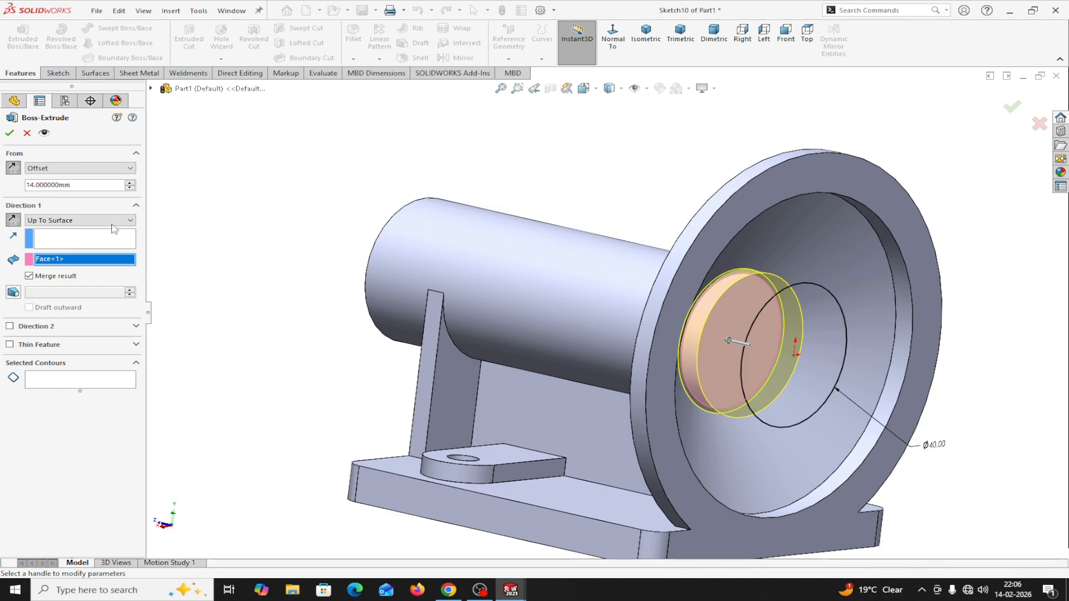
click(10, 132)
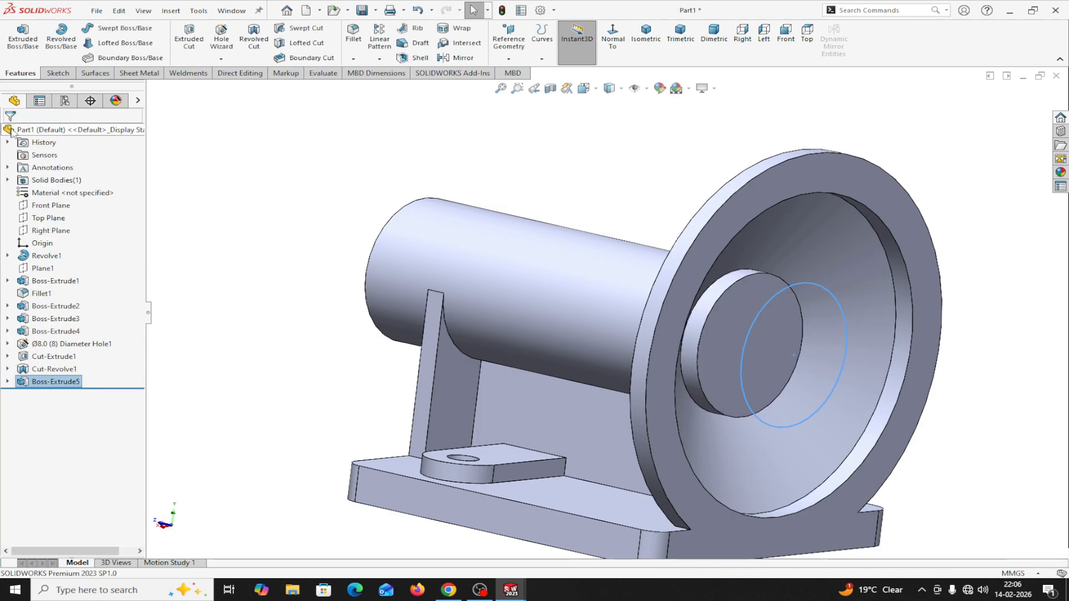
click(333, 215)
mouse_move(315, 231)
middle_down()
mouse_move(187, 213)
mouse_move(186, 245)
mouse_move(158, 240)
mouse_move(167, 250)
middle_up()
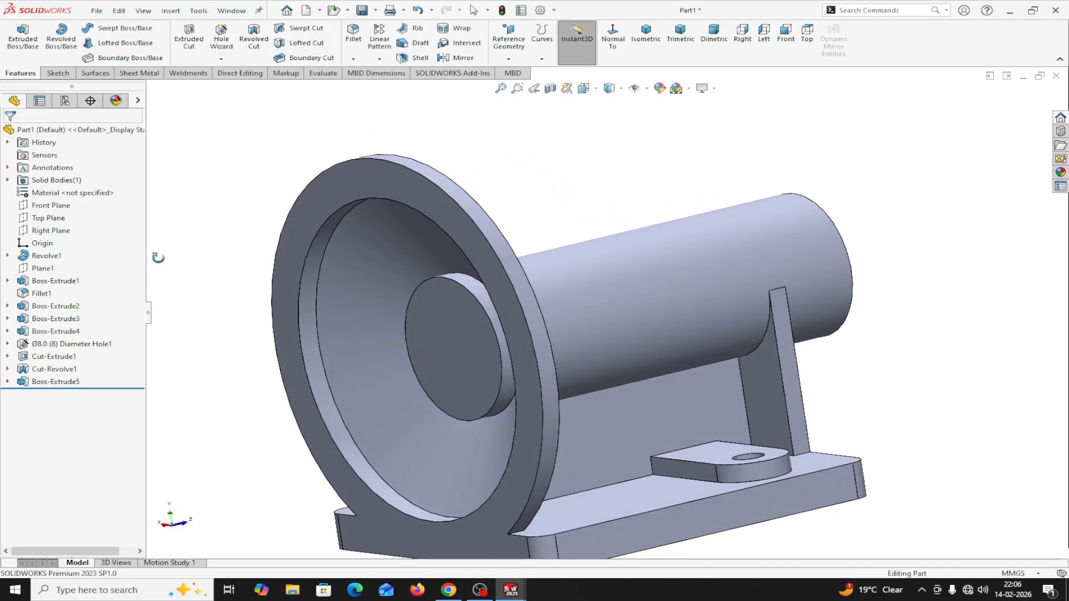
Step: Raise the document's image quality, setting both the shaded and the wireframe resolution close to High, and check the part's display
click(554, 11)
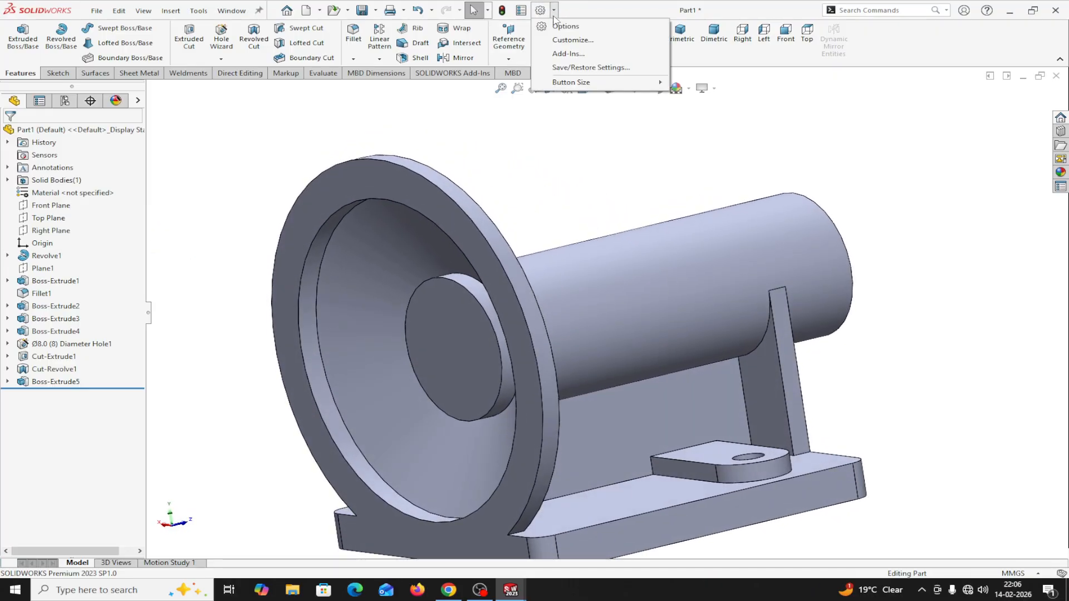
click(568, 20)
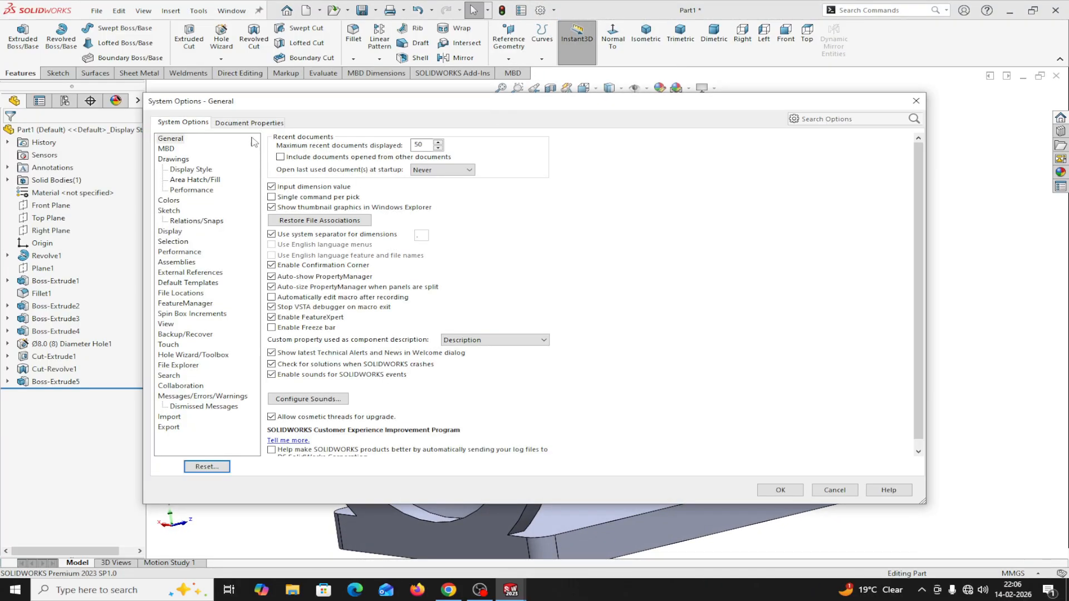
click(246, 123)
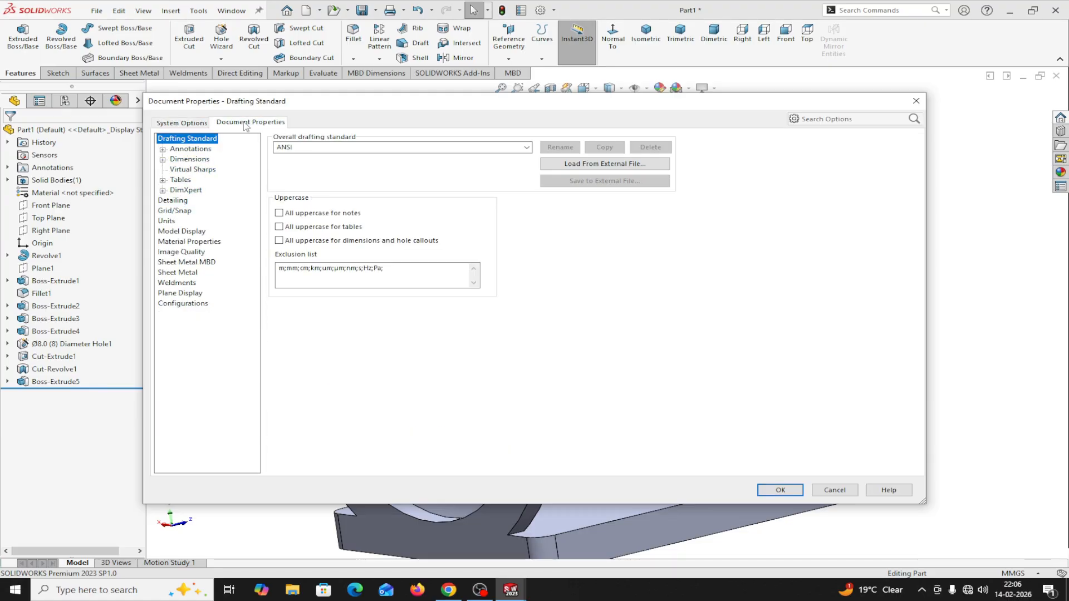
click(177, 253)
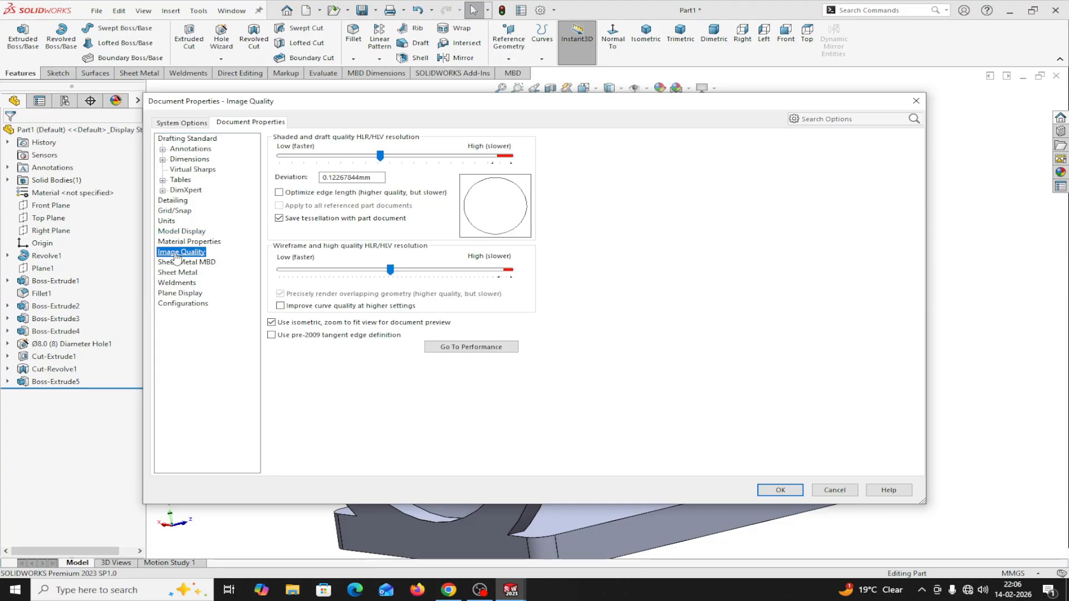
drag(380, 157, 391, 156)
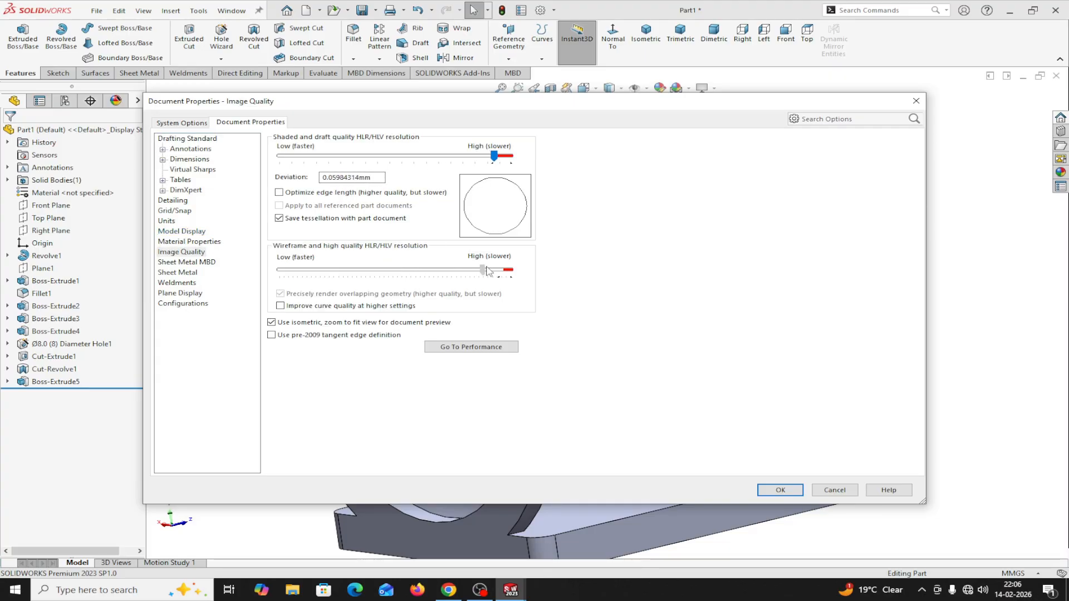
drag(488, 271, 505, 273)
click(771, 491)
middle_drag(632, 136, 656, 138)
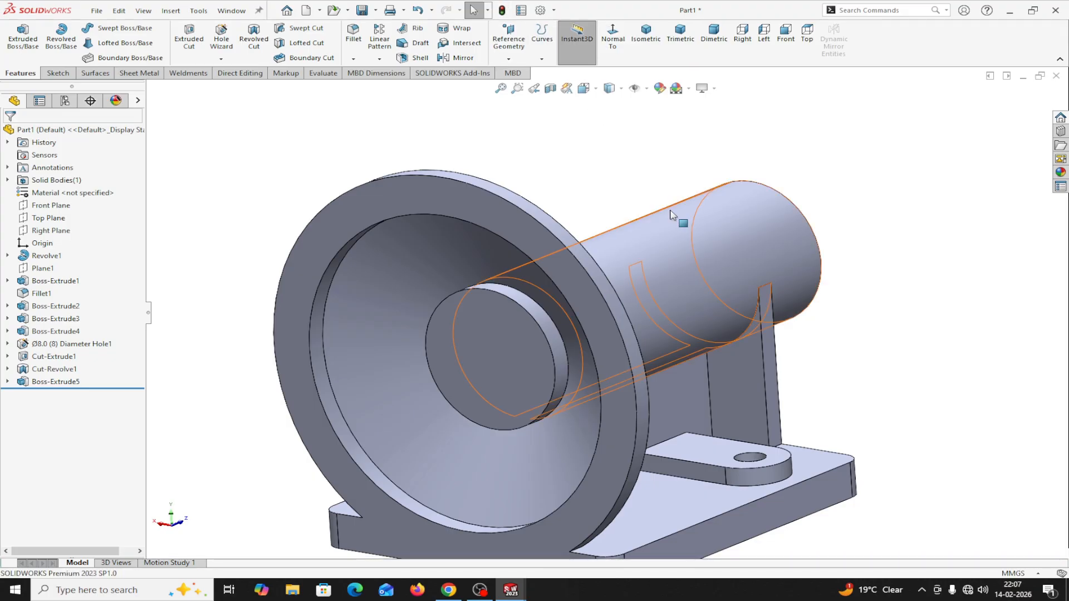
scroll(674, 216, up, 2)
middle_drag(830, 260, 741, 378)
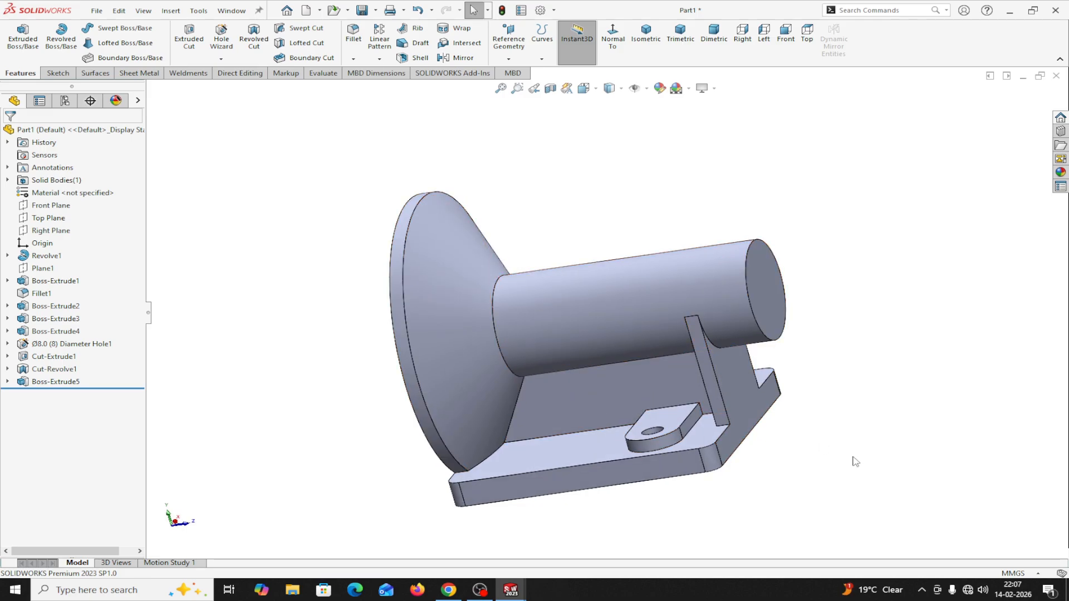
middle_drag(851, 456, 880, 445)
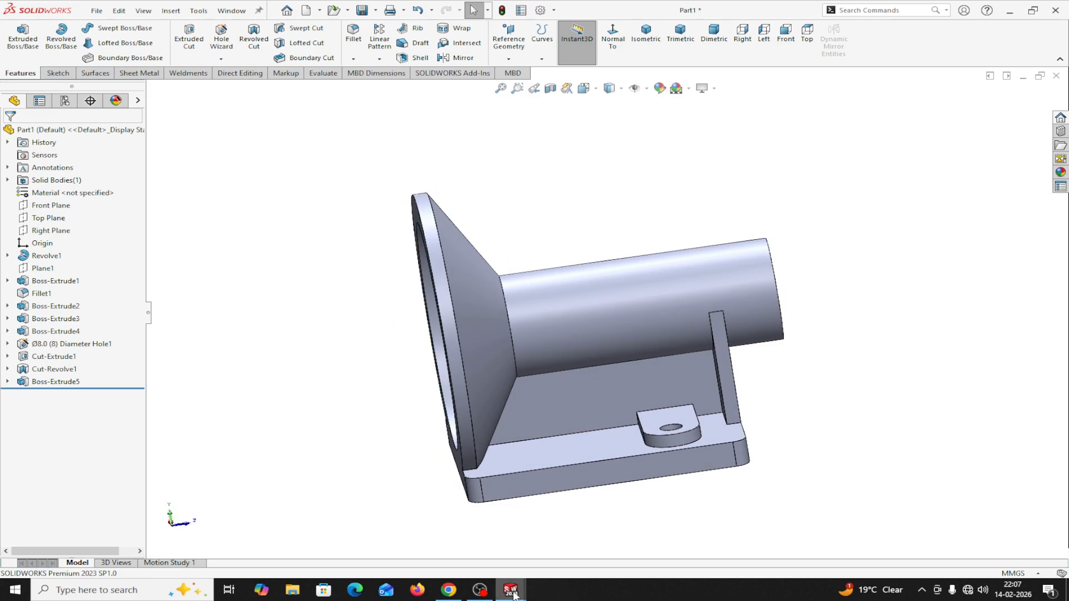
Step: Switch to the exercise drawing and re-examine the dimensions of the bore segments in Section C-C
mouse_move(513, 594)
click(483, 549)
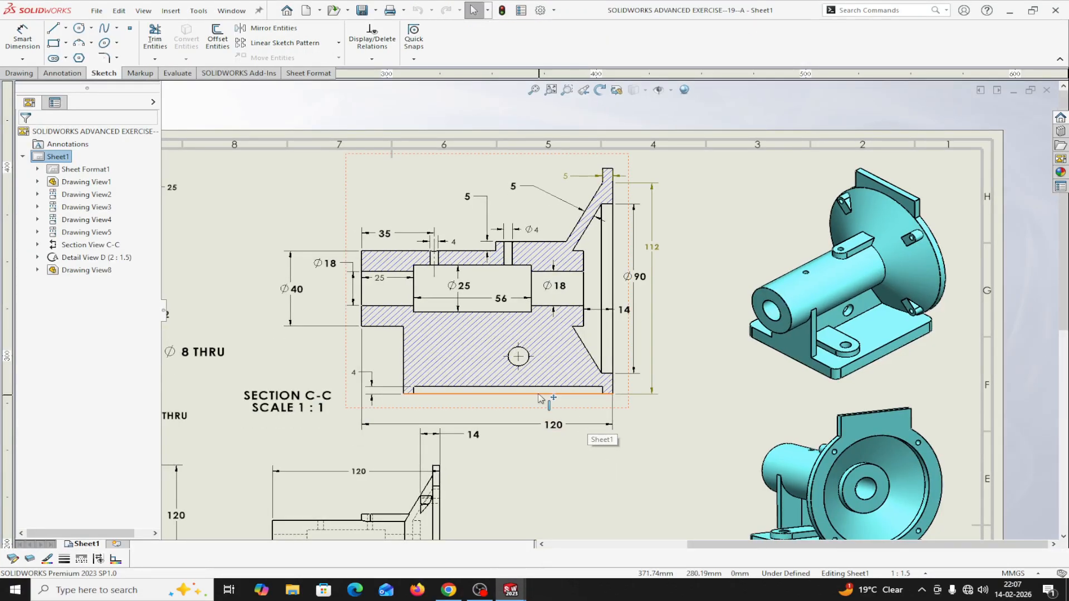
scroll(453, 323, down, 1)
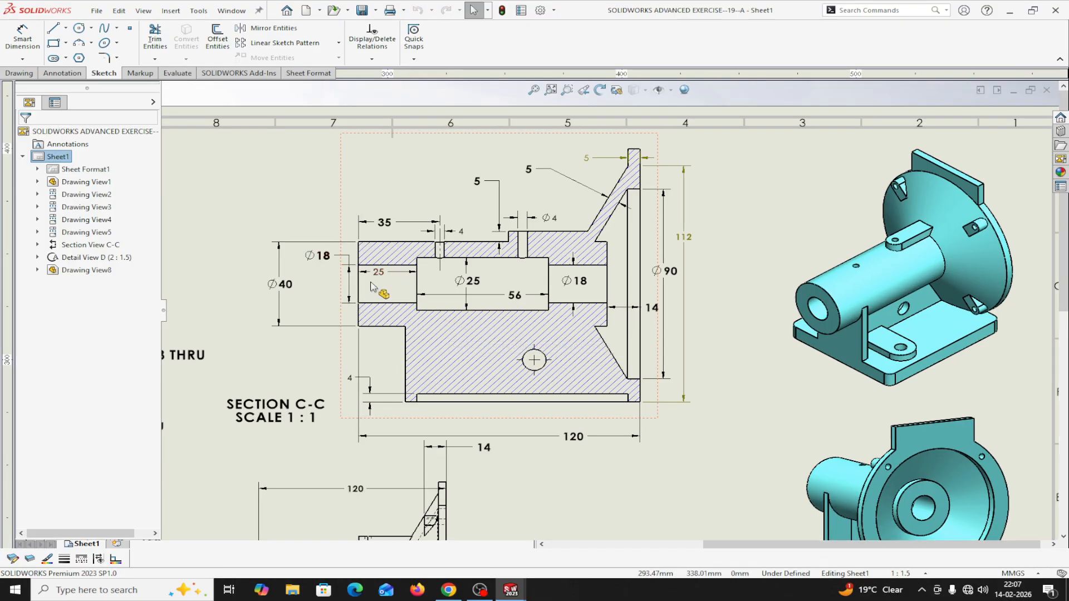
scroll(402, 293, down, 2)
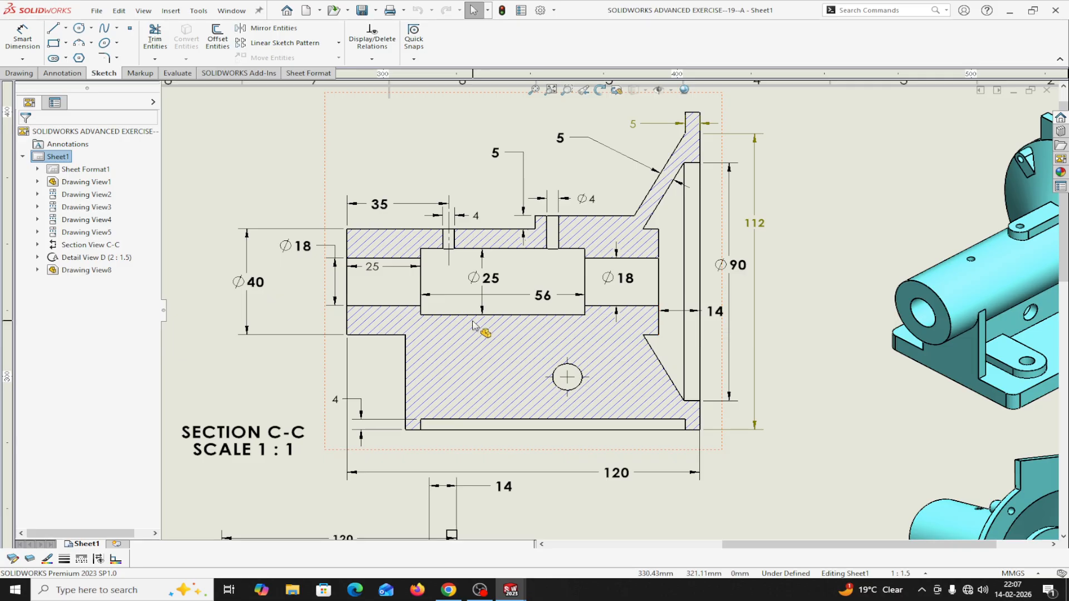
scroll(356, 307, down, 3)
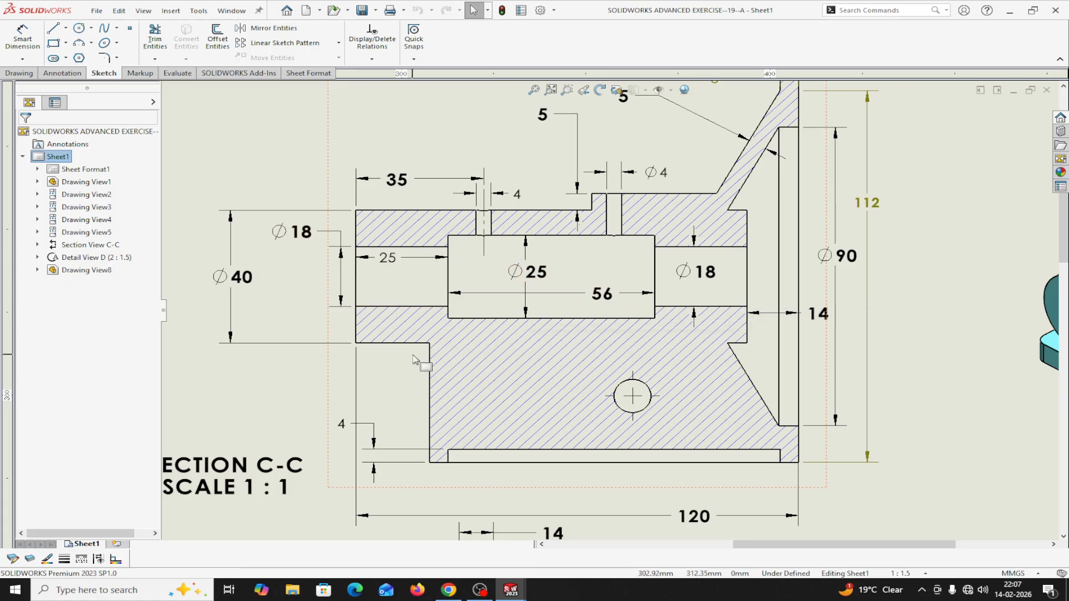
Step: Switch from the exercise drawing back to the part and start a sketch on the cylinder's free circular end face
key(z)
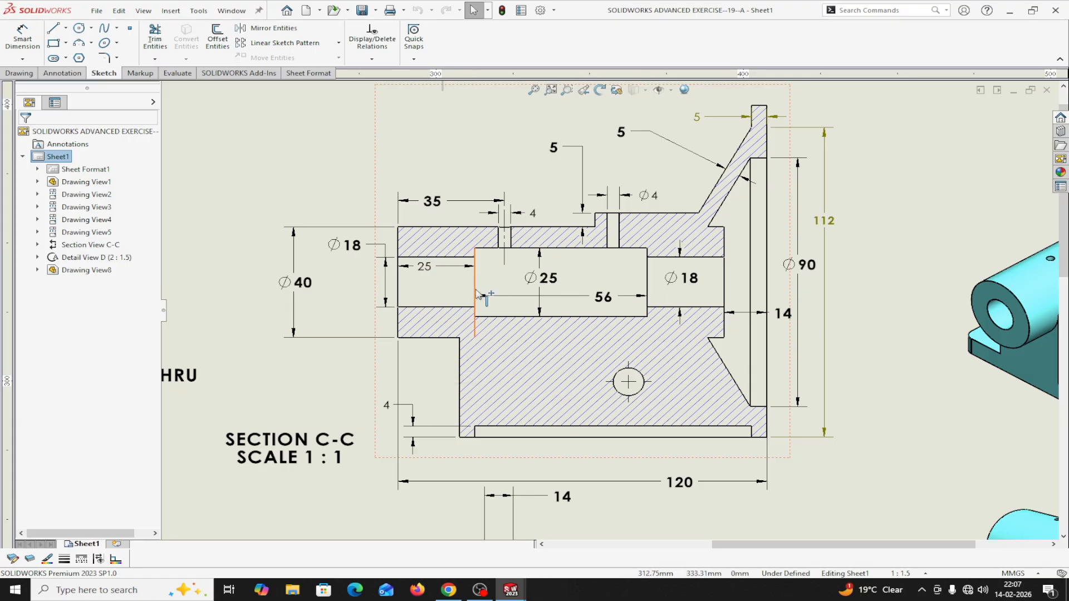
mouse_move(512, 593)
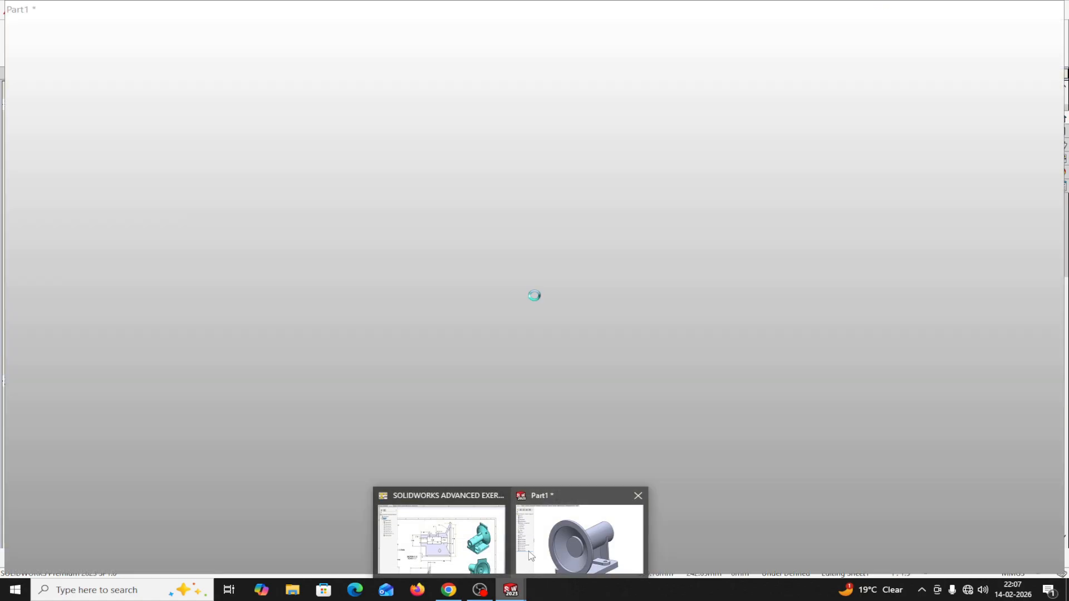
click(544, 513)
middle_drag(833, 425, 728, 456)
click(670, 309)
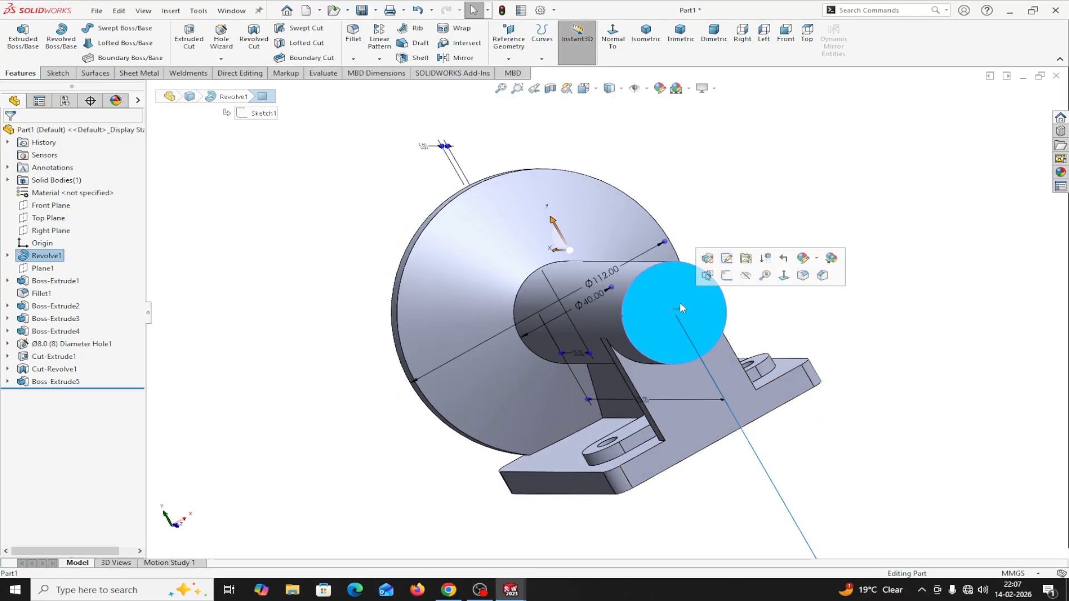
click(733, 280)
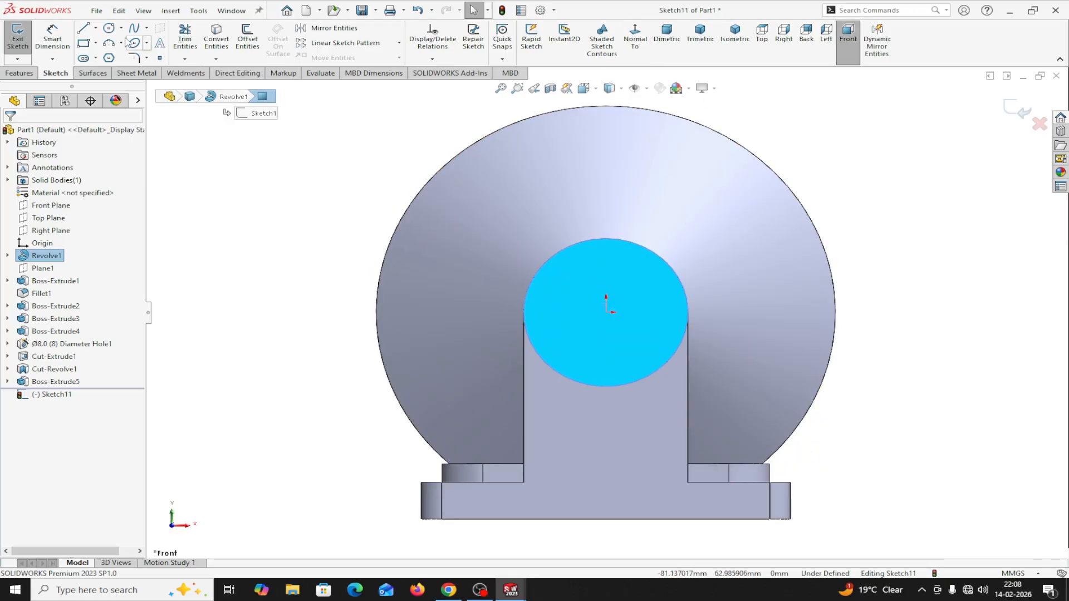
Step: Draw two concentric circles centred on the origin, about 27.3 mm and 16.8 mm in diameter
click(110, 28)
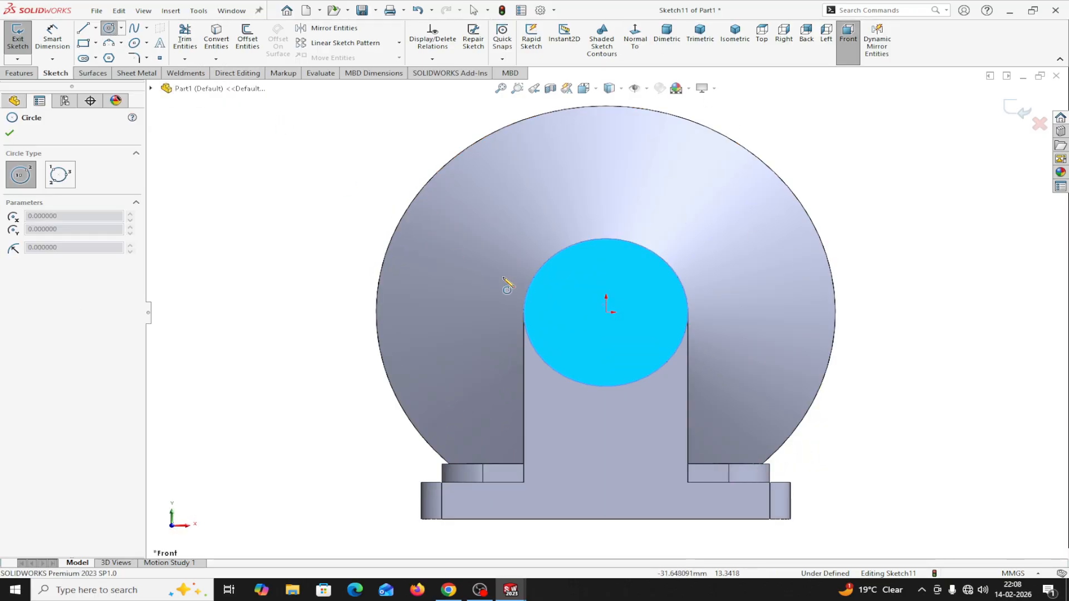
click(606, 313)
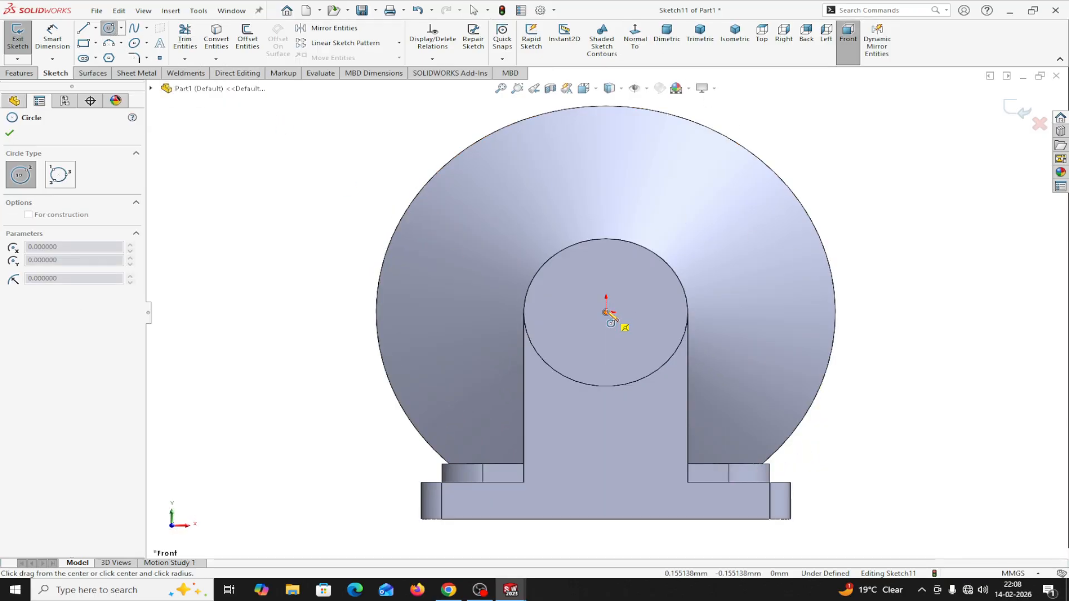
click(624, 260)
click(606, 312)
click(607, 282)
right_click(607, 282)
click(642, 290)
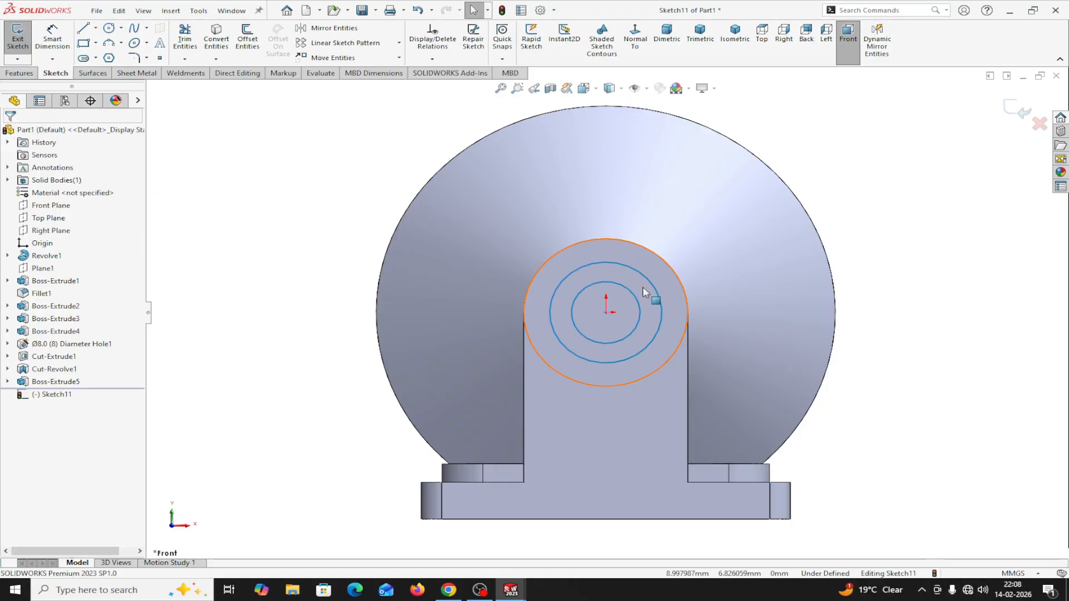
Step: Dimension the inner circle's diameter as 18 mm
click(52, 37)
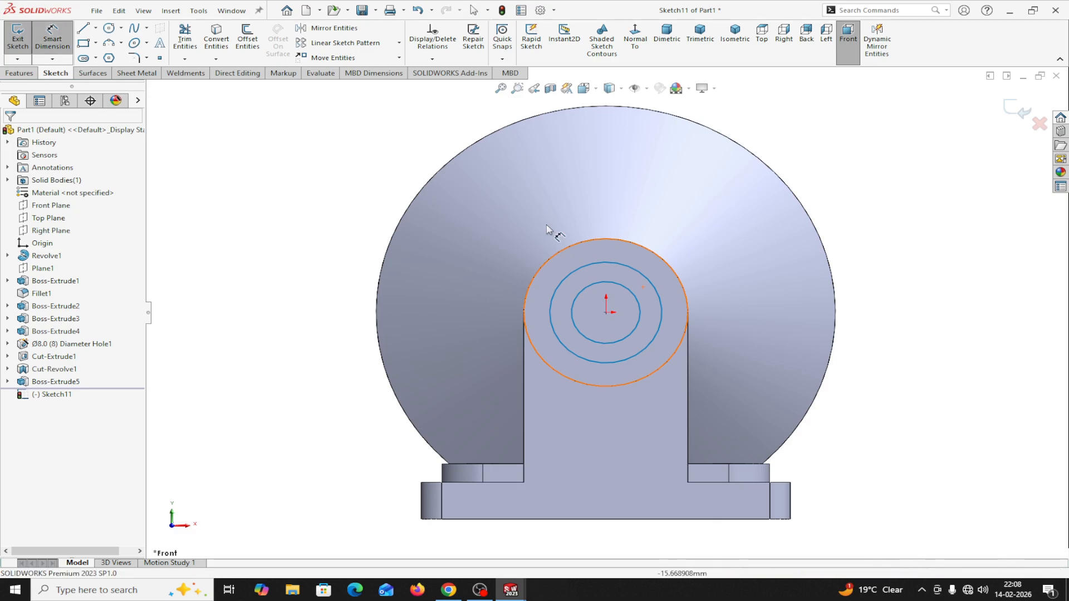
click(637, 328)
click(862, 428)
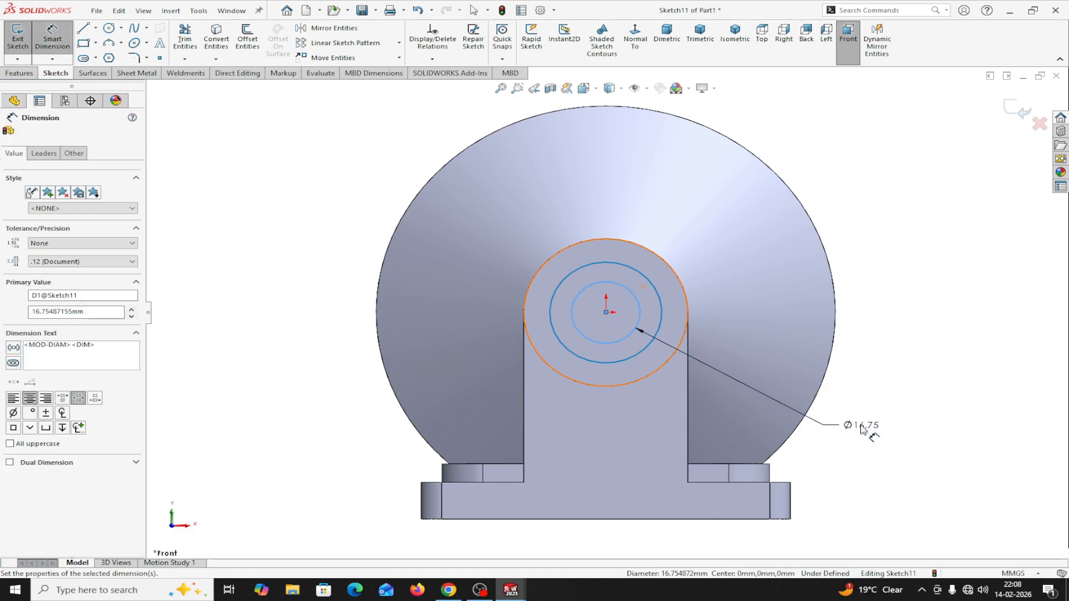
text(18)
click(806, 410)
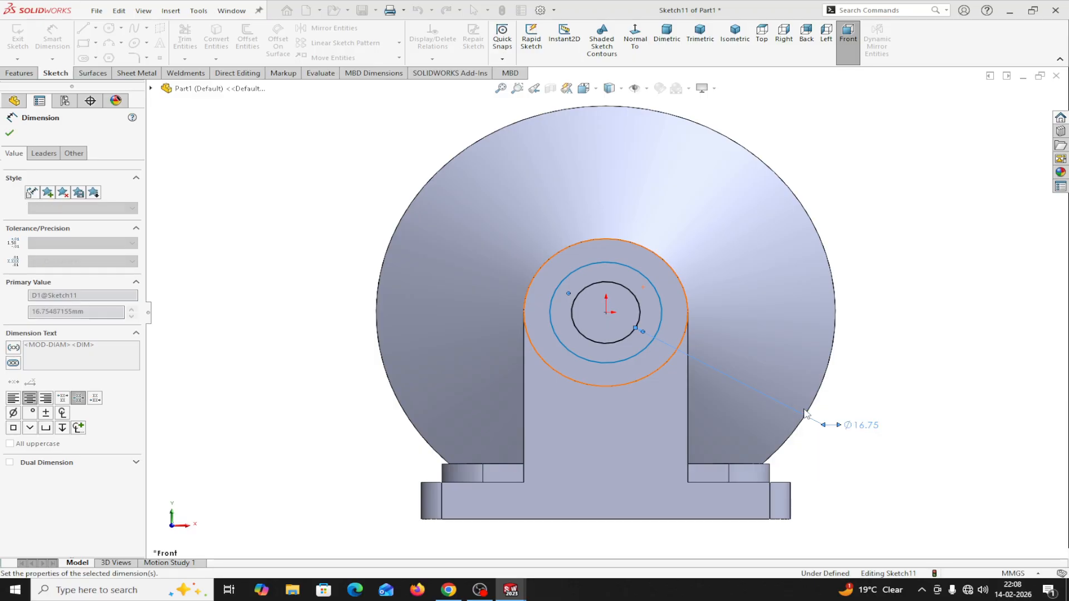
Step: Dimension the outer circle's diameter as 25 mm and finish dimensioning the sketch
click(641, 356)
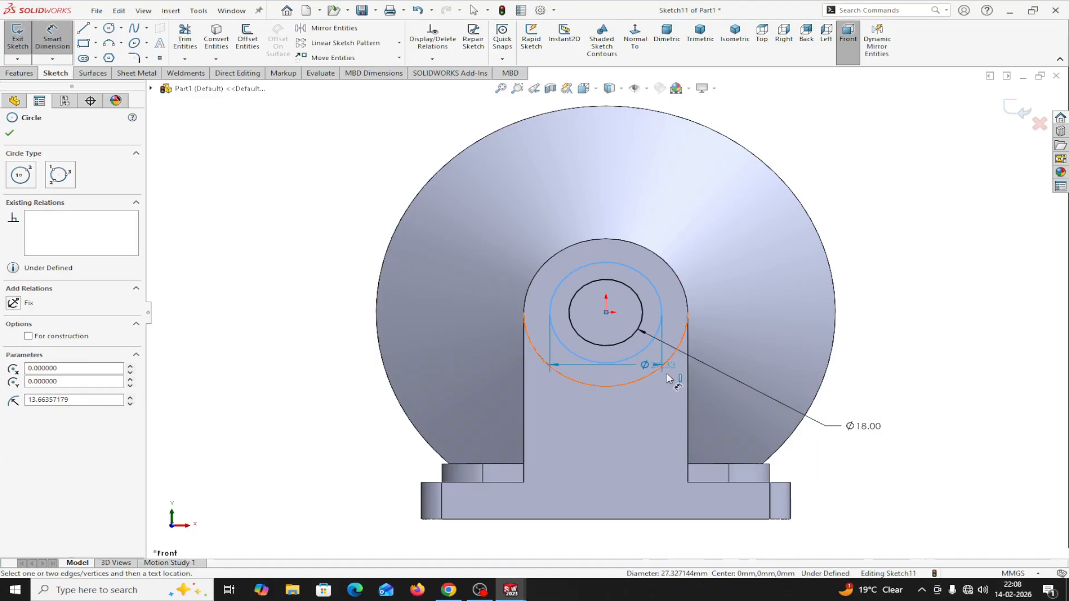
click(836, 480)
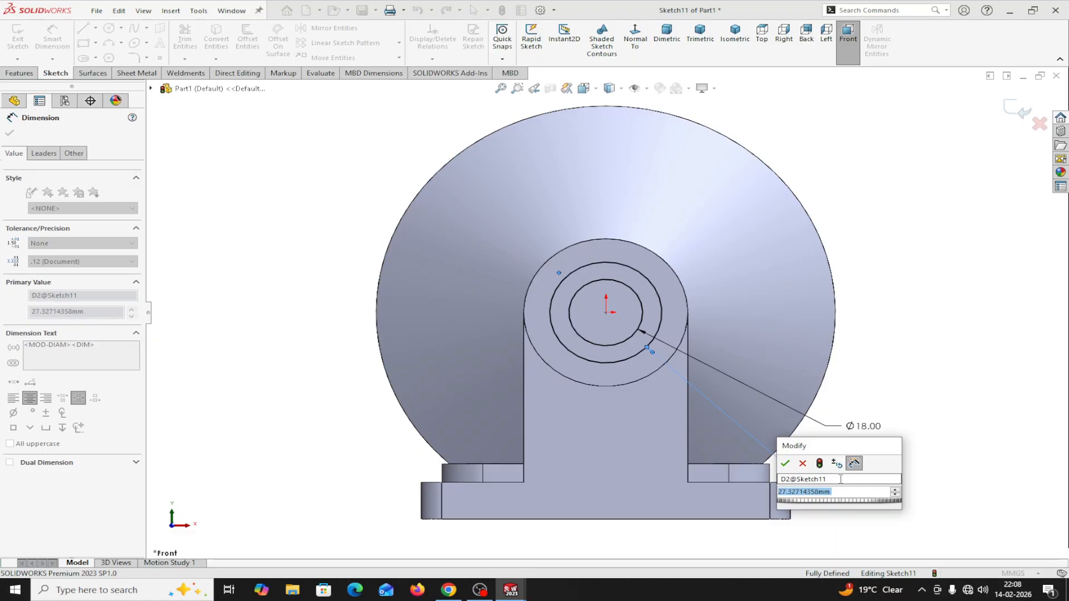
text(25)
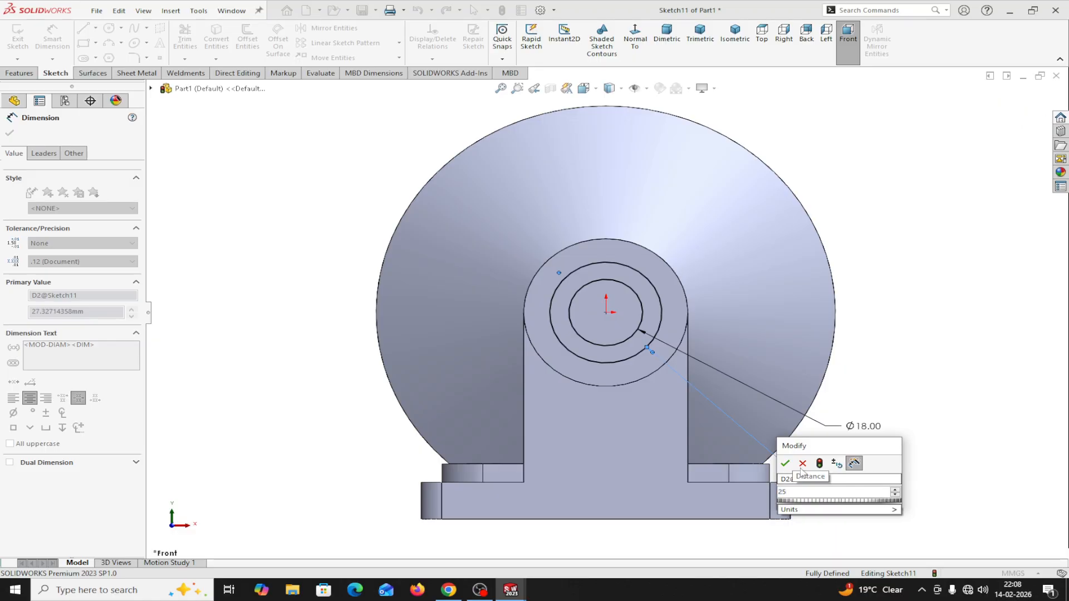
click(784, 465)
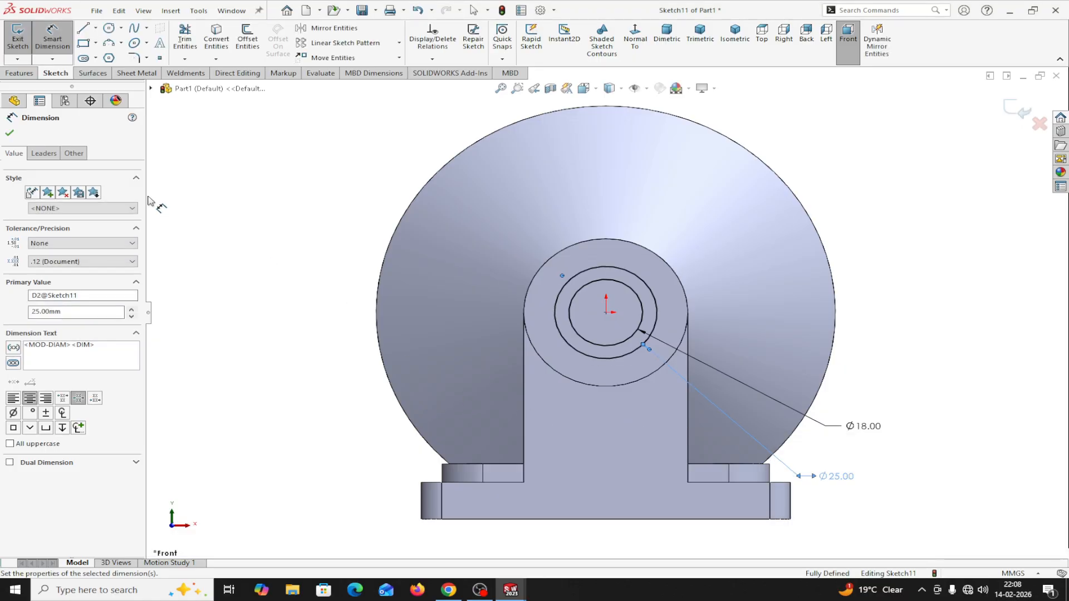
click(9, 134)
middle_drag(263, 234, 300, 258)
key(Escape)
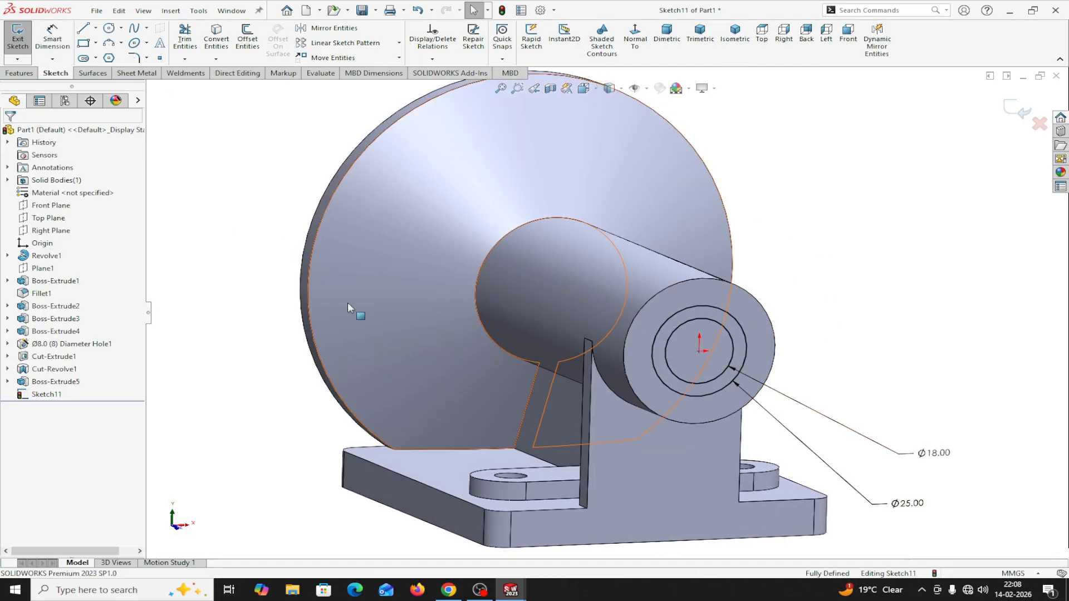
Step: Cut the 18 mm inner circle contour through the whole cylinder with an Extruded Cut set to Through All
click(19, 73)
click(189, 37)
click(78, 345)
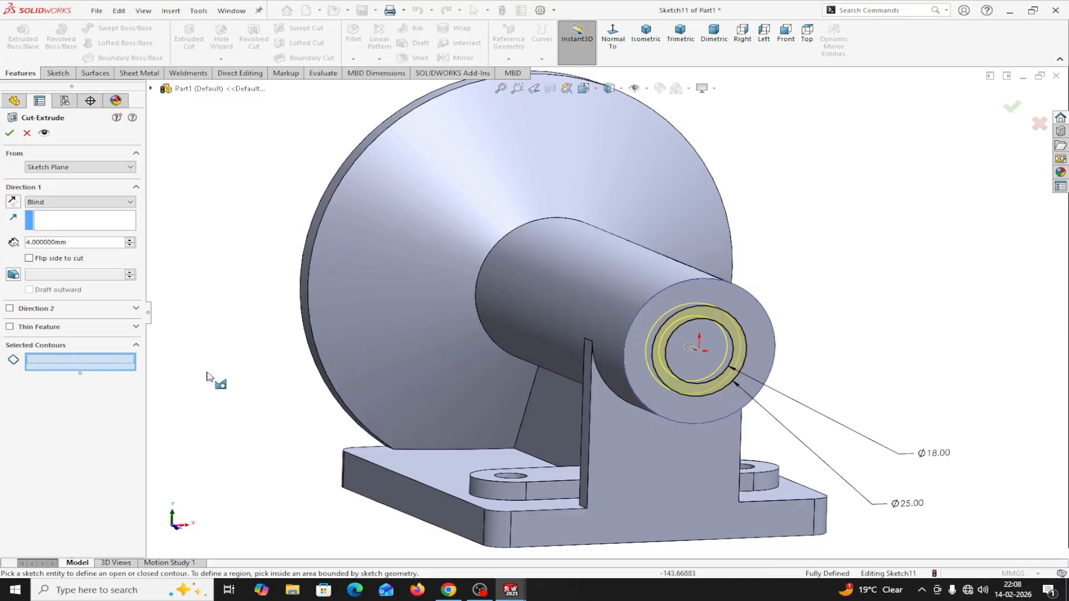
click(675, 376)
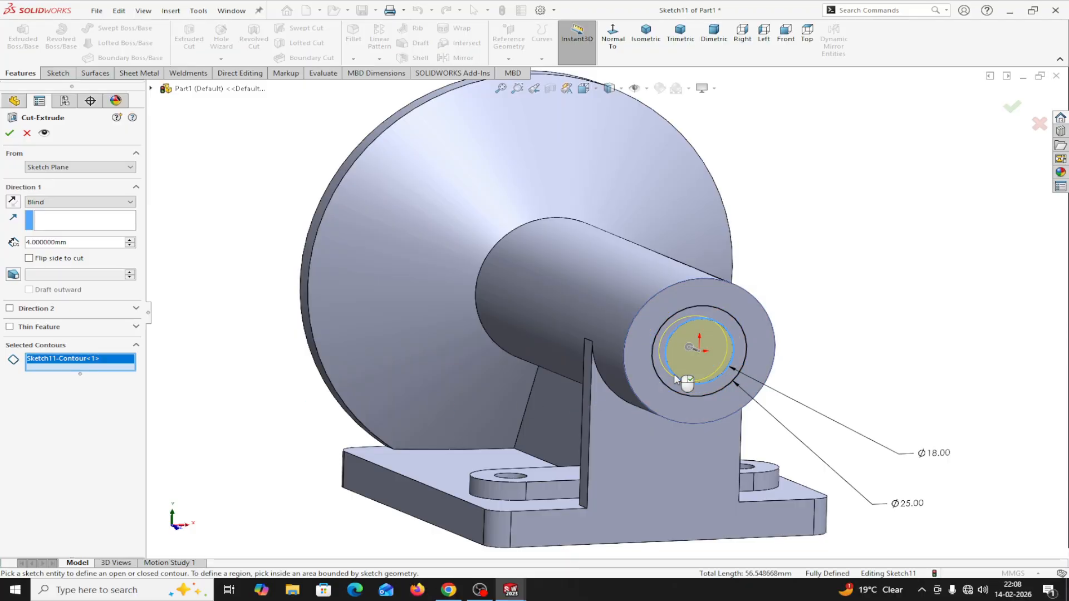
click(65, 204)
click(61, 219)
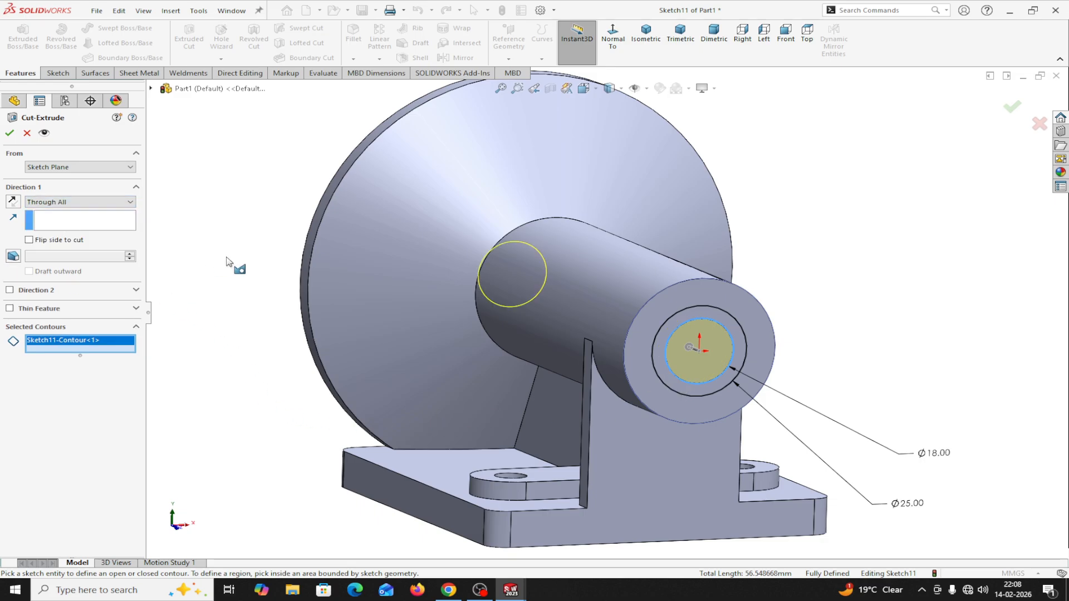
click(10, 134)
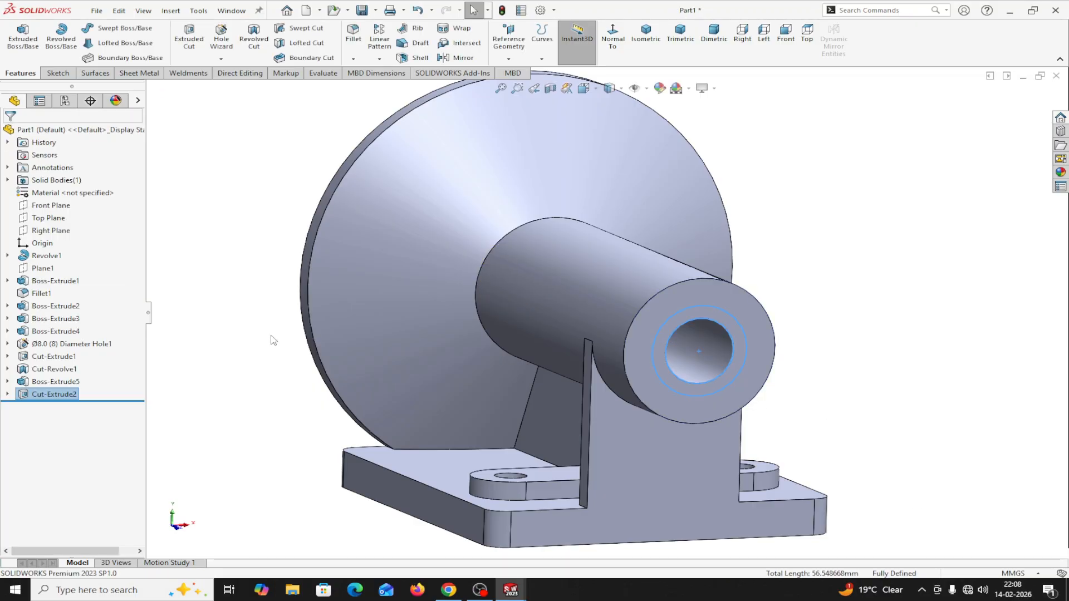
Step: Select the two-circle sketch absorbed by the through cut for reuse in another cut
click(7, 395)
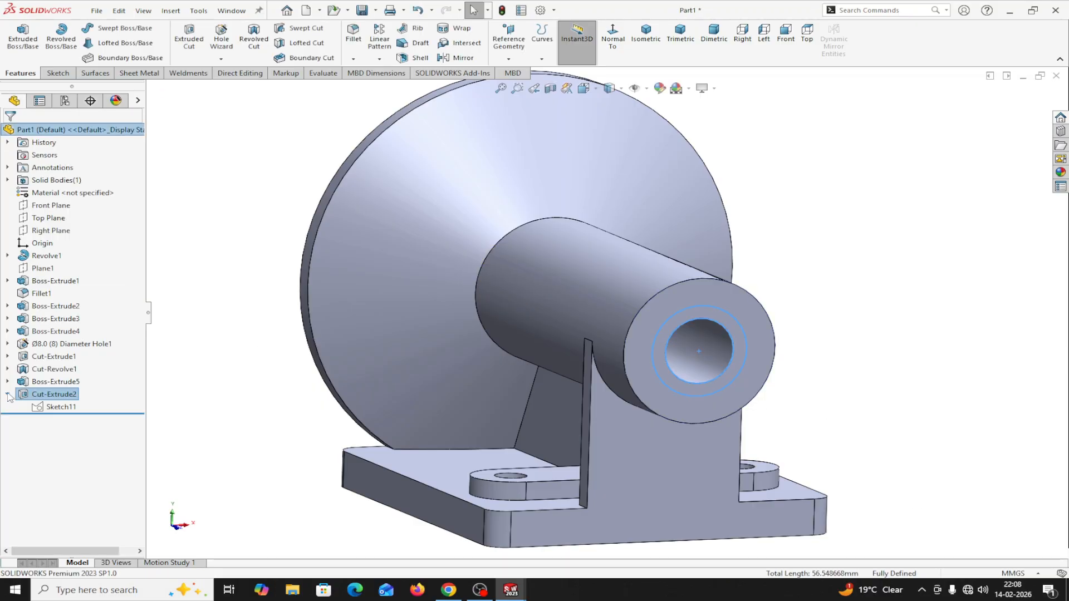
click(60, 407)
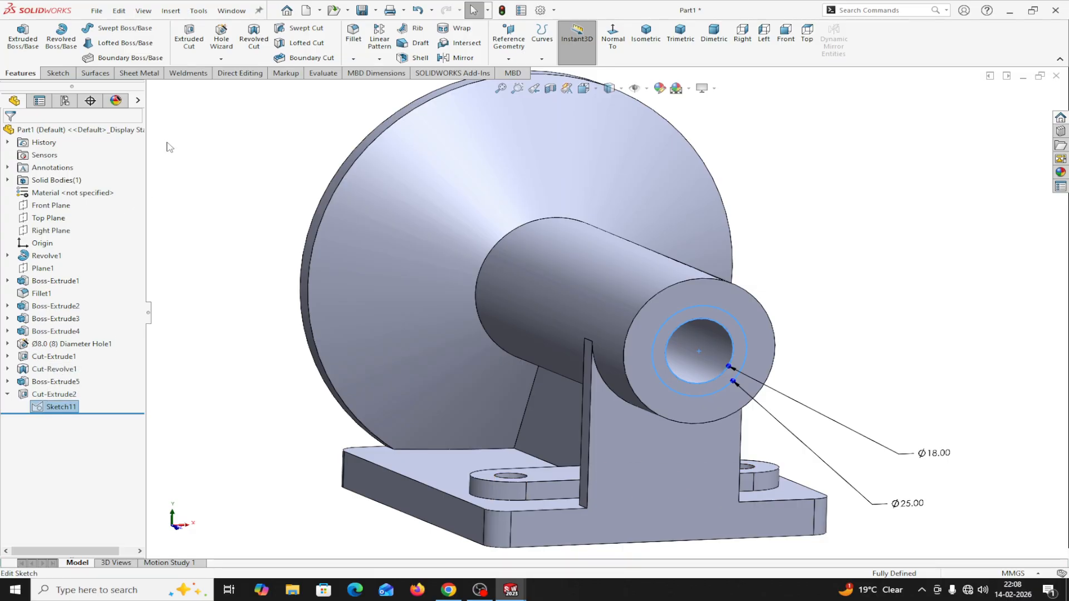
click(190, 46)
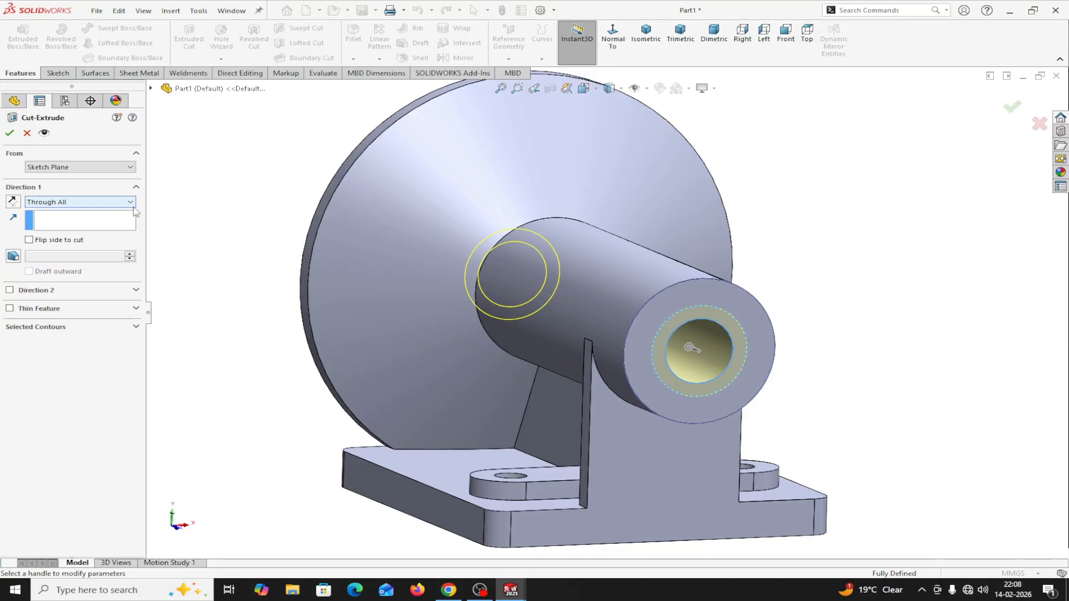
click(102, 171)
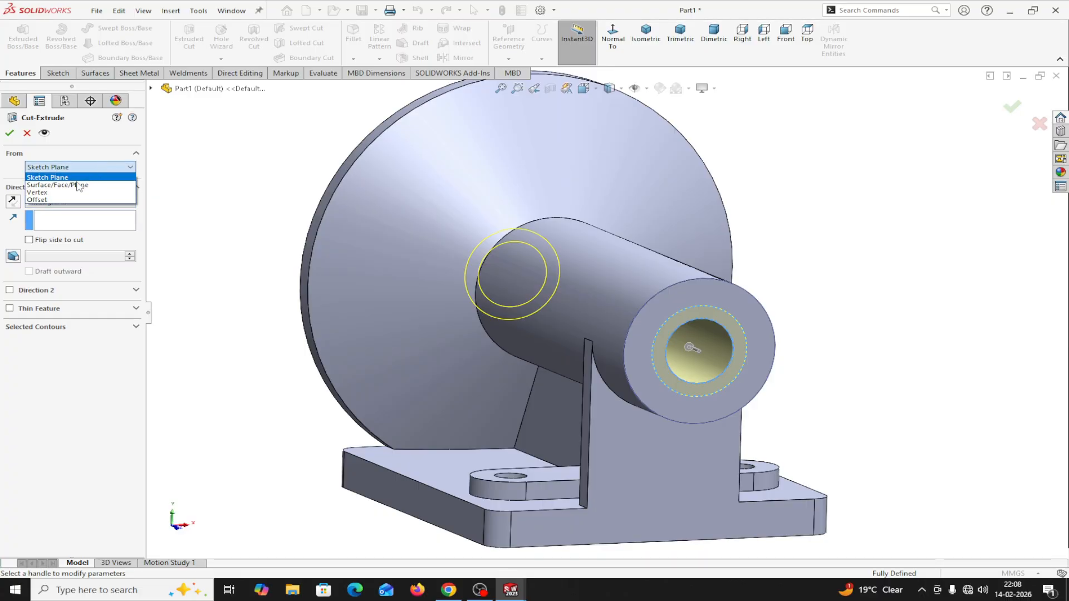
click(51, 202)
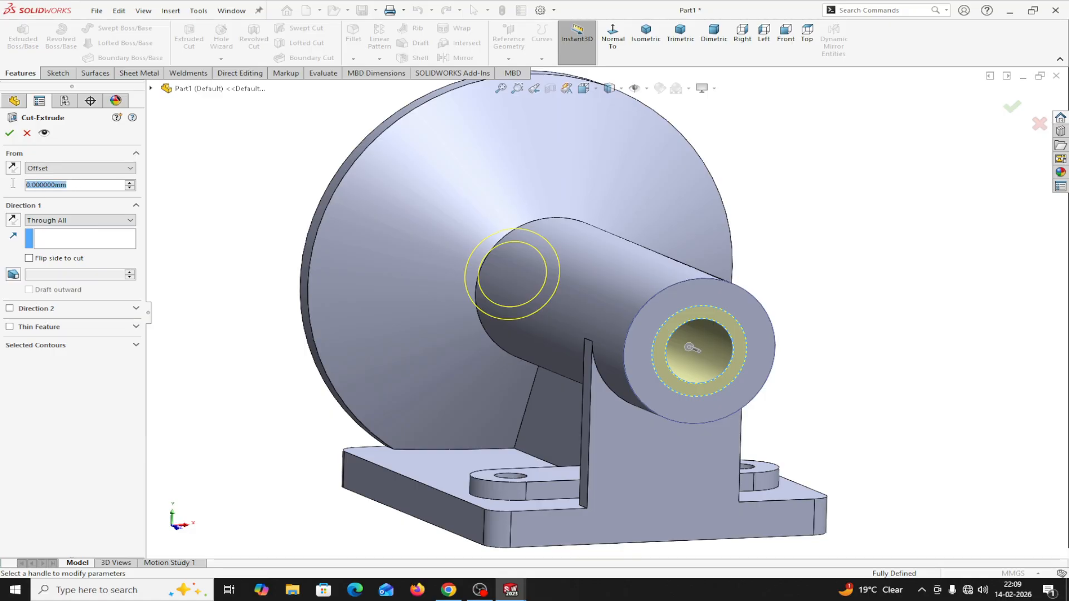
text(25)
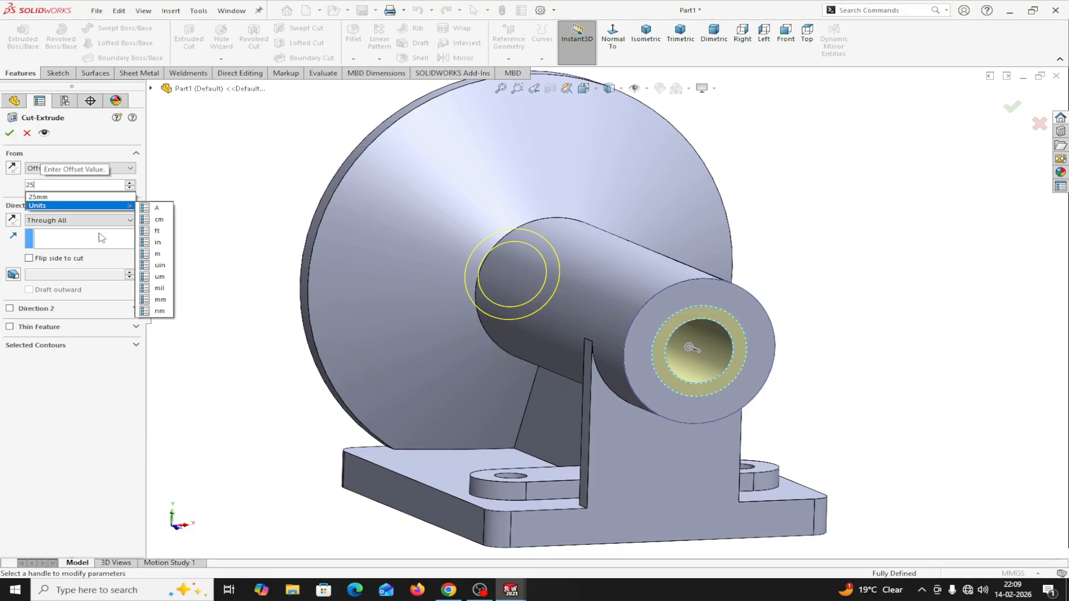
key(Return)
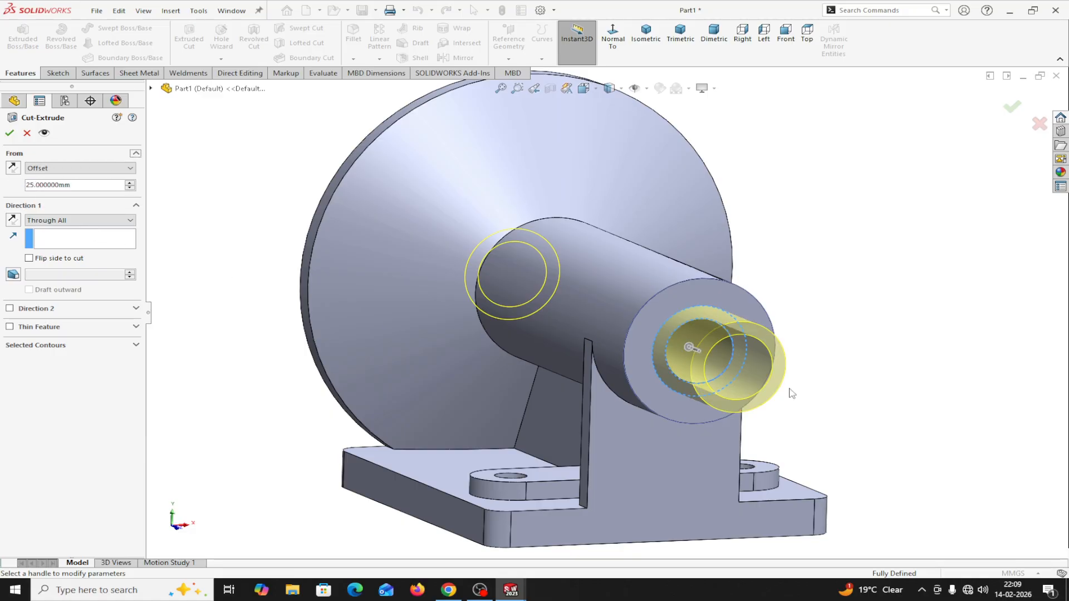
middle_drag(868, 410, 895, 413)
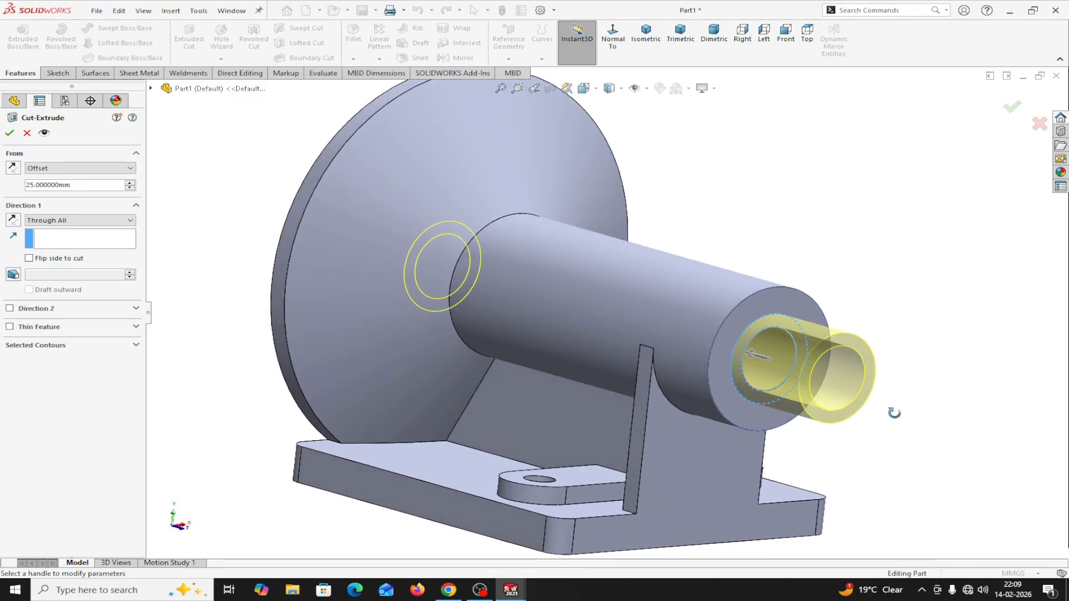
click(15, 171)
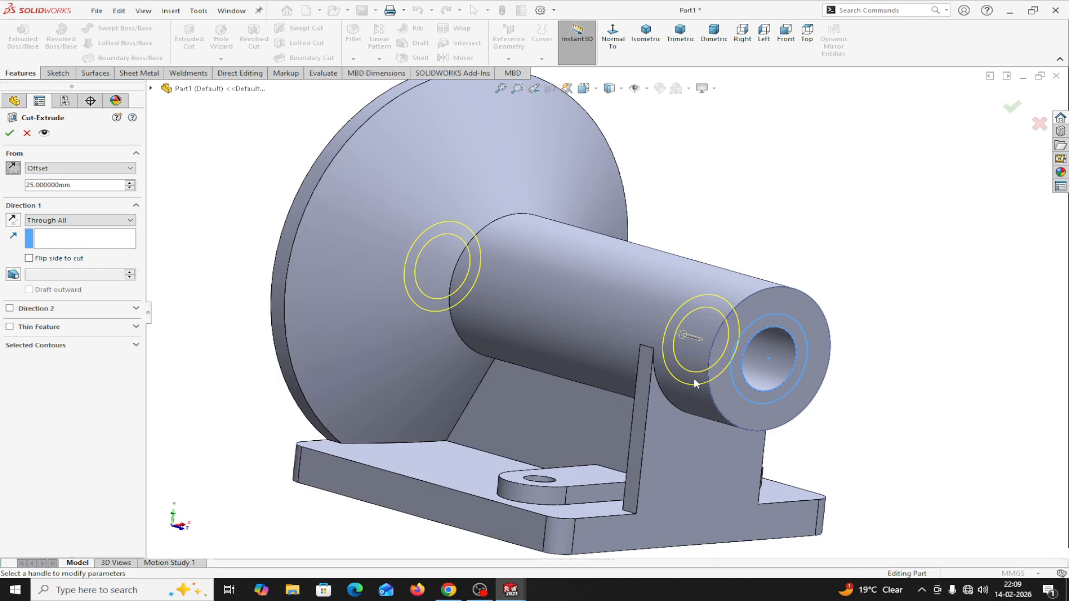
middle_drag(914, 419, 887, 403)
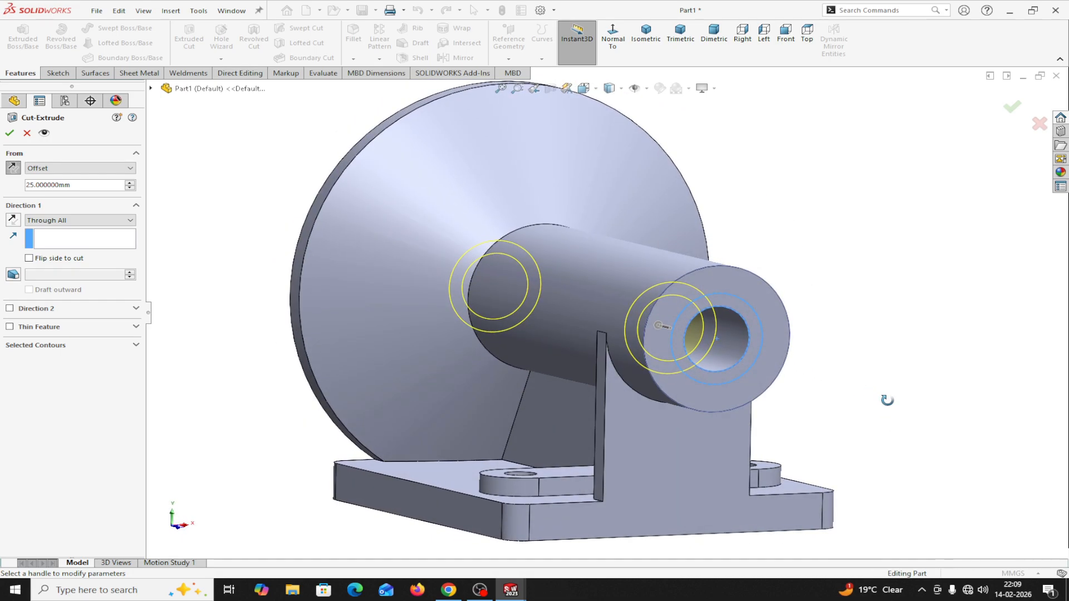
click(84, 348)
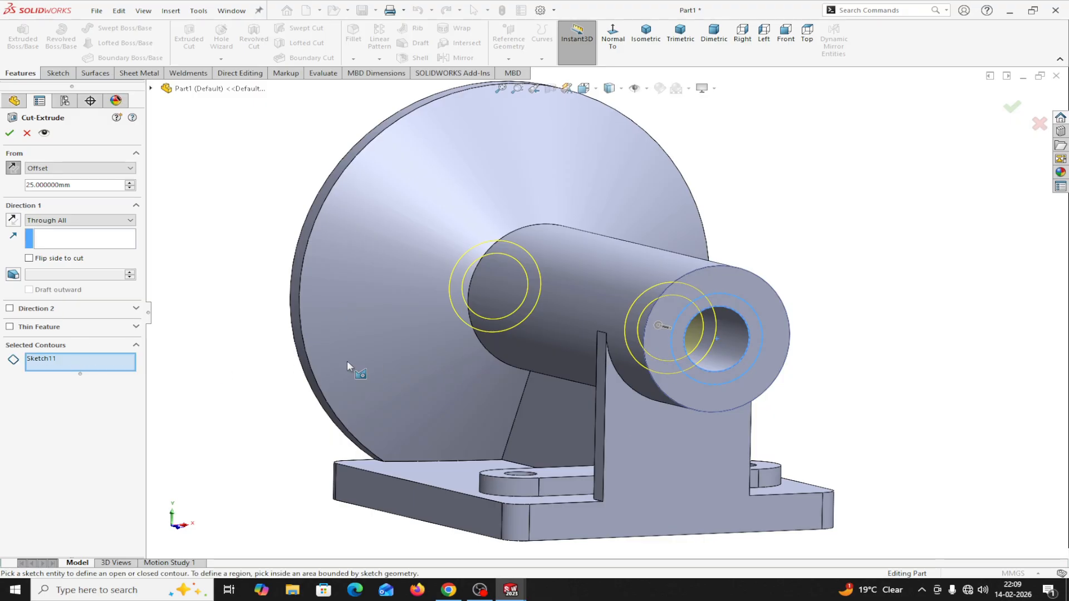
click(27, 133)
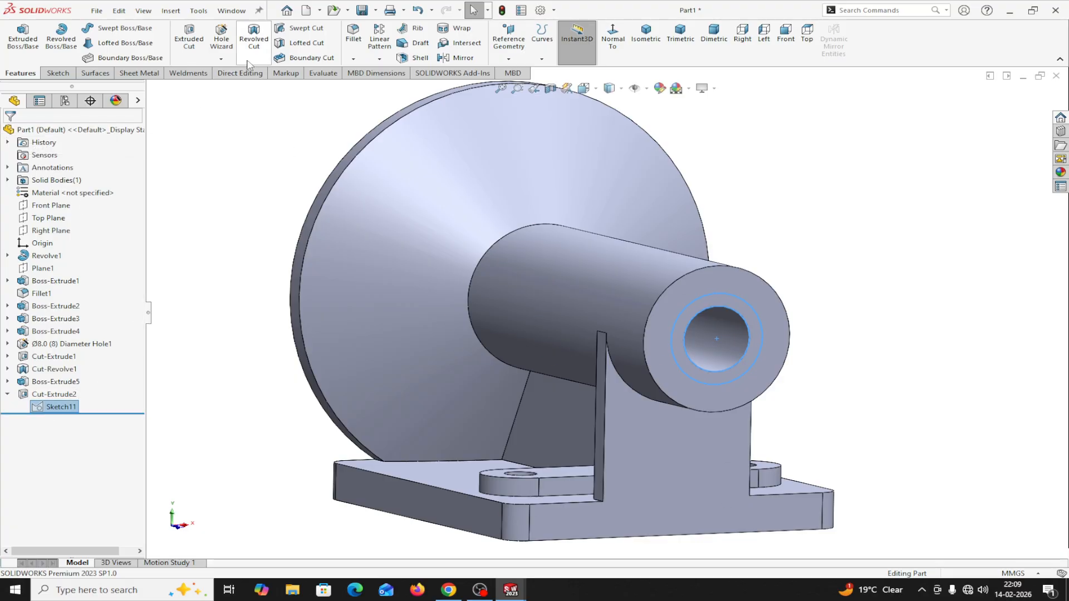
Step: Start an Extruded Cut from the two-circle sketch and select the 25 mm circle's area as its contour
click(187, 40)
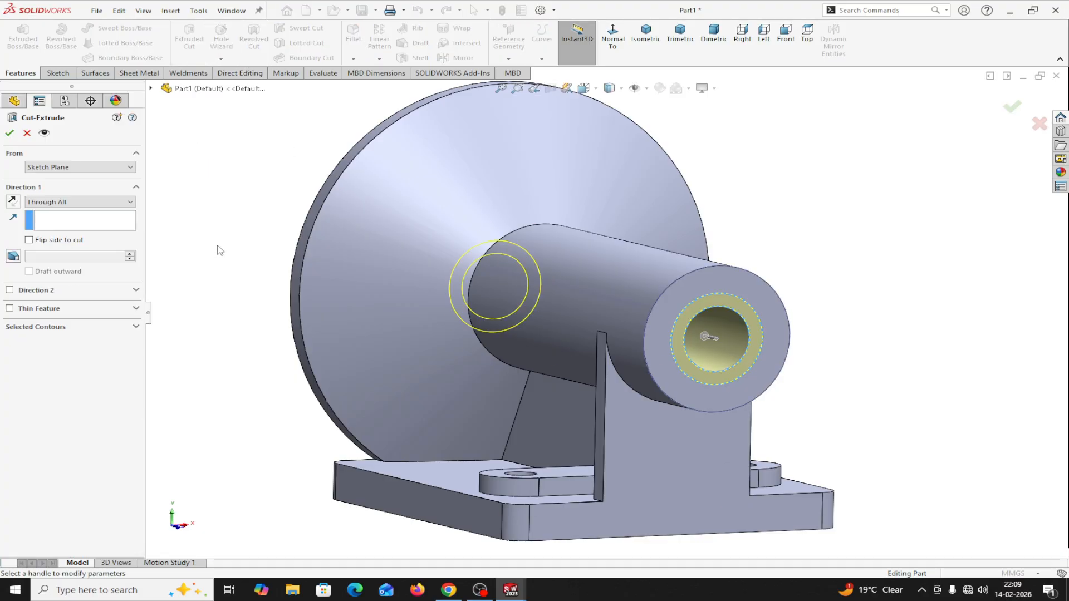
click(69, 330)
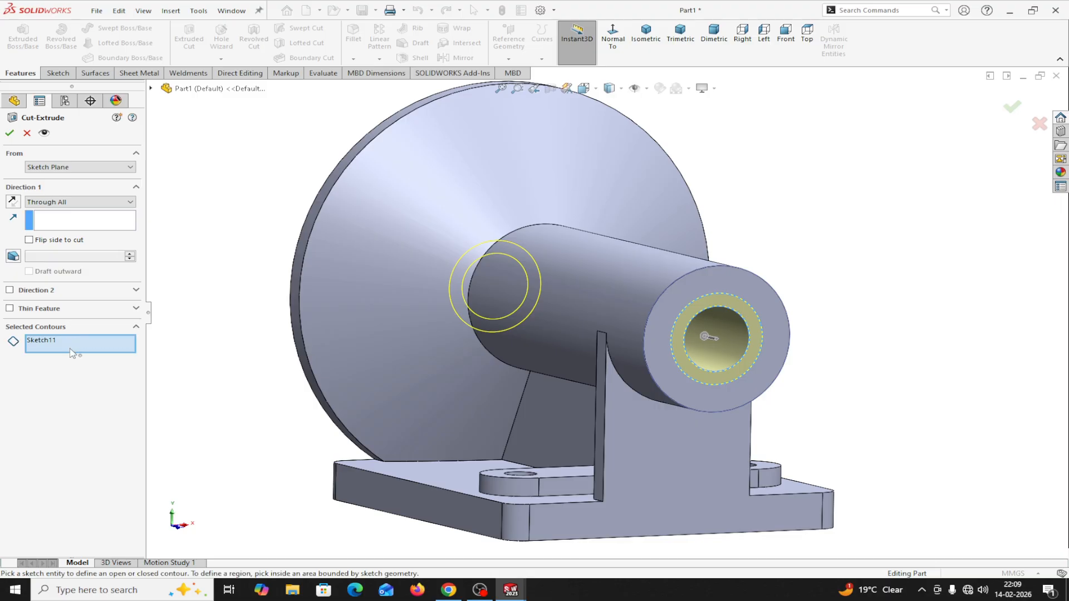
click(686, 382)
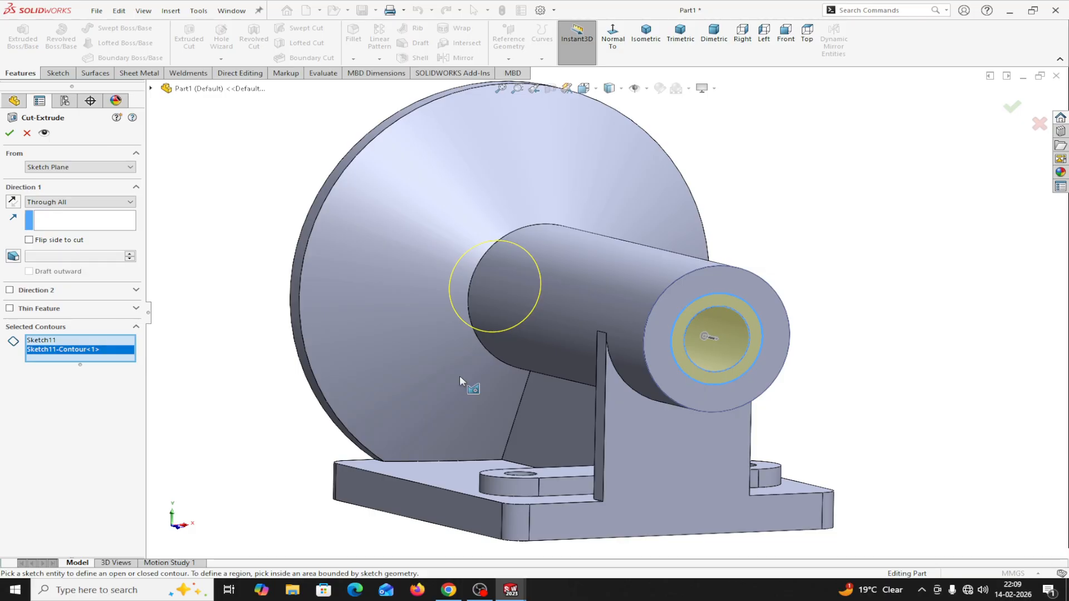
Step: Start the cut at a 25 mm offset from the sketch plane, with the offset reversed into the cylinder
click(66, 203)
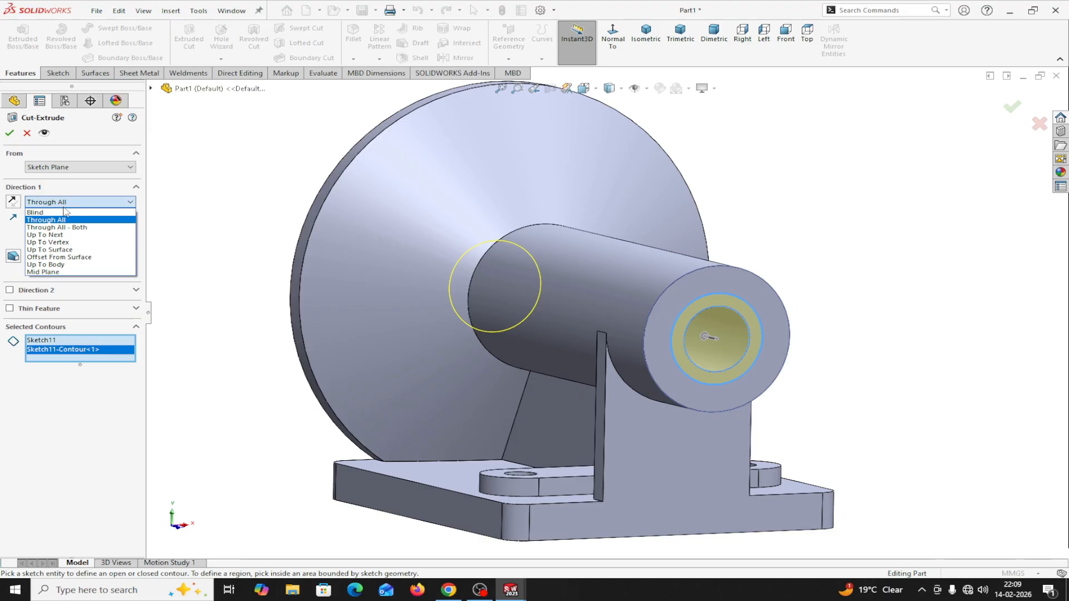
click(66, 173)
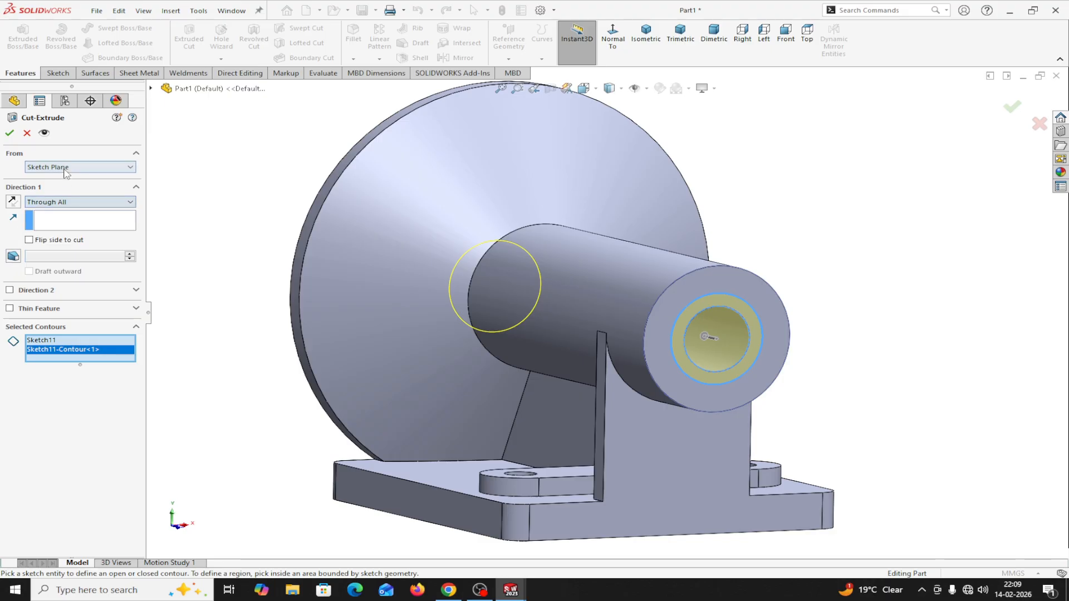
click(64, 168)
click(41, 204)
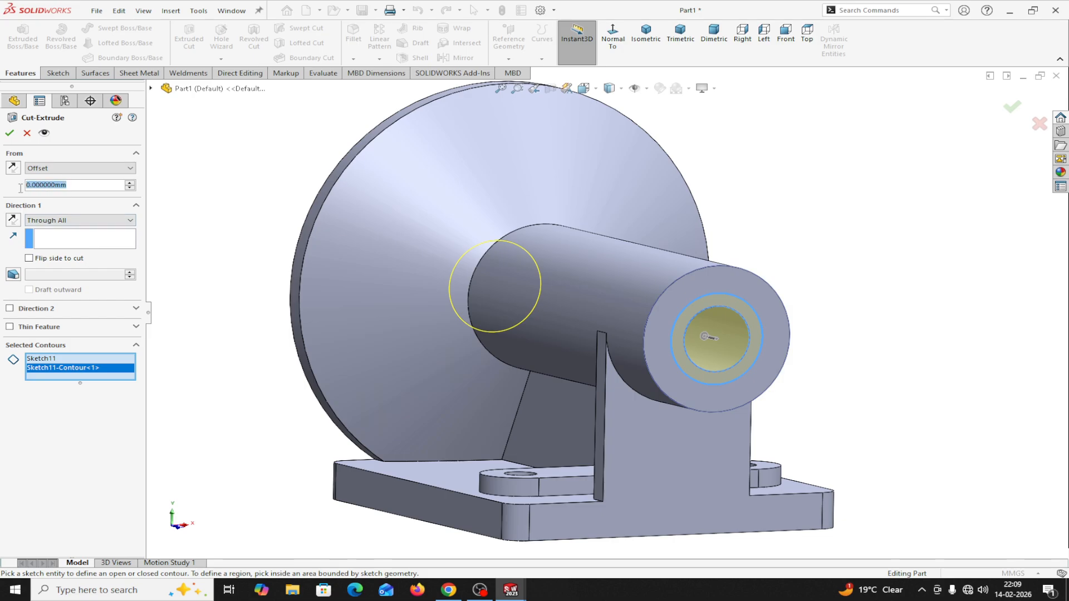
text(25)
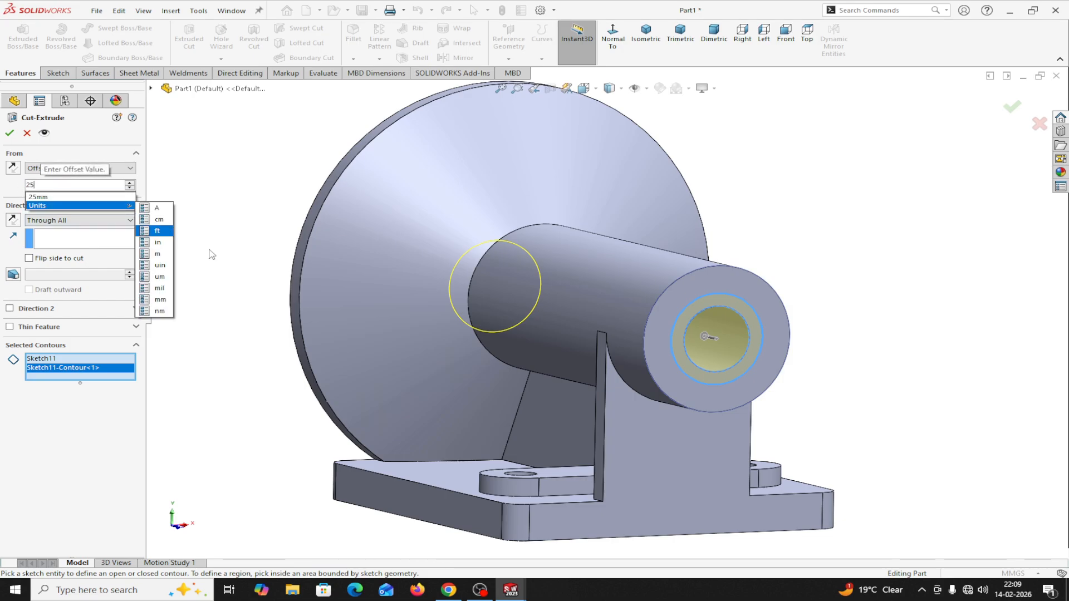
key(Return)
middle_drag(946, 383, 964, 384)
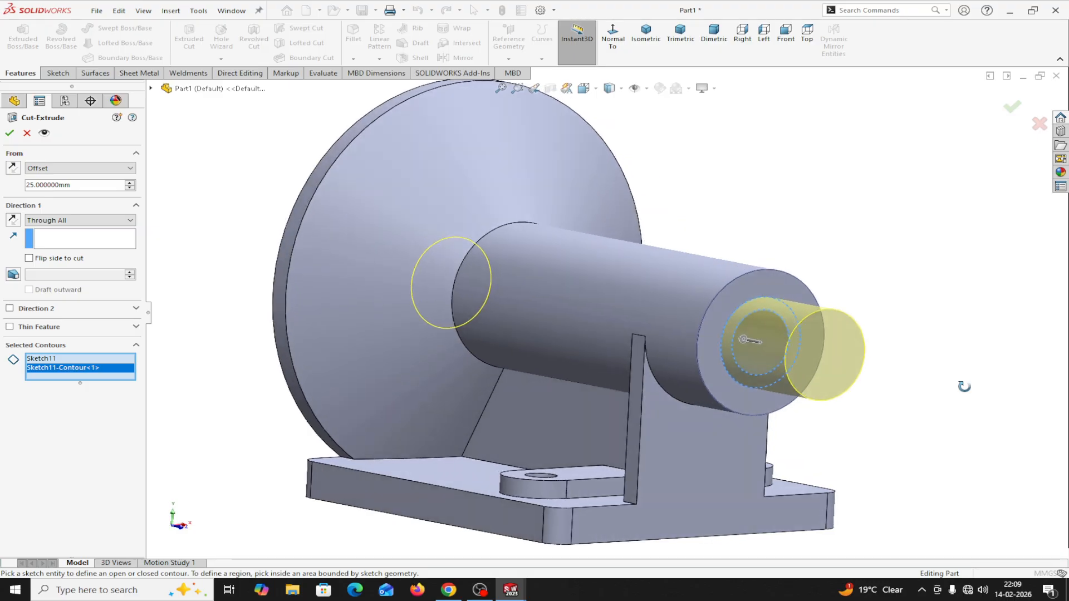
click(14, 168)
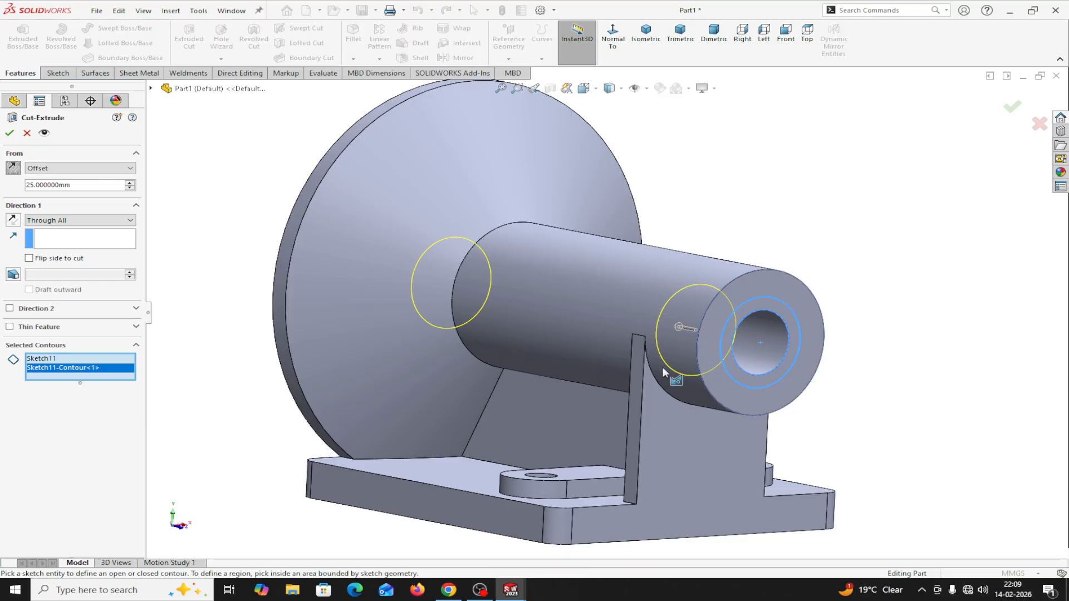
Step: Set the offset cut to Blind with a depth of 56 mm and complete it
click(103, 222)
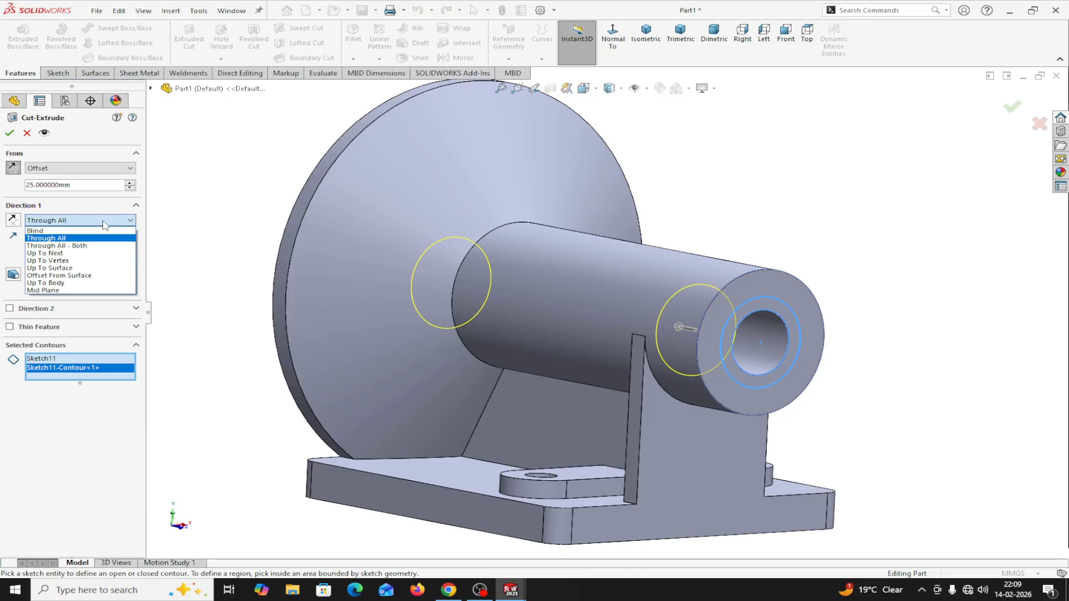
click(56, 232)
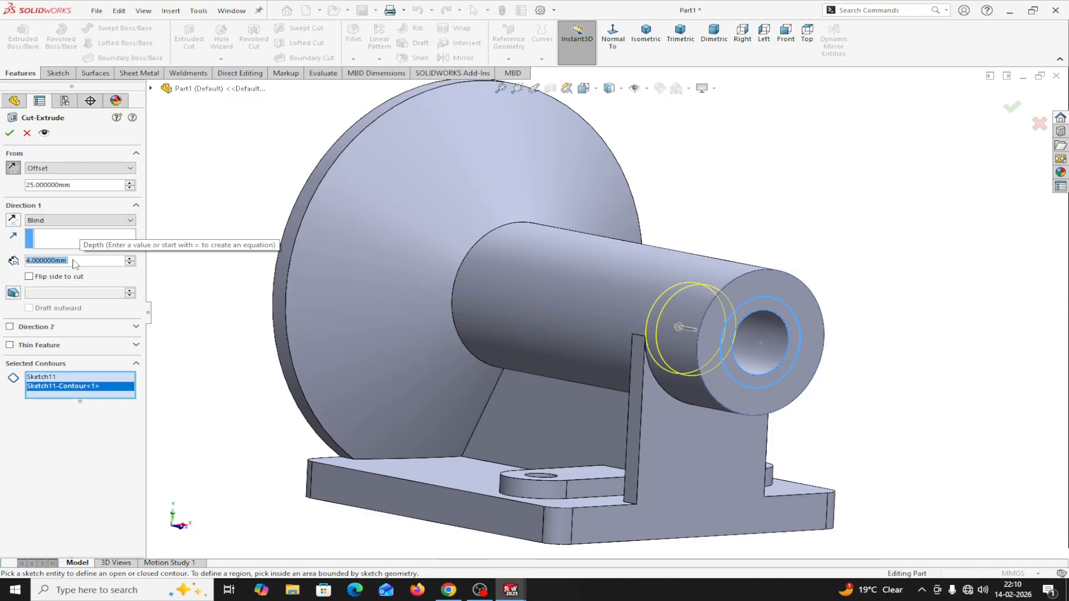
text(56)
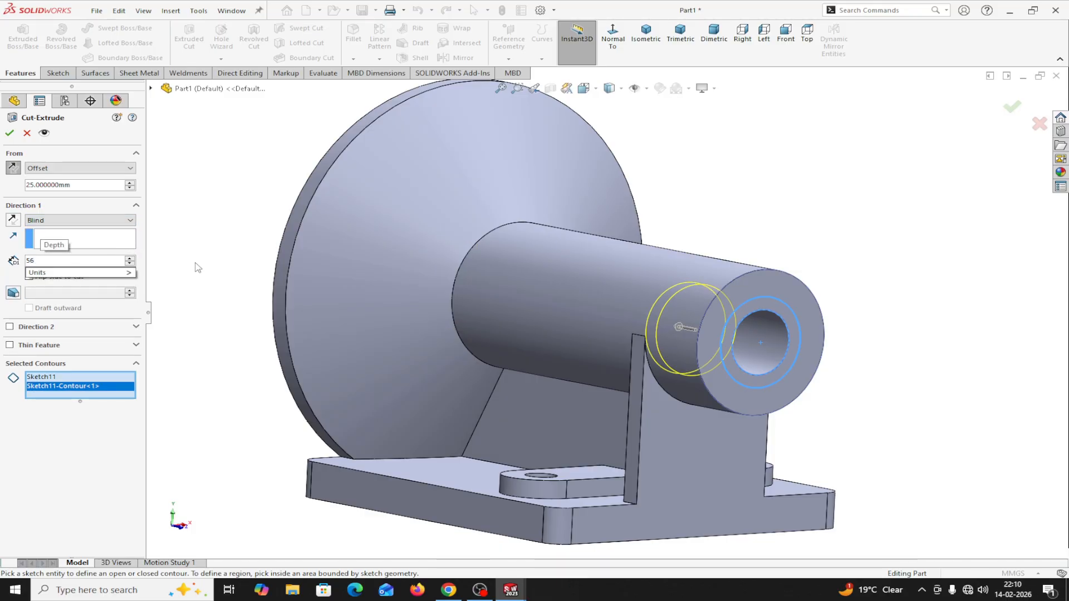
key(Return)
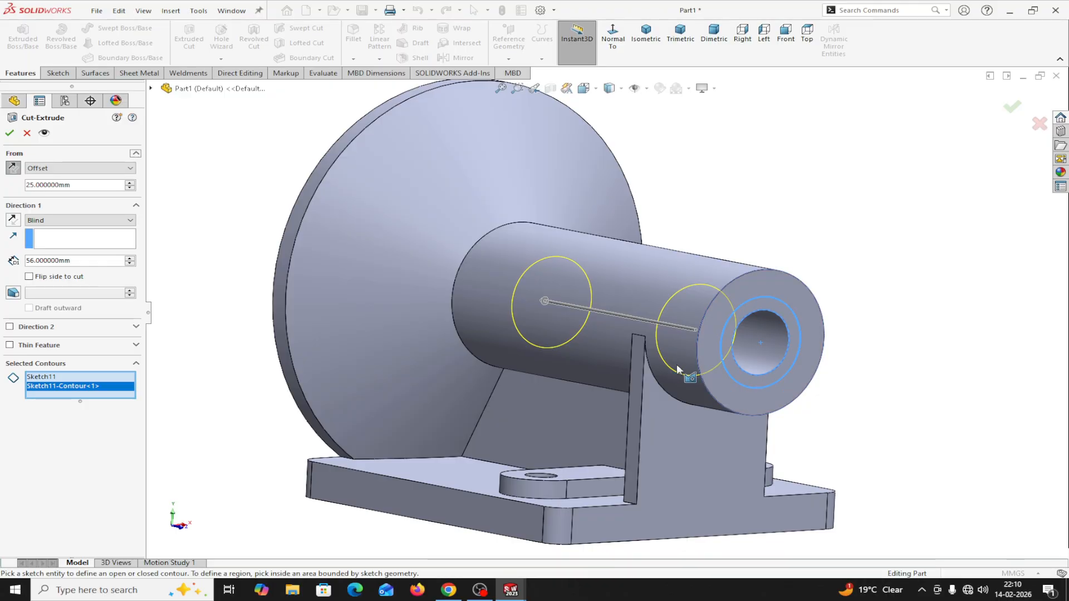
click(9, 134)
click(1016, 333)
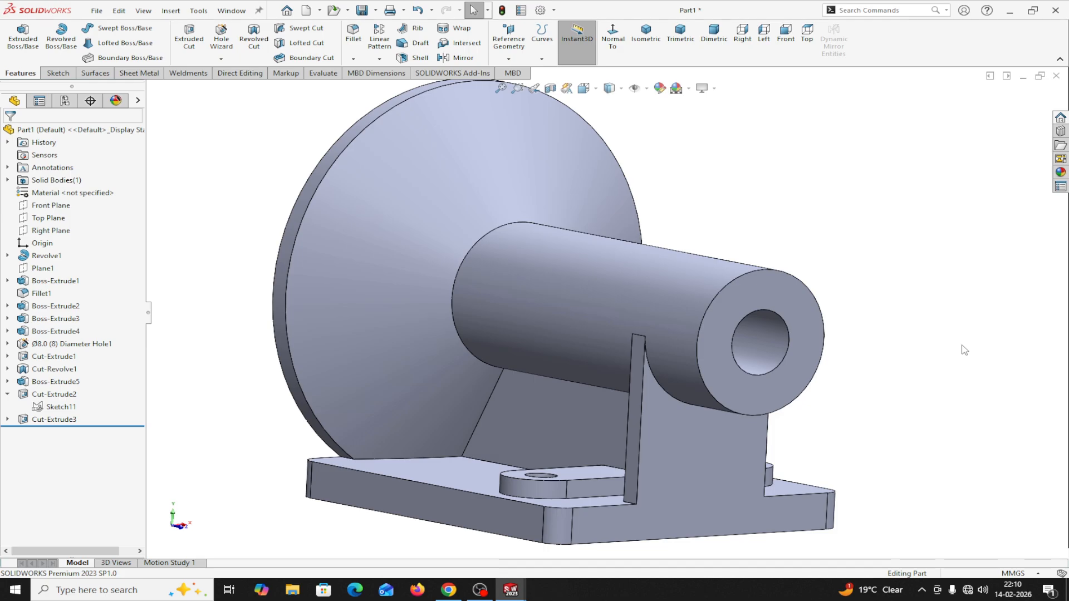
Step: Inspect the stepped bore in a section view through the Right Plane, then return to the full model display
click(550, 88)
click(68, 363)
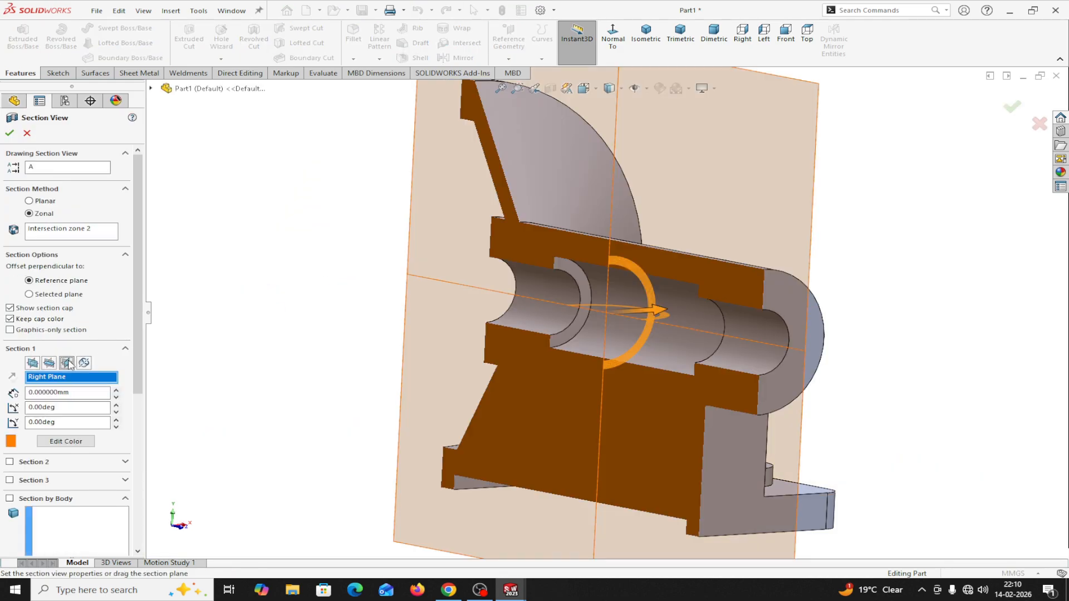
middle_drag(924, 420, 992, 413)
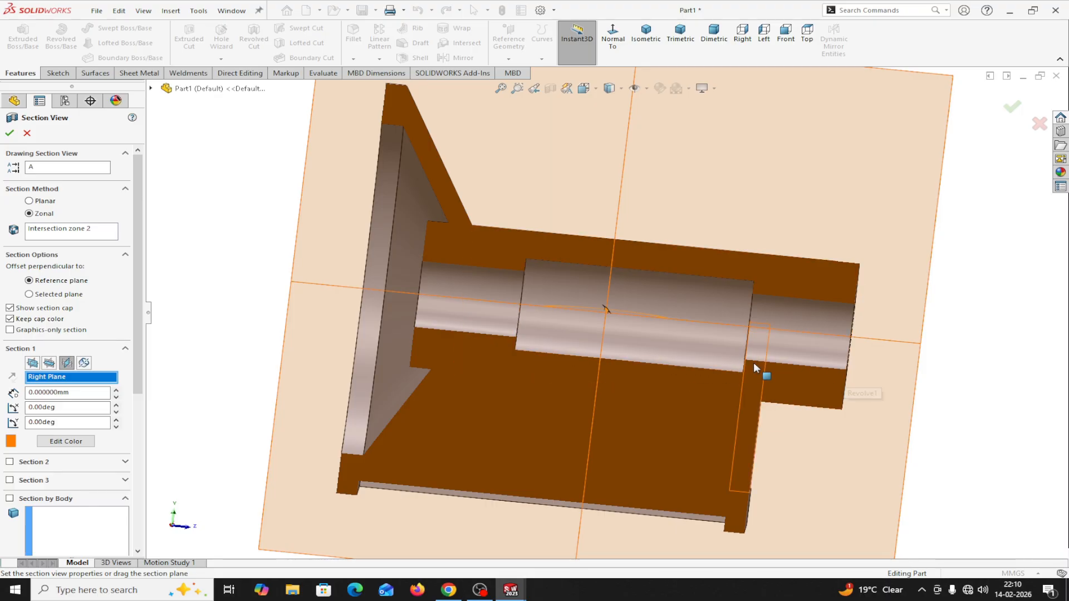
click(9, 133)
middle_drag(800, 425, 749, 400)
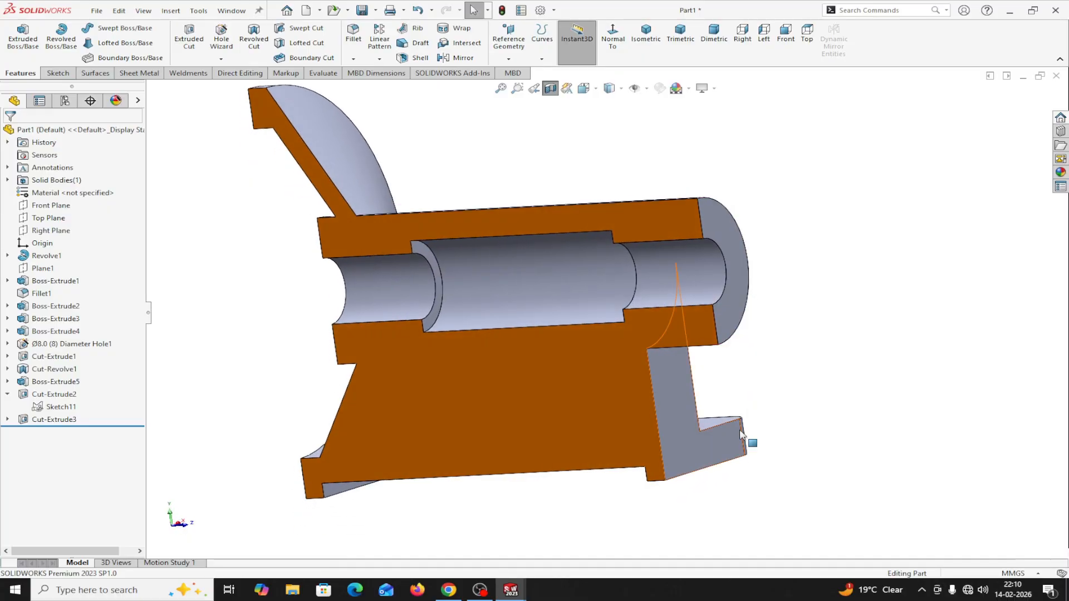
click(550, 89)
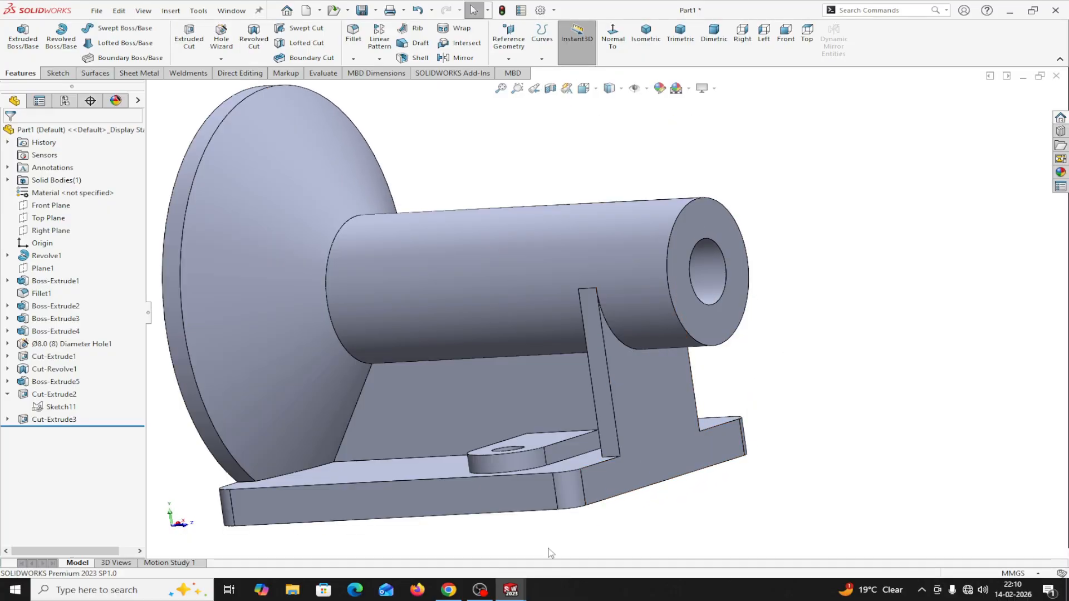
Step: Switch to the exercise drawing and examine the front view and Detail D for the flange's pocket and hole dimensions
mouse_move(514, 595)
click(480, 546)
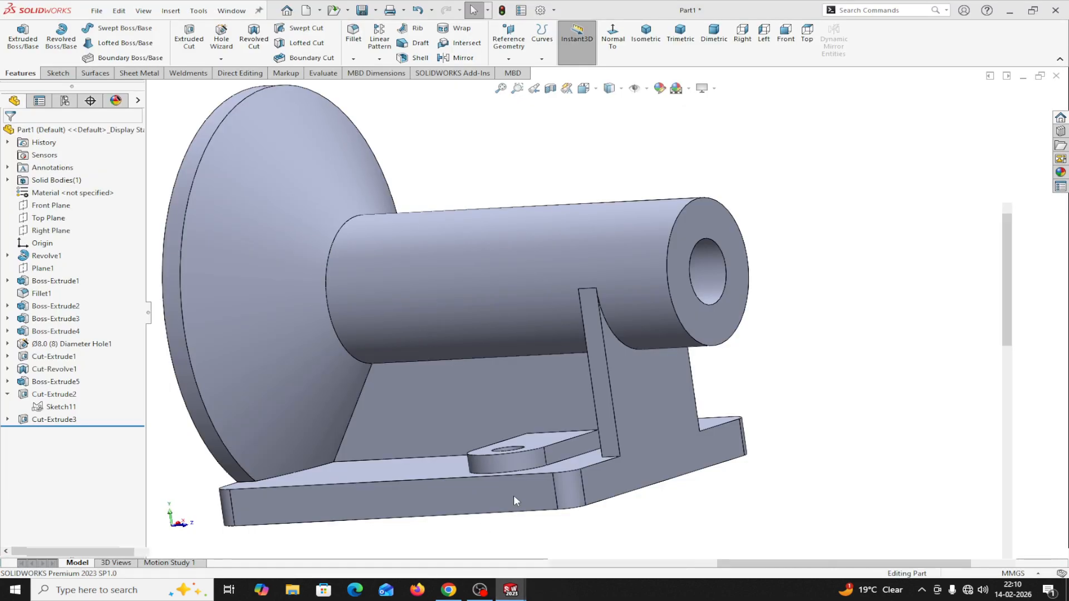
scroll(518, 397, up, 5)
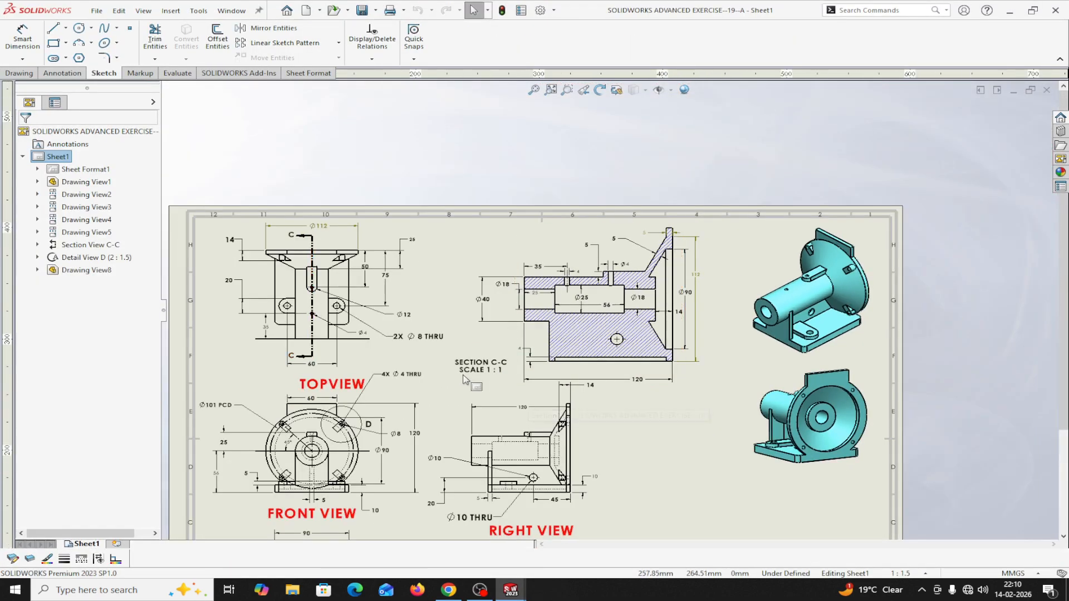
scroll(357, 342, down, 1)
scroll(357, 344, down, 1)
scroll(529, 384, up, 3)
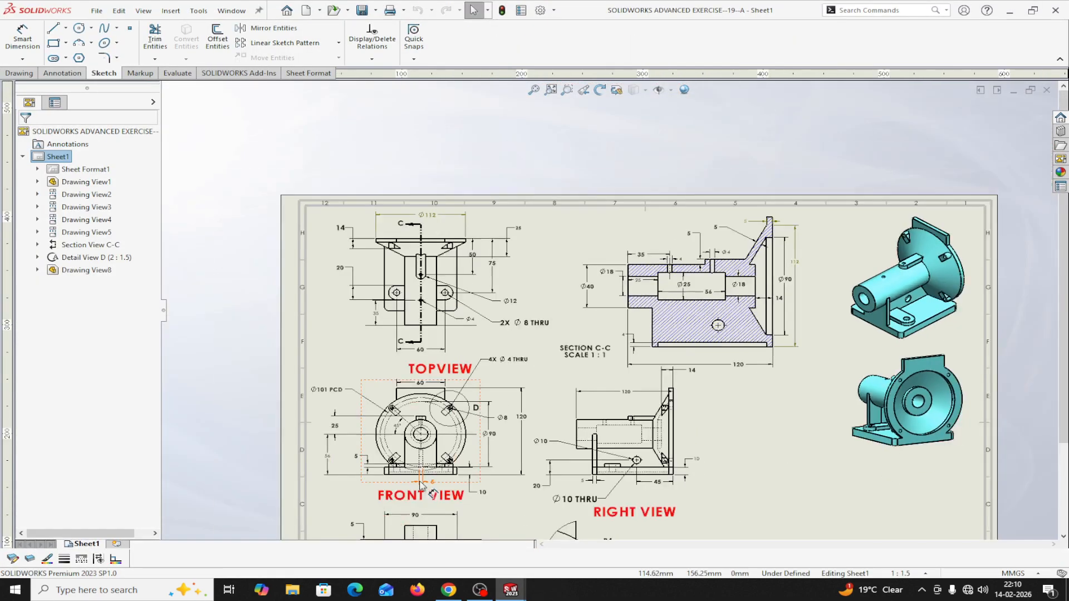
scroll(543, 388, down, 2)
scroll(543, 388, down, 1)
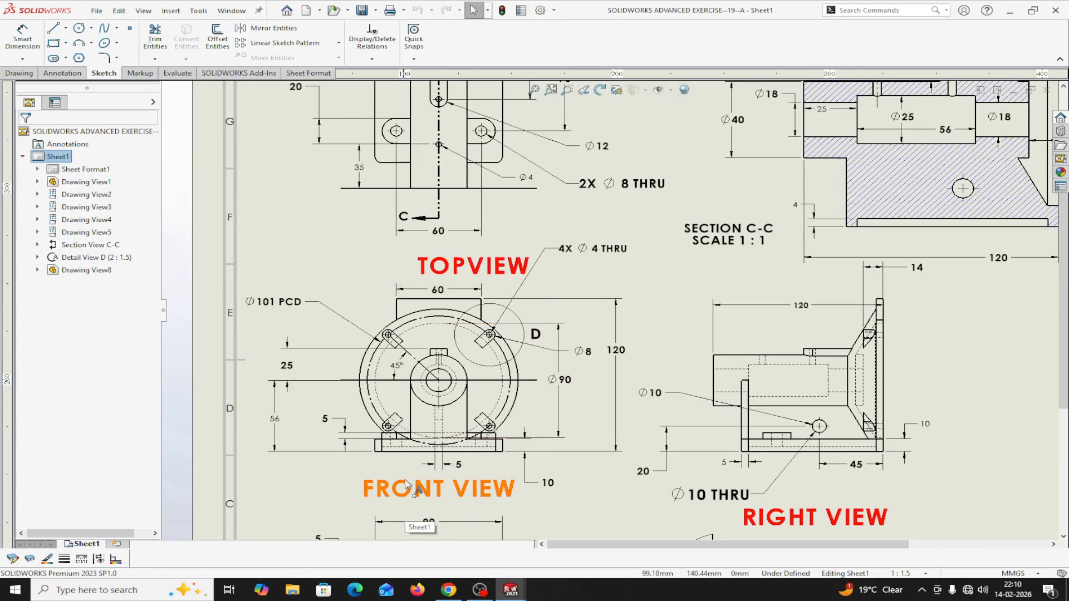
scroll(668, 501, up, 2)
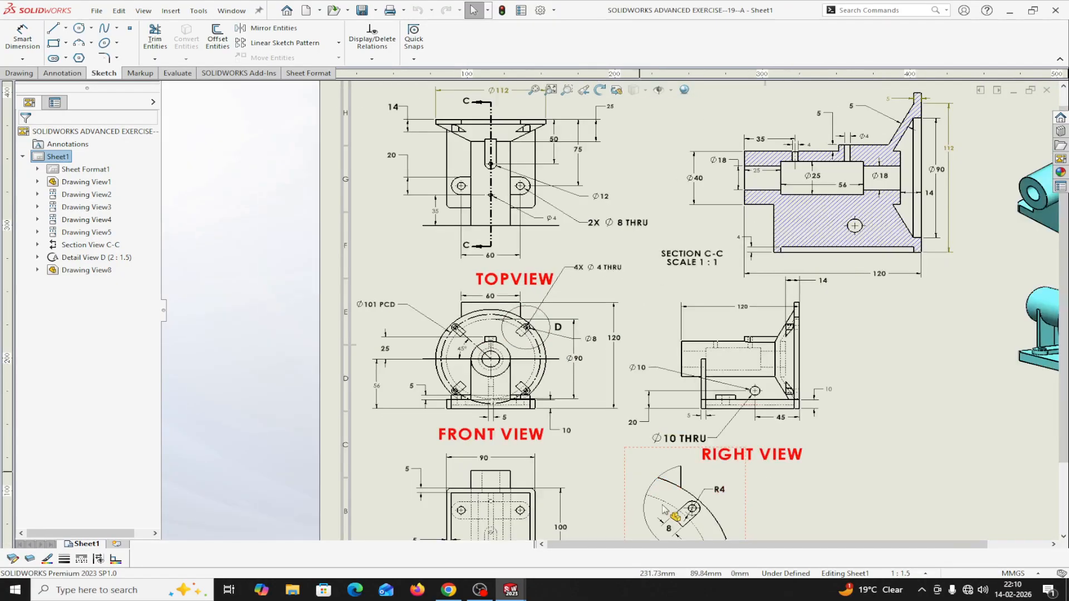
scroll(721, 518, down, 1)
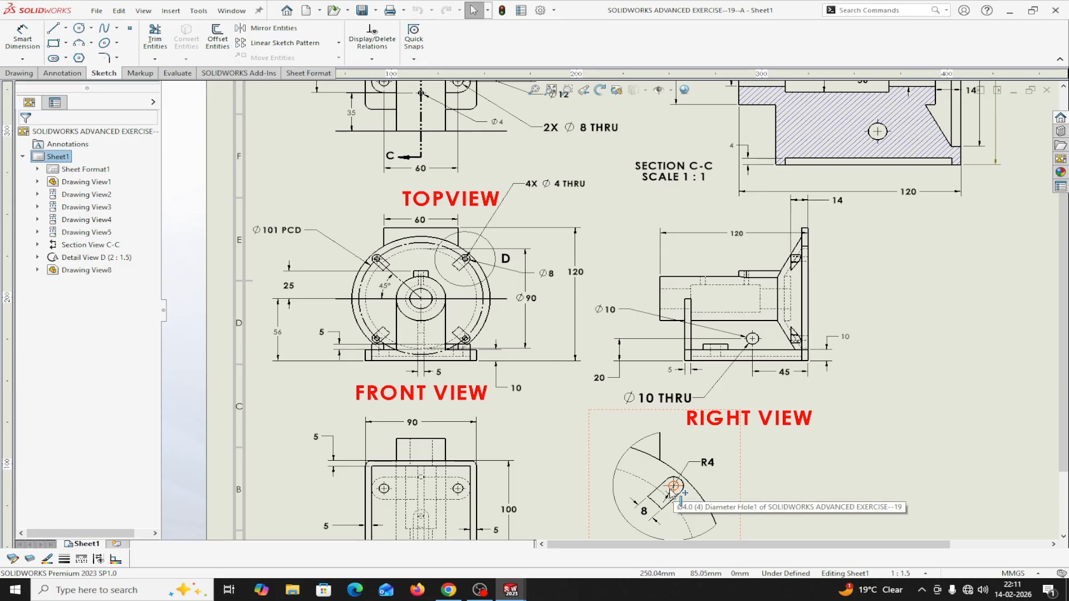
scroll(469, 274, up, 2)
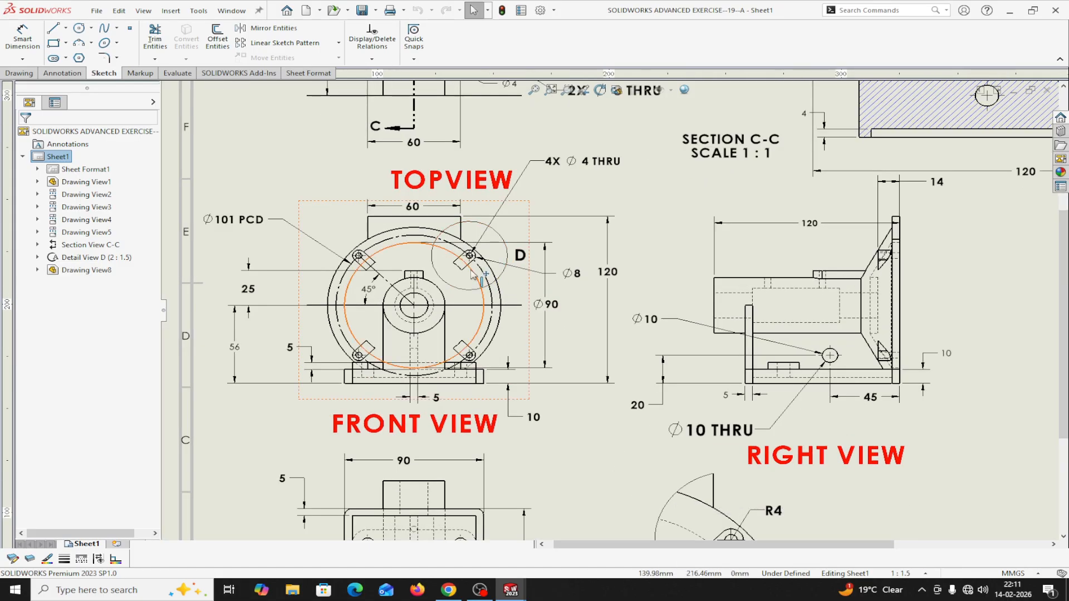
scroll(557, 362, down, 4)
scroll(641, 442, up, 1)
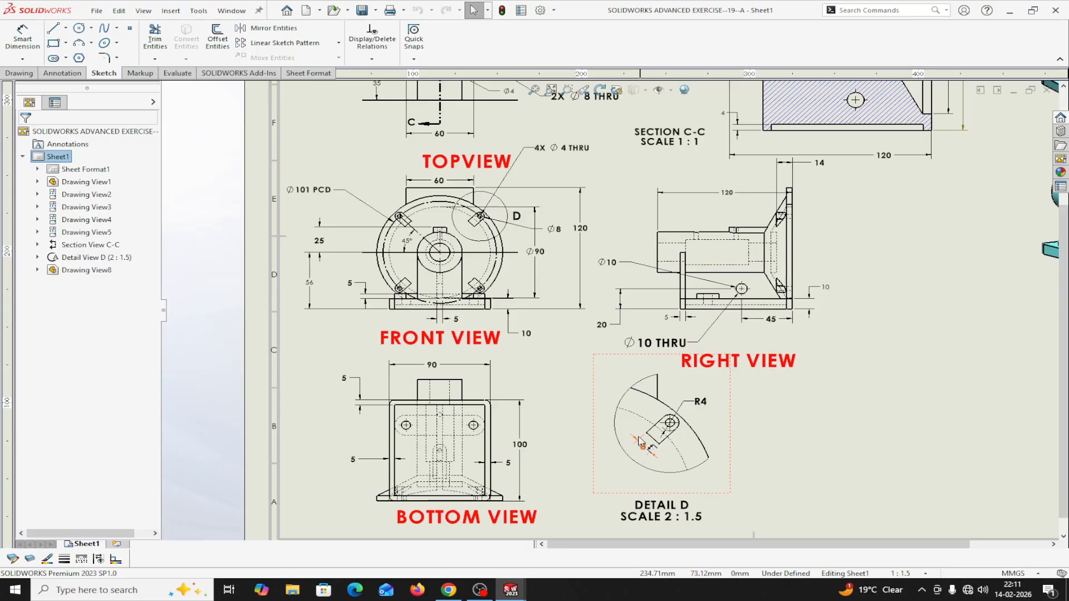
scroll(396, 192, up, 2)
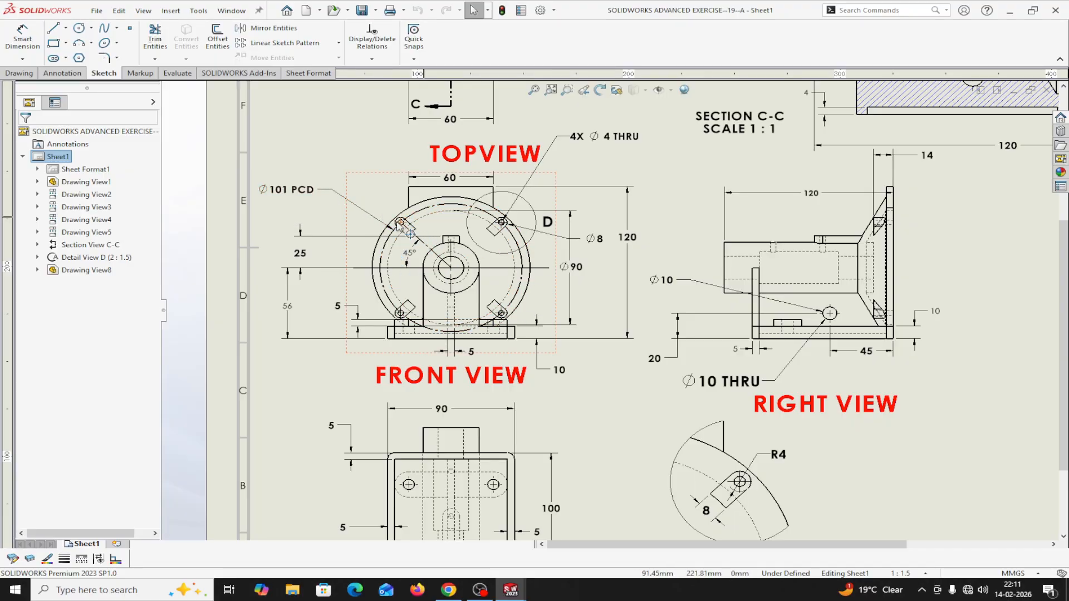
scroll(493, 262, down, 3)
scroll(560, 211, up, 1)
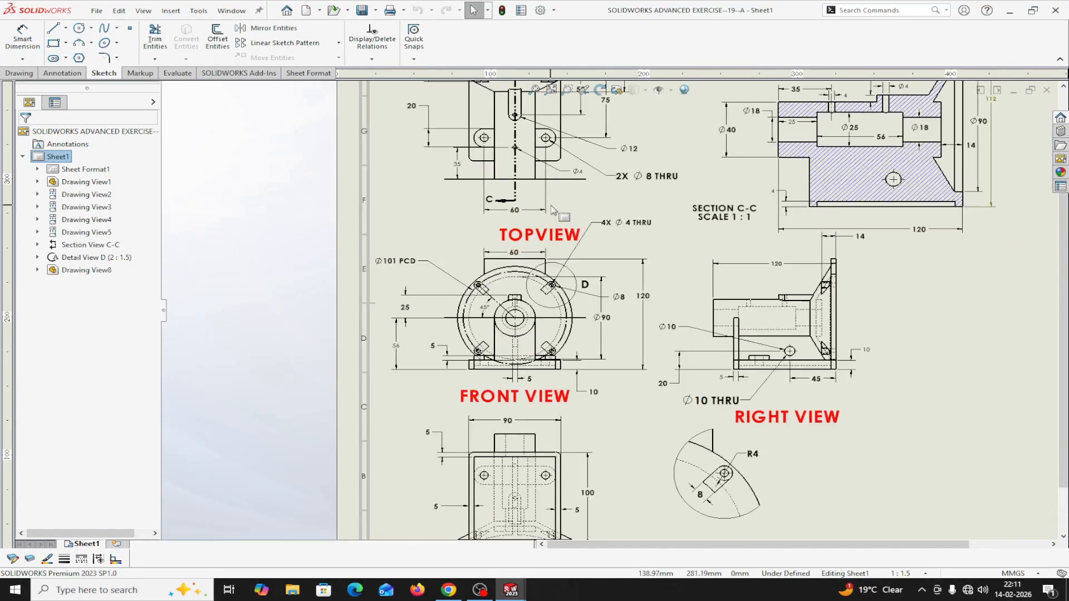
Step: Examine the top view, Section C-C and Detail D for the depth and shape of the flange pockets
scroll(559, 203, down, 4)
scroll(559, 201, up, 5)
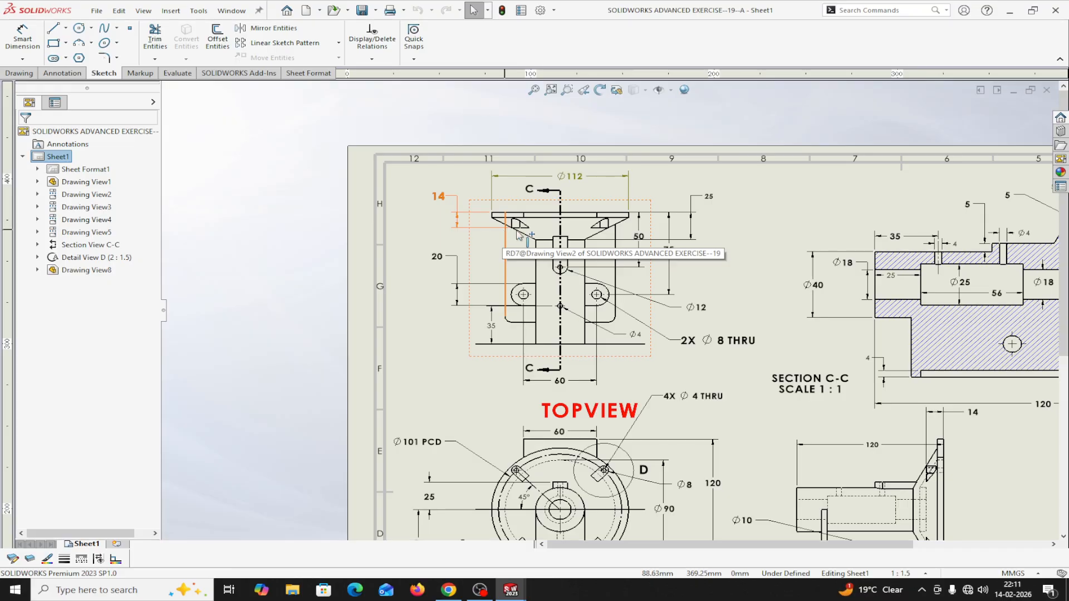
scroll(1010, 259, up, 2)
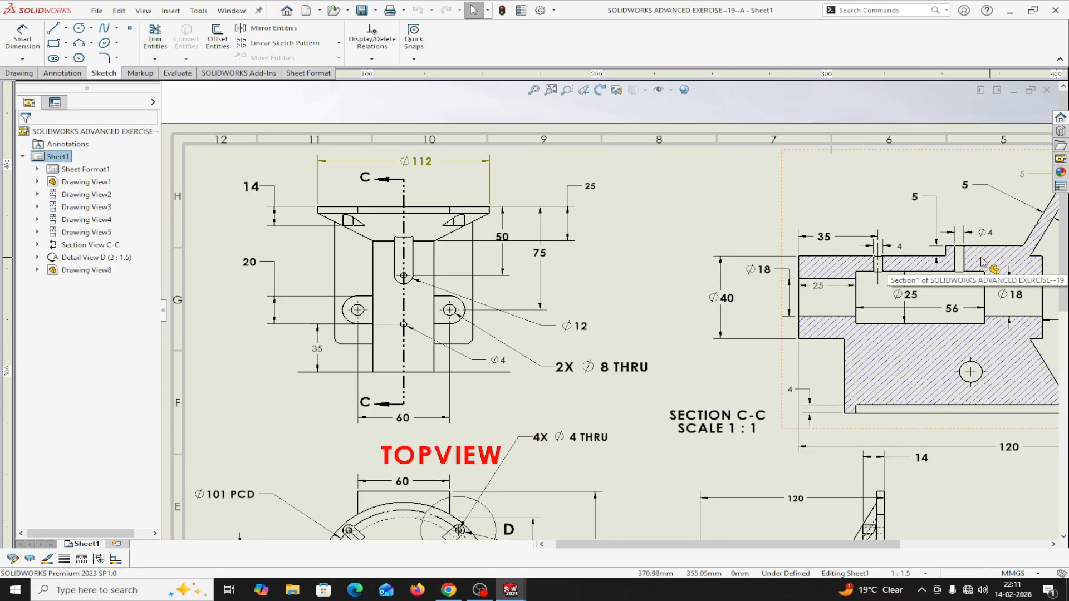
scroll(888, 321, down, 1)
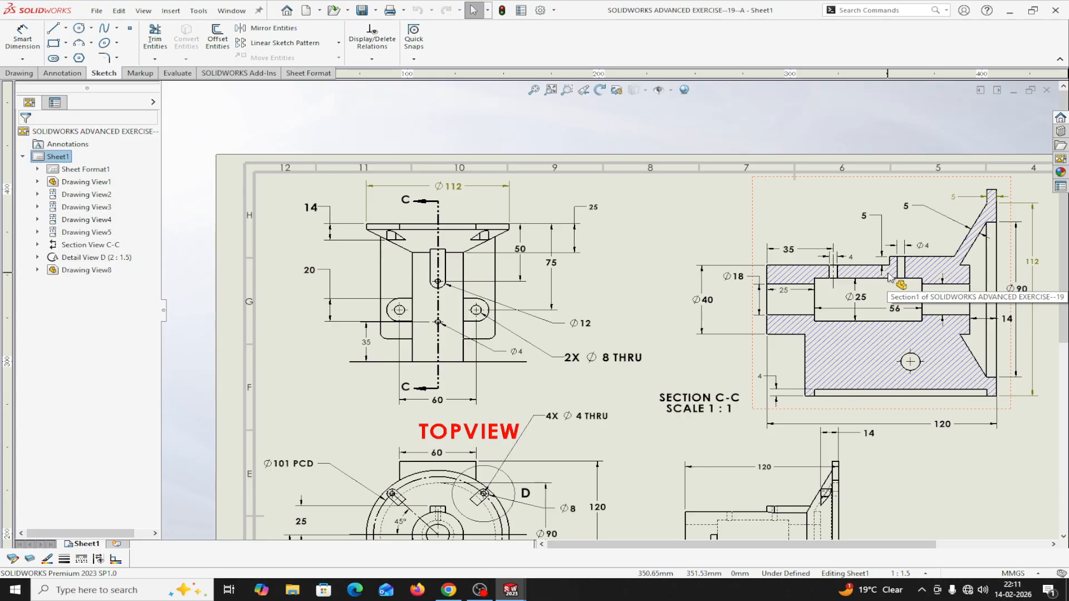
key(z)
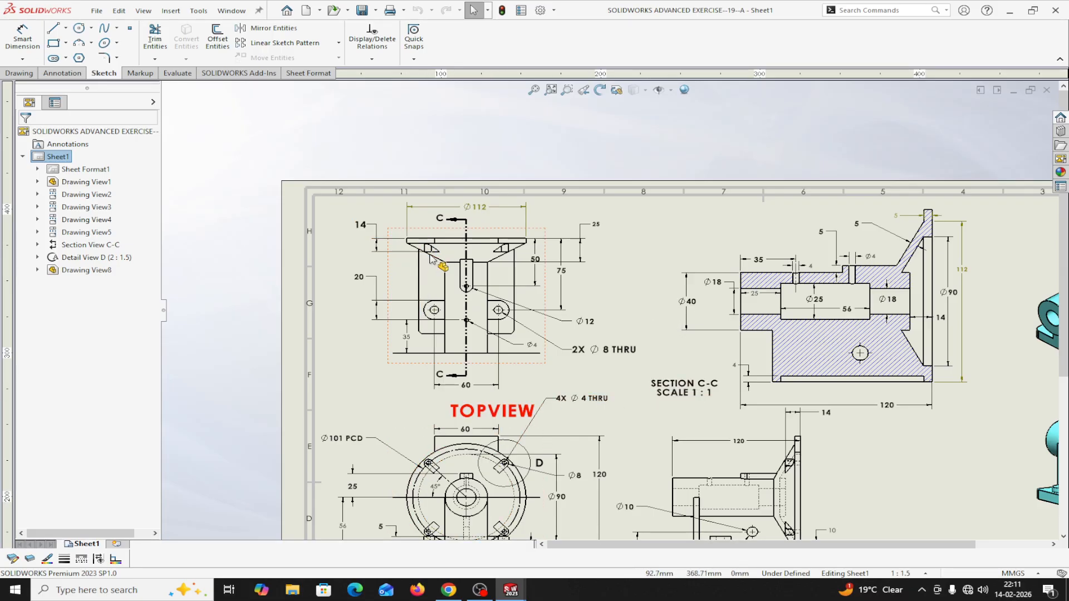
scroll(691, 529, up, 2)
scroll(738, 508, down, 2)
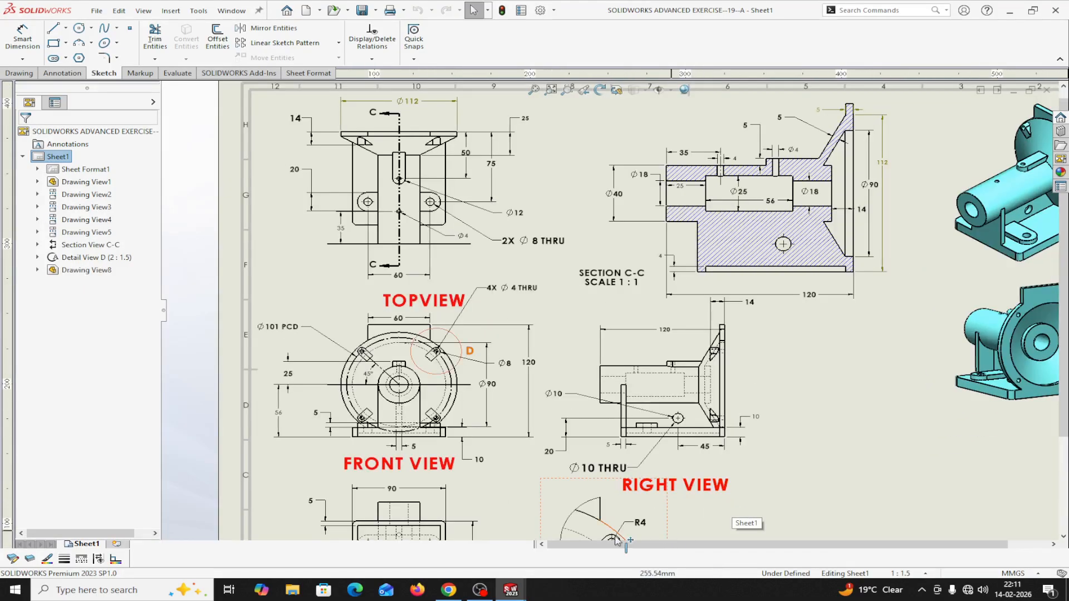
scroll(616, 540, up, 3)
scroll(616, 440, down, 2)
scroll(613, 418, up, 2)
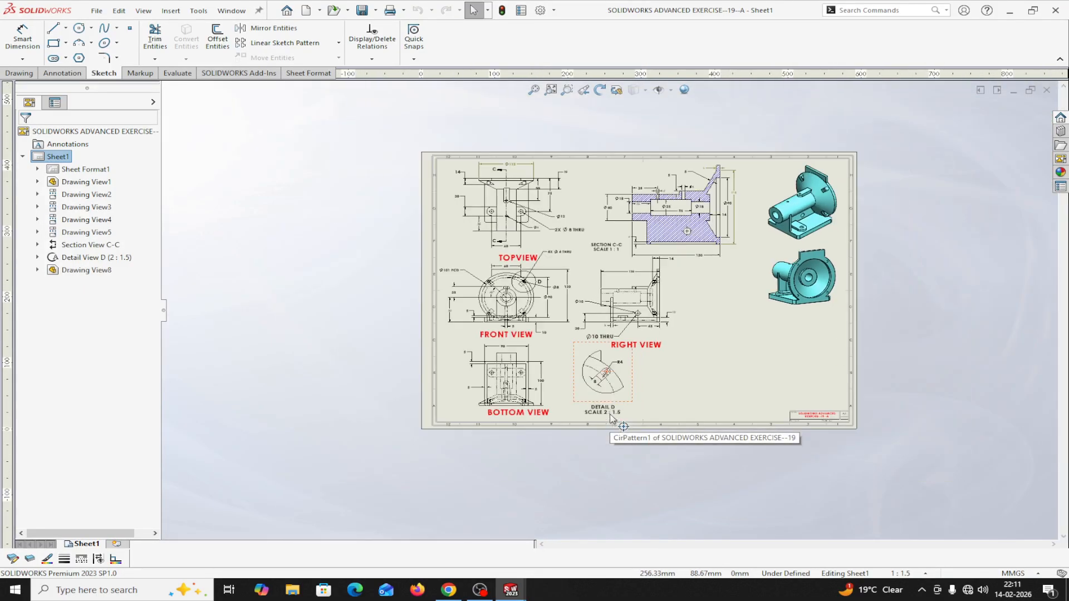
scroll(526, 287, down, 3)
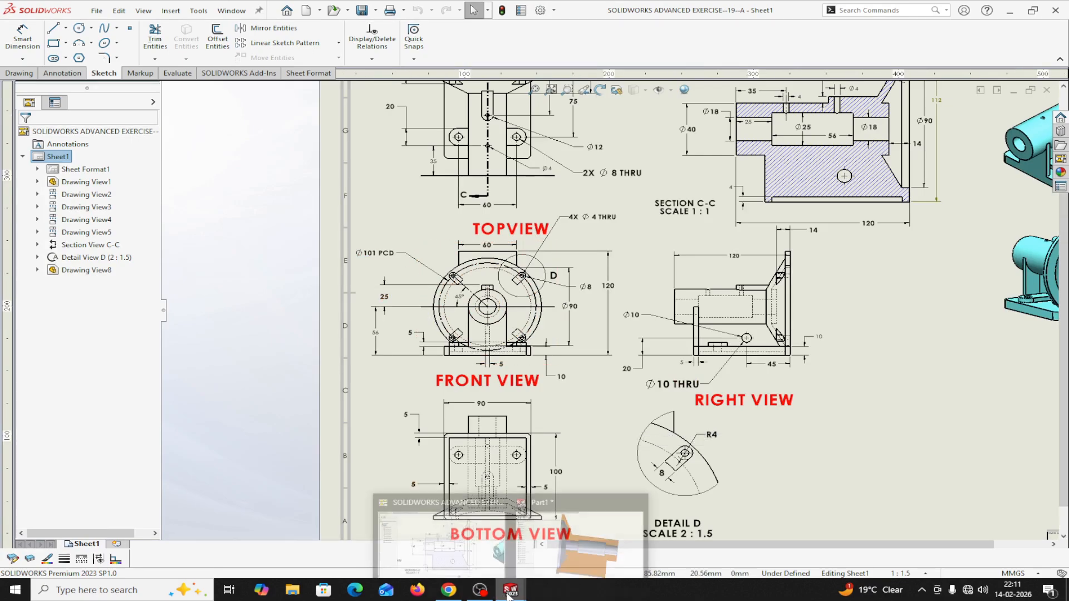
Step: Switch back to the part and create a reference plane offset 14 mm from the flange's open end face, flipped towards the cylinder
mouse_move(510, 590)
click(530, 566)
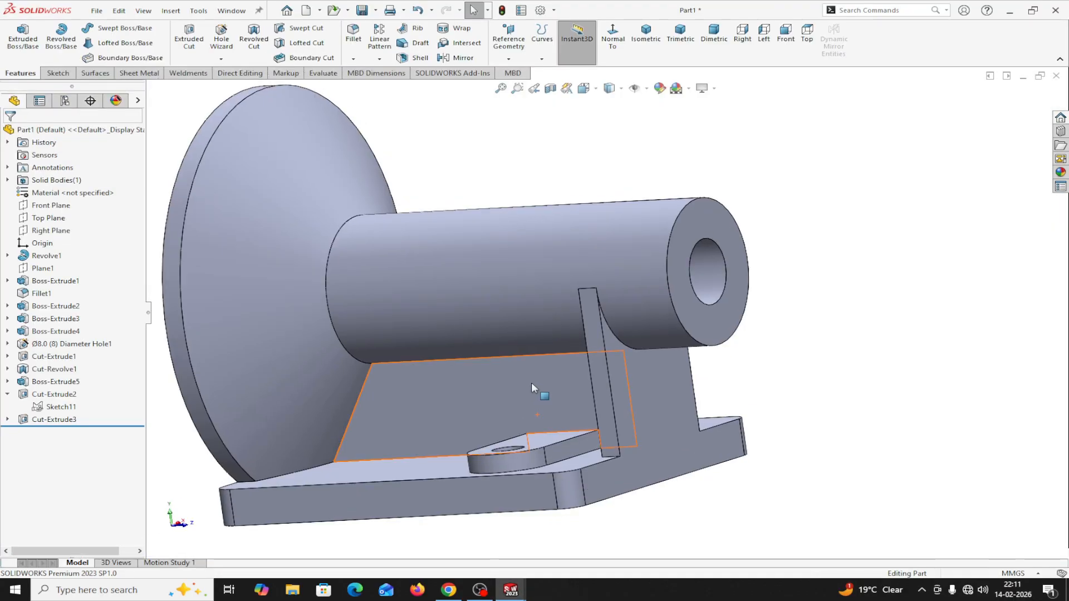
scroll(527, 383, up, 3)
mouse_move(760, 369)
middle_down()
mouse_move(795, 358)
mouse_move(787, 389)
mouse_move(770, 379)
middle_up()
click(517, 59)
click(520, 76)
mouse_move(600, 172)
middle_down()
mouse_move(659, 172)
mouse_move(609, 174)
middle_up()
click(454, 209)
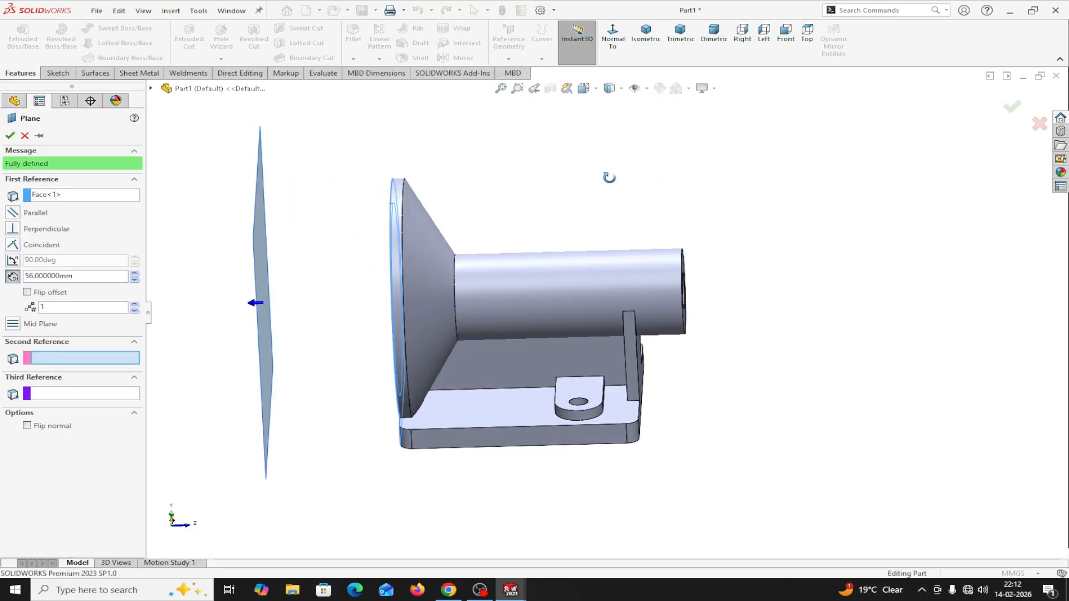
click(27, 292)
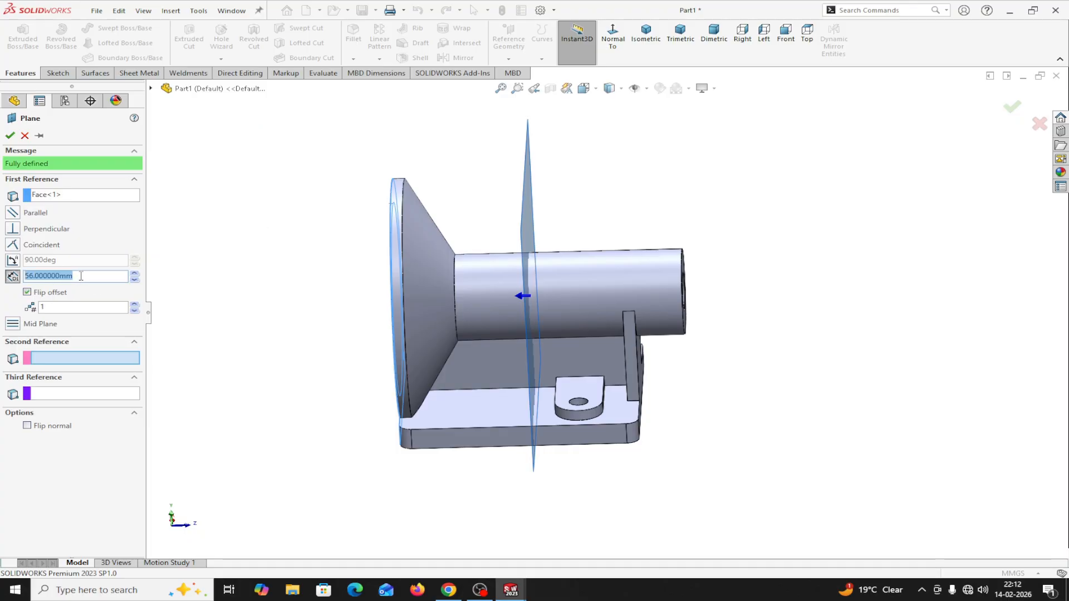
key(Return)
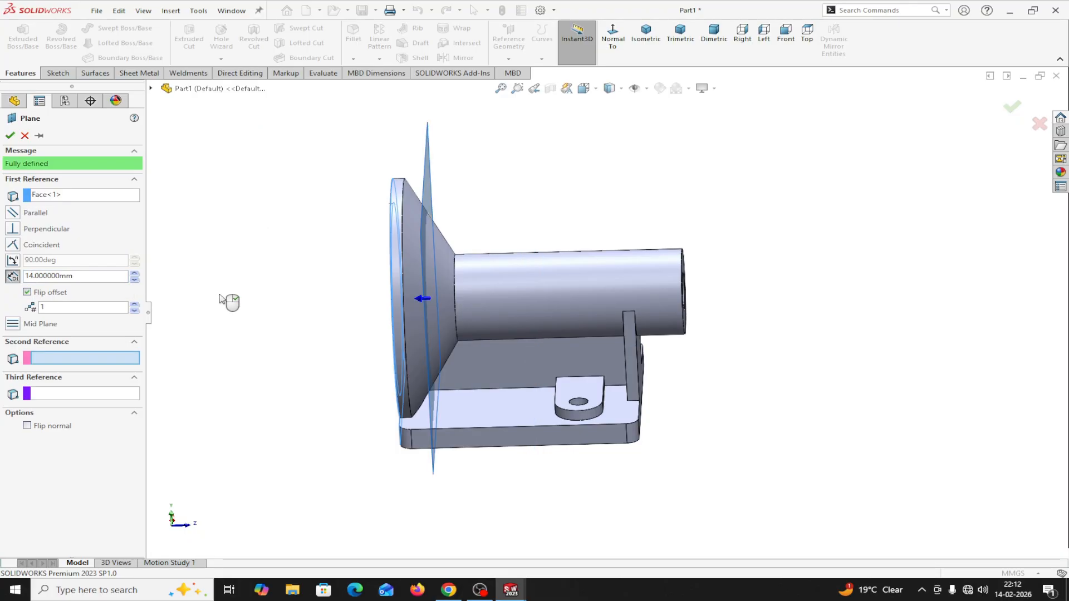
click(12, 136)
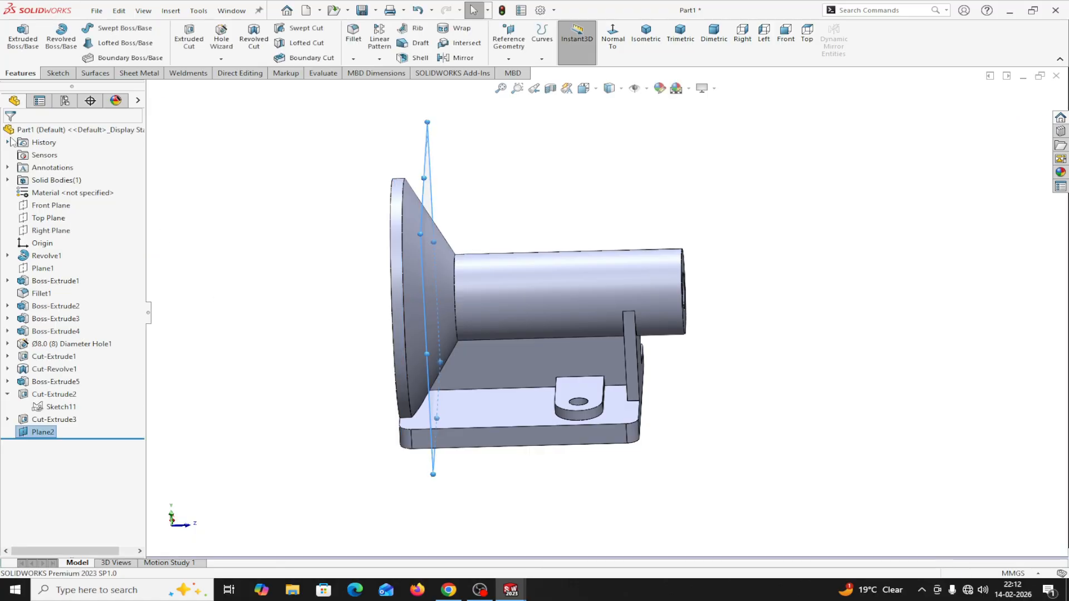
Step: Start a sketch on the new offset plane and draw a circle about 97 mm in diameter centred on the origin
middle_drag(491, 209, 526, 195)
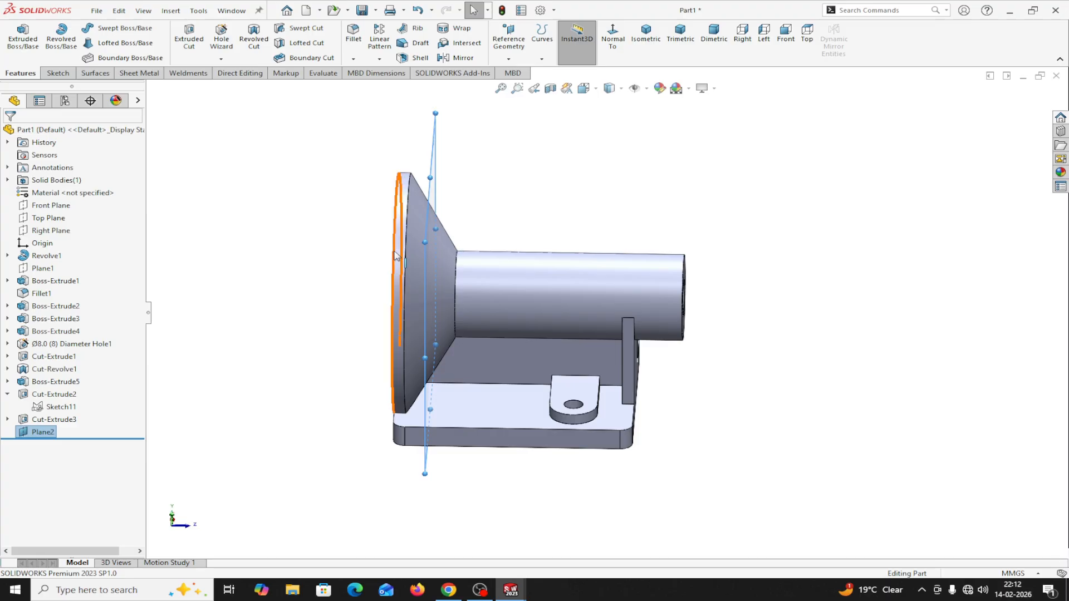
middle_drag(515, 241, 533, 217)
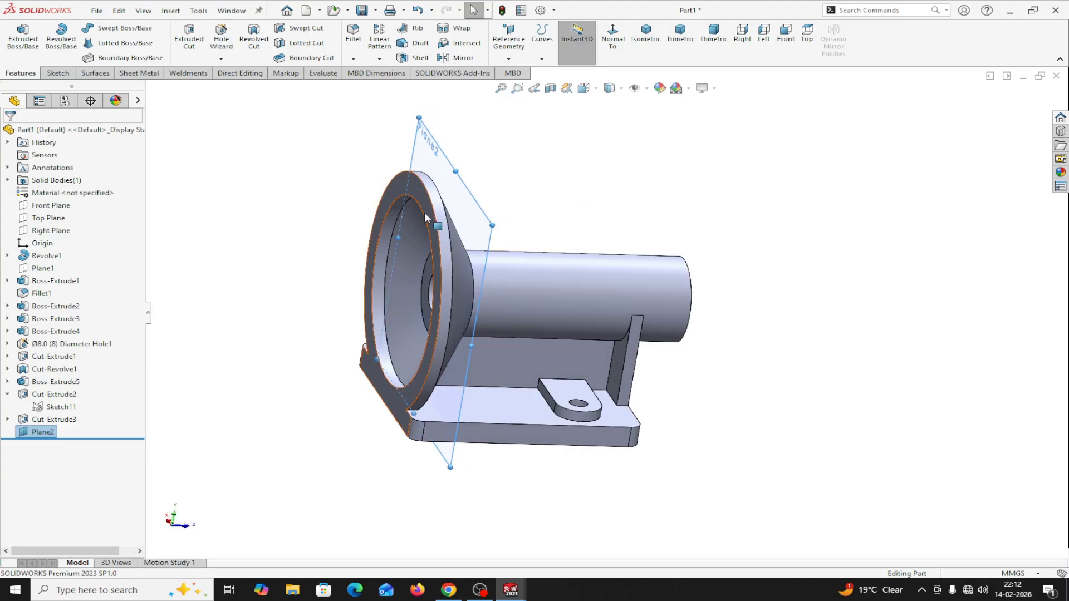
click(24, 436)
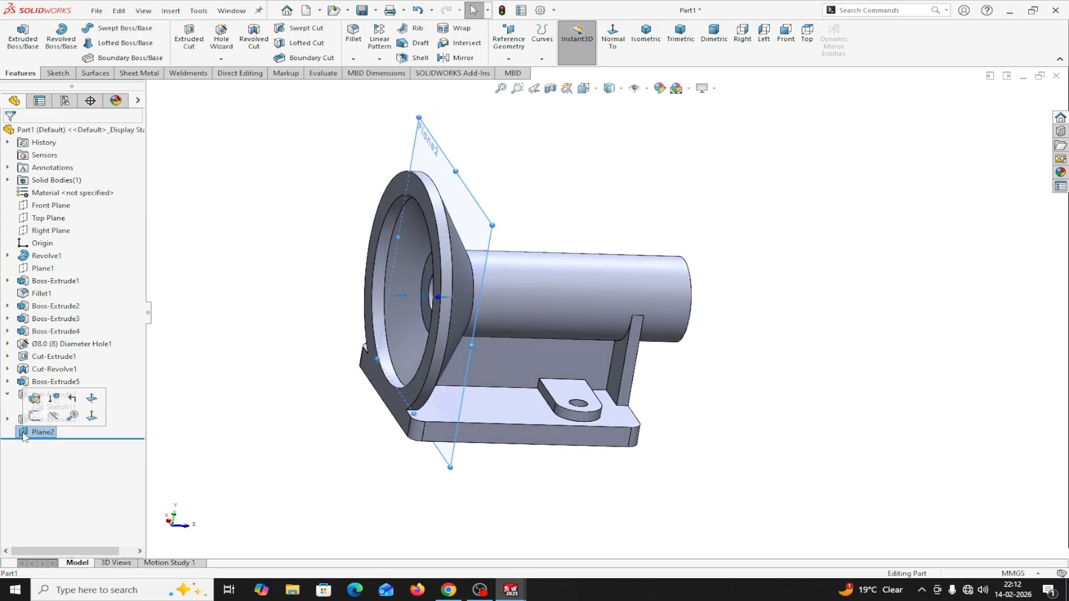
click(33, 416)
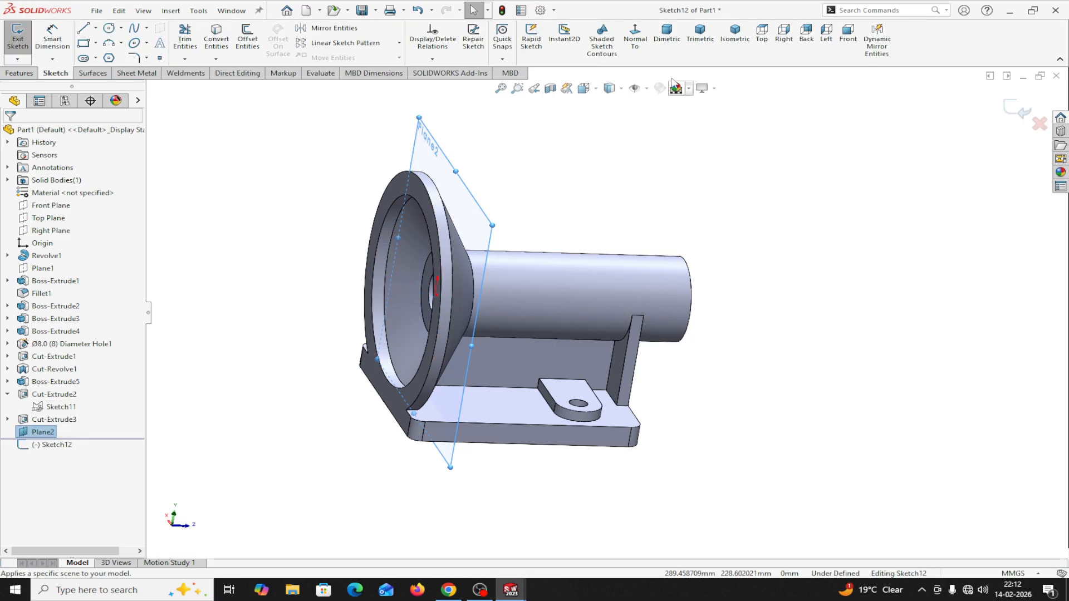
click(640, 48)
click(637, 44)
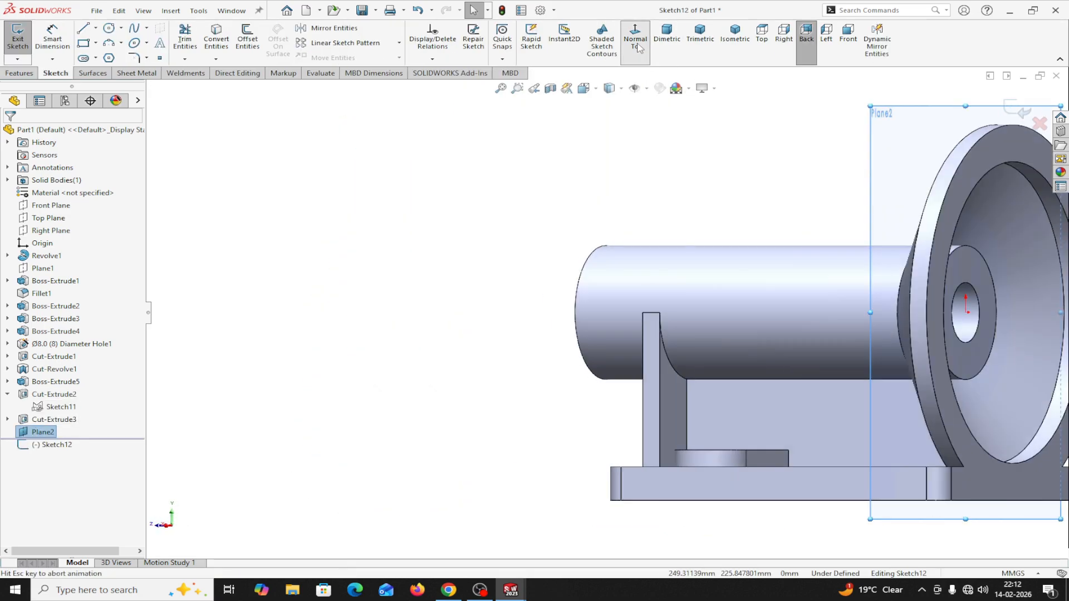
scroll(633, 263, up, 1)
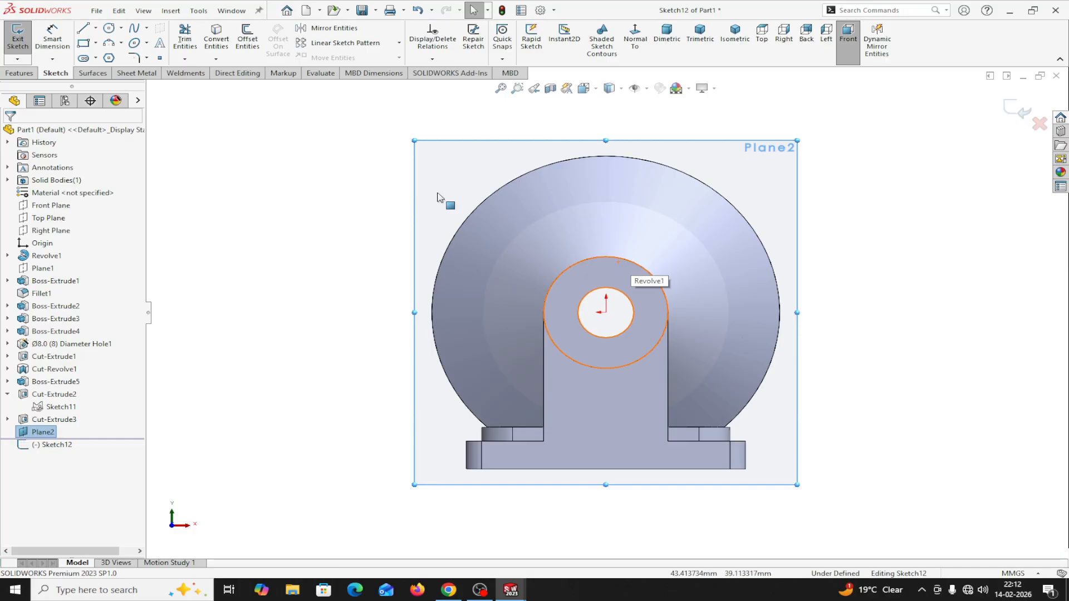
click(110, 28)
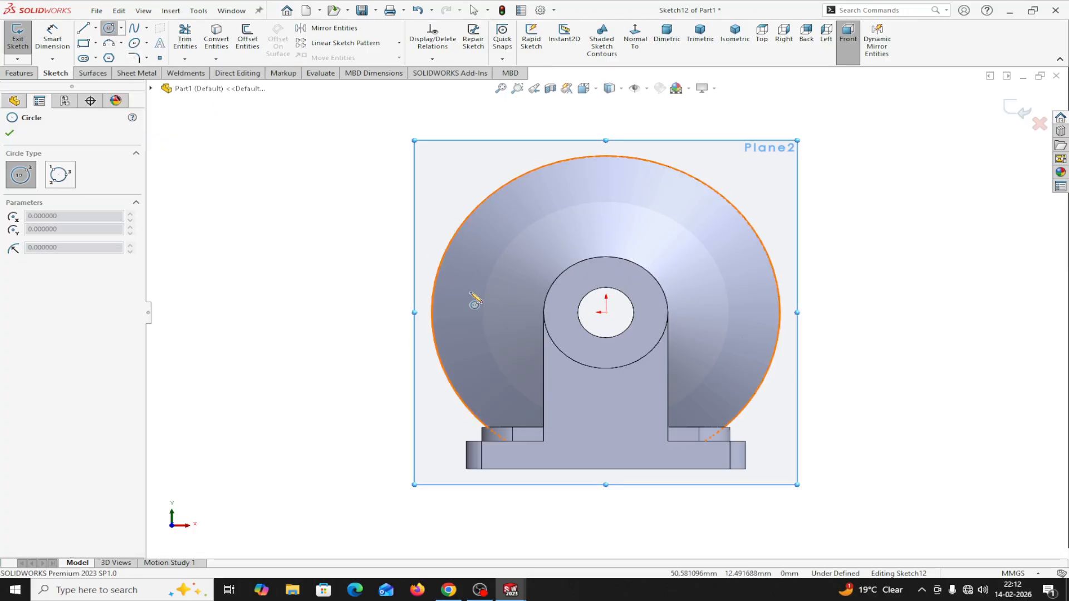
click(606, 312)
click(584, 179)
right_click(579, 188)
click(607, 190)
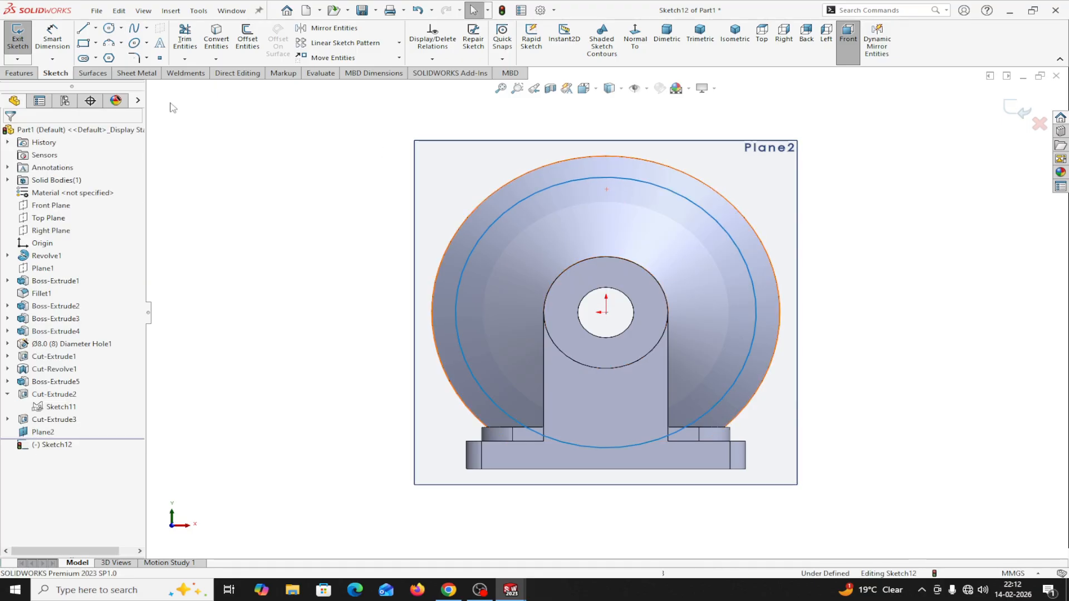
Step: Set the circle's diameter to 101 mm and convert it to construction geometry as the pitch circle
click(53, 39)
click(457, 295)
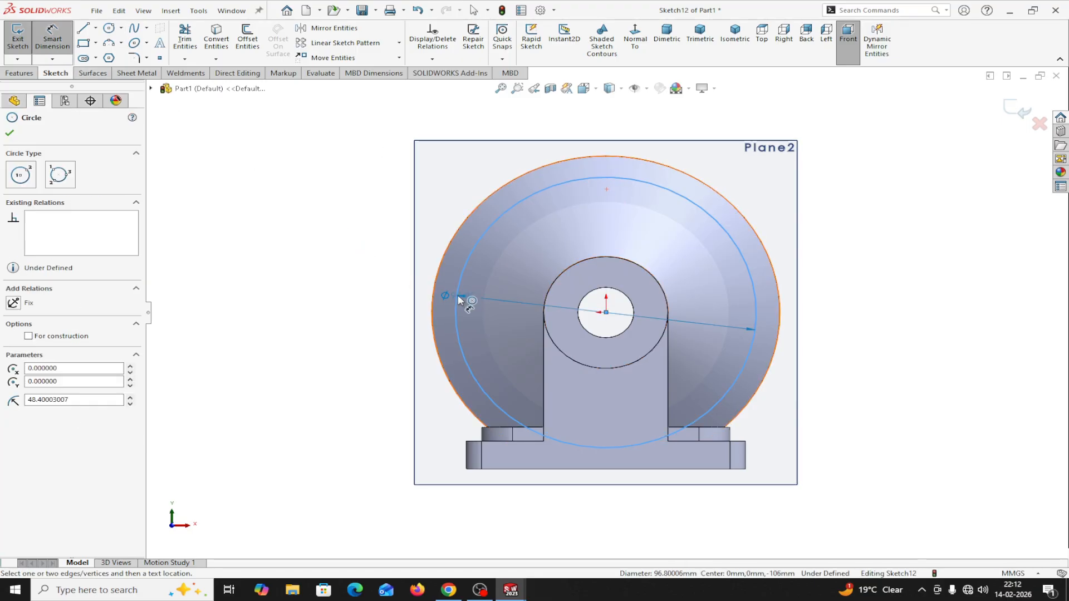
click(281, 343)
text(101)
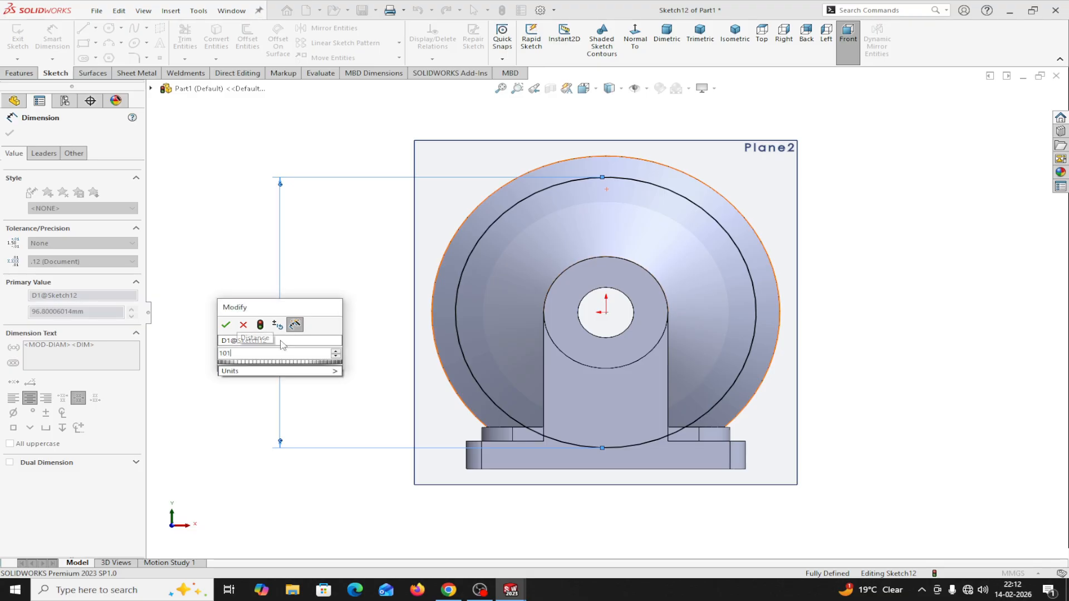
click(227, 326)
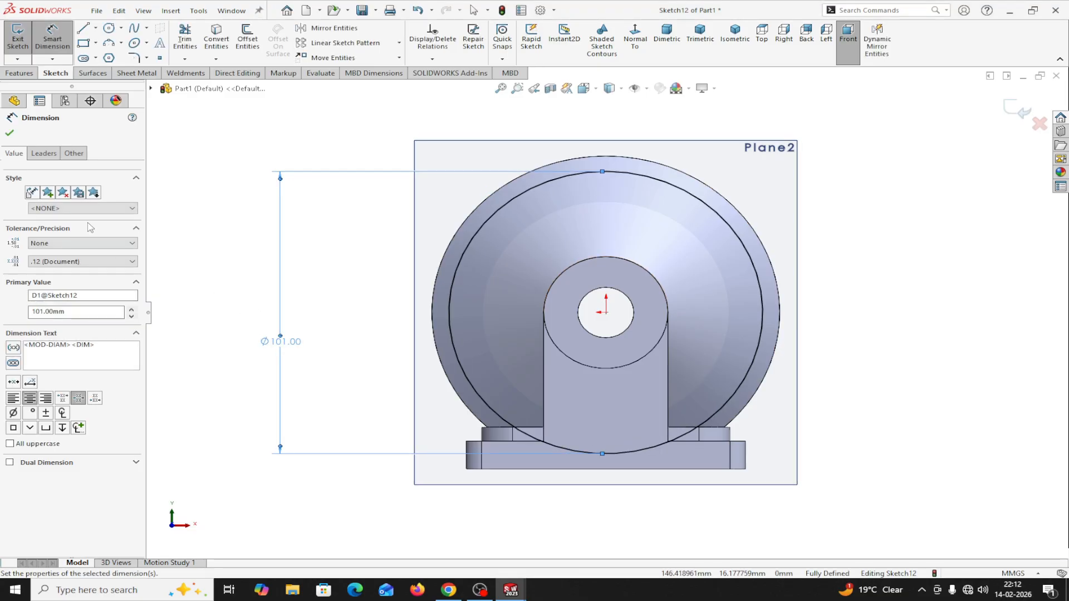
click(10, 133)
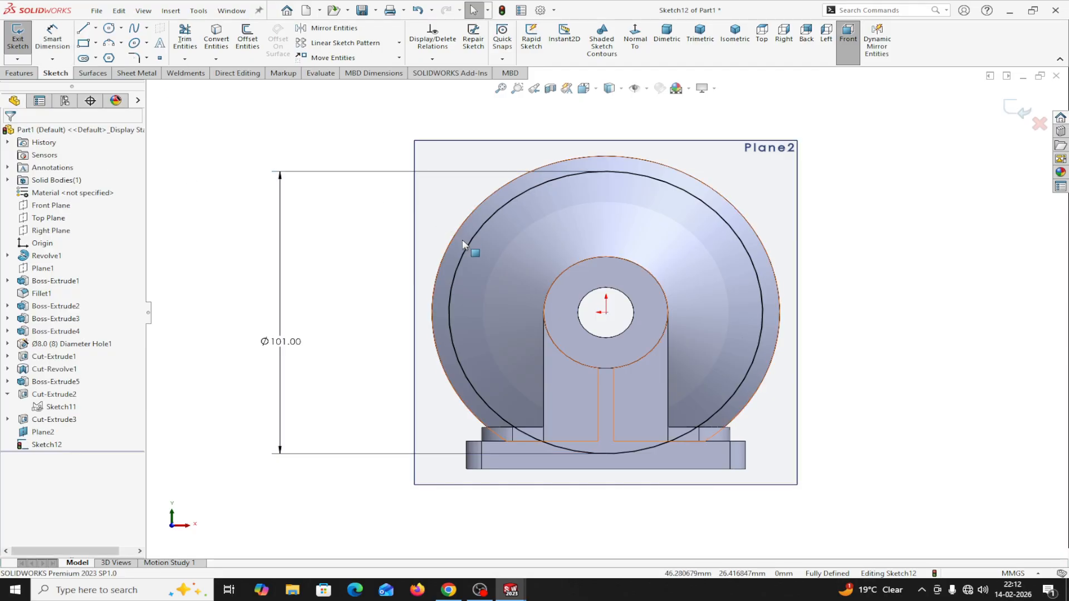
click(467, 246)
click(522, 215)
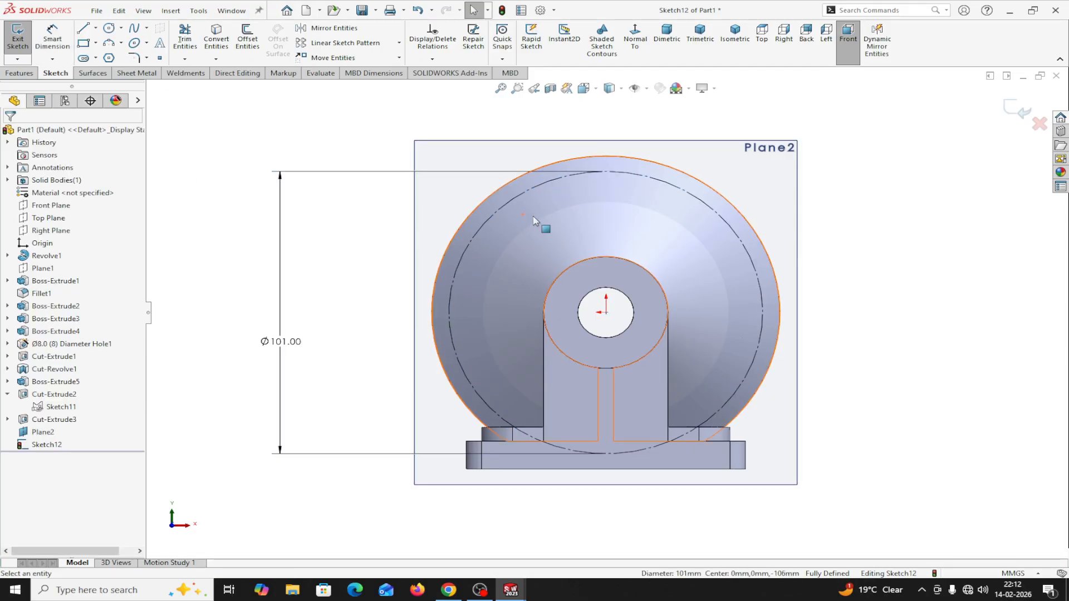
Step: Draw a centerline from the origin to the upper-left part of the pitch circle, at about 41° to the horizontal
click(95, 28)
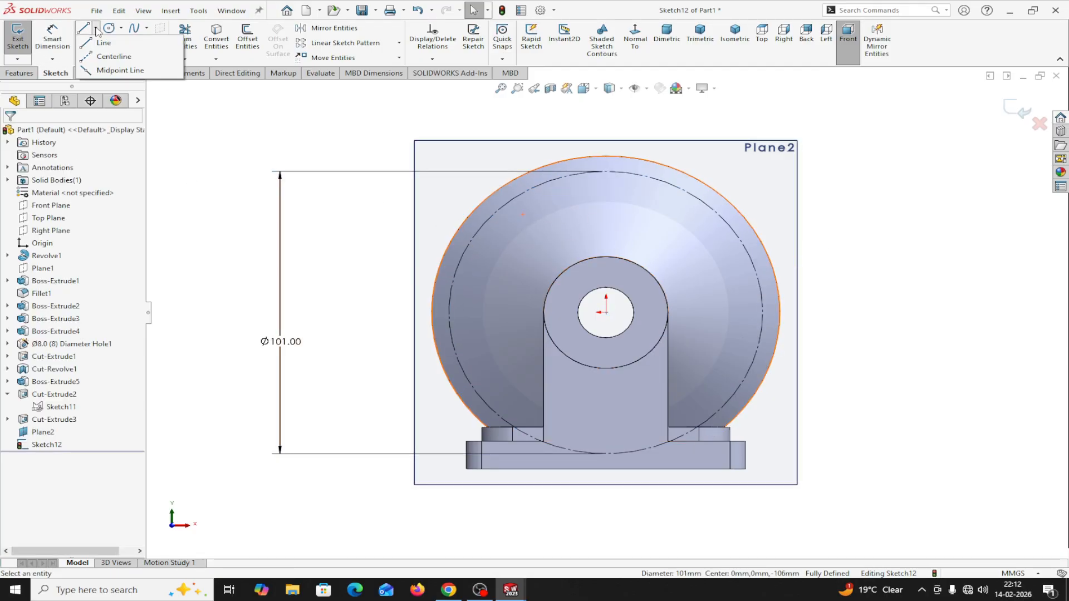
click(98, 57)
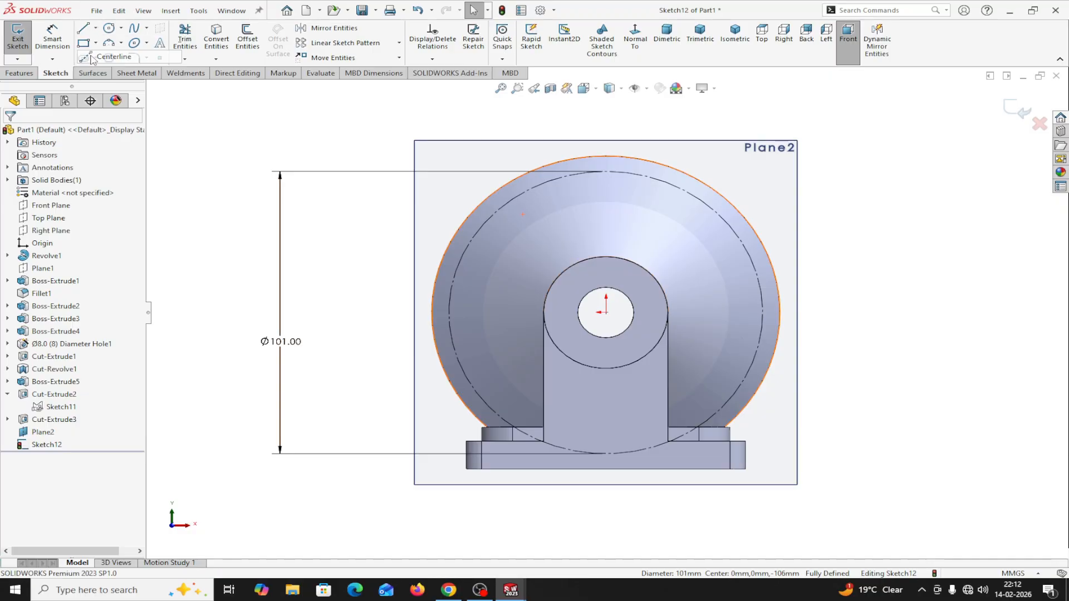
click(606, 312)
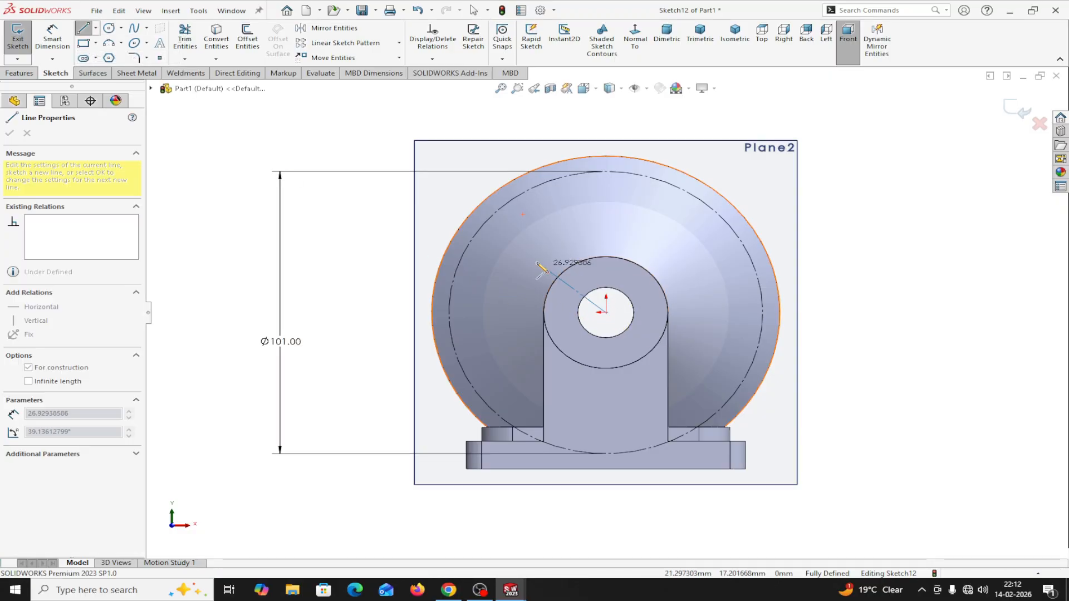
click(488, 219)
right_click(488, 219)
click(526, 227)
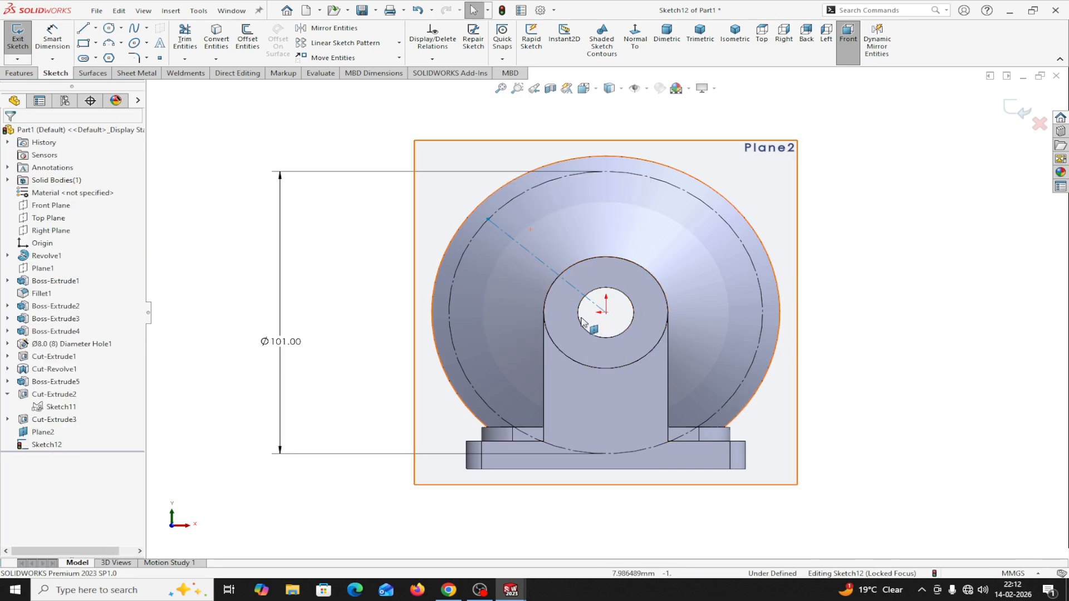
click(582, 300)
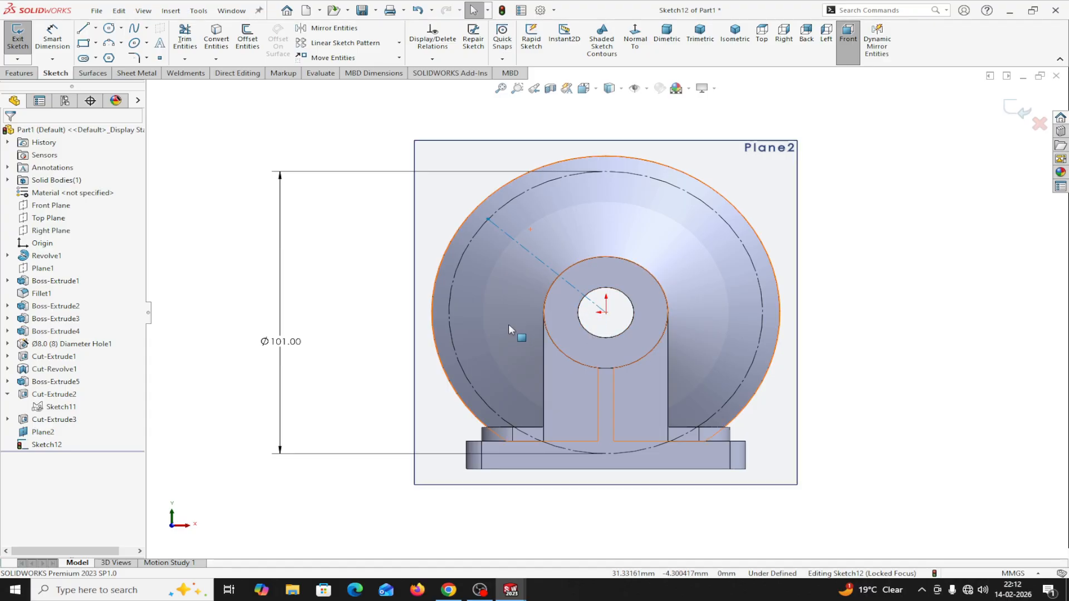
click(65, 48)
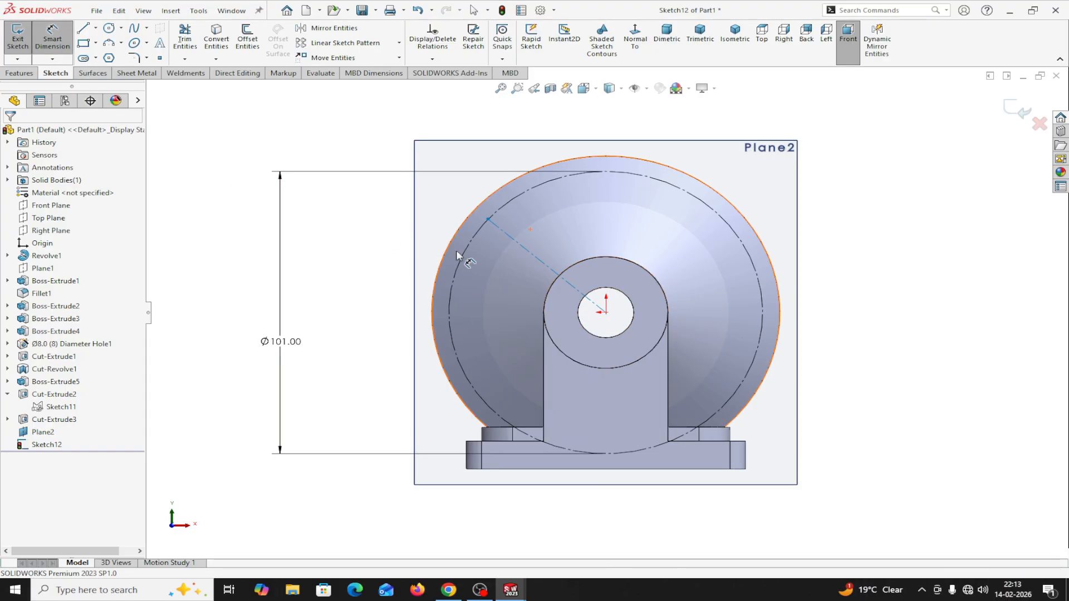
click(528, 257)
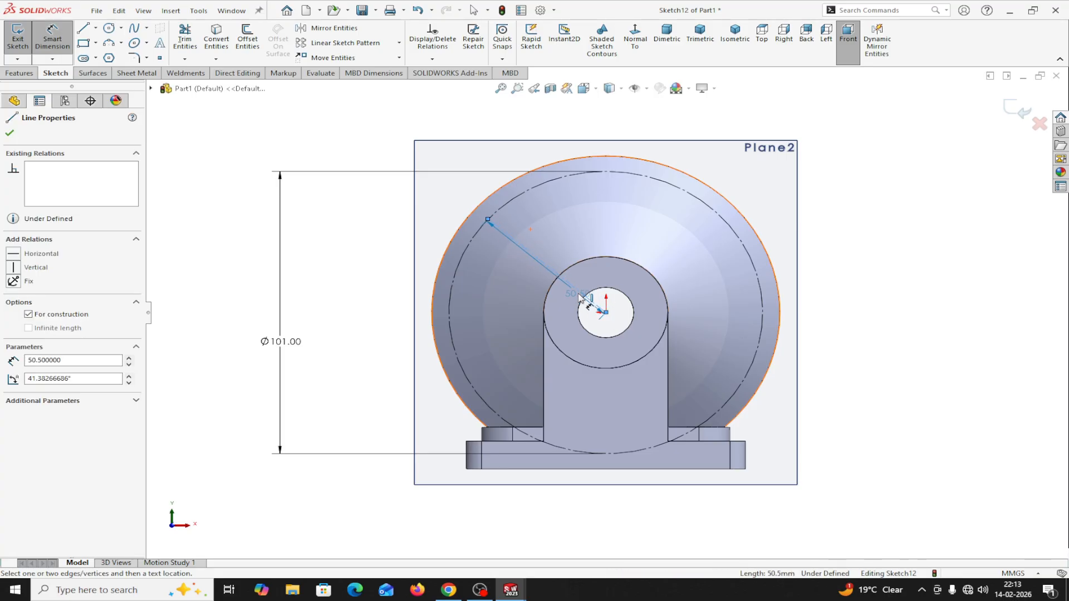
click(606, 313)
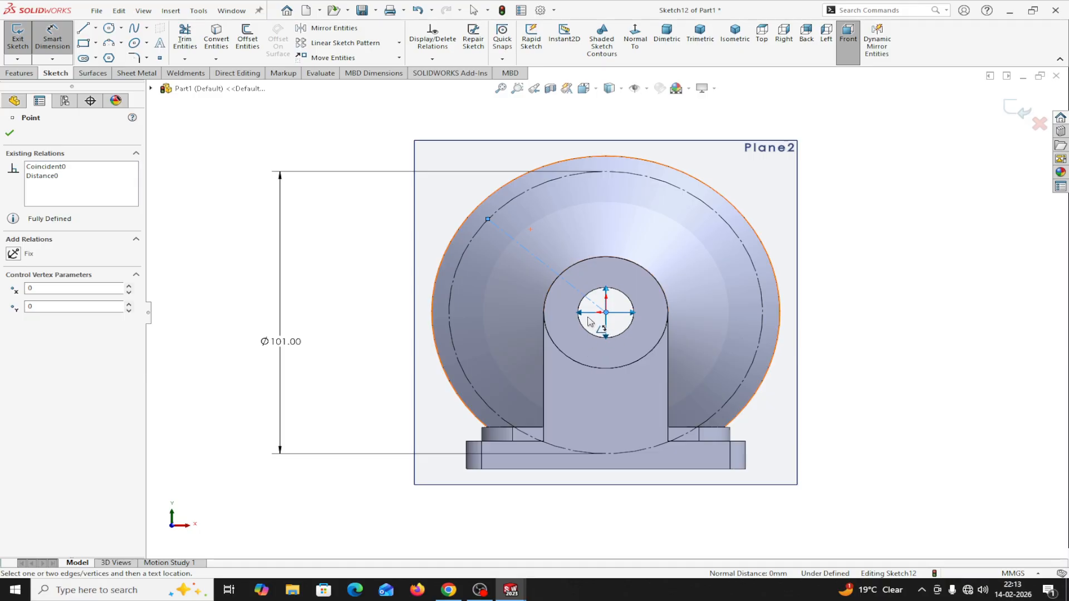
click(606, 313)
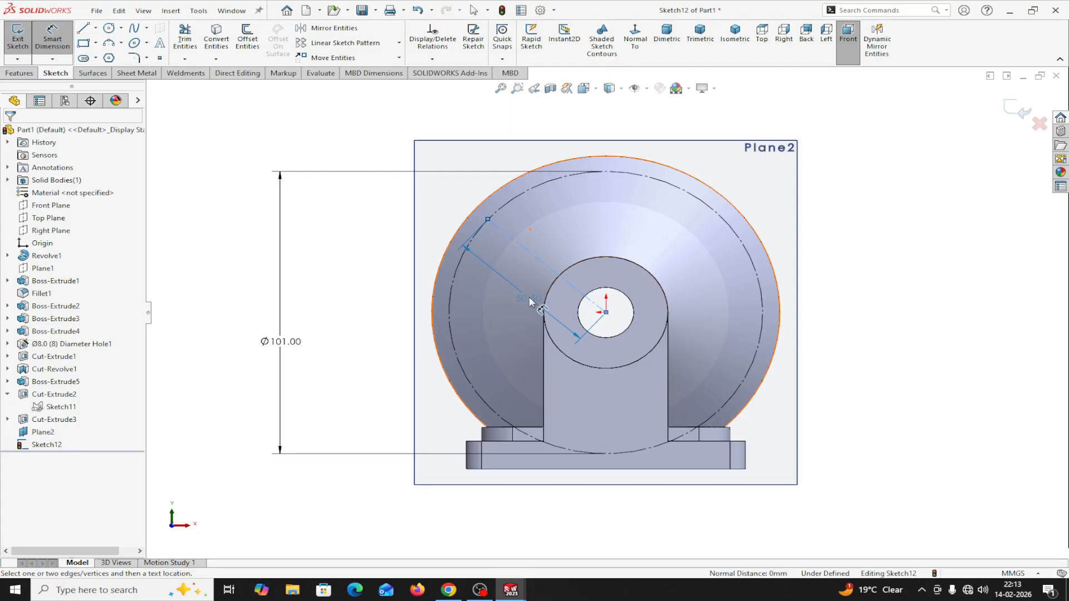
click(568, 284)
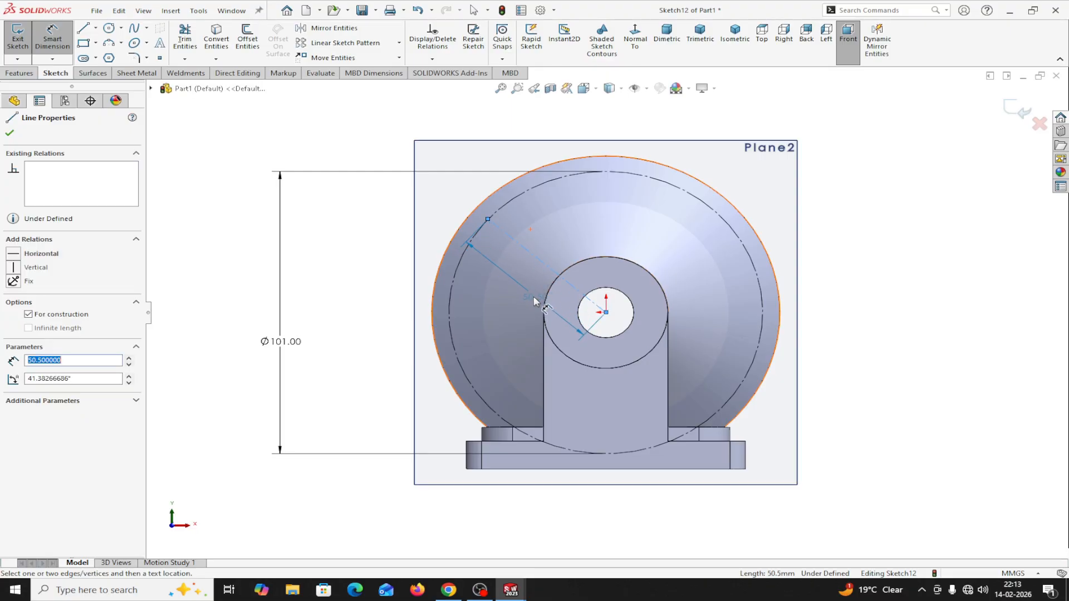
key(Escape)
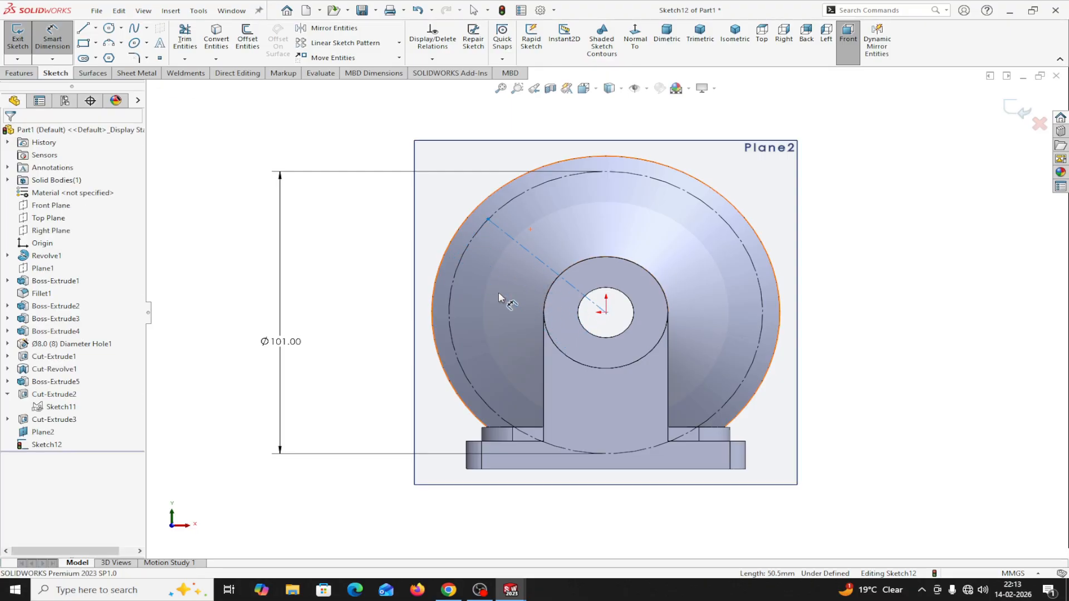
click(555, 277)
click(605, 311)
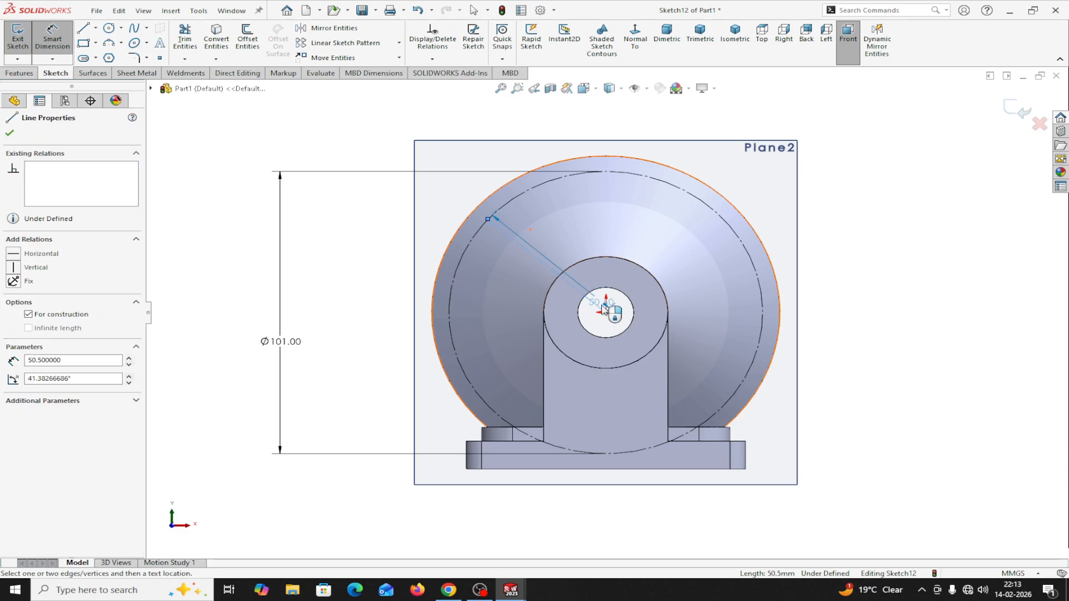
click(606, 313)
key(Escape)
click(593, 303)
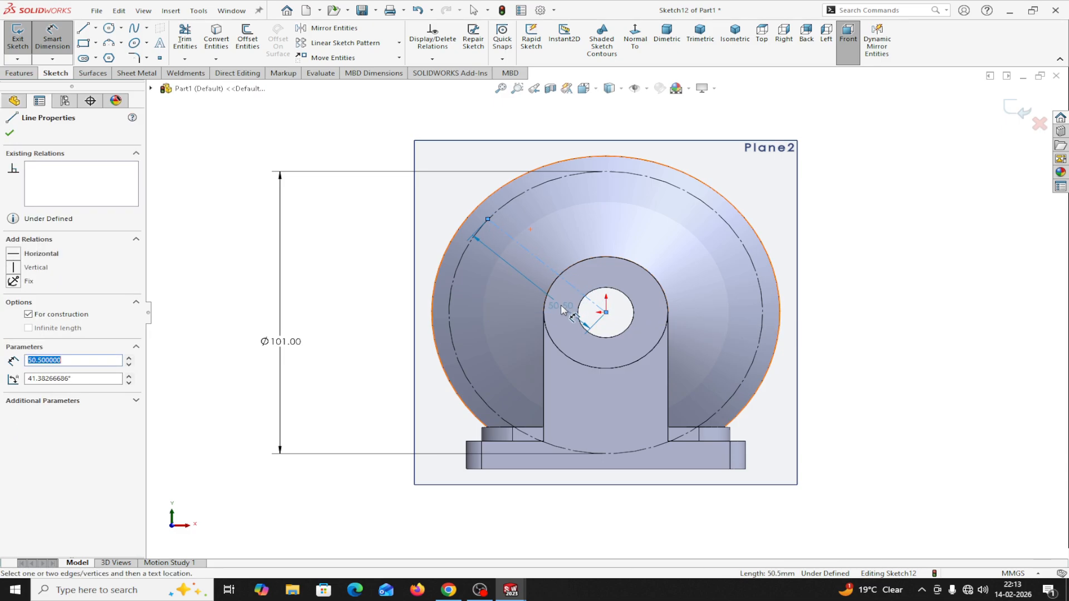
key(Escape)
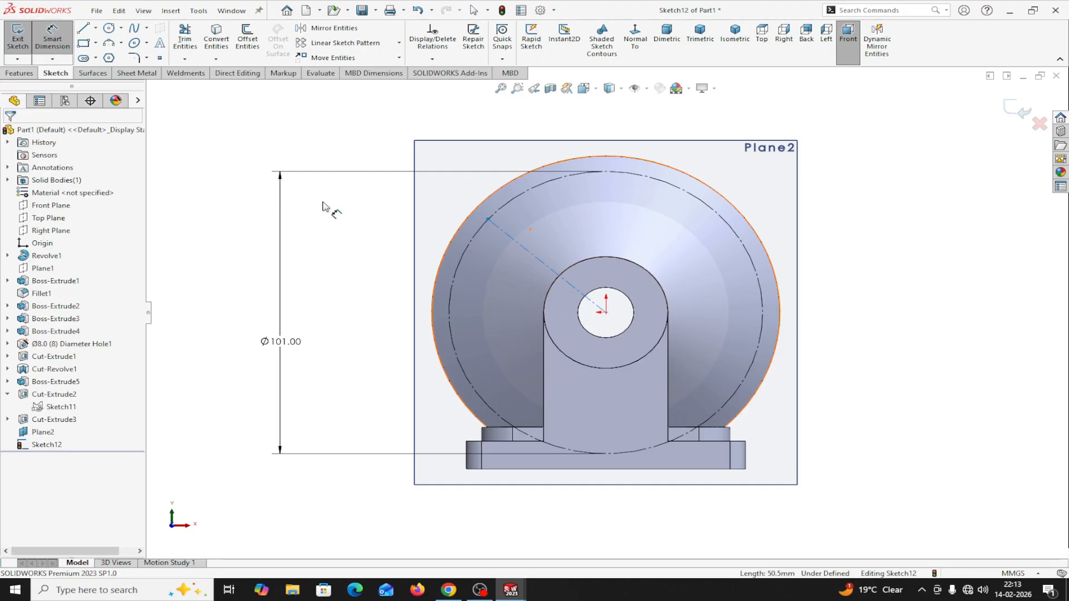
Step: Dimension the angle between the construction centerline and the horizontal through the origin and set it to 45°
click(544, 264)
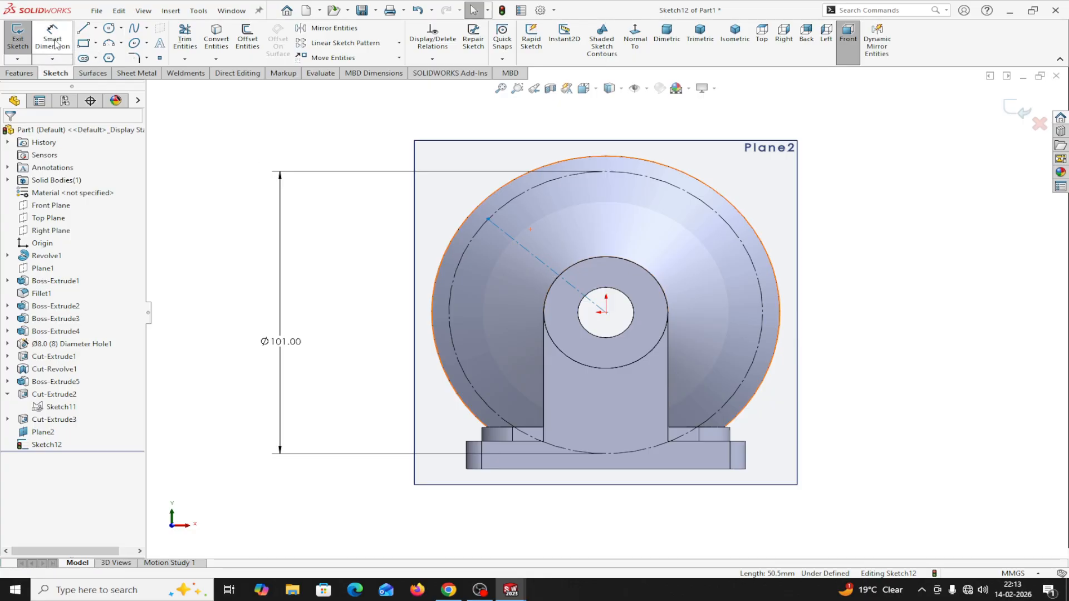
click(518, 246)
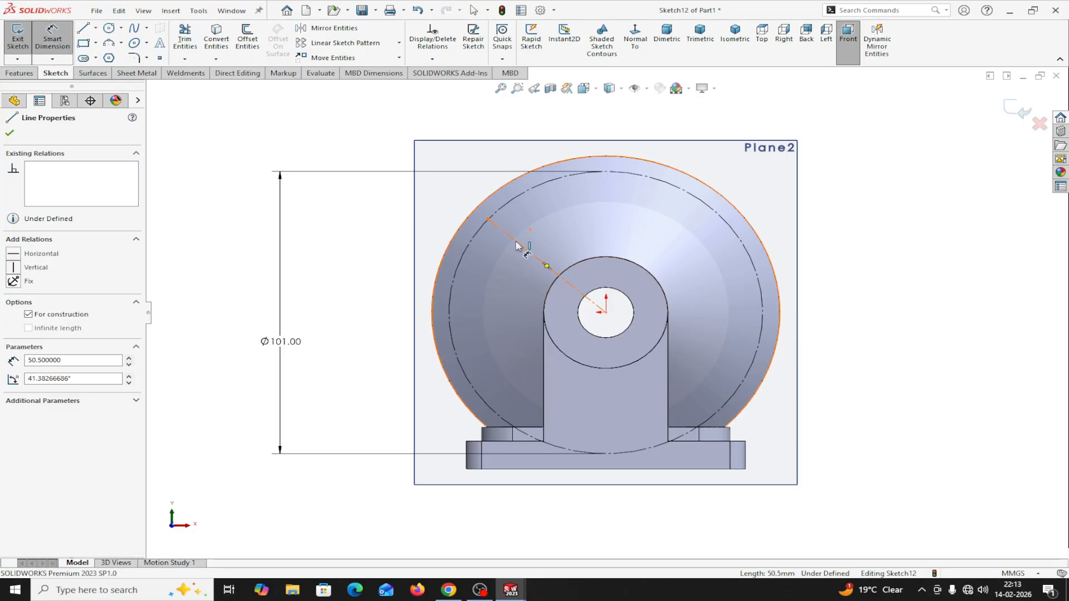
click(606, 312)
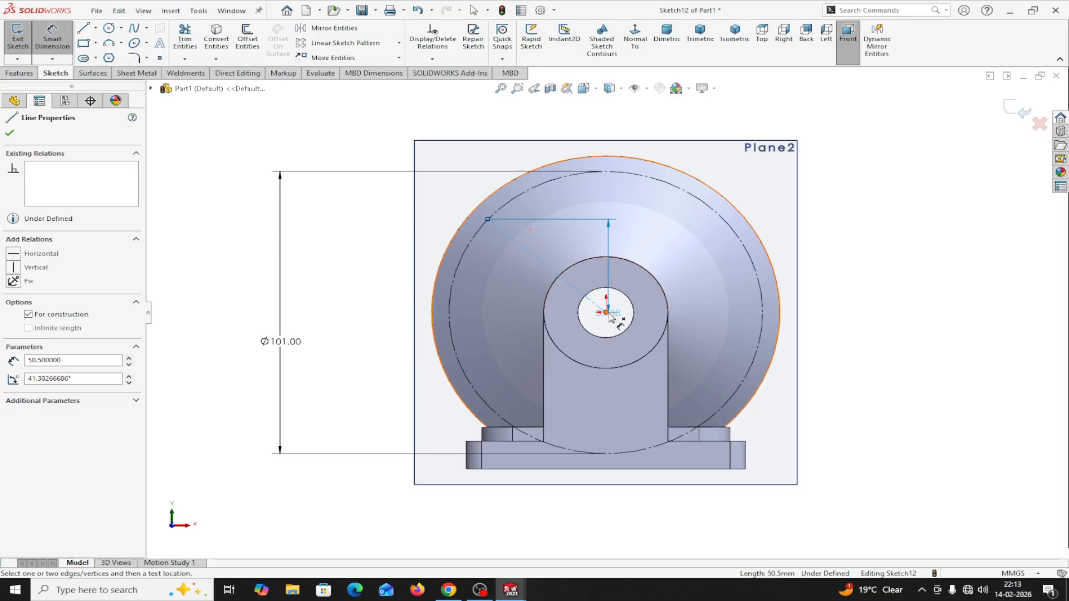
click(607, 316)
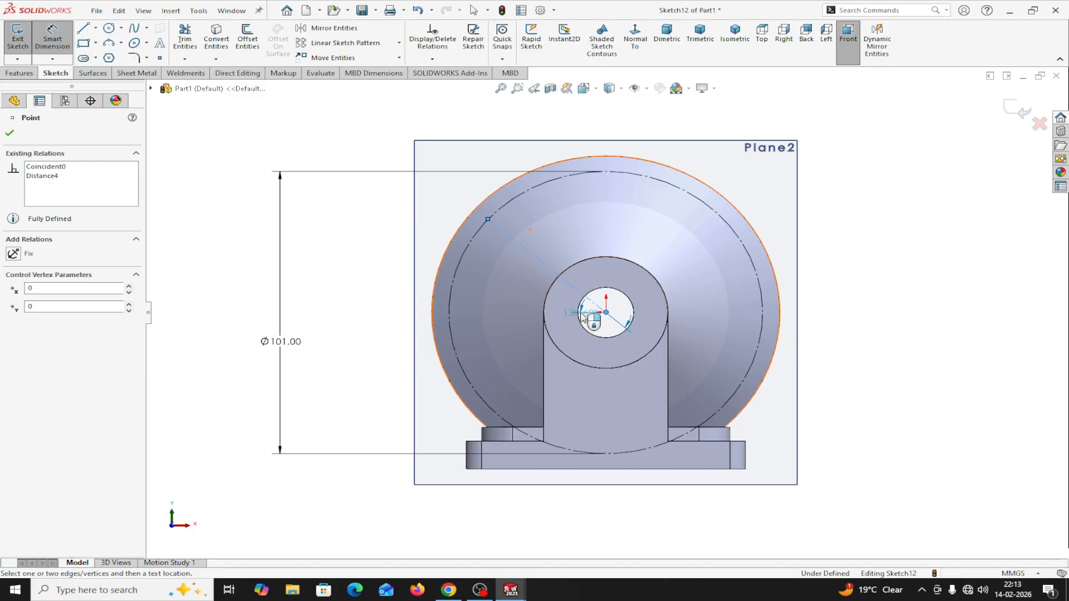
click(593, 308)
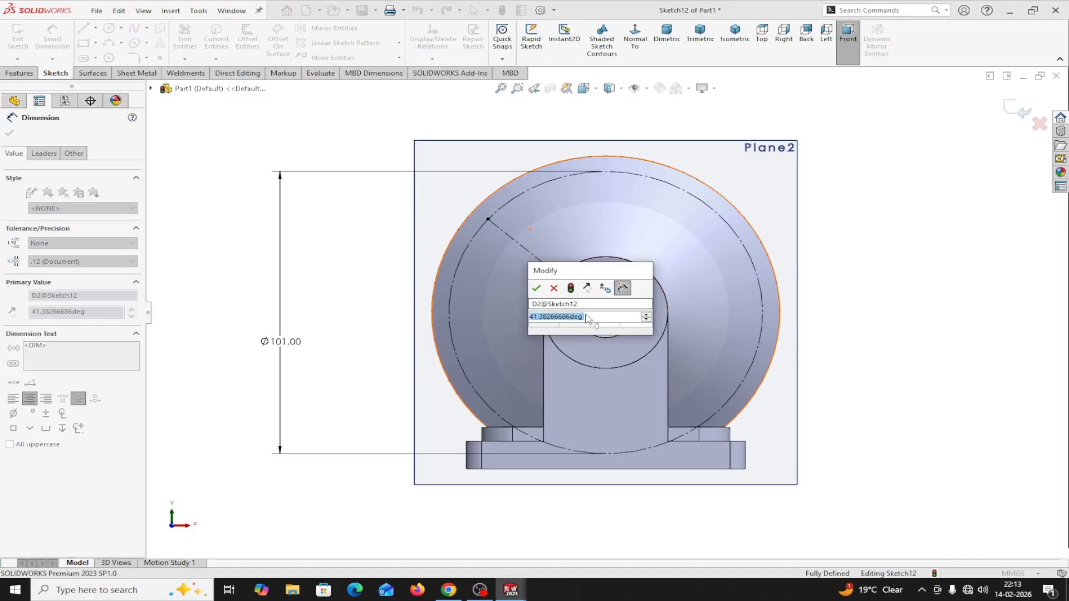
text(45)
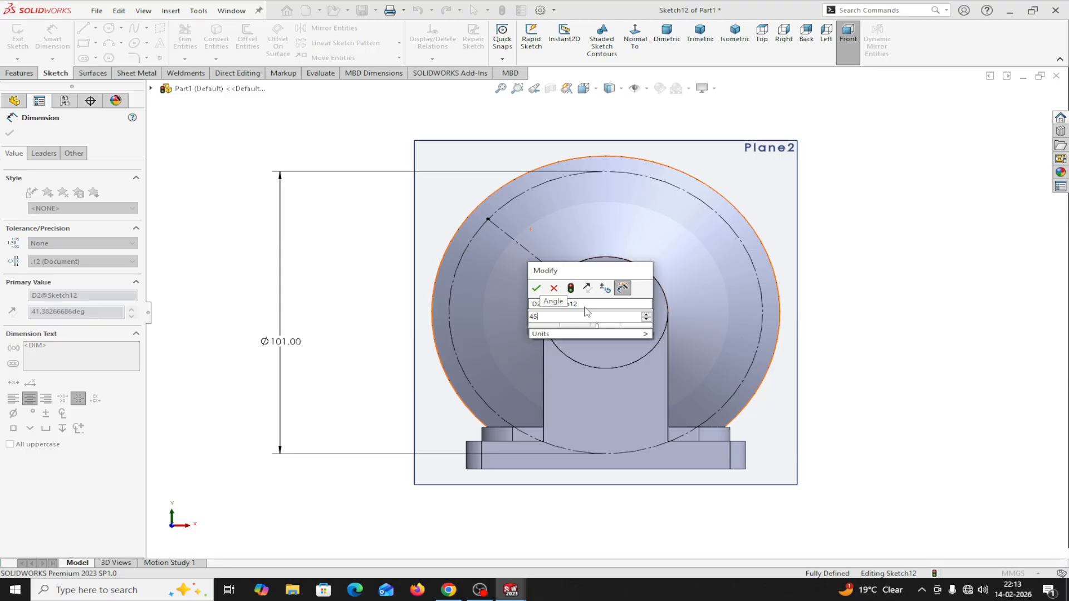
click(538, 290)
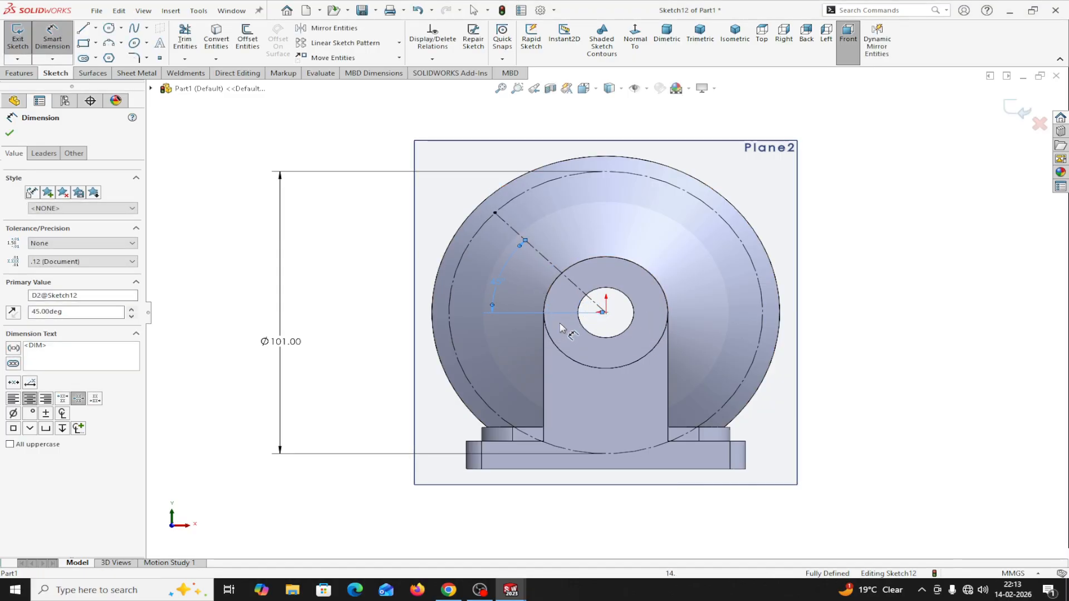
key(Escape)
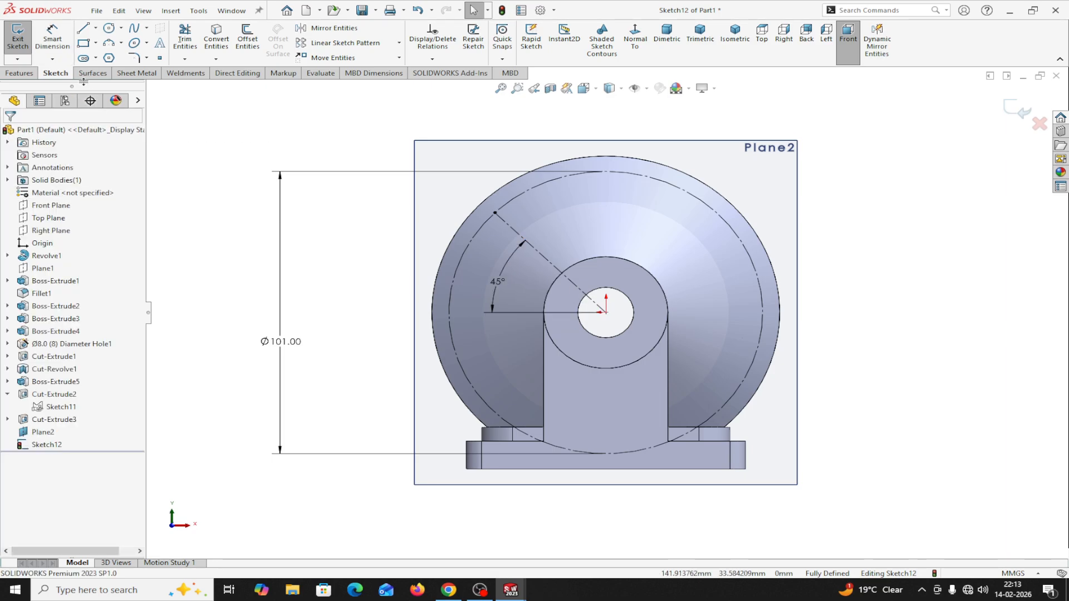
Step: Draw a circle about 15 mm in diameter centred where the 45° centerline meets the pitch circle
click(109, 29)
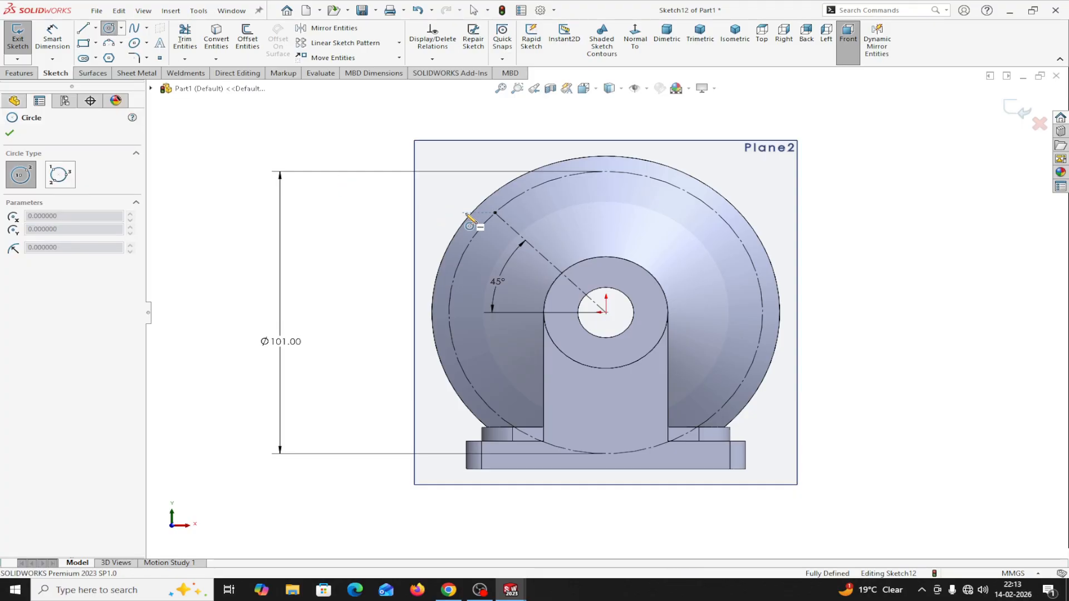
click(494, 212)
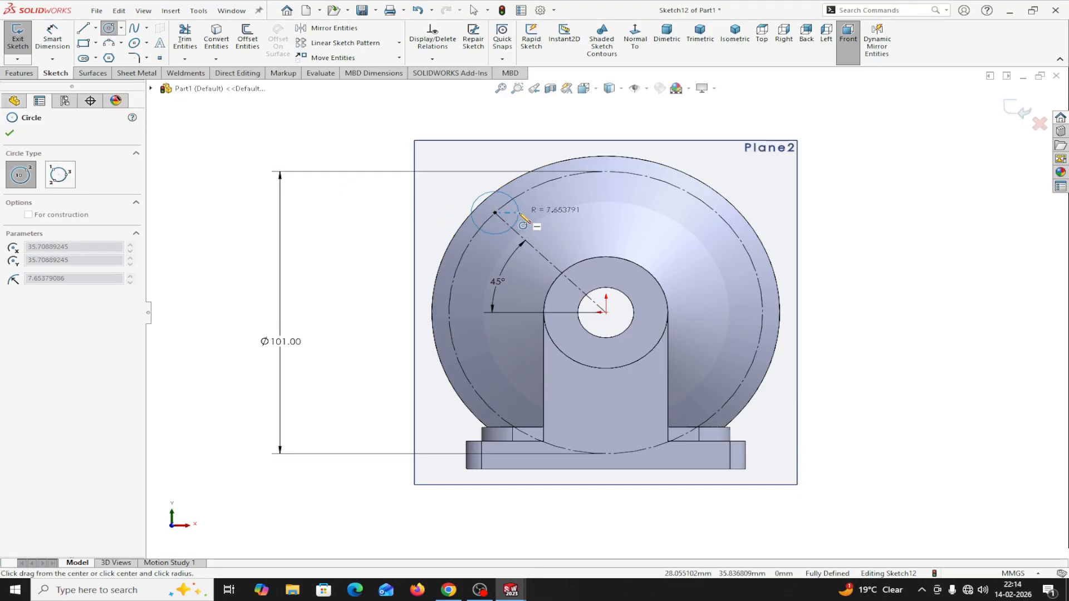
click(517, 216)
right_click(538, 219)
click(549, 221)
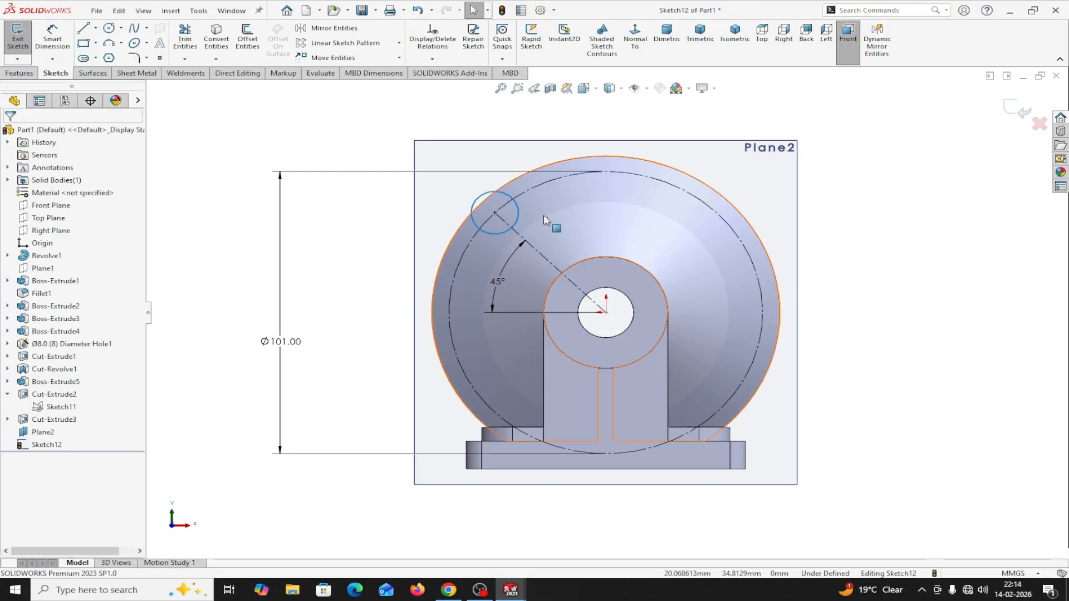
Step: Set the diameter of the small circle on the pitch circle to 8 mm
click(53, 42)
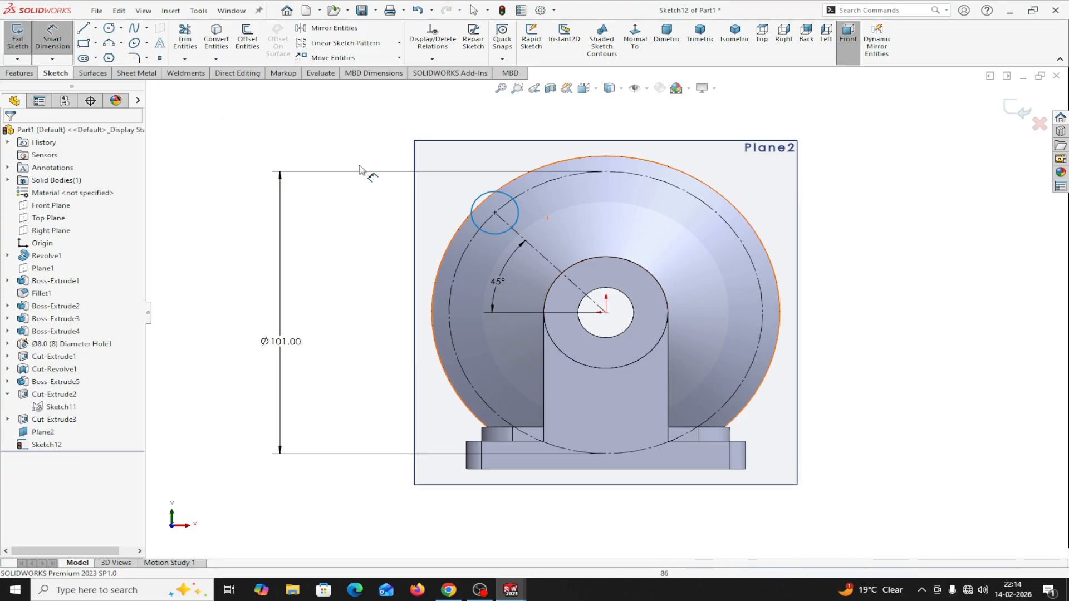
click(515, 222)
click(615, 217)
text(8)
click(559, 199)
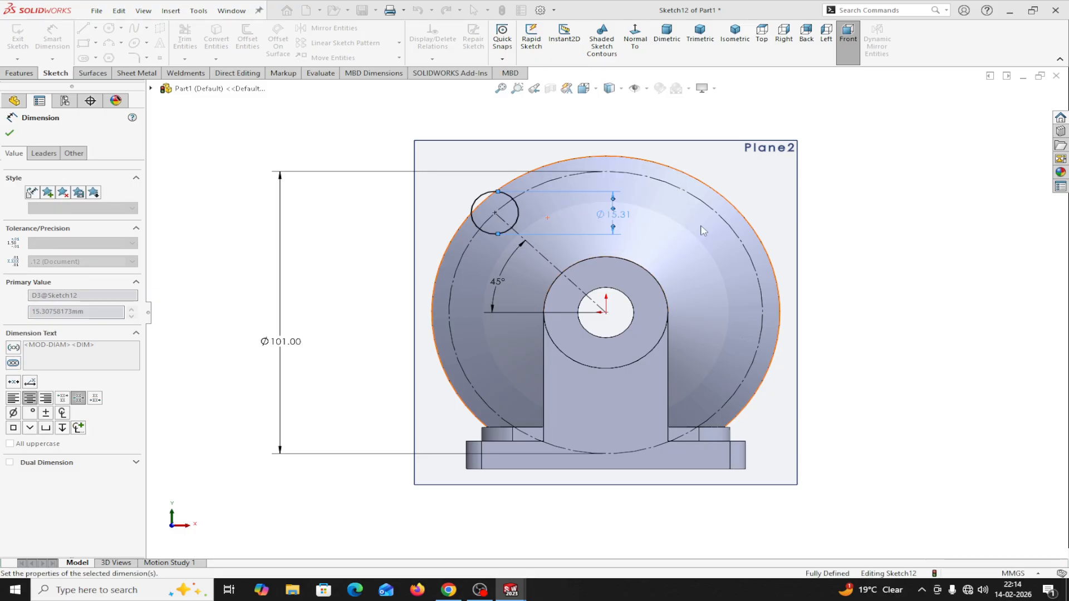
click(9, 135)
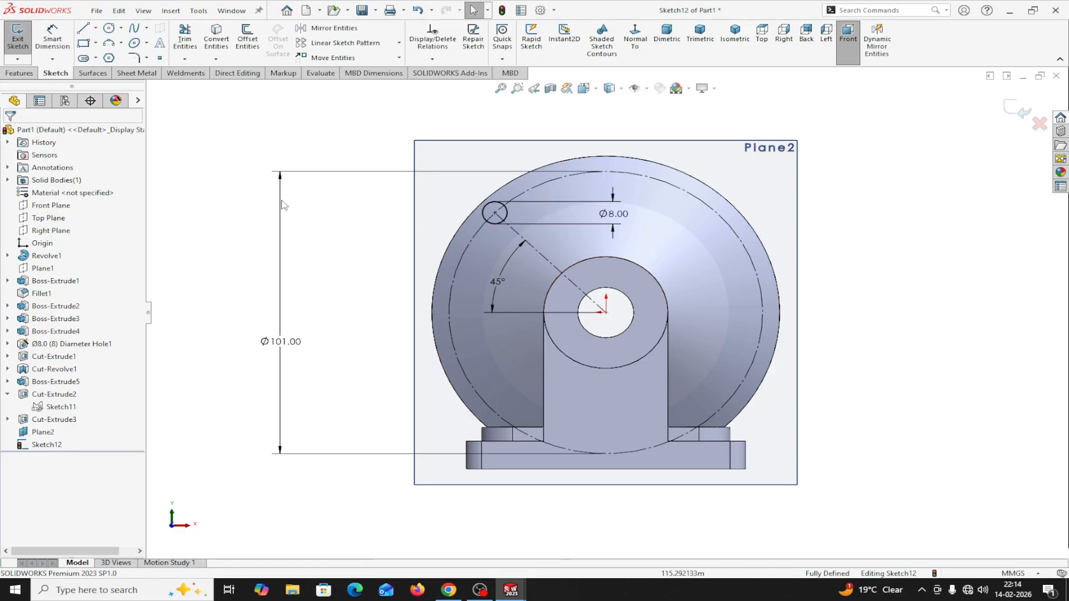
Step: Sketch three connected lines from the 8 mm circle across the centerline and back, with sides about 8 mm and 10 mm long
scroll(468, 202, down, 3)
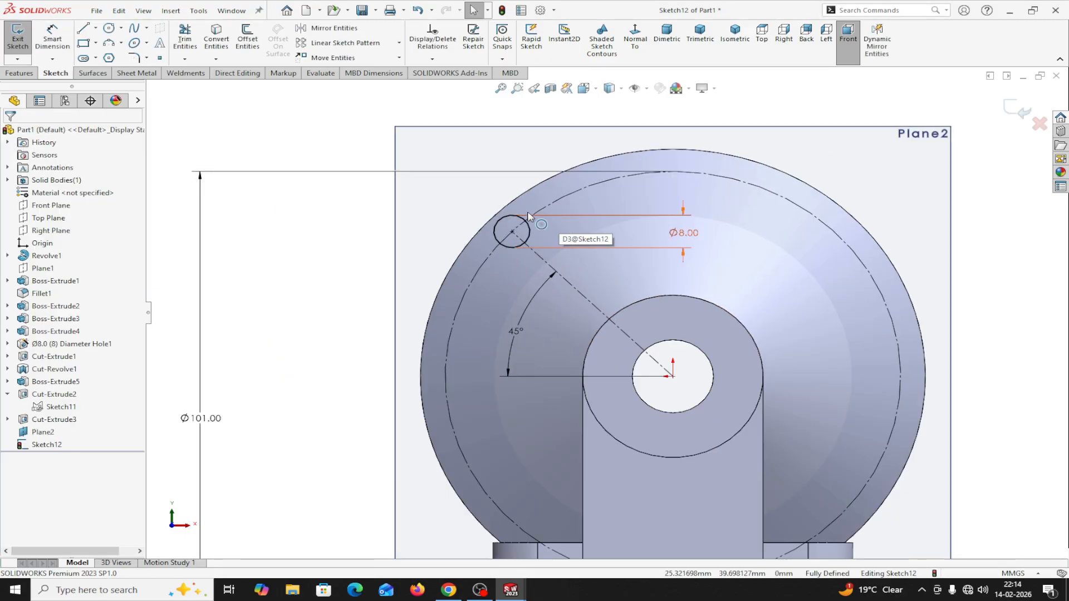
click(83, 29)
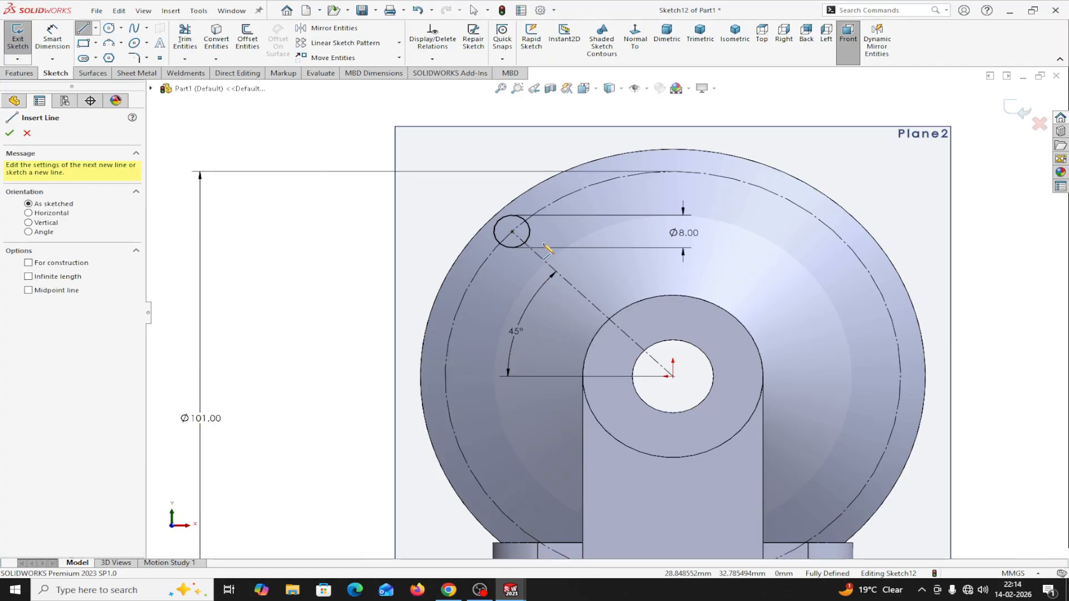
scroll(527, 228, down, 3)
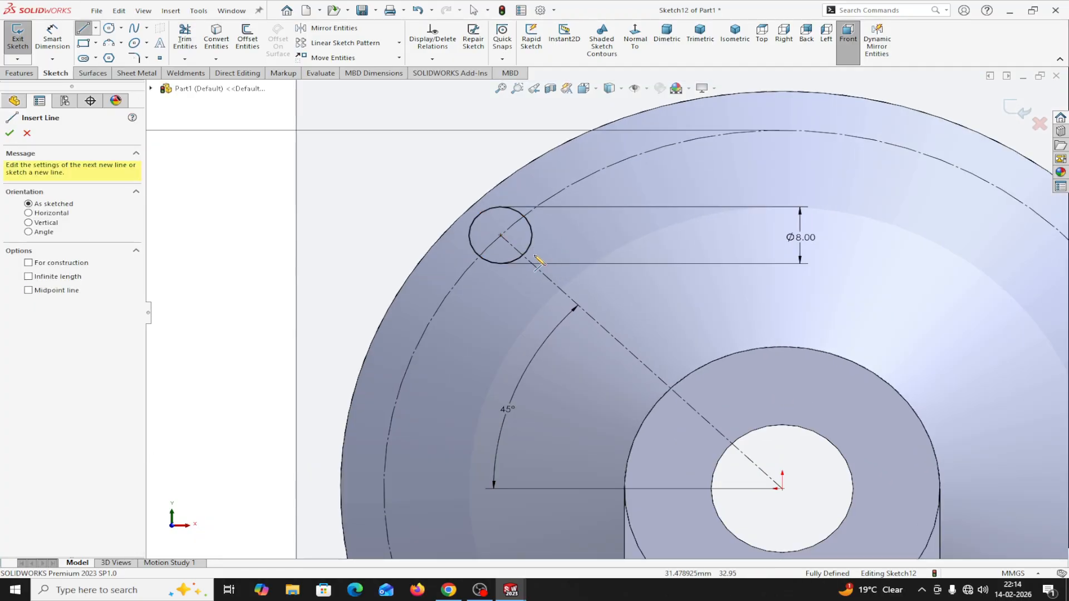
click(480, 258)
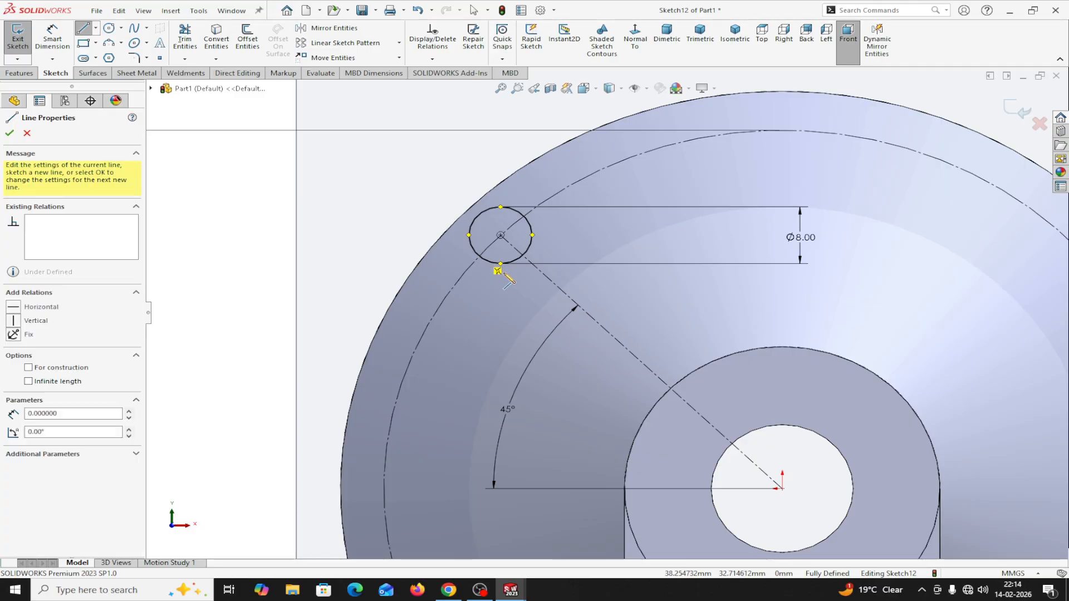
click(518, 303)
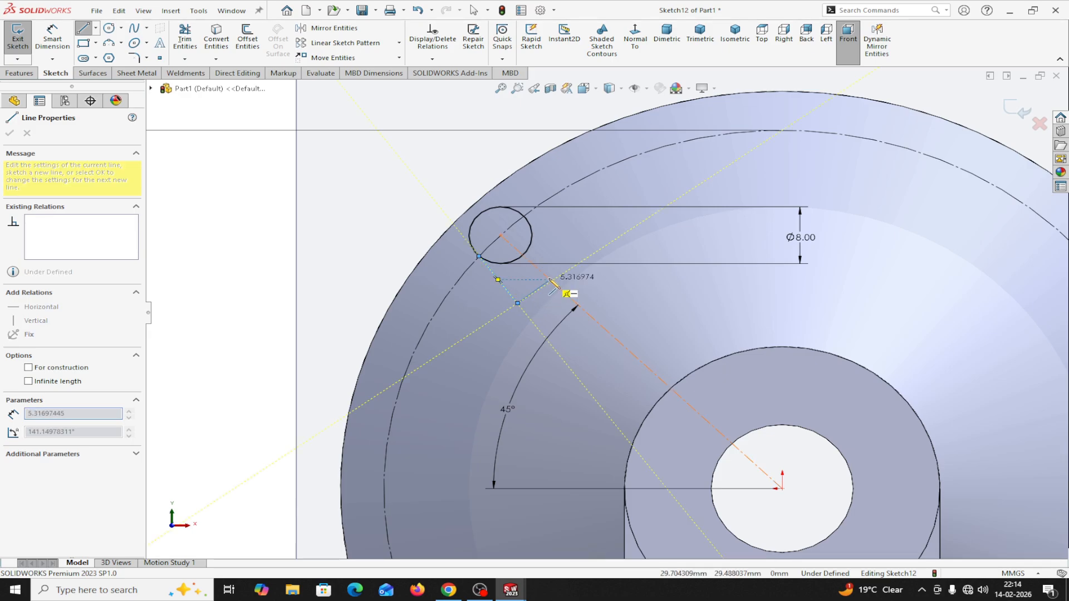
click(591, 254)
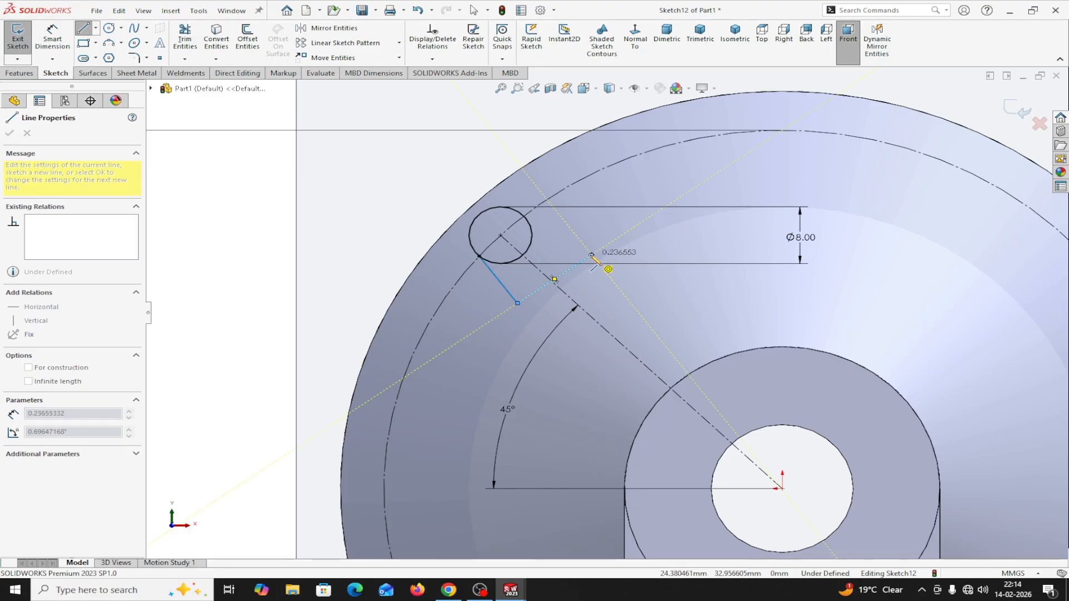
click(525, 216)
right_click(524, 216)
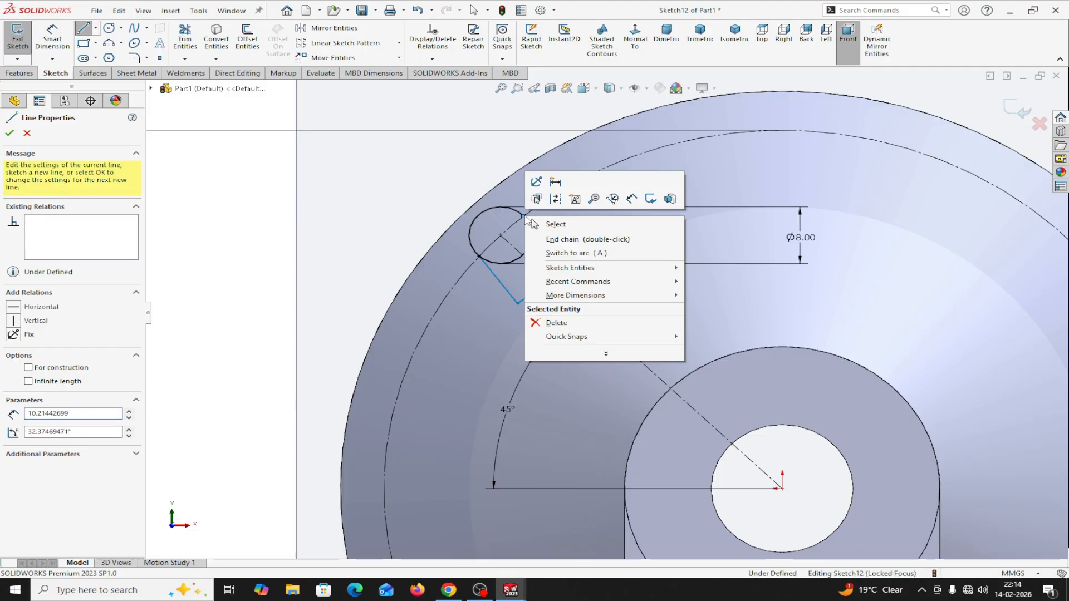
click(559, 223)
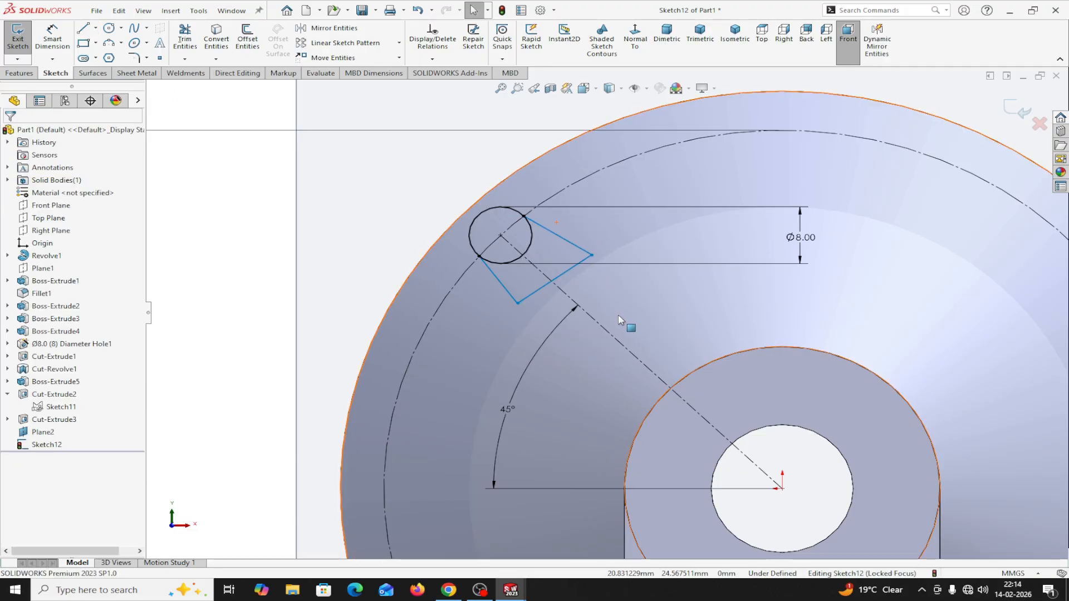
click(509, 298)
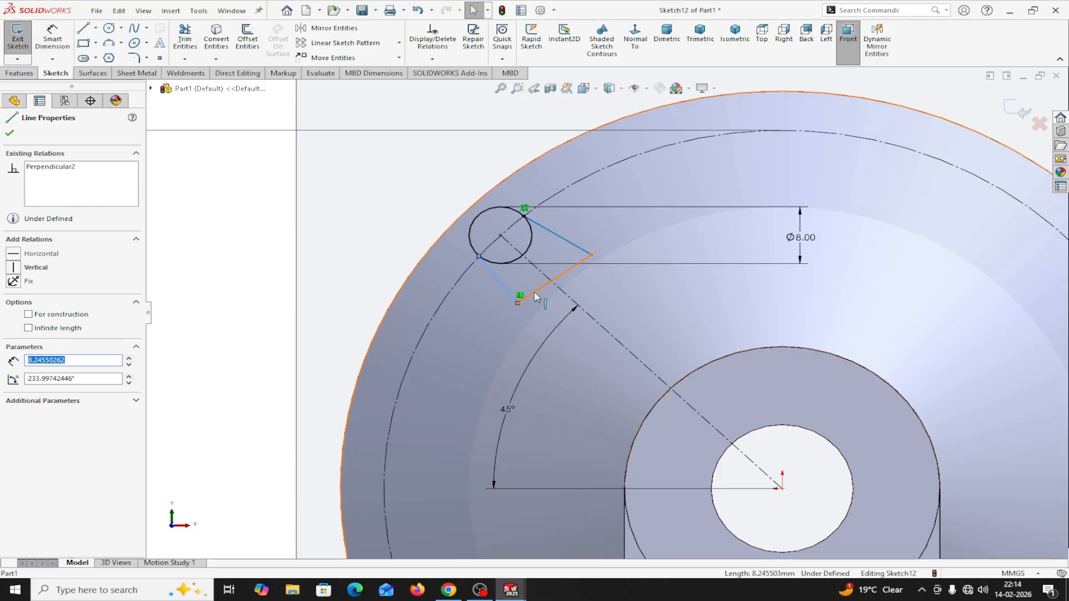
ctrl+click(534, 297)
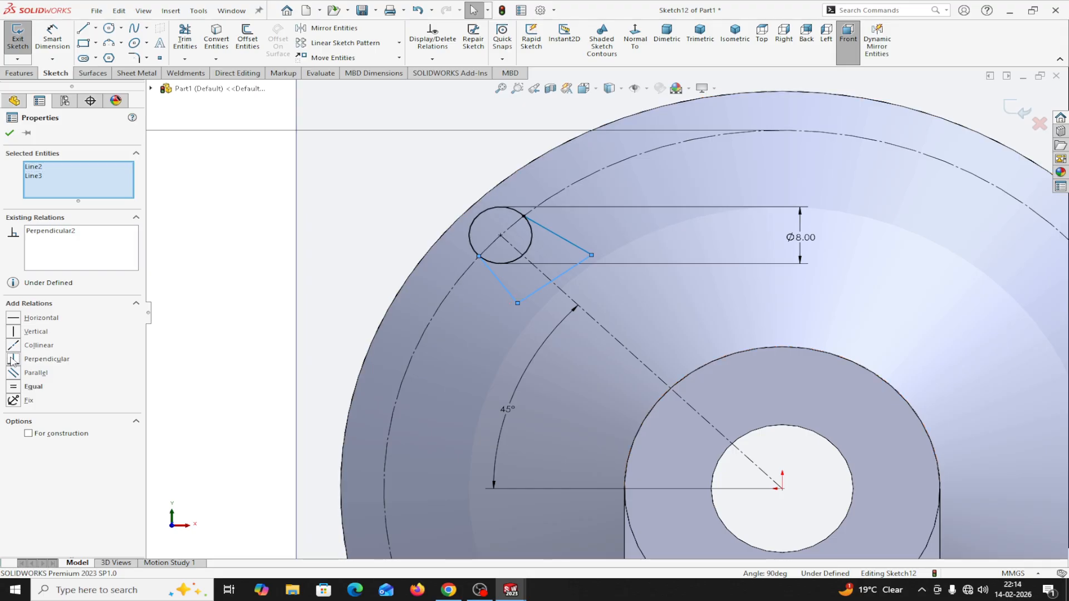
click(10, 134)
Step: Make the two side lines of the pocket outline symmetric about the 45° centerline
click(511, 287)
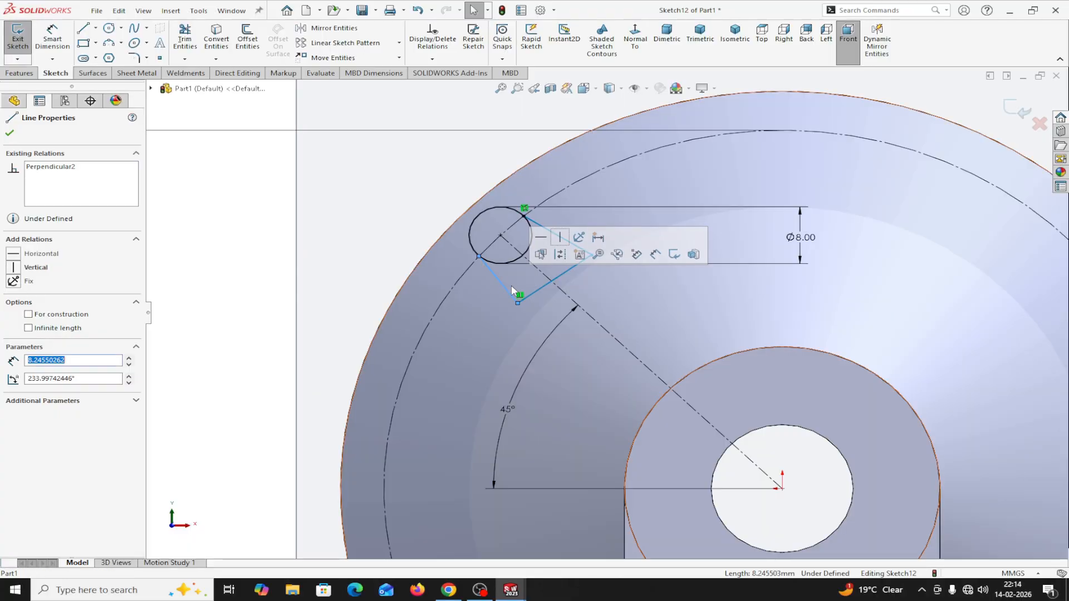
ctrl+click(549, 277)
ctrl+click(579, 251)
click(14, 387)
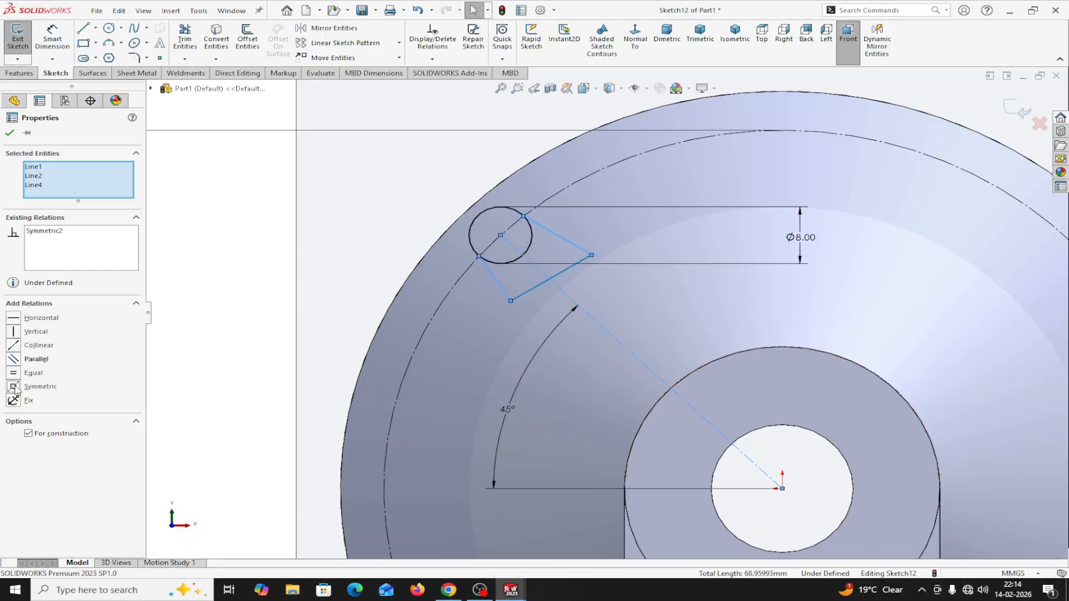
click(10, 133)
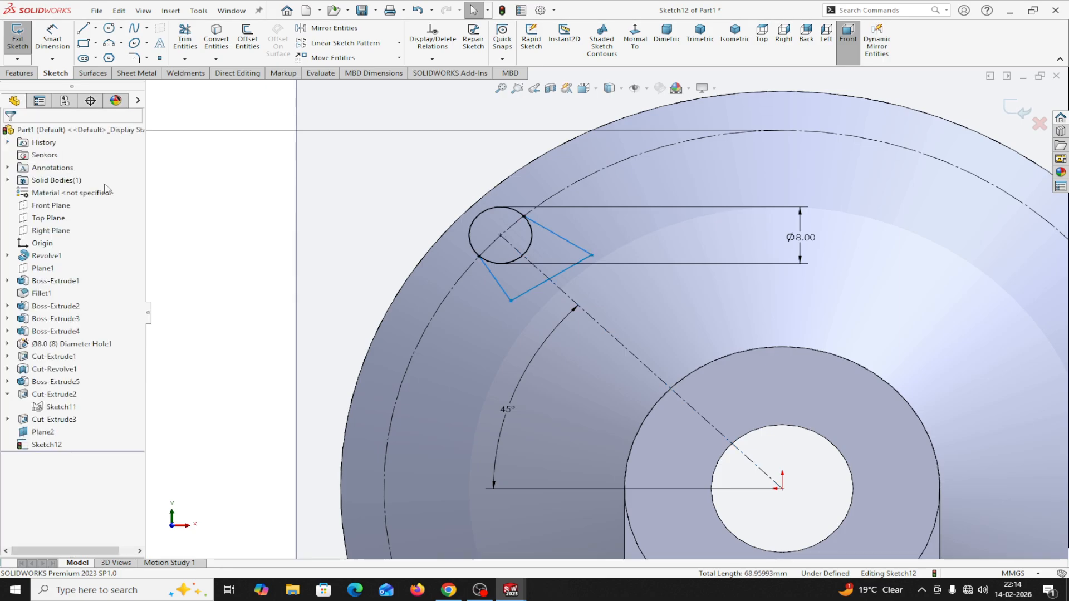
Step: Make the inner end line of the pocket outline perpendicular to the 45° centerline
click(529, 294)
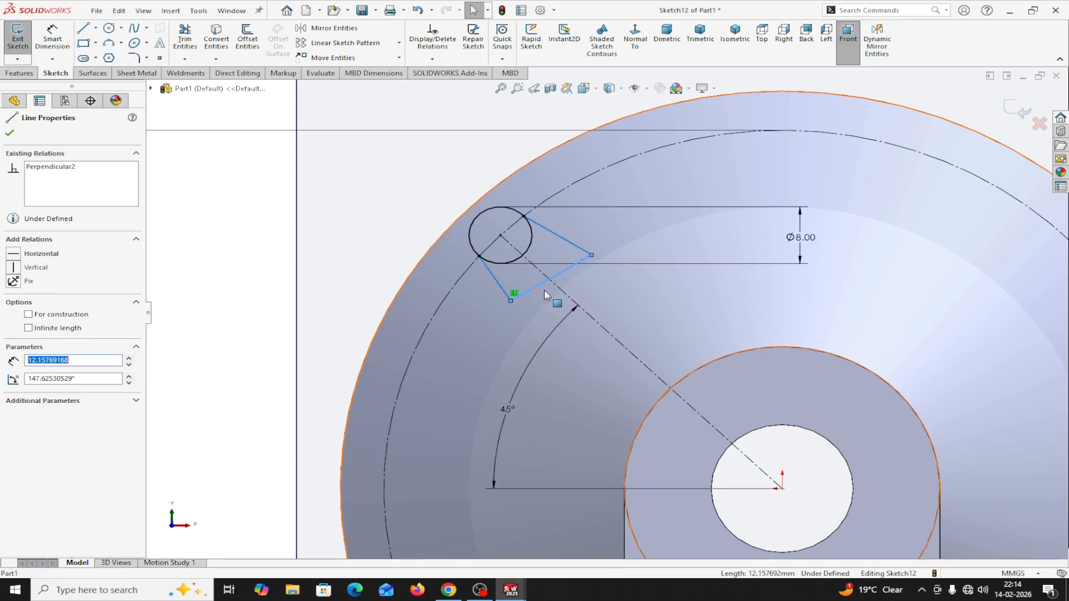
ctrl+click(564, 294)
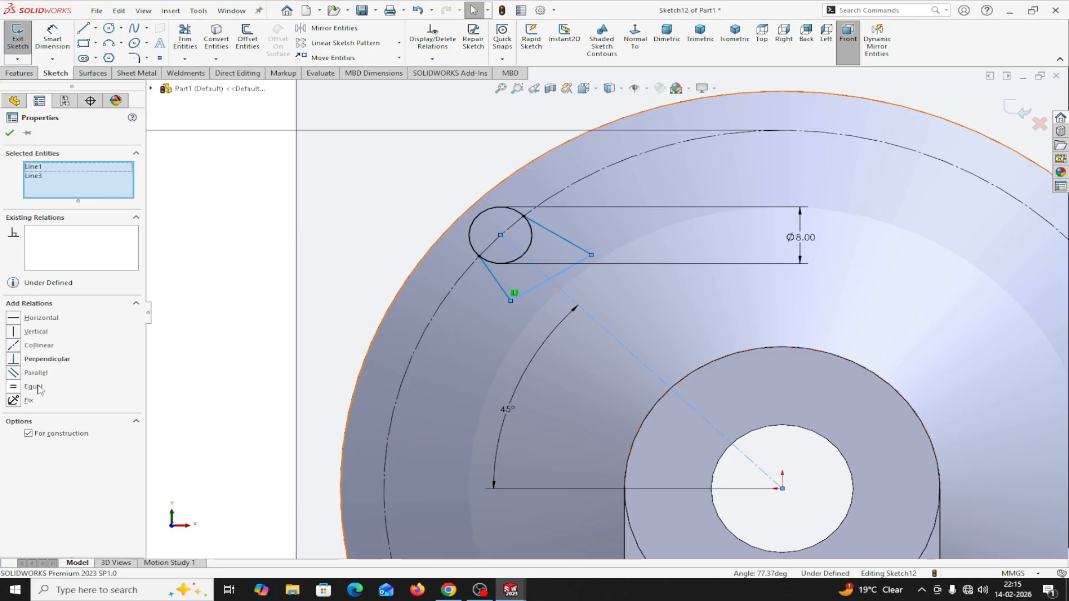
click(15, 359)
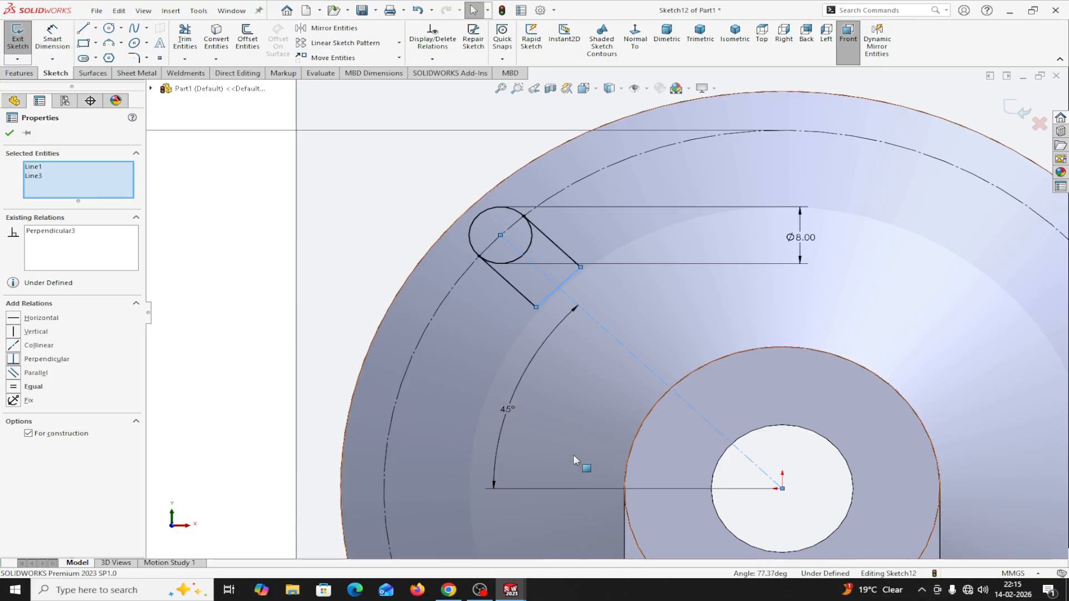
click(10, 132)
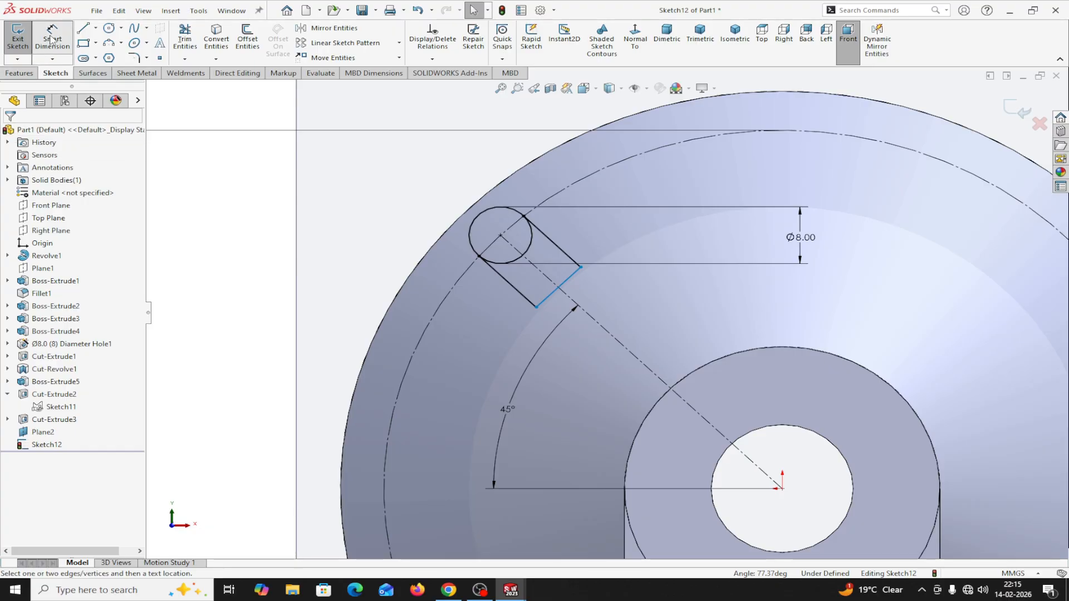
Step: Dimension the lower side line of the pocket outline and set its length to 14 mm
click(508, 287)
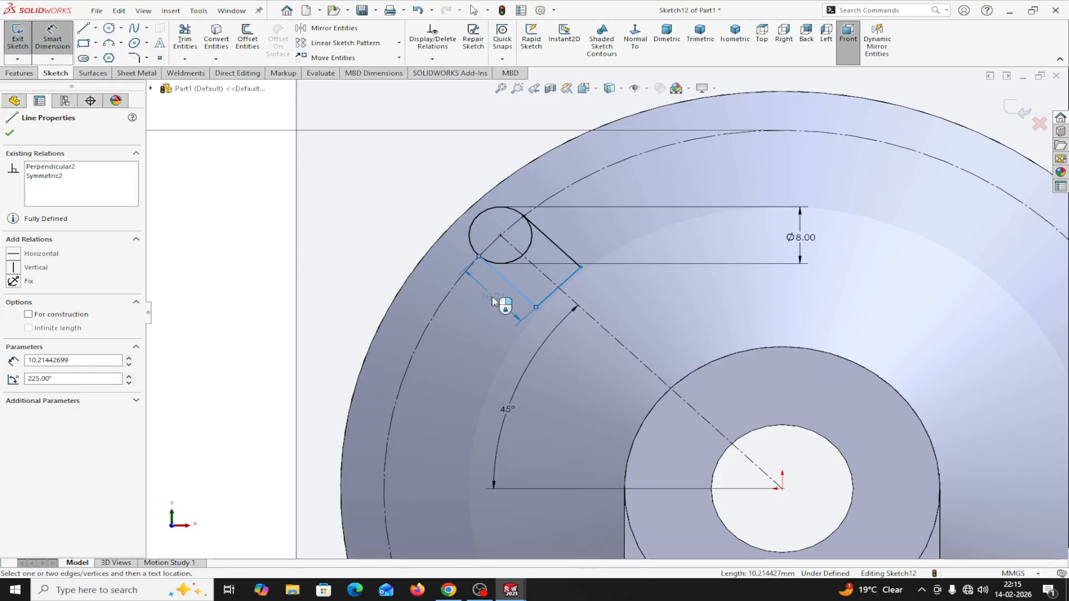
click(478, 306)
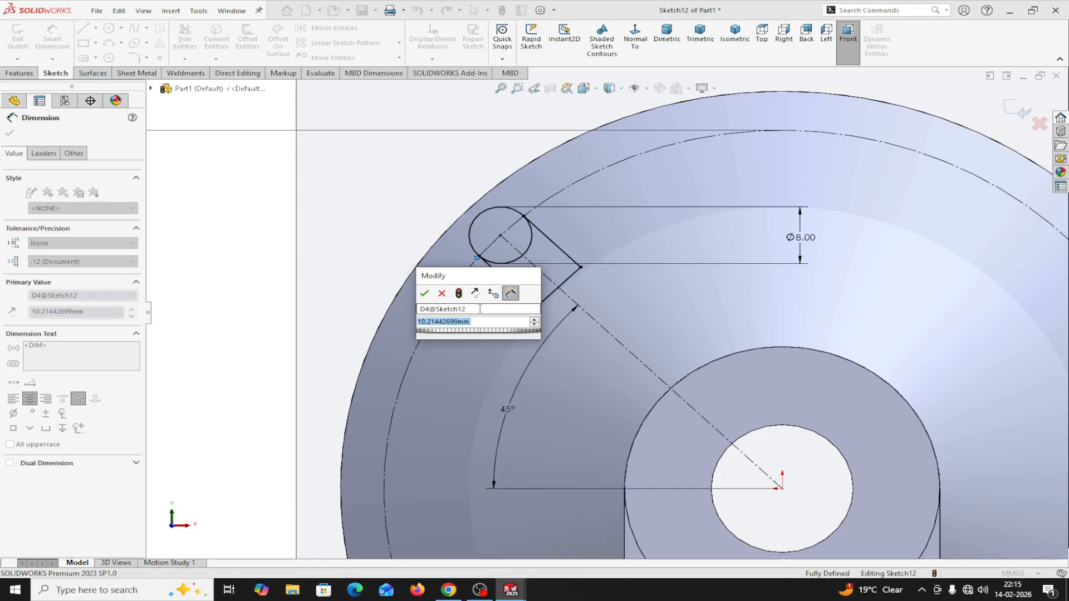
text(14)
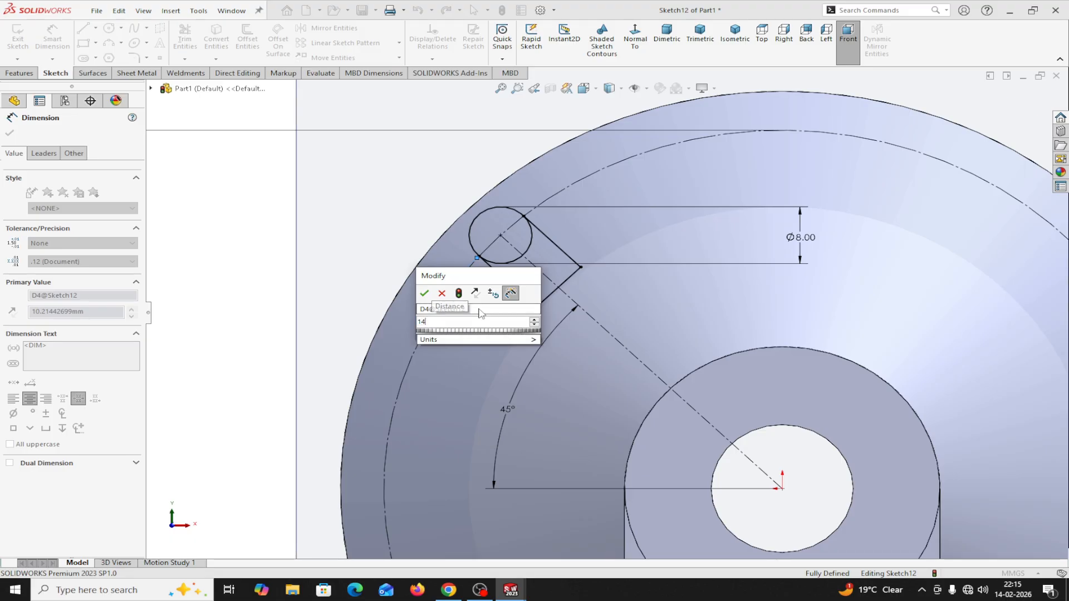
click(423, 294)
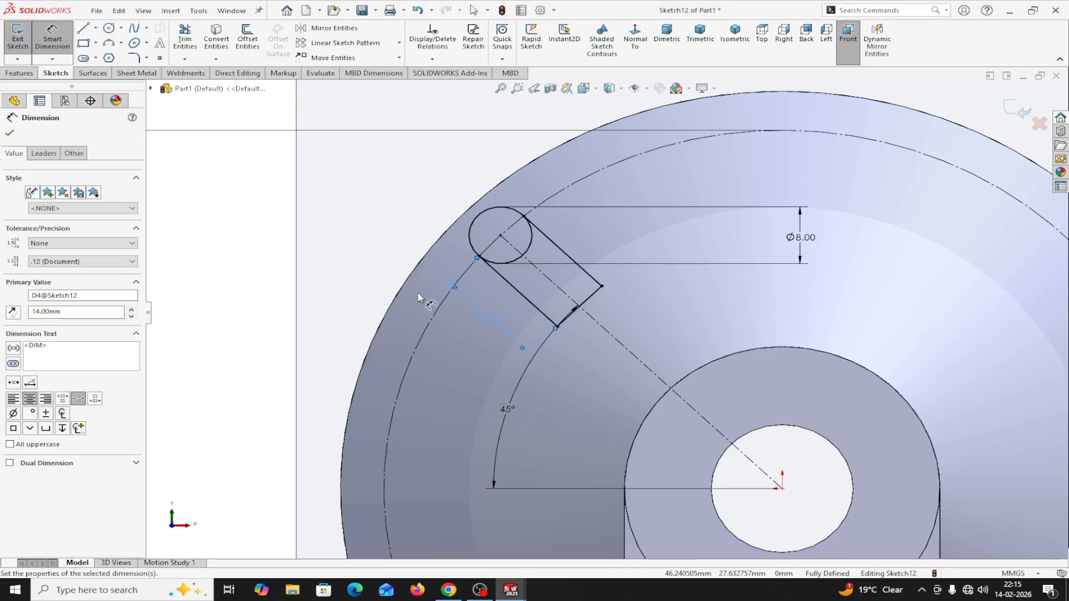
Step: Start a boss extrusion of the pad sketch, using the circle region and the adjoining region along the 45° centerline as contours
click(11, 134)
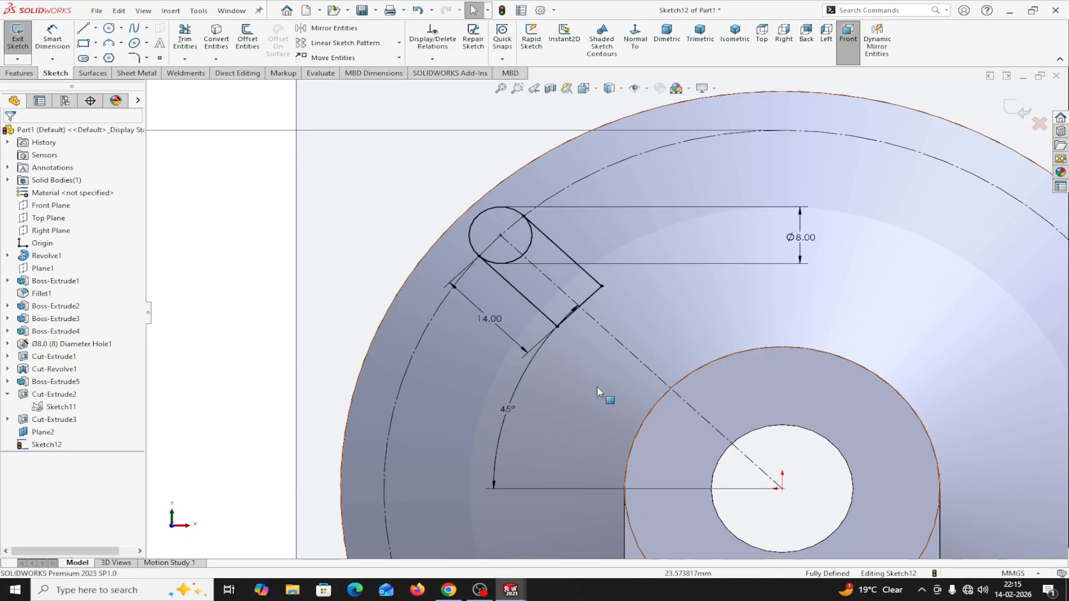
scroll(597, 387, down, 3)
scroll(590, 335, up, 3)
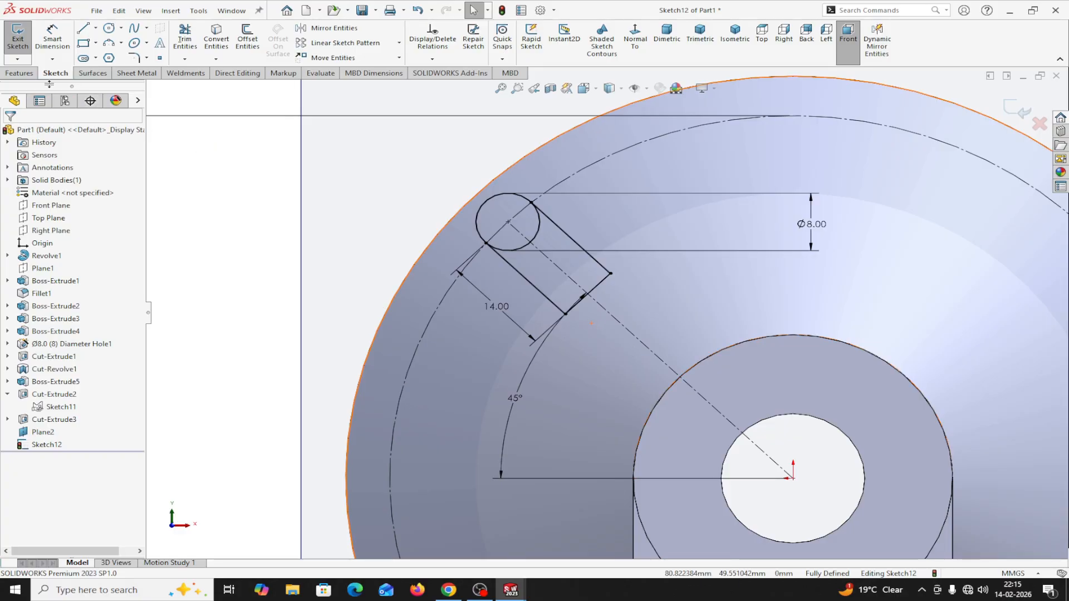
click(19, 73)
click(22, 36)
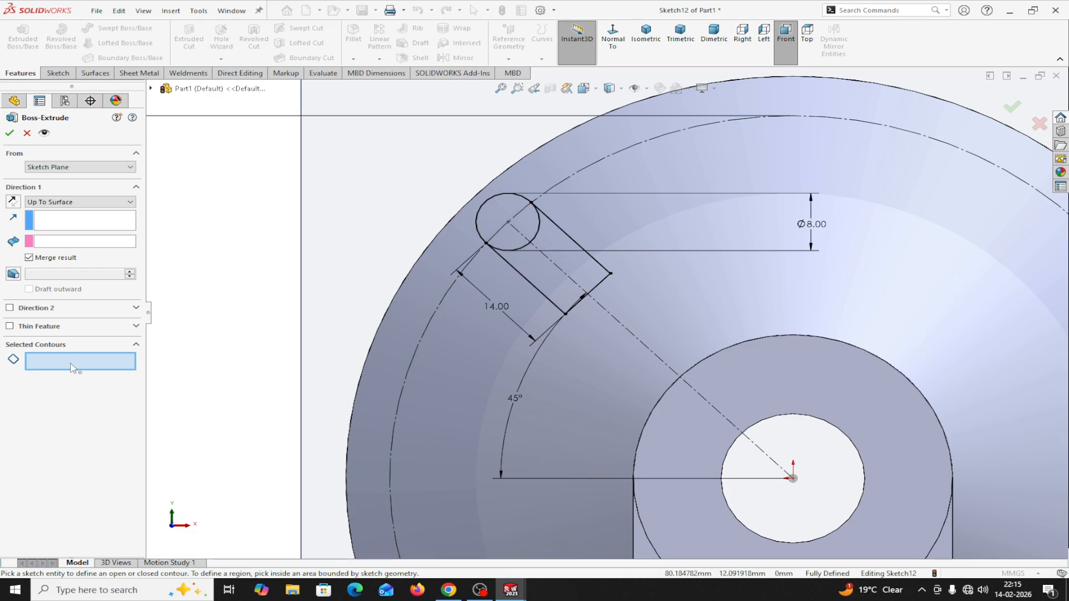
click(508, 226)
click(531, 270)
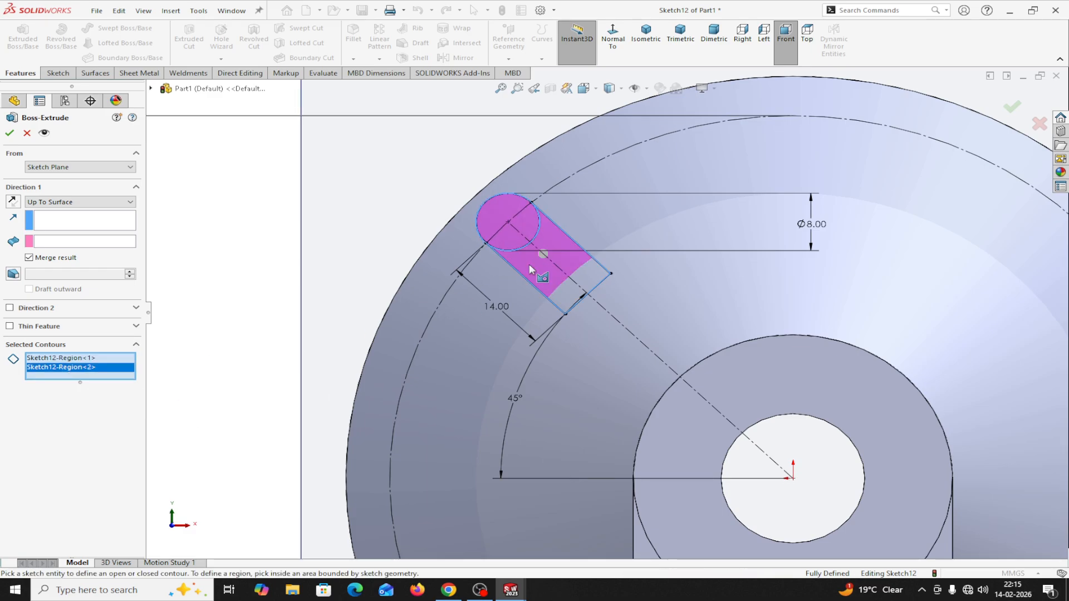
Step: Extrude the two selected contours up to the conical face of the flange
mouse_move(239, 298)
middle_down()
mouse_move(221, 299)
mouse_move(267, 326)
middle_up()
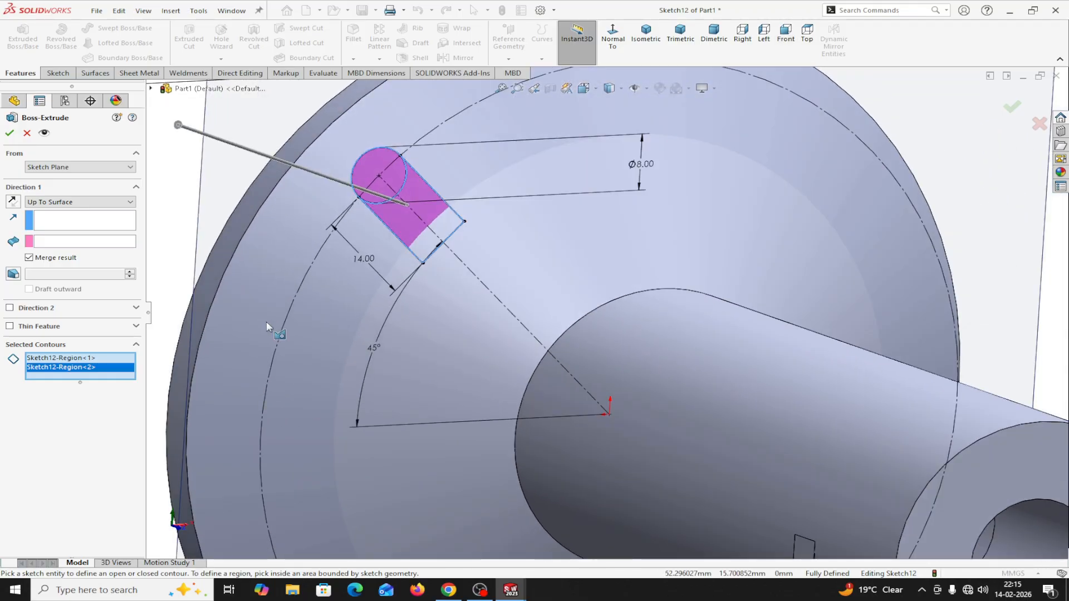
scroll(266, 322, up, 5)
middle_drag(272, 191, 323, 230)
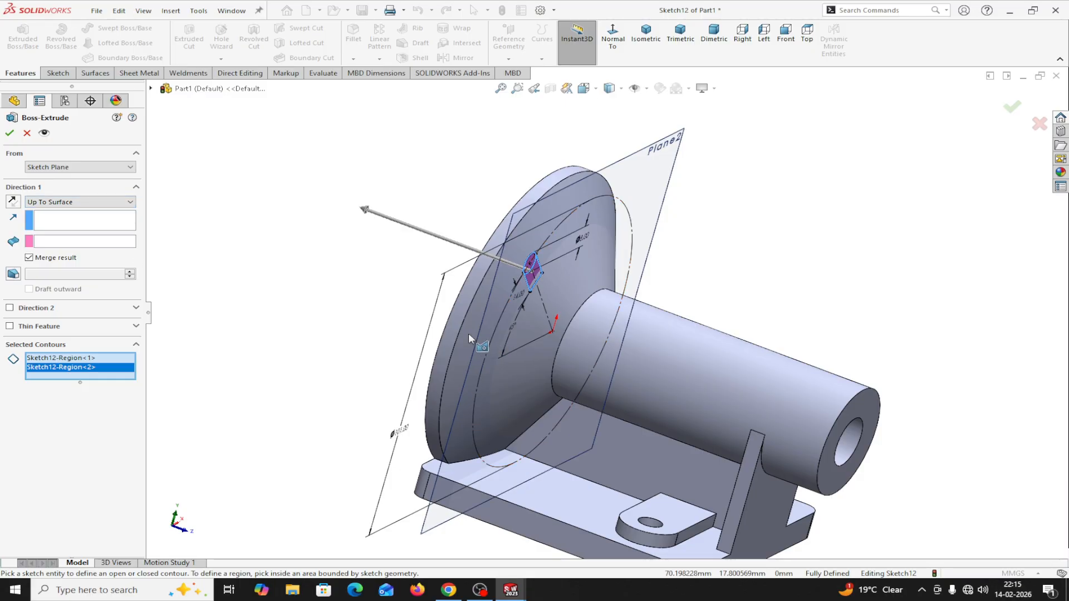
scroll(469, 332, down, 3)
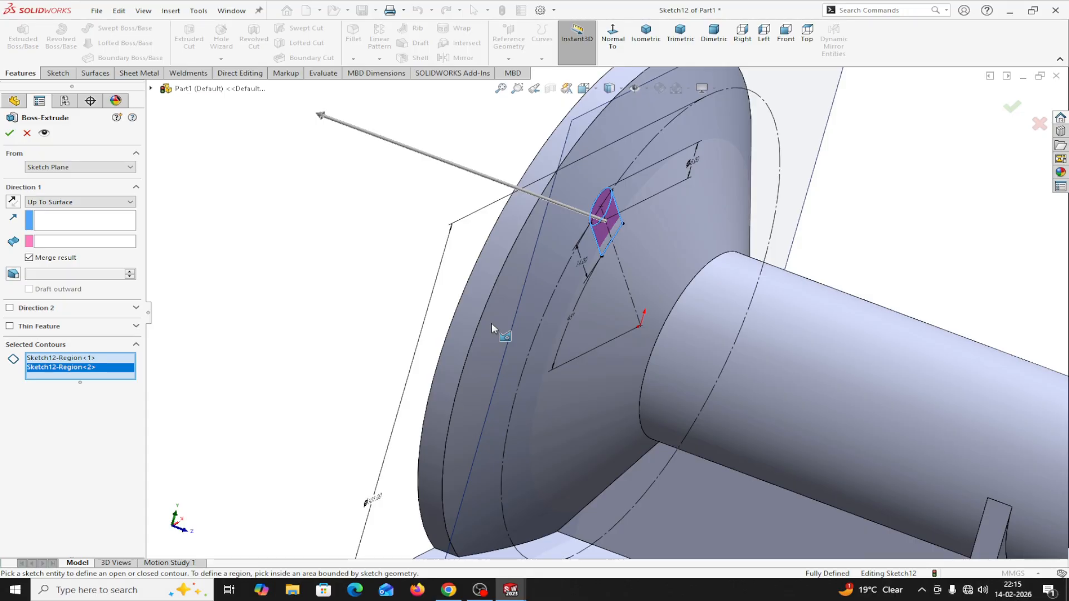
click(76, 243)
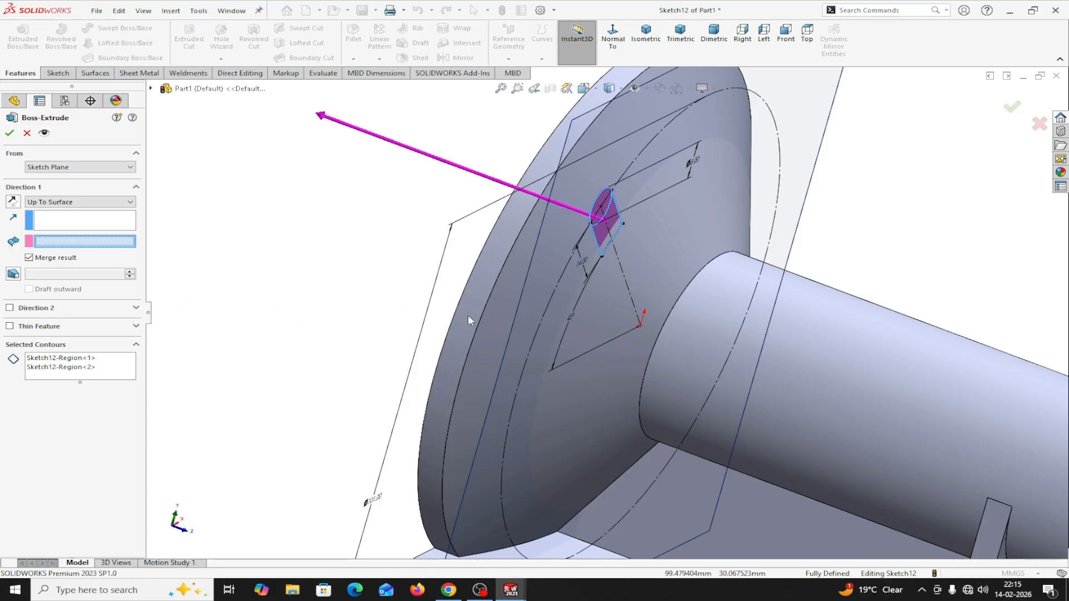
click(502, 316)
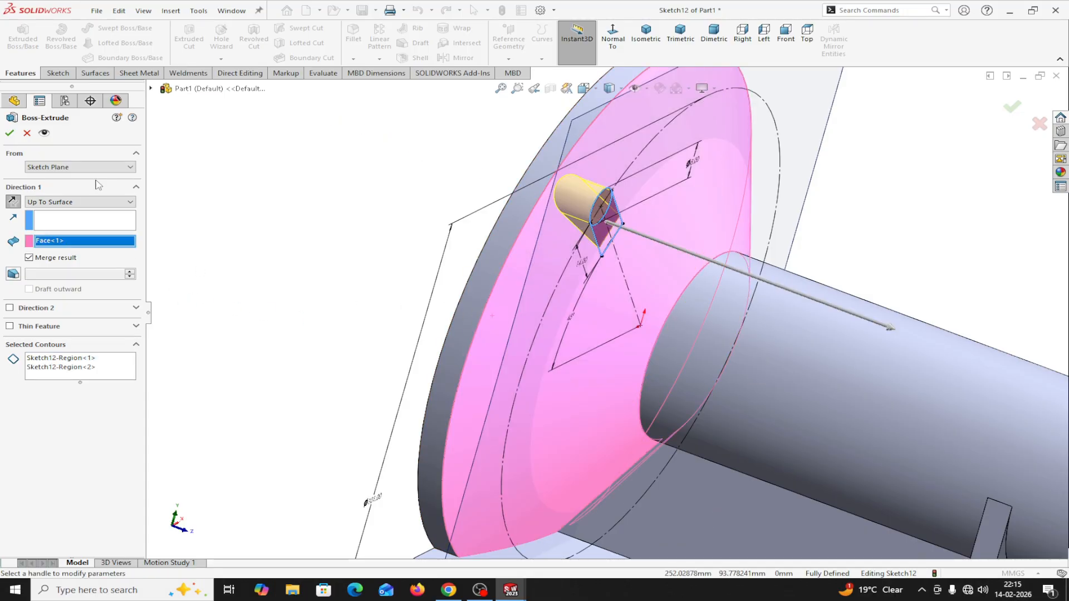
click(9, 133)
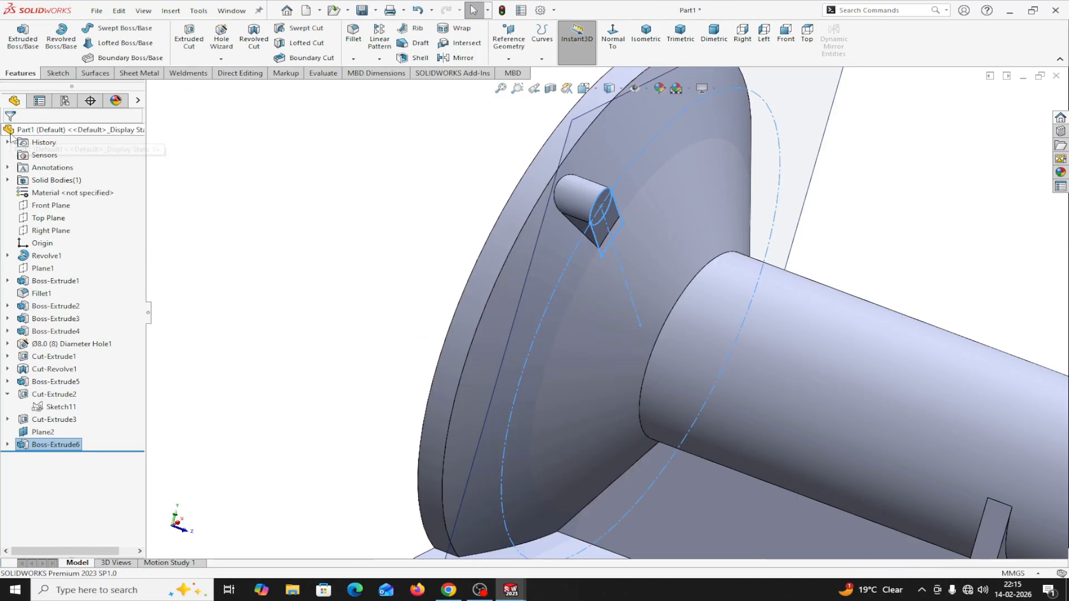
Step: Hide the reference plane Plane2 that holds the pad sketch
key(f)
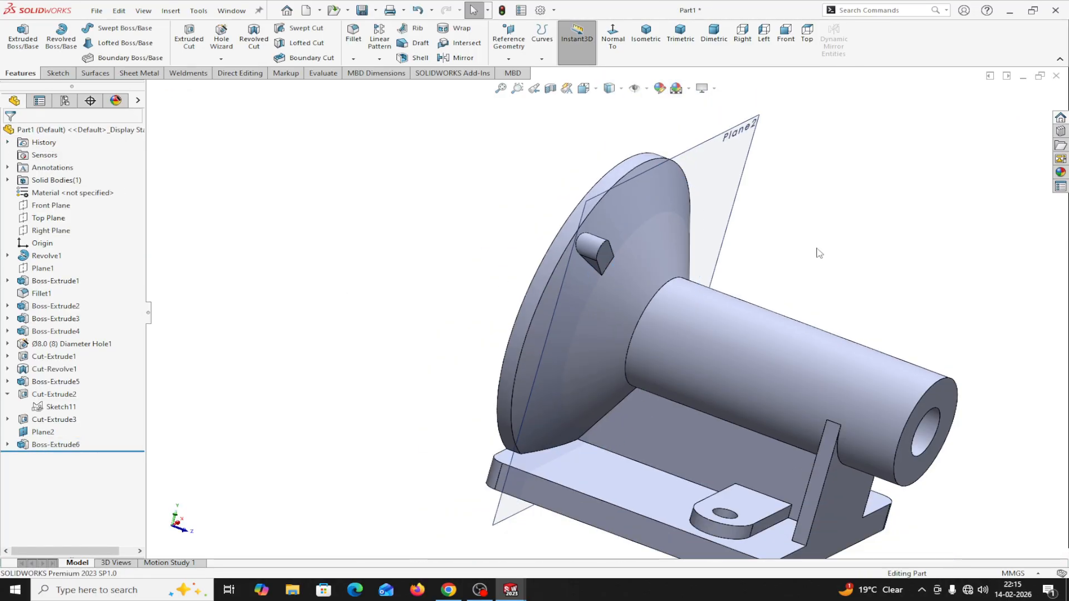
click(742, 173)
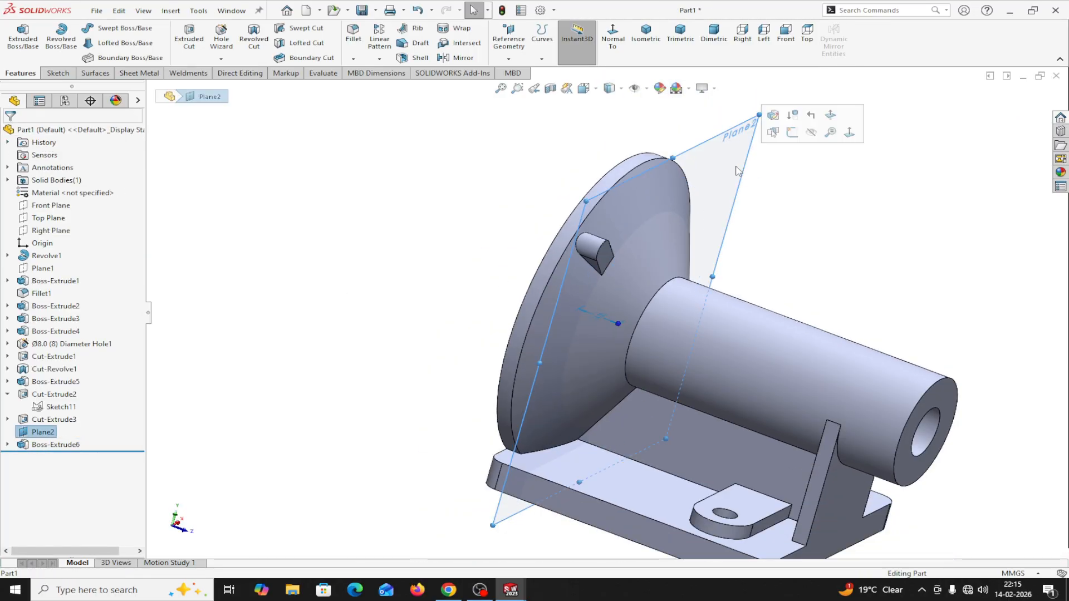
click(810, 132)
scroll(859, 241, up, 3)
middle_drag(859, 241, 747, 265)
scroll(637, 264, up, 2)
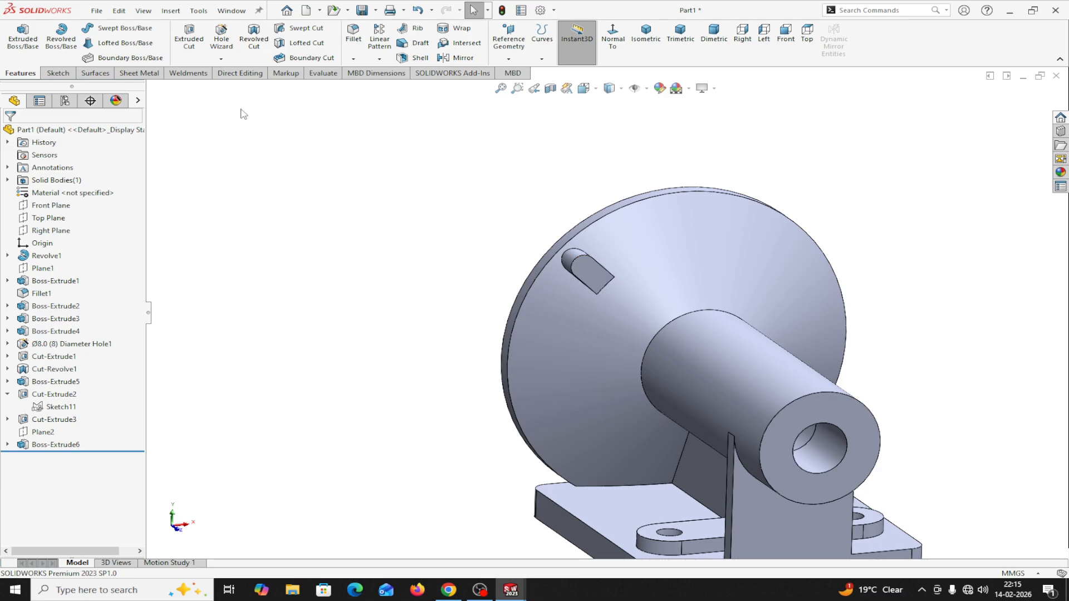
Step: Start a Hole Wizard hole and set its drill size to Ø4.0
click(220, 61)
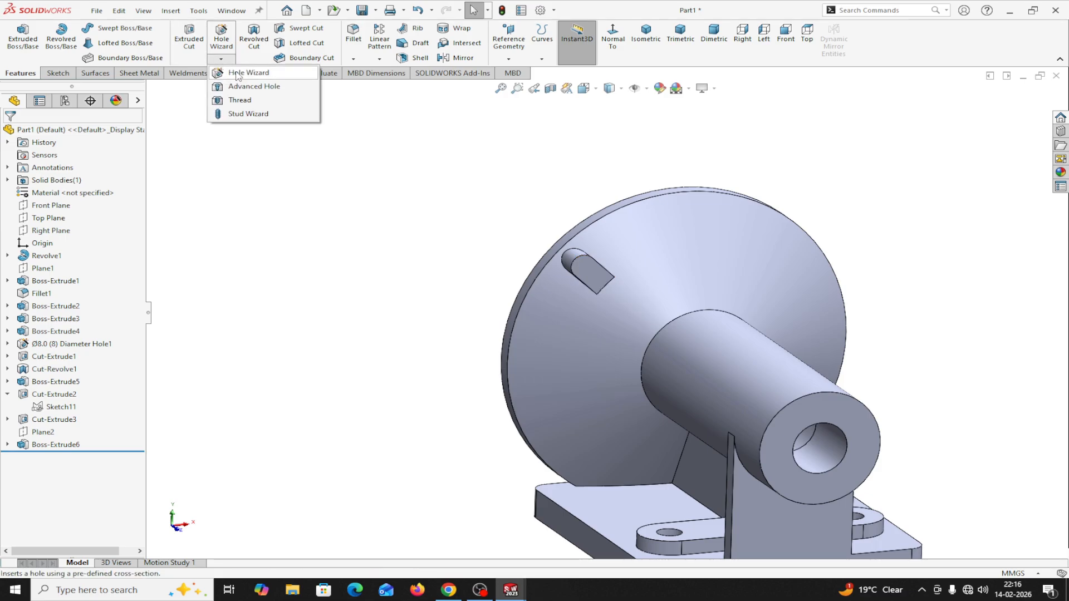
click(225, 76)
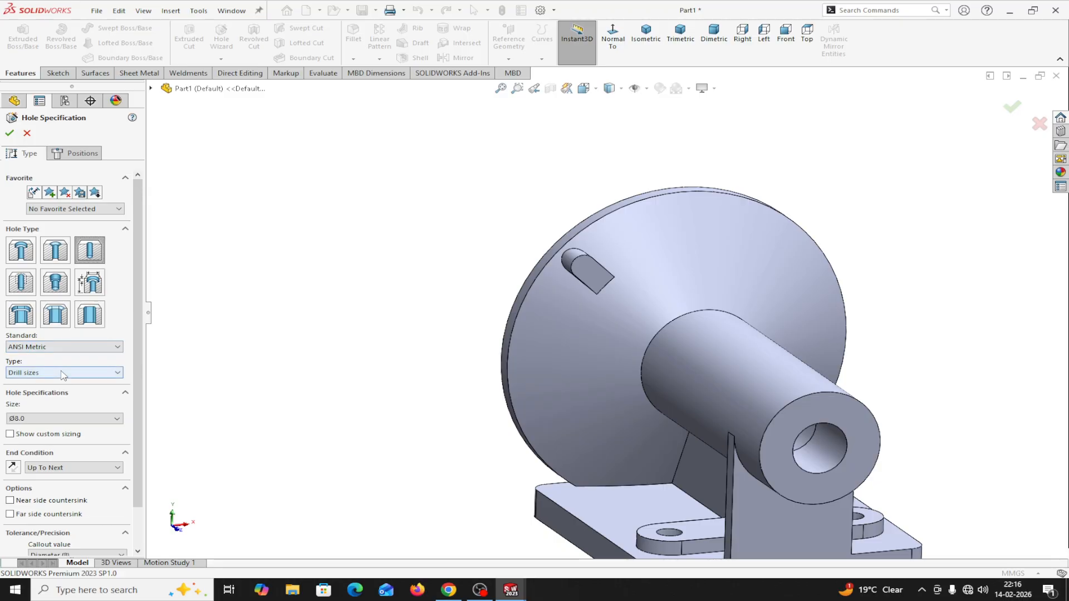
click(50, 418)
scroll(34, 473, up, 6)
scroll(32, 472, up, 5)
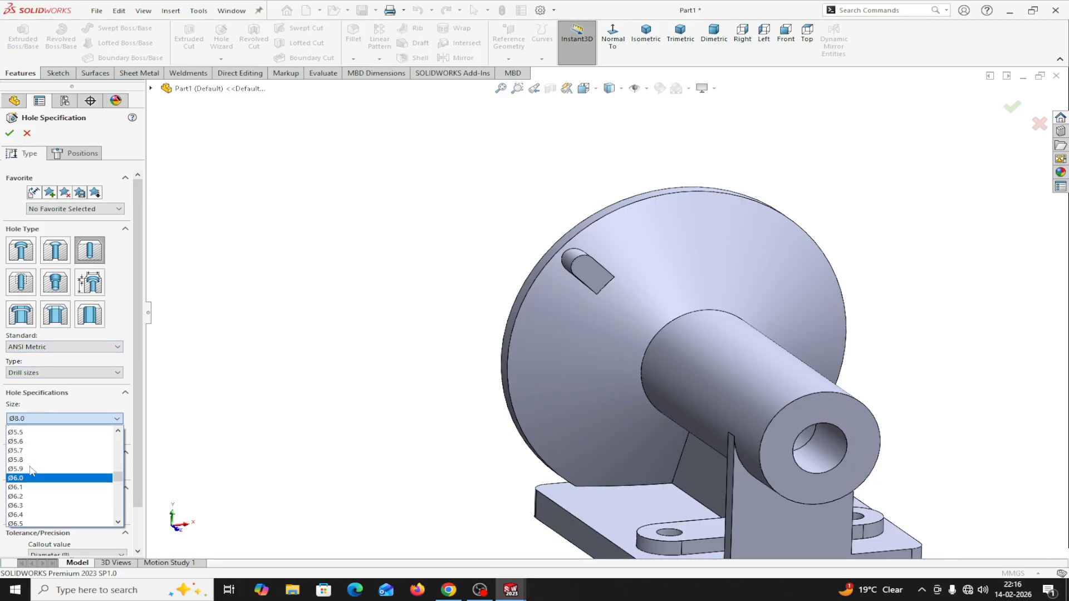
scroll(27, 463, up, 3)
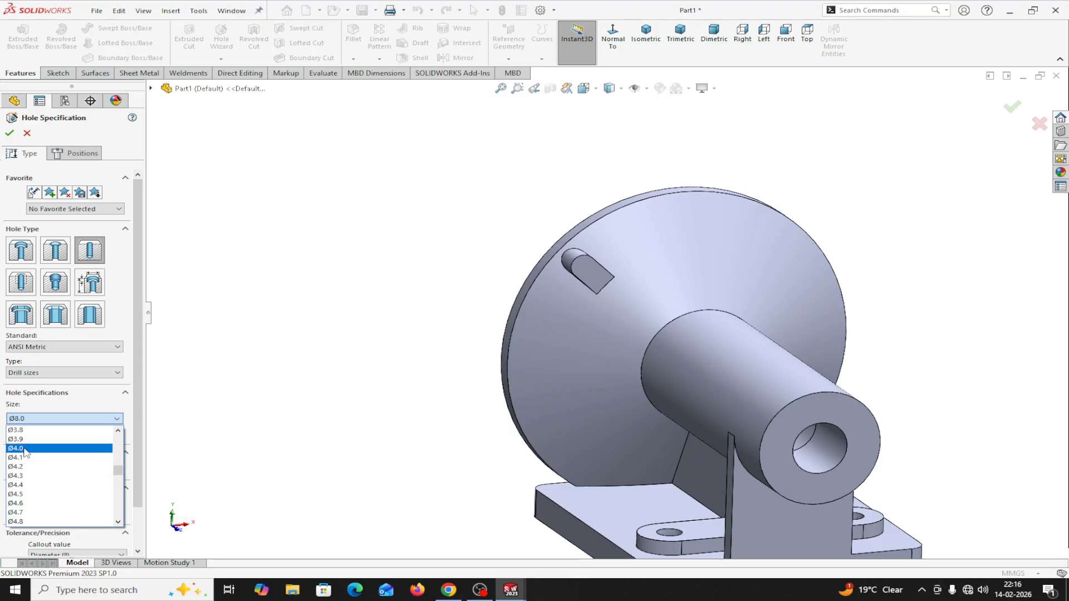
click(25, 449)
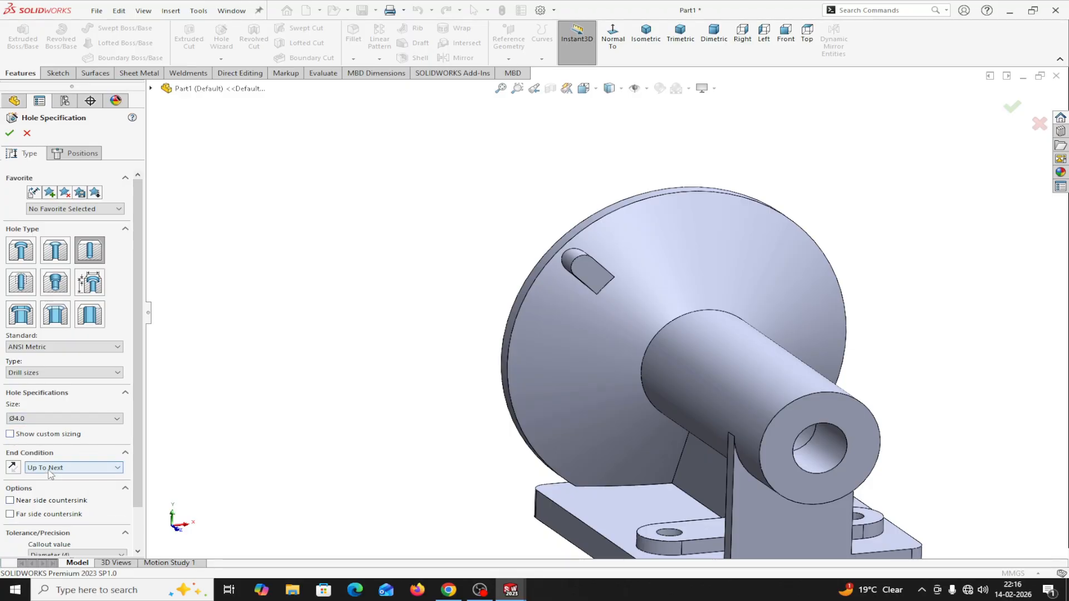
Step: Place the Ø4.0 hole at the centre of the rounded end of the extruded flange boss
click(83, 154)
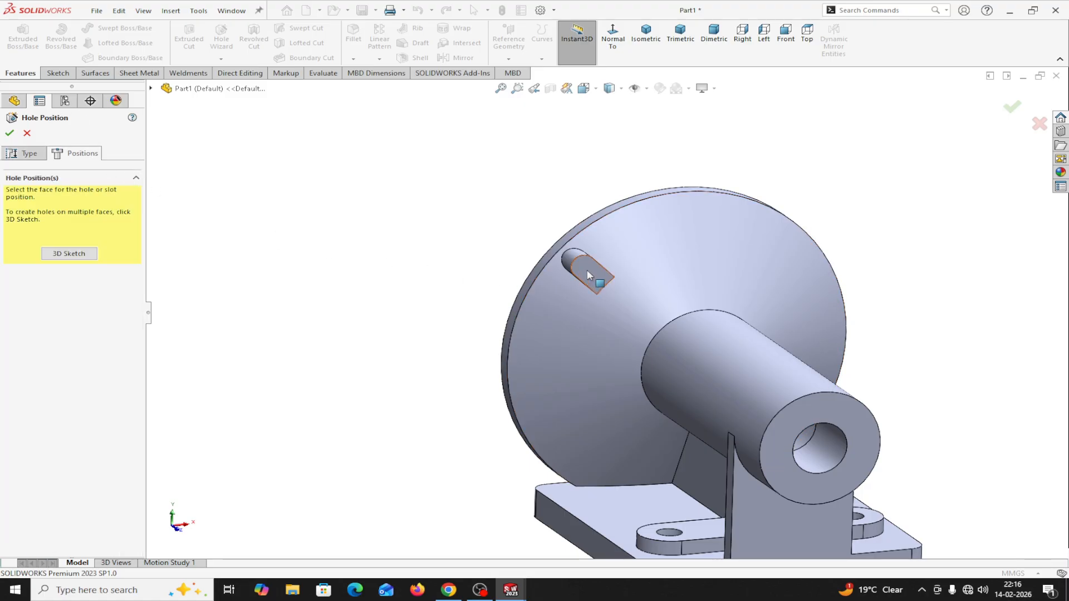
click(631, 292)
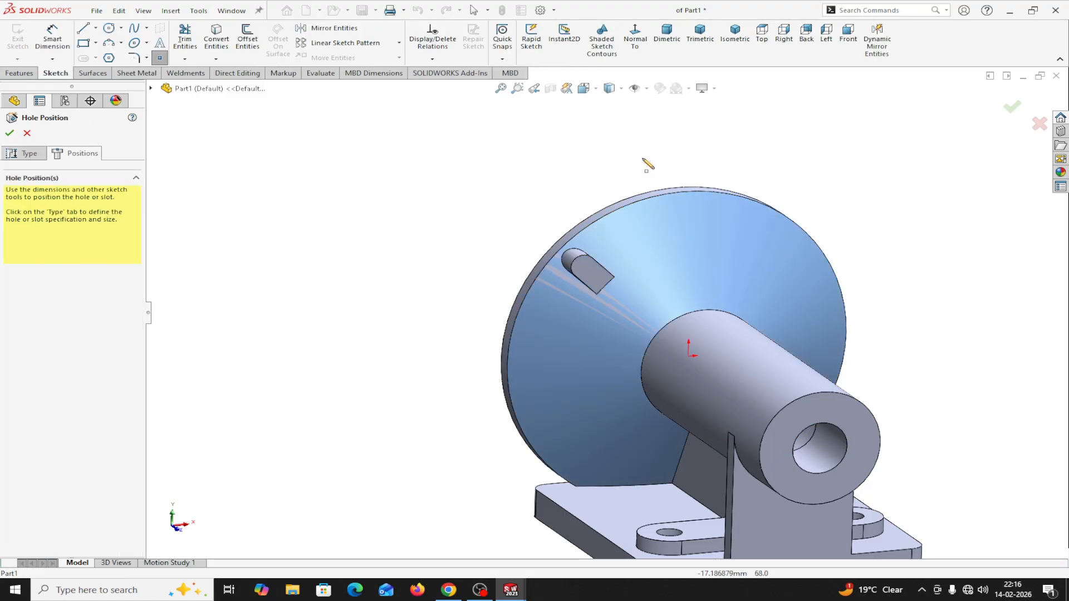
click(636, 38)
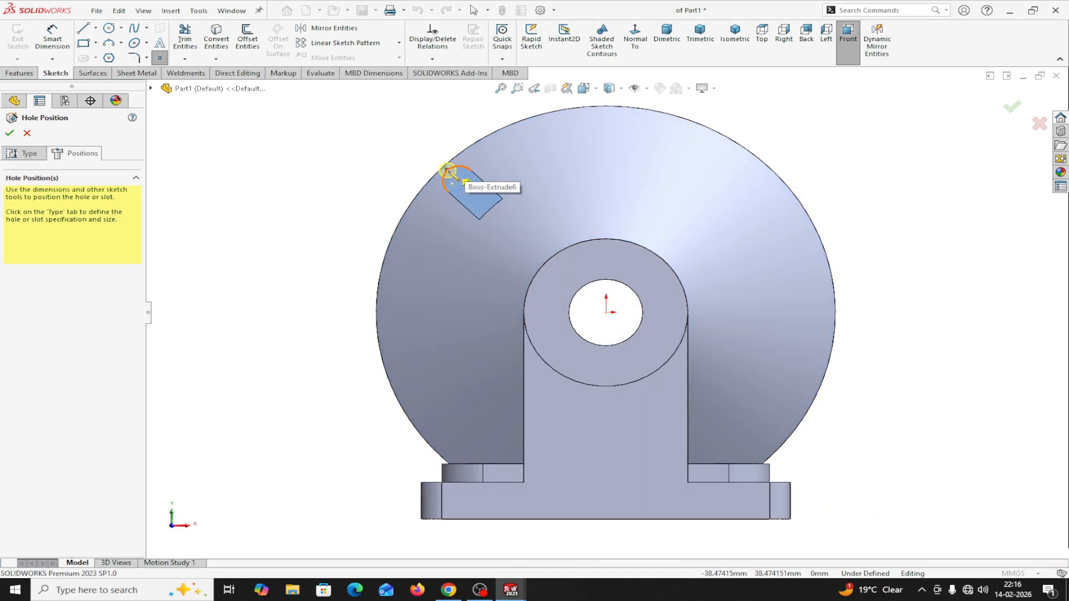
click(459, 181)
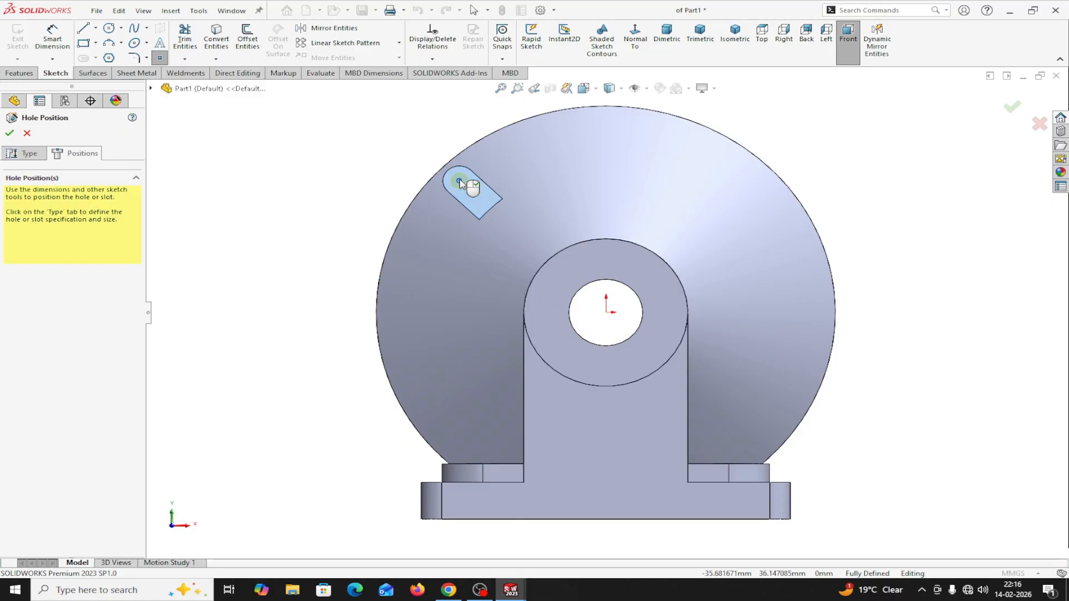
click(9, 133)
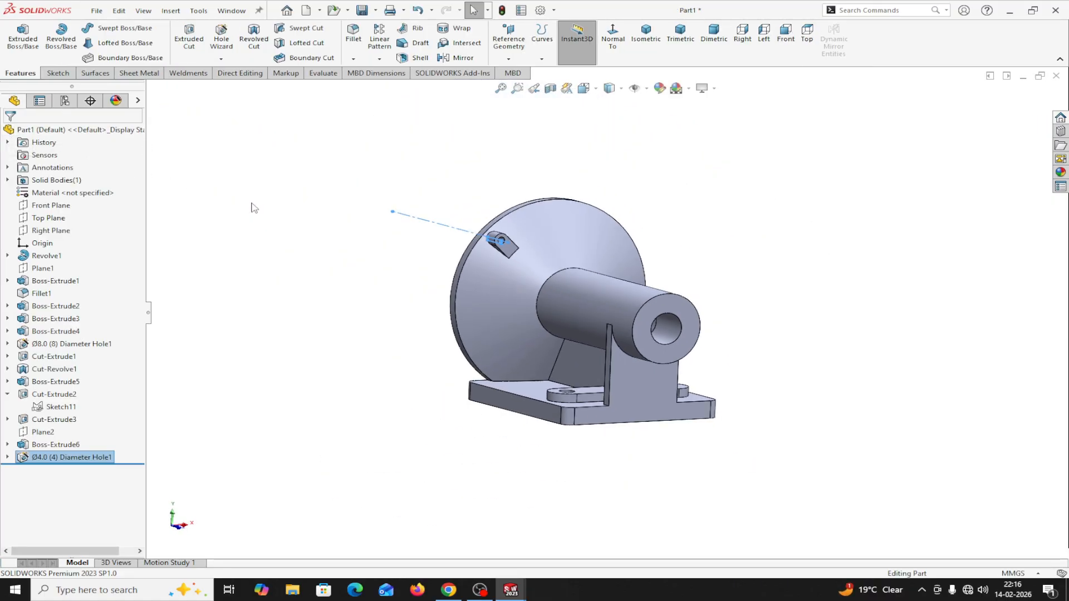
Step: Circular-pattern the flange boss and its Ø4.0 hole about the tube's circular end edge, with 4 equally spaced instances over 360°
click(379, 59)
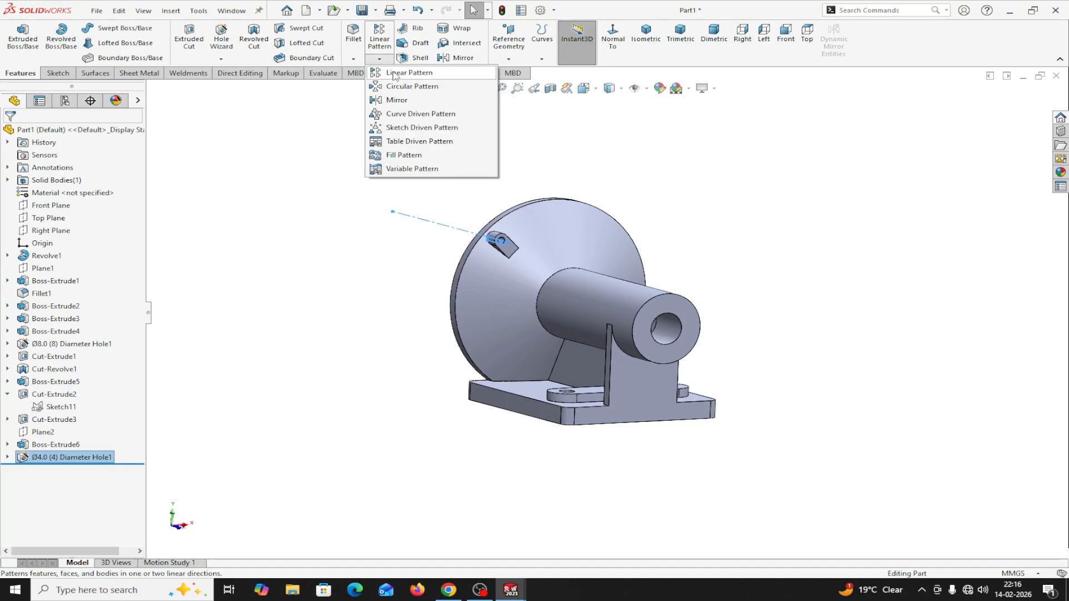
click(399, 87)
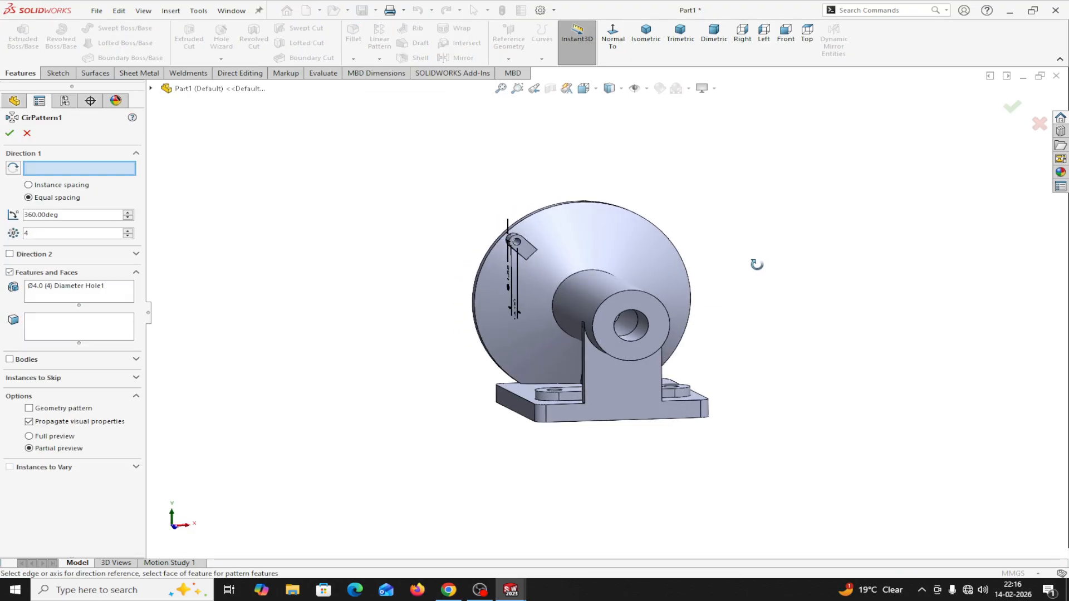
click(82, 300)
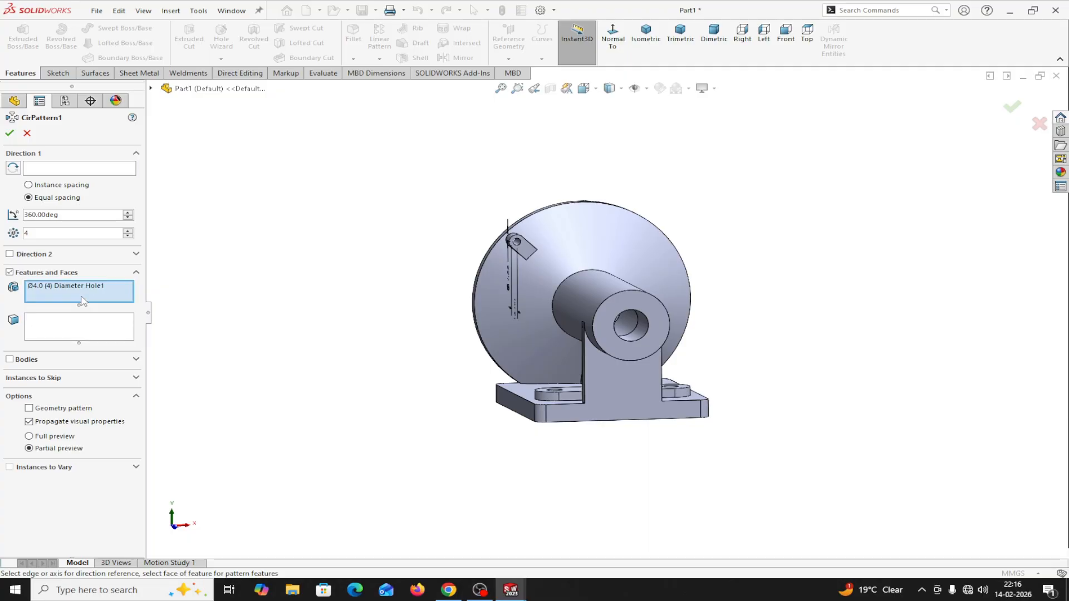
click(150, 88)
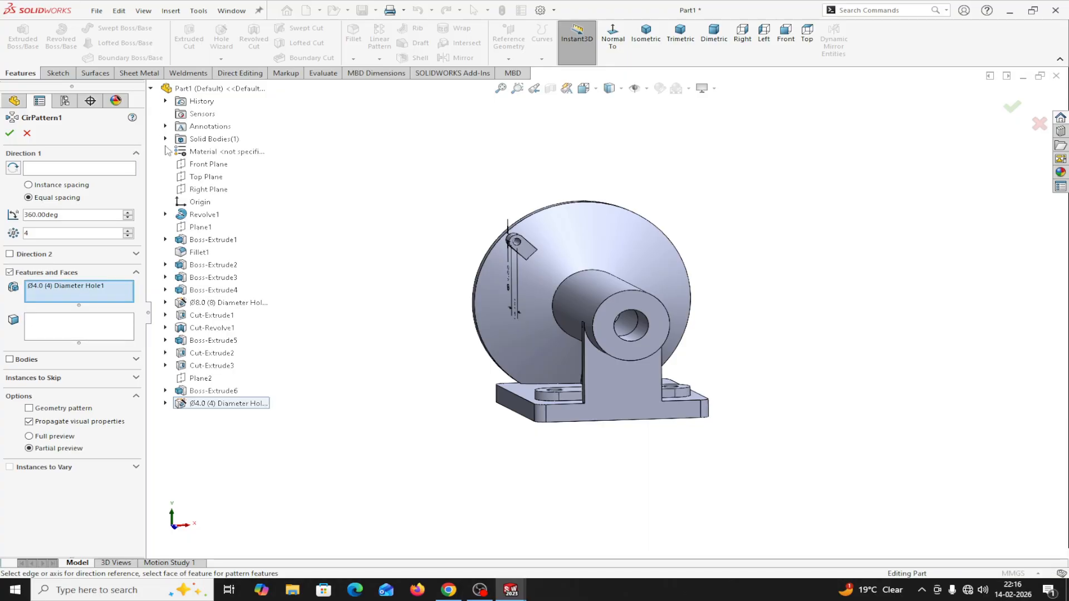
click(194, 392)
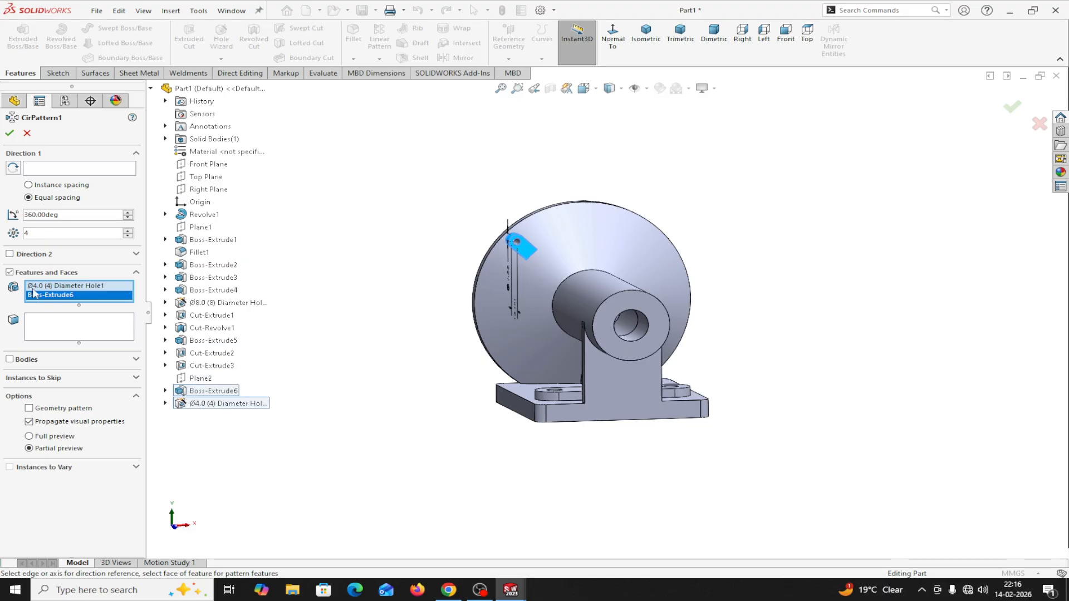
click(77, 170)
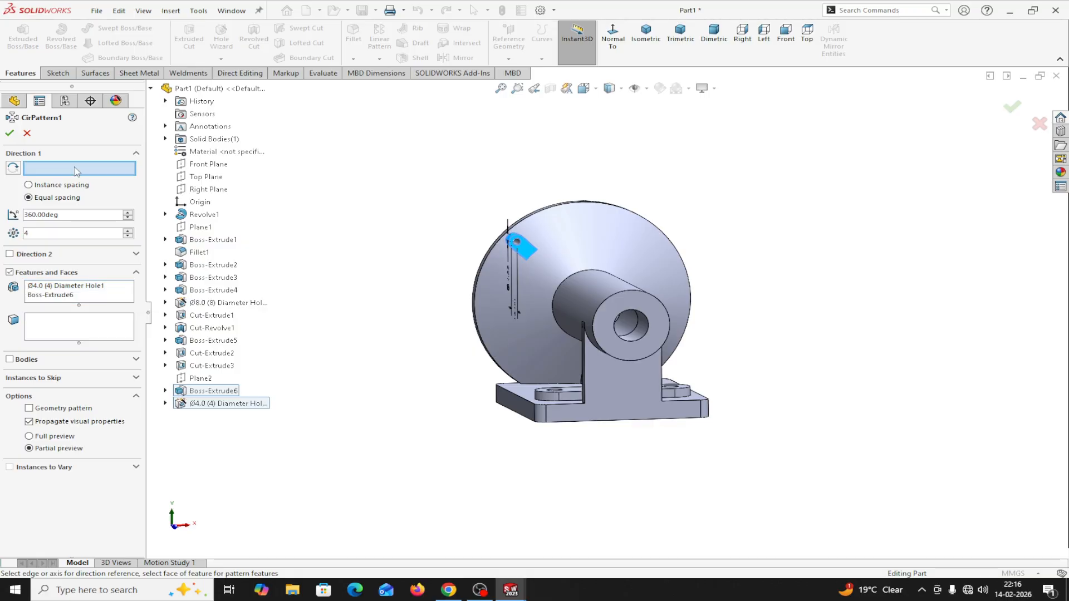
click(622, 298)
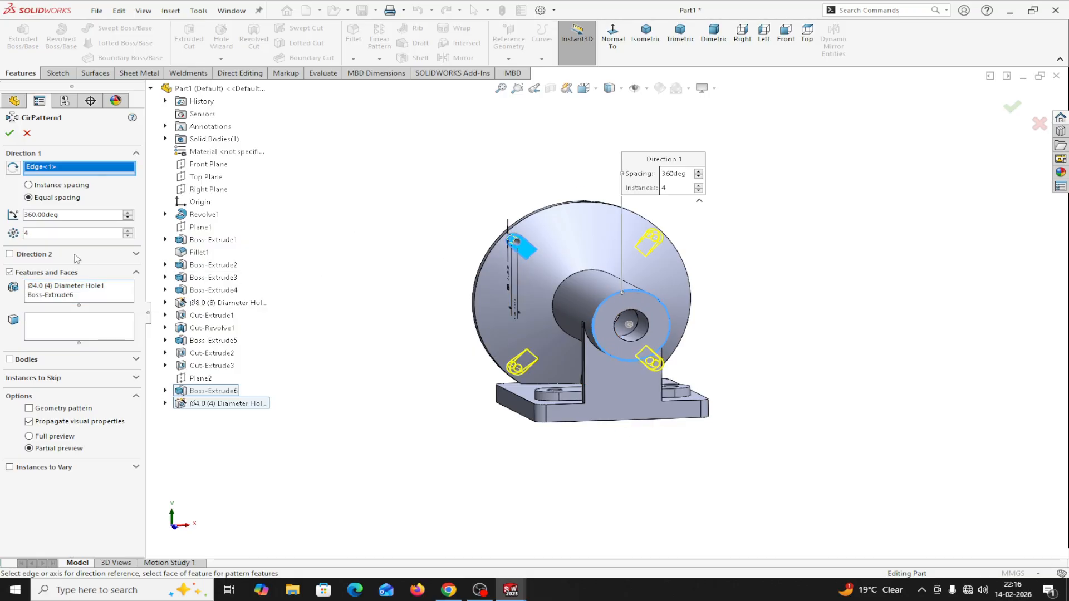
click(10, 134)
middle_drag(782, 338, 846, 481)
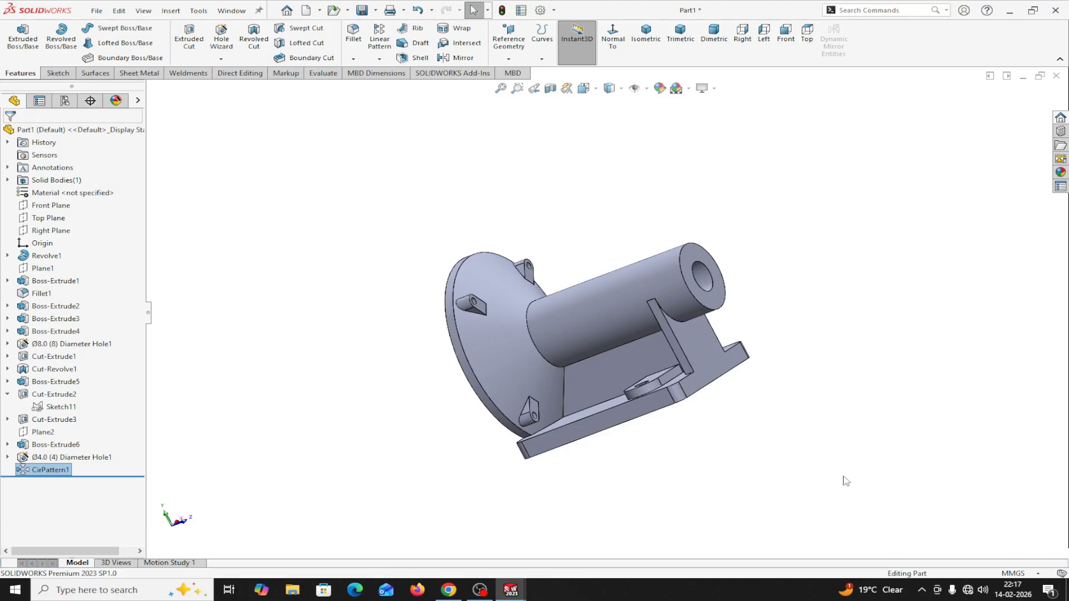
mouse_move(515, 597)
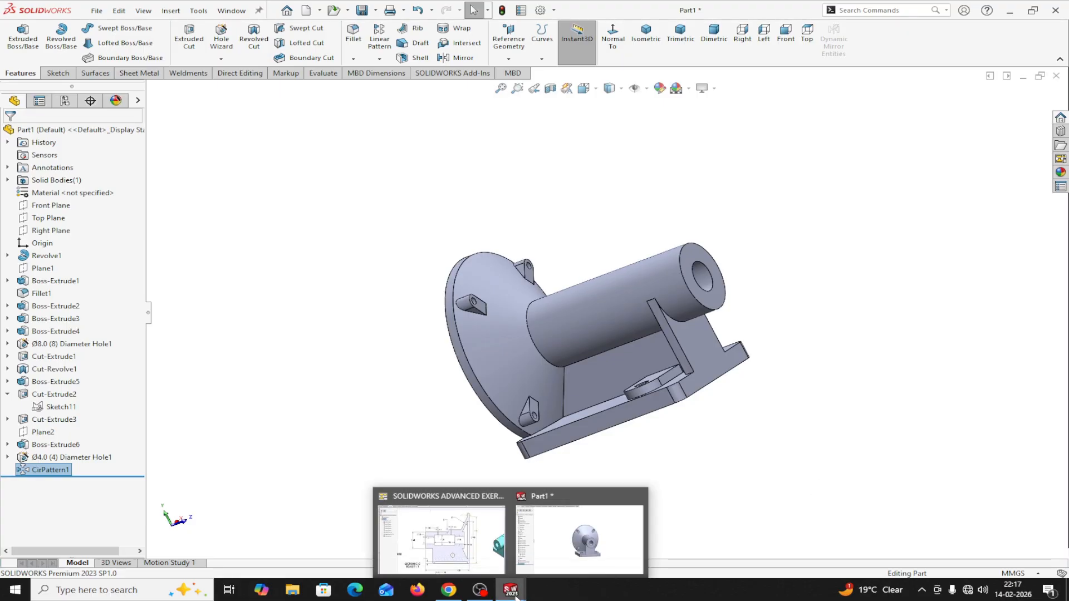
Step: Examine the reference drawing's top, front and section views for the dimensions of the rounded rib on top of the tube
click(440, 532)
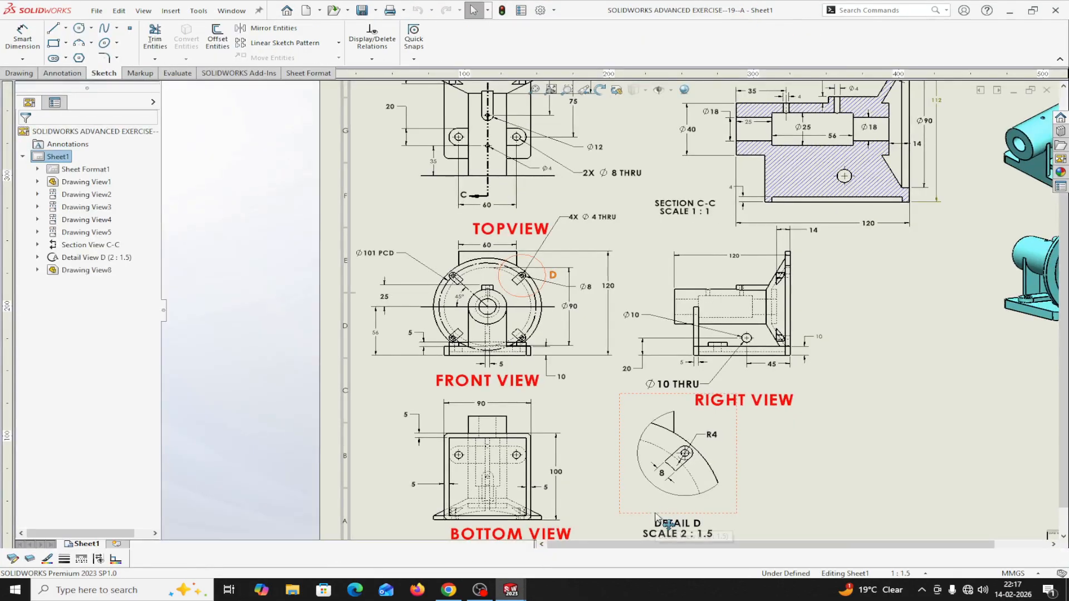
scroll(650, 229, up, 2)
scroll(644, 251, down, 2)
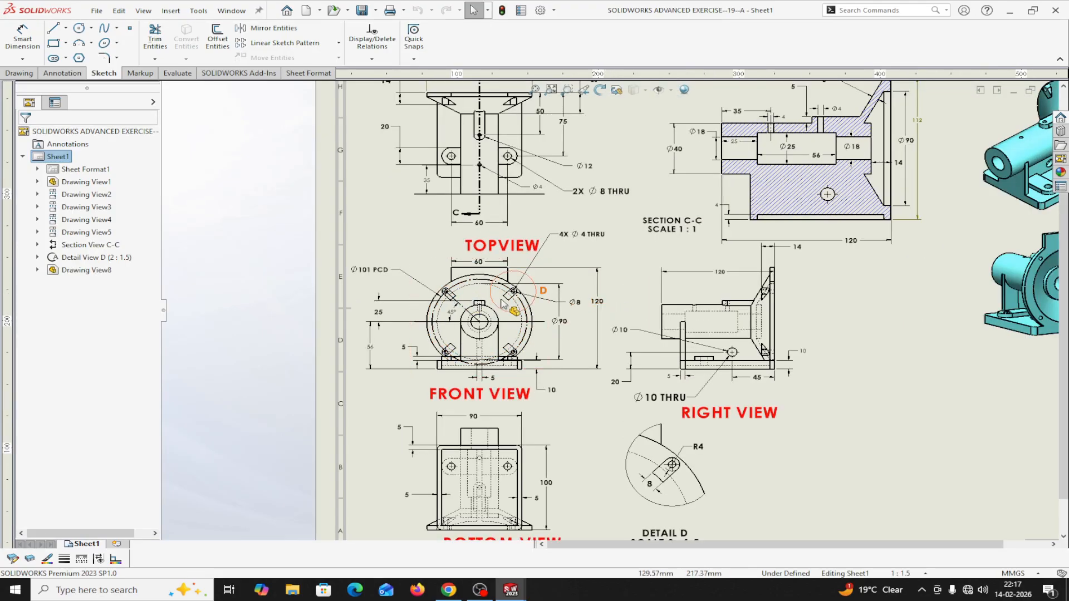
scroll(579, 340, up, 3)
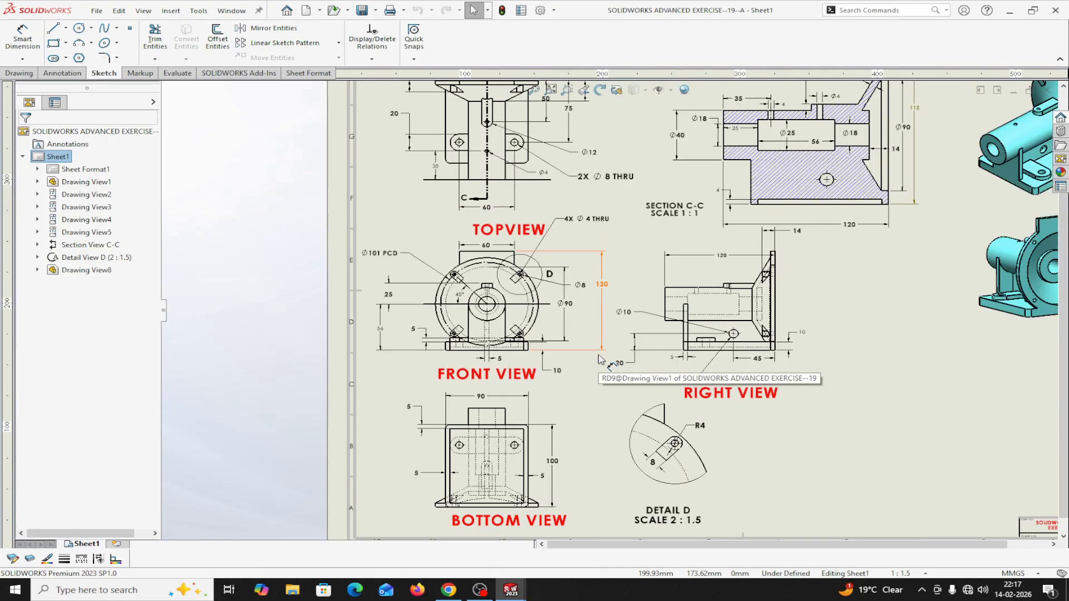
scroll(783, 285, down, 1)
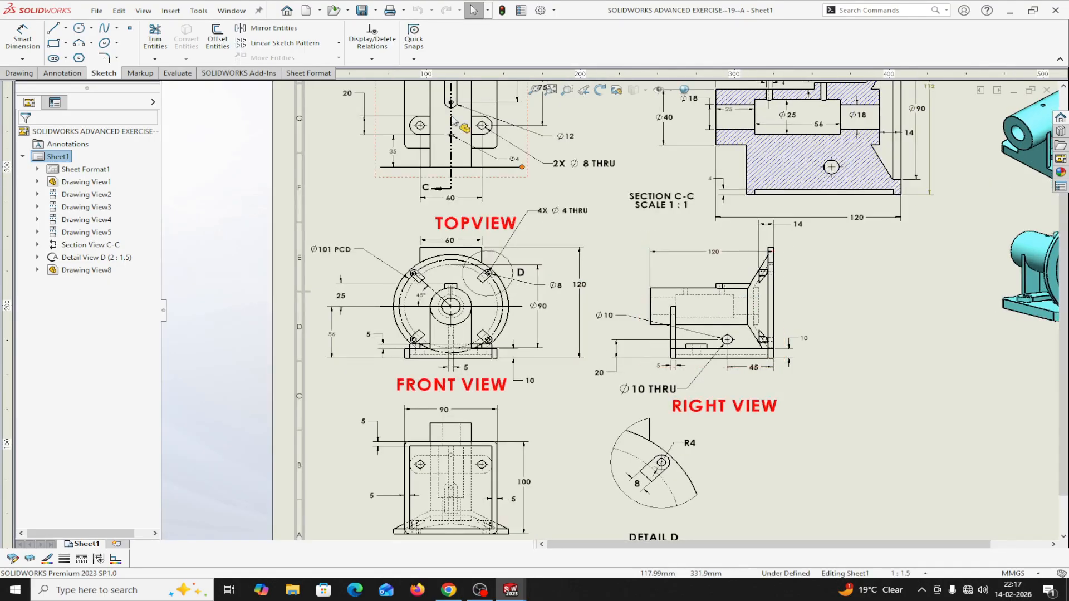
scroll(464, 117, up, 2)
scroll(485, 106, down, 4)
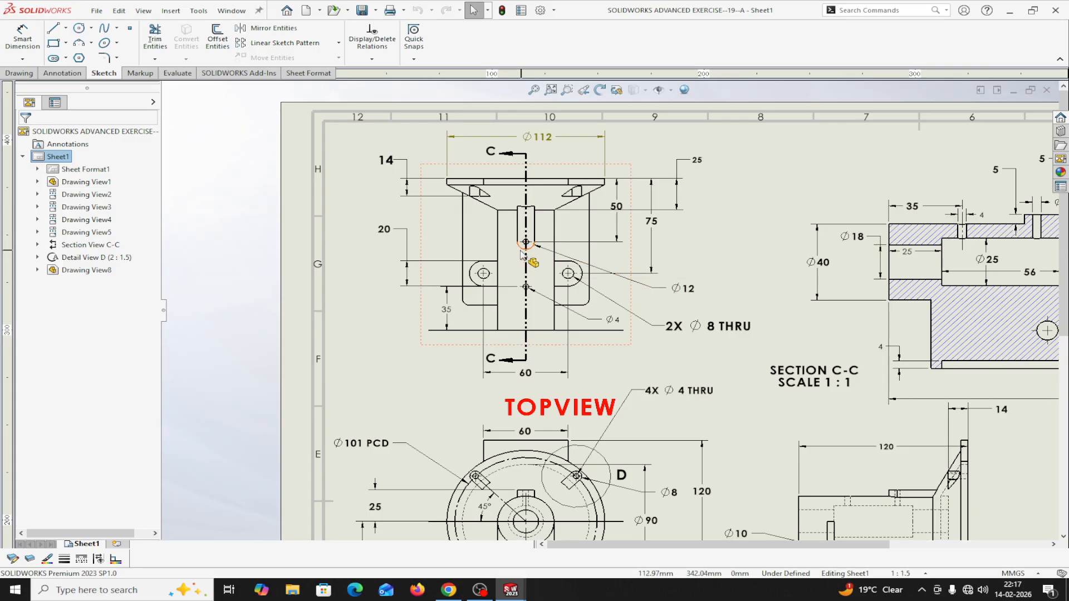
scroll(526, 259, up, 2)
scroll(557, 281, down, 1)
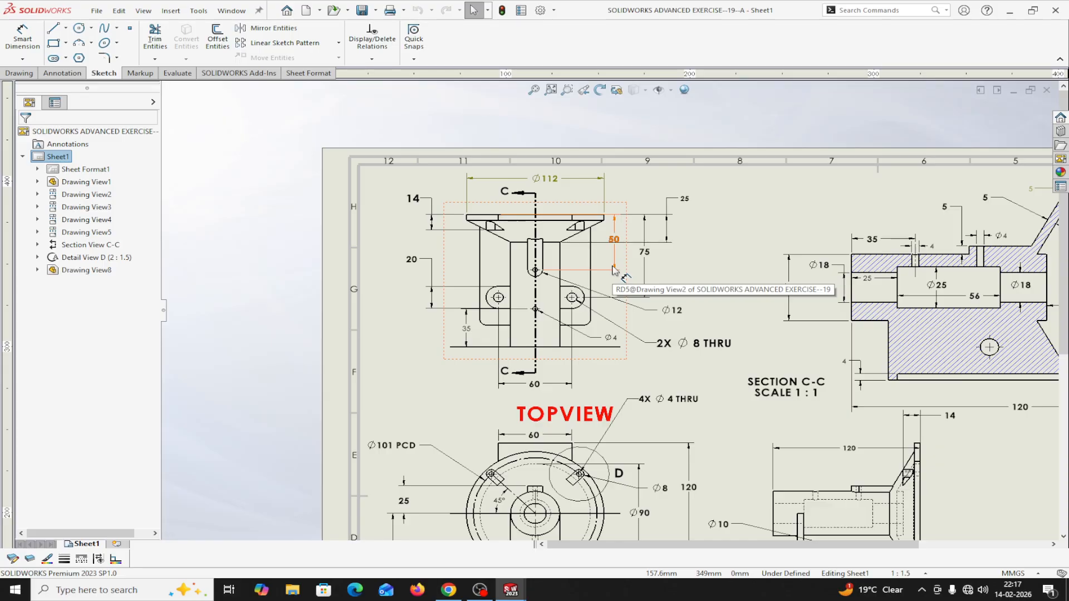
scroll(523, 262, down, 2)
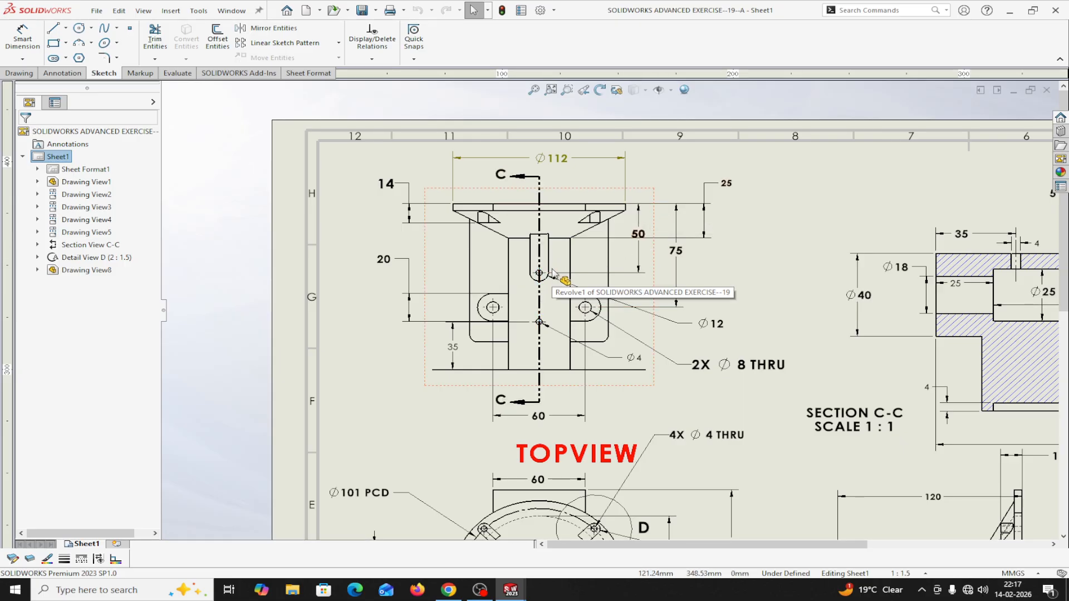
Step: Return to the part and create a reference plane 25 mm above the Top Plane
mouse_move(523, 588)
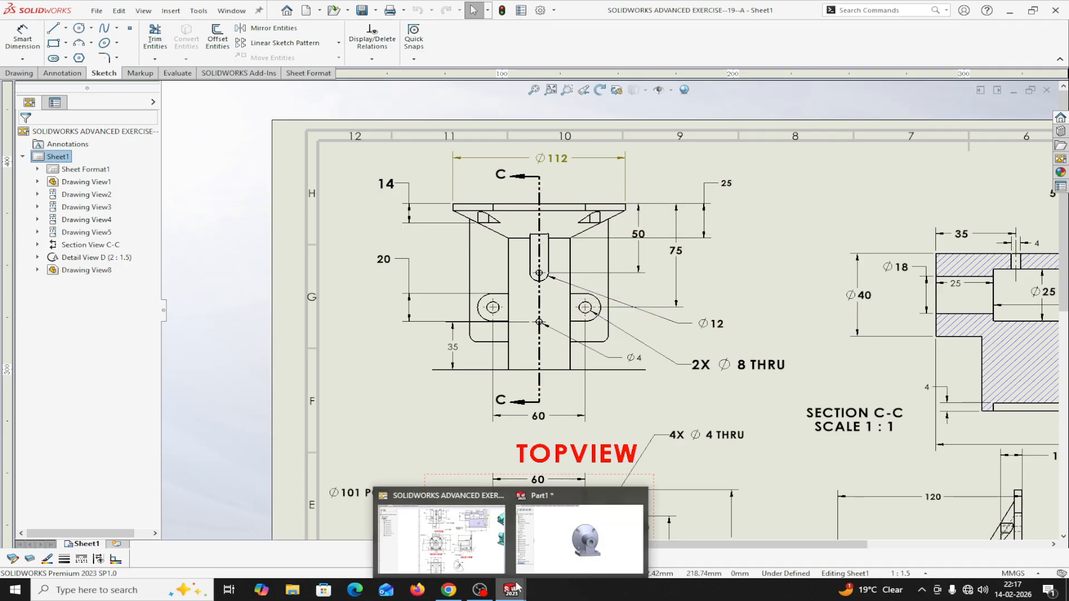
click(557, 547)
mouse_move(658, 492)
middle_down()
mouse_move(725, 460)
mouse_move(640, 454)
mouse_move(638, 495)
mouse_move(666, 509)
middle_up()
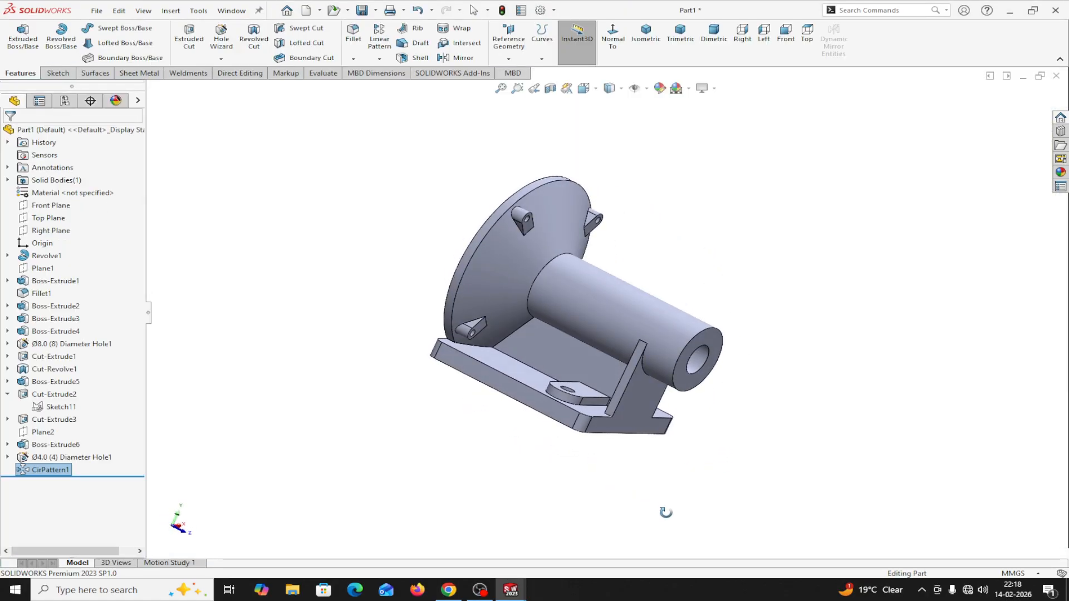
click(508, 58)
click(526, 74)
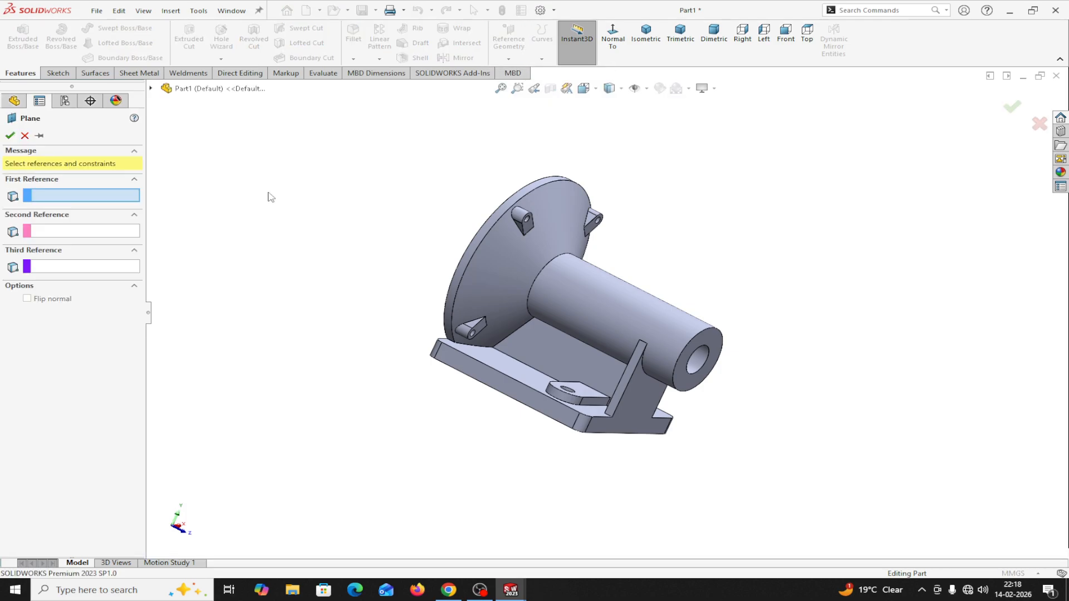
click(152, 90)
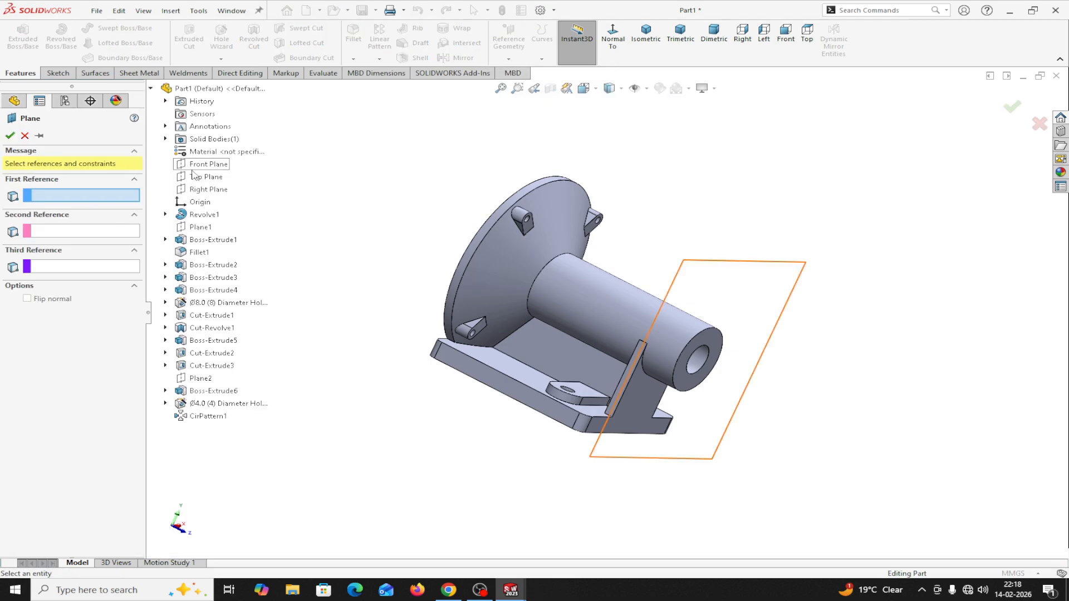
click(206, 177)
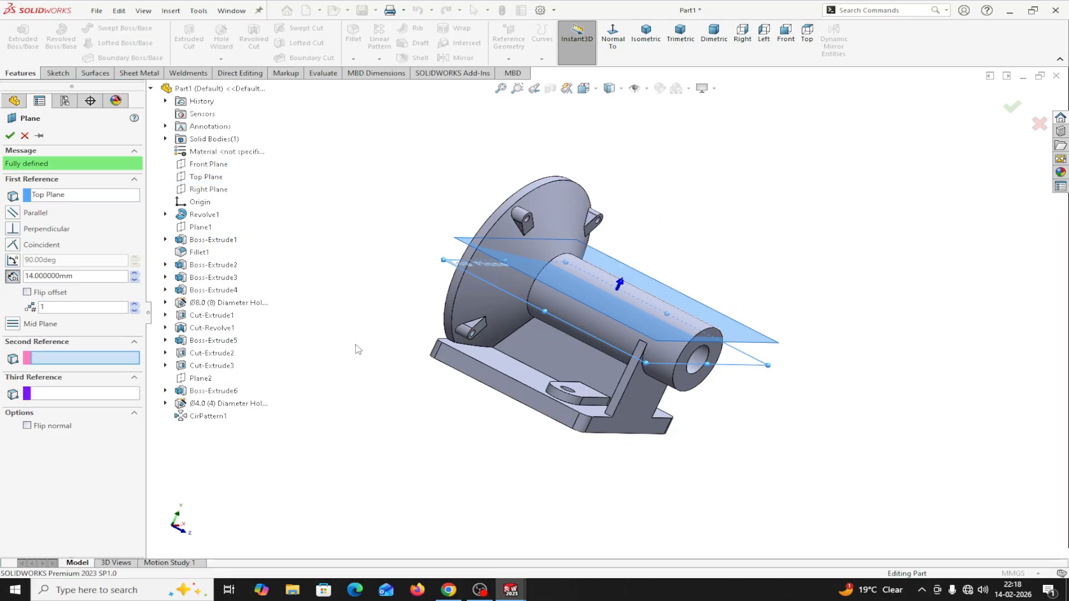
middle_drag(622, 435, 640, 426)
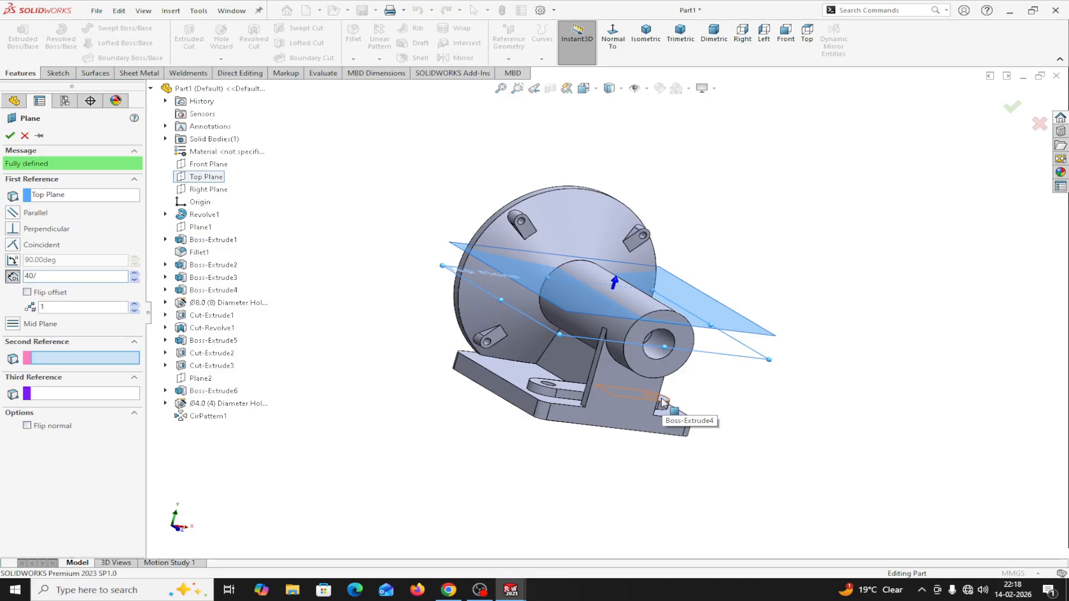
text(+5)
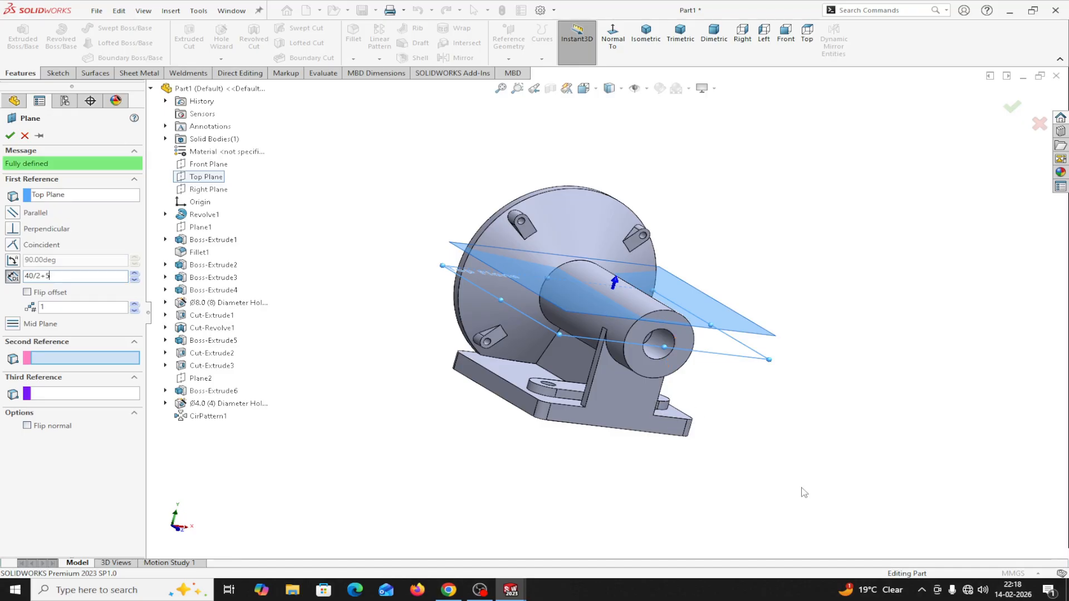
key(Return)
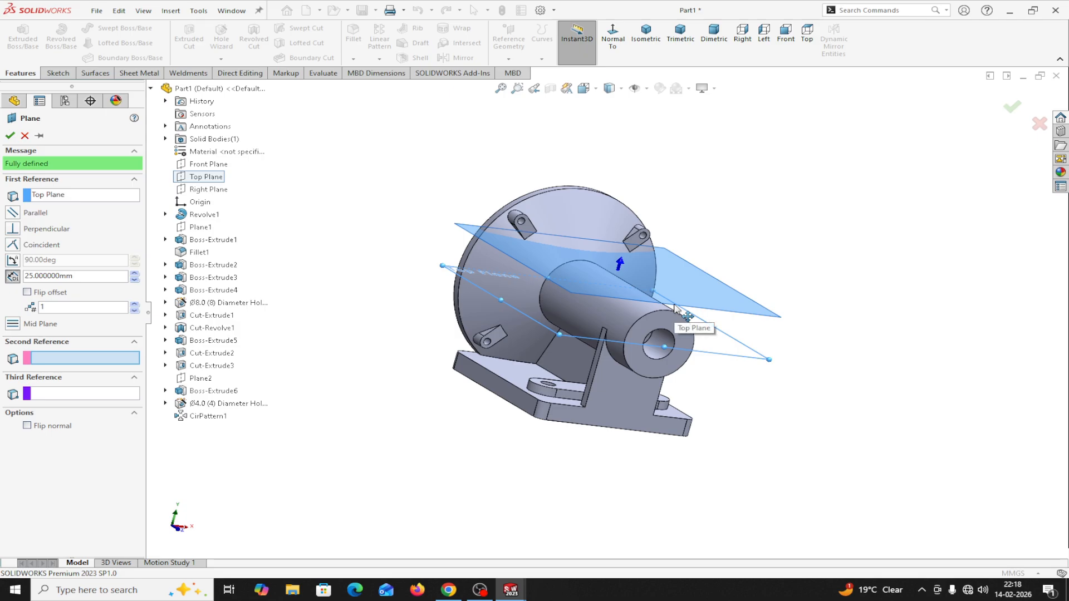
click(9, 136)
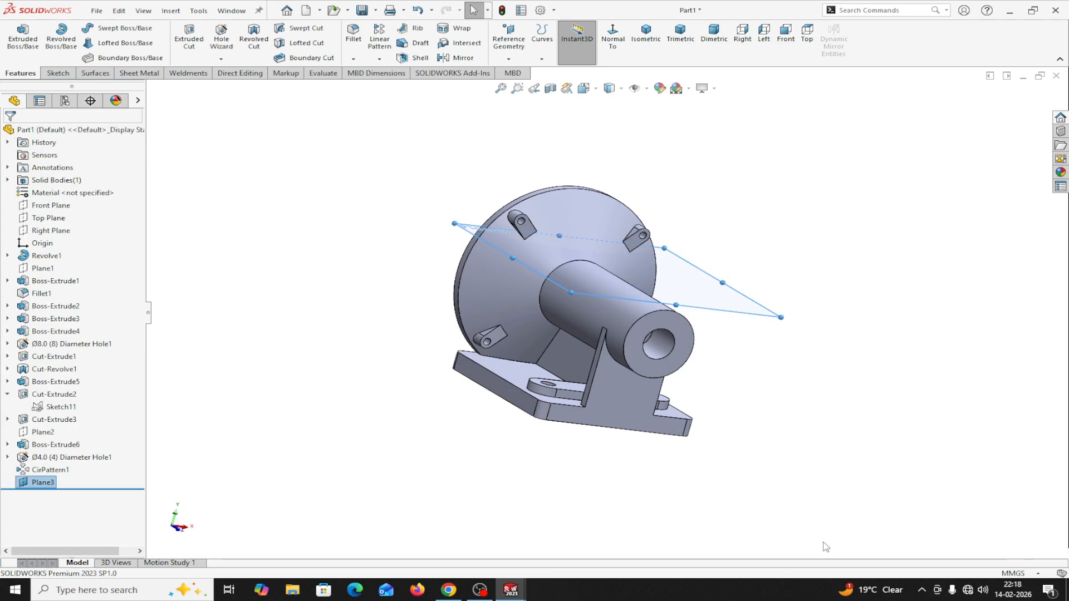
Step: Start a sketch on the new offset plane and draw a vertical centerline from the origin to the tube's junction with the cone
middle_drag(810, 488, 778, 548)
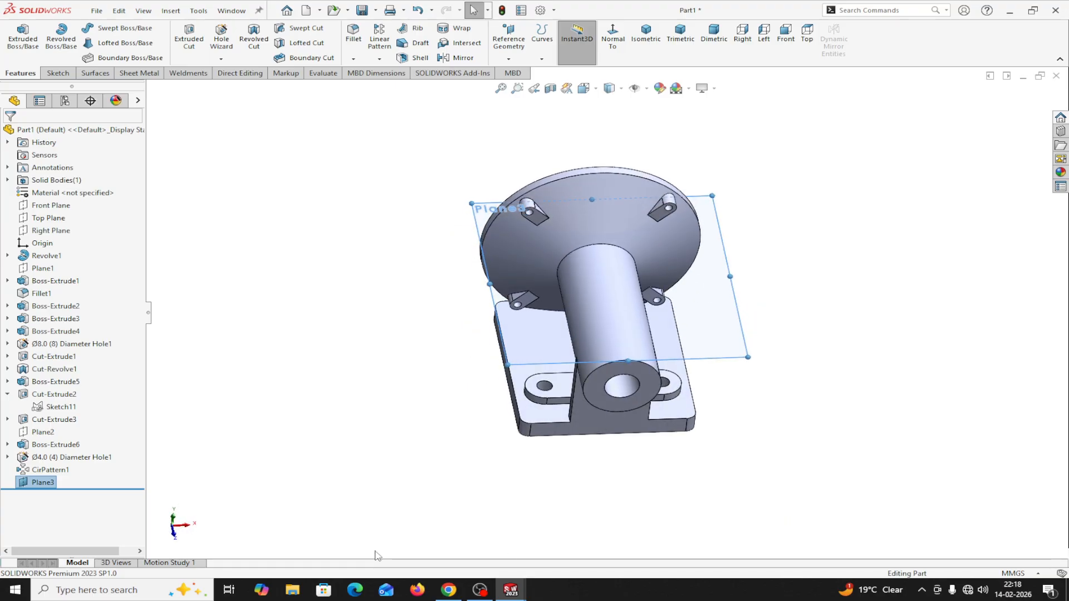
click(23, 486)
click(33, 456)
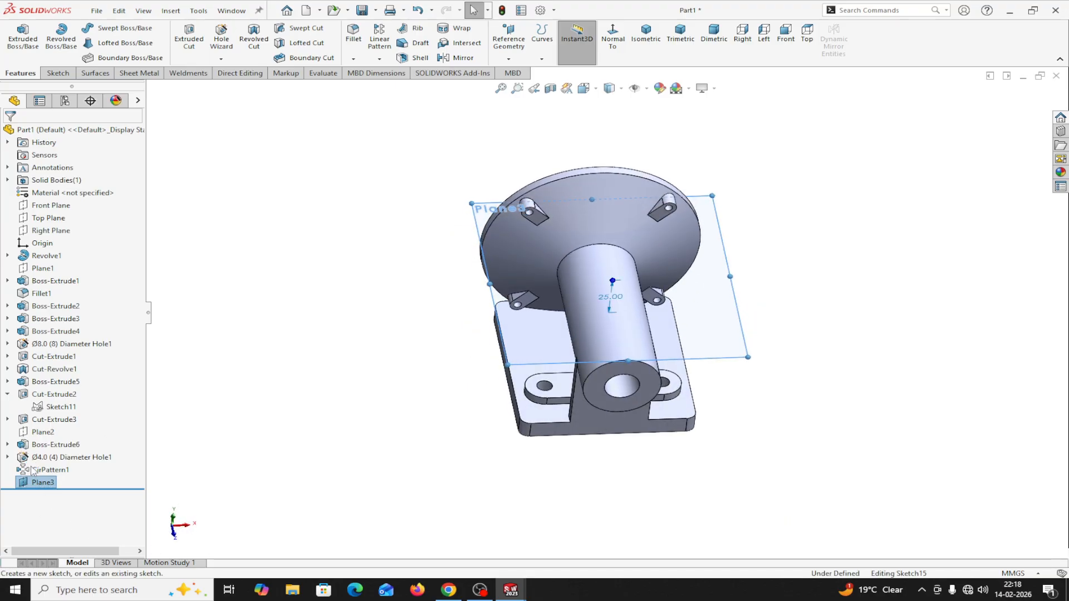
click(635, 35)
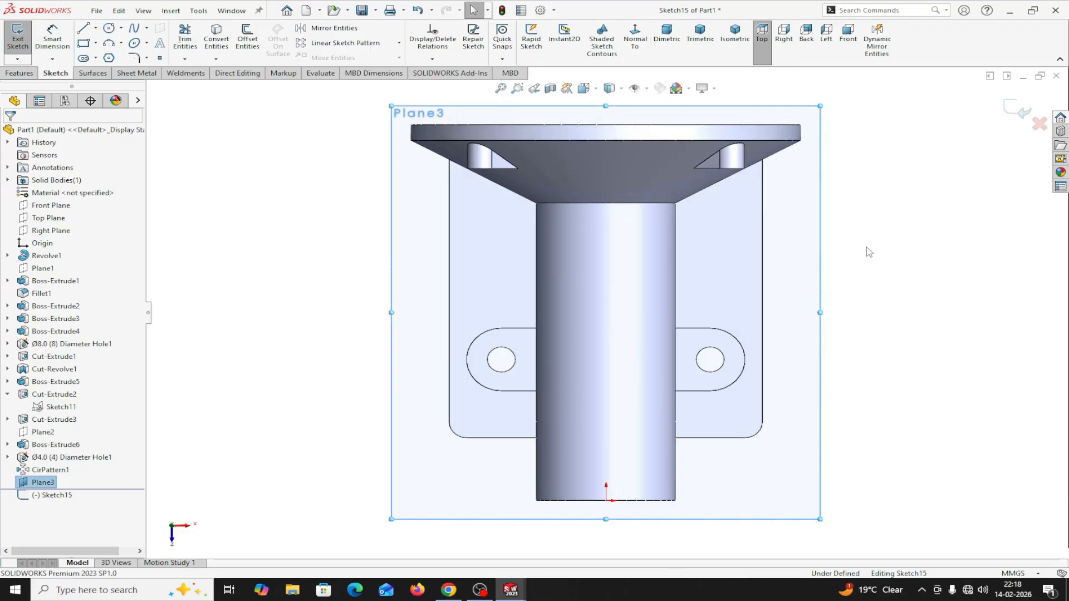
click(97, 28)
click(113, 56)
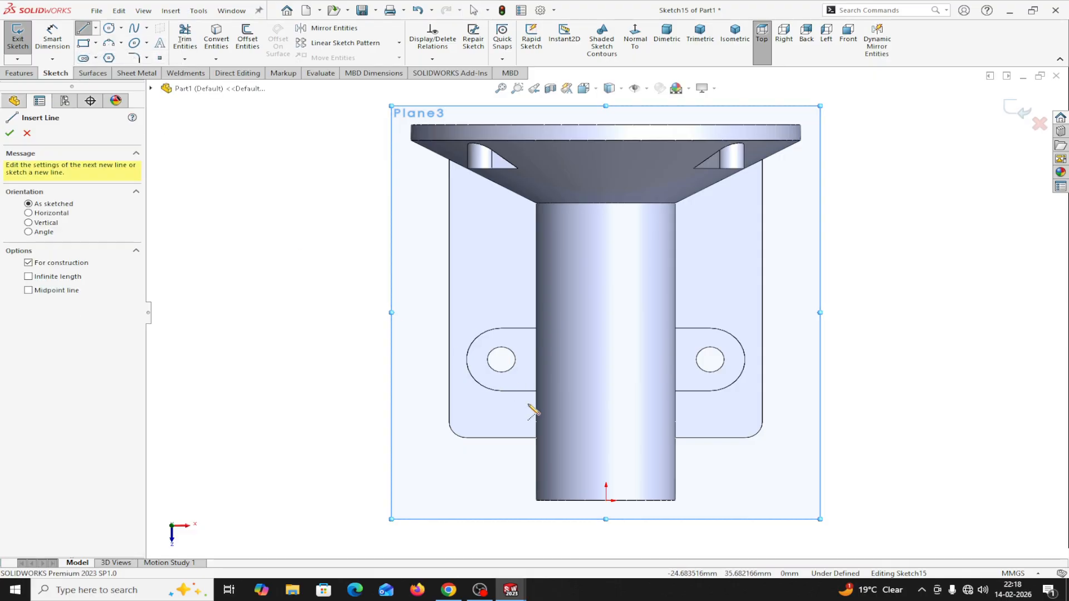
click(606, 500)
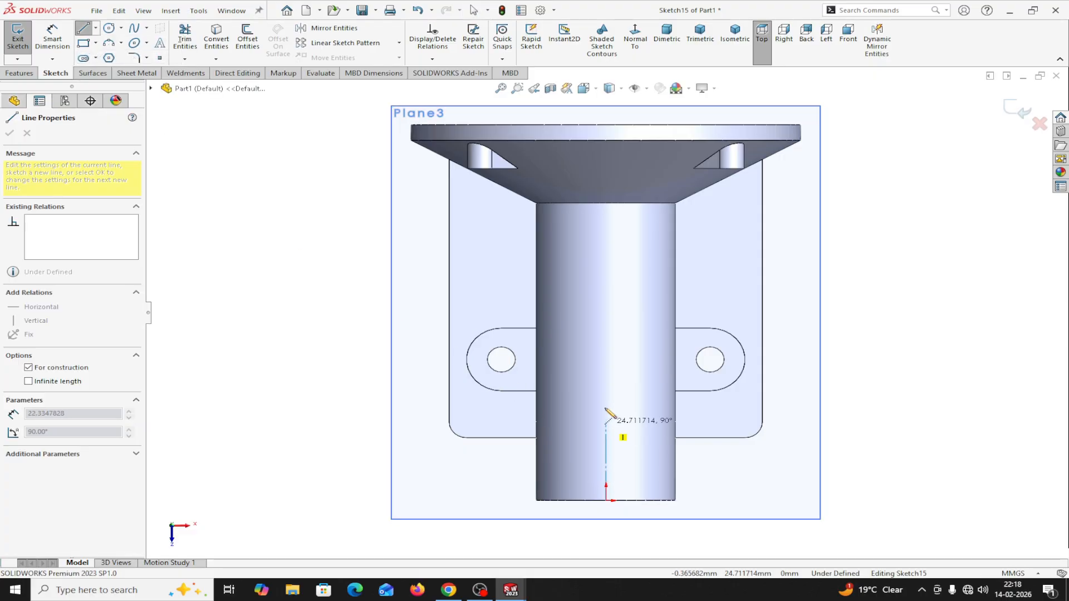
click(607, 203)
right_click(608, 204)
click(639, 212)
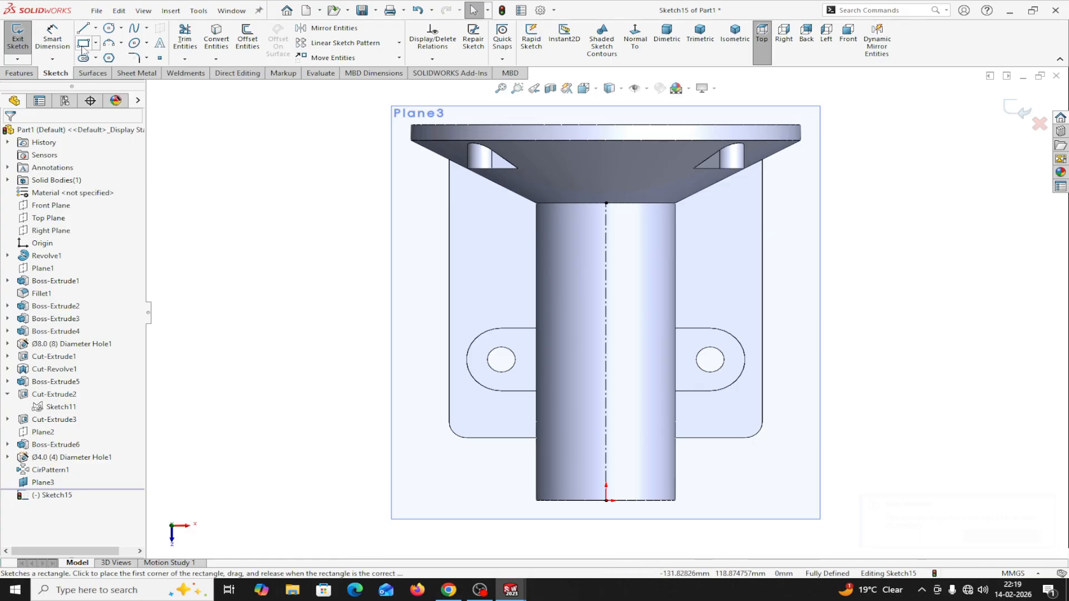
Step: Sketch a circle about 13 mm in diameter centred on the centerline, about 78 mm from the origin
click(109, 30)
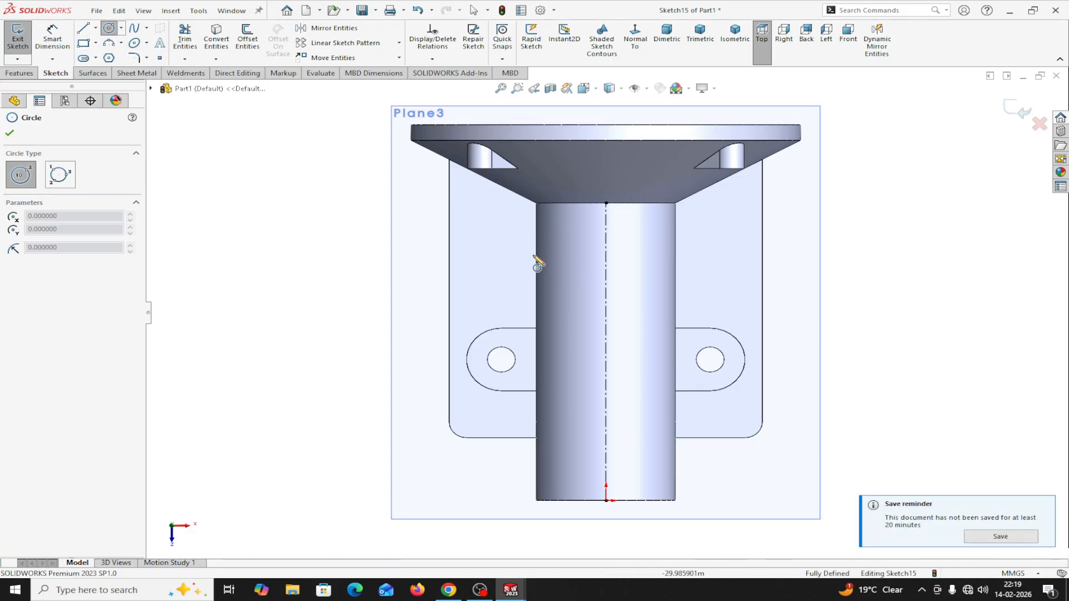
click(606, 258)
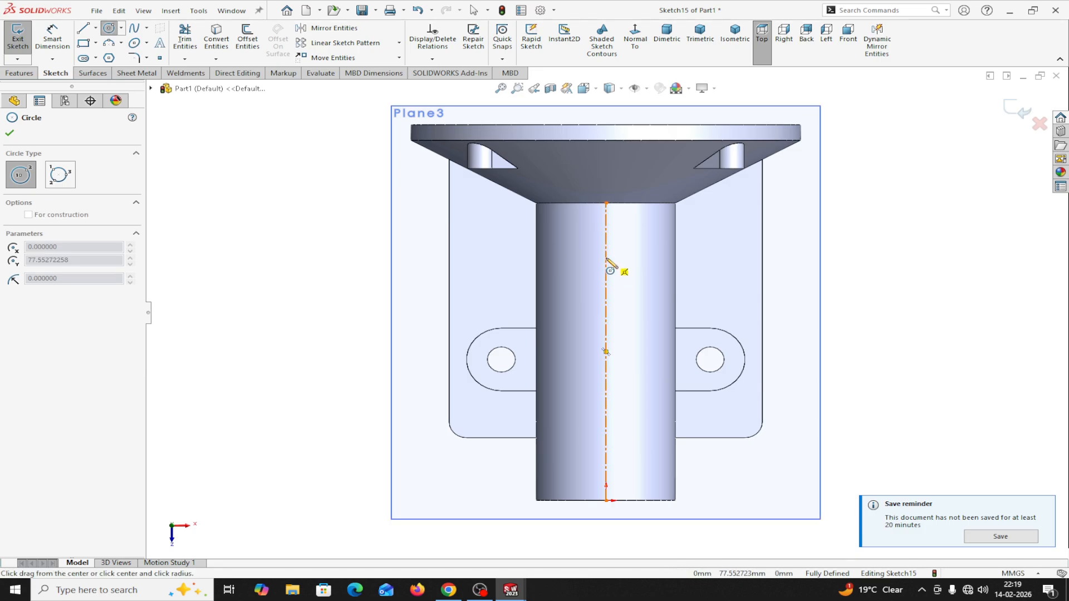
click(628, 252)
right_click(631, 258)
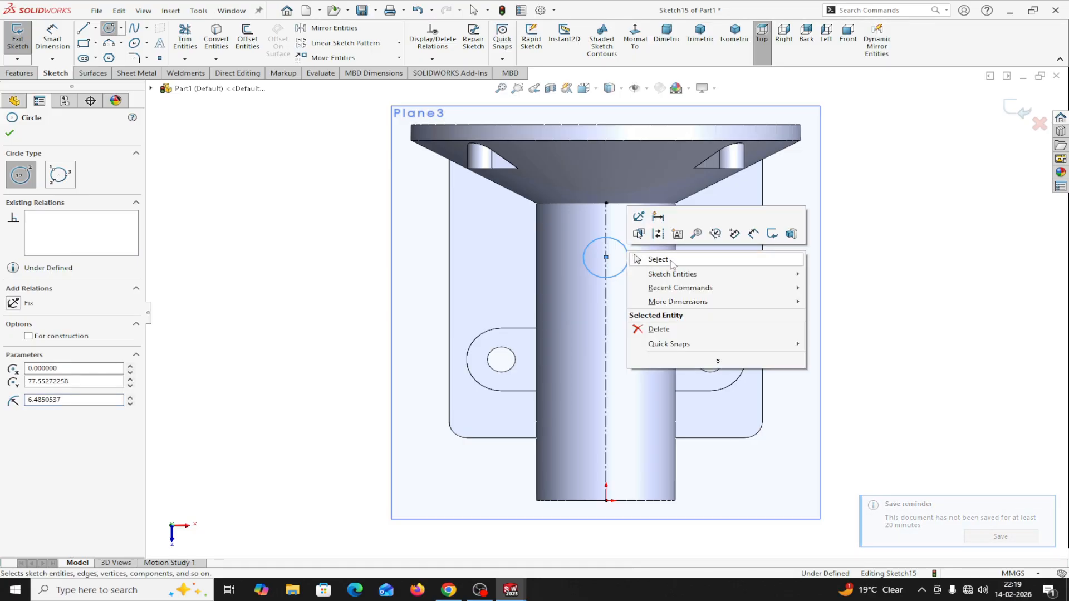
click(652, 259)
Step: Dimension the circle's diameter as 12 mm
click(68, 48)
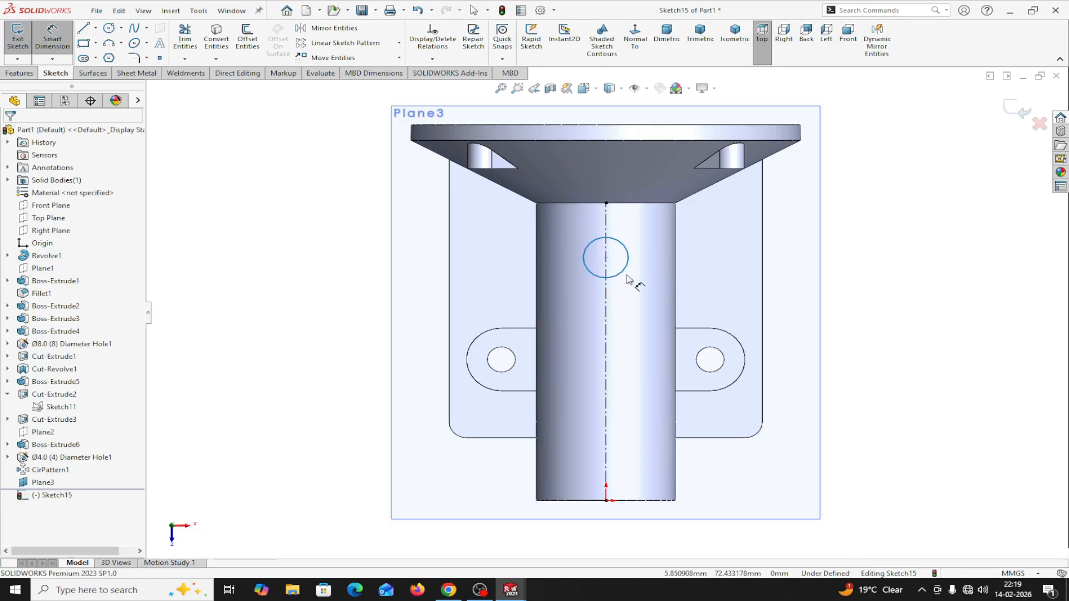
click(622, 275)
click(835, 318)
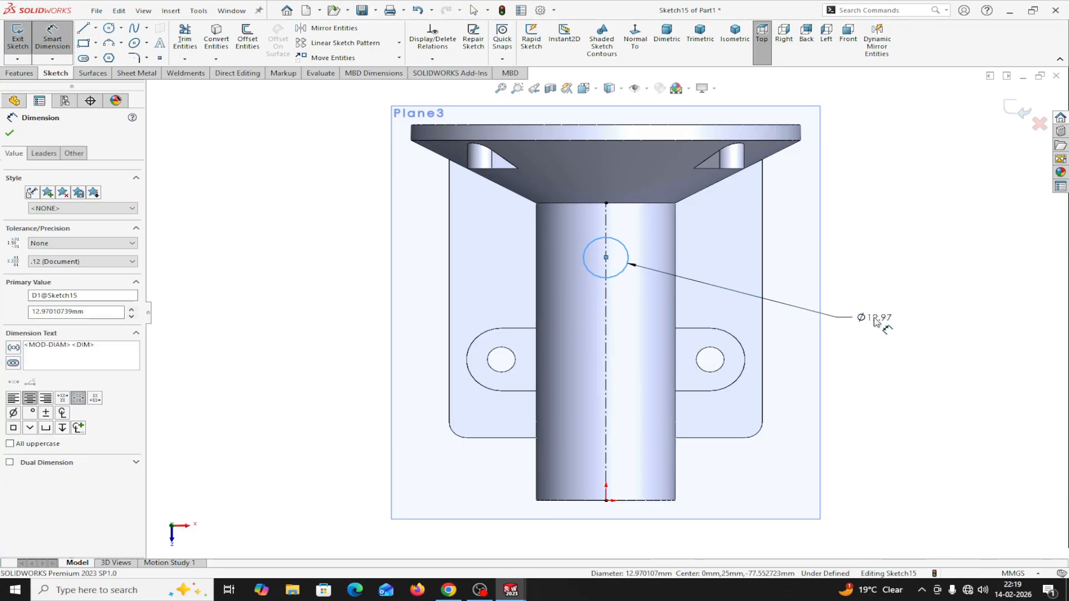
text(12)
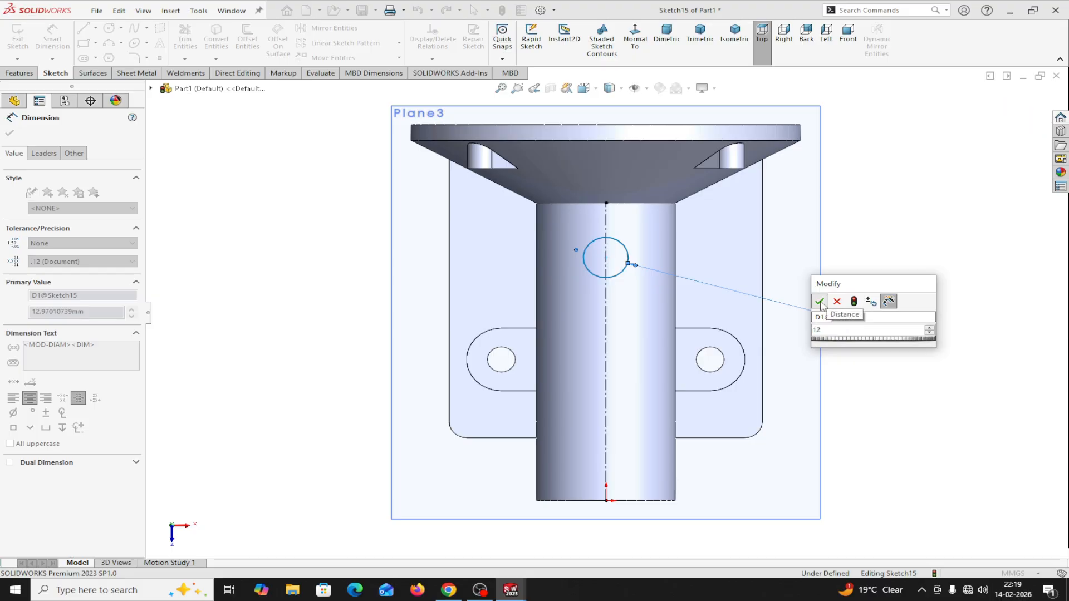
key(Return)
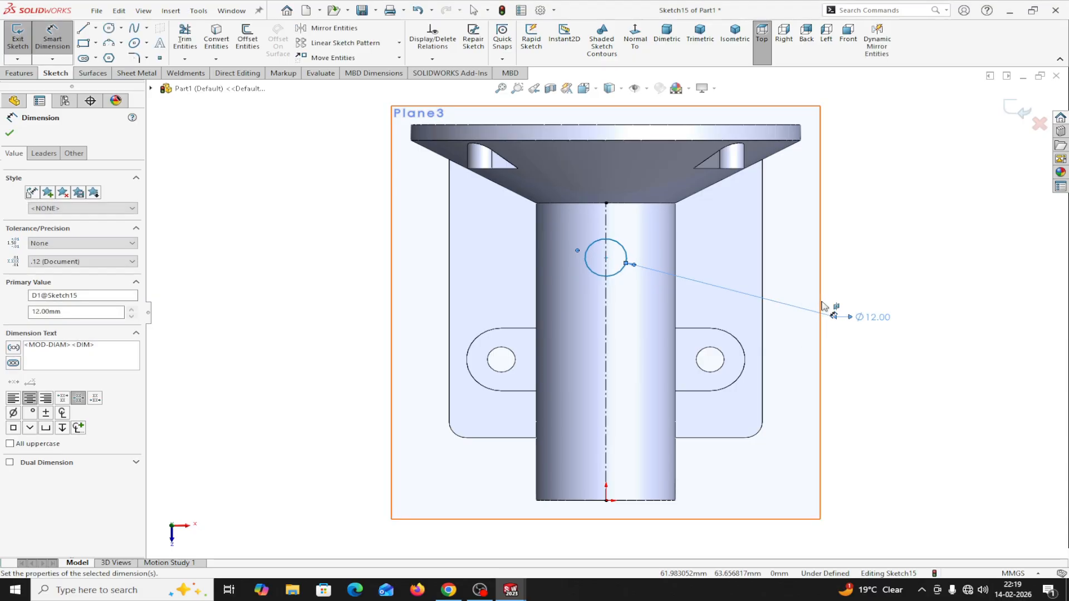
click(10, 134)
Step: Draw three connected lines from the circle's left side to the flange edge and back to its right side, making the slanted line vertical
click(83, 28)
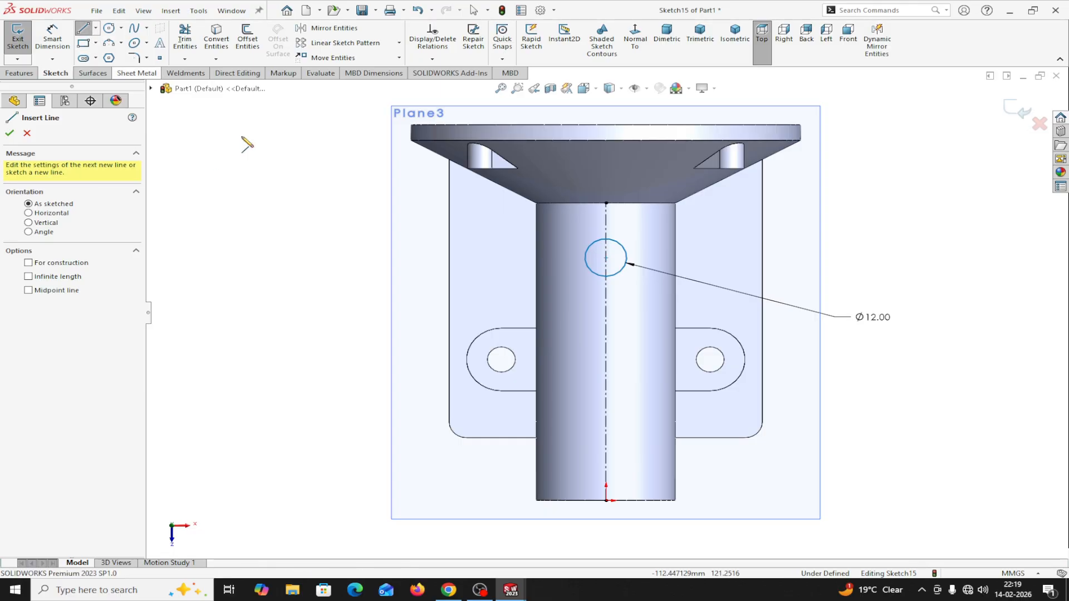
click(584, 258)
click(585, 140)
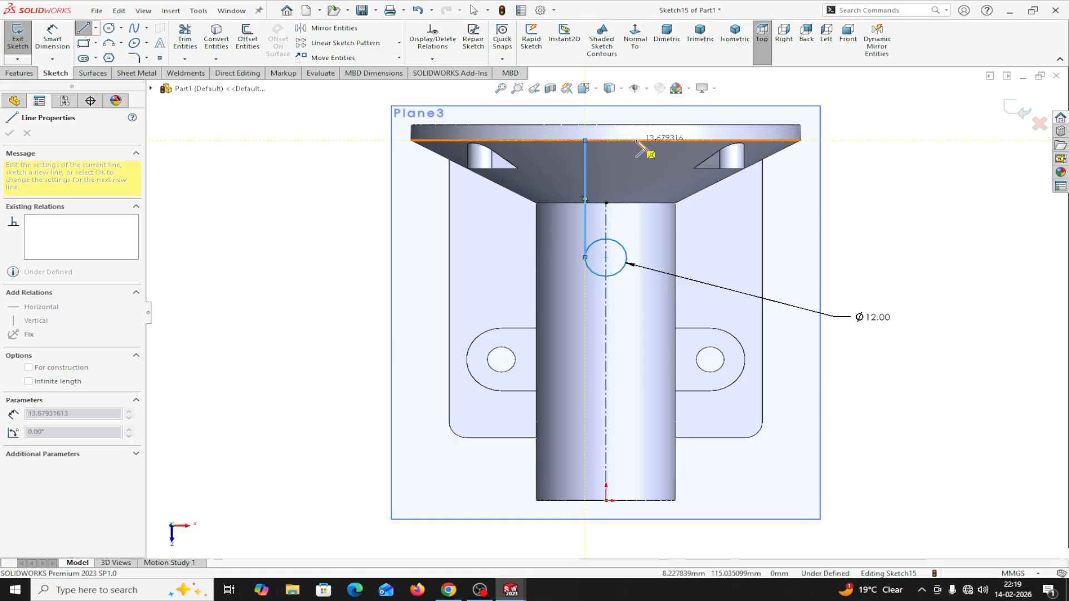
click(645, 140)
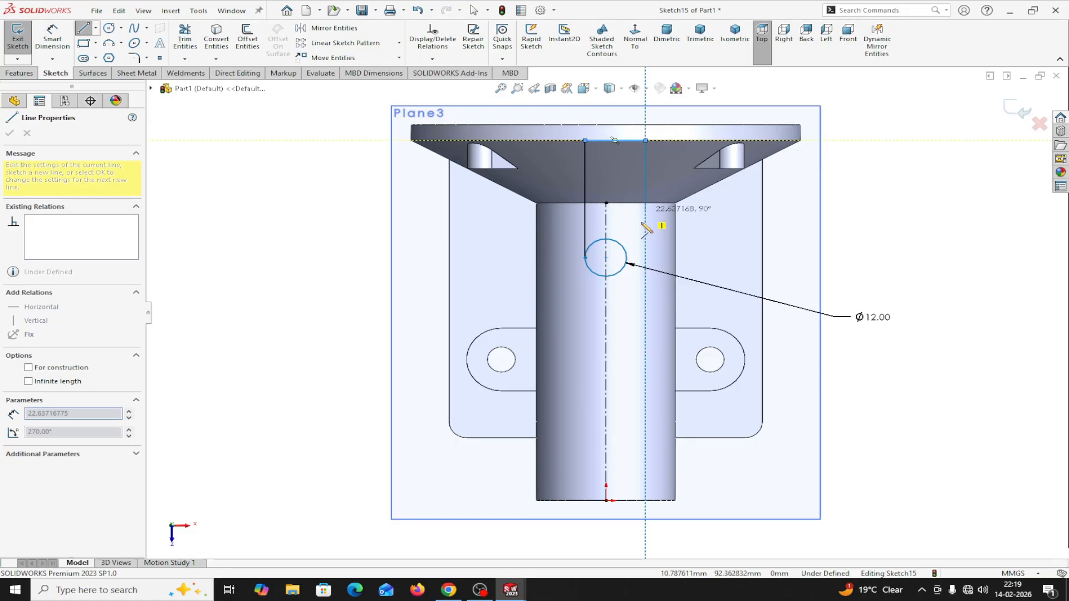
click(627, 257)
right_click(629, 257)
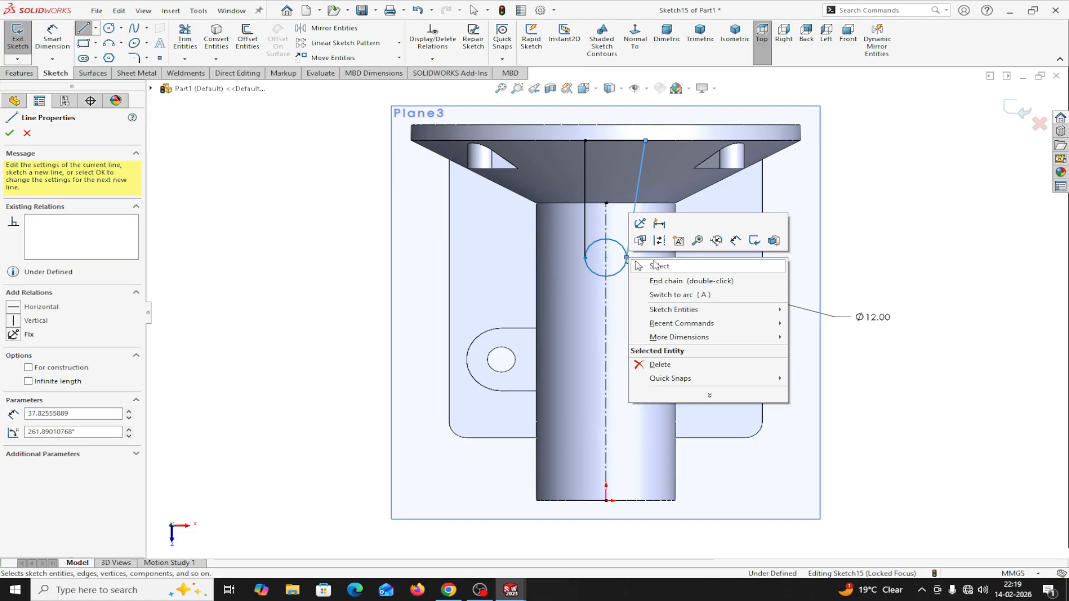
click(656, 264)
click(637, 189)
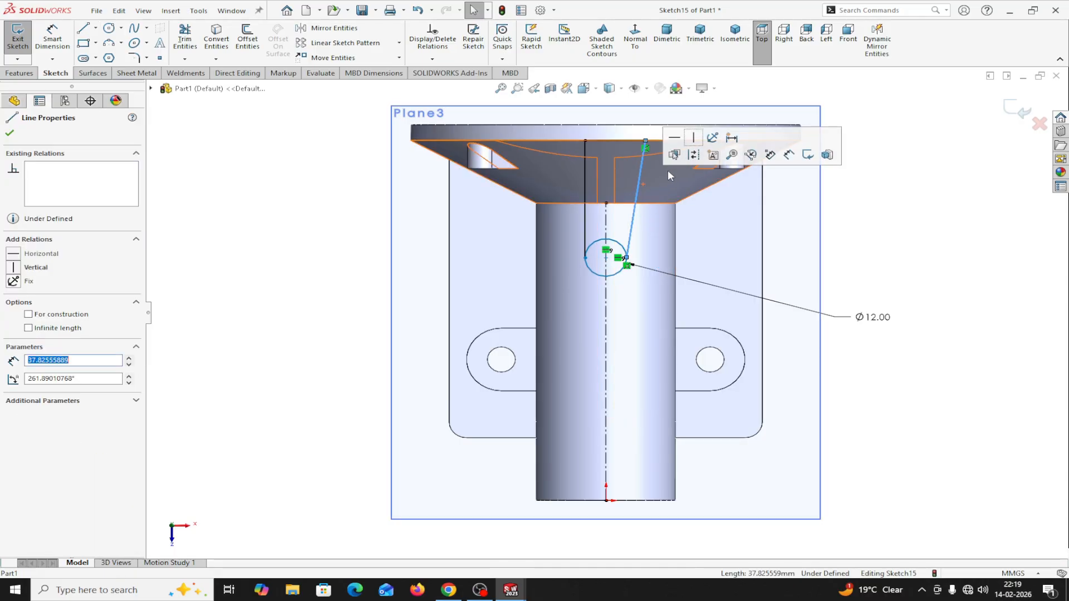
click(702, 144)
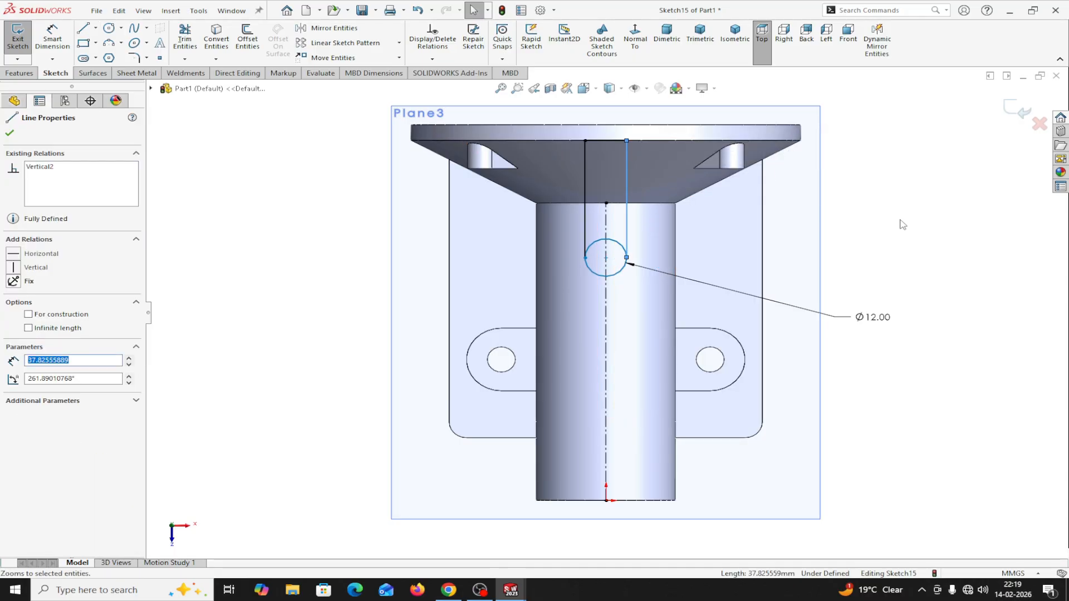
Step: Dimension the distance from the circle's centre to the flange's outer edge as 50 mm
click(10, 134)
click(53, 34)
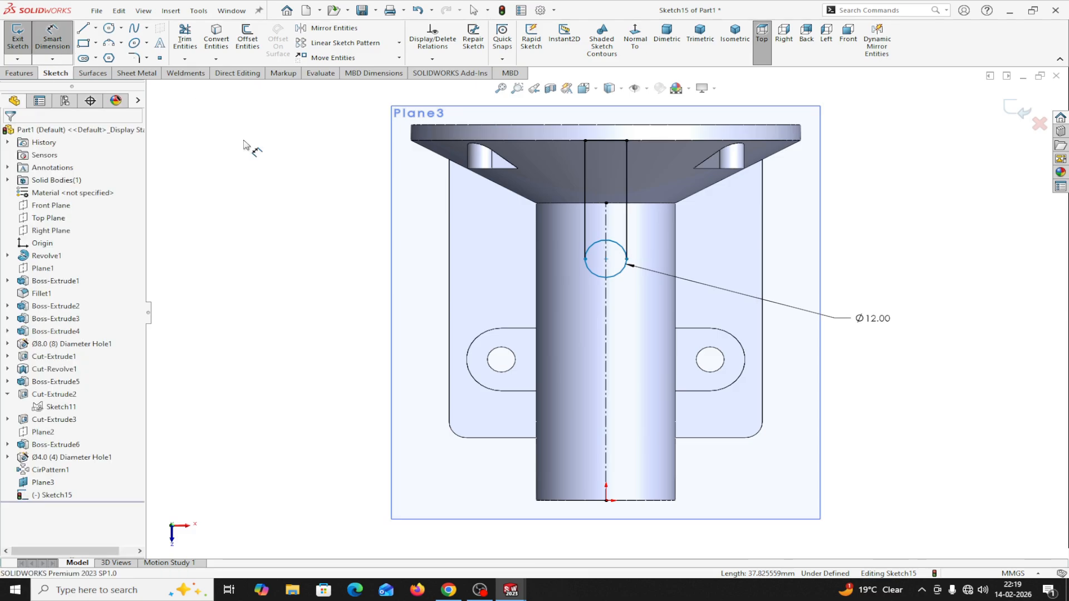
click(607, 259)
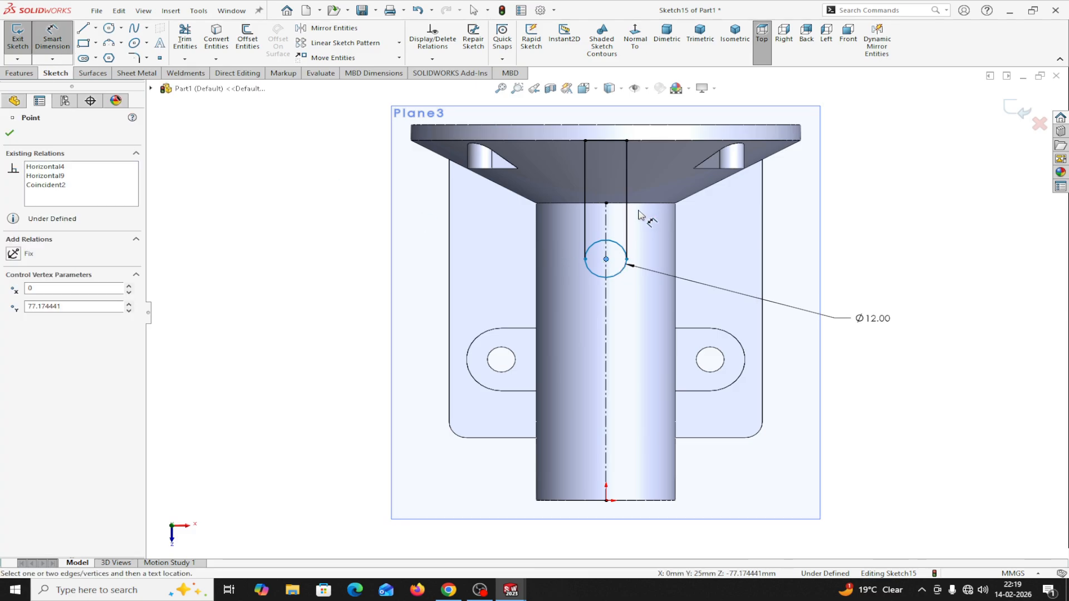
click(663, 127)
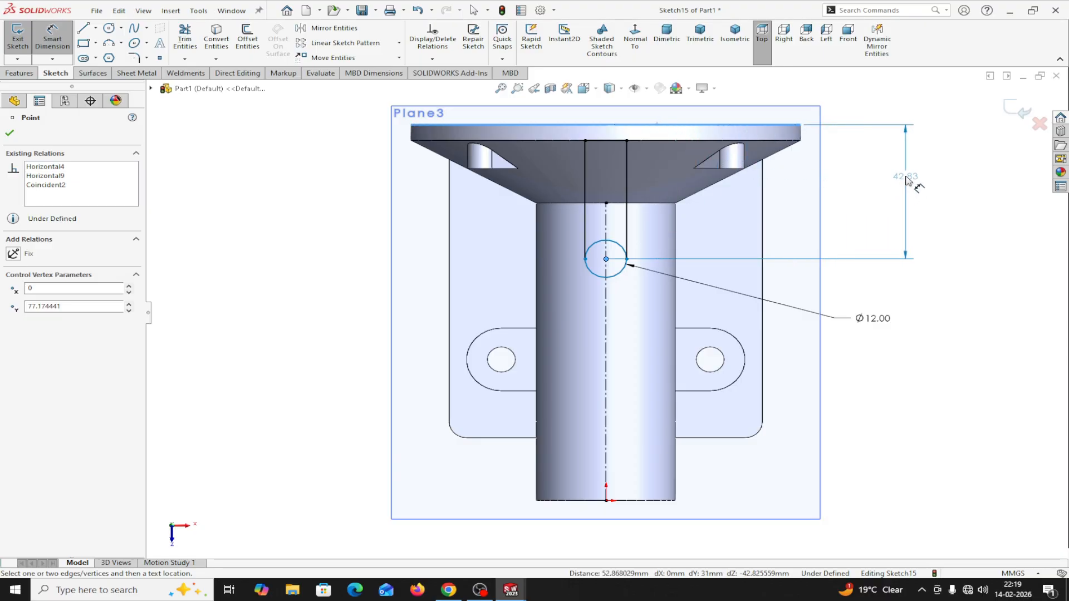
click(906, 180)
text(5)
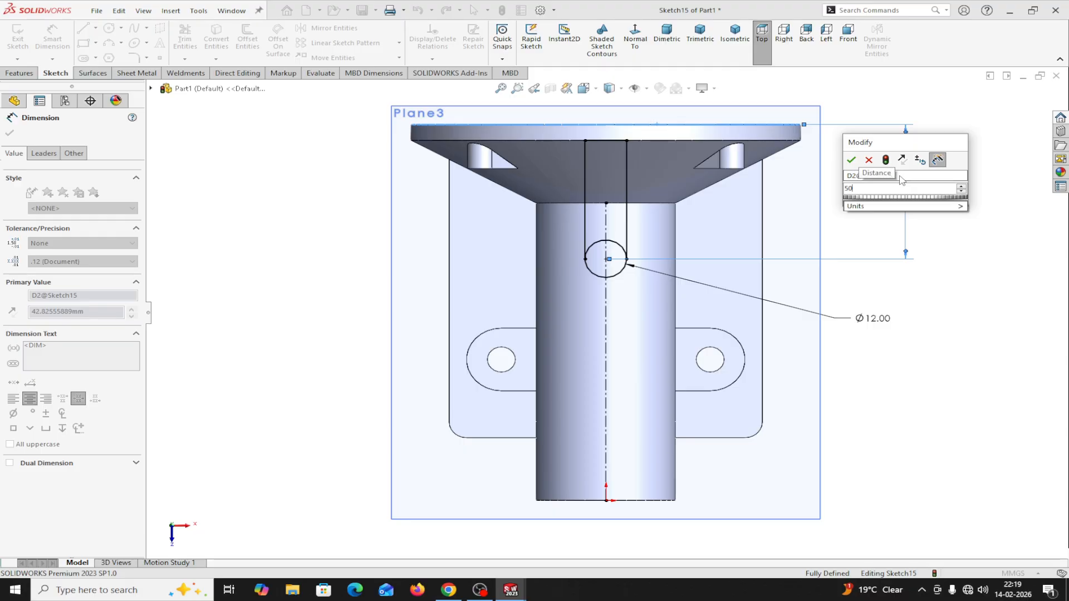
text(0)
click(852, 161)
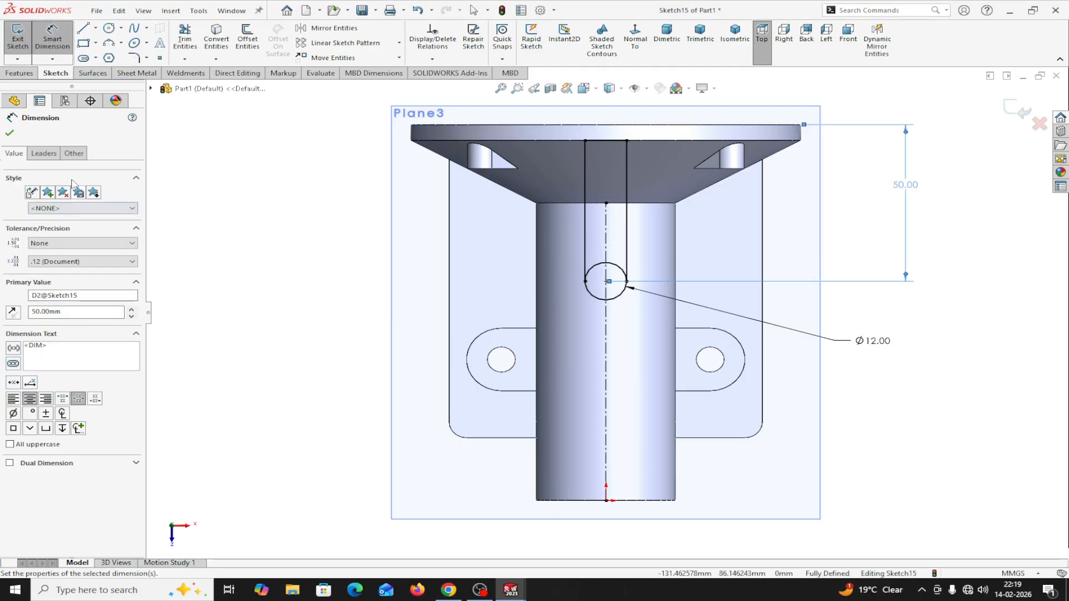
click(9, 133)
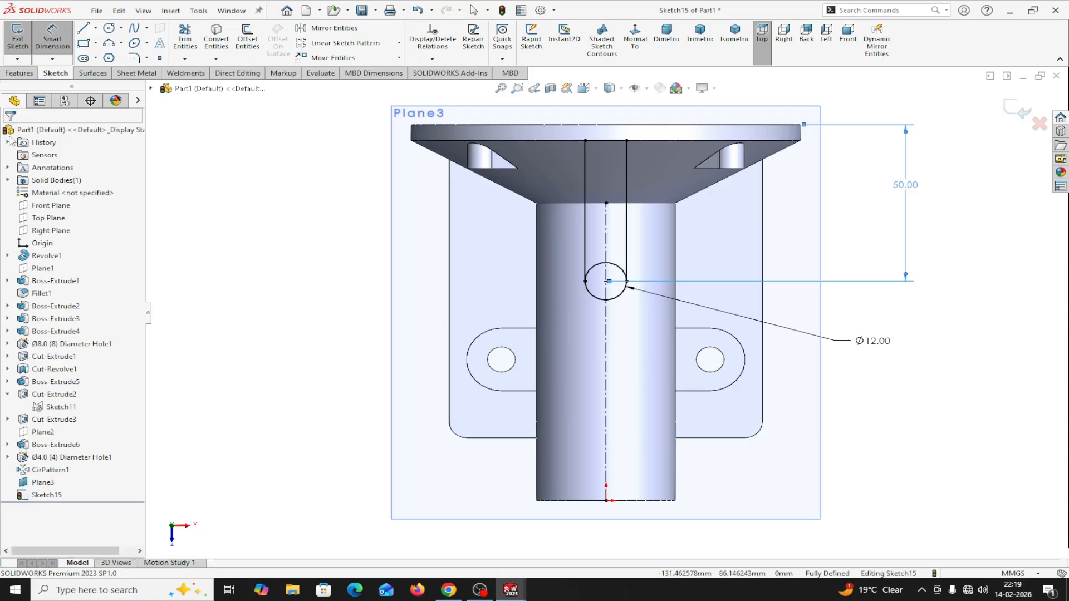
Step: Extrude both circle halves and the strip between the lines Up To Surface, ending at the tube's cylindrical face, to form the merged rib
click(16, 74)
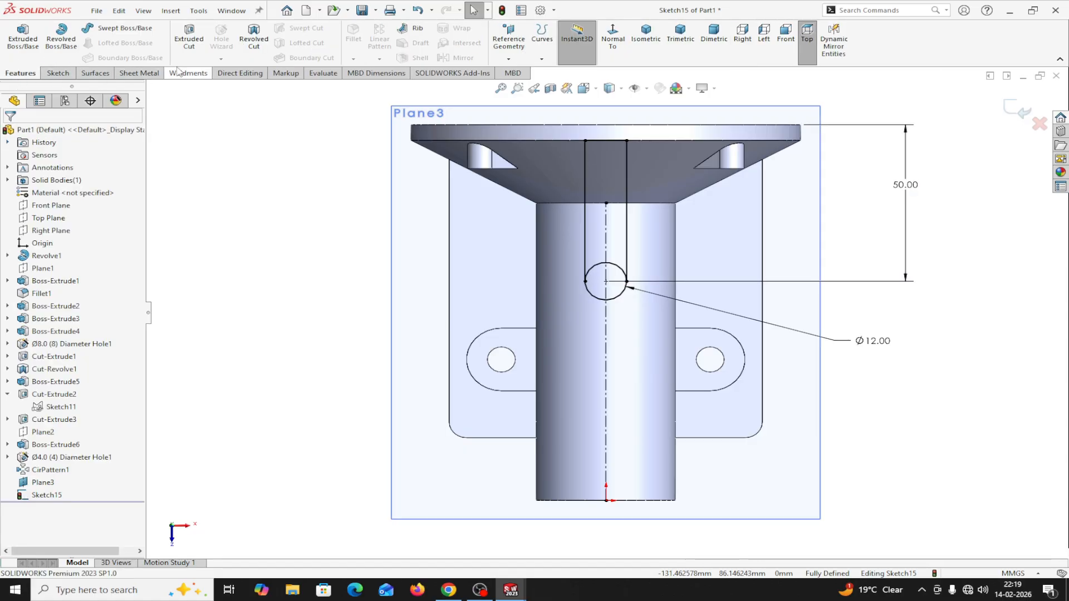
click(28, 50)
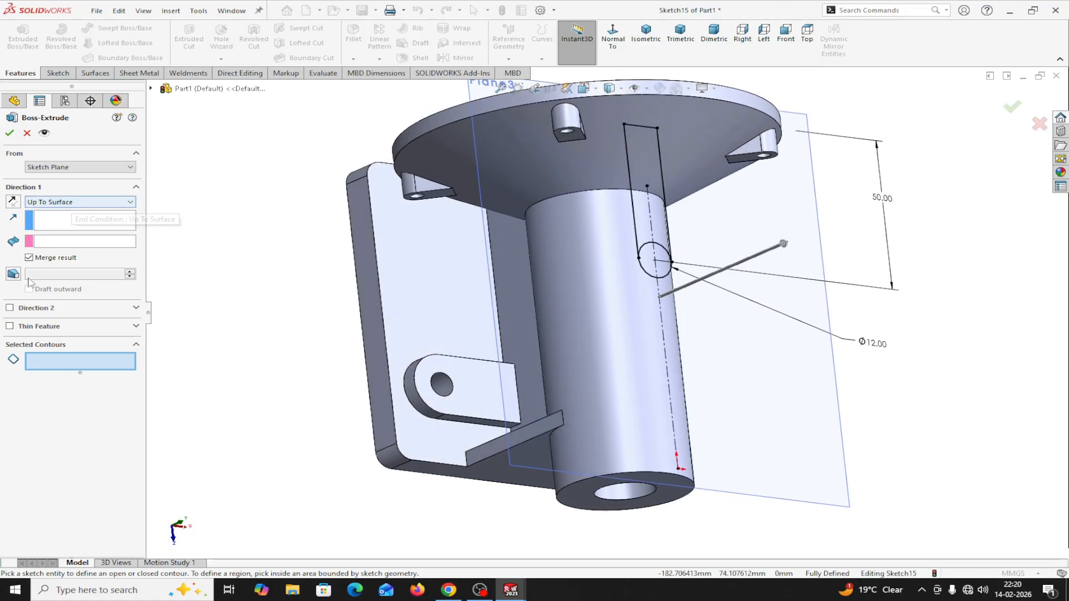
click(646, 260)
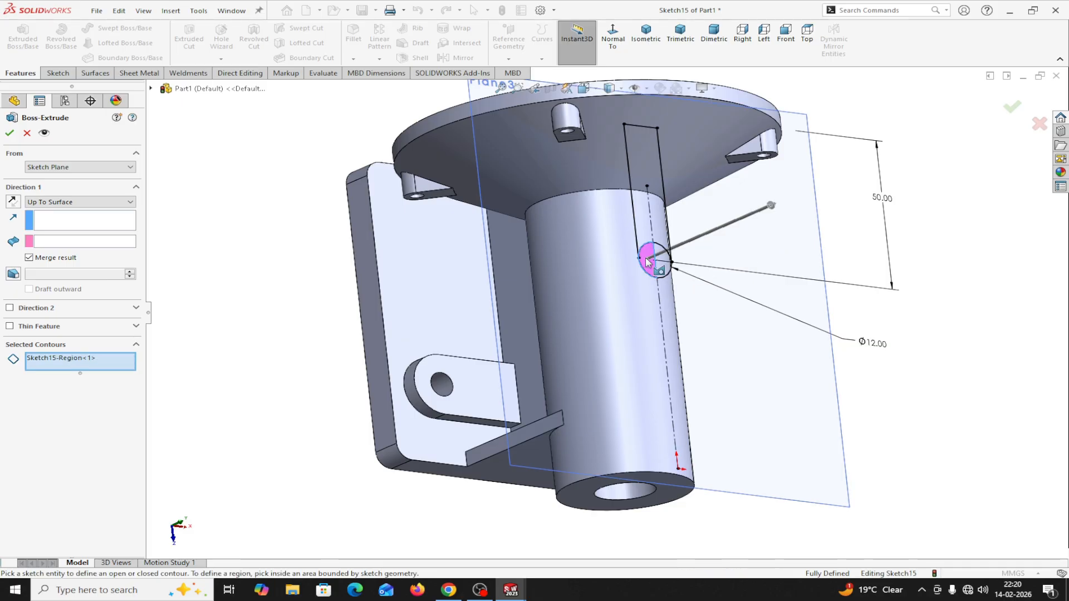
click(656, 262)
click(646, 229)
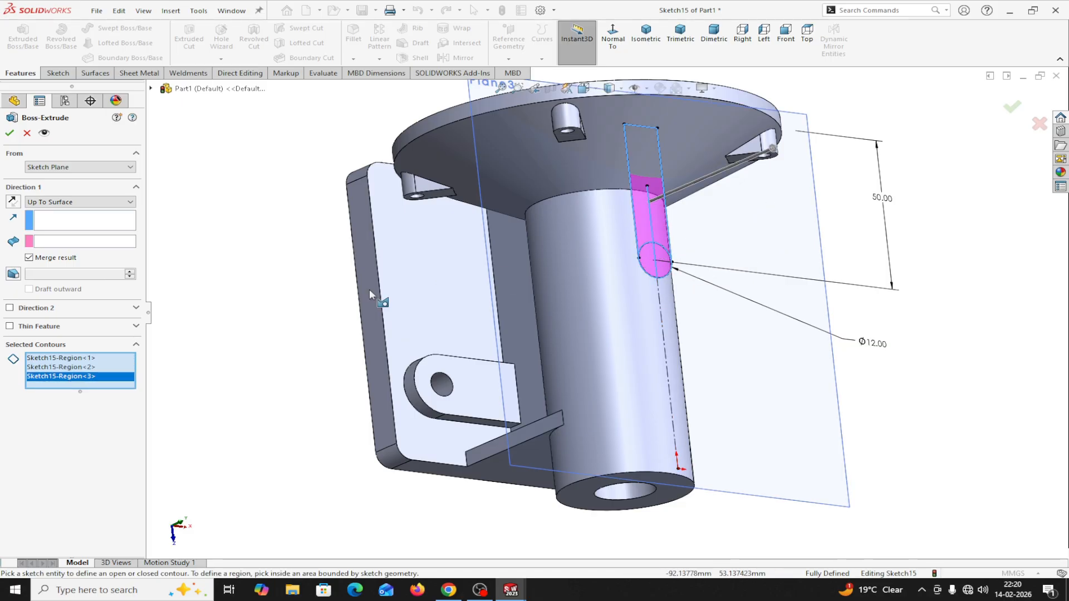
click(45, 243)
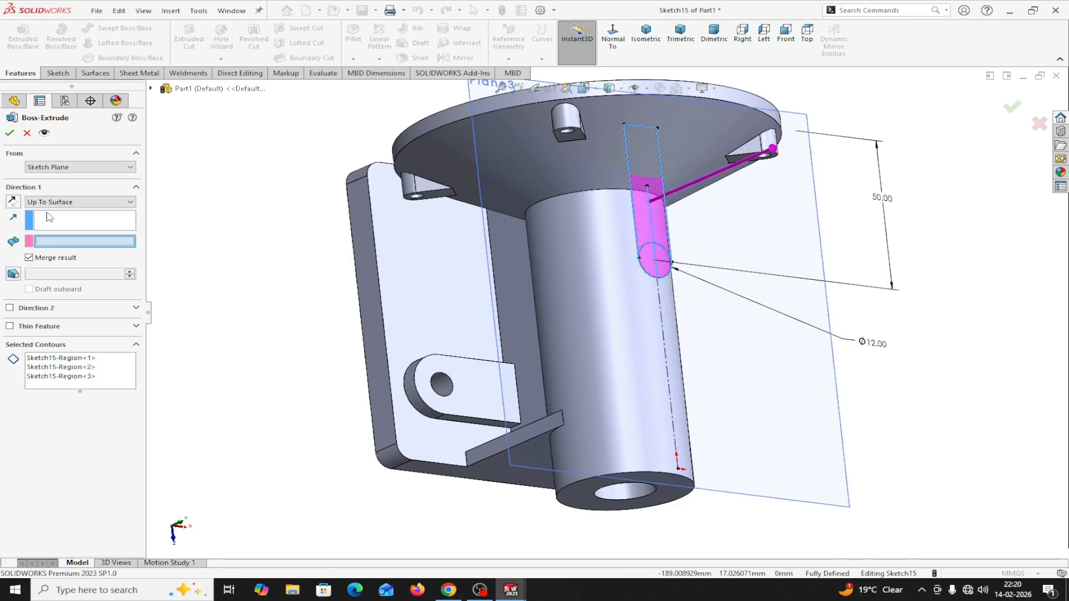
click(612, 245)
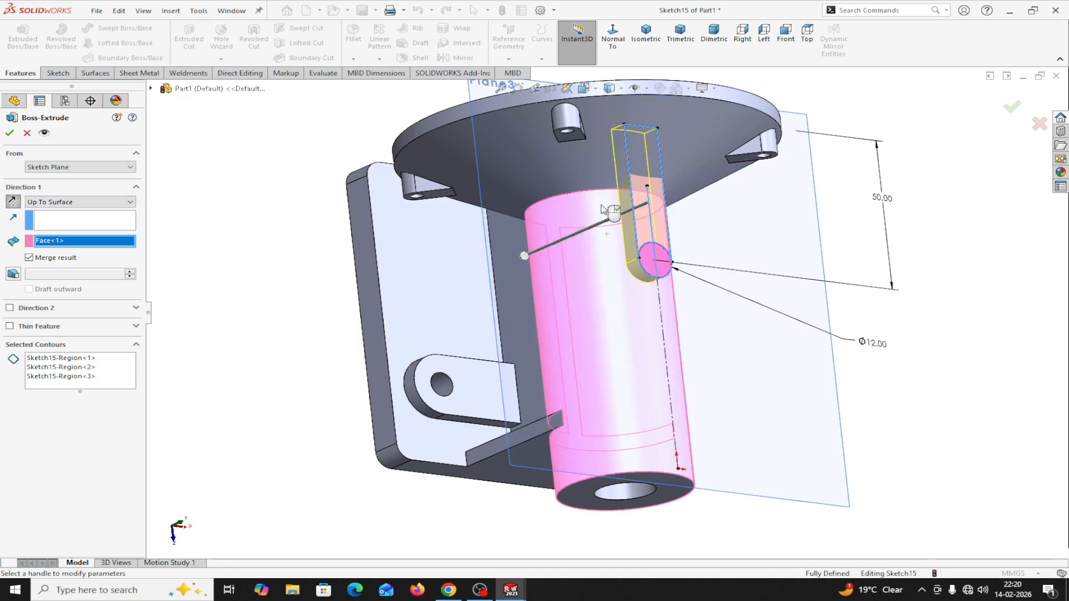
click(10, 134)
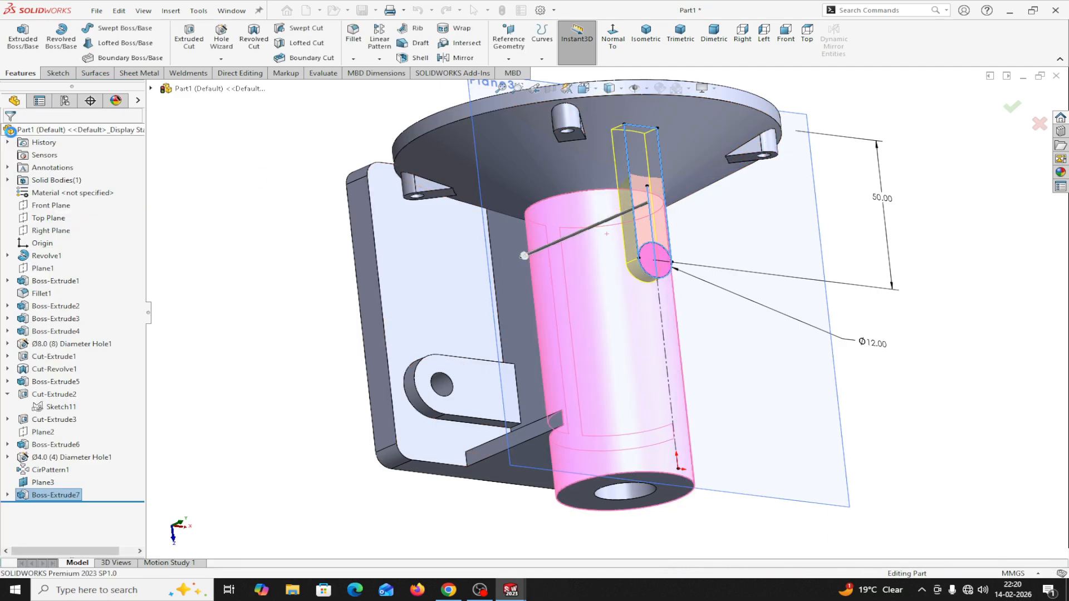
mouse_move(854, 316)
middle_down()
mouse_move(854, 303)
mouse_move(835, 324)
mouse_move(855, 329)
middle_up()
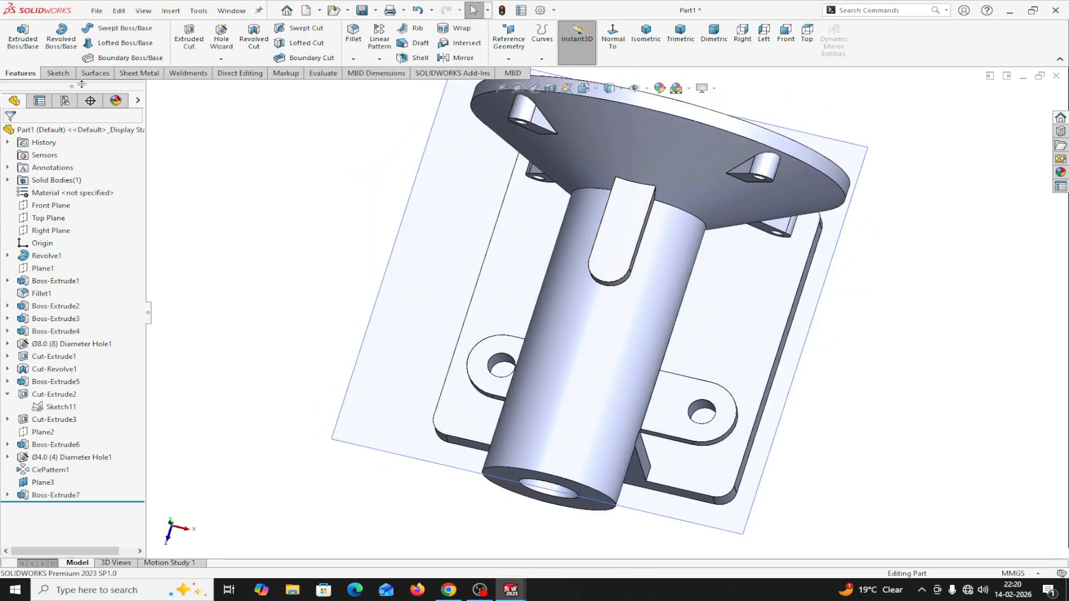
Step: Add a Ø4.0 drill-size hole, Up To Next, on the rib's flat face, centred on its rounded end
click(227, 59)
click(239, 72)
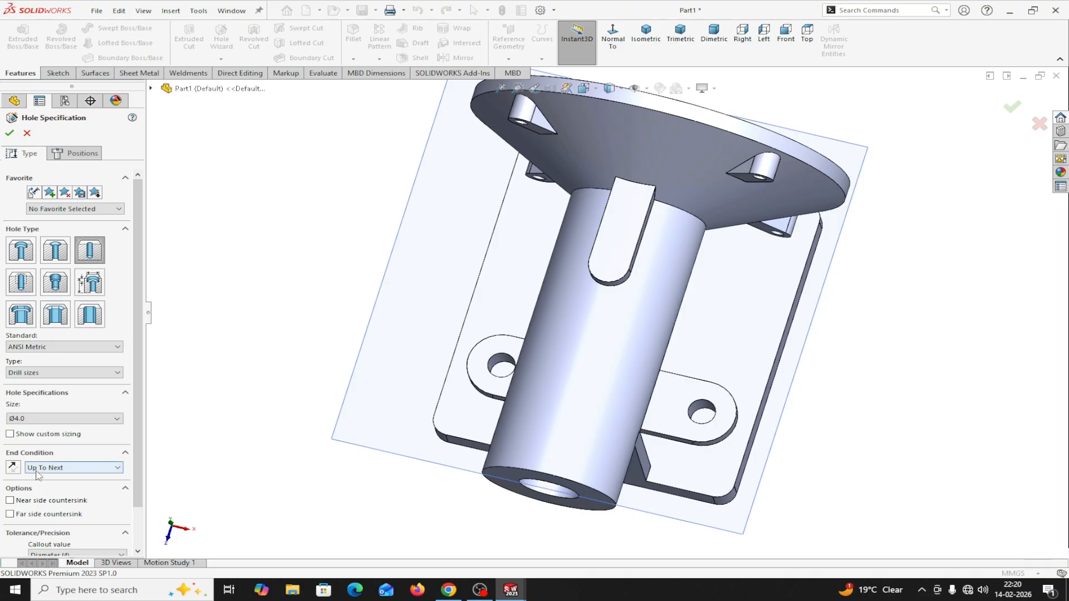
click(82, 155)
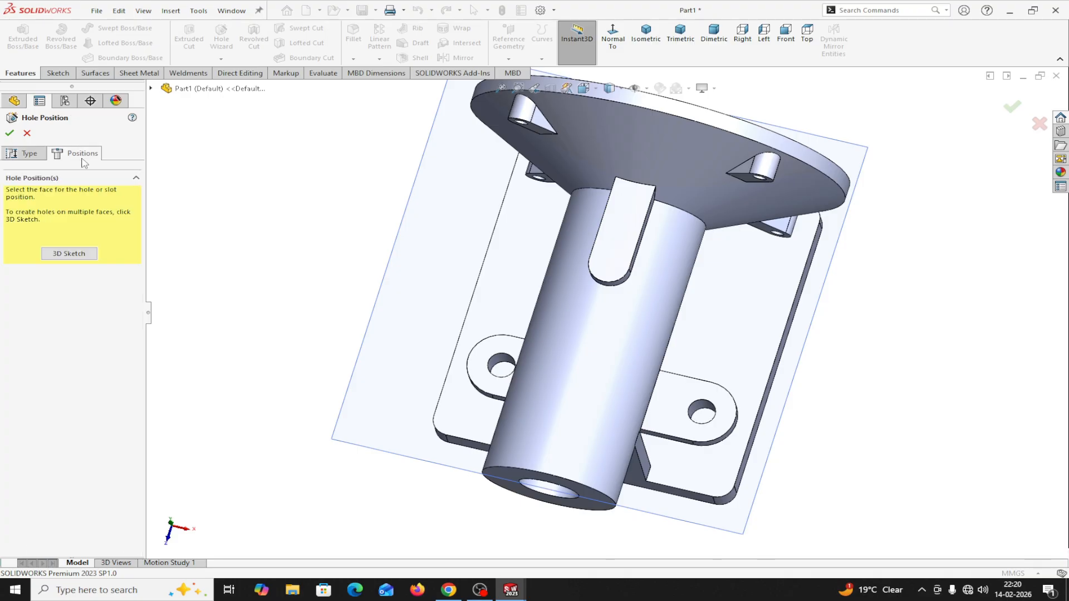
click(622, 257)
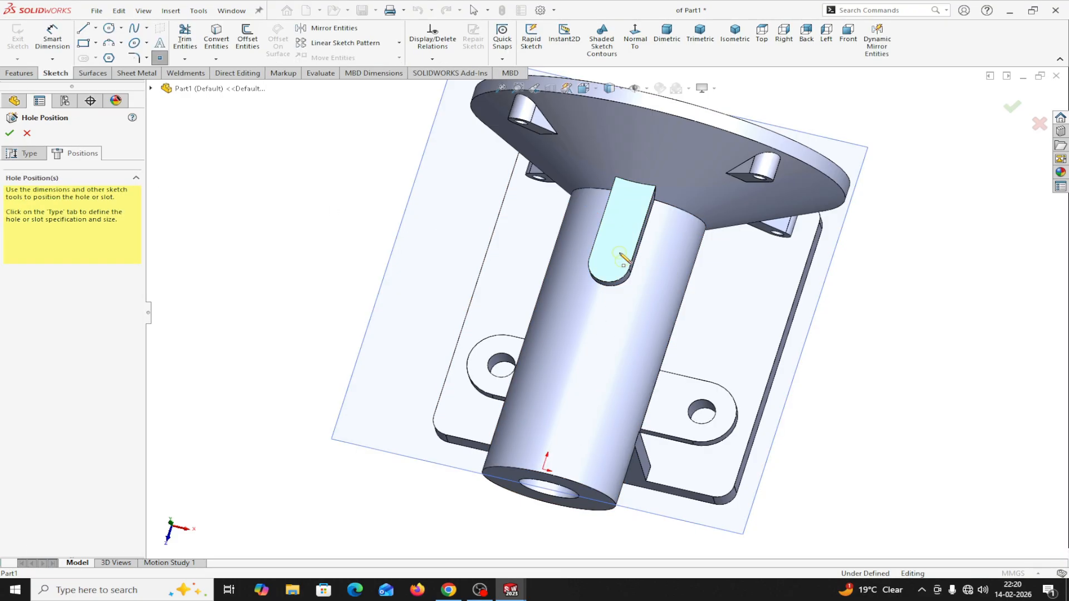
click(636, 42)
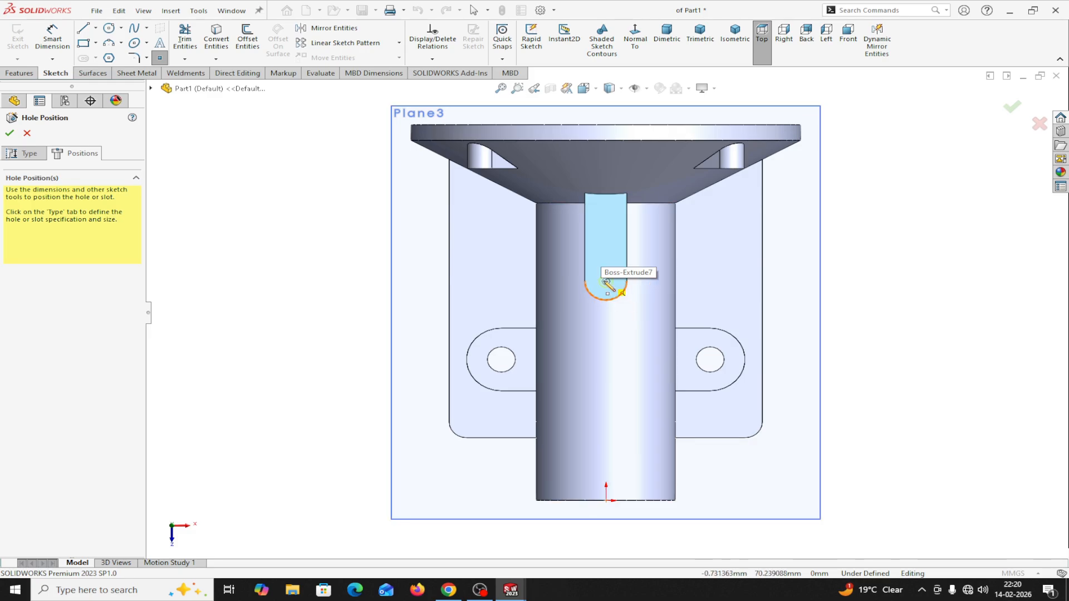
click(606, 282)
click(9, 133)
middle_drag(226, 329, 284, 308)
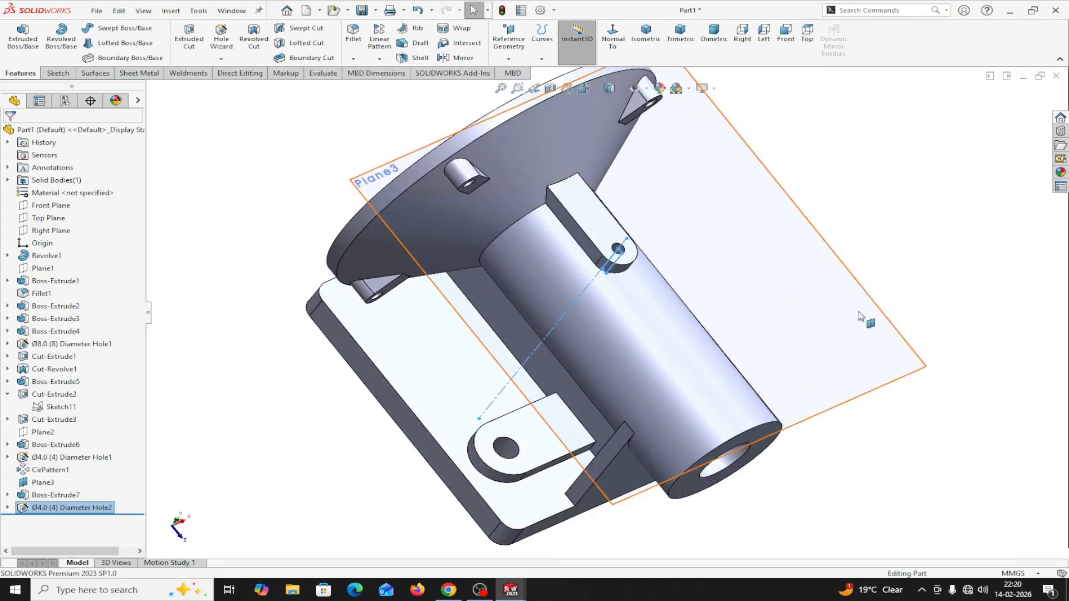
Step: Hide the offset plane used for the rib sketch
click(878, 358)
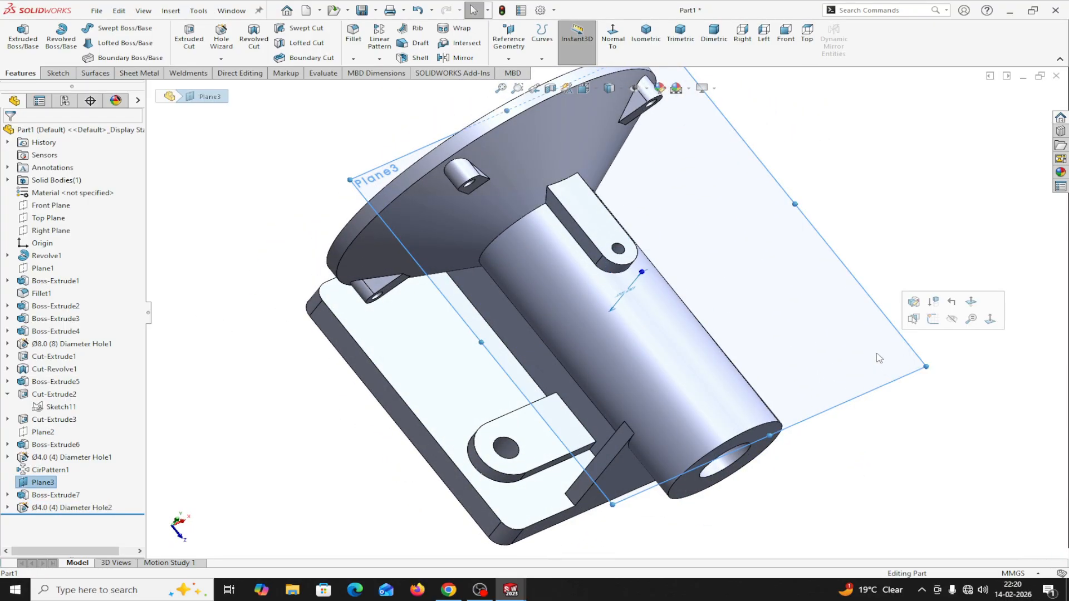
click(949, 319)
middle_drag(861, 423, 909, 277)
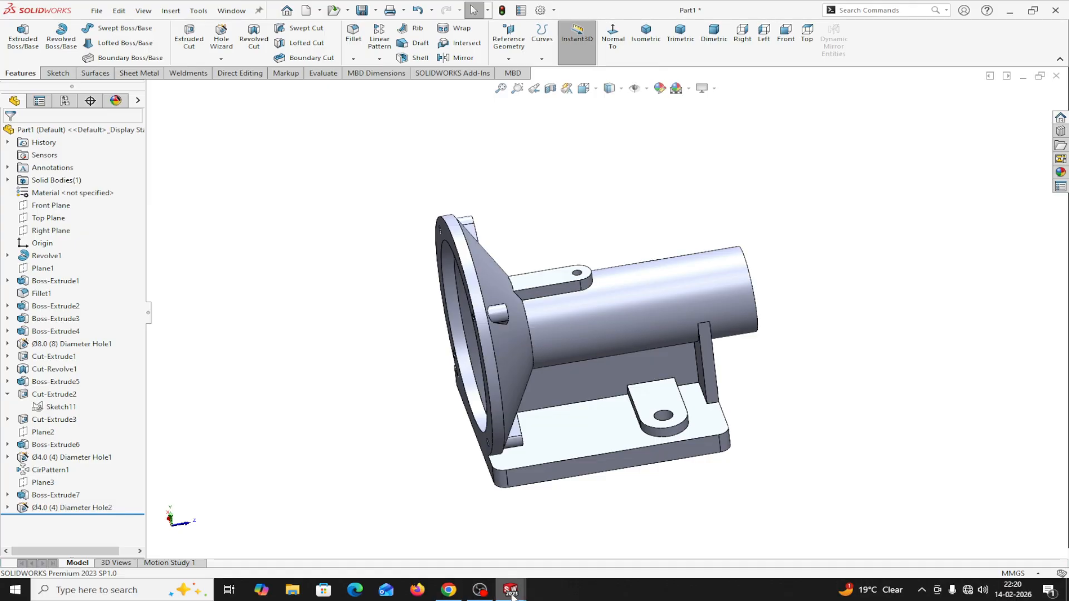
Step: Check the reference drawing's top view and place another Ø4.0 Up To Next hole on the tube's cylindrical face, about 17 mm from its free end
mouse_move(511, 595)
click(462, 538)
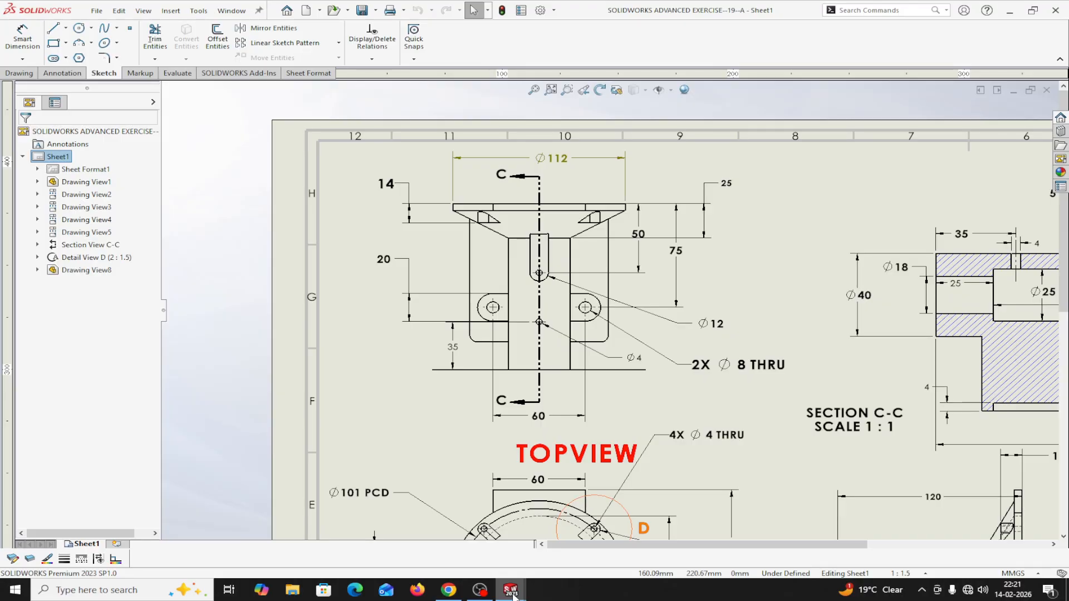
mouse_move(511, 590)
click(555, 560)
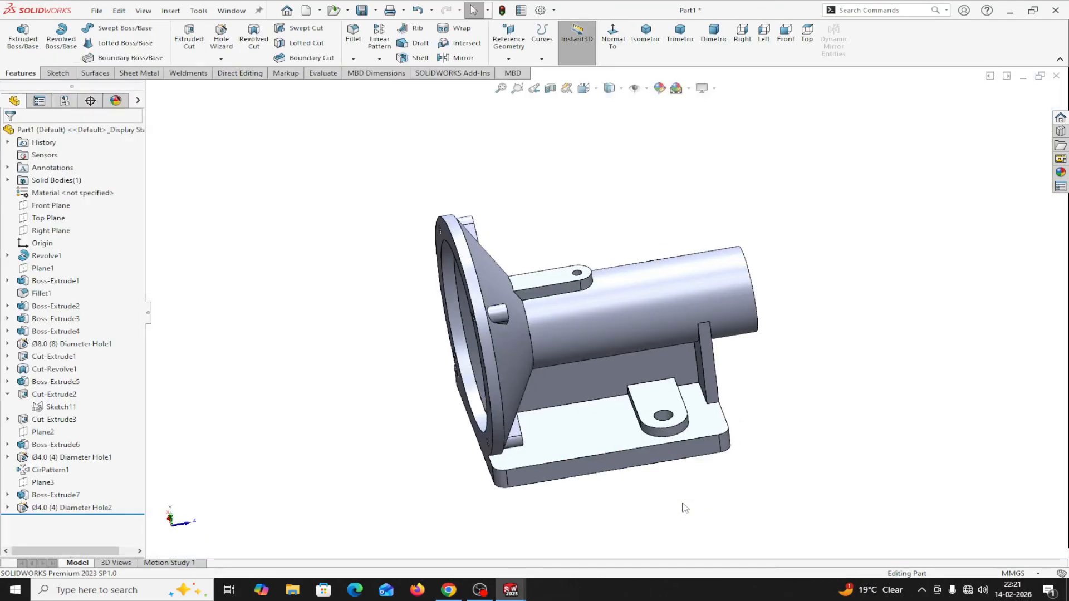
click(221, 59)
click(239, 73)
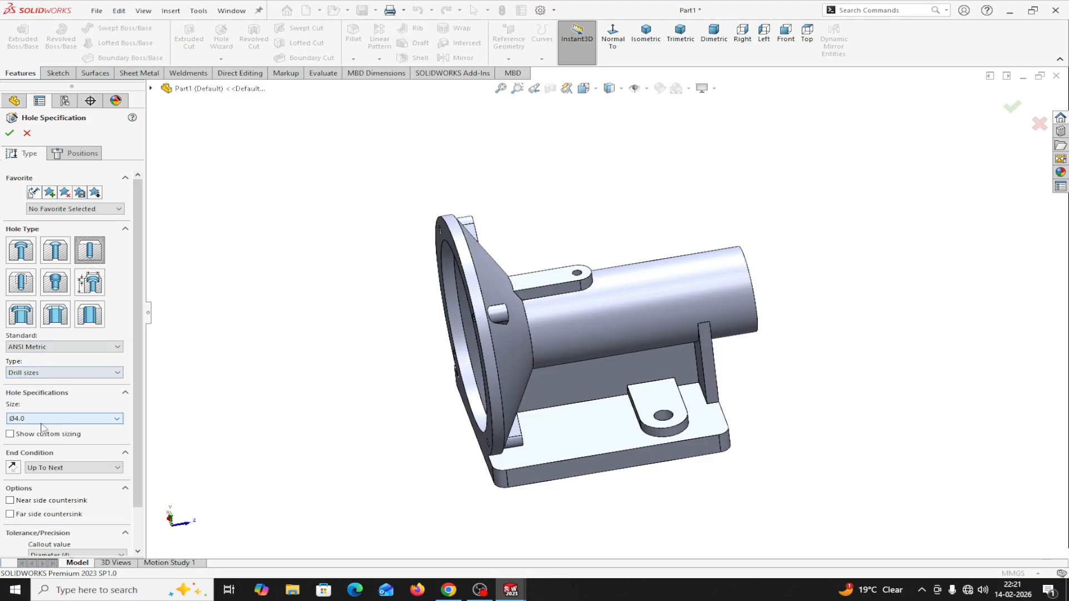
click(83, 156)
middle_drag(861, 291, 716, 480)
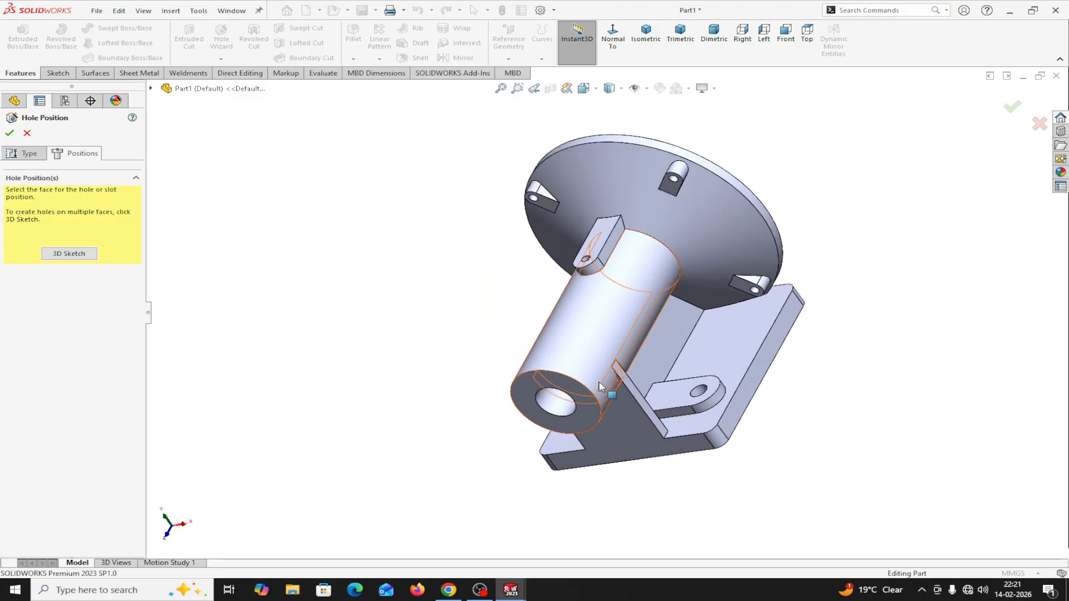
click(569, 352)
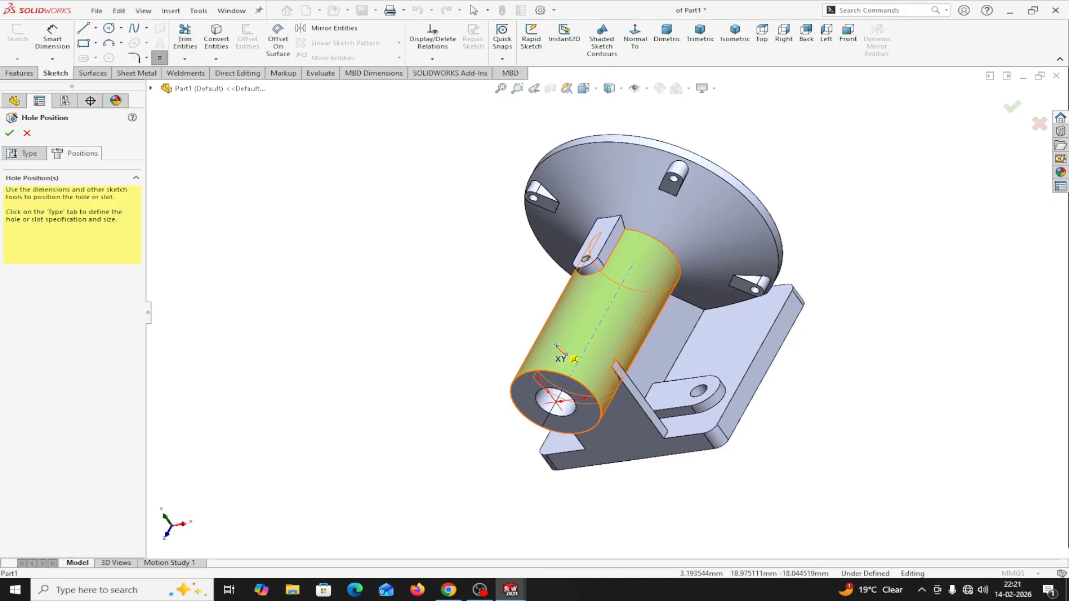
click(556, 346)
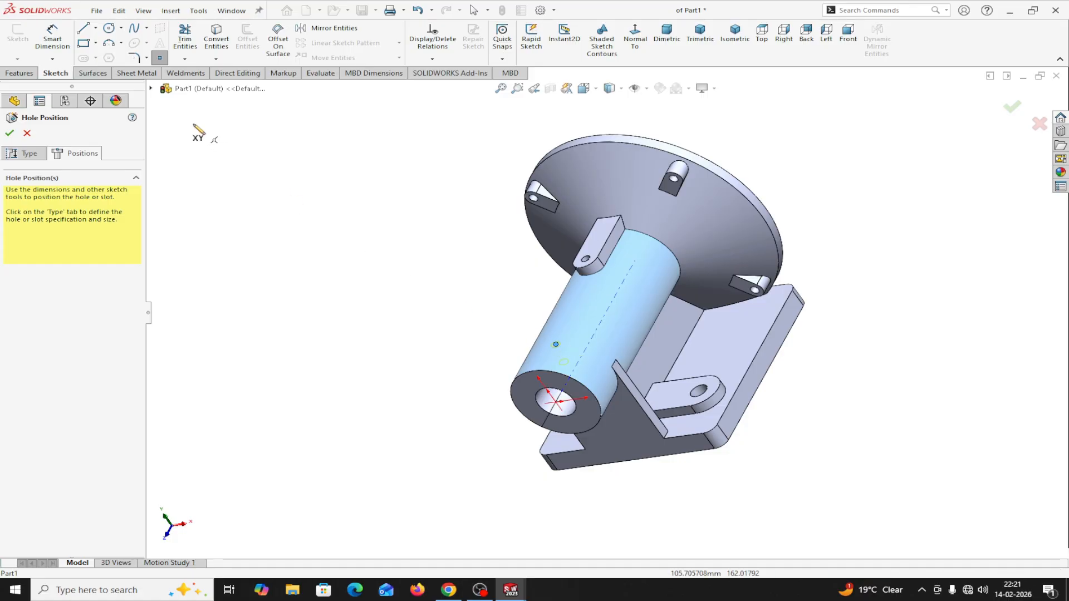
click(151, 91)
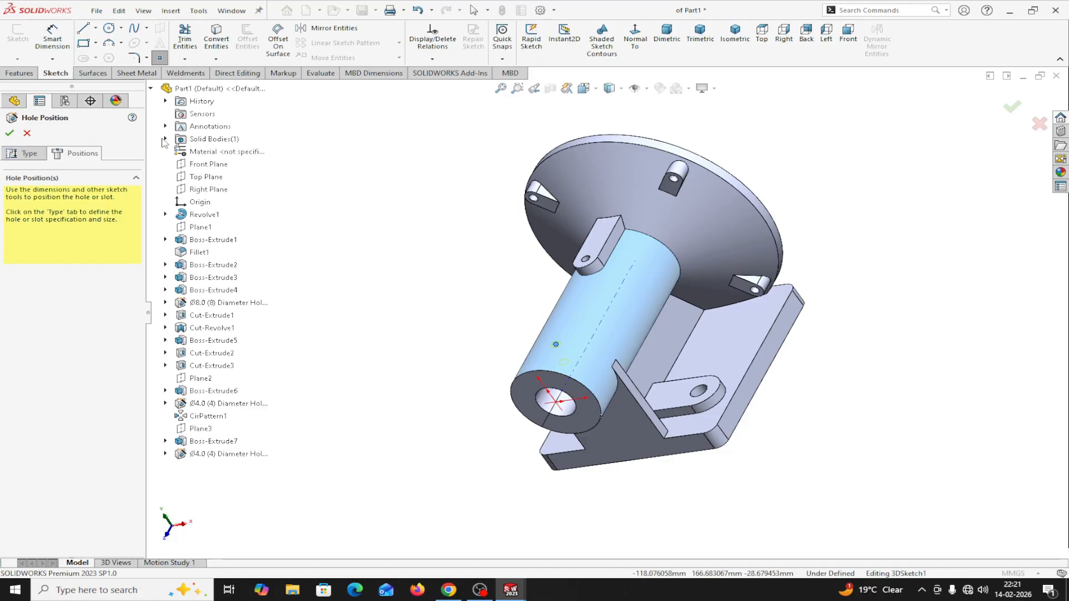
click(206, 189)
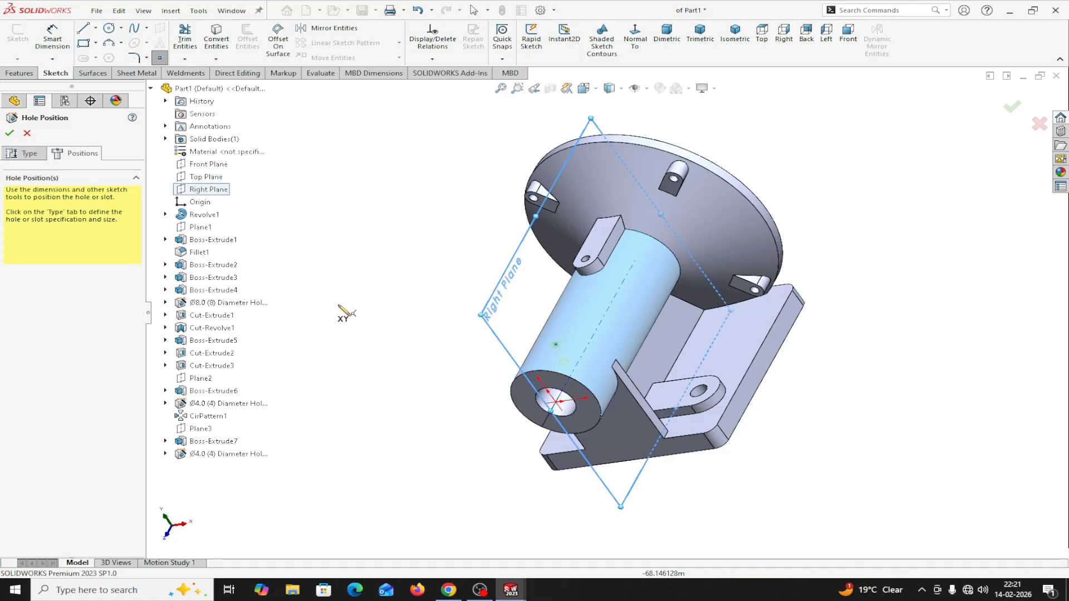
right_click(367, 281)
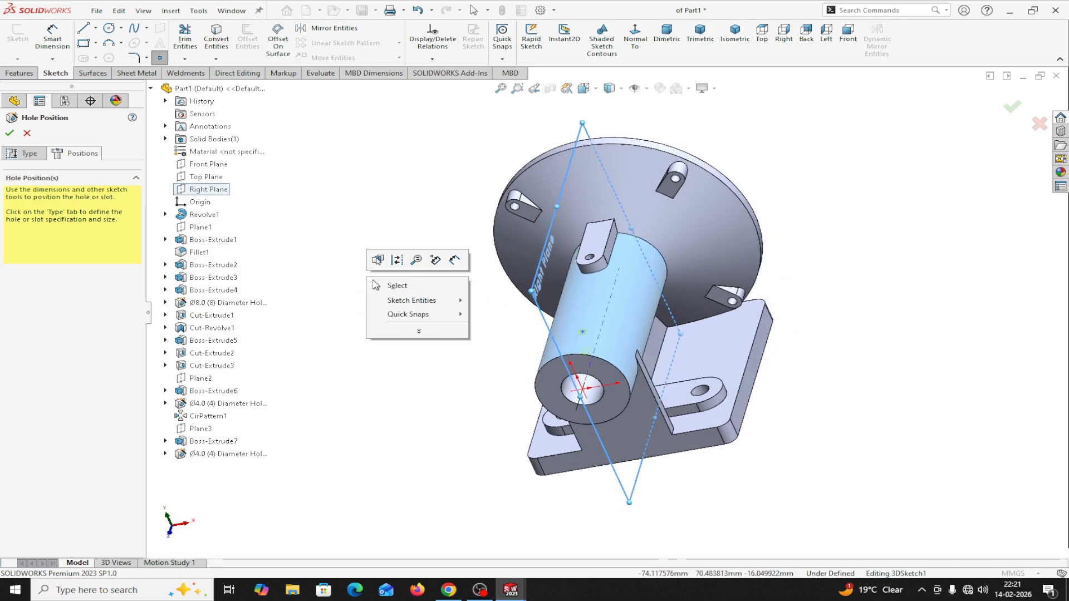
click(384, 286)
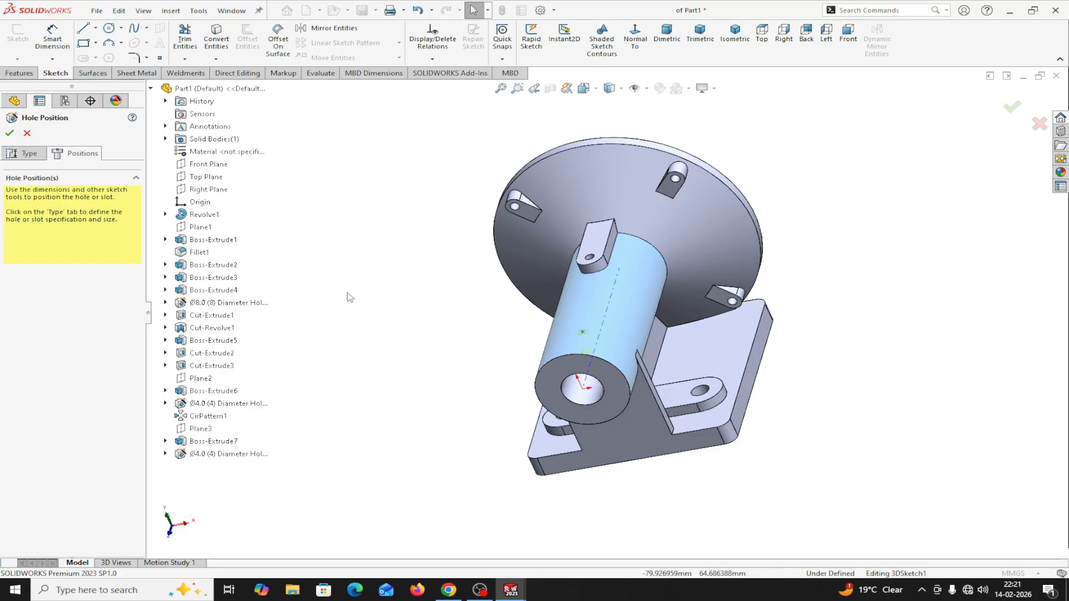
click(203, 190)
middle_drag(387, 311, 411, 286)
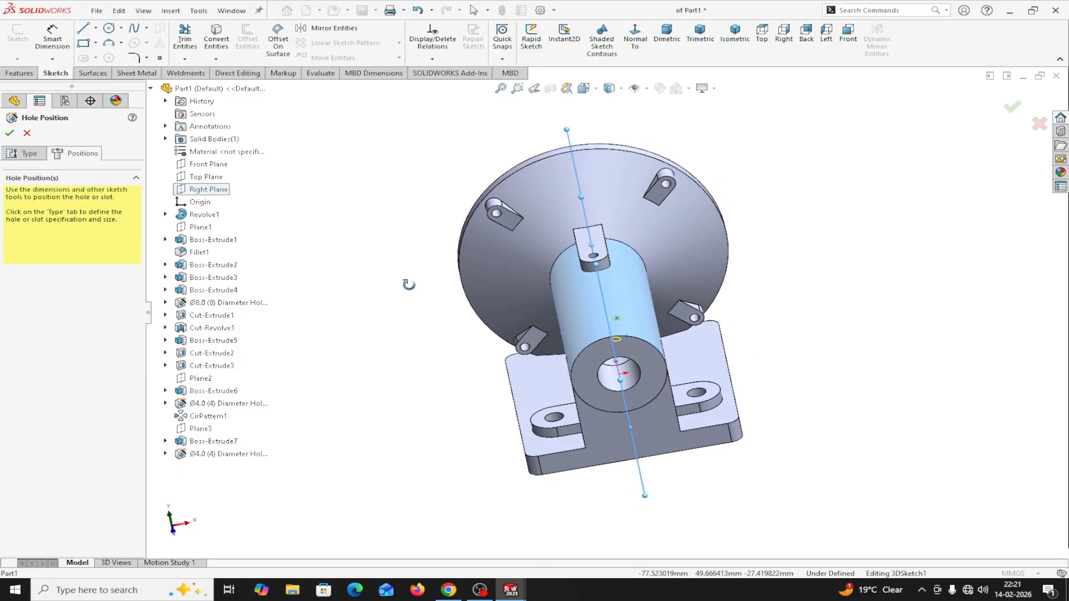
click(617, 321)
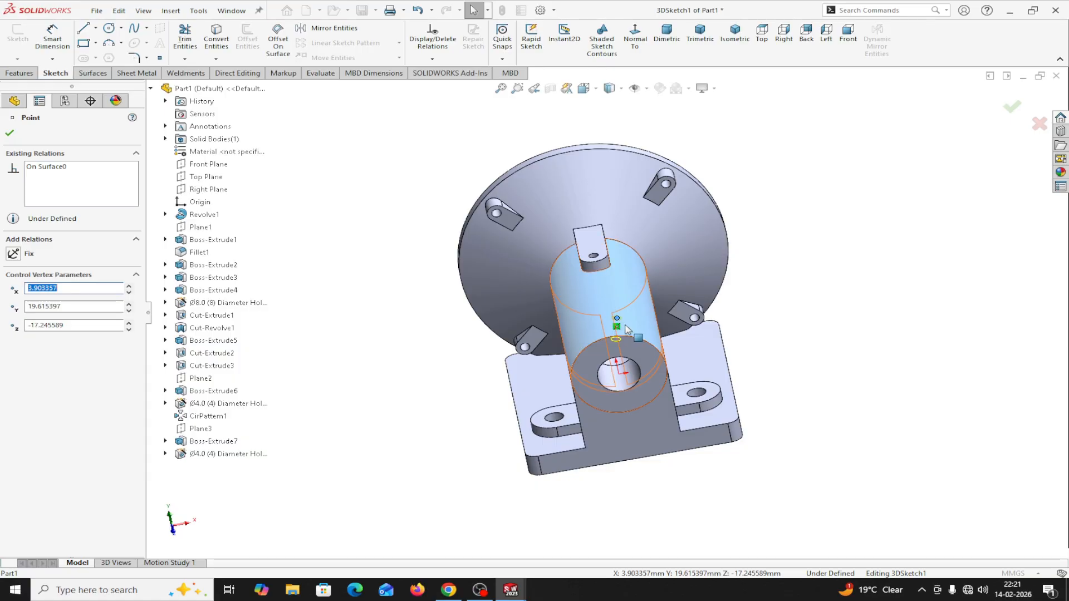
click(207, 190)
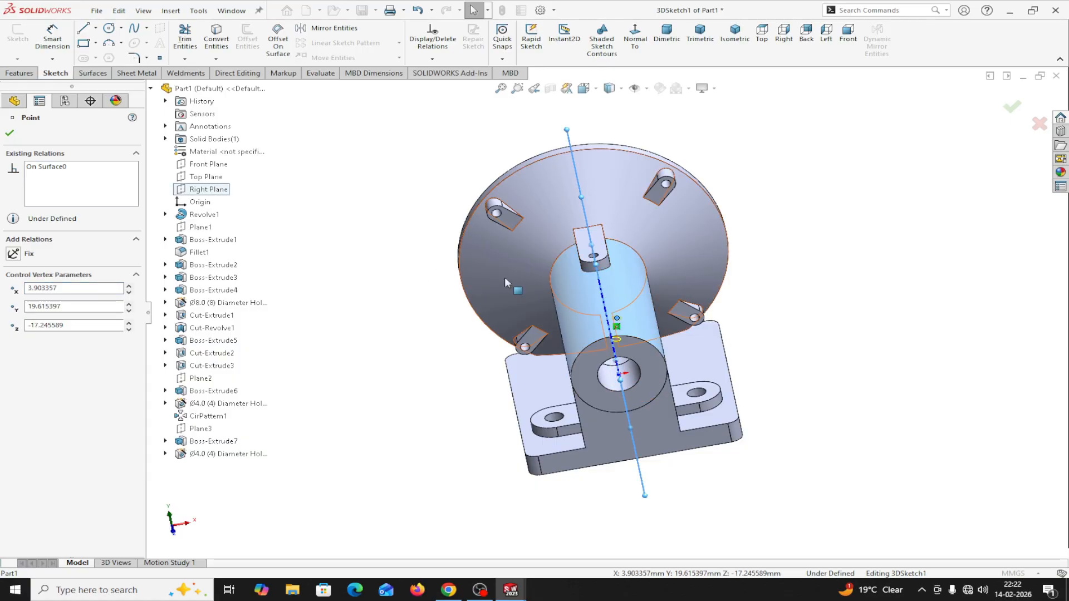
middle_drag(823, 322, 548, 299)
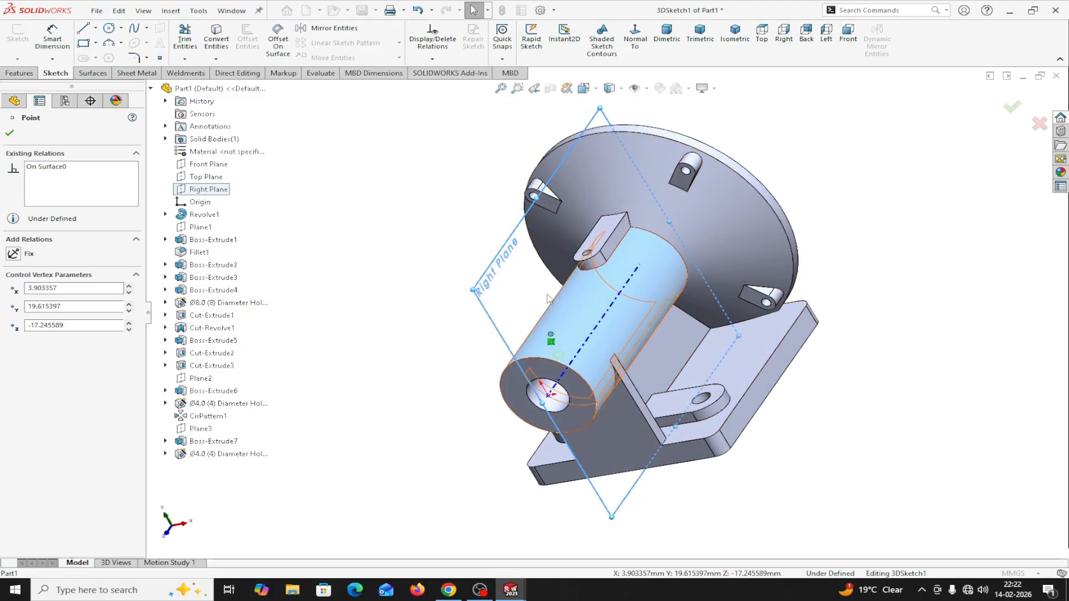
click(499, 291)
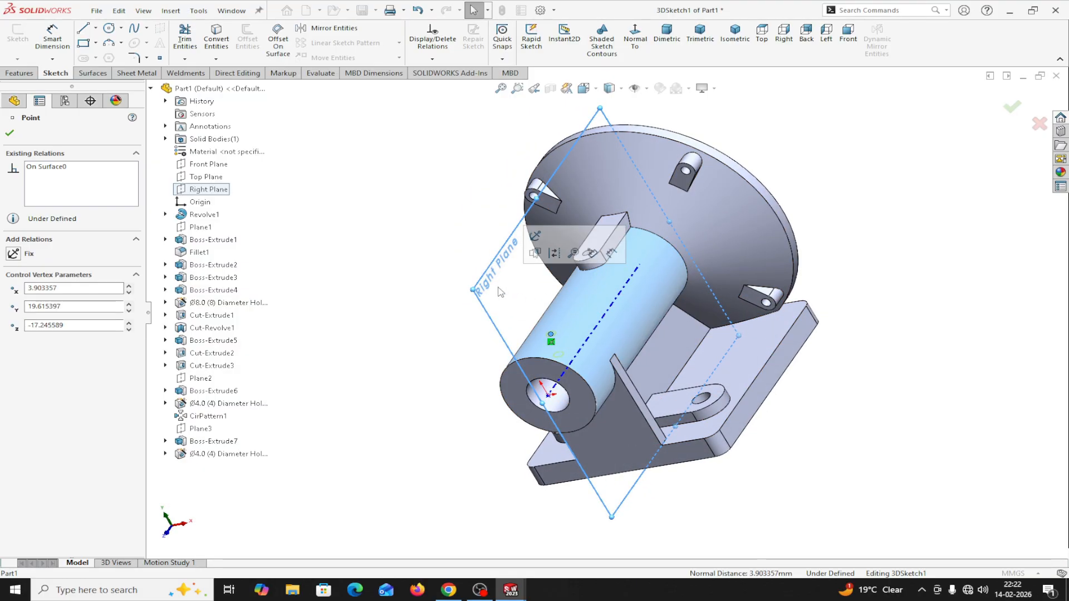
middle_drag(1059, 477, 1063, 510)
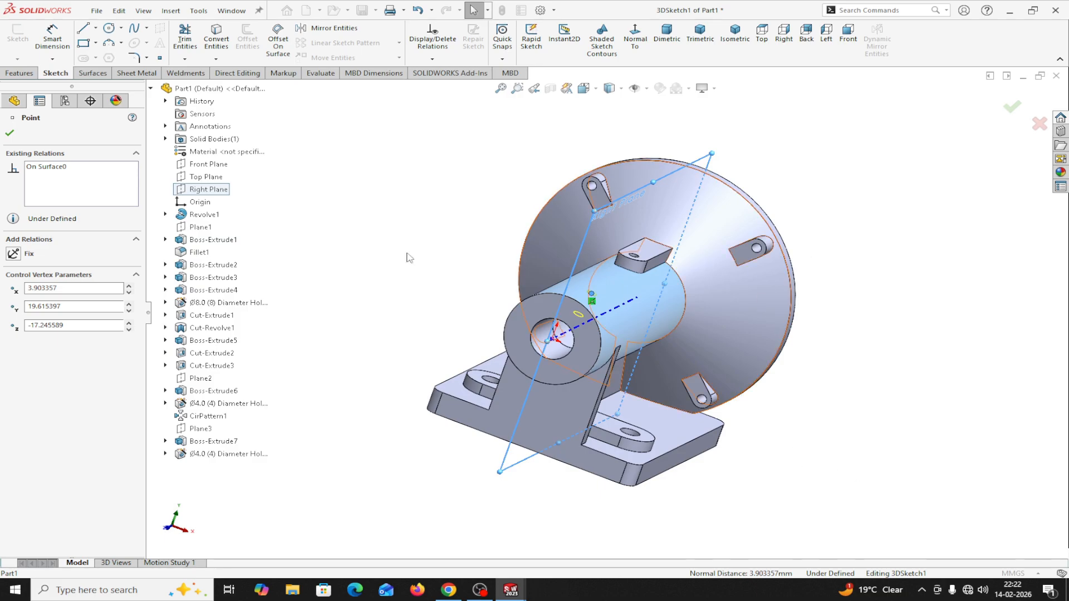
ctrl+click(597, 220)
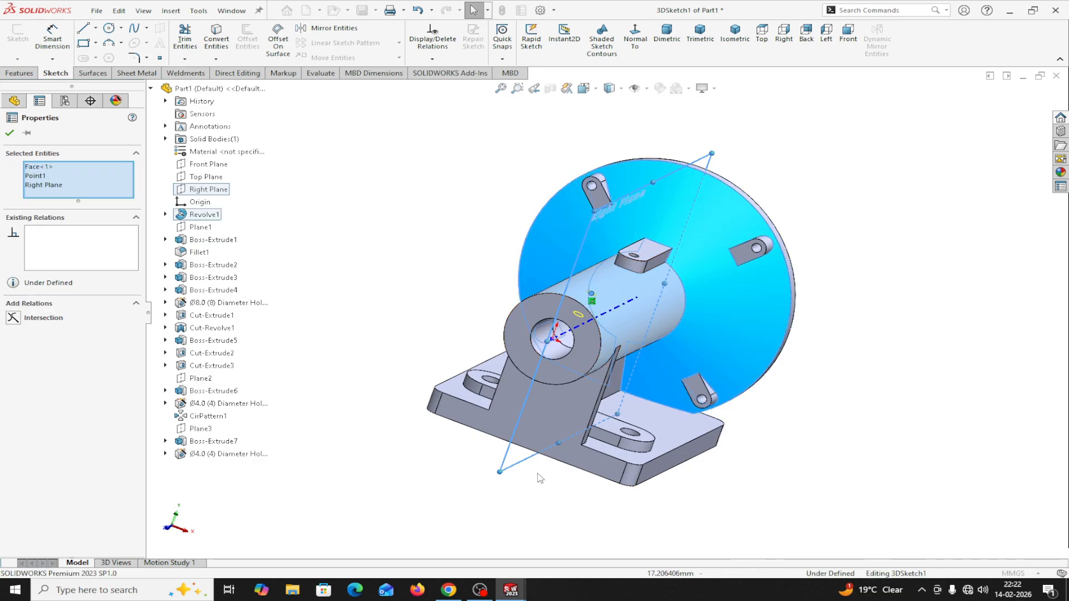
click(12, 134)
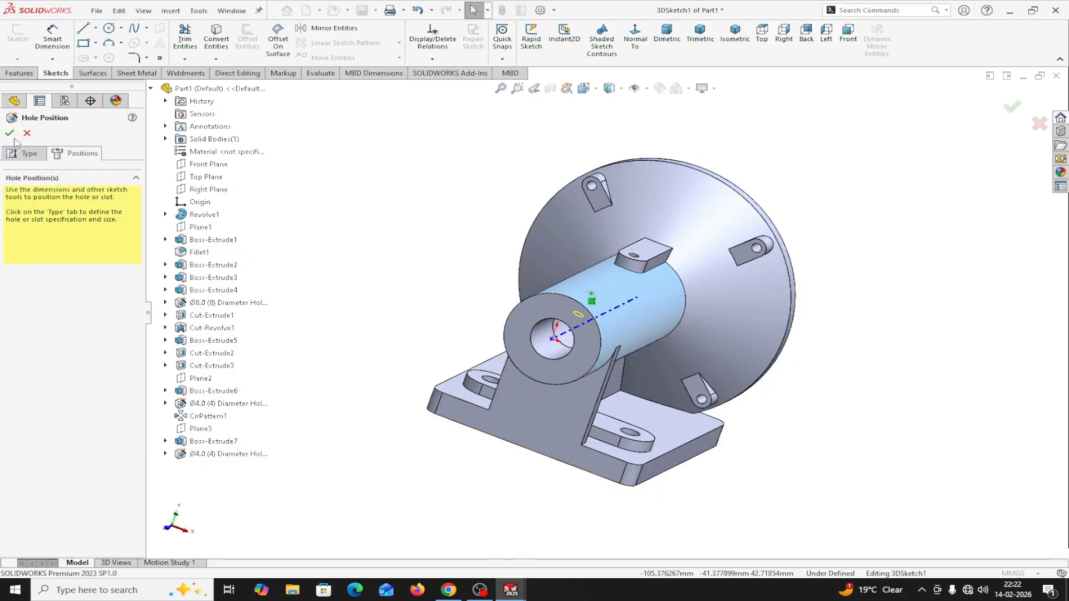
click(26, 133)
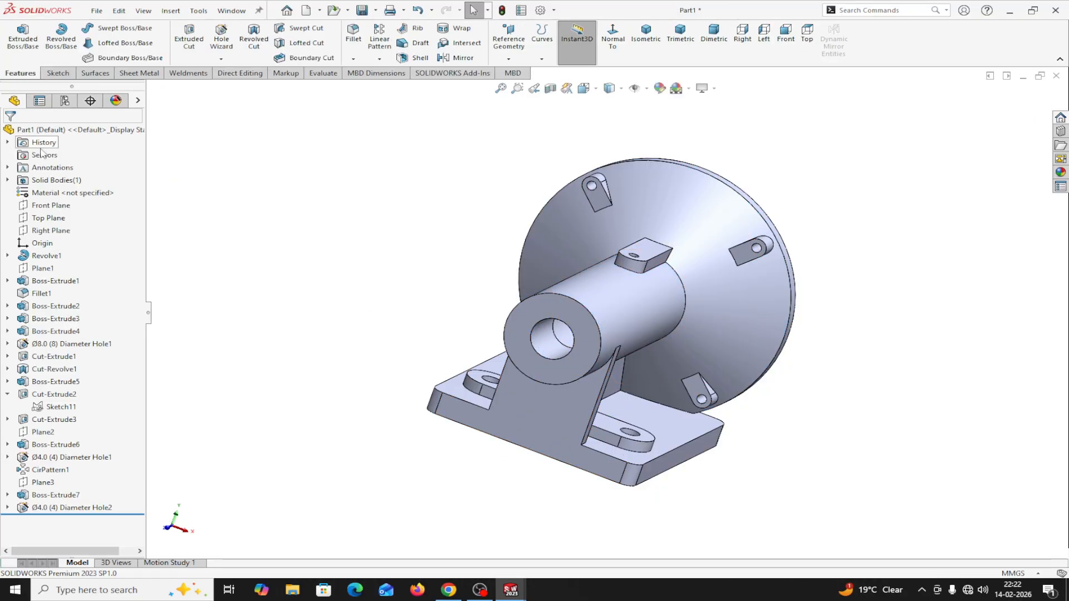
Step: Delete the Ø4.0 hole feature on the rib together with its dependent sketches
right_click(51, 508)
click(68, 425)
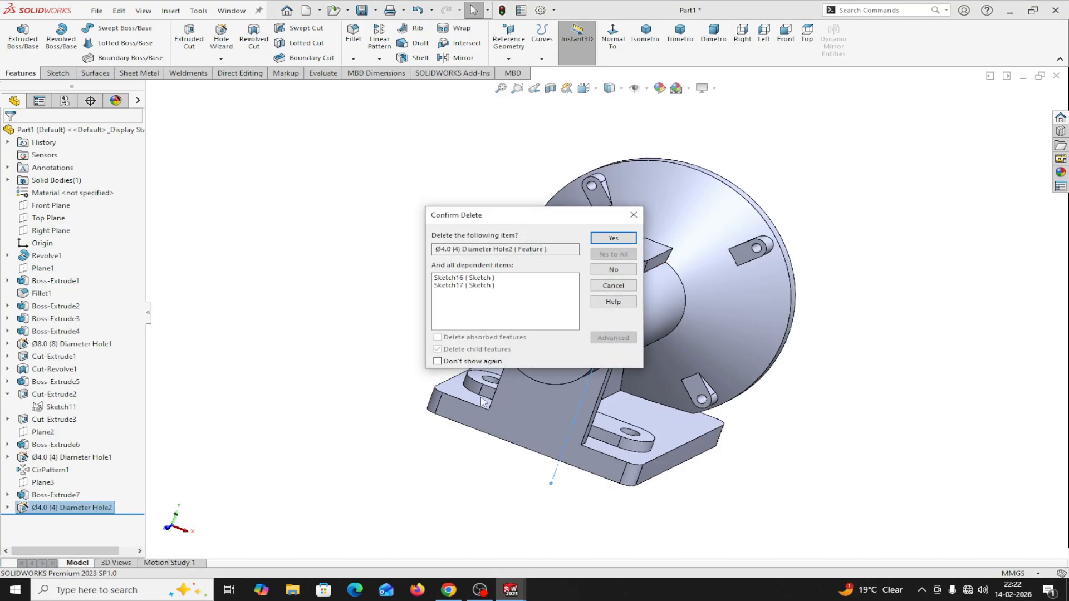
click(614, 238)
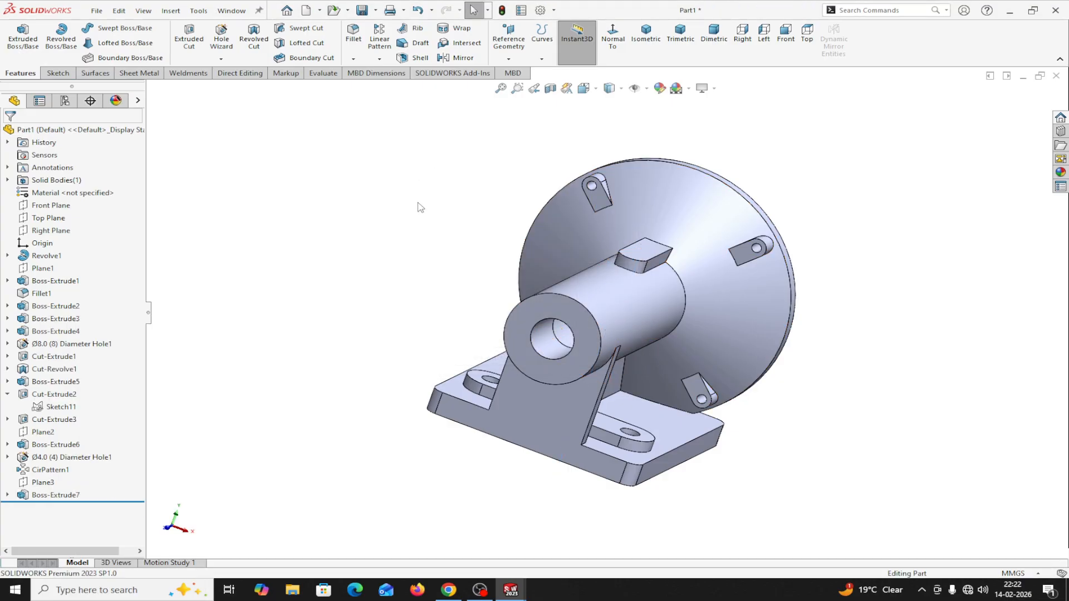
Step: Start a Ø4.0 drill-size hole, Up To Next, and place its point on the tube's cylindrical face about 20 mm from the free end
click(221, 39)
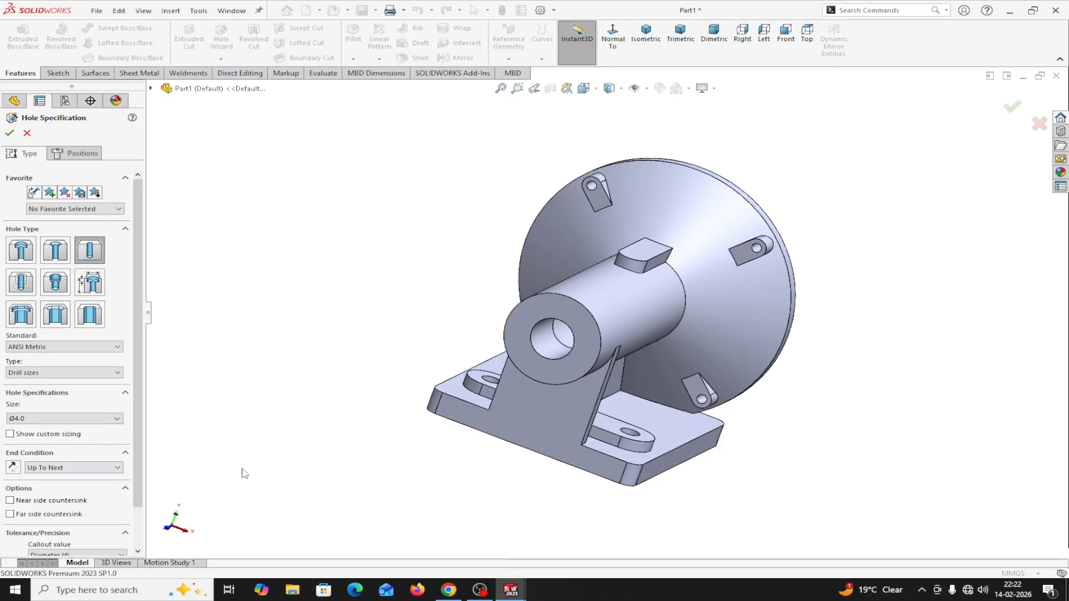
click(75, 153)
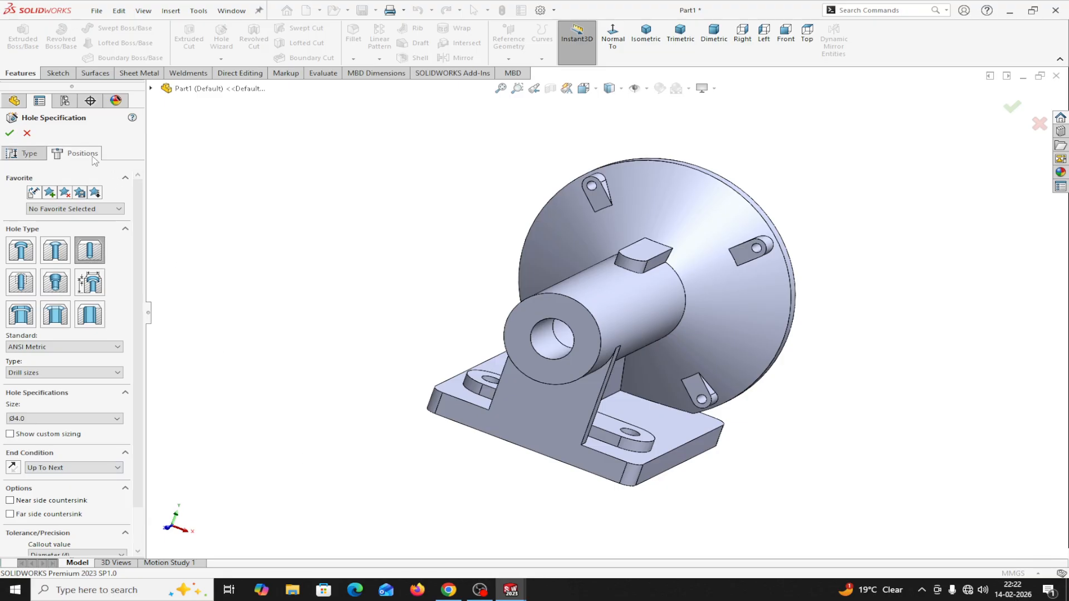
click(608, 309)
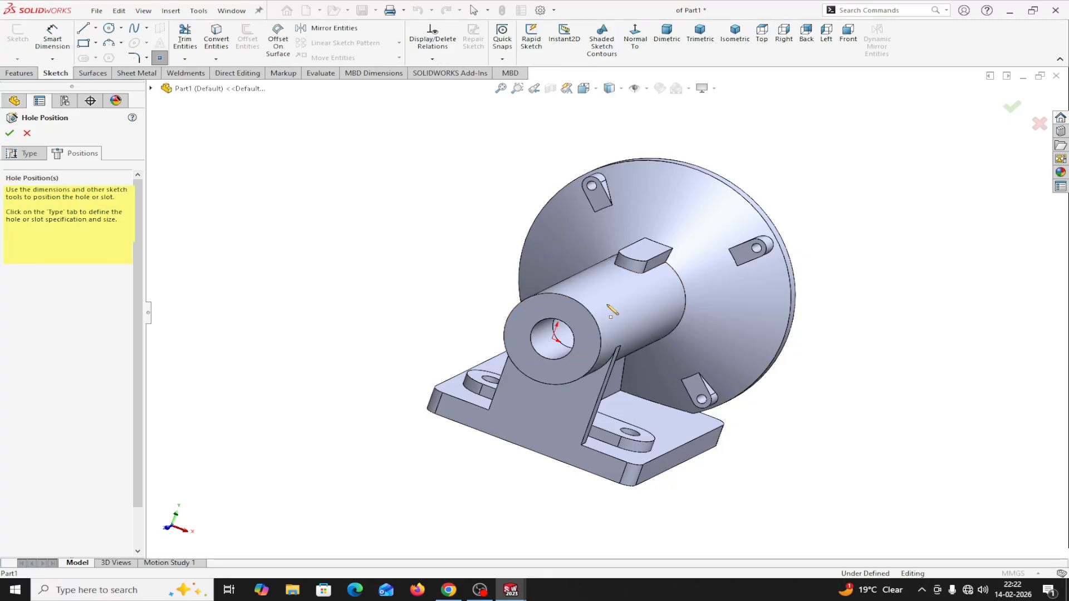
mouse_move(721, 356)
middle_down()
mouse_move(874, 401)
mouse_move(858, 390)
mouse_move(824, 398)
mouse_move(850, 376)
middle_up()
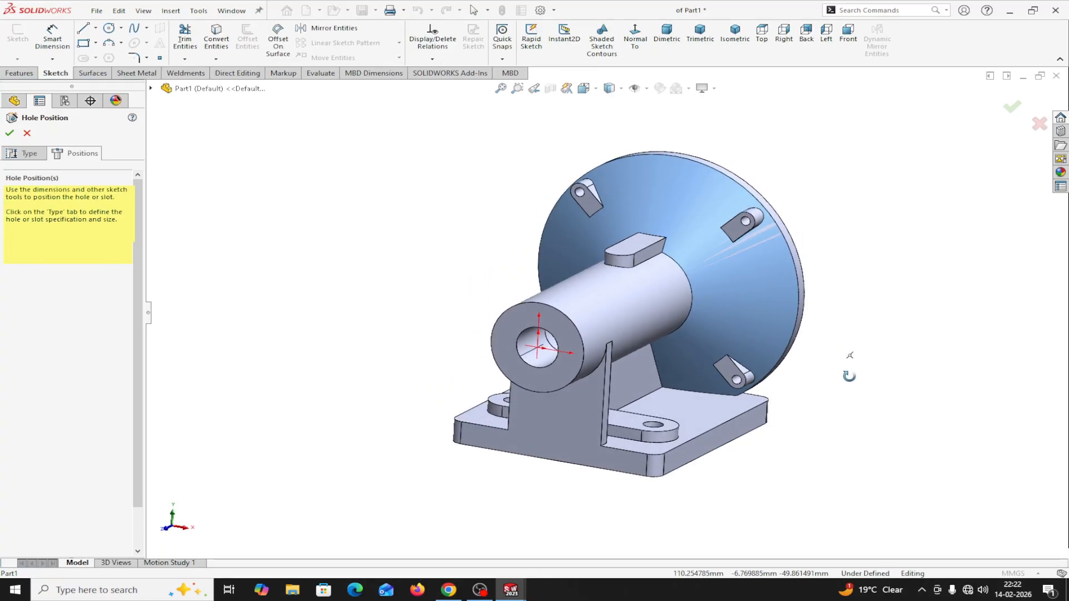
click(581, 299)
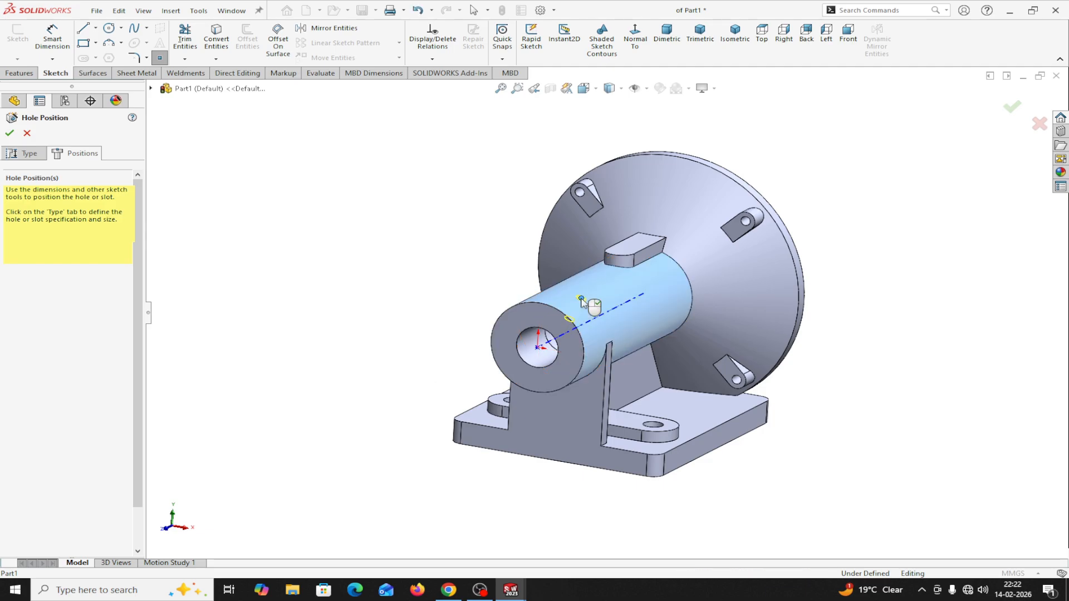
right_click(411, 295)
click(434, 297)
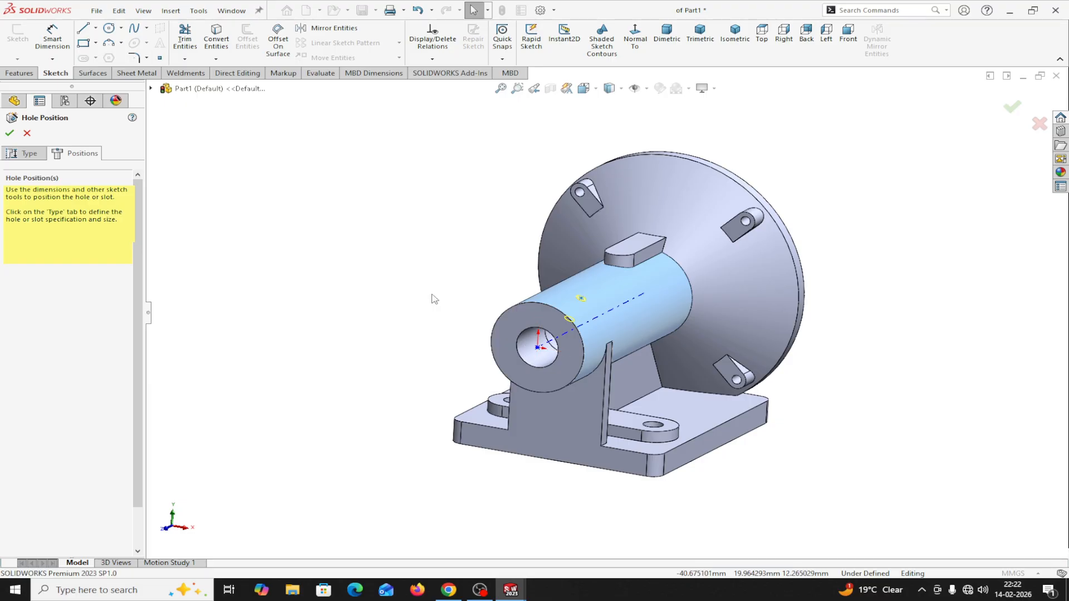
Step: Constrain the hole's centre point to the Right Plane with an On Plane relation
click(151, 88)
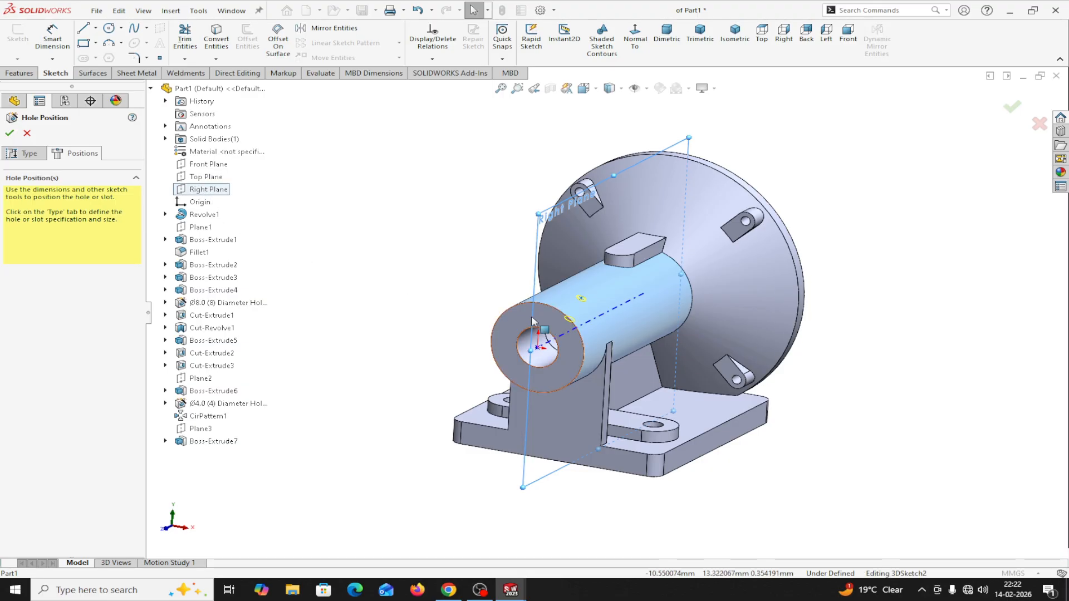
ctrl+click(581, 299)
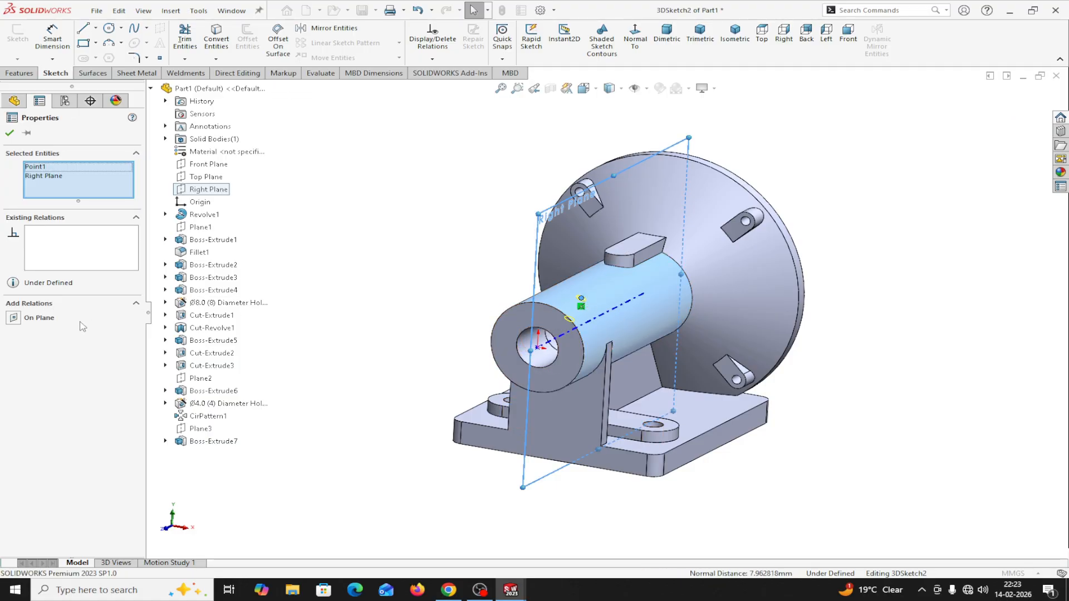
click(14, 319)
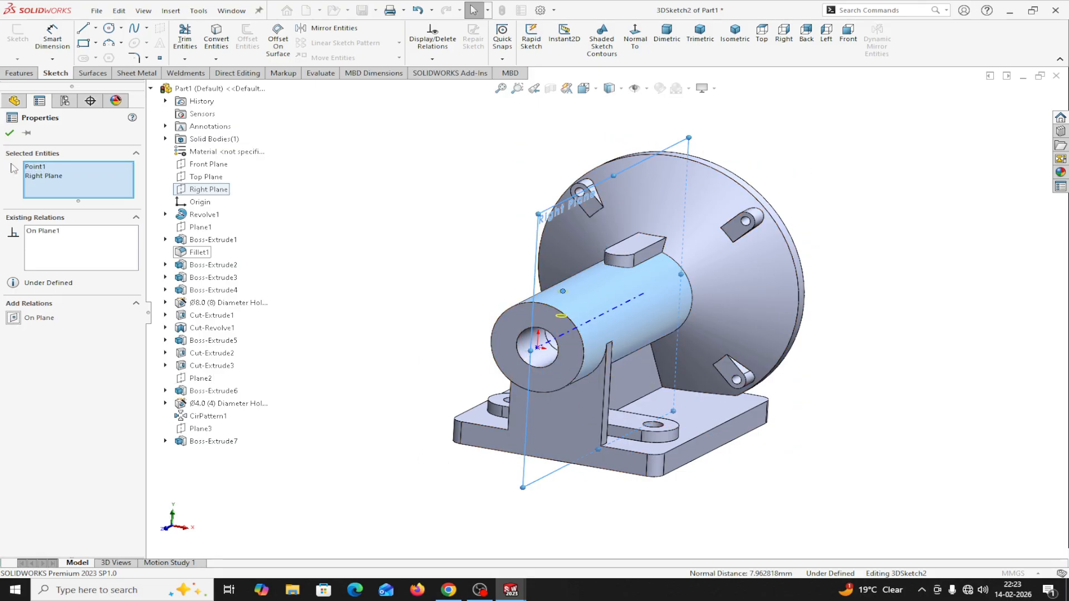
click(10, 134)
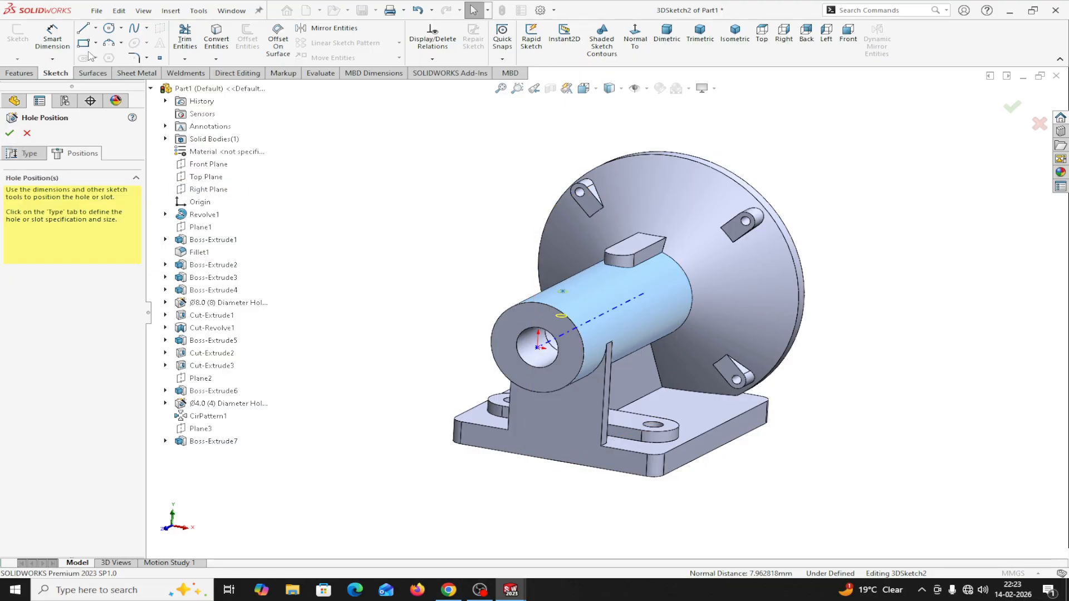
Step: Dimension the hole point 35 mm from the tube's free end face and complete the hole
click(55, 37)
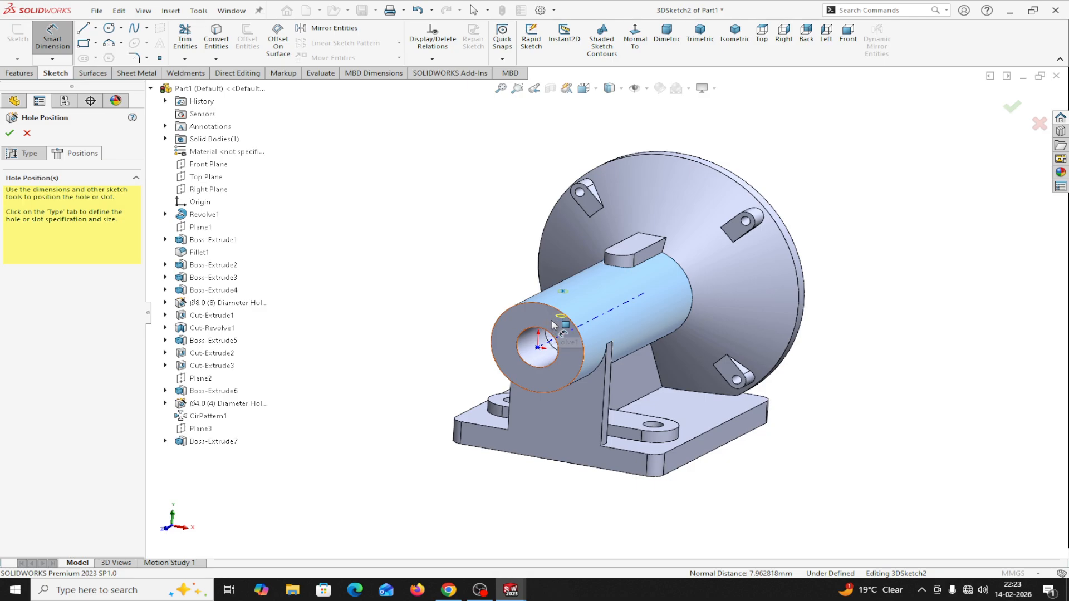
middle_drag(961, 358, 512, 336)
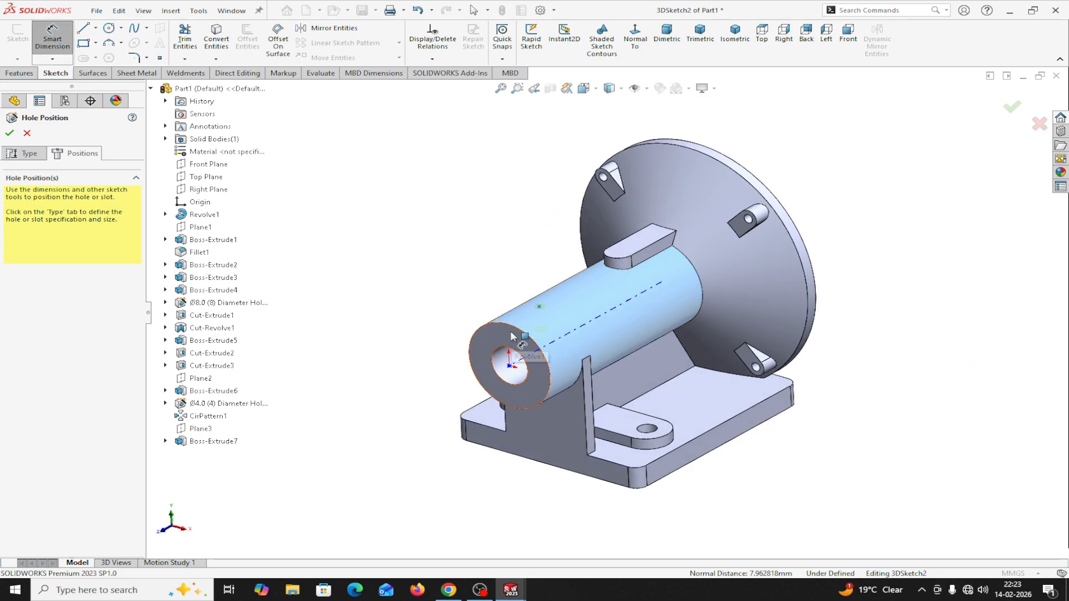
click(513, 336)
click(529, 305)
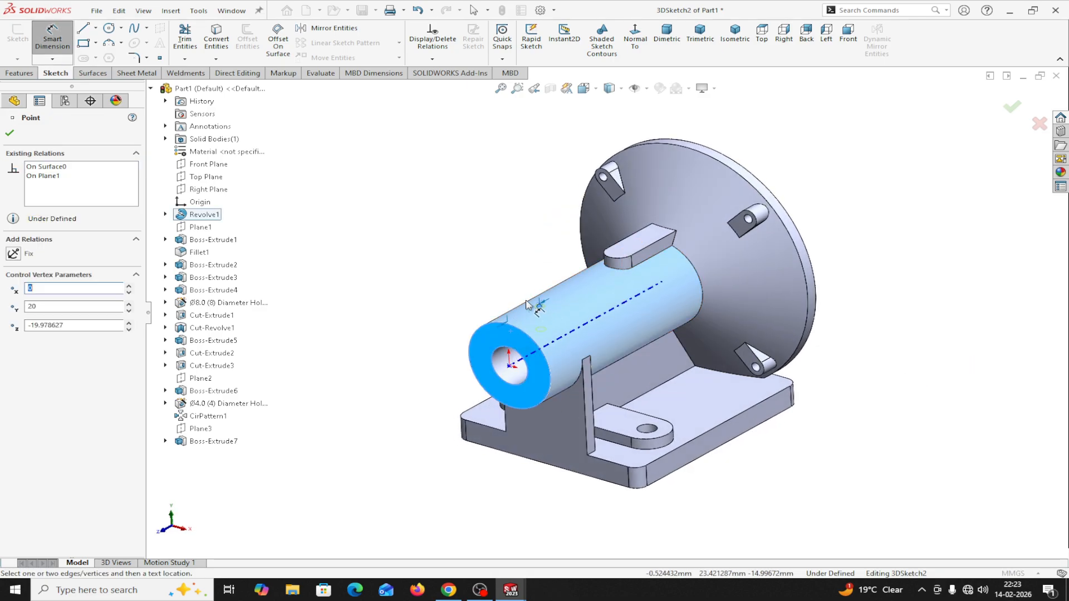
click(518, 277)
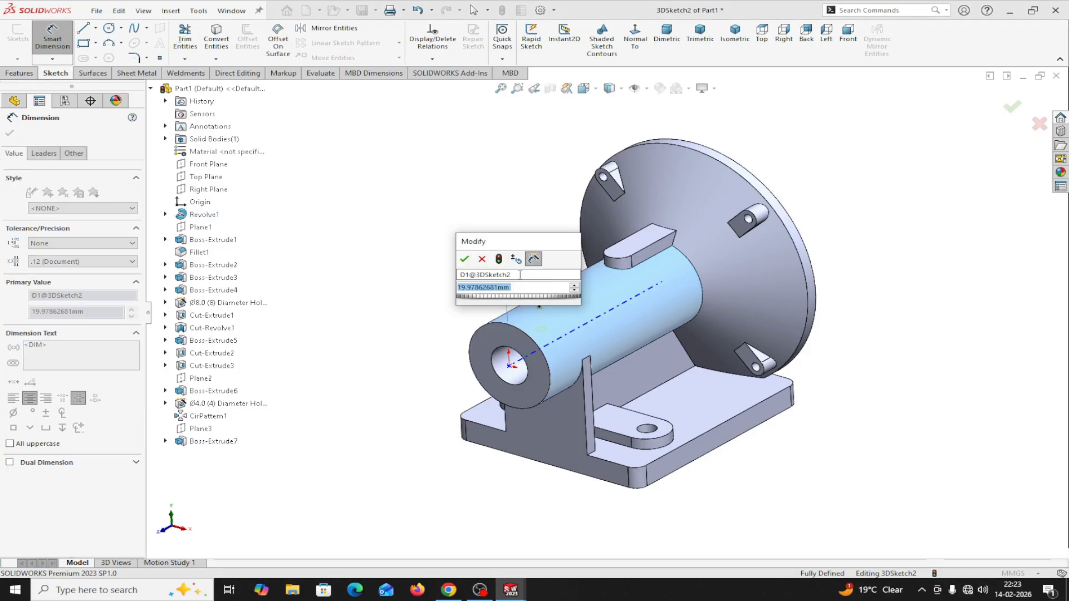
text(35)
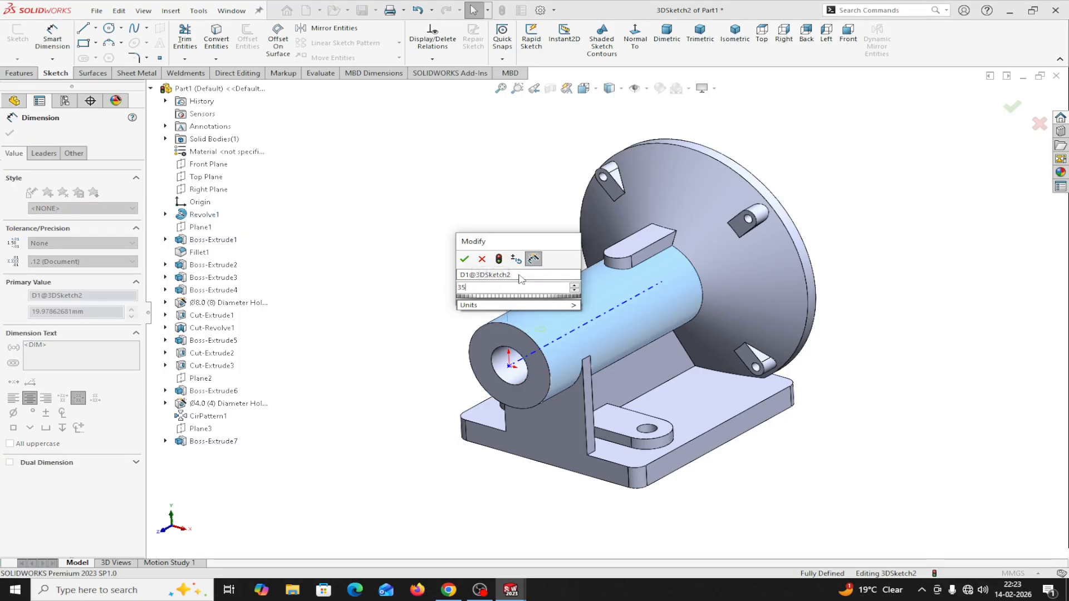
click(464, 259)
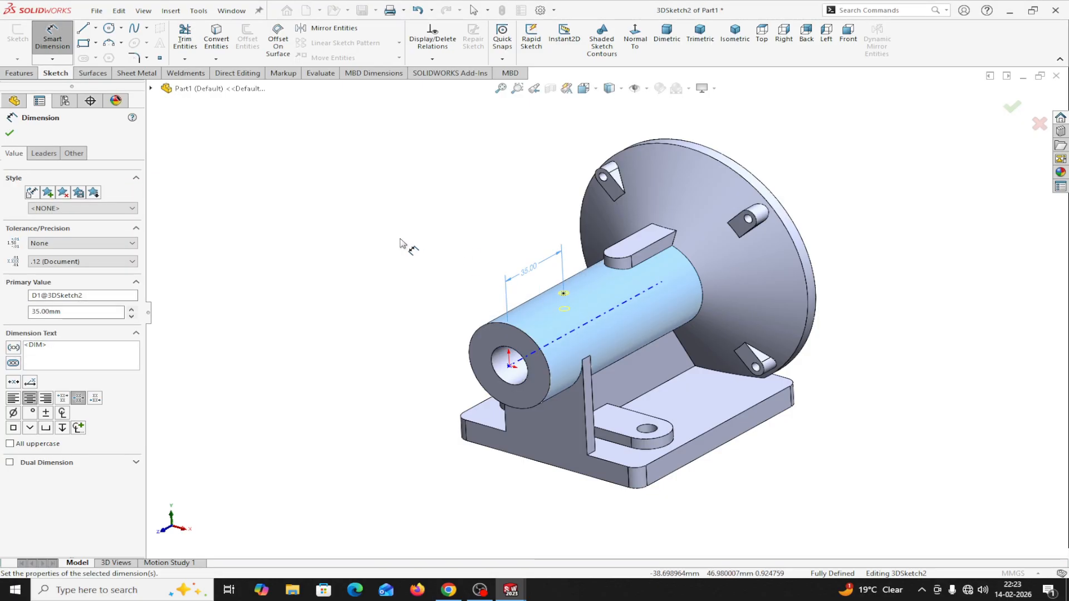
click(10, 133)
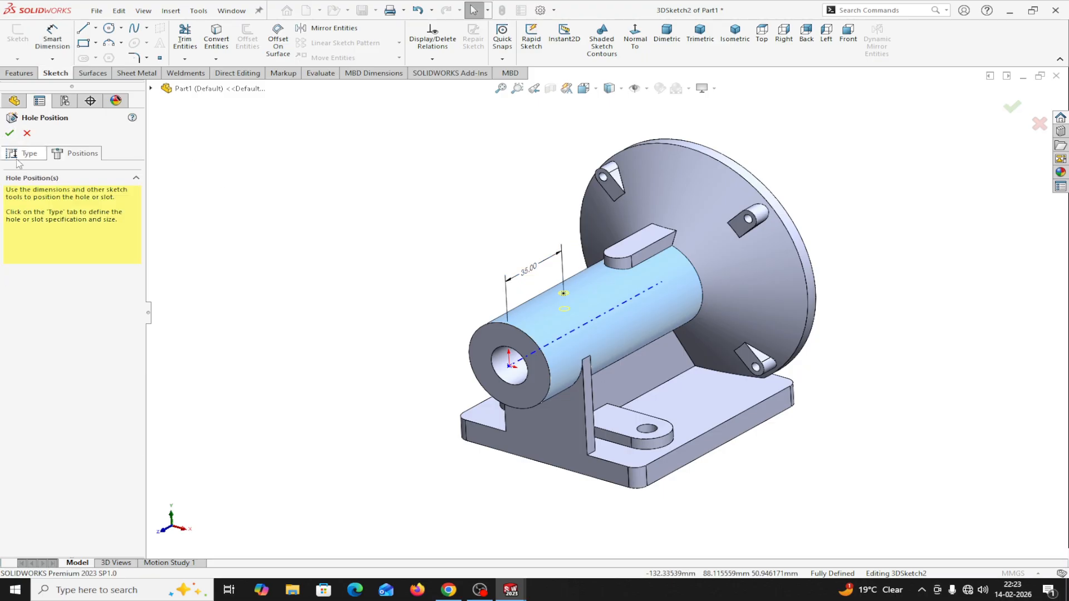
click(9, 133)
Step: Inspect the tube's 4 mm hole in a section view cut through the Right Plane
middle_drag(751, 460, 866, 470)
click(852, 465)
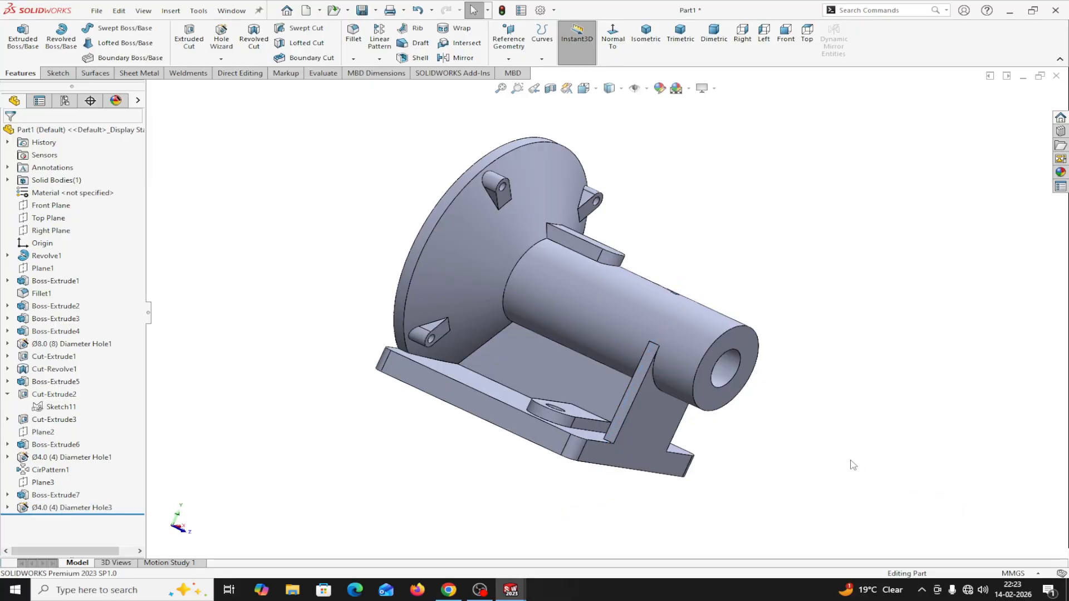
click(551, 88)
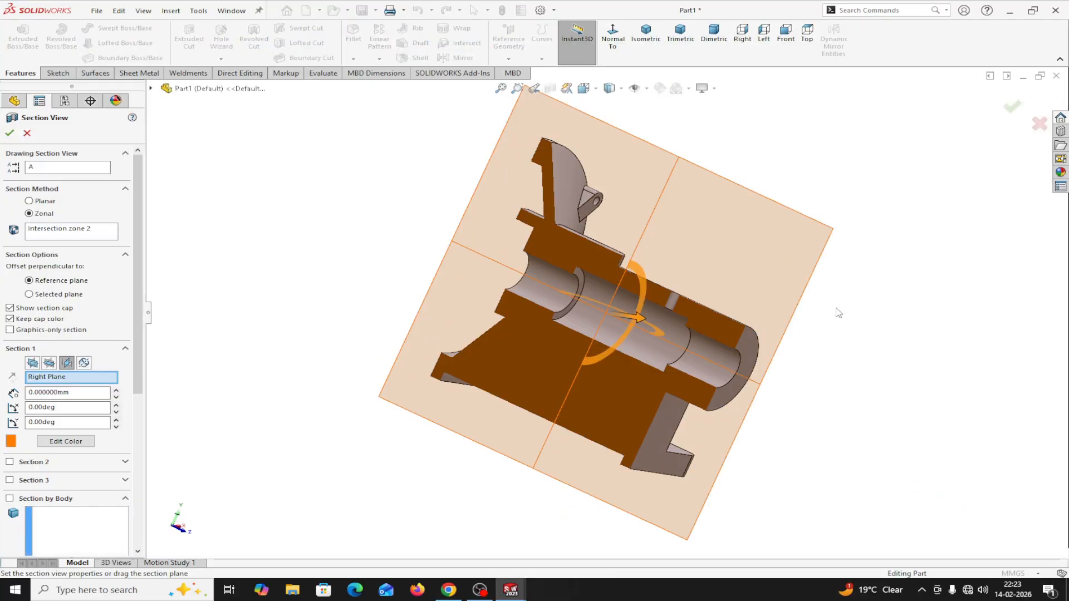
middle_drag(885, 384, 821, 353)
scroll(619, 342, down, 4)
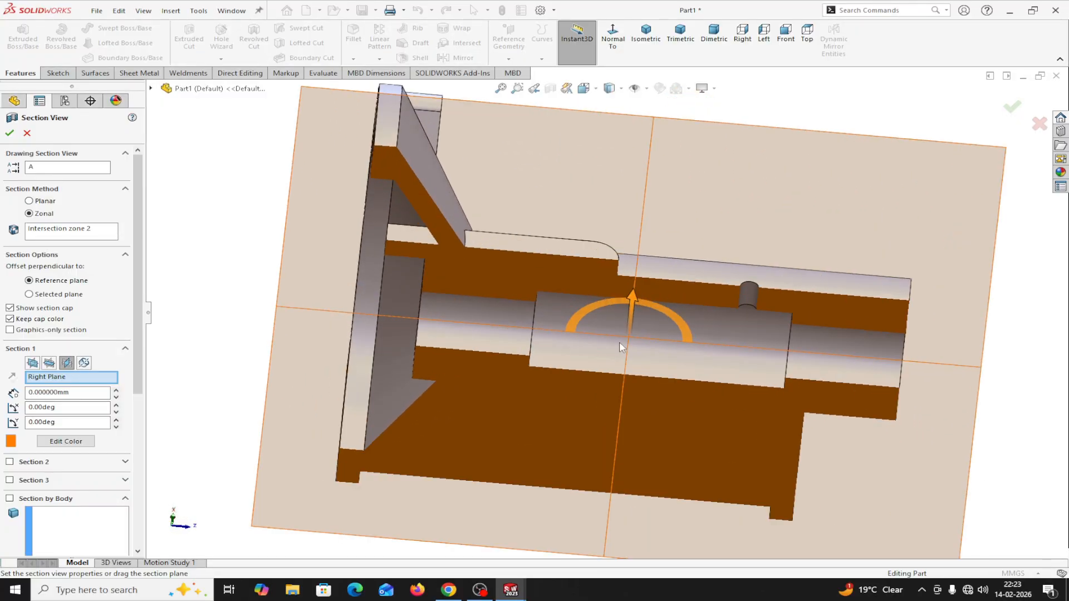
middle_drag(622, 349, 601, 292)
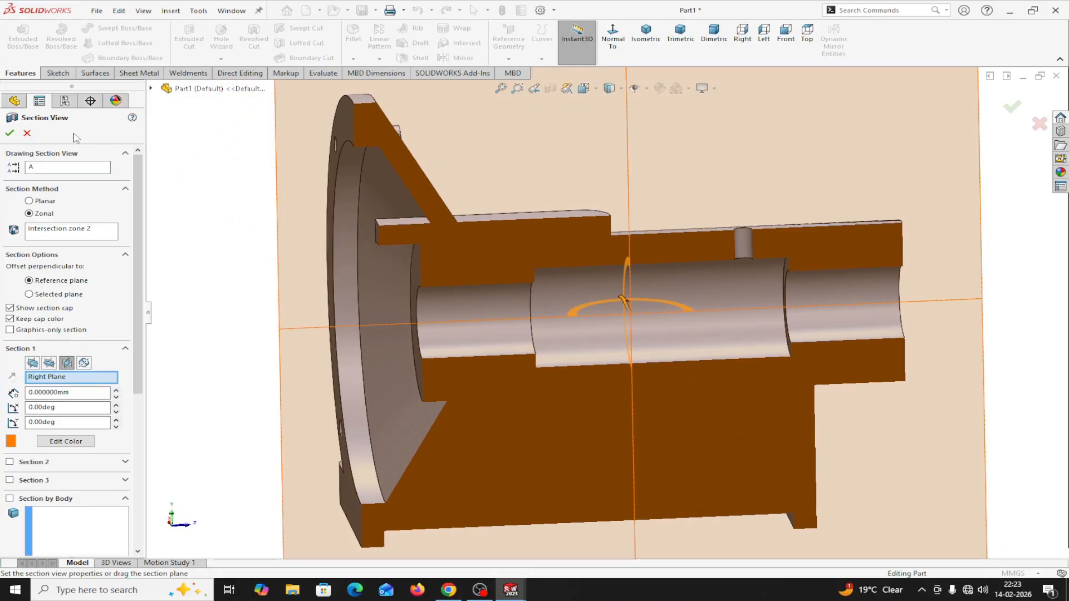
click(9, 133)
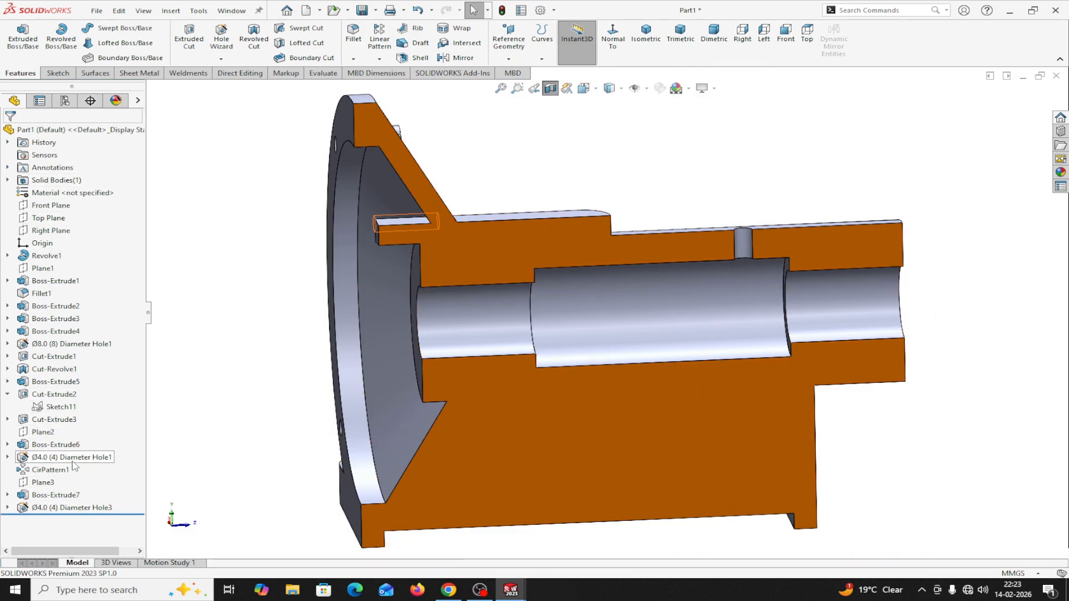
middle_drag(203, 468, 171, 479)
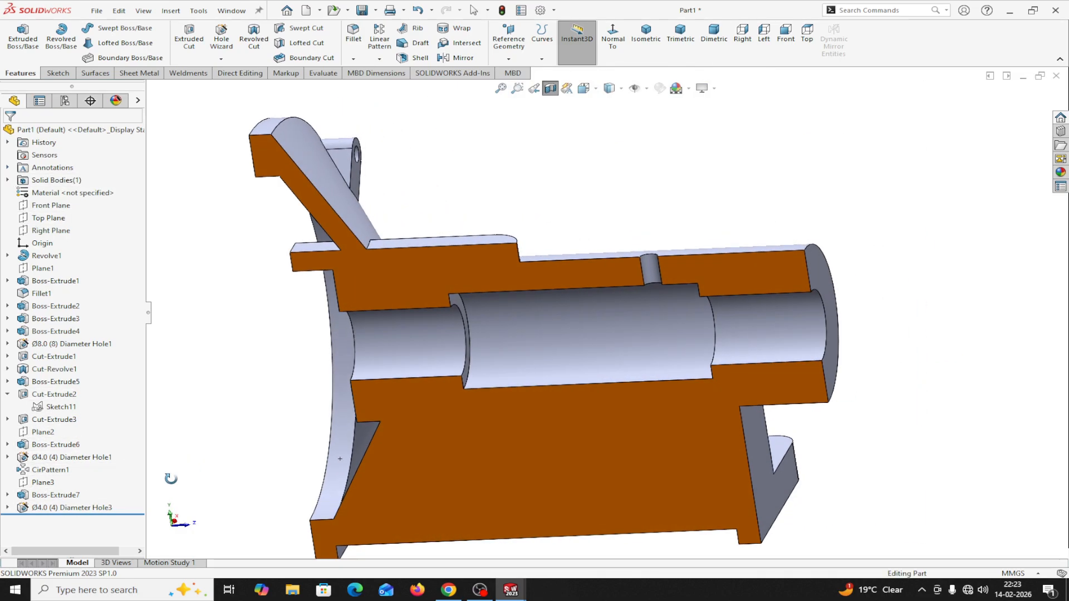
Step: Review the hole specification of the Ø4.0 (4) Diameter Hole1 feature without changing it
right_click(67, 458)
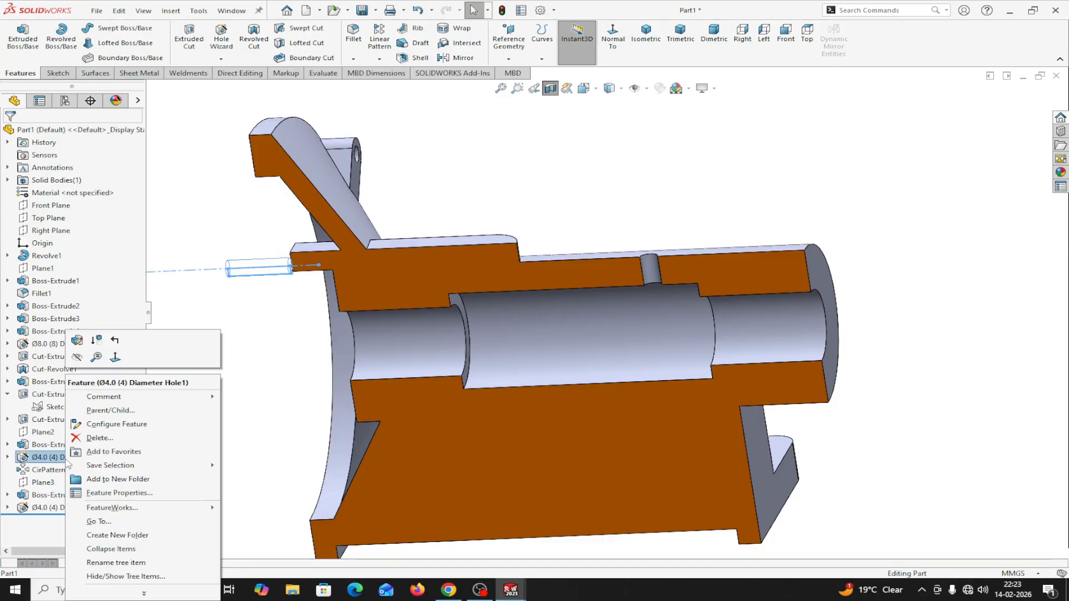
key(Escape)
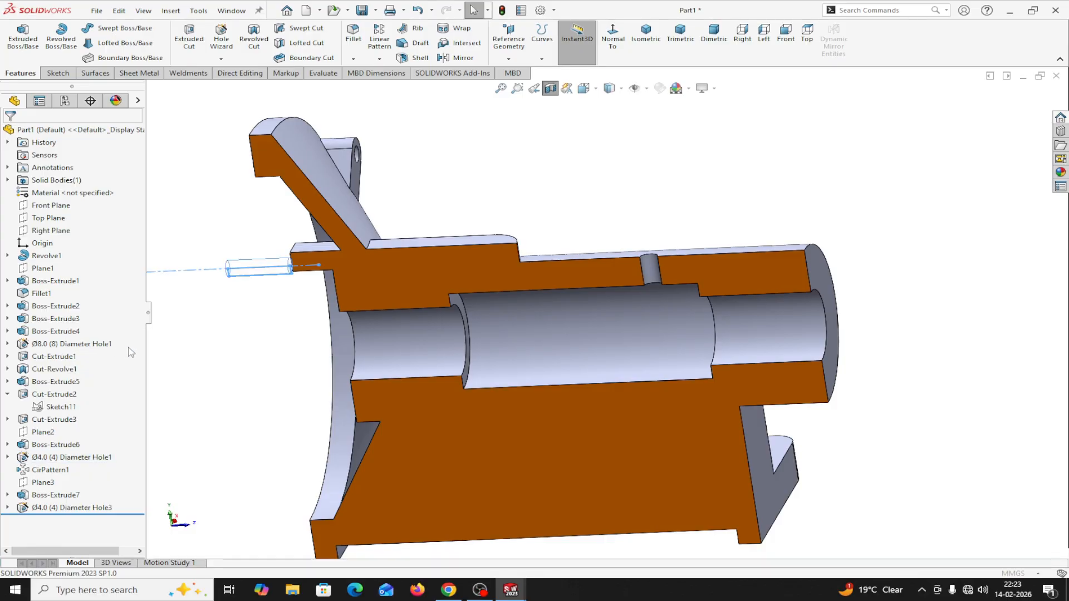
middle_drag(192, 376, 219, 391)
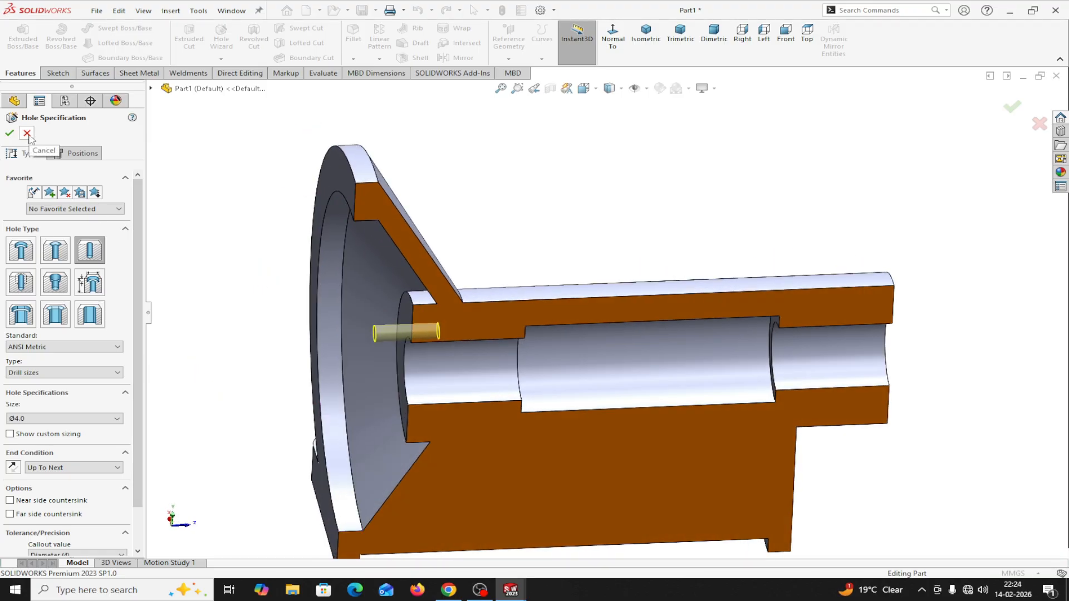
click(10, 136)
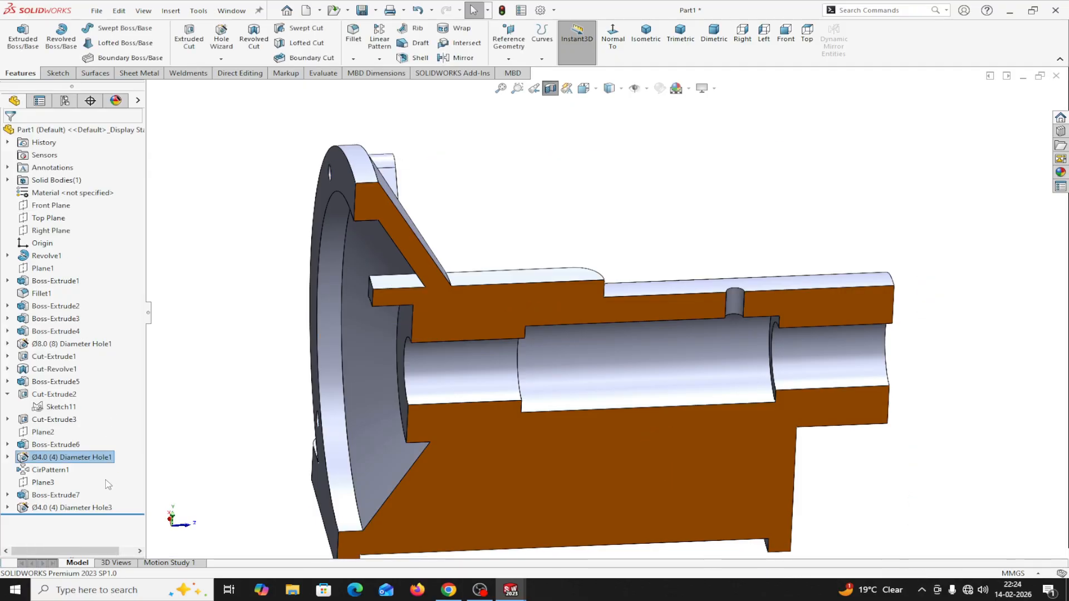
Step: Roll the history back to just after Ø4.0 (4) Diameter Hole1 and delete that hole with its dependent circular pattern and sketches
mouse_move(72, 489)
mouse_down()
mouse_move(85, 513)
mouse_move(83, 472)
mouse_up()
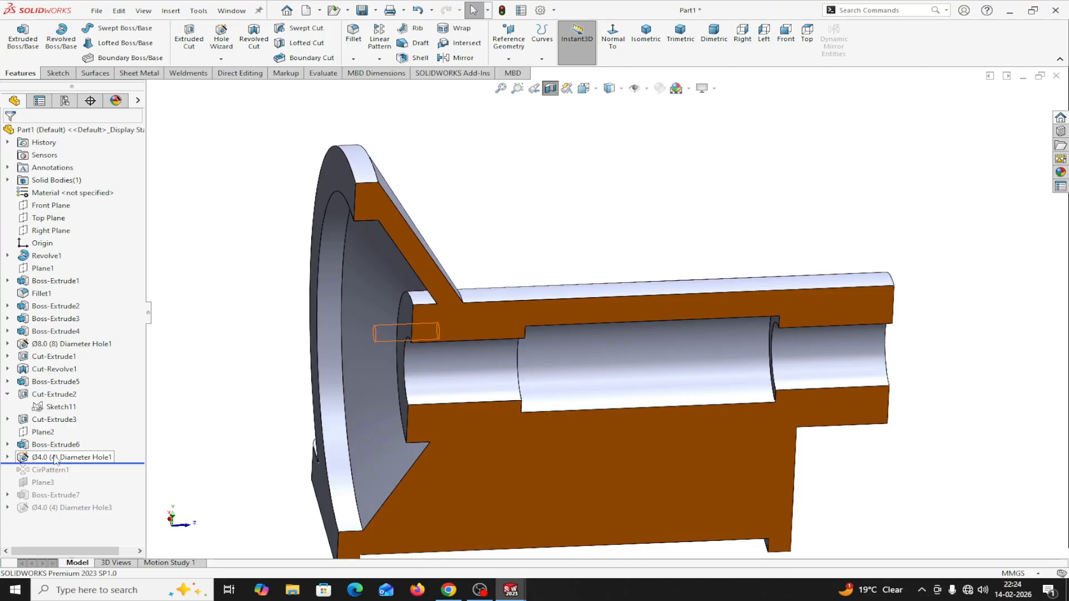
right_click(55, 460)
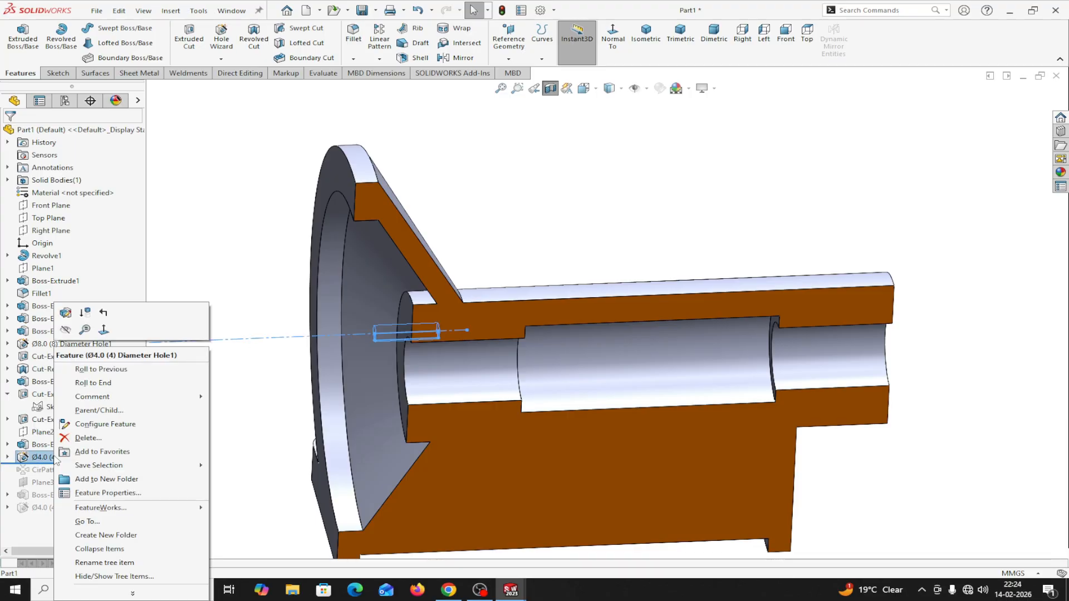
click(67, 439)
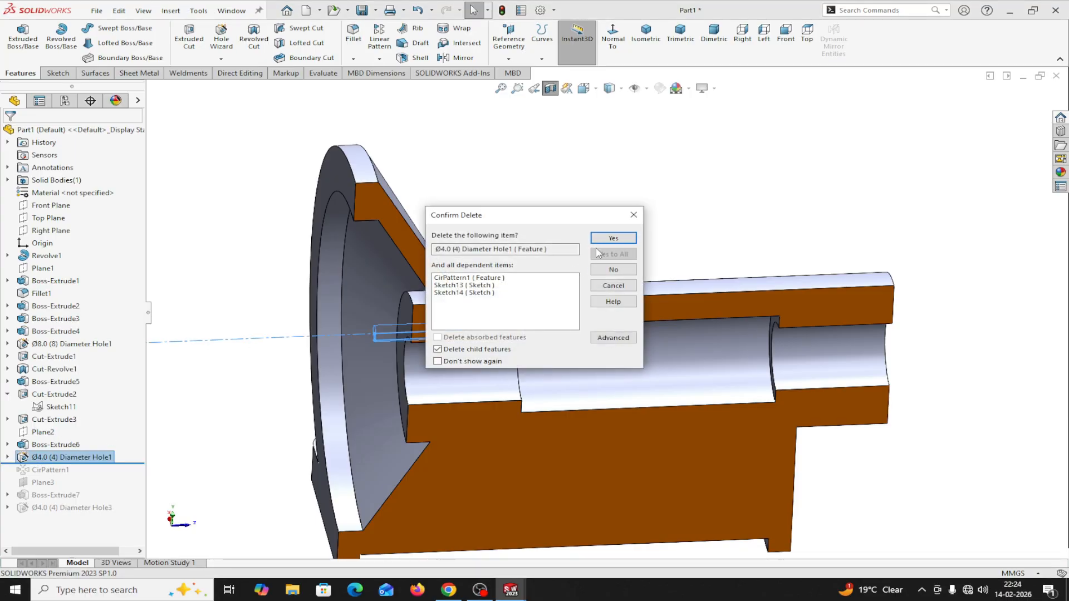
click(610, 239)
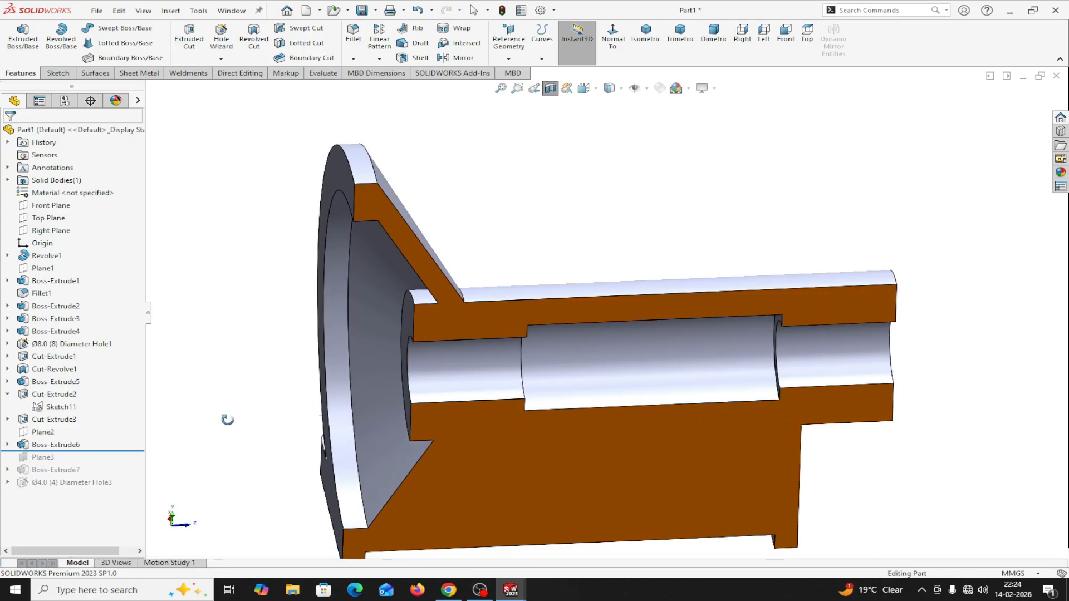
Step: Roll the feature history forward to the end and turn off the section view
key(Left)
key(Left)
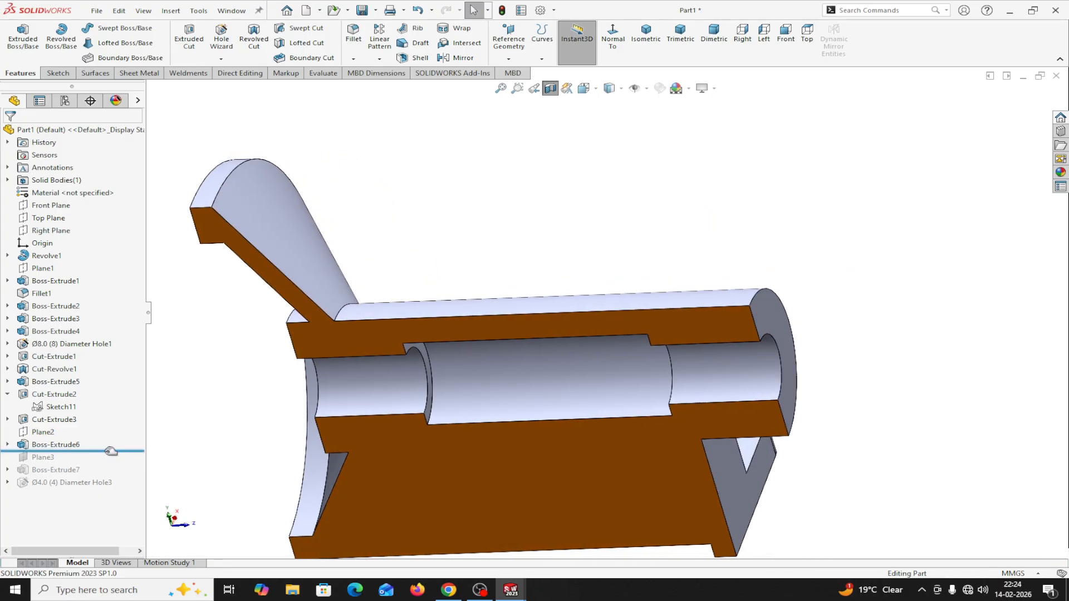
drag(110, 452, 110, 475)
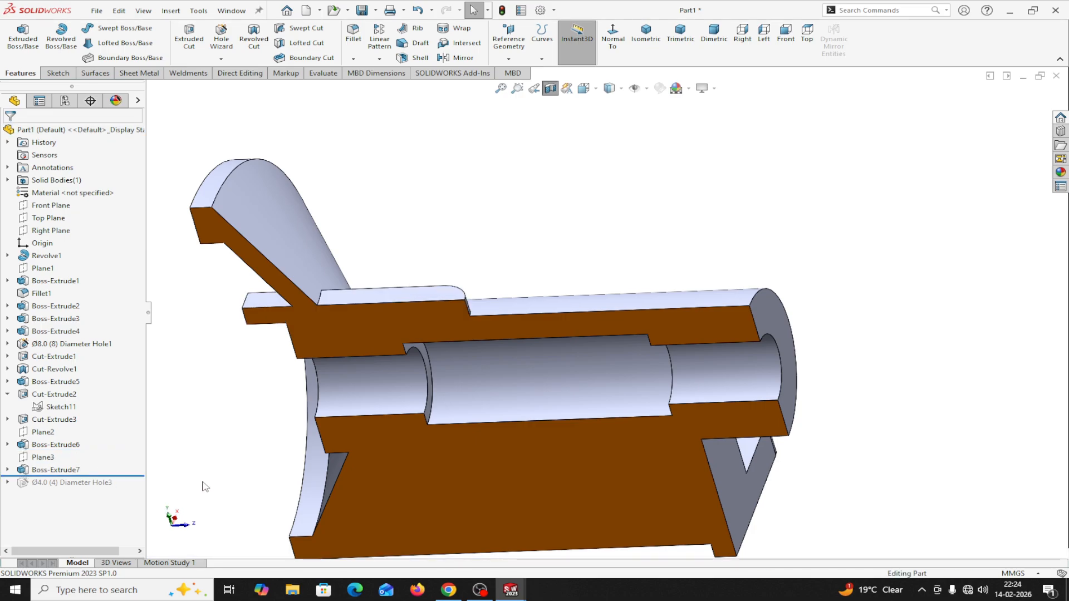
drag(132, 476, 132, 489)
middle_drag(210, 458, 306, 402)
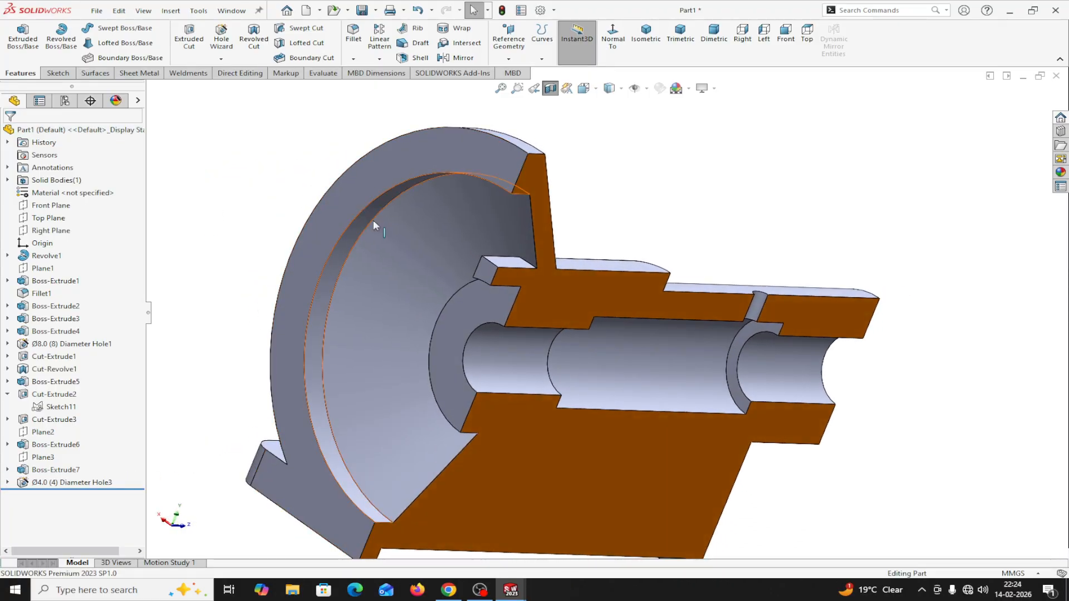
click(549, 90)
middle_drag(948, 303, 819, 264)
middle_drag(276, 441, 407, 419)
scroll(344, 318, up, 3)
middle_drag(512, 229, 531, 238)
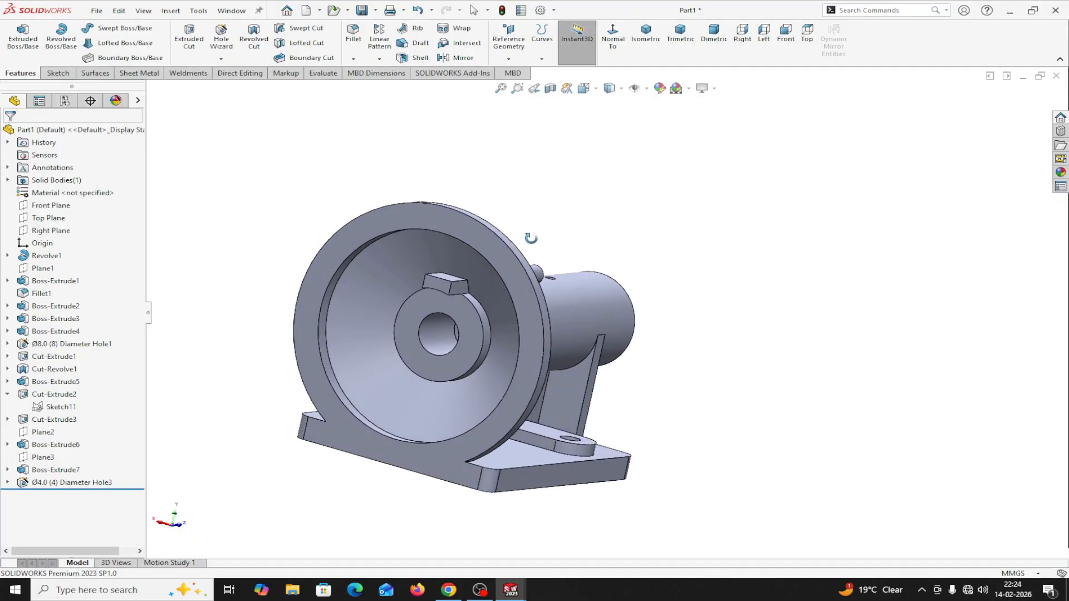
Step: Remove the top rib's protrusion inside the flange cone by deleting its five faces with Delete Face, using Delete and Patch
scroll(429, 280, down, 3)
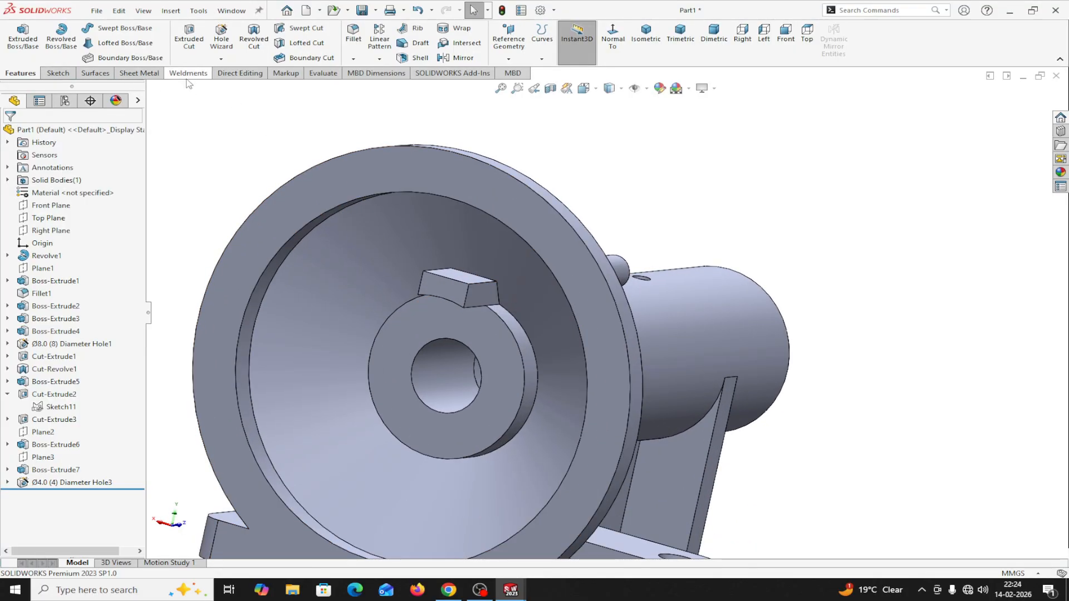
click(240, 73)
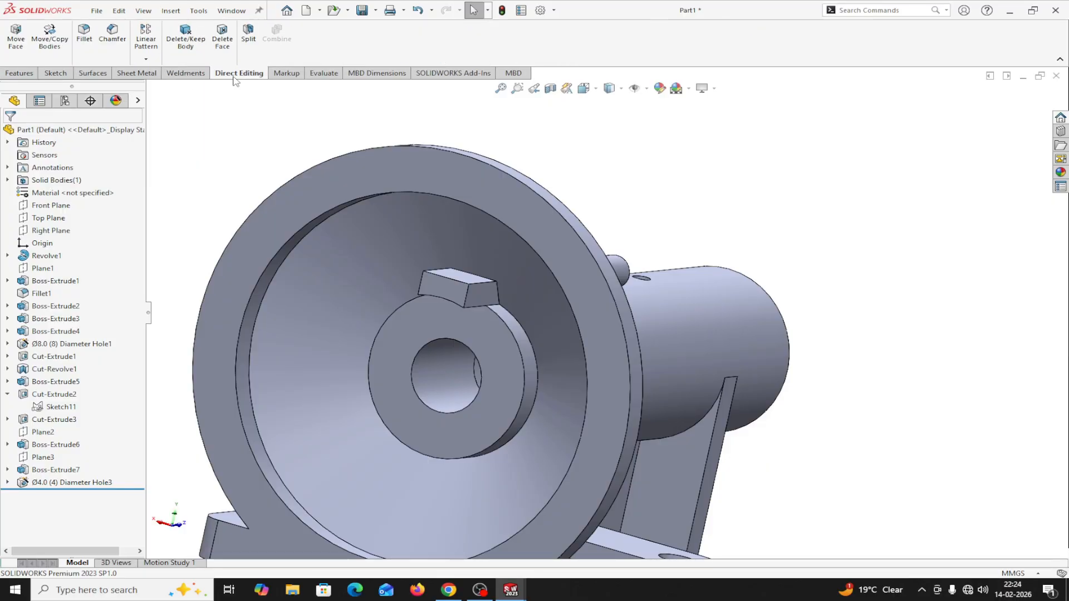
right_click(236, 81)
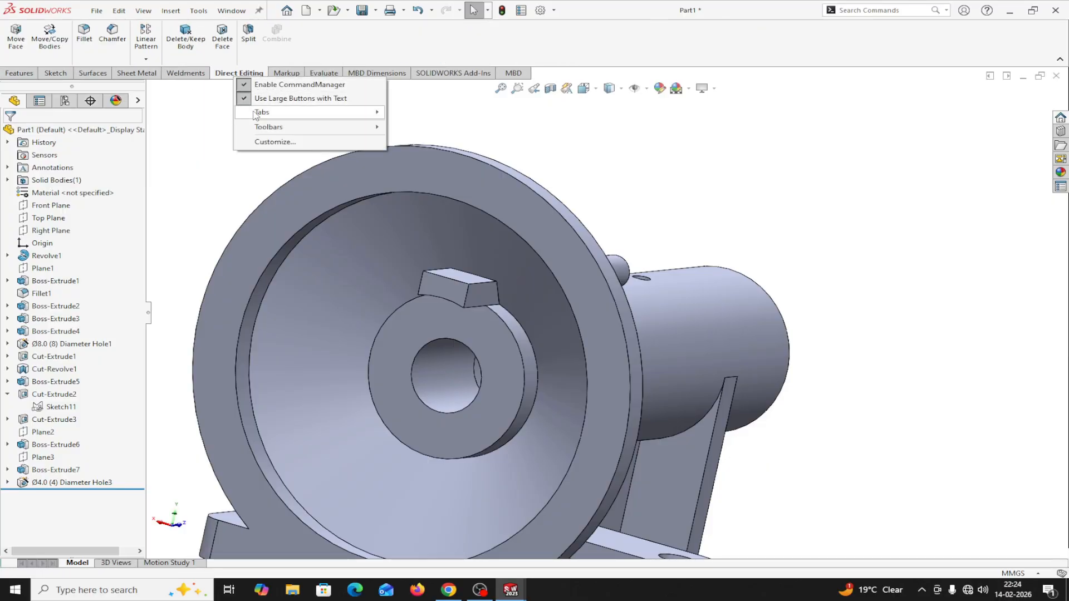
mouse_move(257, 113)
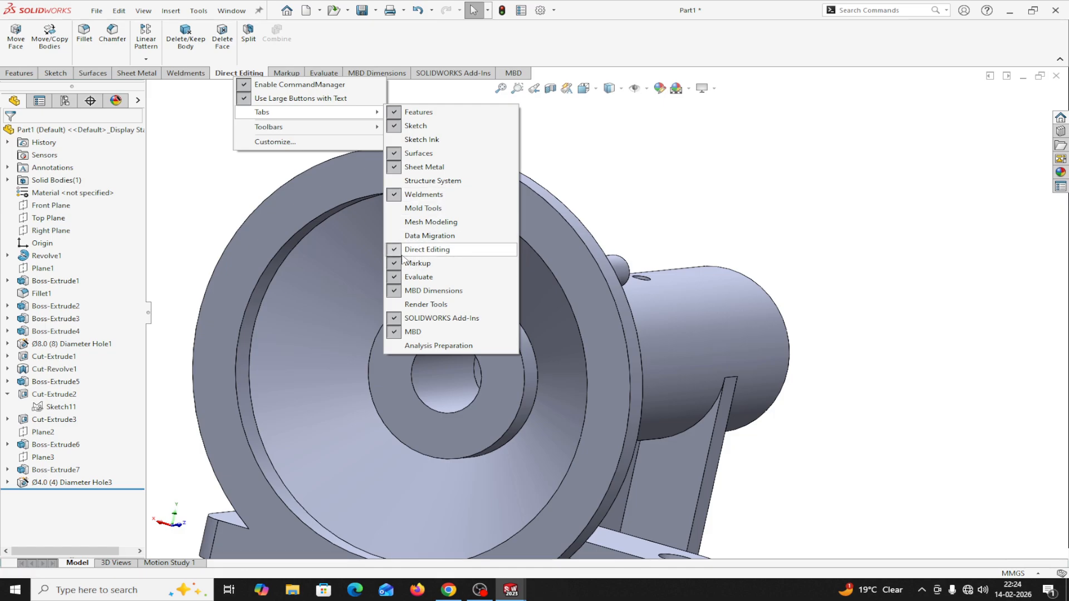
click(207, 163)
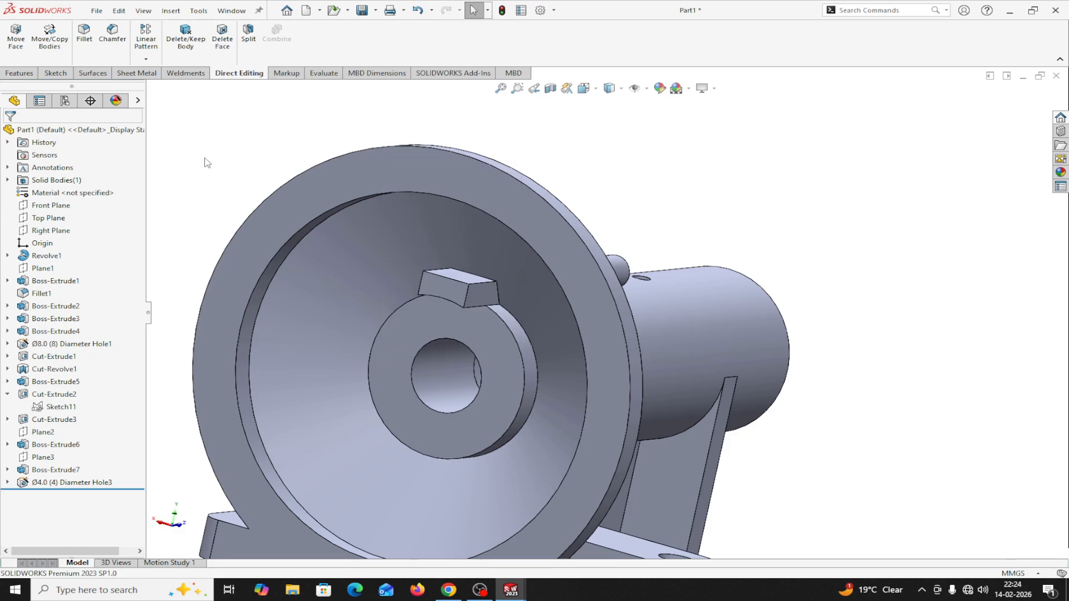
click(222, 36)
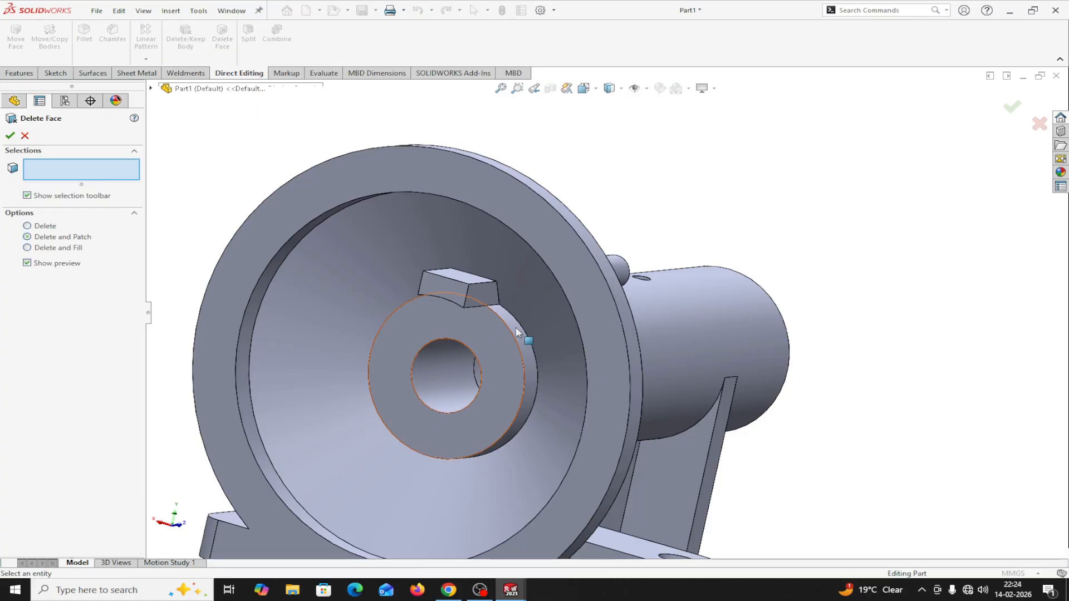
click(477, 296)
click(473, 283)
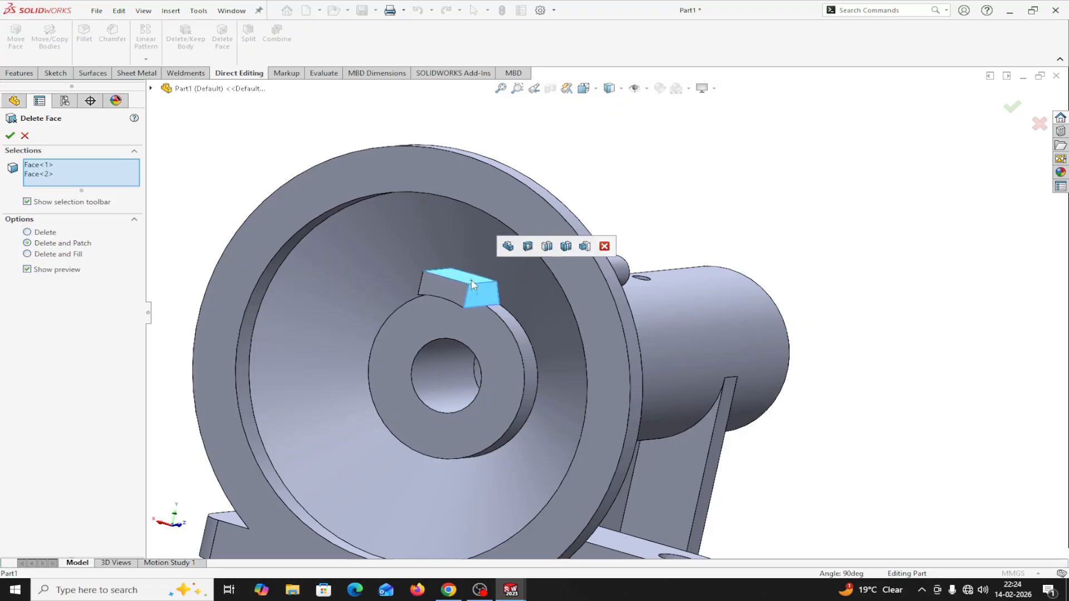
click(459, 290)
middle_drag(356, 280, 440, 288)
click(440, 288)
middle_drag(766, 370, 504, 296)
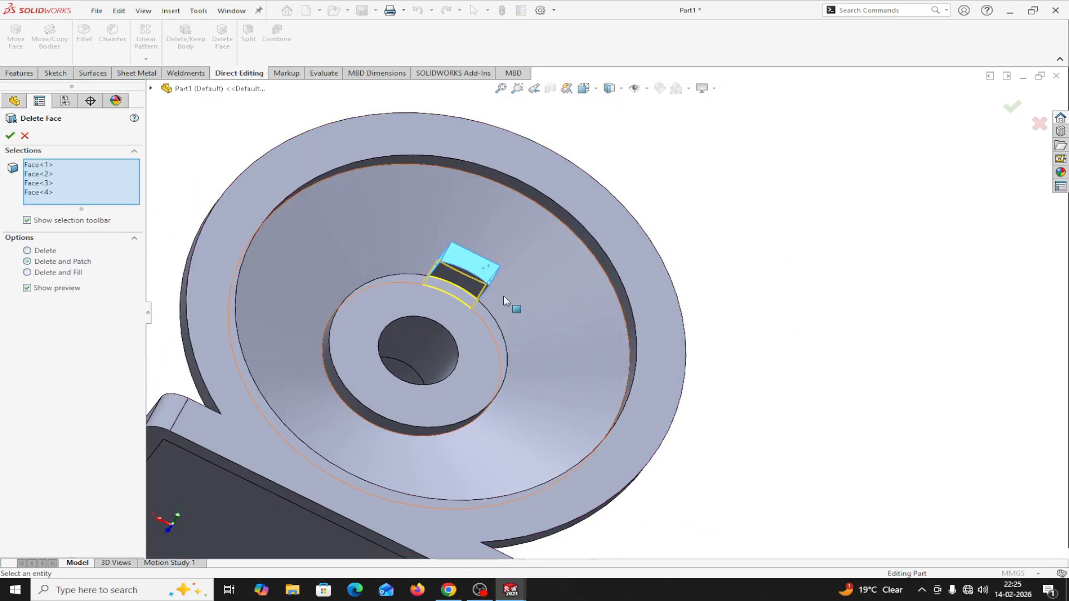
click(467, 280)
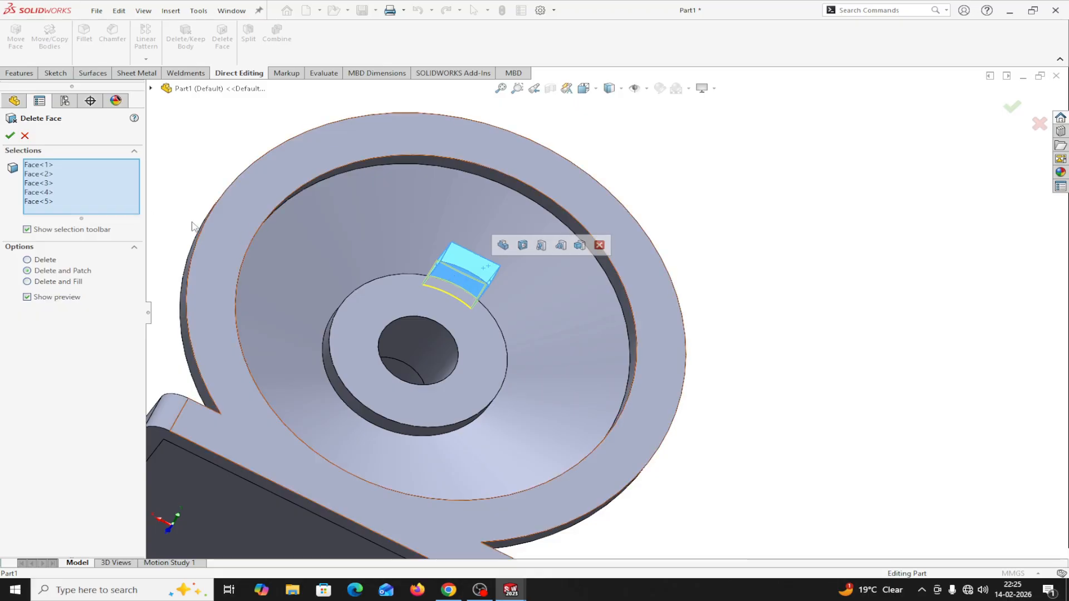
click(10, 136)
middle_drag(783, 429, 702, 362)
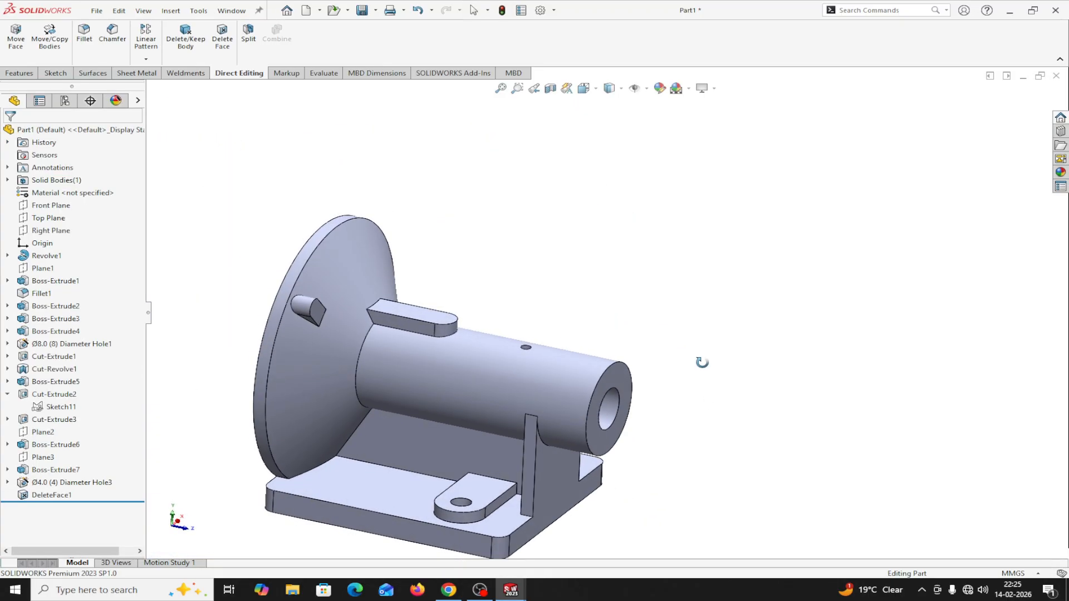
Step: Roll the feature history back to just after Boss-Extrude6, the small lug on the flange cone
scroll(473, 305, down, 3)
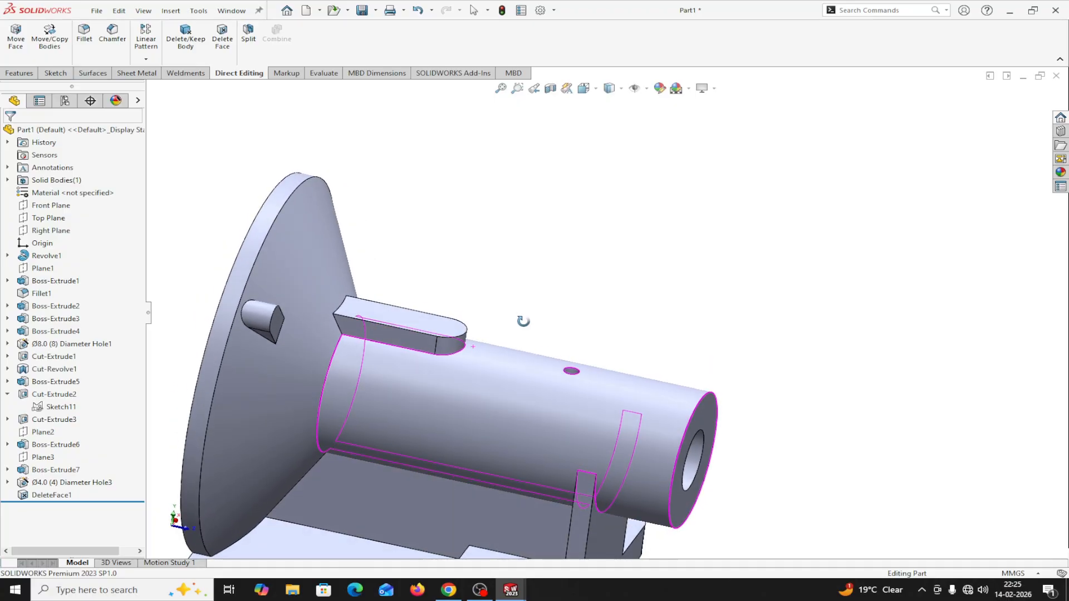
click(63, 446)
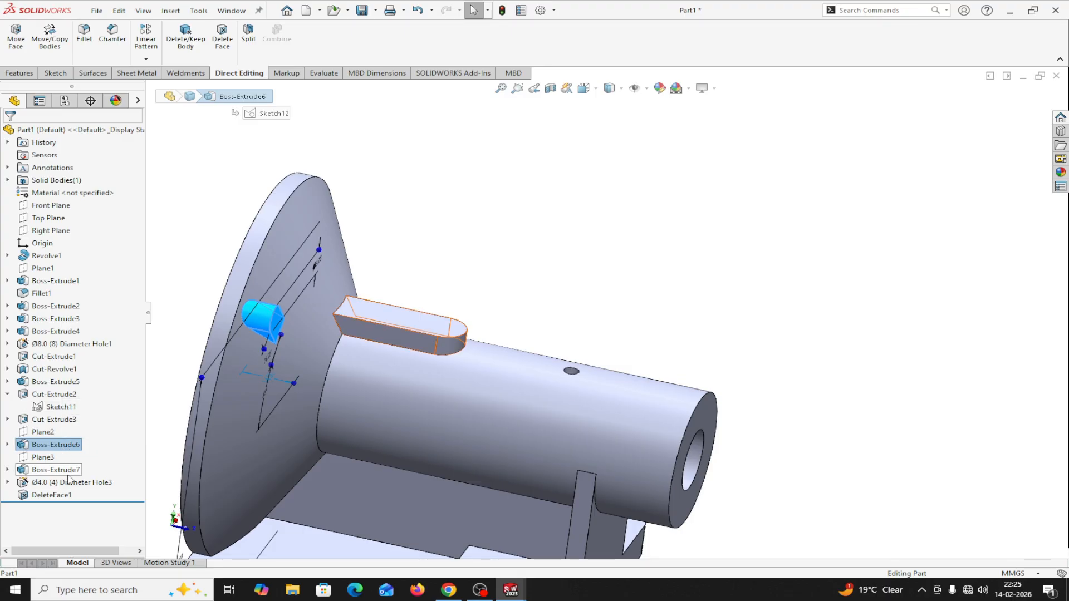
drag(72, 502, 82, 456)
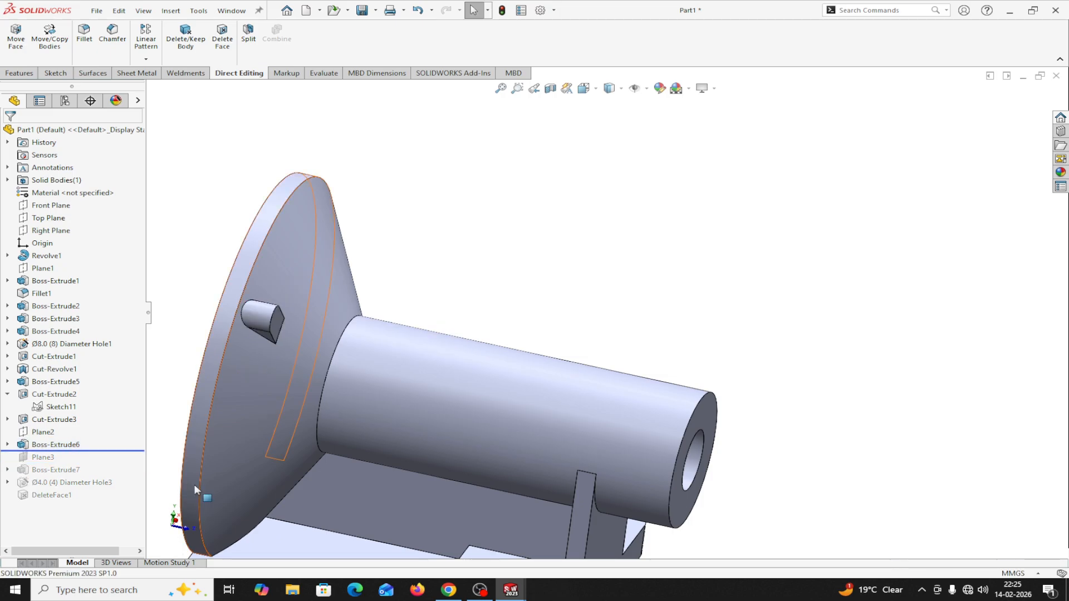
Step: Add a Ø4.0 ANSI Metric drill-size hole through the small cone lug with Hole Wizard, Up To Next, centred on its rounded end
middle_drag(658, 278, 599, 279)
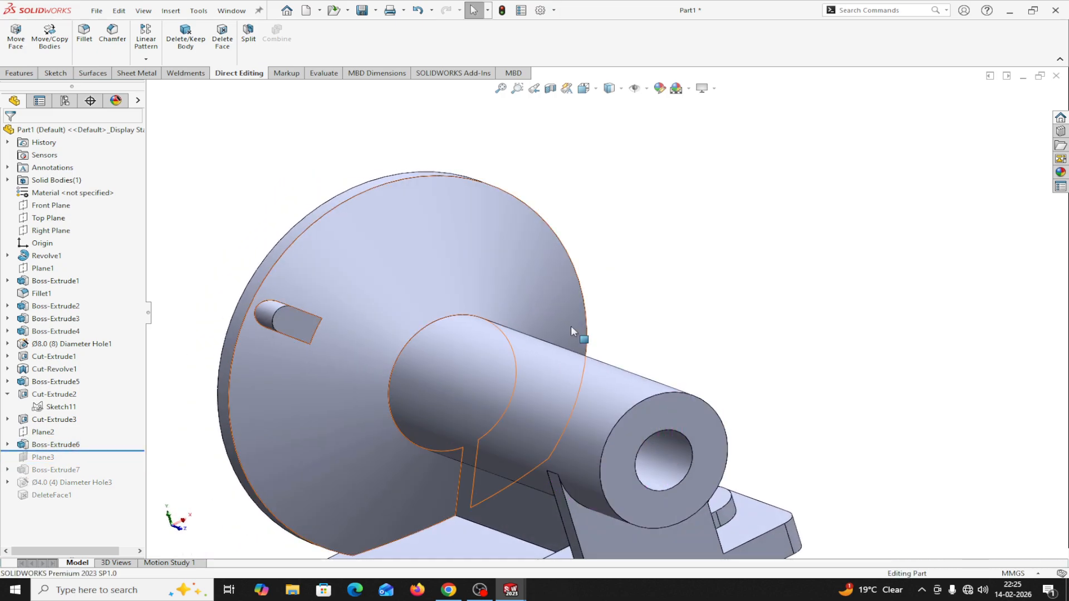
click(19, 73)
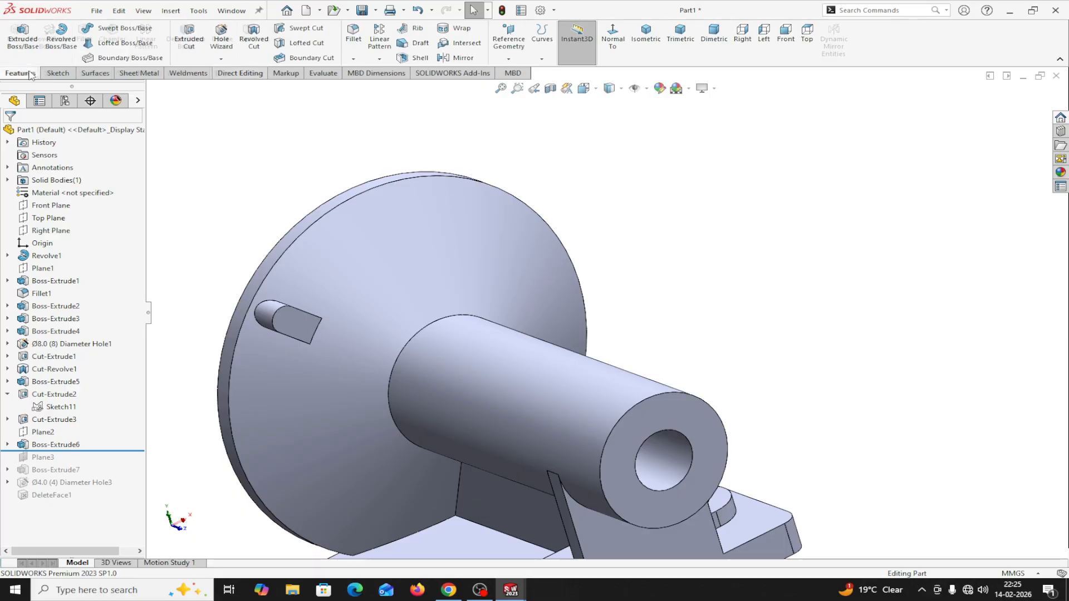
click(217, 42)
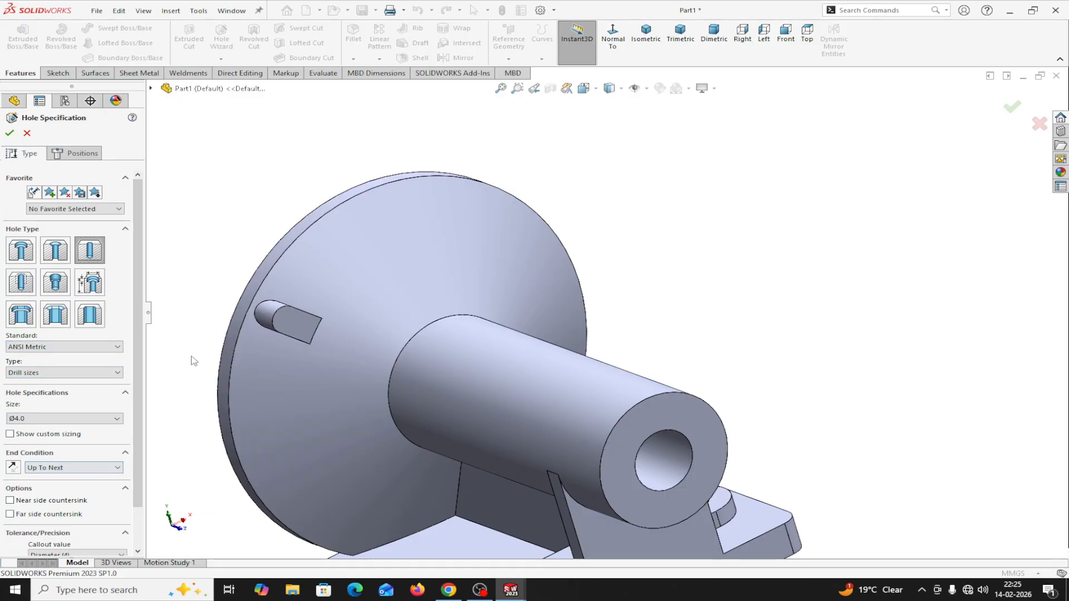
click(75, 153)
click(285, 323)
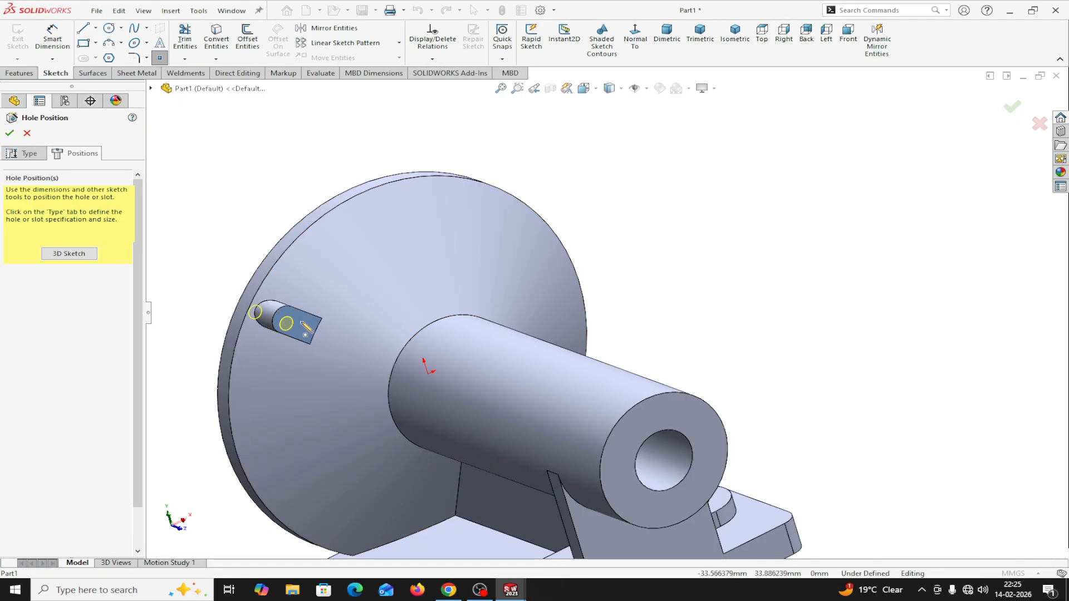
click(635, 45)
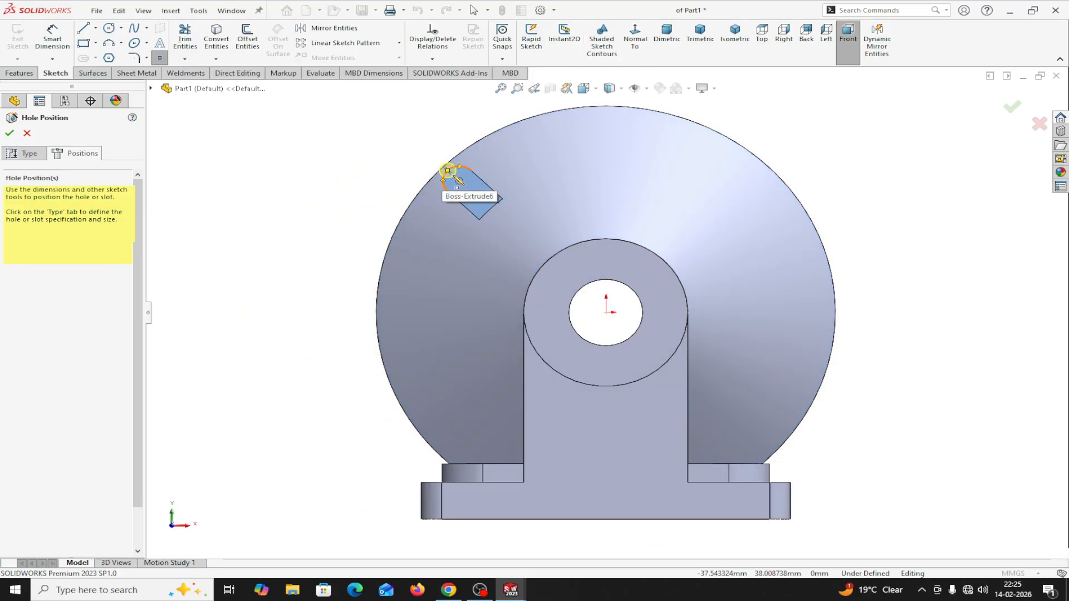
click(459, 181)
click(11, 134)
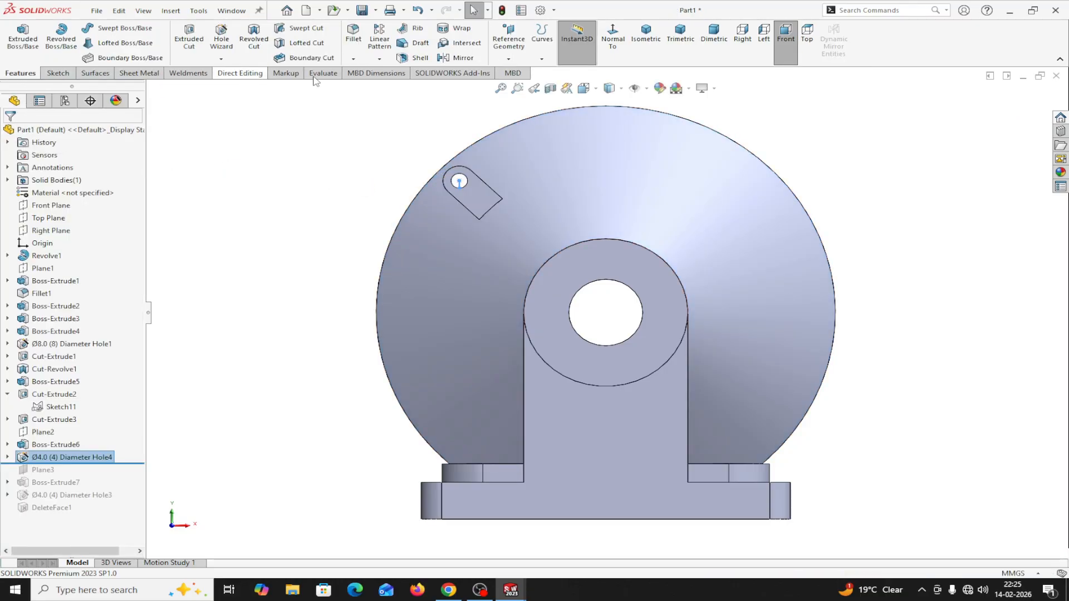
Step: Circular-pattern the Ø4.0 lug hole together with Boss-Extrude6 around the hub's circular edge, 4 equally spaced instances over 360°
click(379, 59)
click(396, 87)
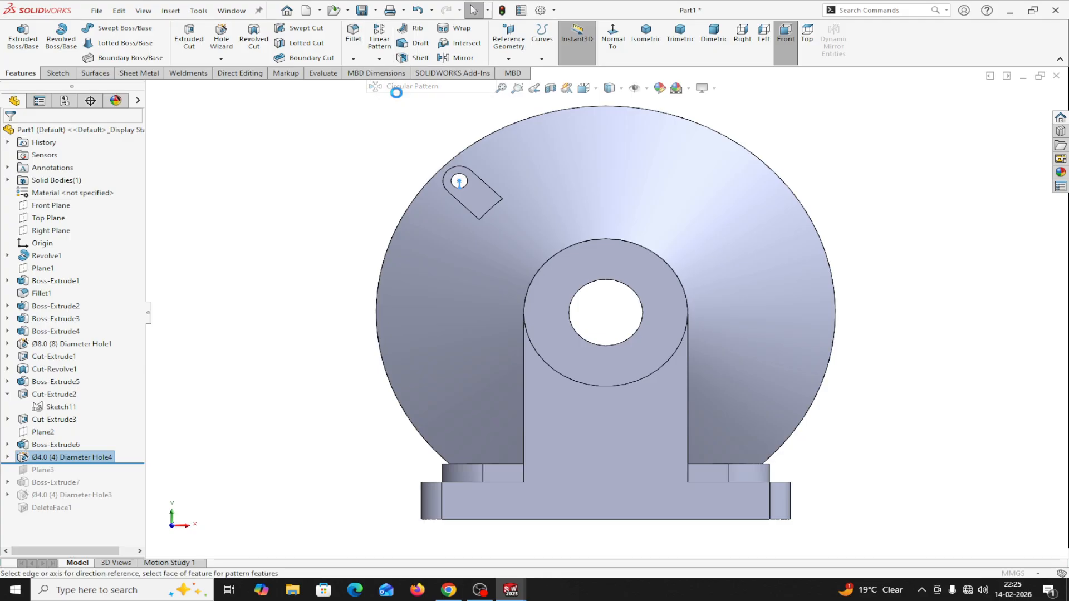
click(59, 296)
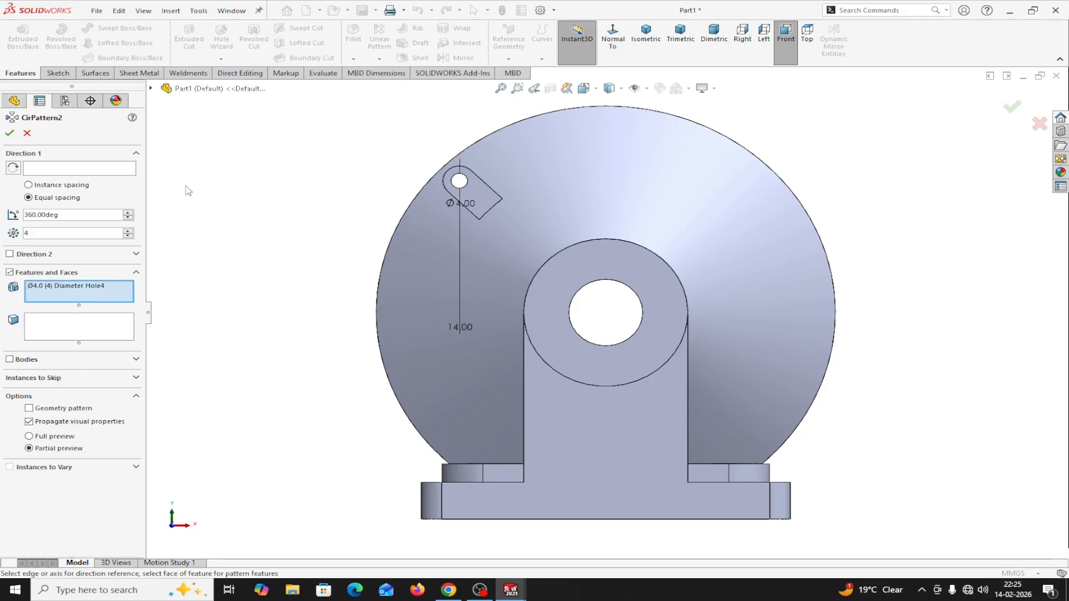
click(151, 88)
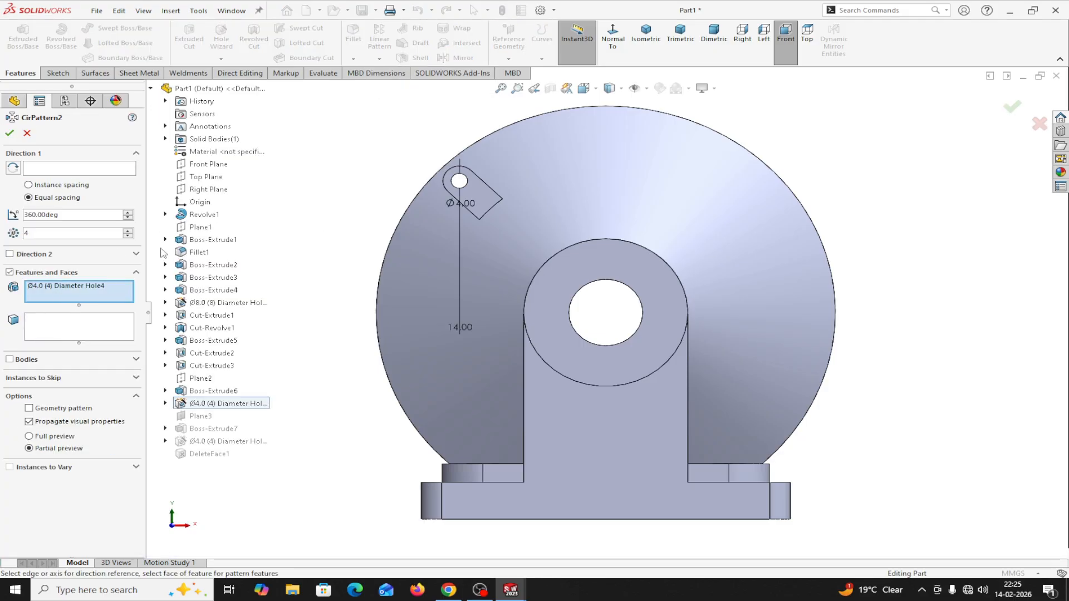
click(185, 393)
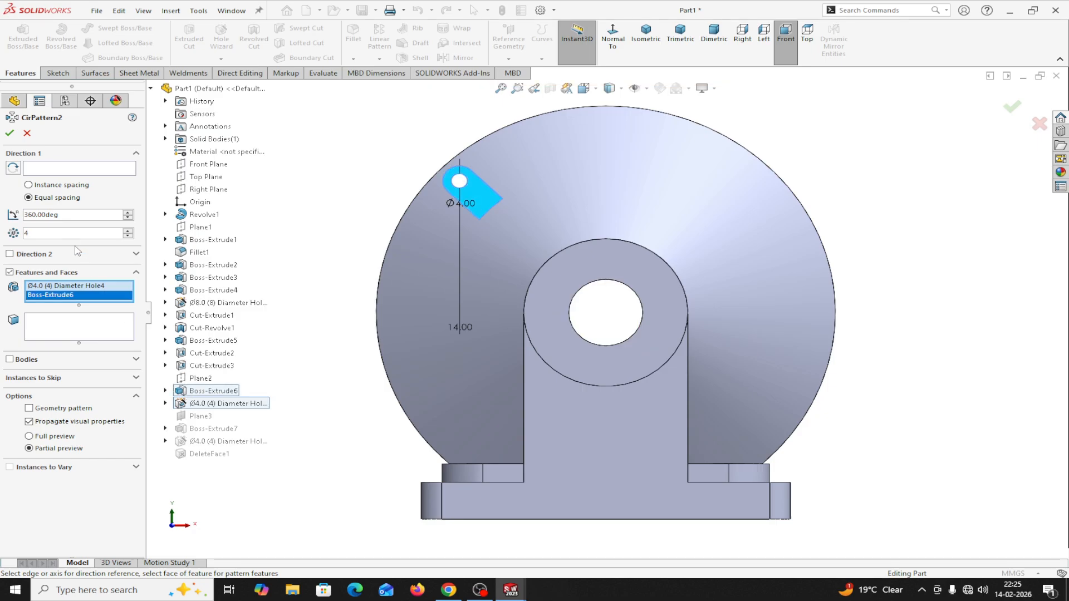
click(49, 170)
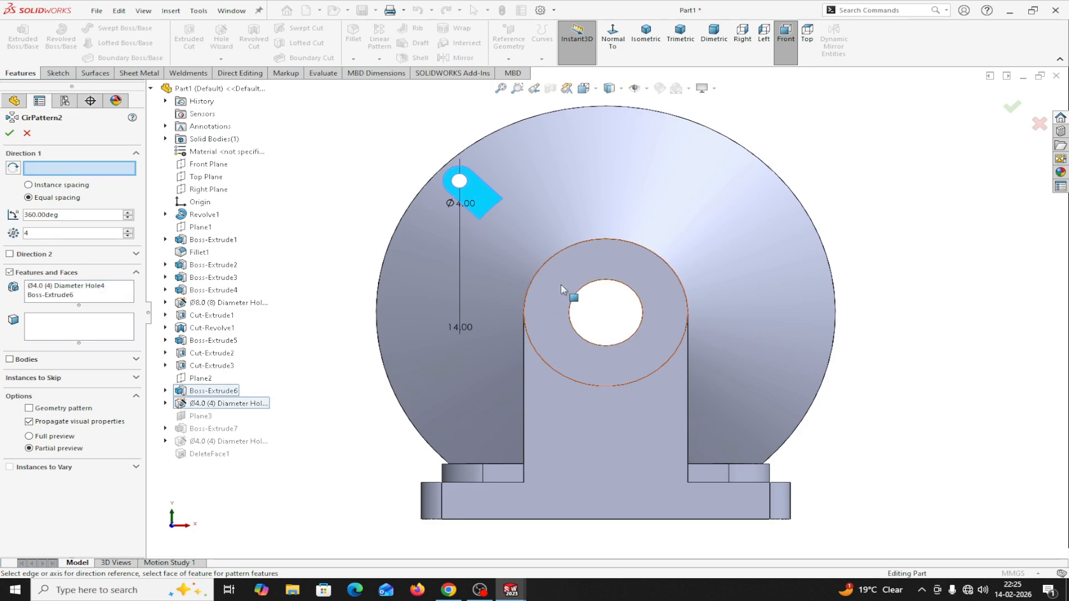
click(549, 263)
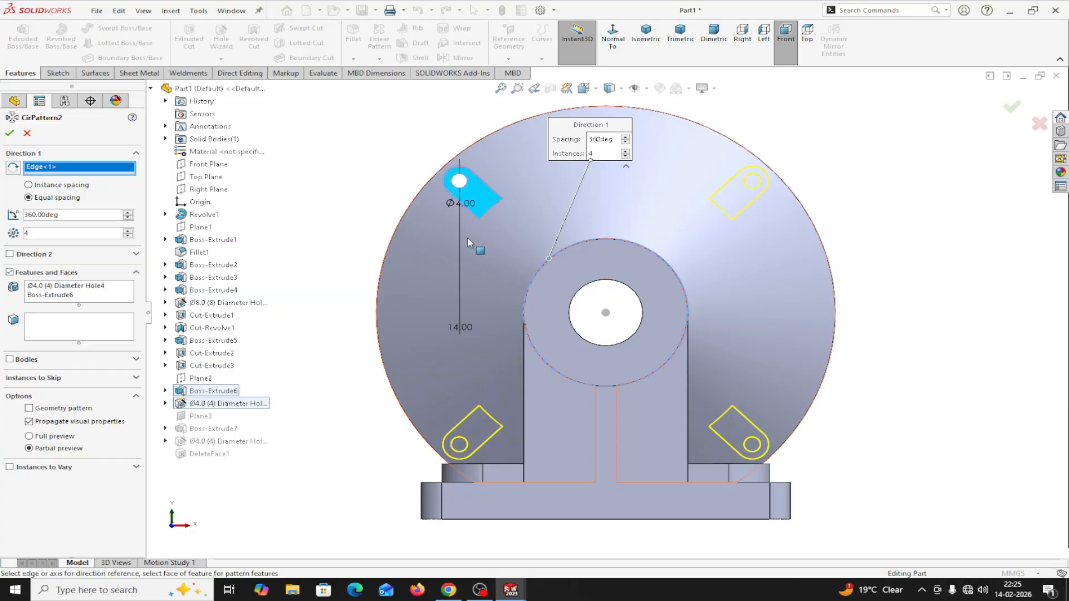
click(14, 134)
middle_drag(287, 269, 327, 277)
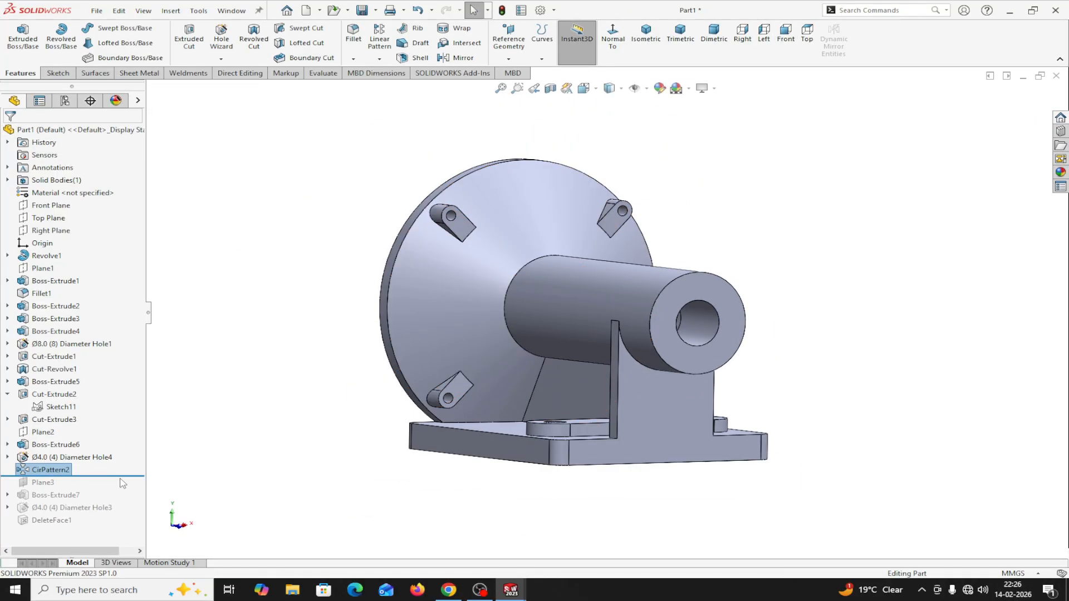
Step: Roll the feature history forward to just after Boss-Extrude7, the round-ended pad on top of the hub
drag(126, 476, 123, 501)
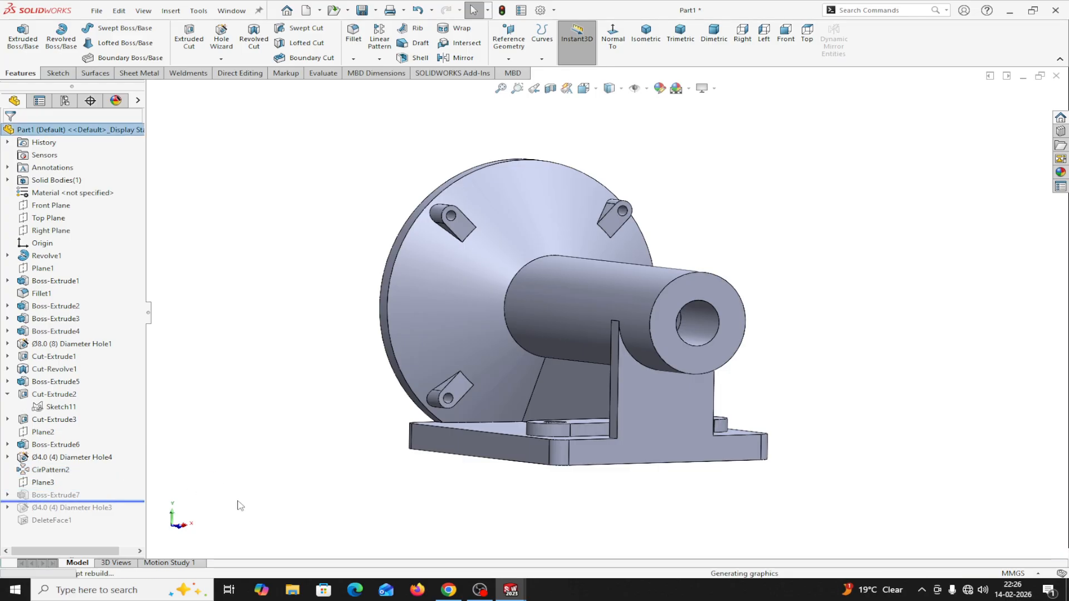
middle_drag(243, 508, 248, 526)
middle_drag(744, 240, 702, 307)
scroll(651, 267, down, 2)
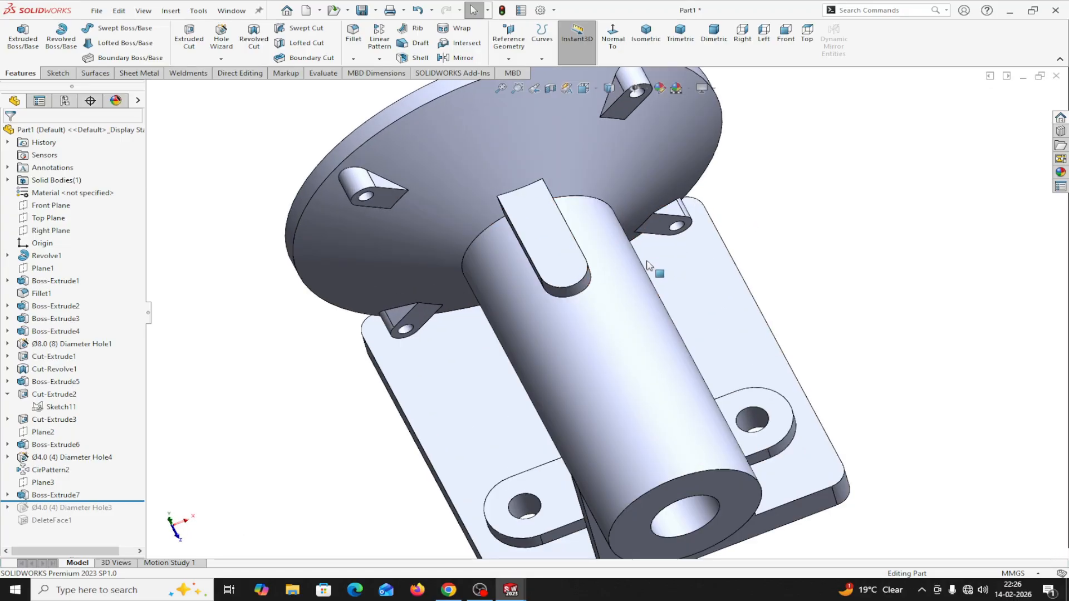
Step: Add a Ø4.0 drill-size hole with Hole Wizard, Up To Next, centred on the rounded end of the hub's top pad
click(221, 59)
click(238, 72)
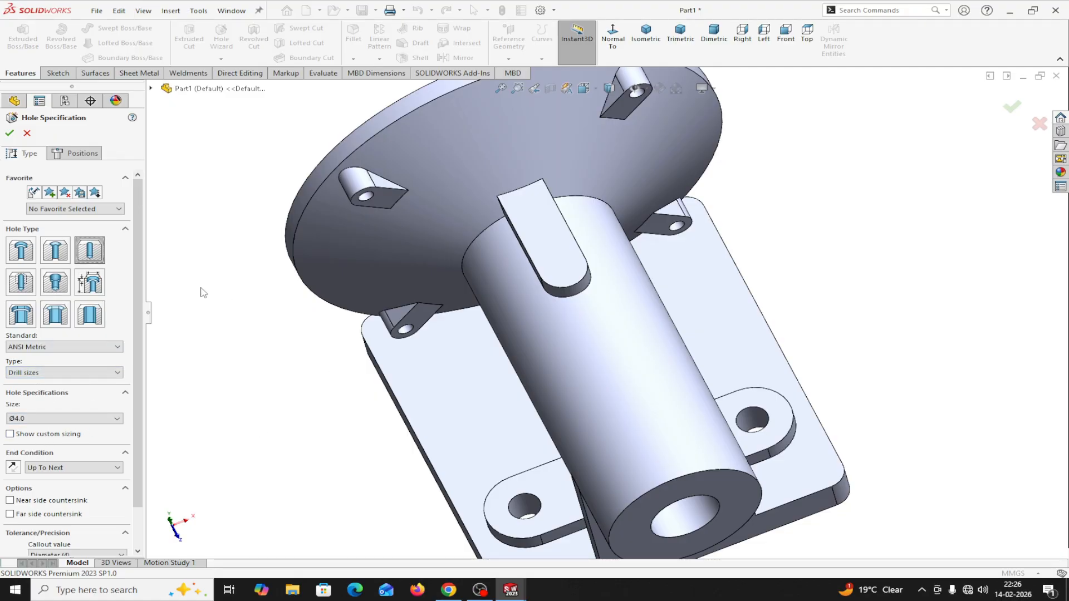
click(82, 154)
click(561, 255)
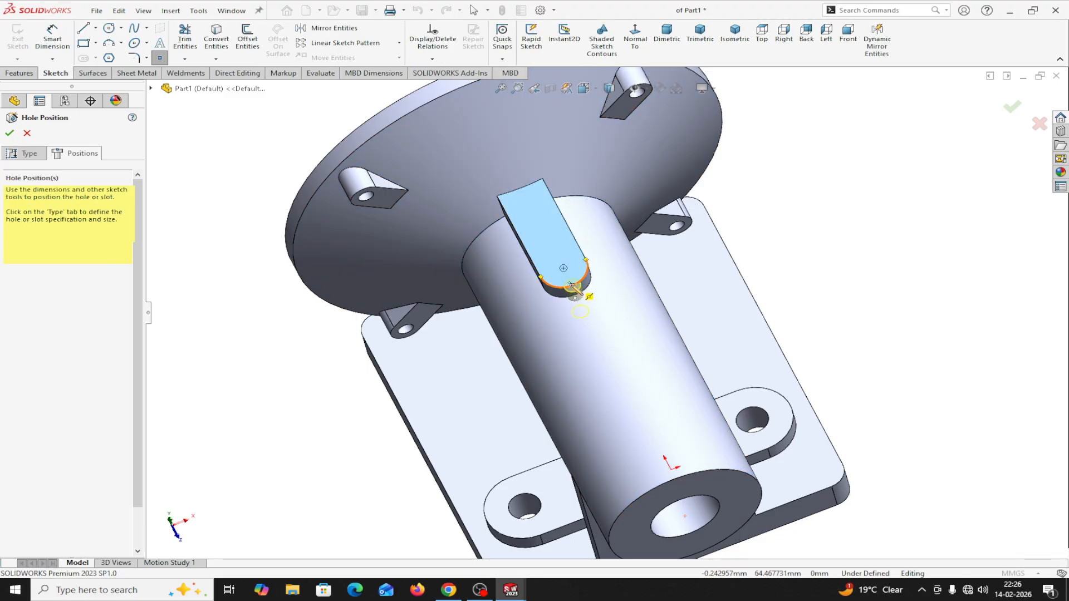
click(9, 133)
middle_drag(226, 254, 272, 183)
Step: Roll the feature history forward to the end, restoring Ø4.0 (4) Diameter Hole3 and DeleteFace1
drag(112, 514, 112, 526)
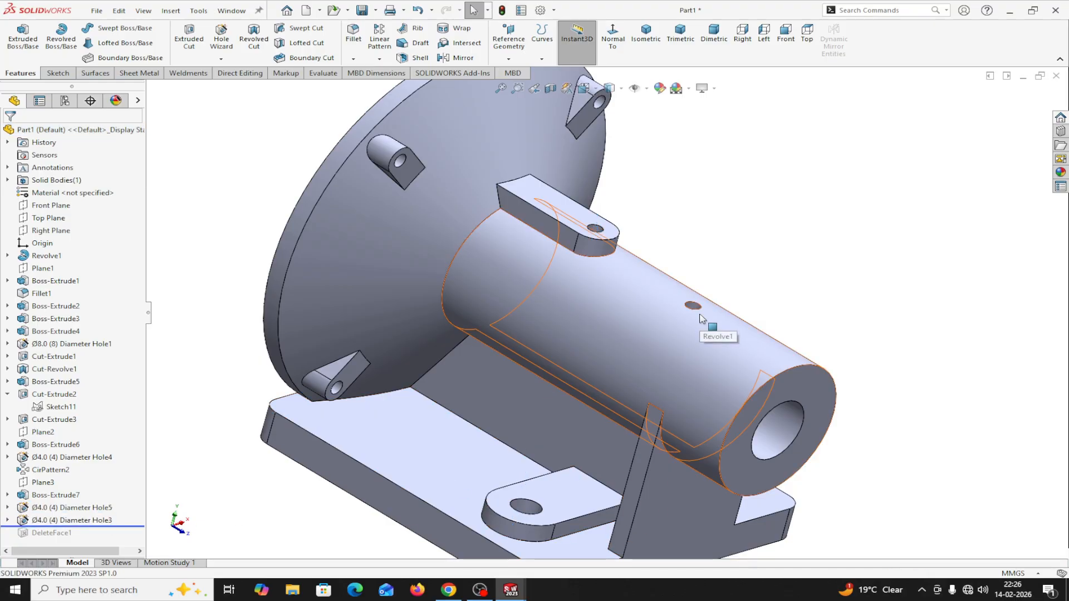
drag(112, 526, 111, 539)
middle_drag(239, 494, 271, 502)
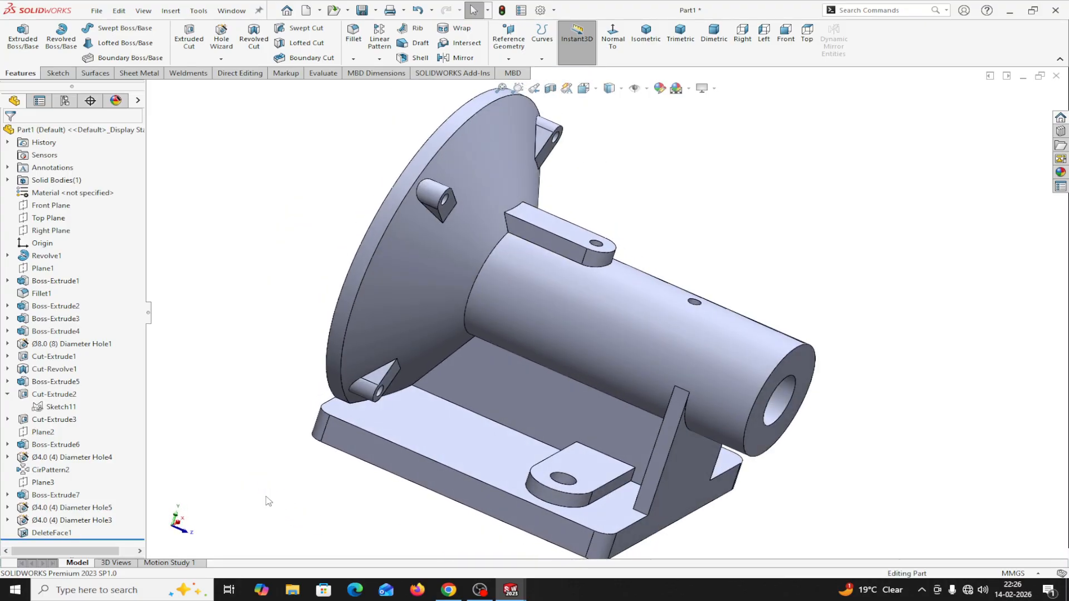
Step: Examine the bore and the two top holes in a section view on the Right Plane, and turn the section off
click(550, 89)
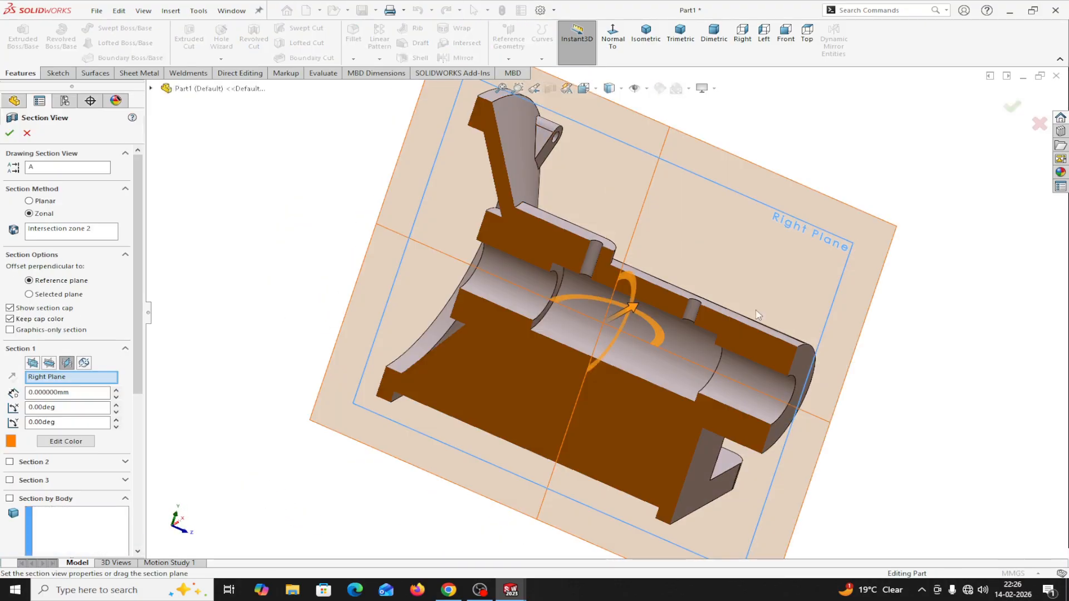
middle_drag(964, 312, 993, 341)
middle_drag(981, 278, 948, 215)
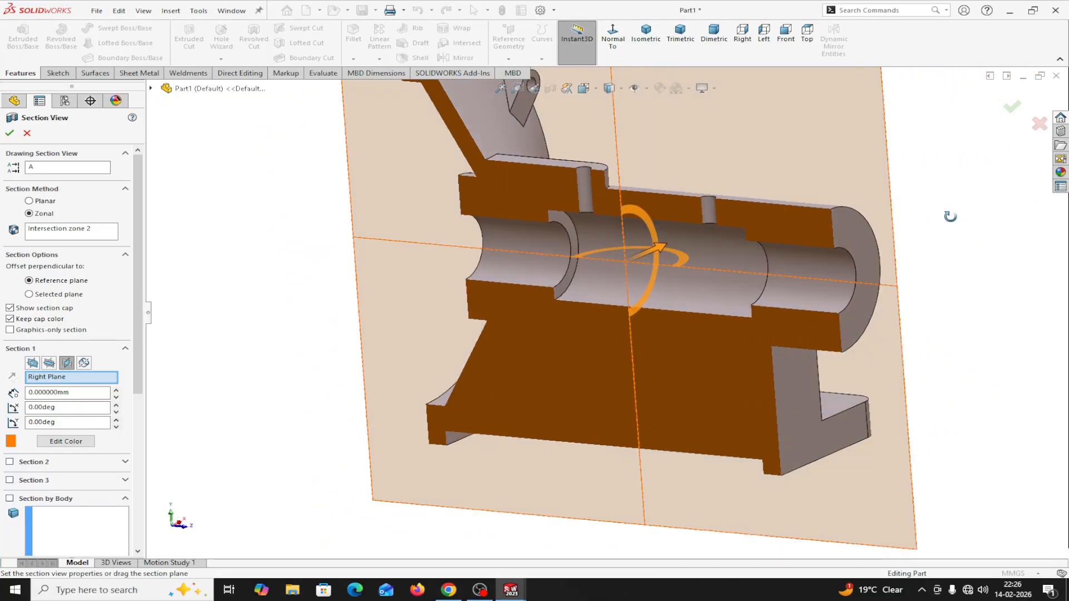
click(9, 134)
scroll(403, 310, up, 3)
mouse_move(406, 310)
middle_down()
mouse_move(436, 292)
mouse_move(390, 331)
mouse_move(396, 325)
middle_up()
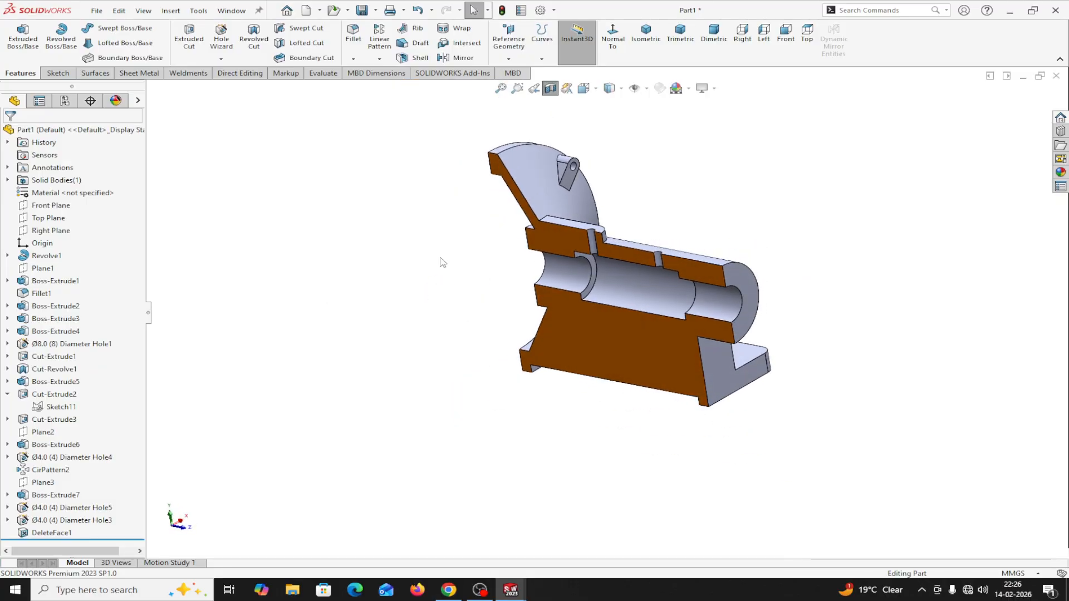
click(550, 89)
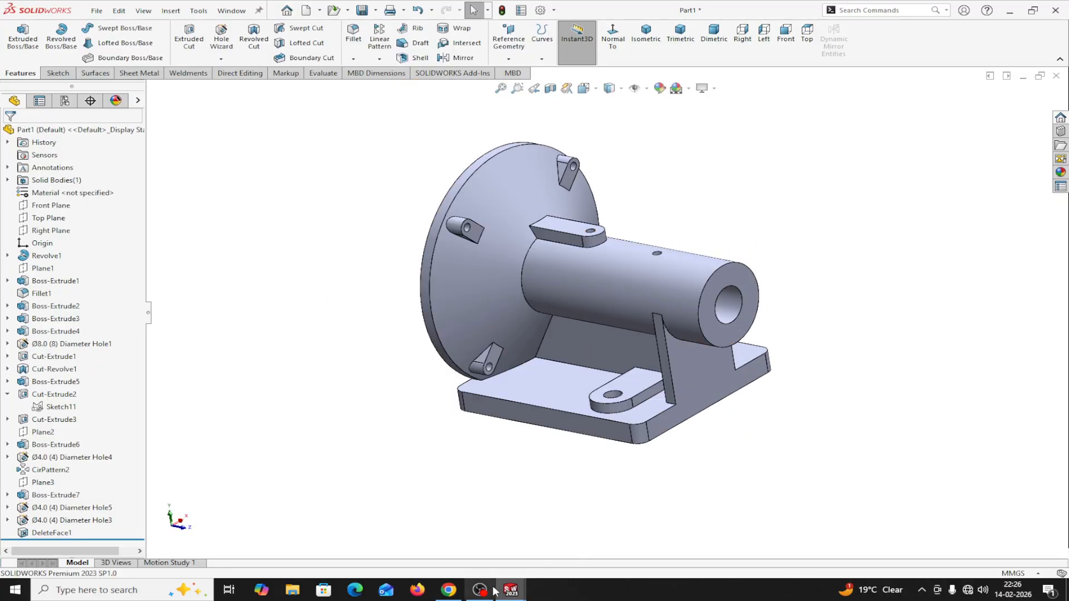
Step: Switch to the reference drawing sheet and examine its views for the features still missing from the part
mouse_move(515, 596)
click(467, 556)
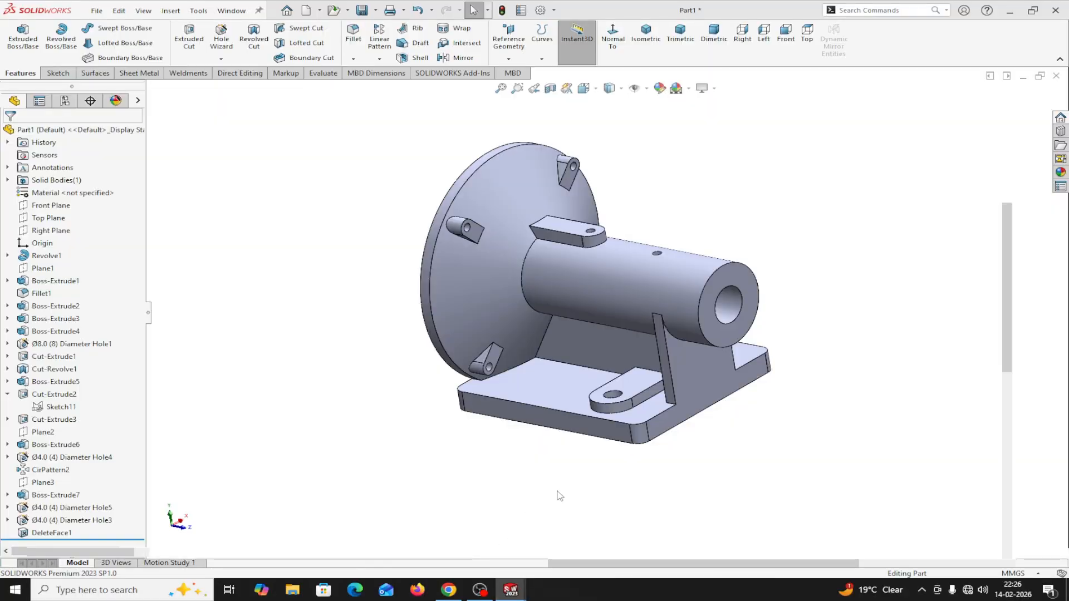
scroll(584, 471, up, 5)
scroll(711, 426, down, 5)
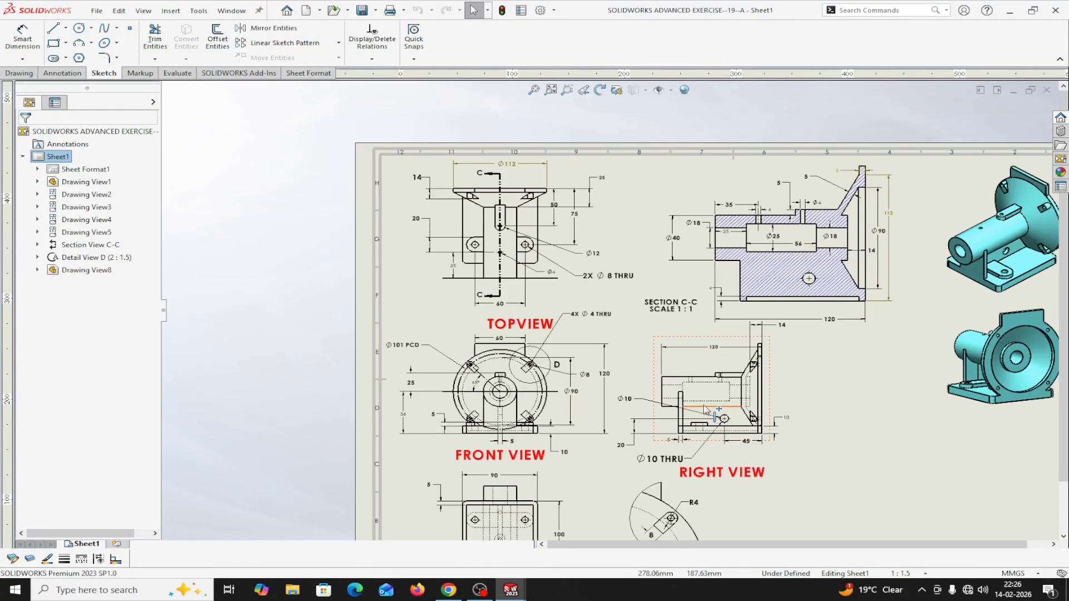
scroll(724, 440, up, 5)
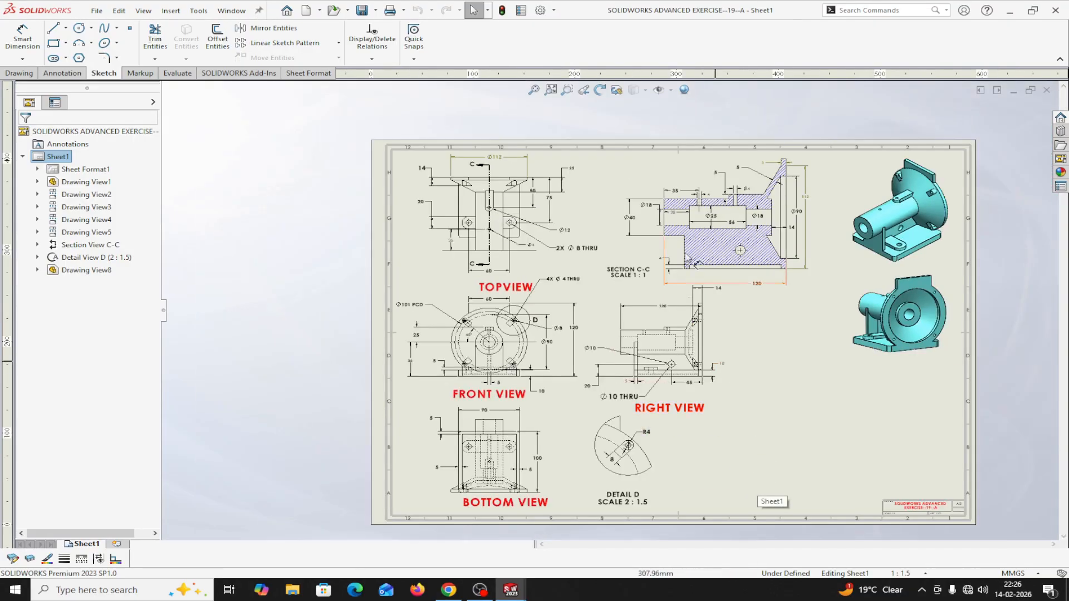
scroll(746, 260, down, 1)
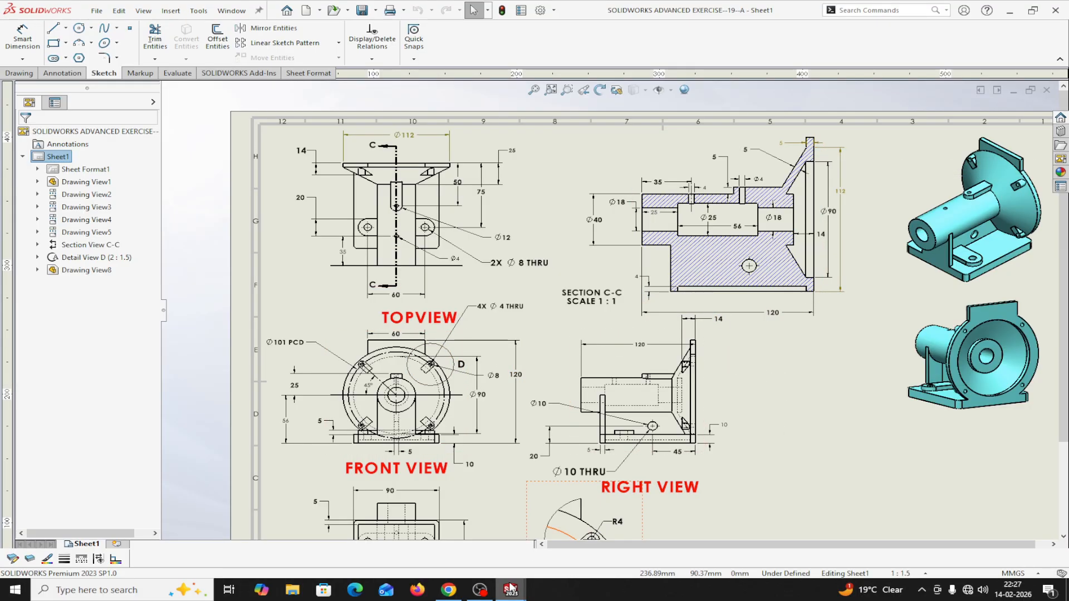
Step: Return to Part1 and start a sketch on the flange's flat rear face, viewed normal to it
mouse_move(508, 593)
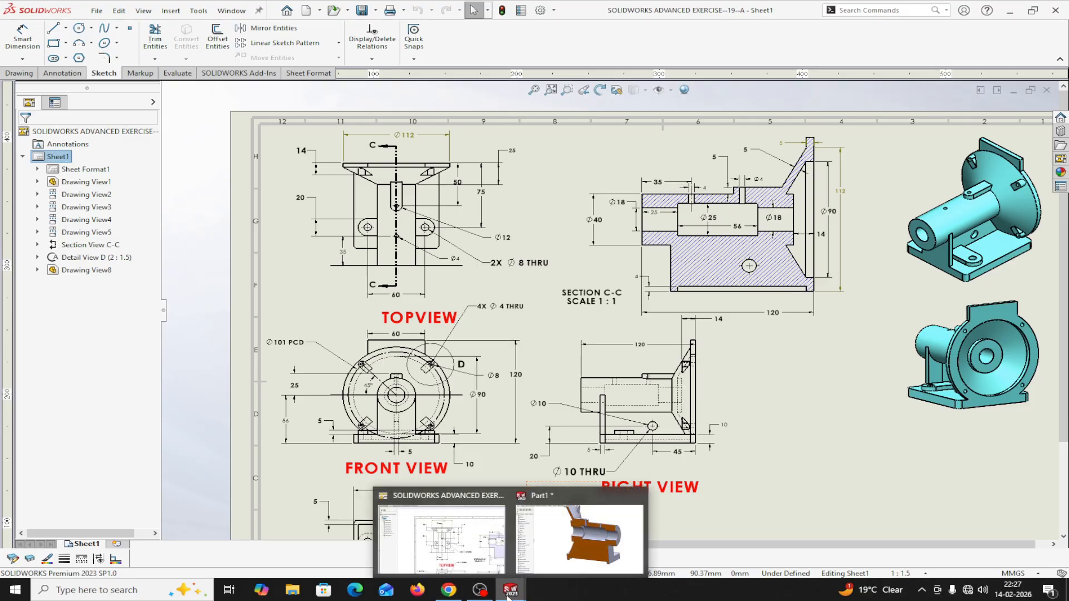
click(560, 560)
middle_drag(837, 382, 947, 312)
click(548, 174)
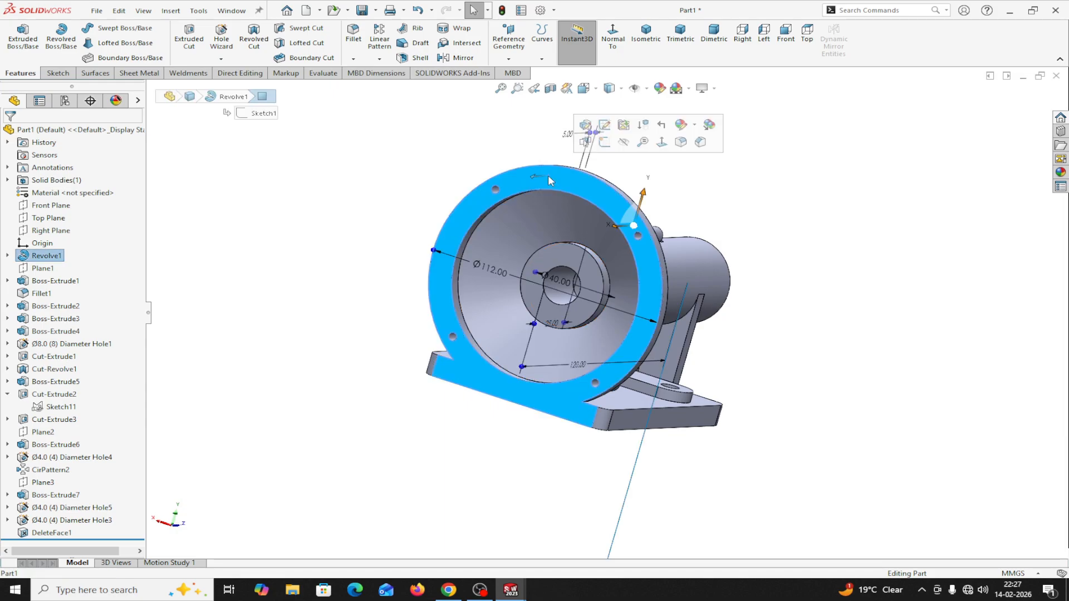
click(605, 125)
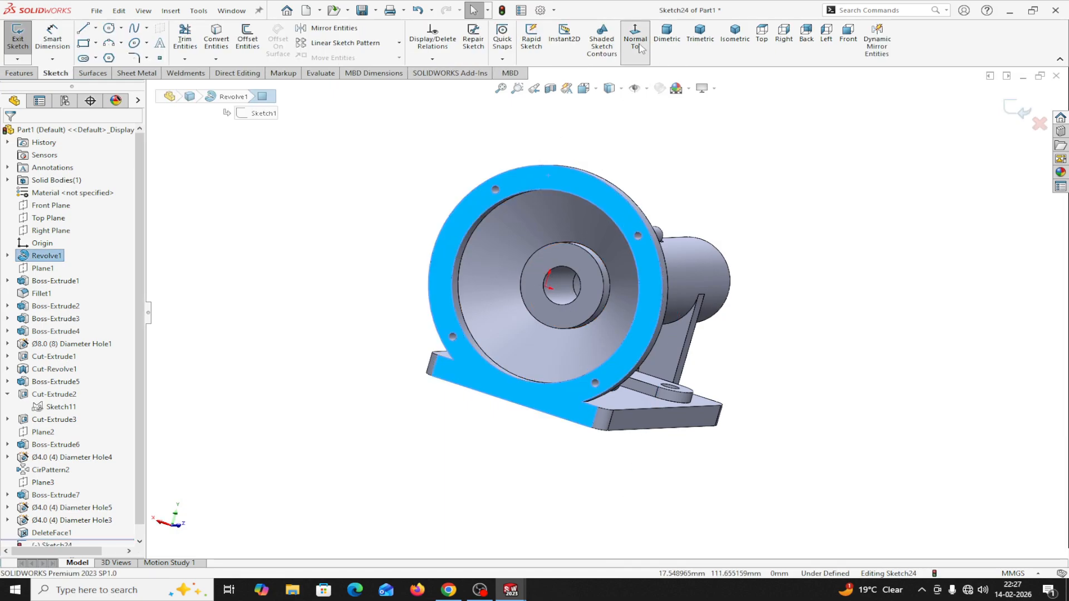
click(639, 45)
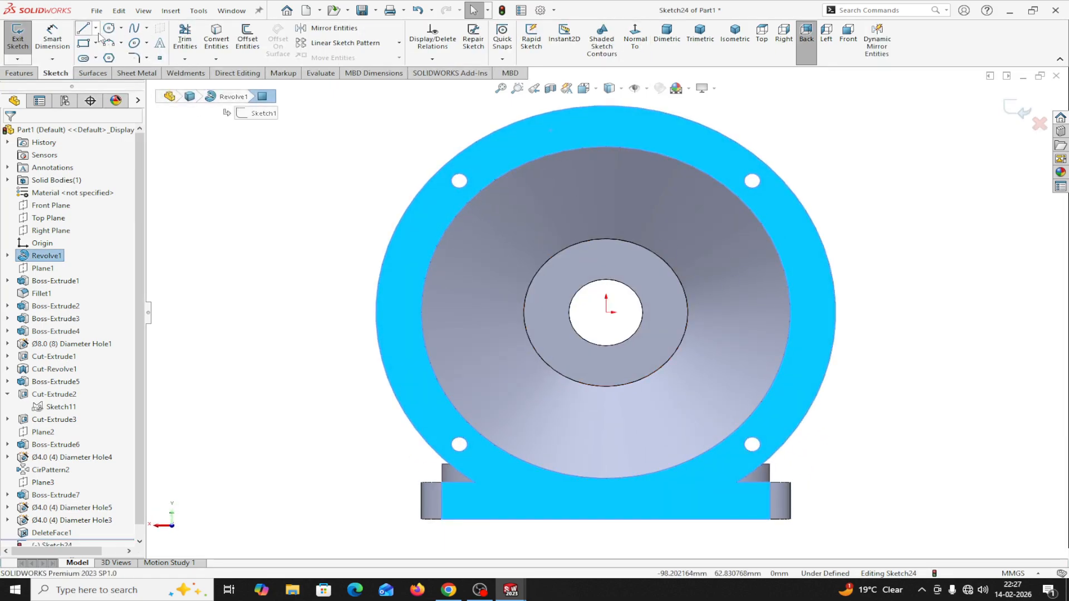
Step: Draw a vertical construction centreline 56 mm long from the origin up to the flange's outer edge
click(96, 27)
click(107, 44)
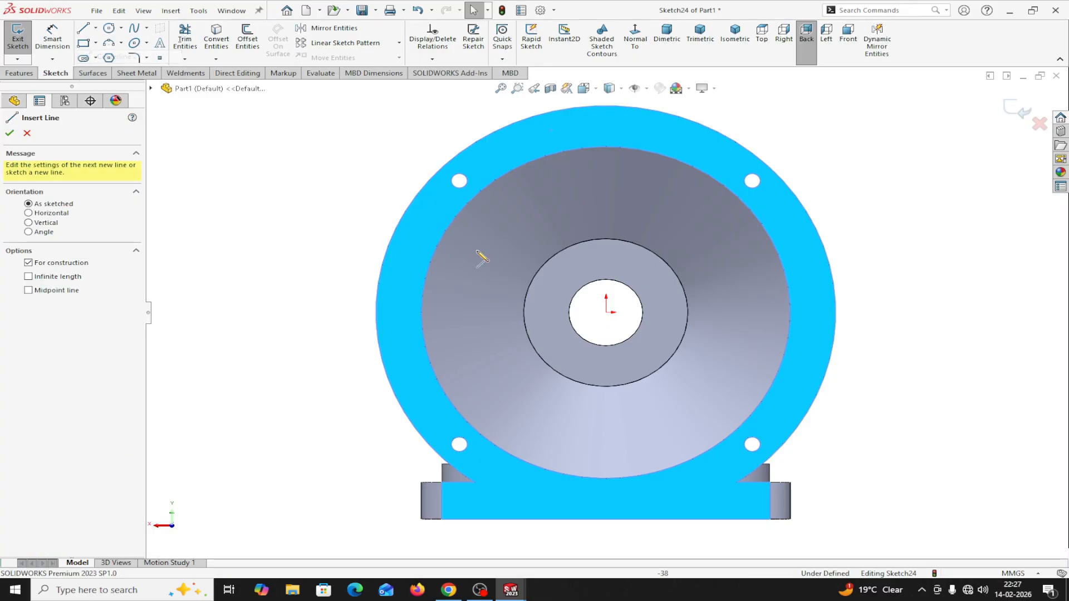
click(606, 312)
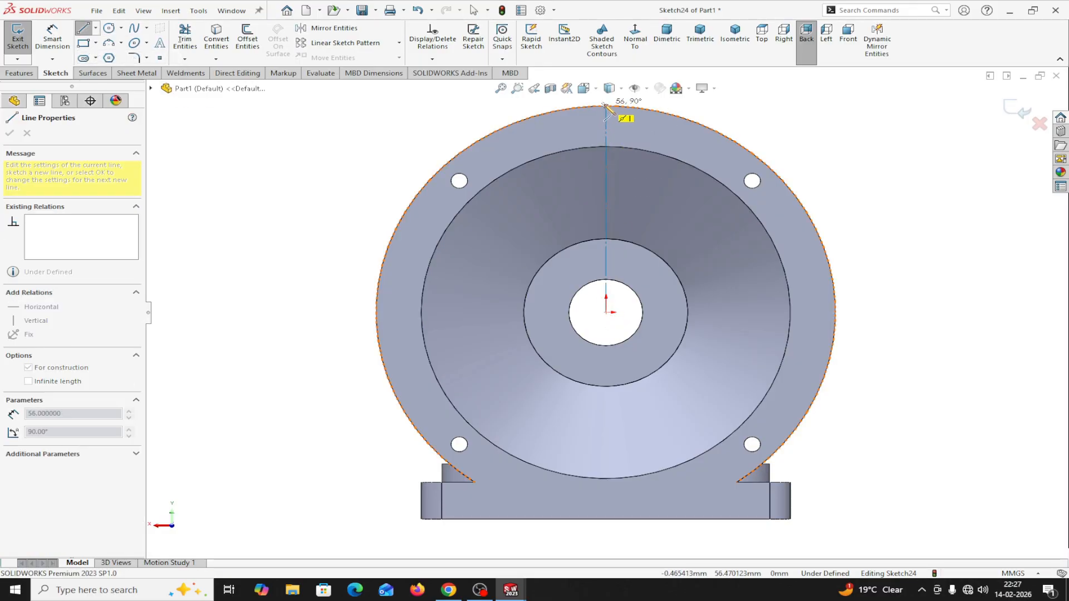
click(607, 105)
right_click(606, 106)
click(644, 110)
key(z)
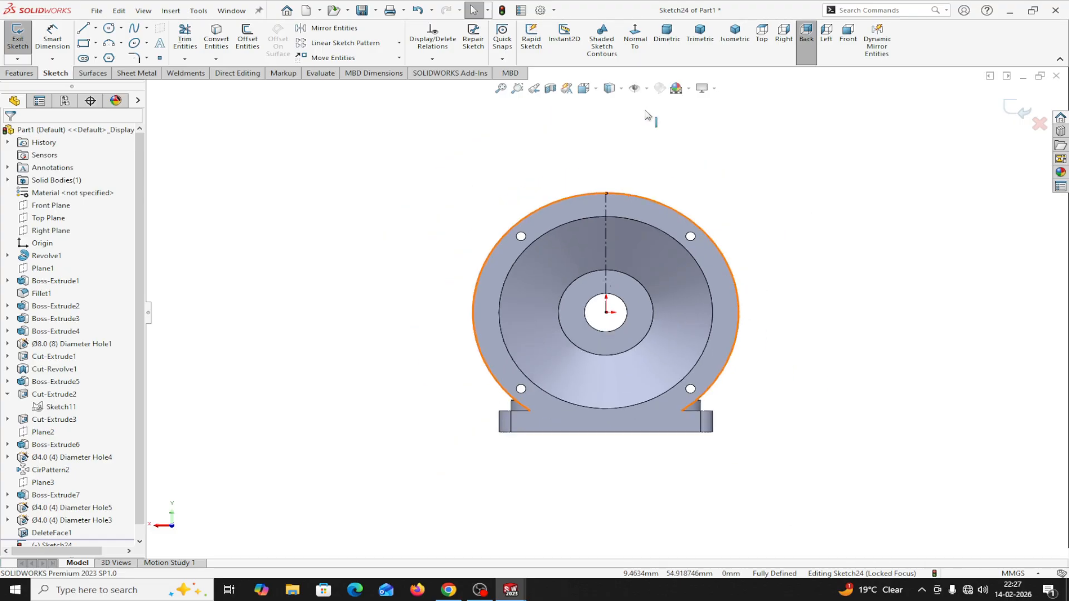
scroll(638, 134, down, 2)
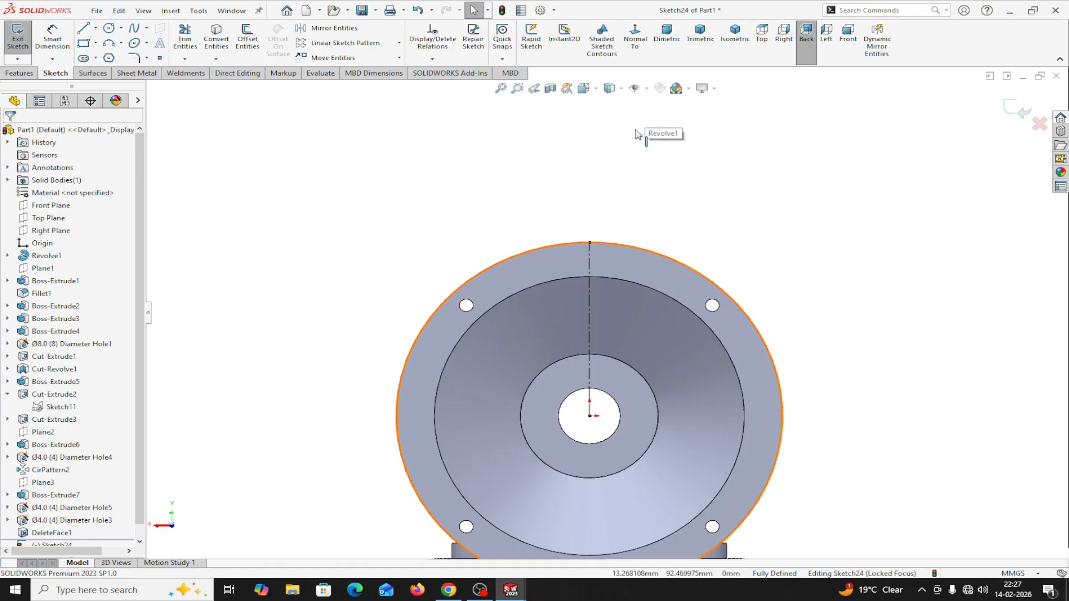
Step: Sketch an open three-sided tab profile about 23 mm wide and 10 mm tall, with both verticals ending on the flange's upper outer edge
click(83, 29)
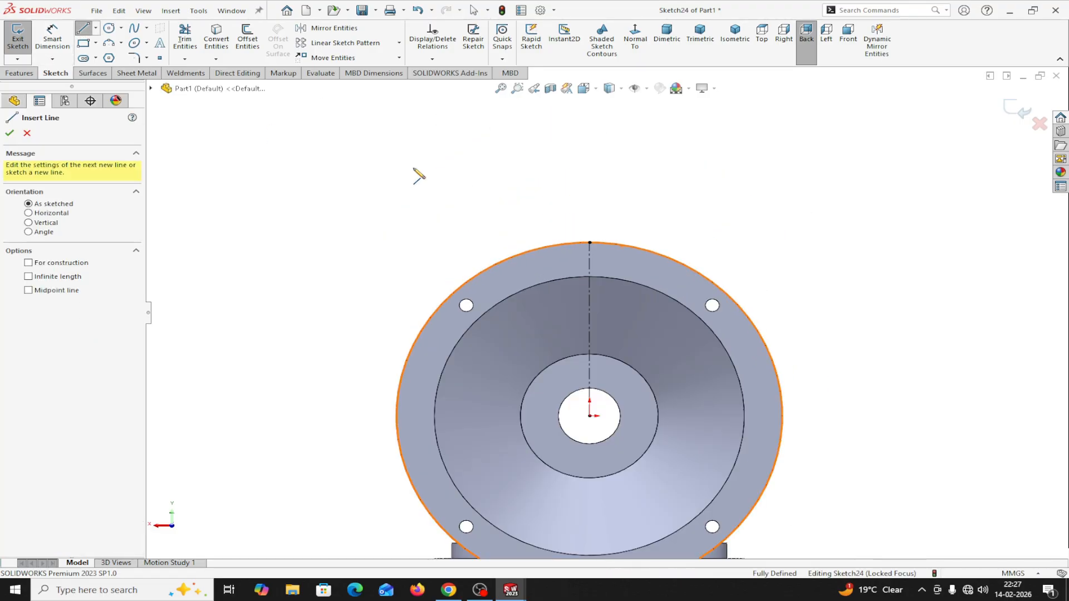
click(555, 216)
click(556, 245)
right_click(556, 246)
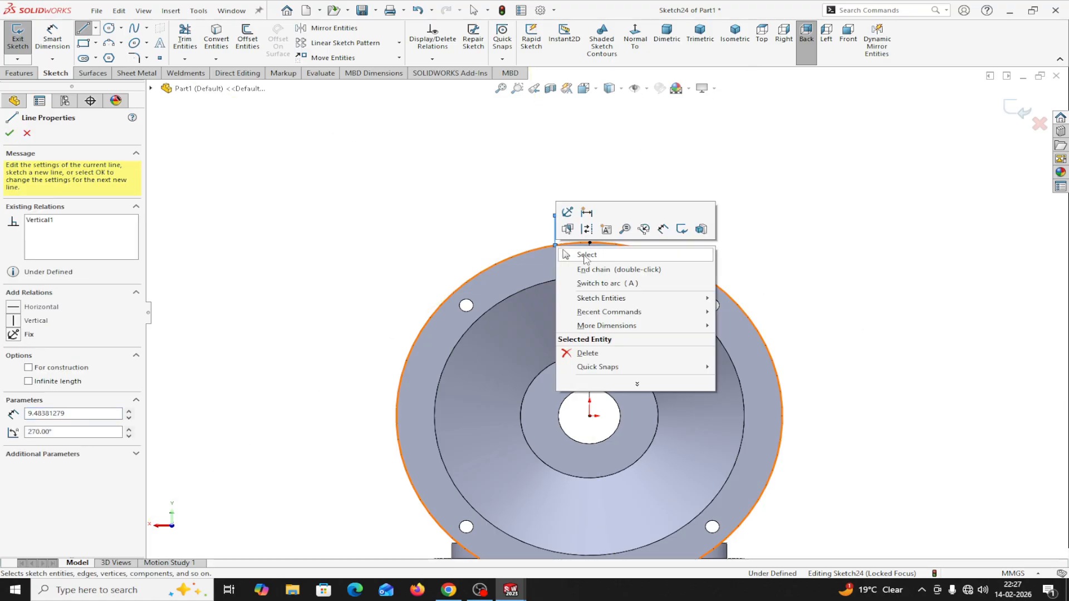
click(585, 256)
click(85, 31)
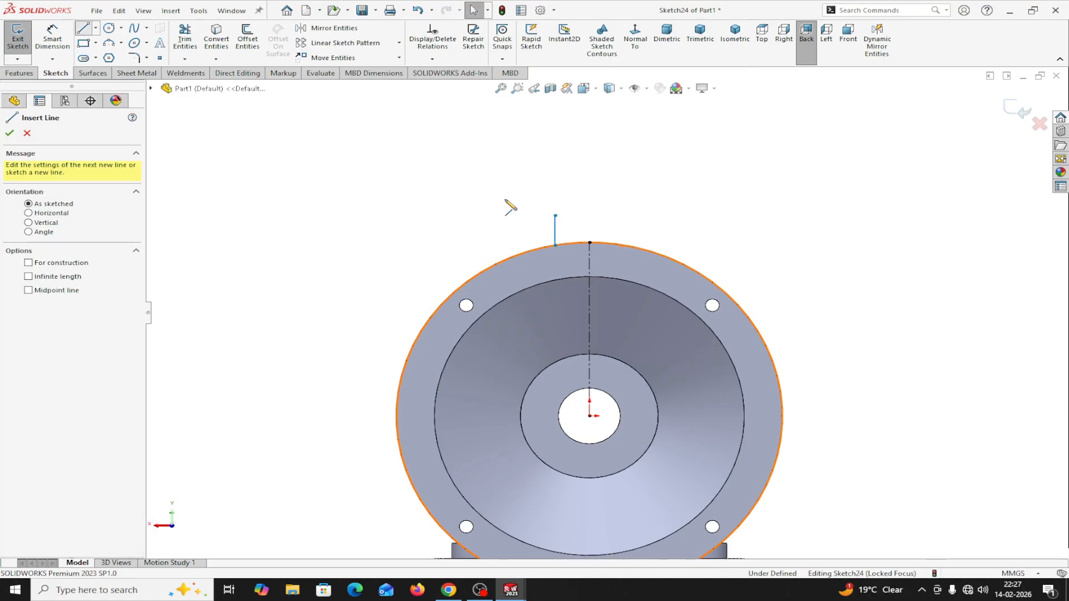
click(555, 216)
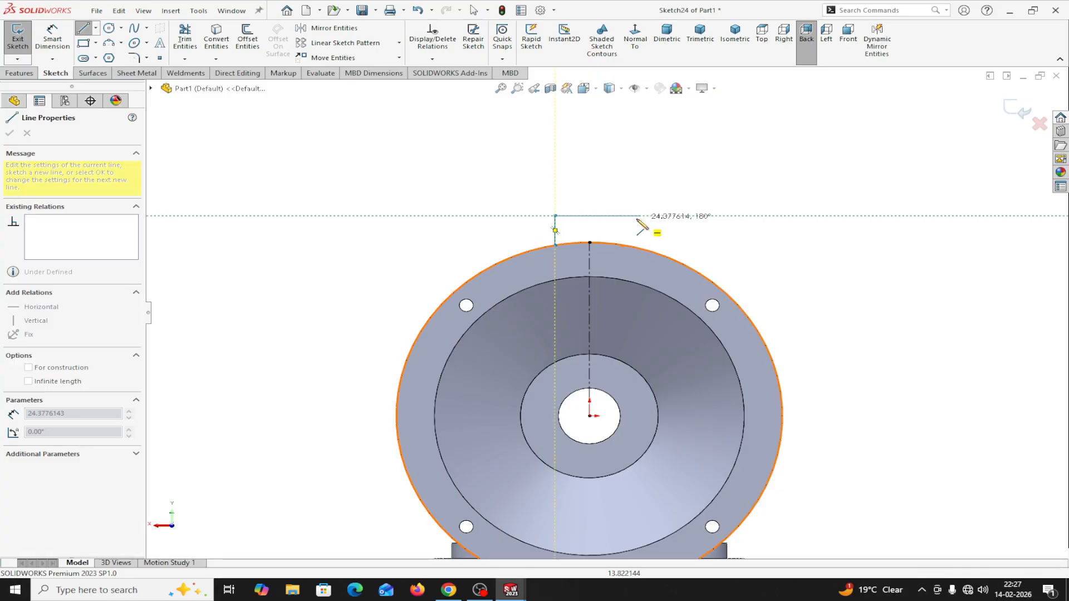
click(635, 217)
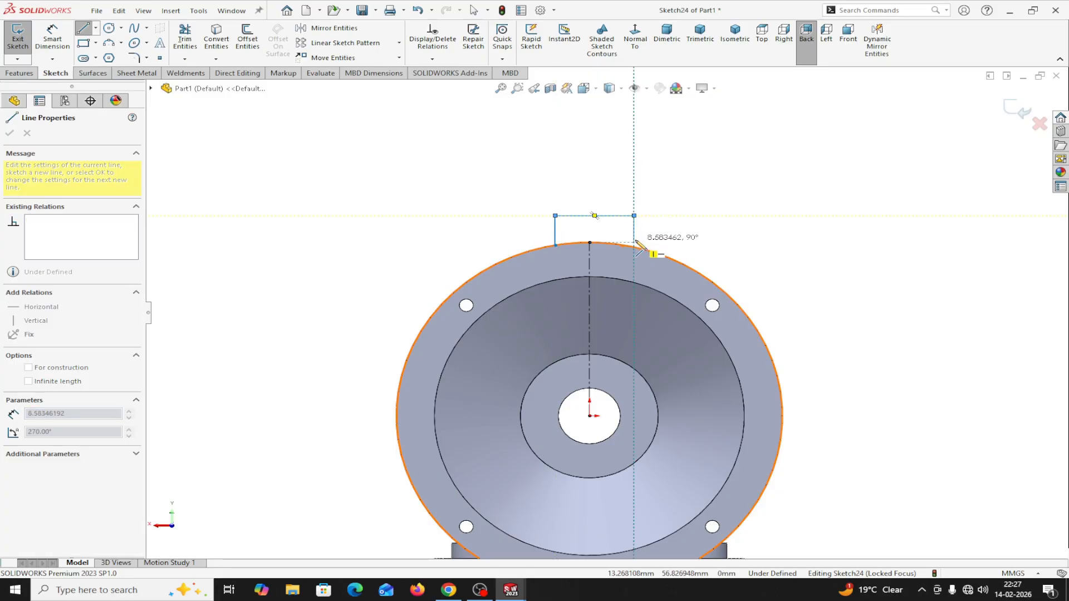
click(635, 245)
right_click(635, 246)
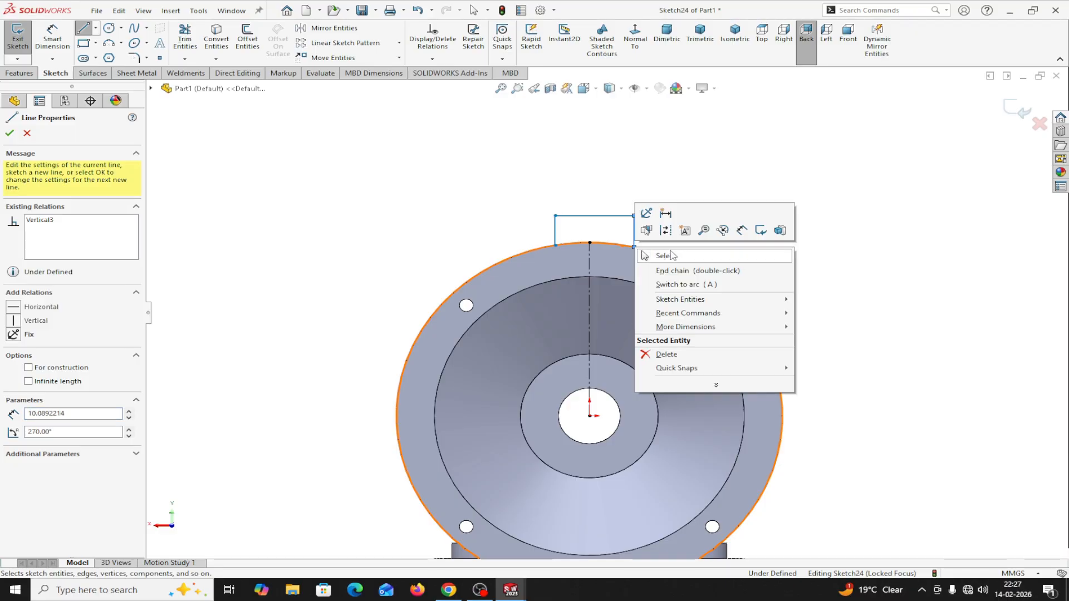
click(672, 252)
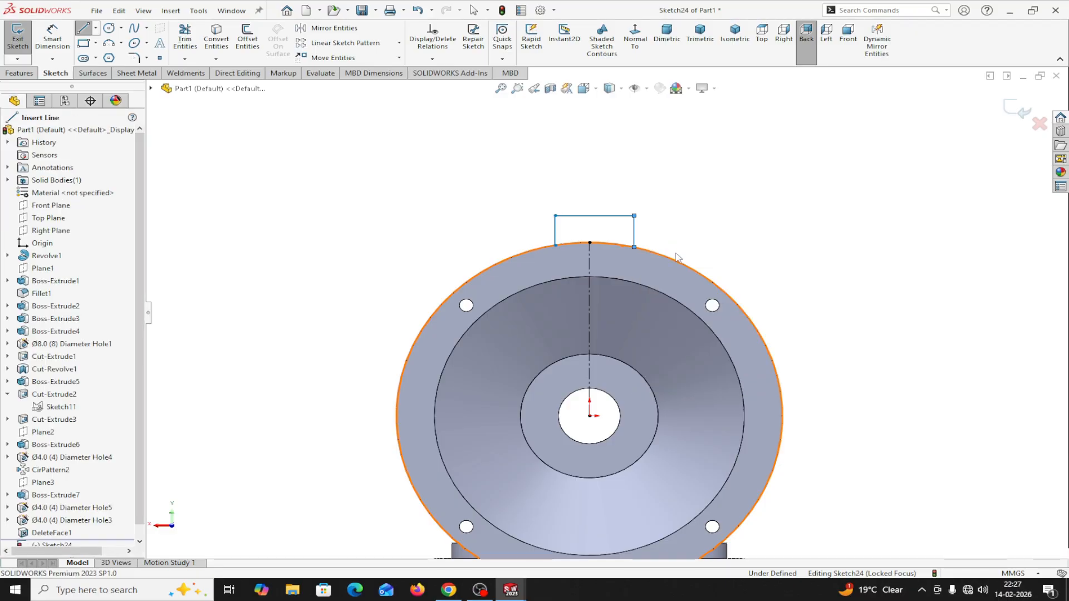
Step: Make the tab profile's two vertical lines symmetric about the construction centreline
click(559, 238)
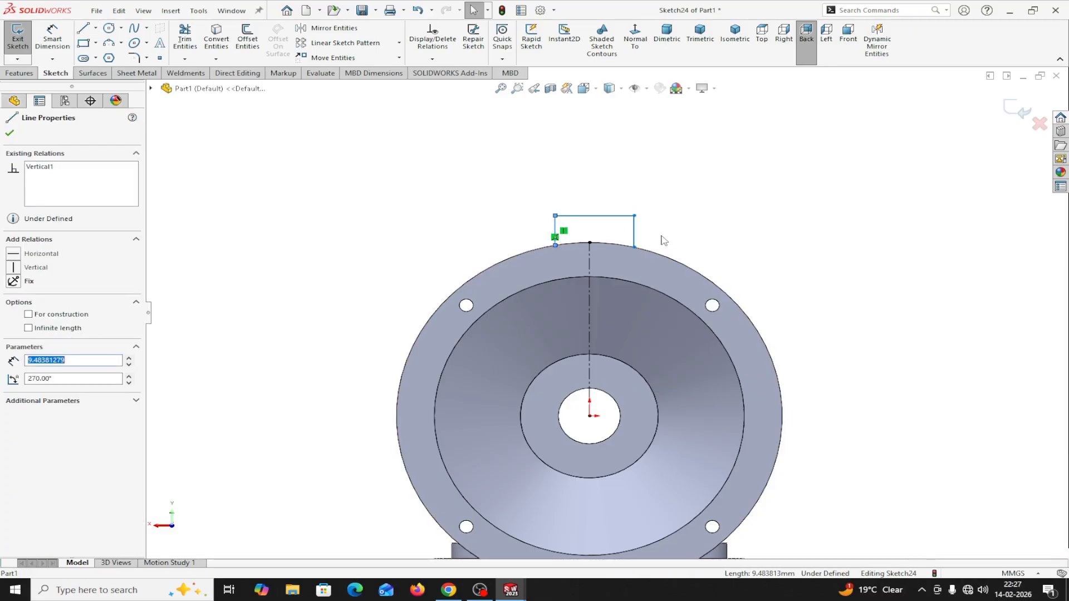
ctrl+click(637, 232)
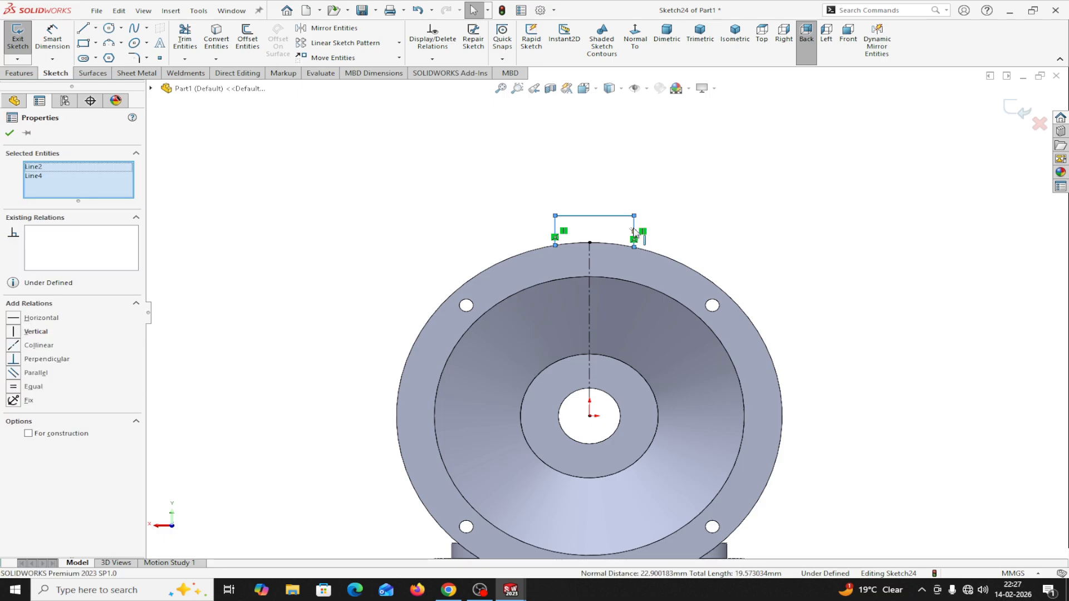
ctrl+click(589, 259)
click(14, 389)
click(9, 134)
Step: Dimension the distance between the tab profile's two vertical lines as 60 mm
click(52, 36)
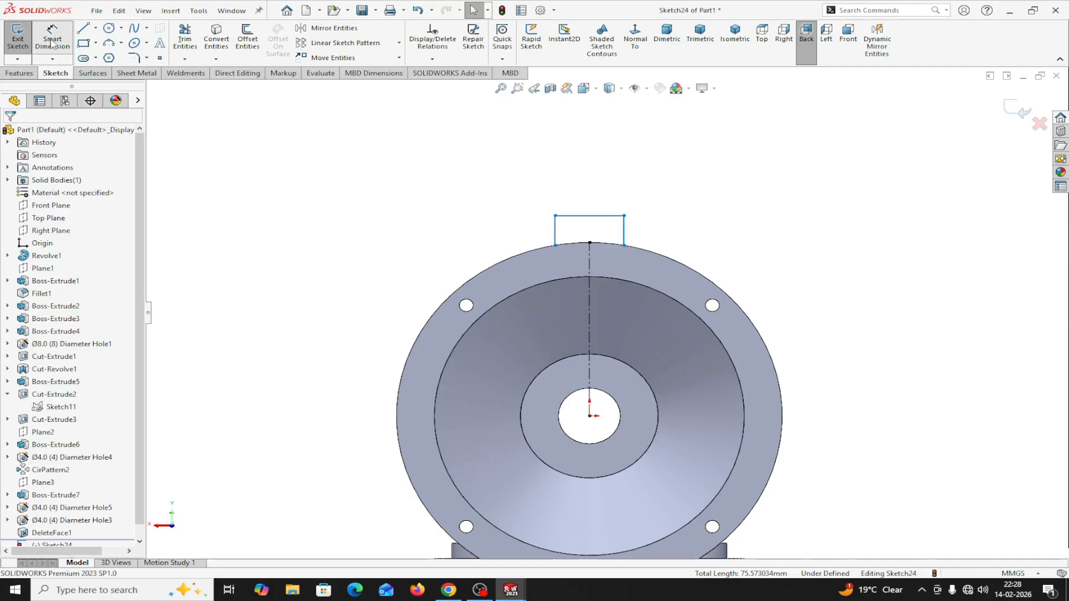
click(555, 234)
click(625, 236)
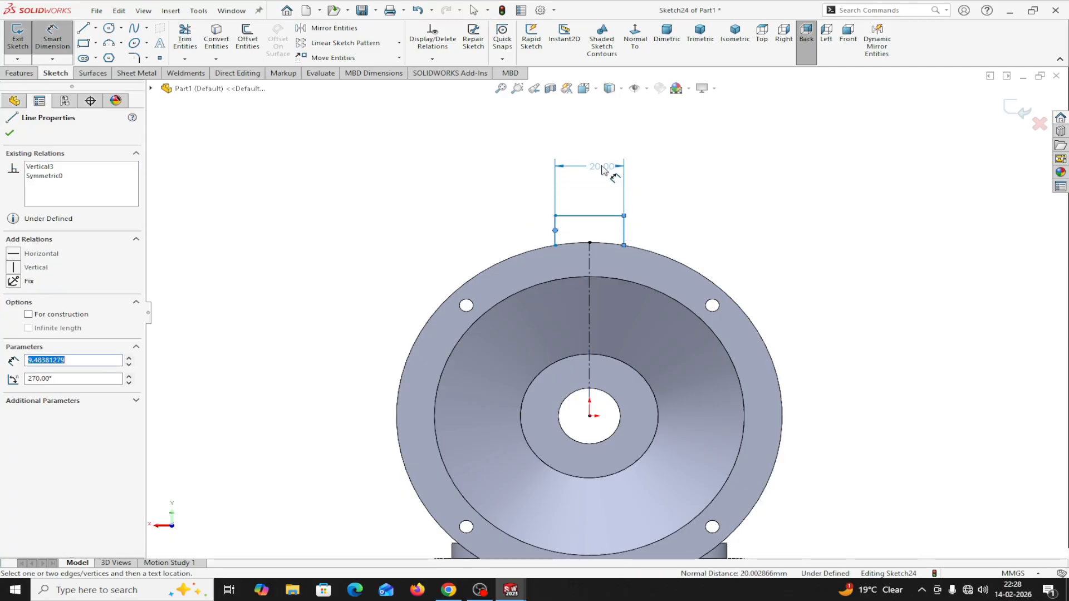
click(597, 171)
text(60)
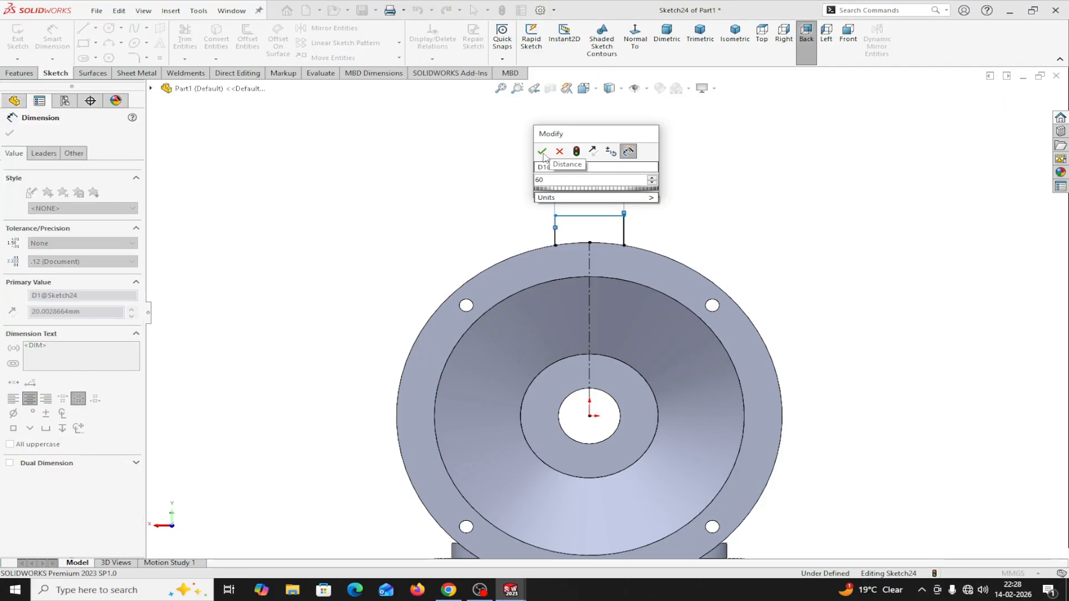
click(543, 153)
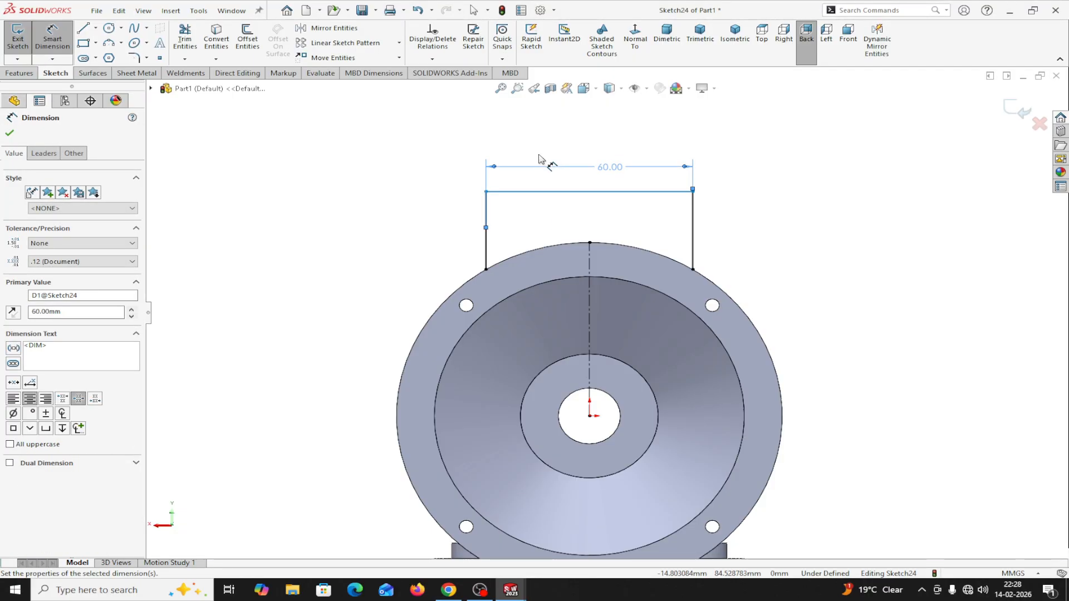
Step: Dimension the height from the base's bottom edge to the tab profile's top line as 120 mm
scroll(625, 462, up, 3)
scroll(623, 452, down, 1)
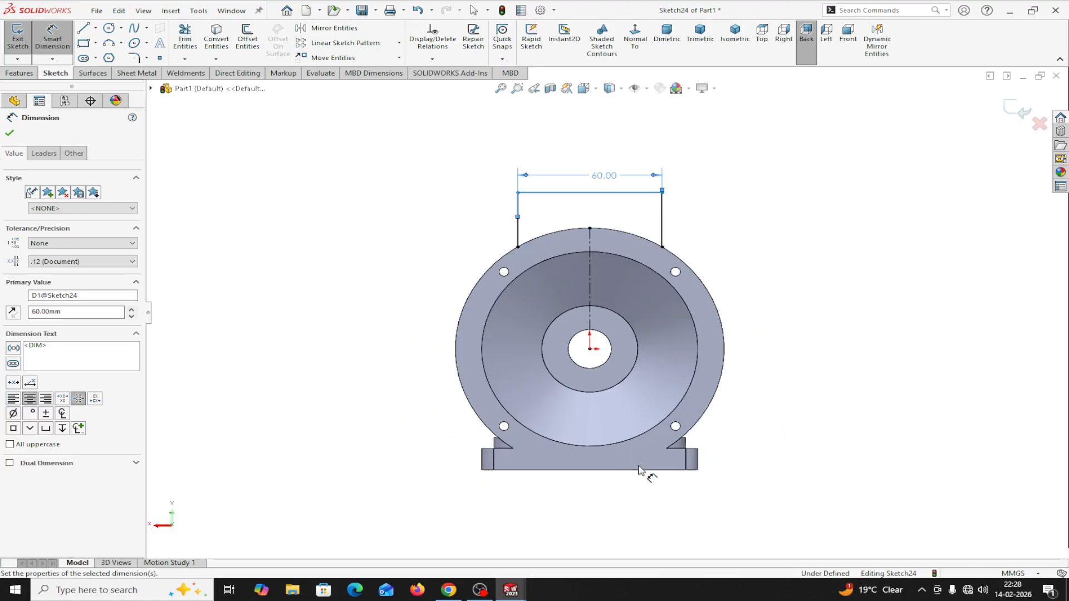
click(642, 473)
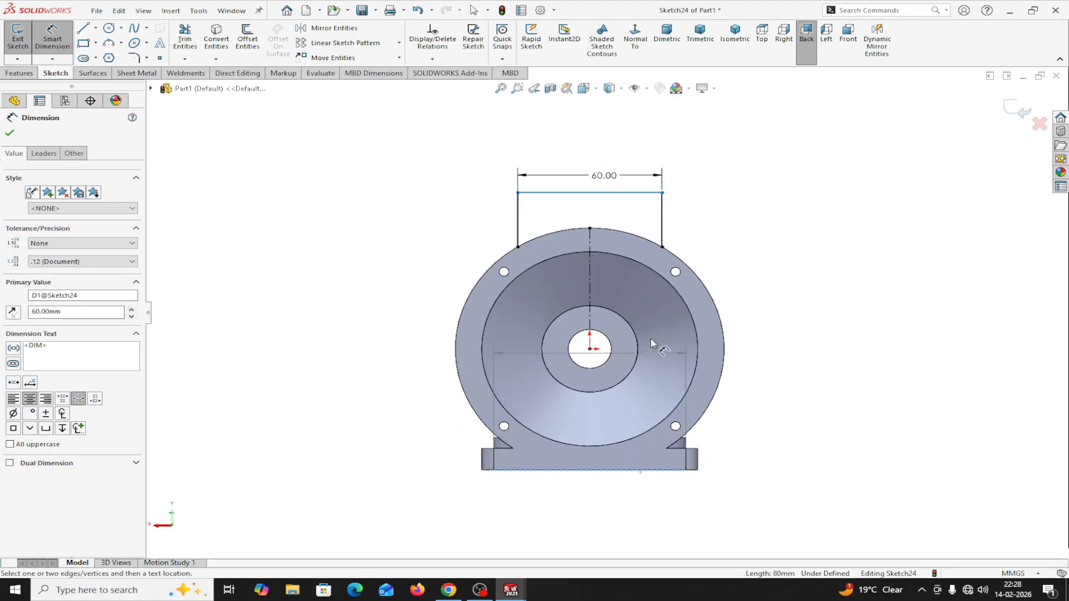
click(640, 193)
click(852, 277)
text(12)
click(799, 265)
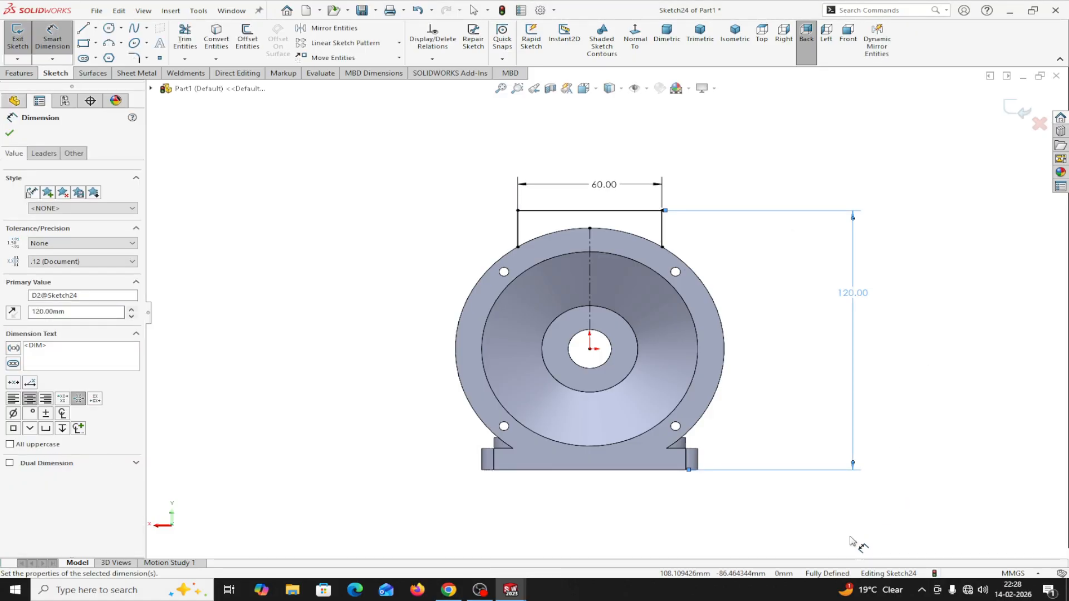
click(10, 134)
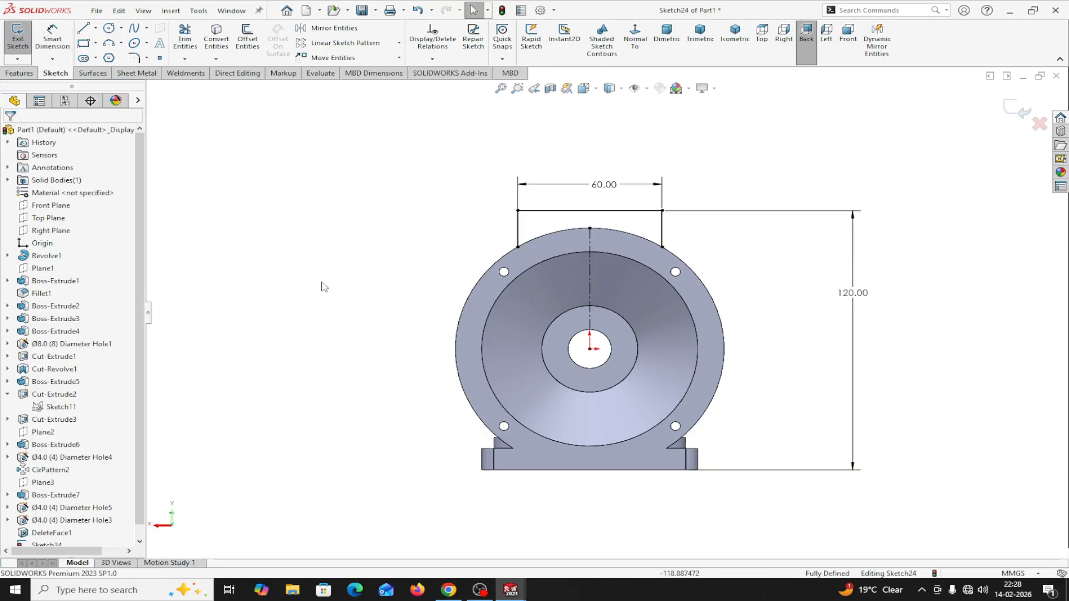
Step: Convert the flange's outer edge into the sketch and power-trim the centreline and the arc outside the tab, leaving the arc between its verticals
click(473, 290)
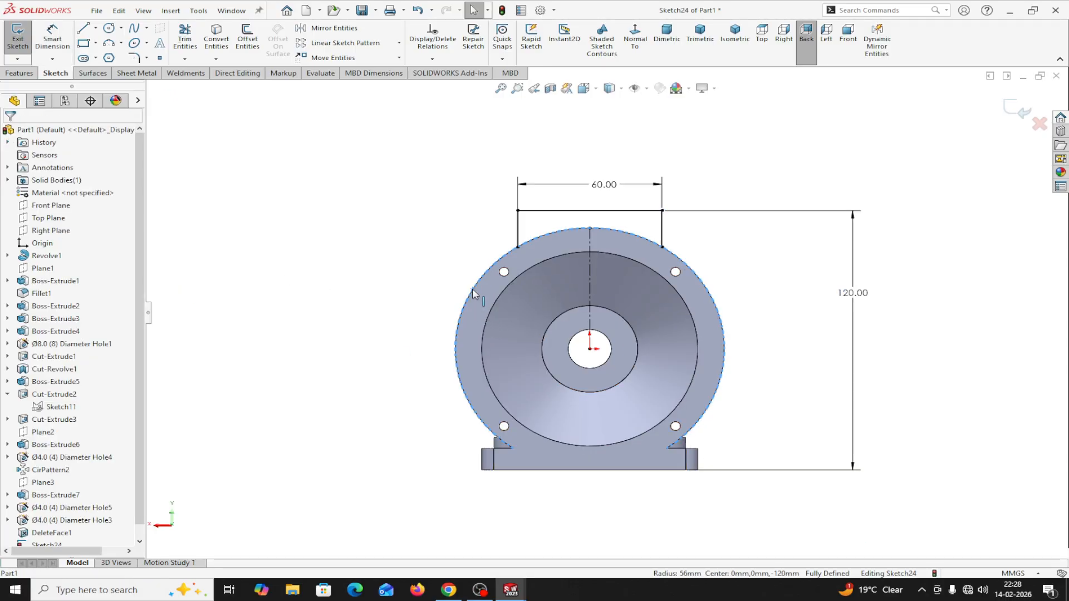
click(221, 45)
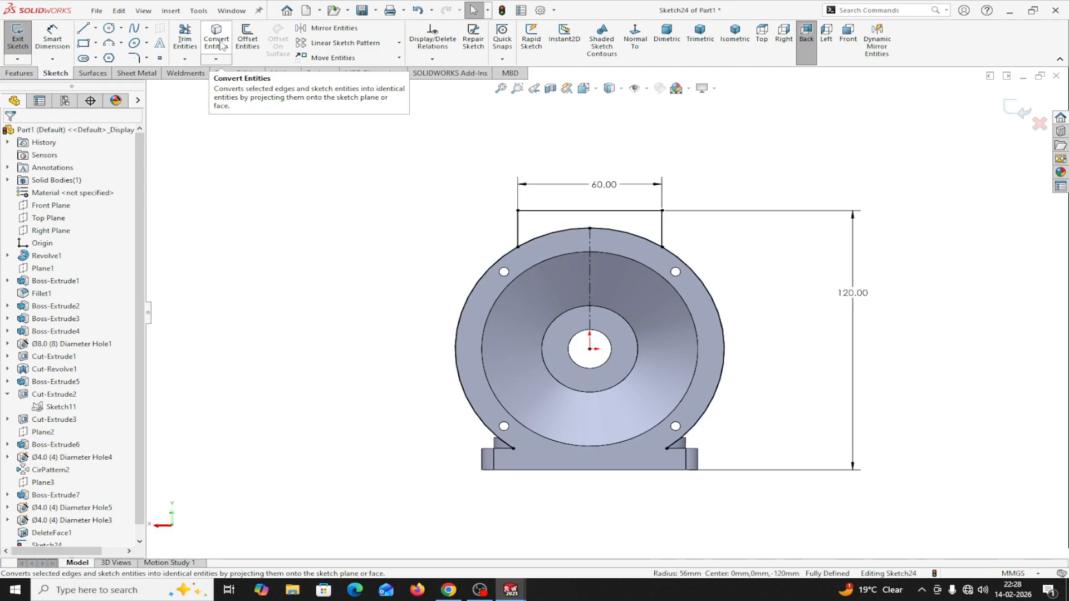
click(185, 36)
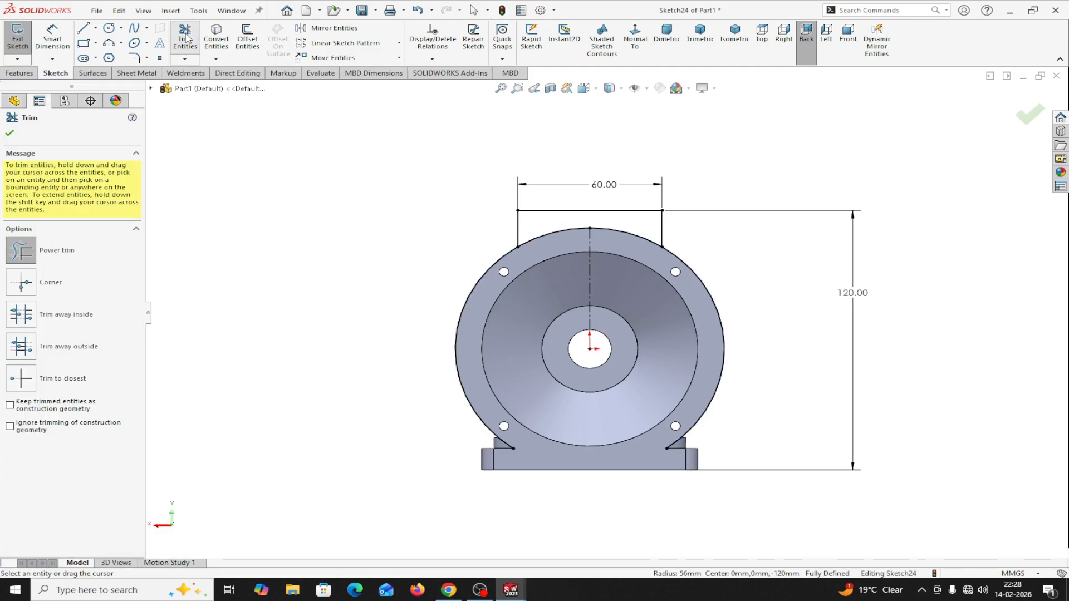
mouse_move(422, 249)
mouse_down()
mouse_move(553, 306)
mouse_move(684, 282)
mouse_move(758, 308)
mouse_move(708, 380)
mouse_move(688, 446)
mouse_move(601, 476)
mouse_move(485, 432)
mouse_move(630, 433)
mouse_up()
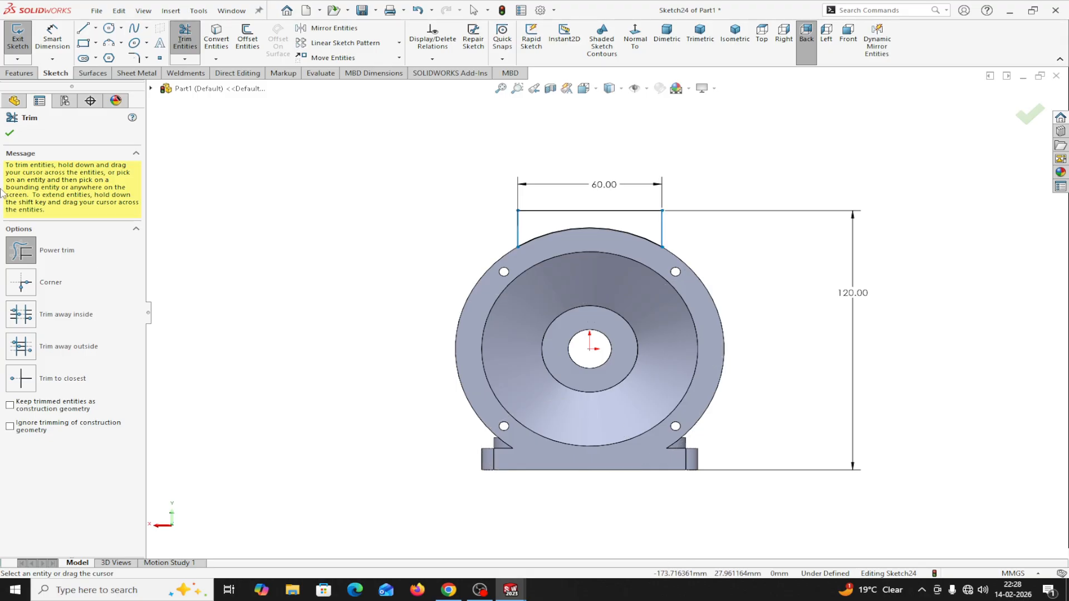
click(9, 134)
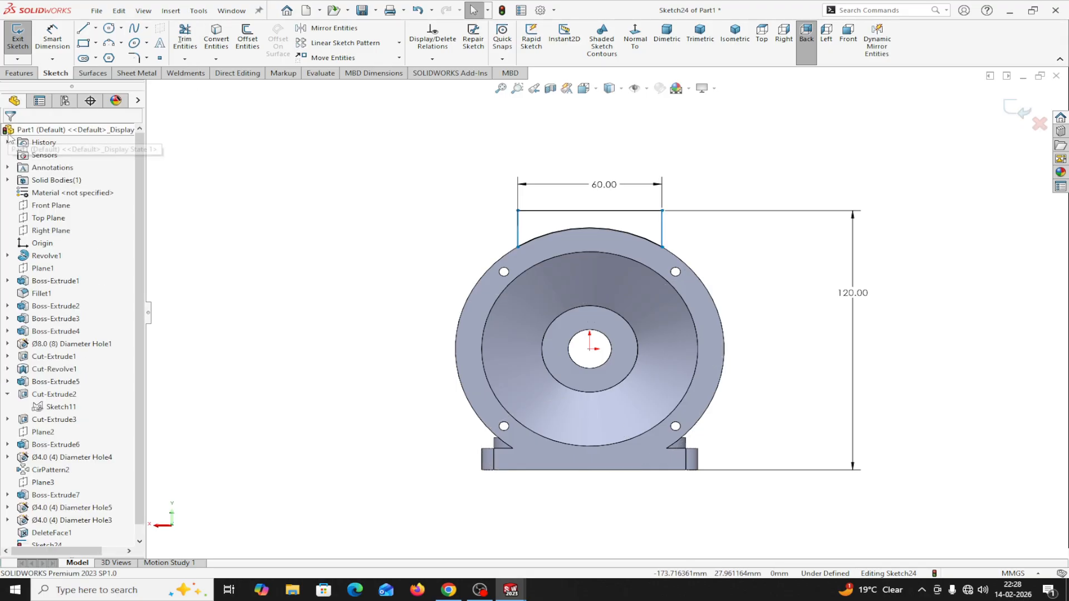
Step: Extrude the closed tab region Blind 5 mm in the reversed direction, towards the tube, with the result merged
click(19, 73)
click(22, 36)
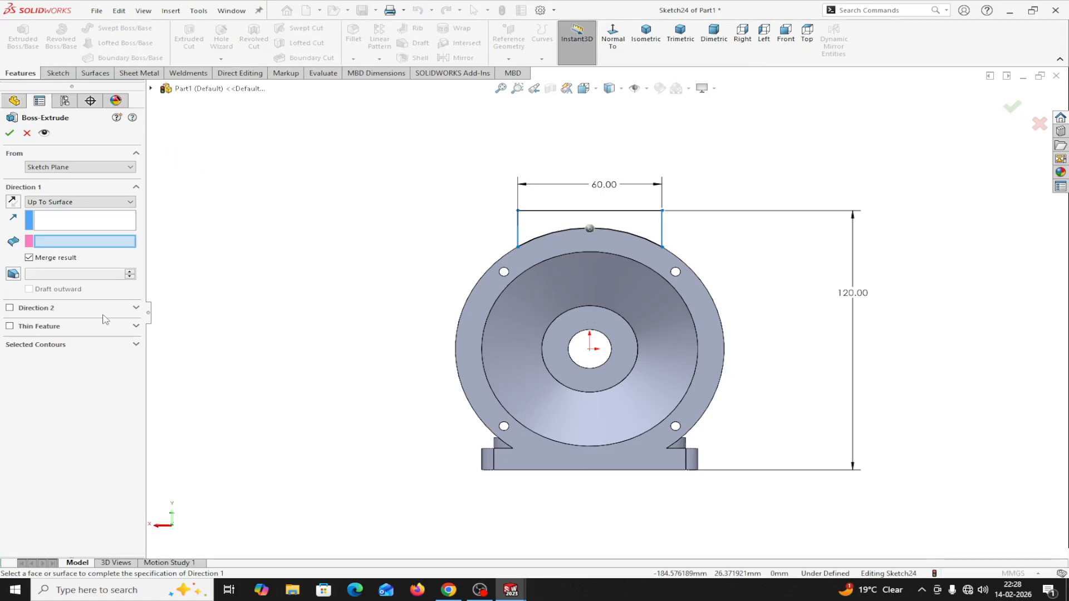
click(69, 350)
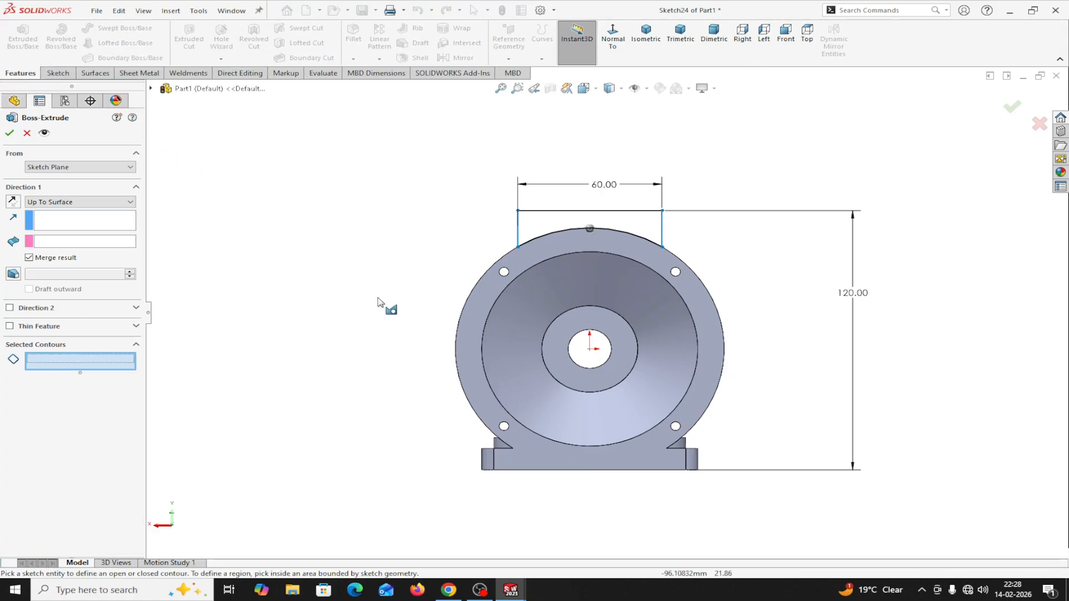
click(541, 231)
middle_drag(358, 251, 423, 294)
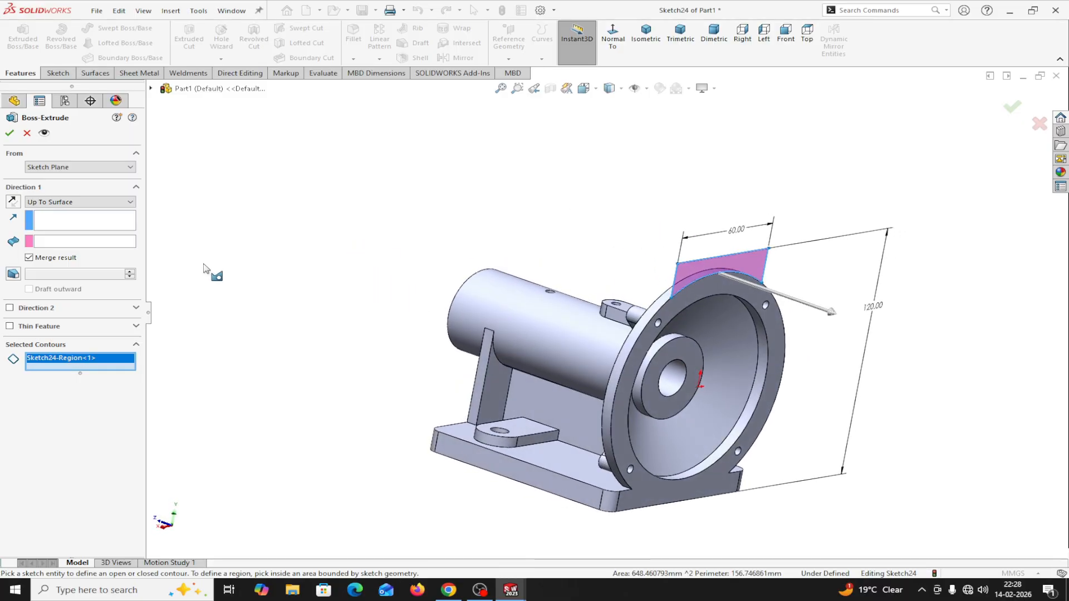
click(13, 201)
click(45, 202)
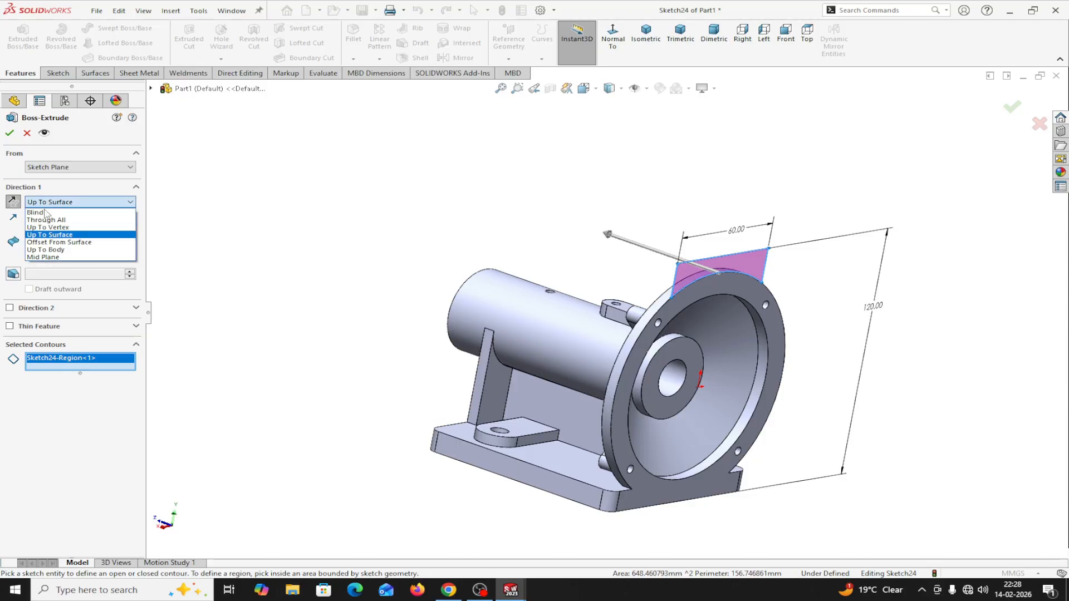
click(43, 211)
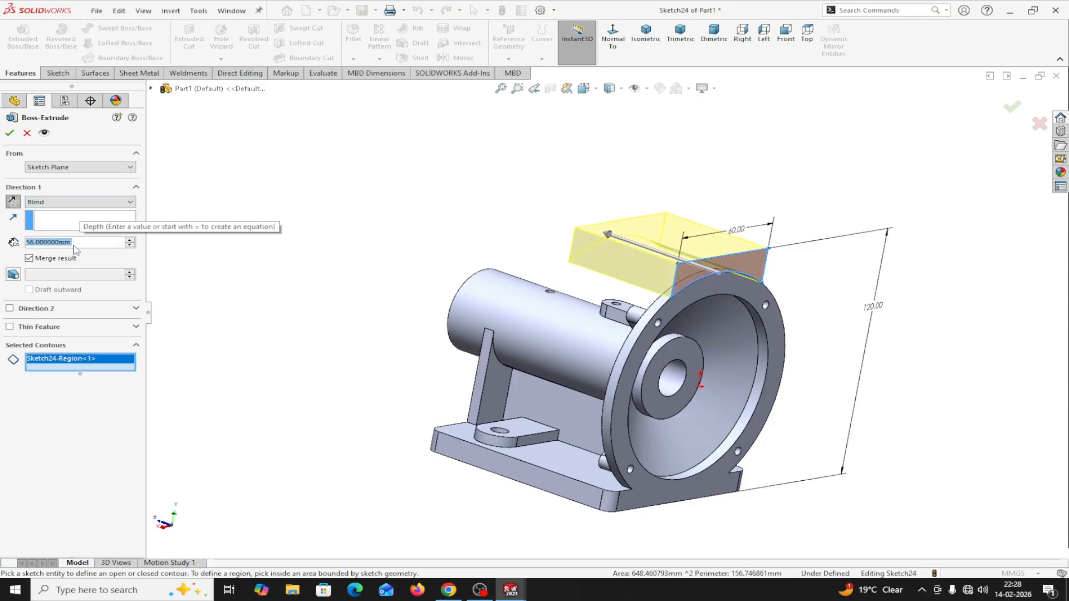
text(5)
key(Return)
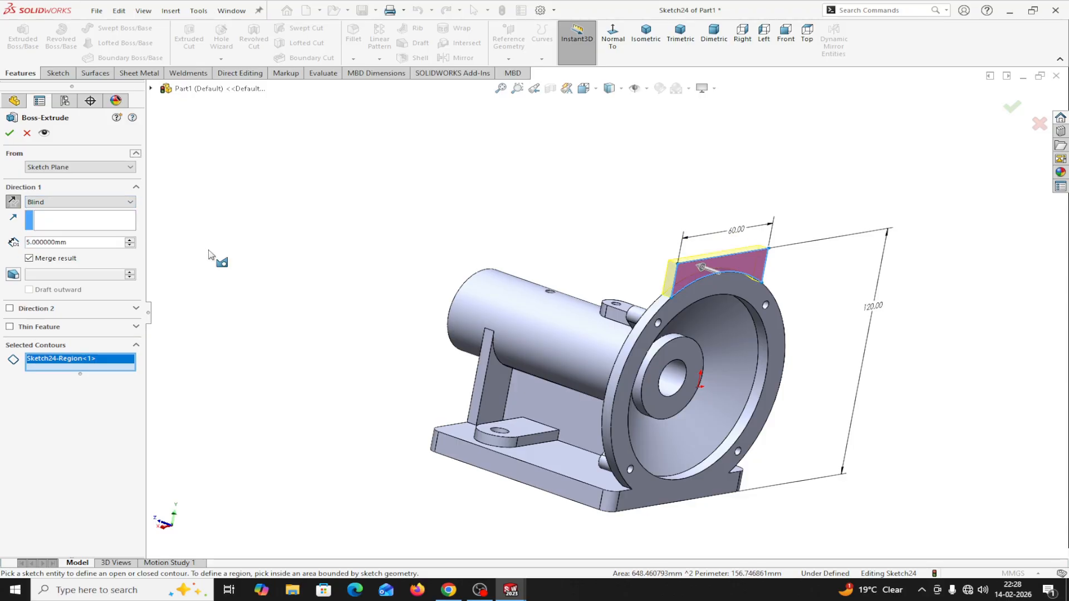
click(11, 133)
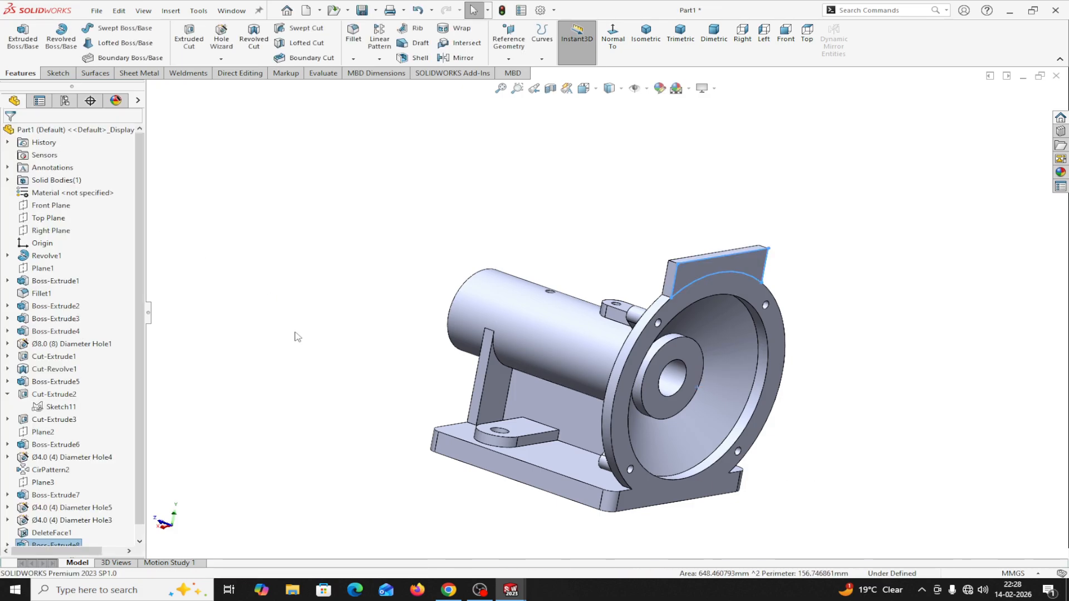
Step: Examine the new tab from the tube side of the part, and compare with section C-C and the right view on the reference drawing
middle_drag(714, 451, 553, 231)
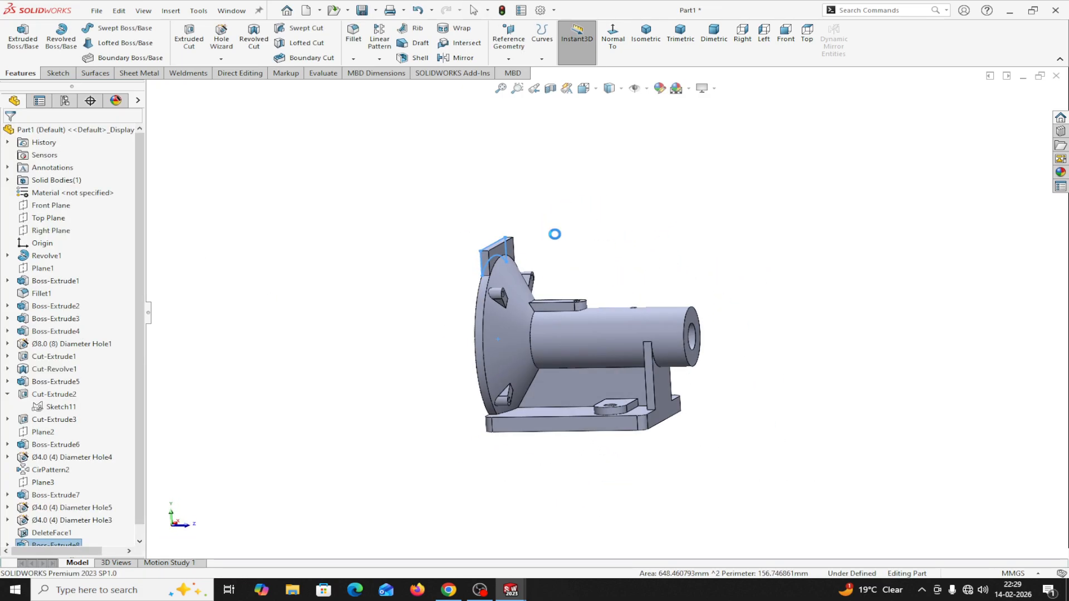
mouse_move(786, 429)
middle_down()
mouse_move(854, 370)
mouse_move(880, 382)
mouse_move(780, 384)
mouse_move(784, 449)
middle_up()
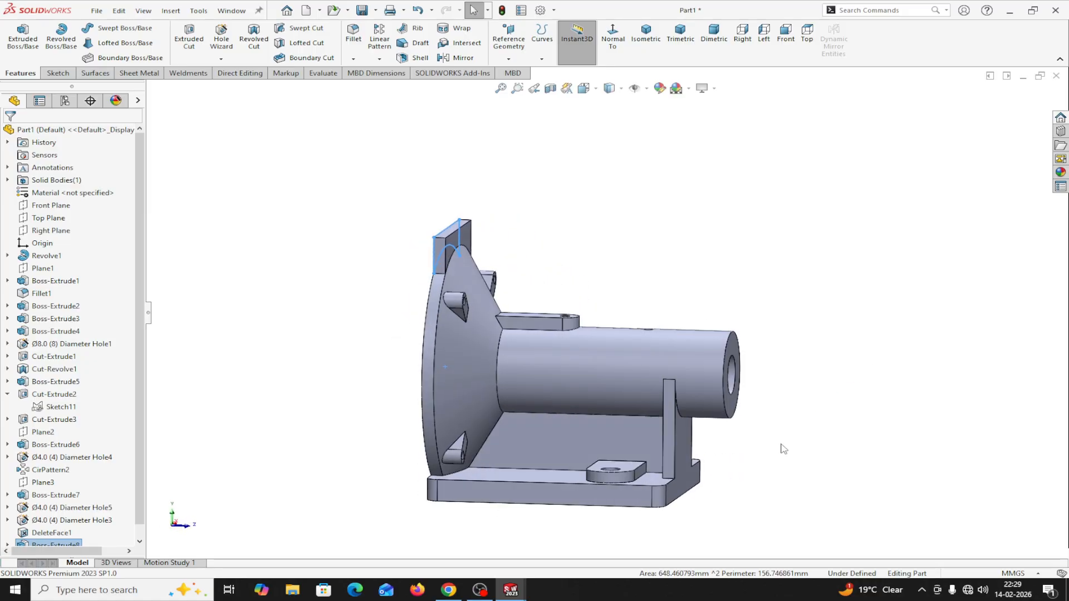
mouse_move(518, 595)
click(467, 560)
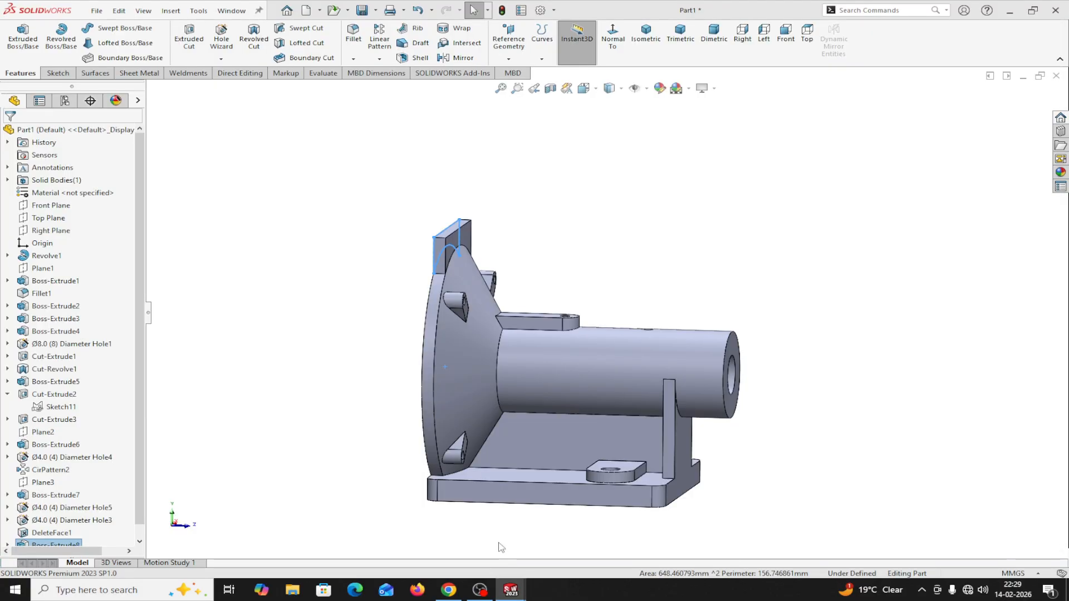
scroll(687, 442, down, 2)
scroll(684, 441, up, 3)
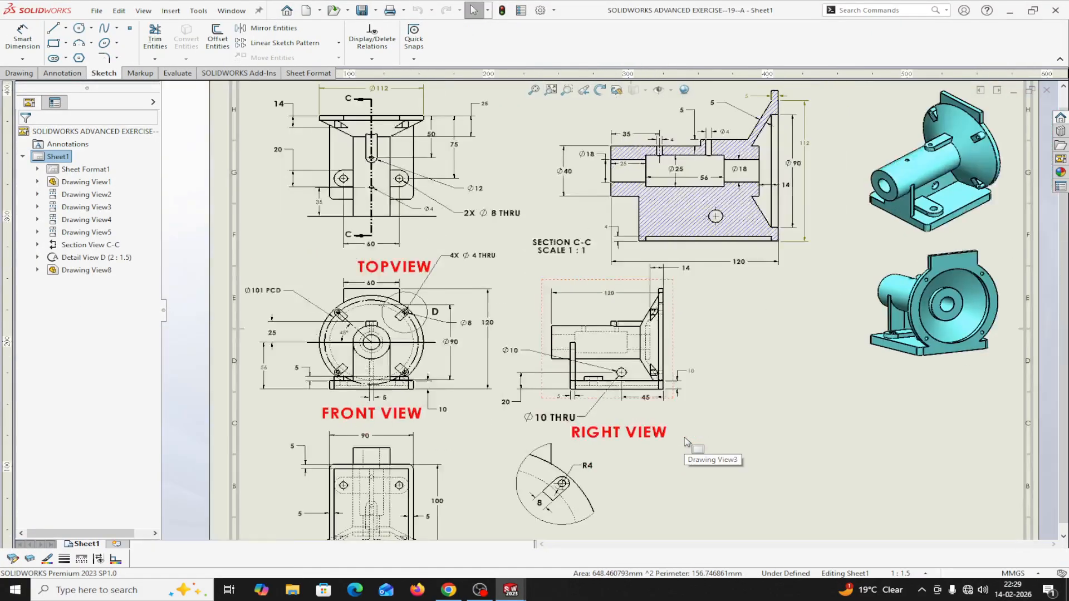
scroll(688, 331, down, 3)
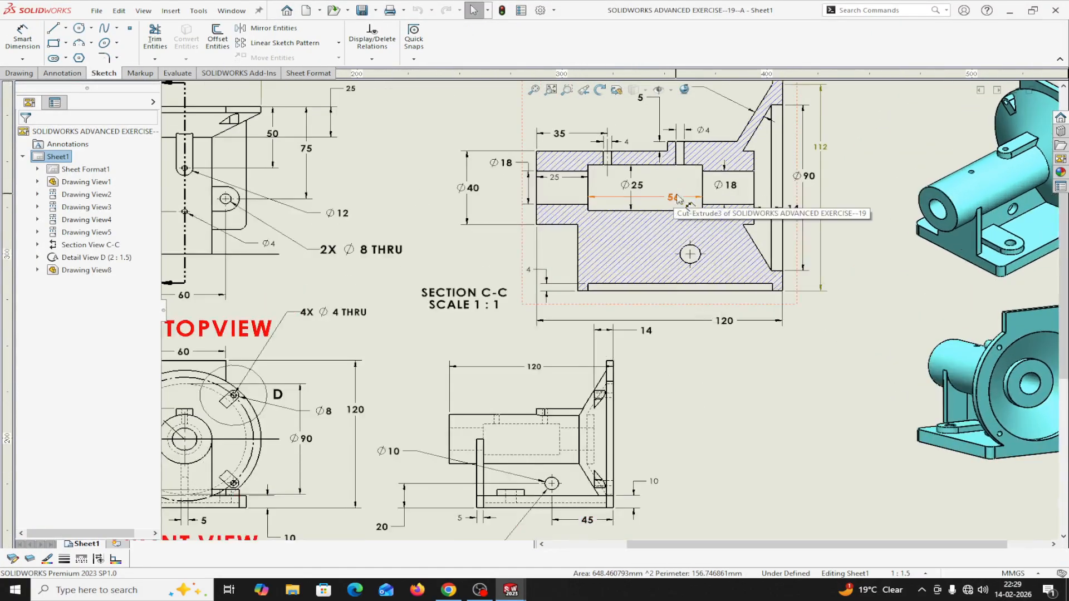
scroll(691, 229, up, 1)
scroll(690, 227, down, 1)
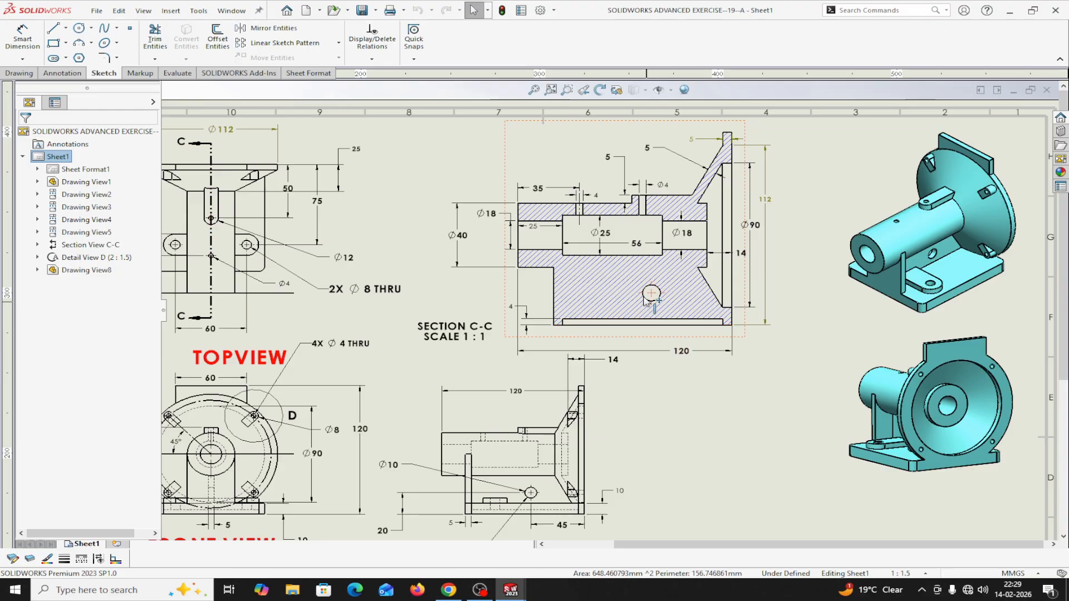
Step: Examine the 10 mm through hole in section C-C and the right view on the reference drawing, and return to the part
scroll(659, 309, down, 1)
scroll(646, 376, up, 3)
scroll(645, 367, down, 2)
scroll(566, 435, up, 3)
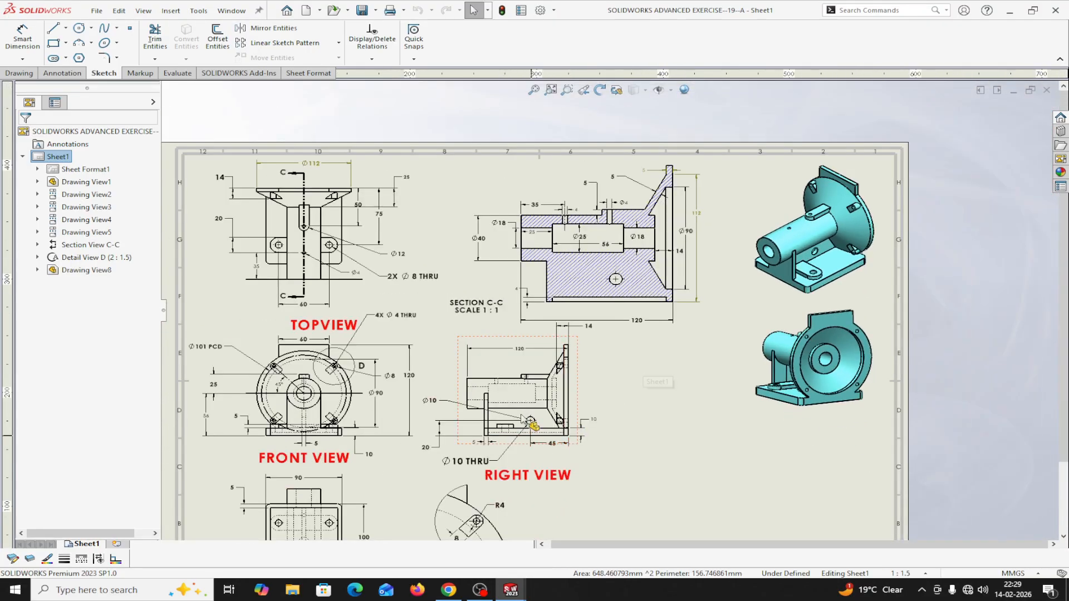
scroll(551, 431, down, 4)
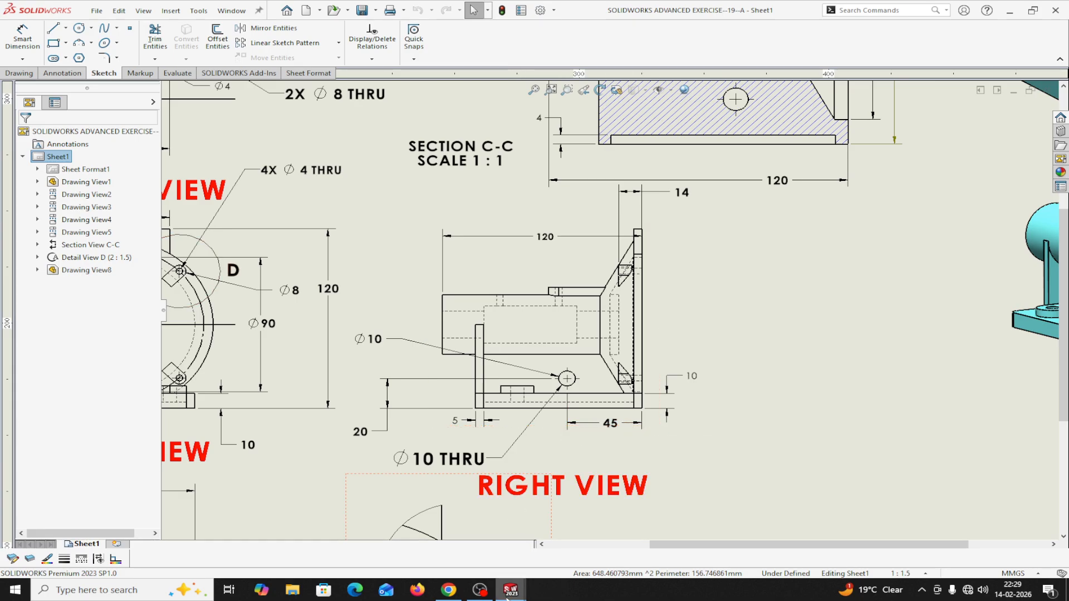
mouse_move(511, 589)
click(557, 551)
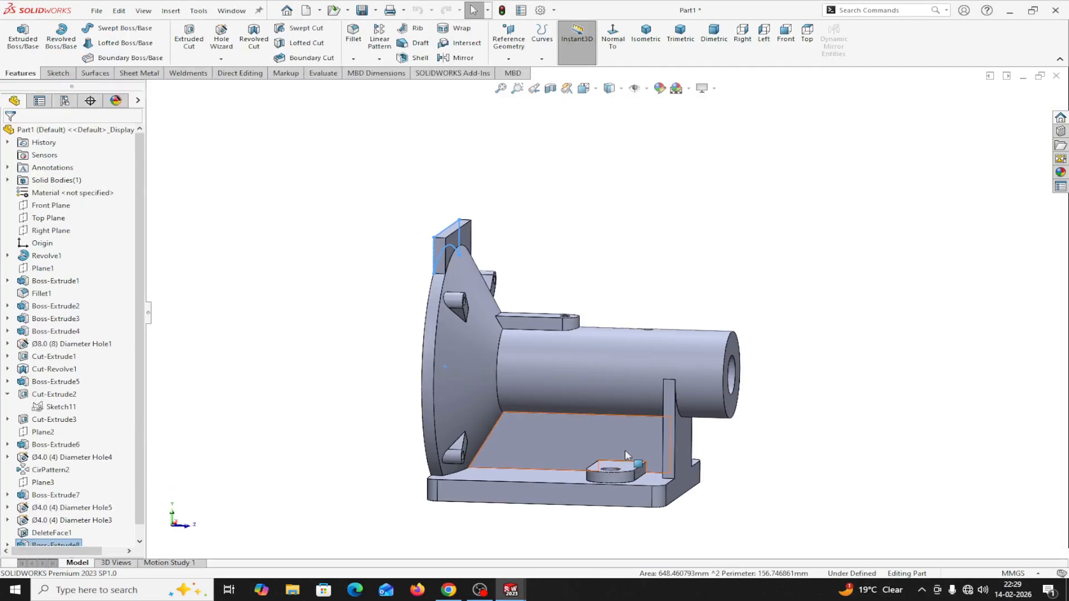
middle_drag(701, 496, 712, 496)
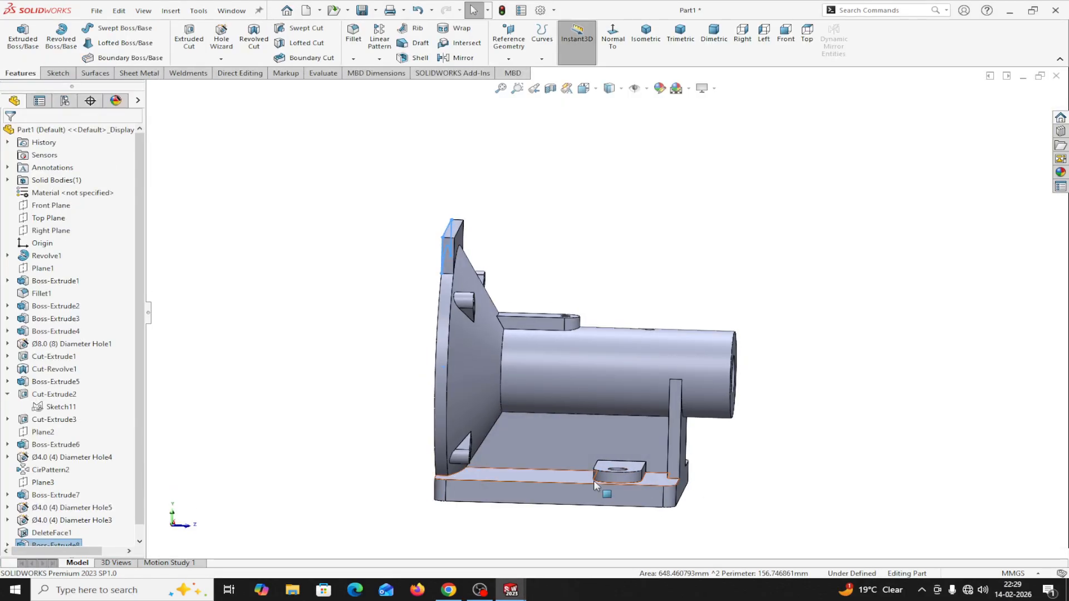
scroll(657, 537, down, 3)
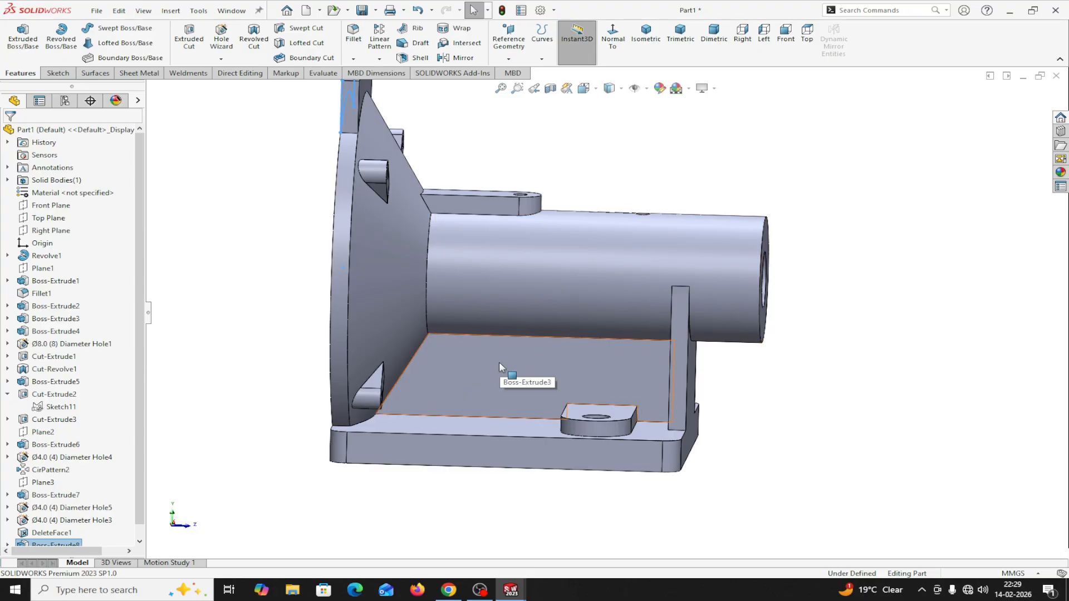
Step: Start a sketch on the side face of the web under the tube and draw a circle about 11.5 mm in diameter near the flange
click(467, 378)
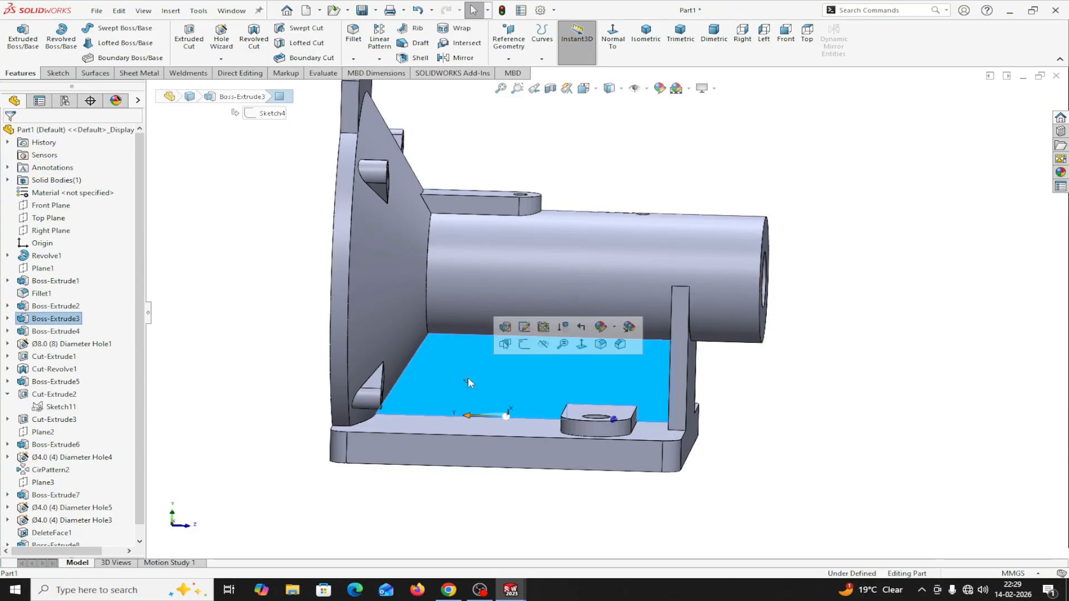
click(524, 345)
click(638, 44)
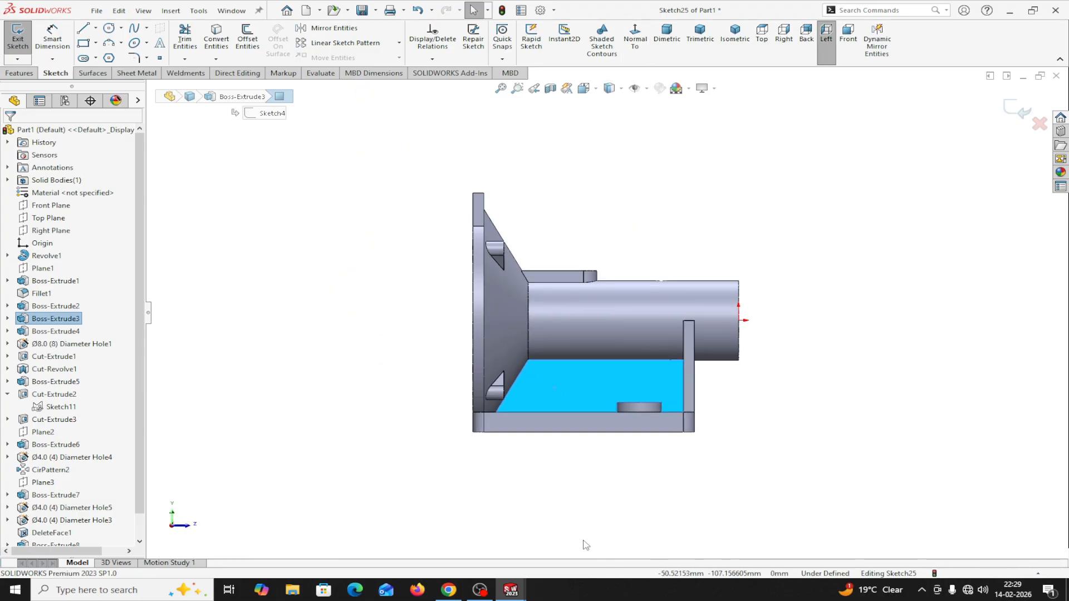
click(110, 29)
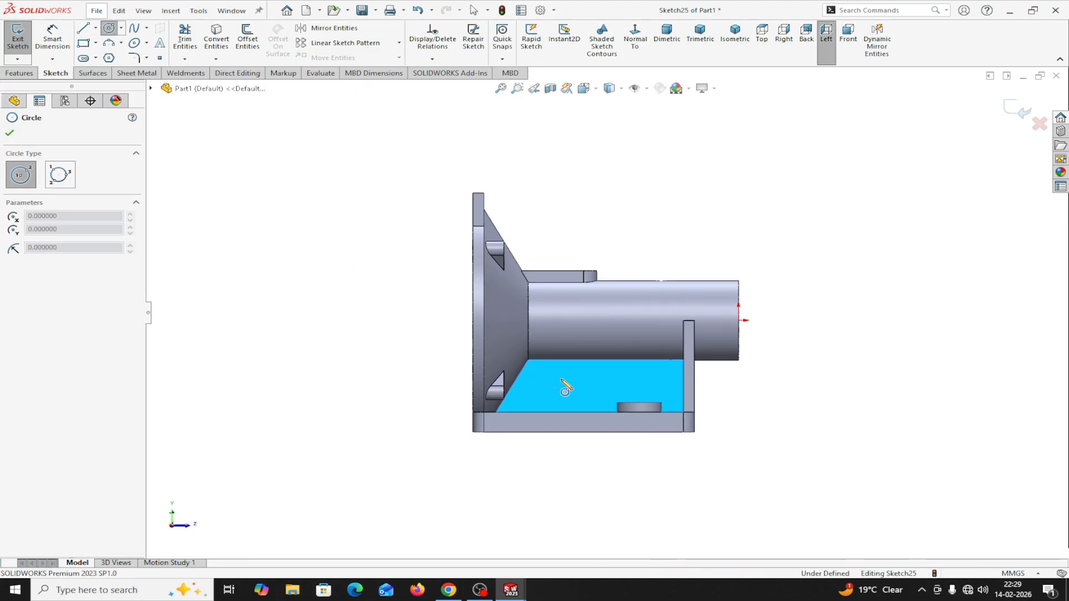
click(562, 397)
click(569, 384)
right_click(554, 378)
click(585, 389)
Step: Dimension the circle's diameter as 10 mm
click(60, 37)
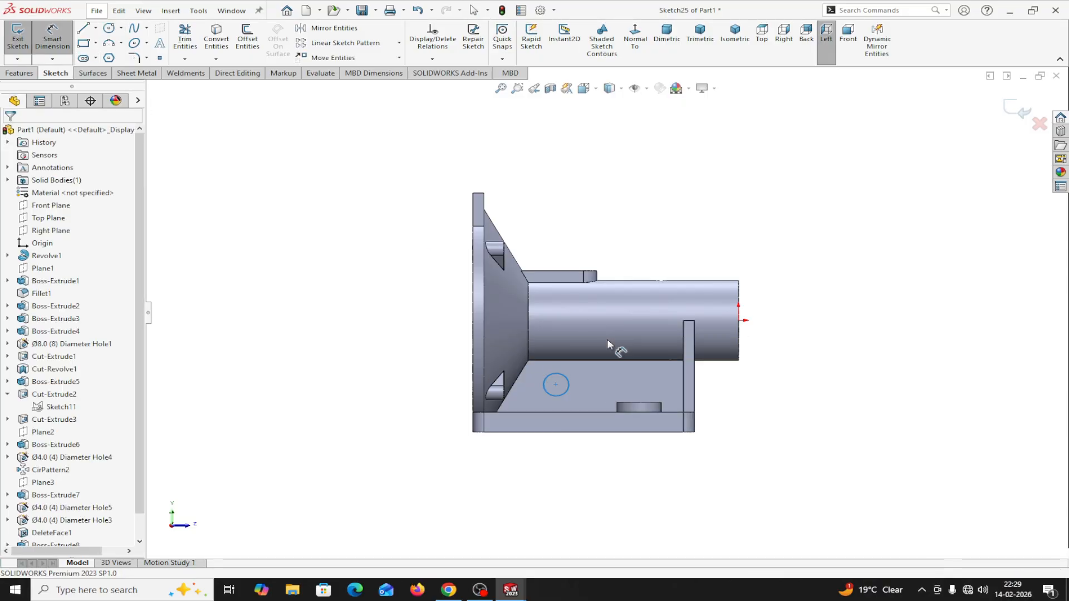
click(566, 378)
click(663, 210)
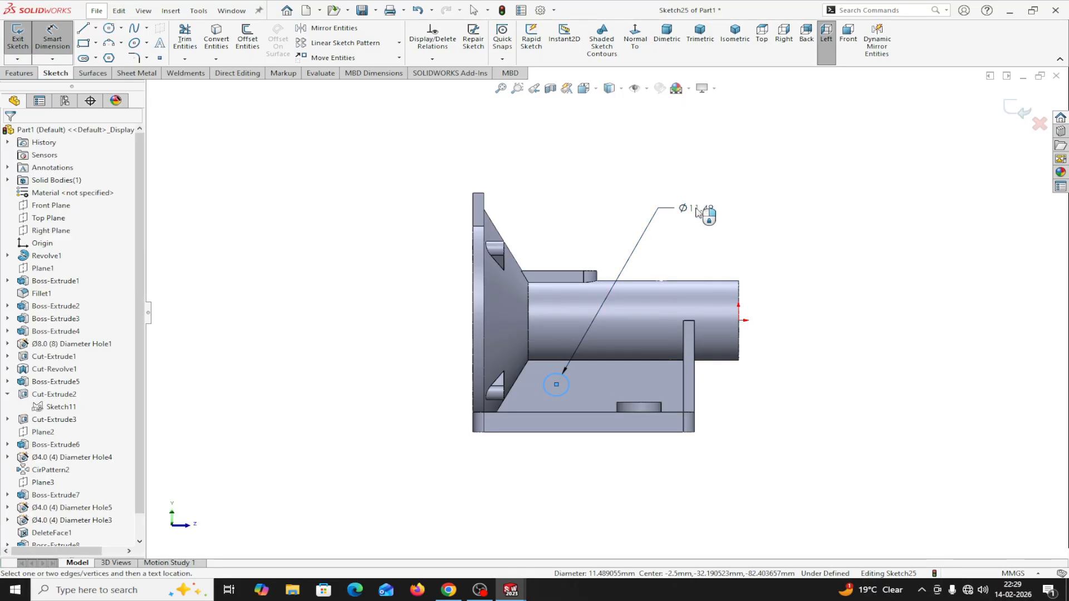
text(10)
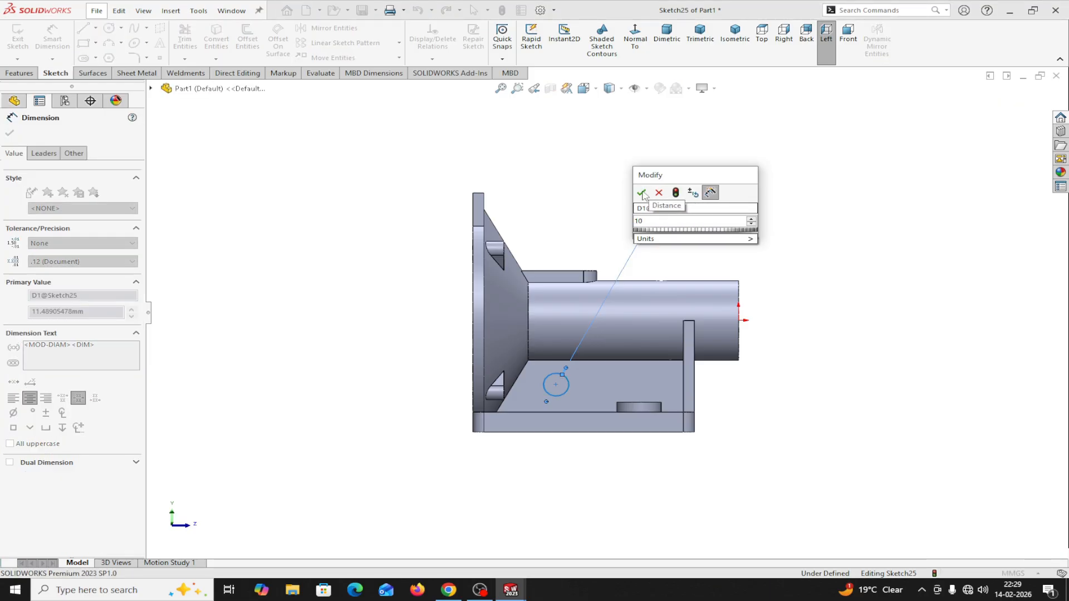
click(641, 193)
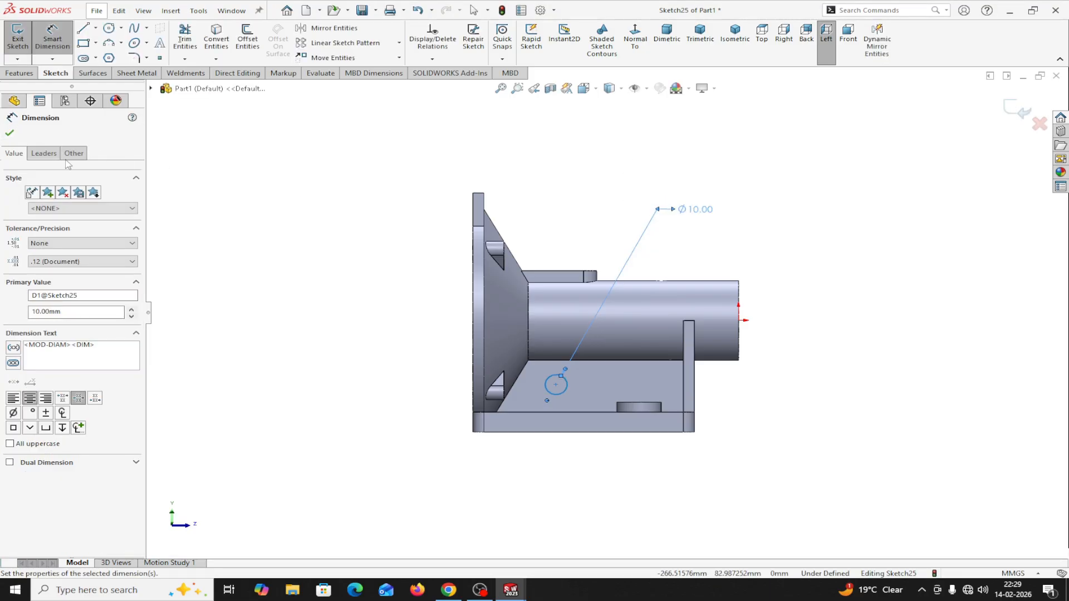
Step: Dimension the height from the base's bottom edge to the circle's centre as 20 mm
click(552, 435)
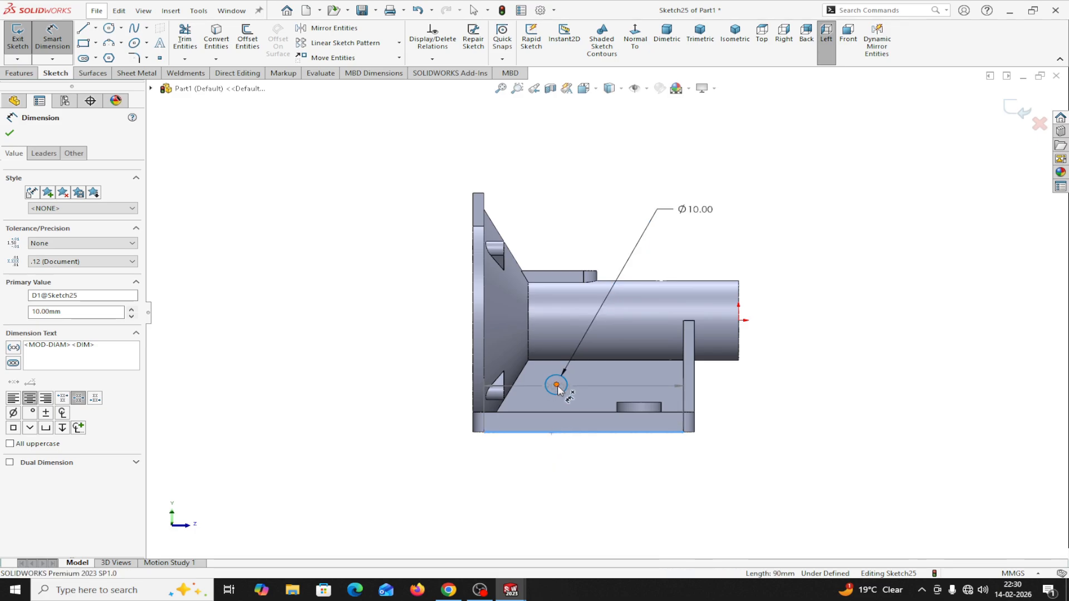
click(556, 385)
click(735, 402)
text(20)
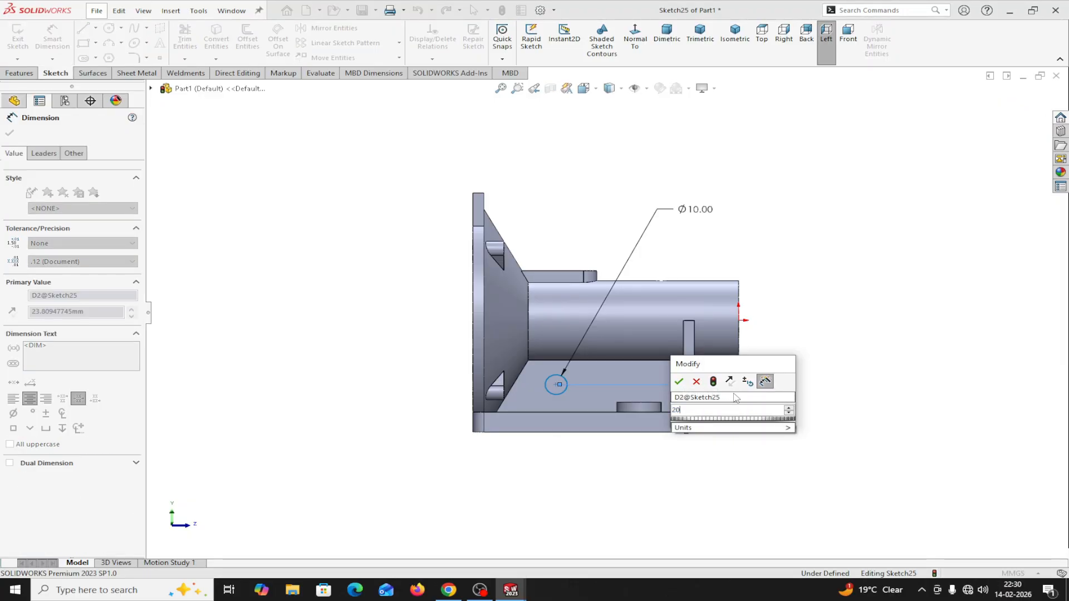
click(678, 381)
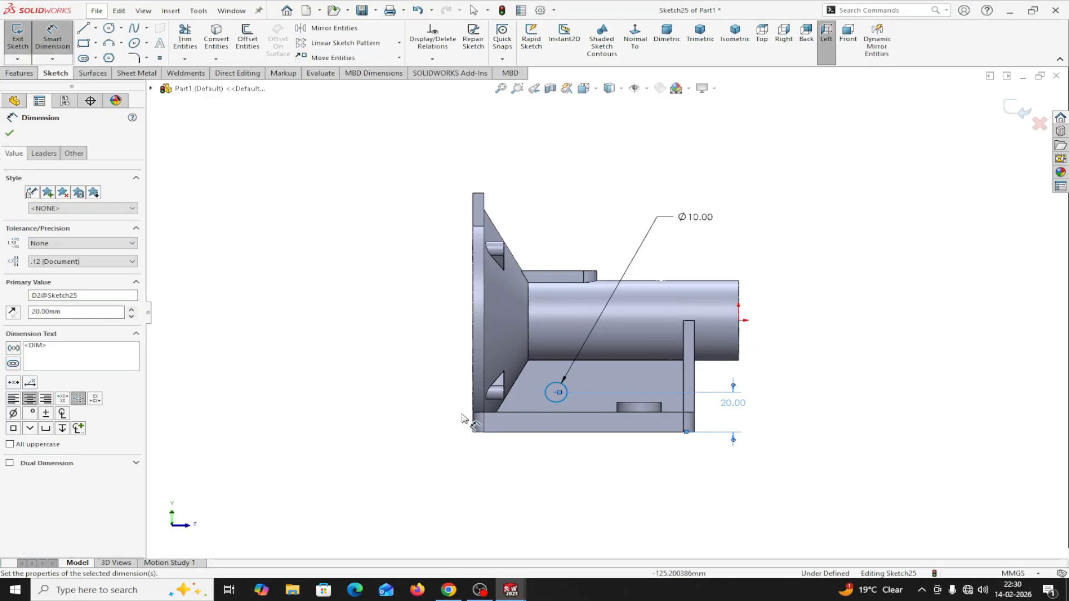
Step: Dimension the horizontal distance from the flange's outer face to the circle's centre as 45 mm
click(473, 389)
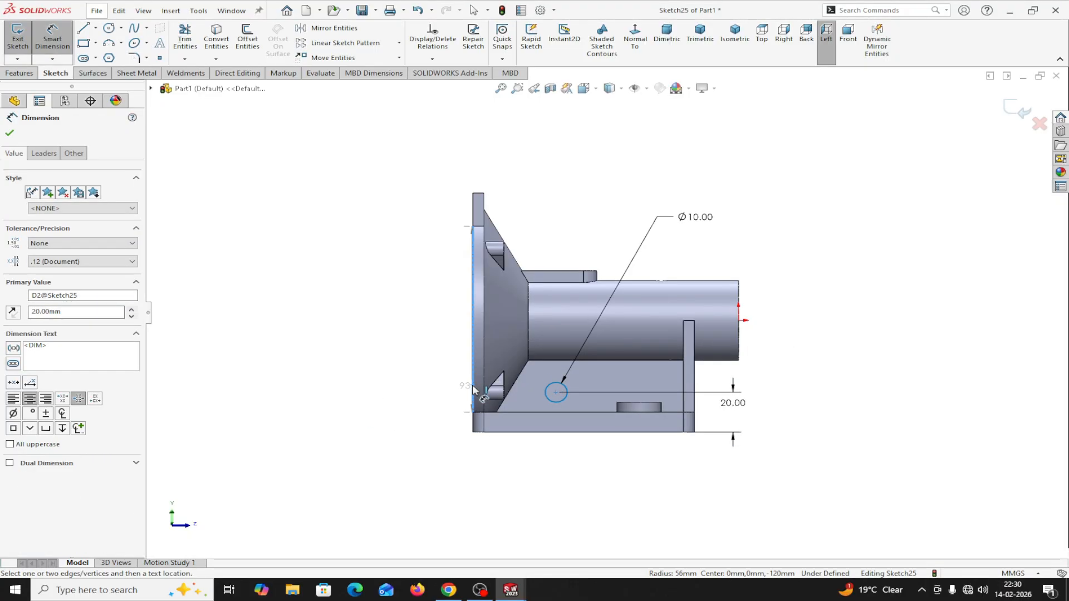
click(555, 394)
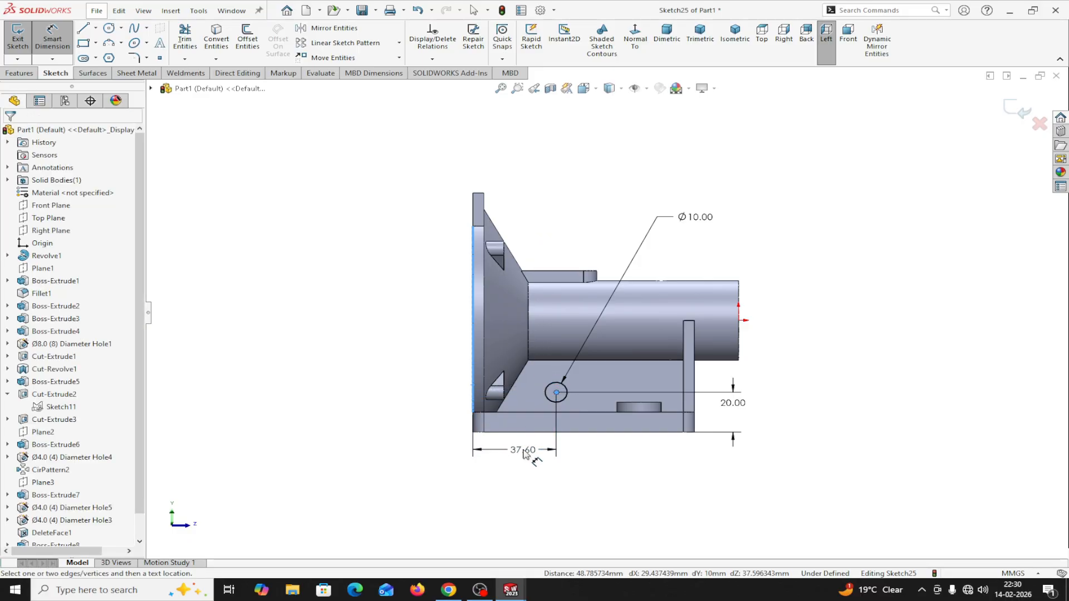
click(524, 449)
text(4)
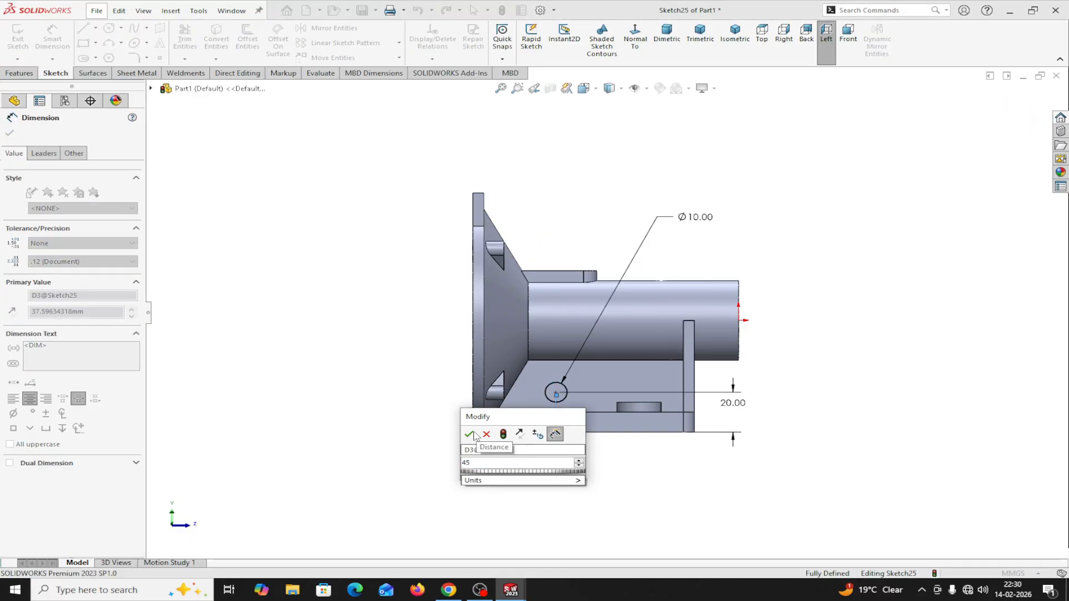
text(5)
click(472, 434)
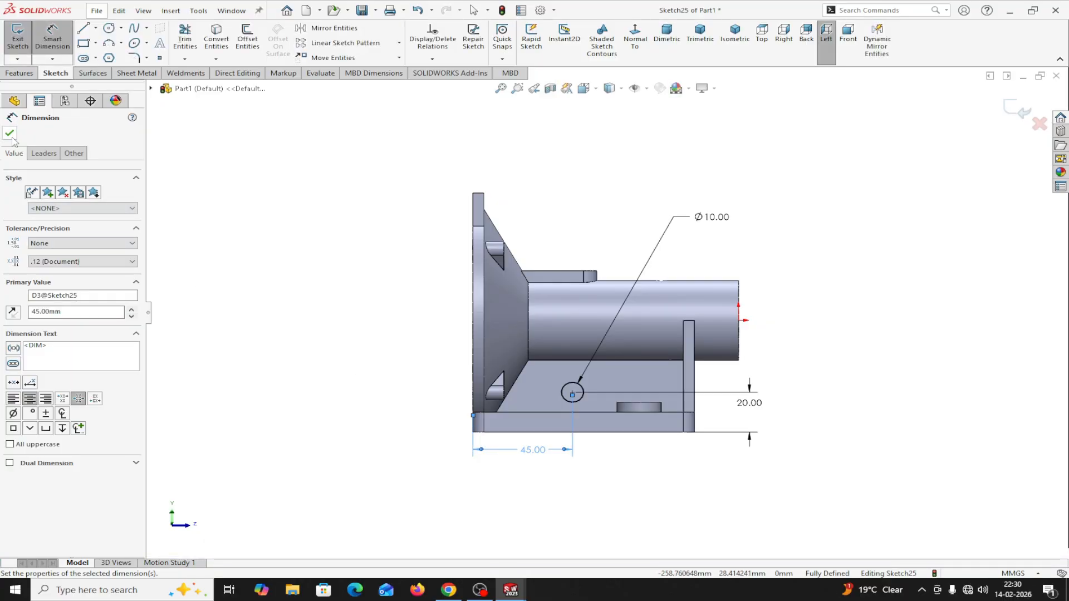
click(11, 135)
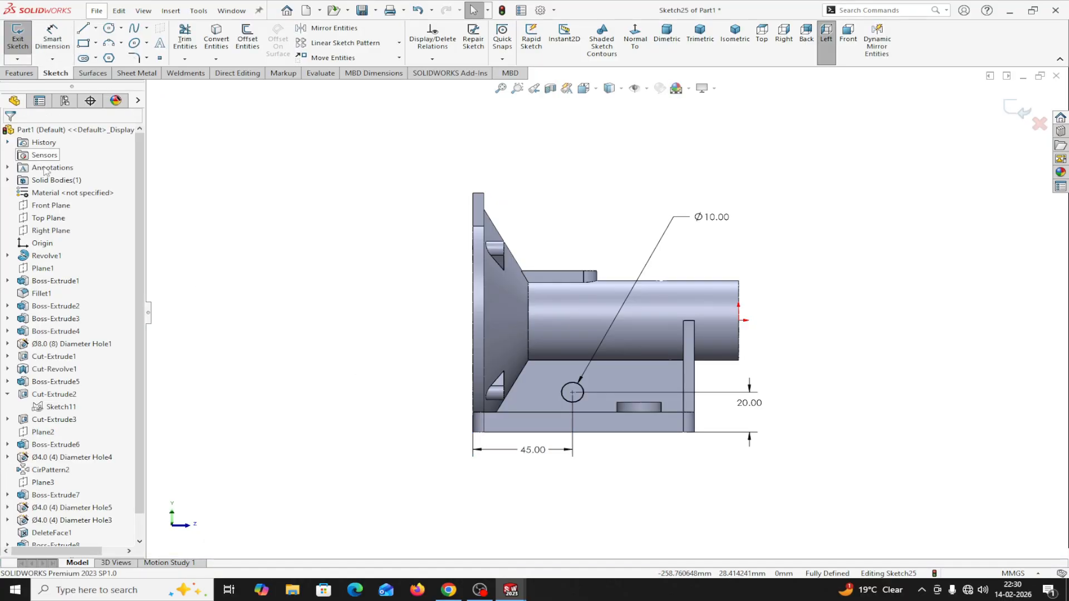
Step: Cut-extrude the circle Blind 5 mm through the web
click(20, 73)
click(189, 39)
middle_drag(300, 375, 465, 498)
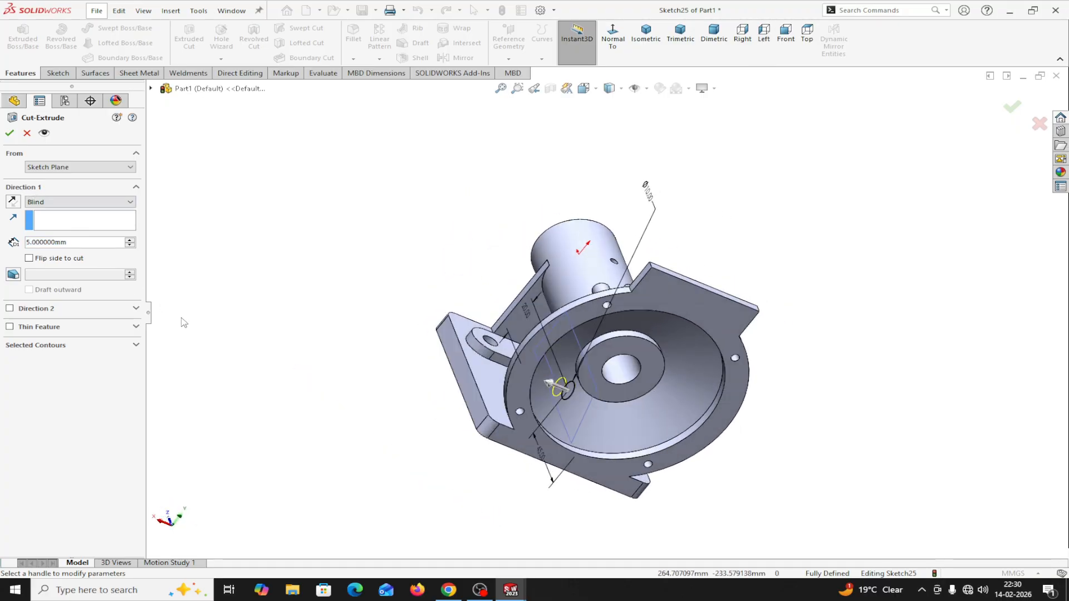
middle_drag(211, 349, 54, 249)
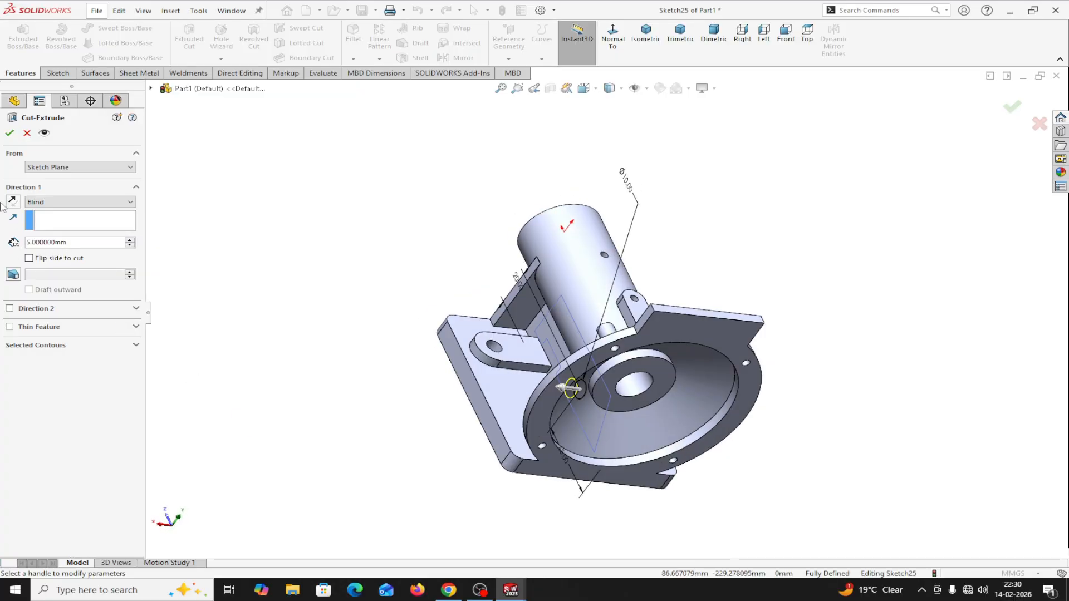
click(9, 135)
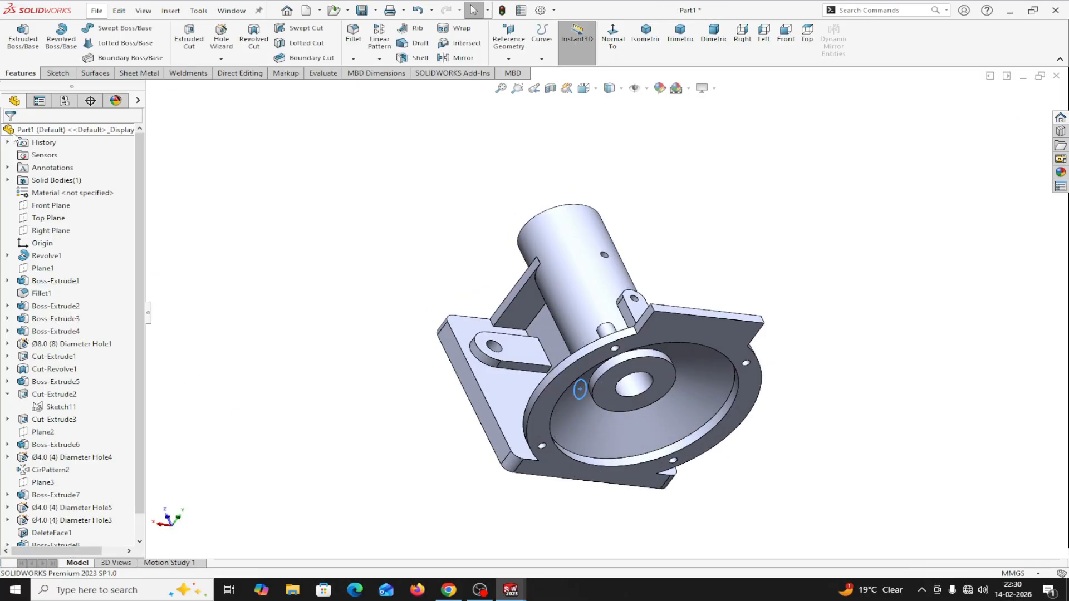
Step: Inspect the new web hole in a section view on the Right Plane, and turn the section off
middle_drag(817, 377, 703, 321)
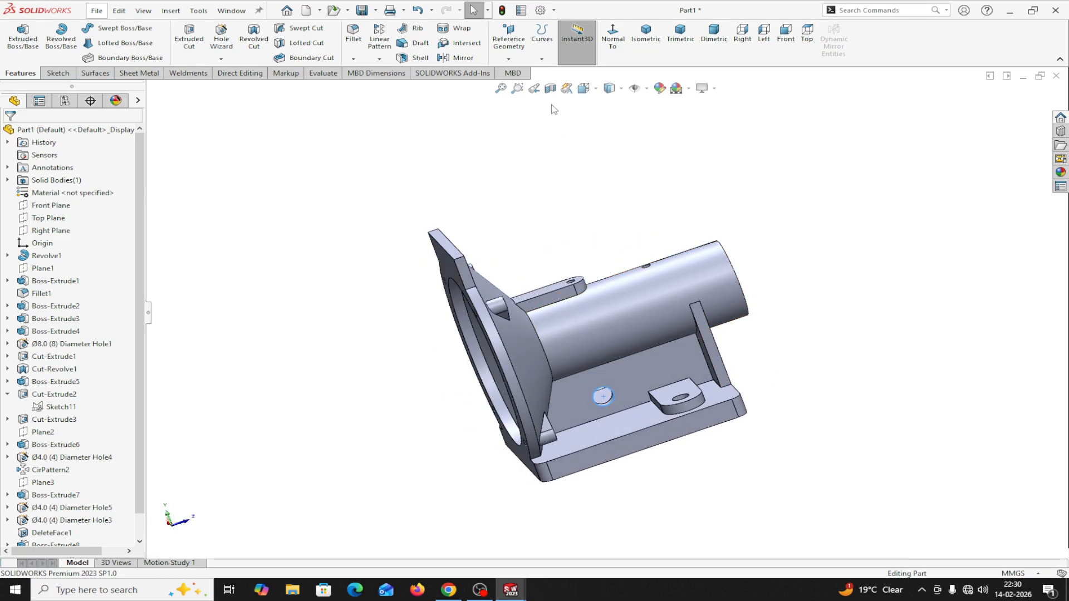
click(550, 88)
middle_drag(869, 504, 760, 485)
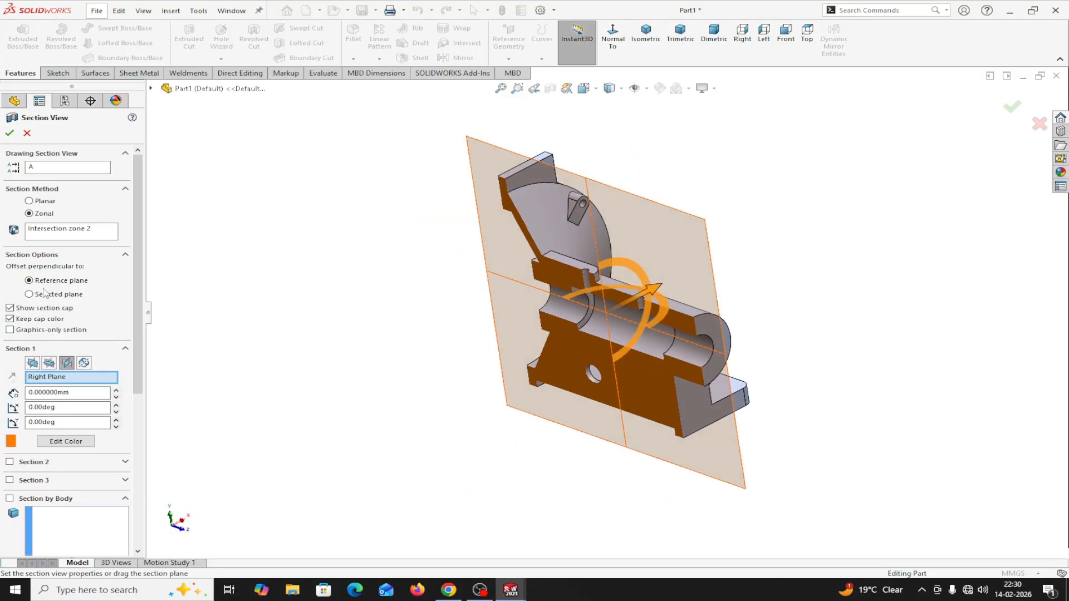
click(8, 133)
click(550, 88)
middle_drag(799, 444, 833, 437)
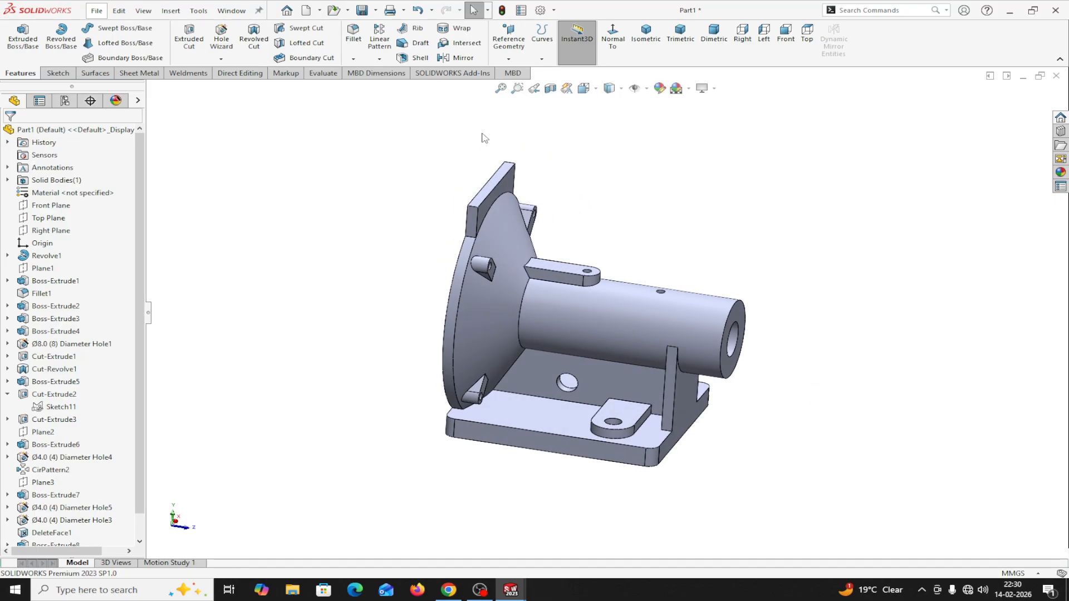
Step: Fillet the base's top faces on both sides of the web with a 2 mm radius
click(354, 35)
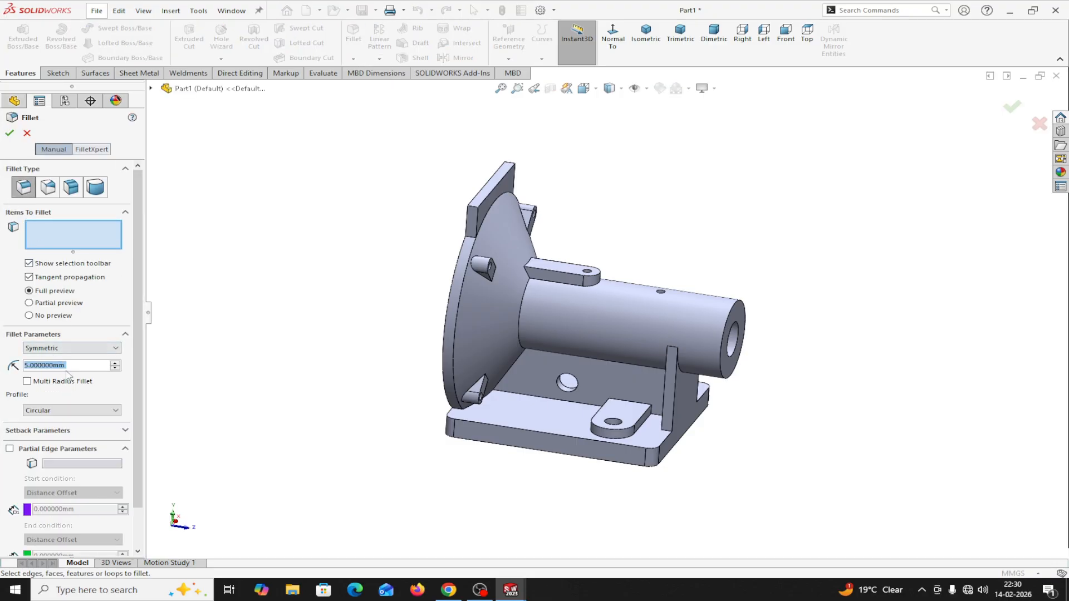
text(2)
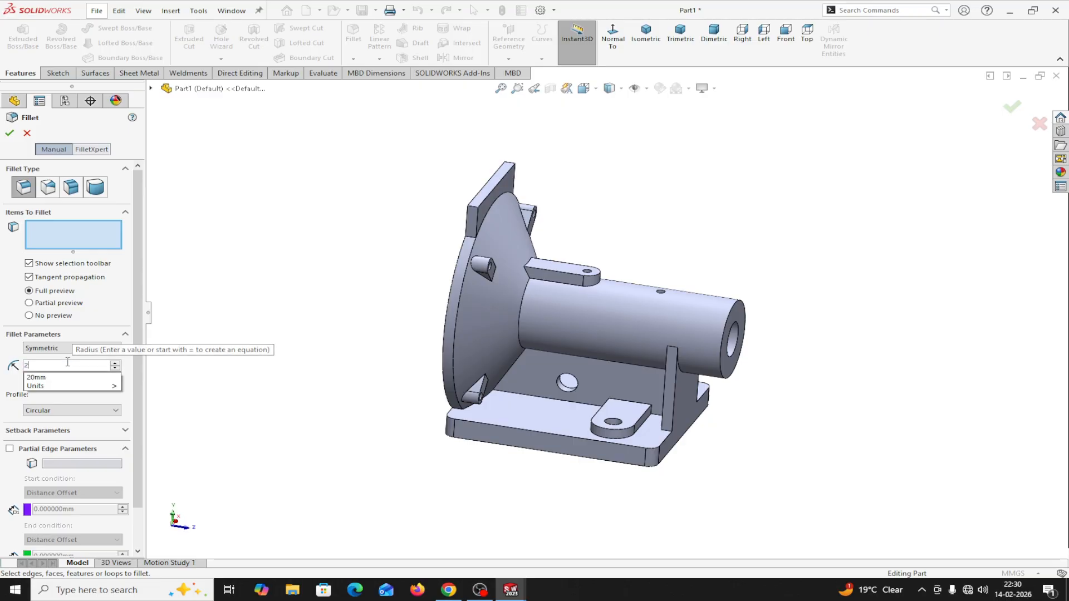
click(521, 427)
middle_drag(501, 500, 823, 505)
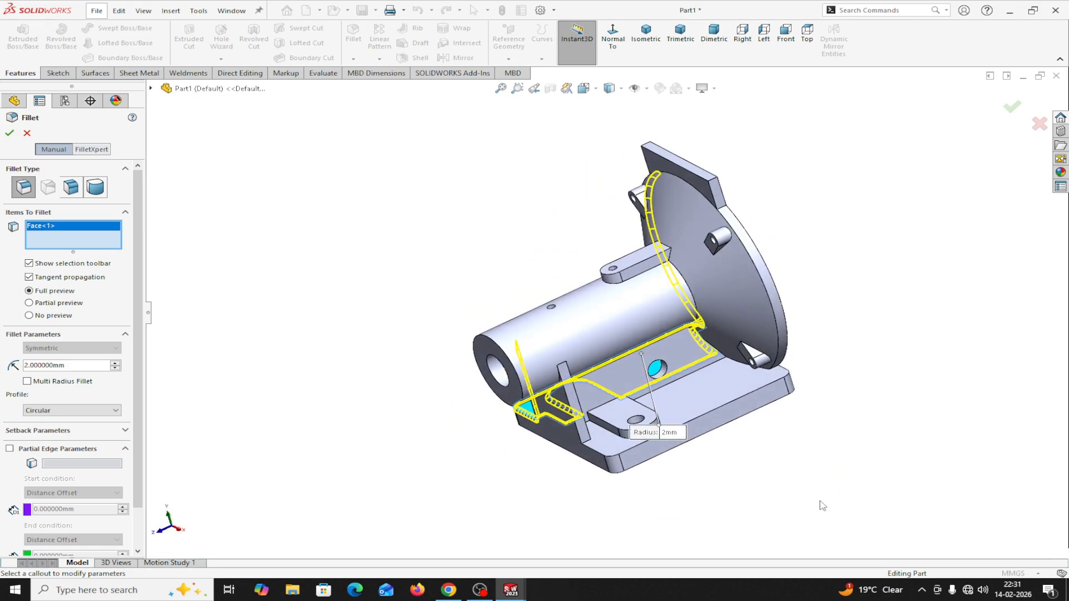
click(706, 404)
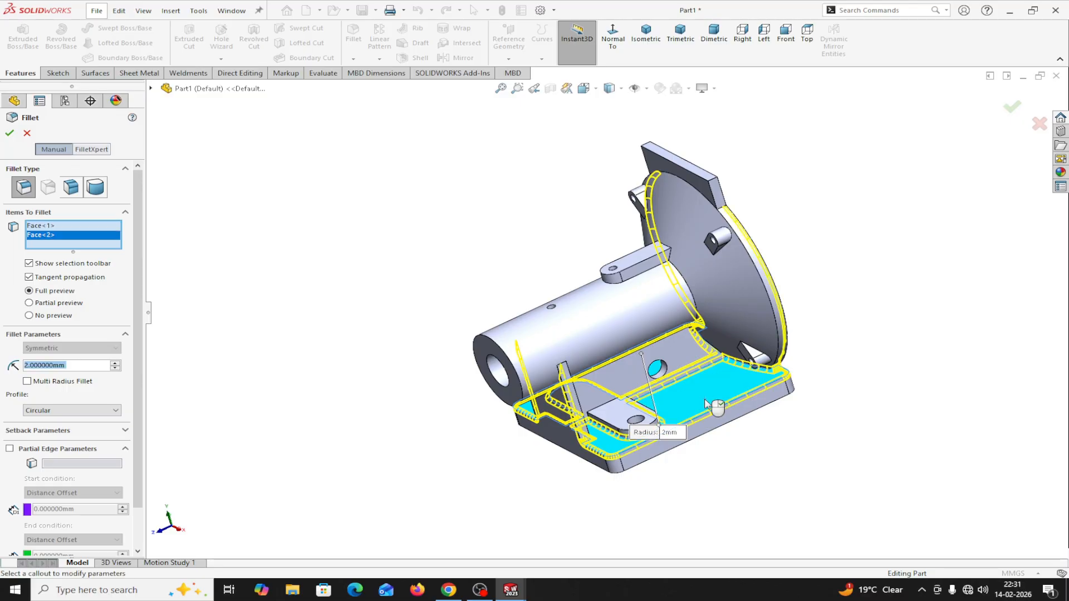
middle_drag(796, 500, 836, 443)
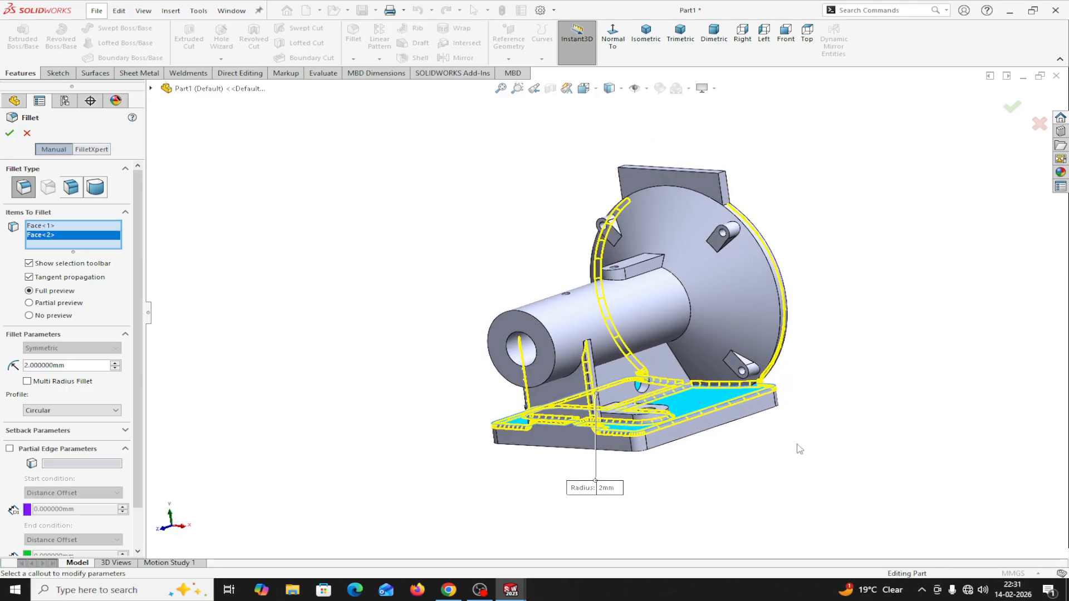
key(Return)
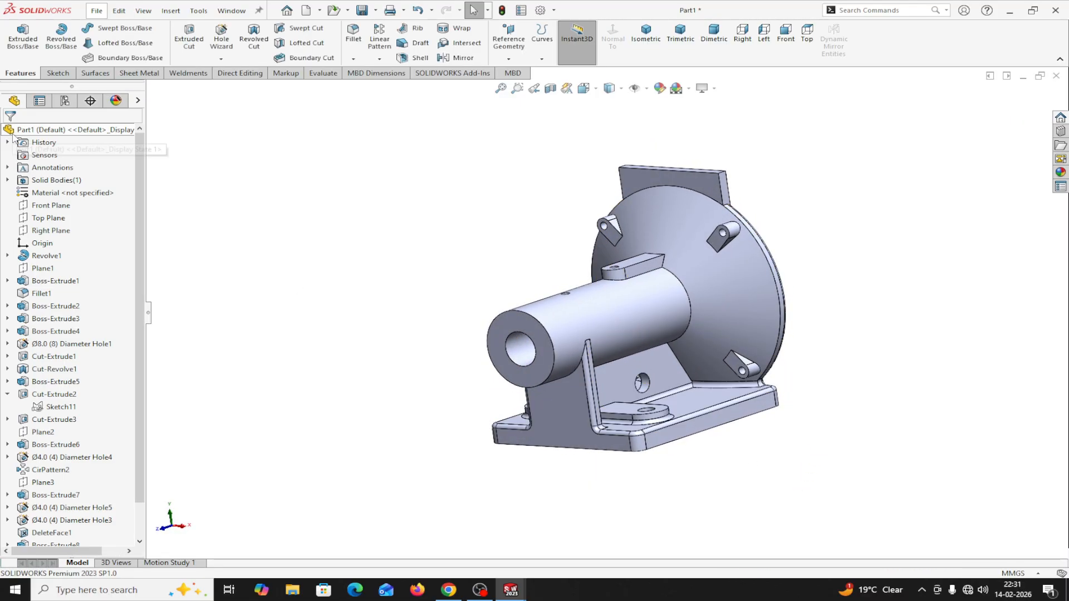
Step: Fillet the outer circular edge of the tube's free end face with a 2 mm radius
middle_drag(800, 509, 810, 484)
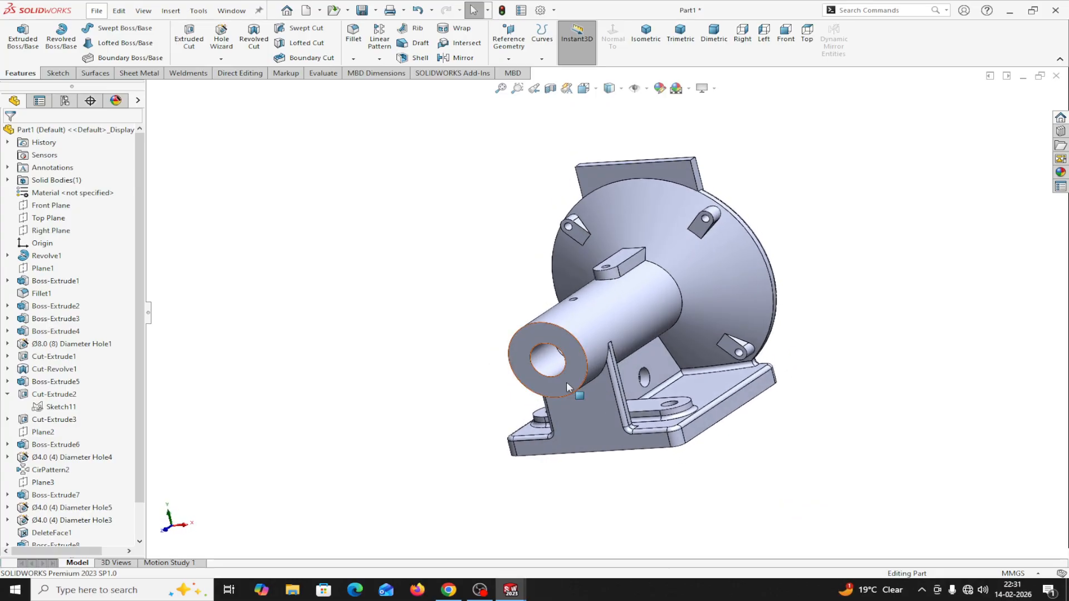
click(353, 33)
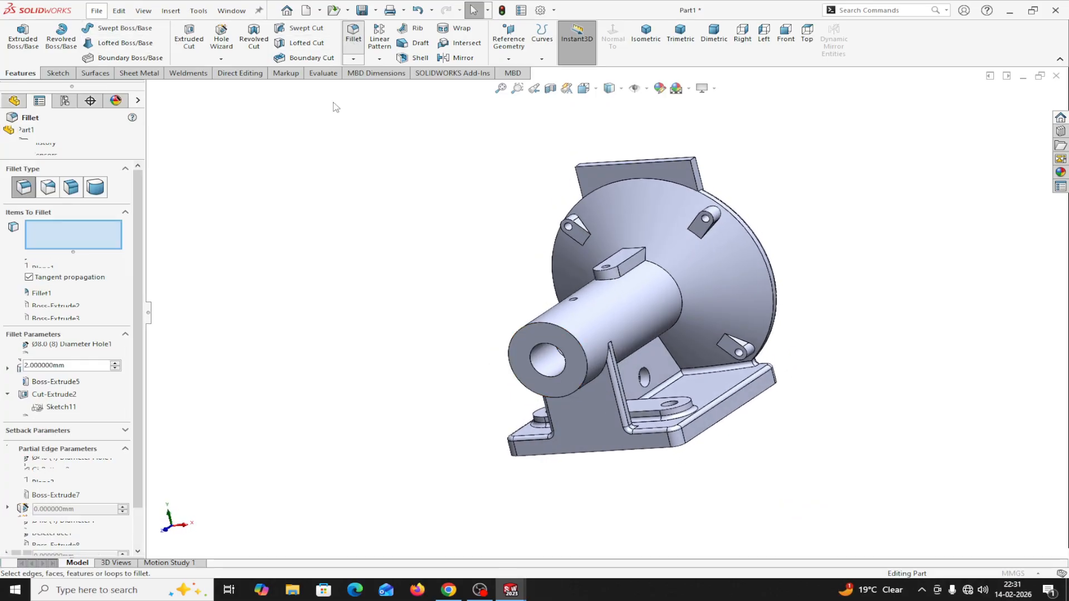
click(512, 347)
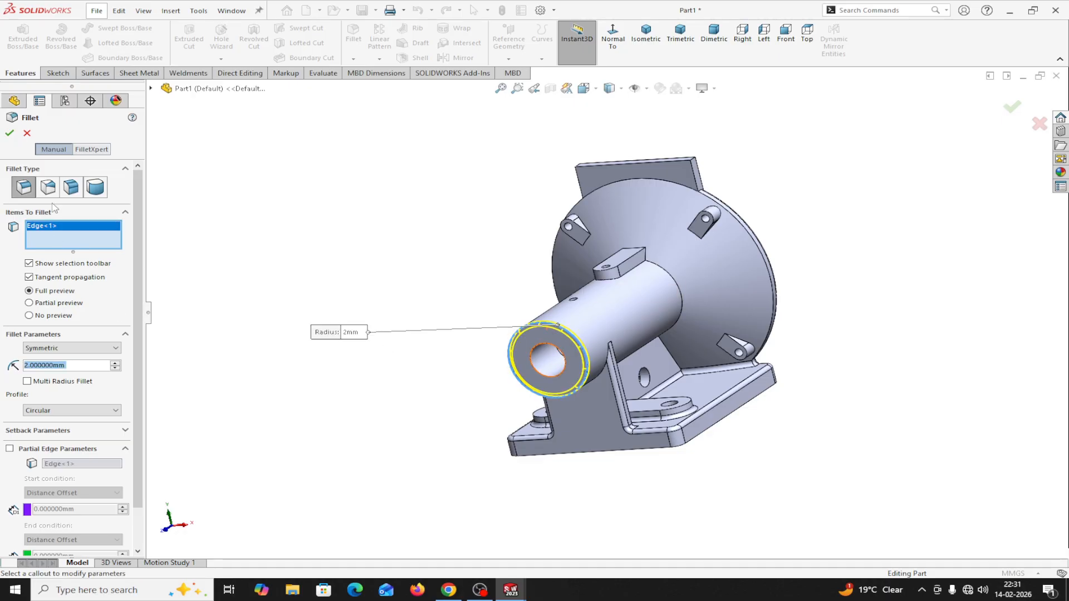
click(10, 134)
Step: Try to fillet one edge on each of the four flange lugs together with a 1 mm radius
middle_drag(827, 334, 877, 374)
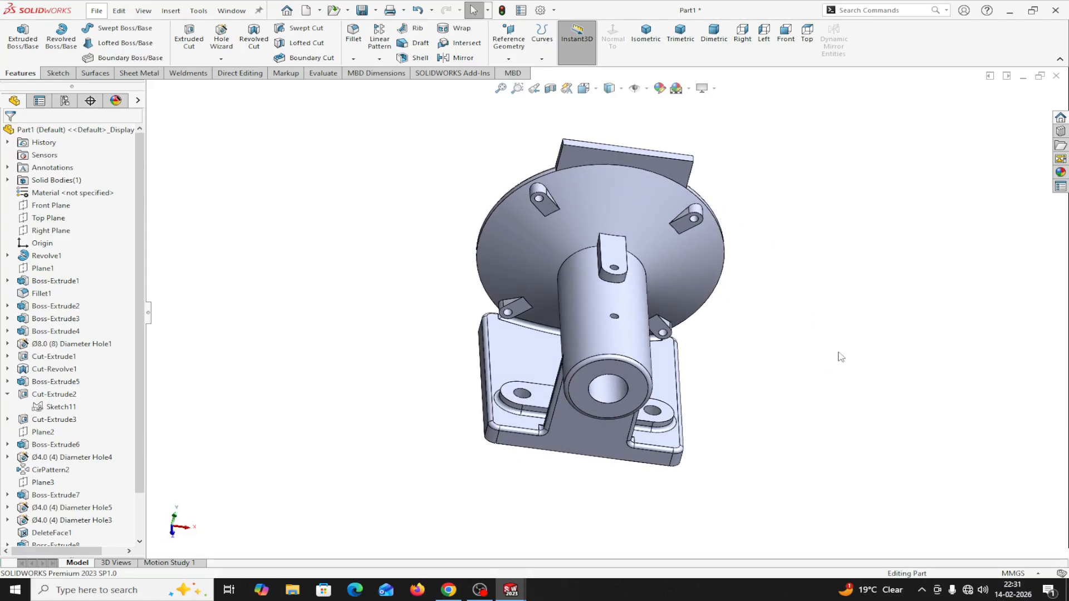
key(Return)
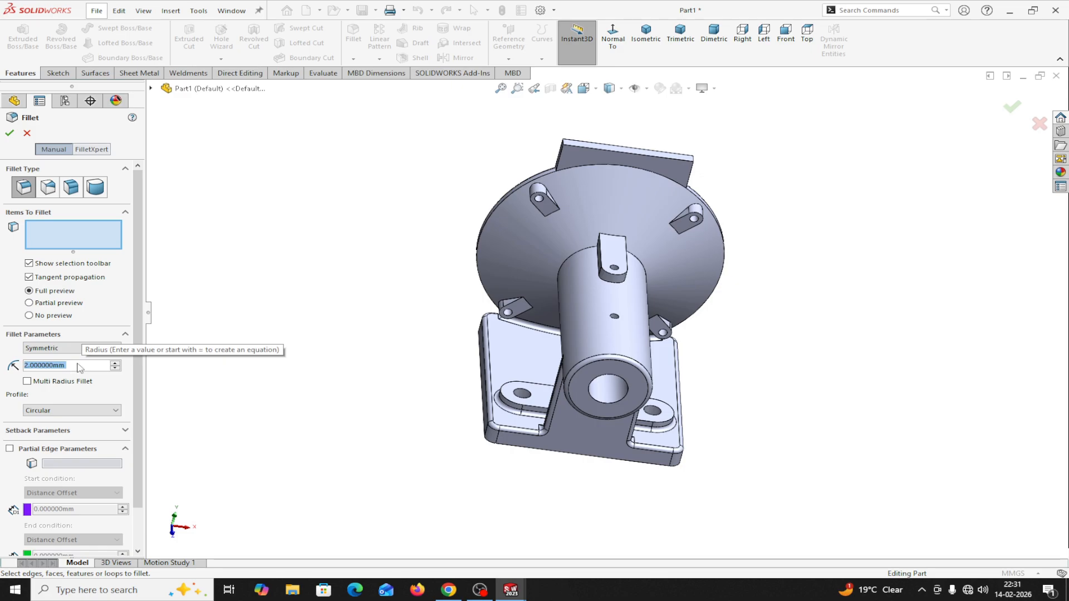
text(1)
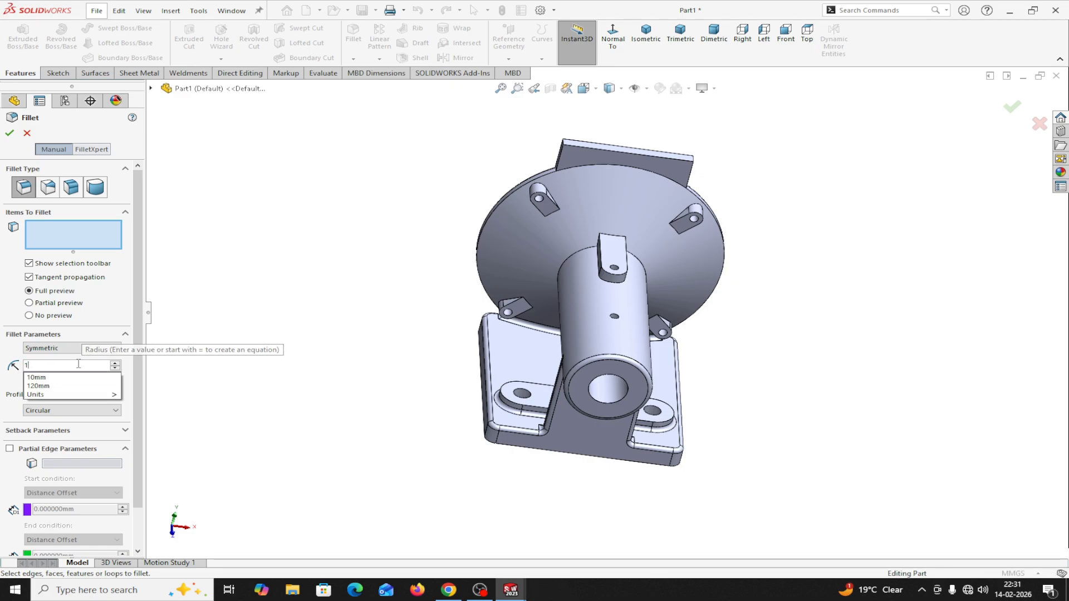
click(544, 191)
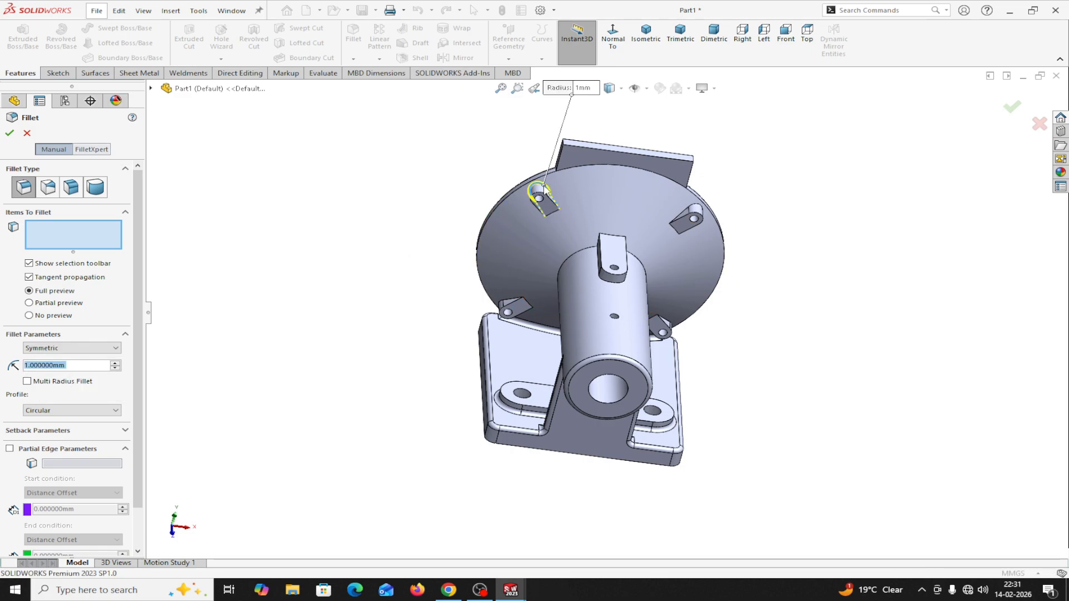
click(684, 213)
click(509, 304)
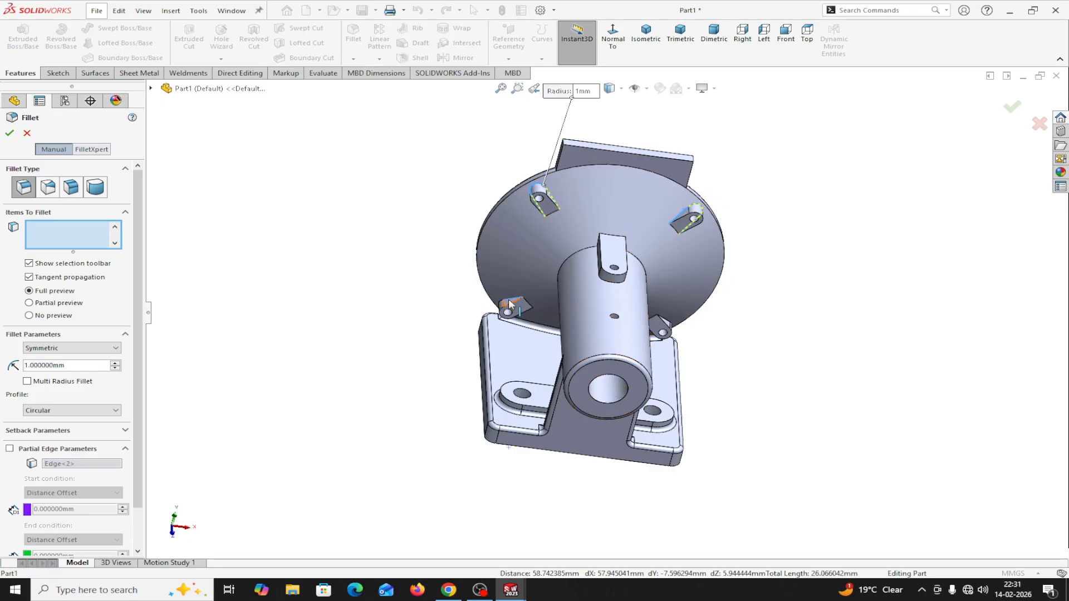
click(667, 326)
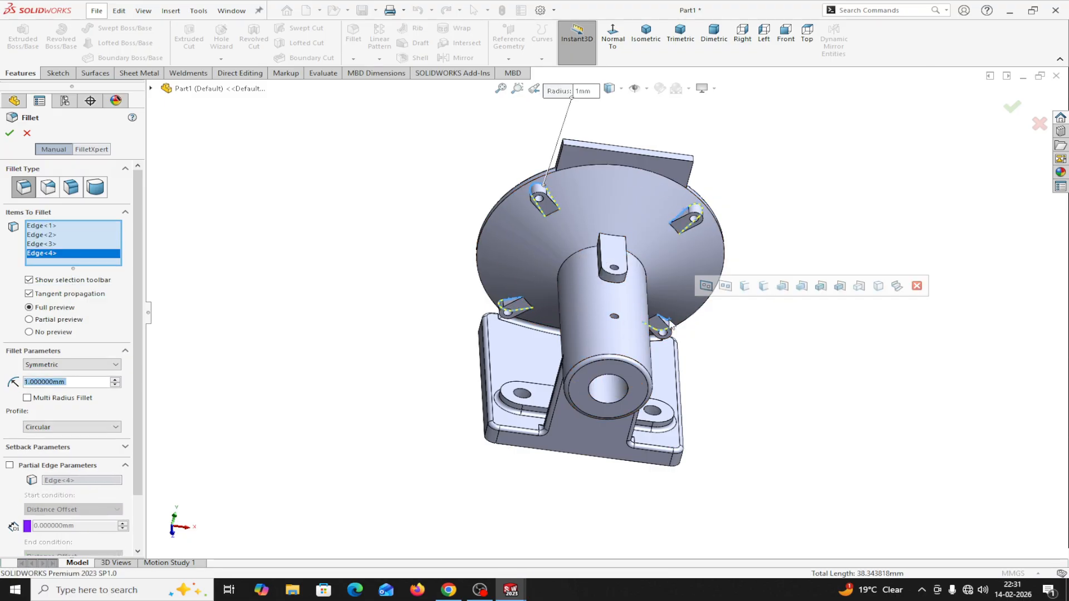
click(10, 134)
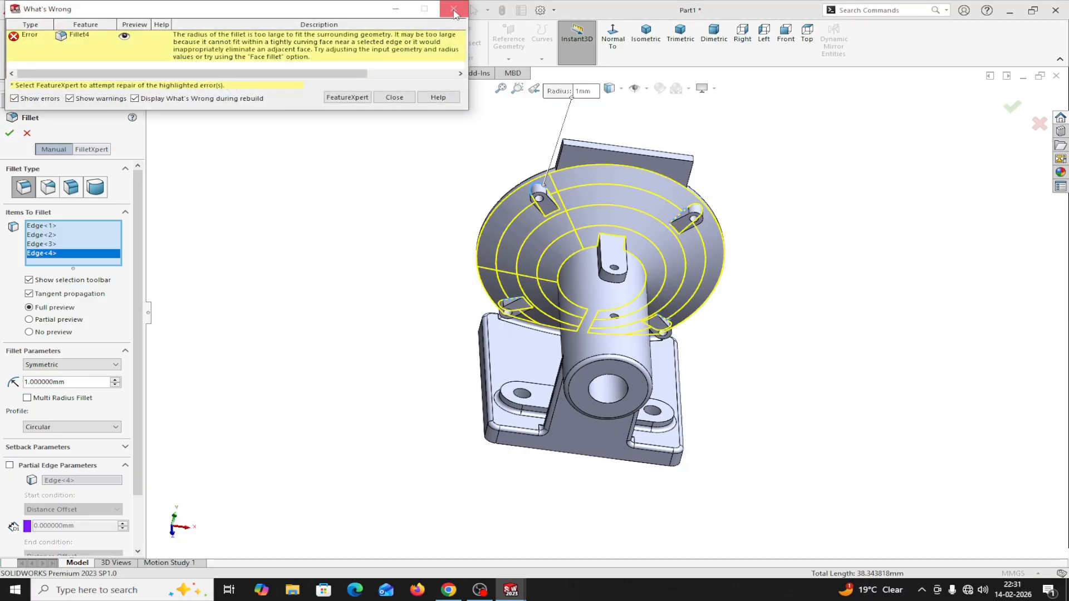
click(454, 10)
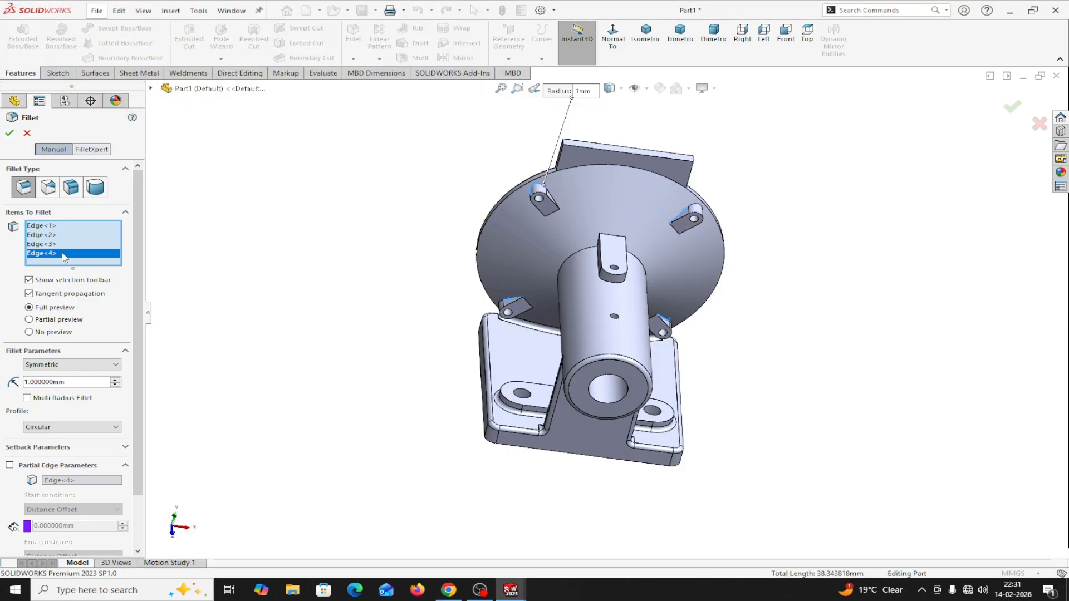
Step: Retry the lug fillet with the fourth edge removed from the selection, and clear the remaining selected edges
right_click(65, 257)
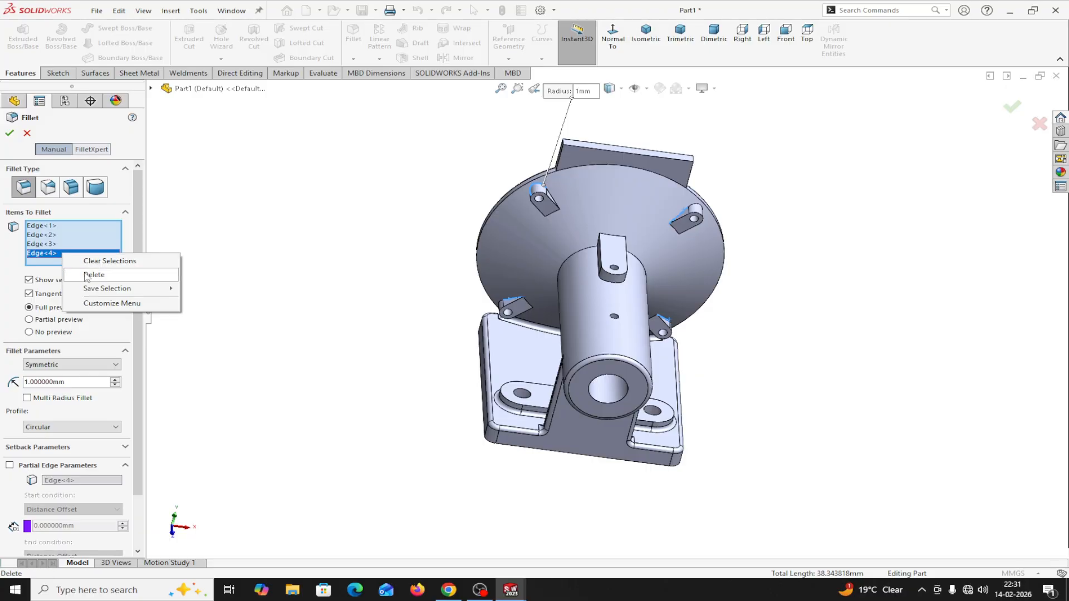
click(88, 275)
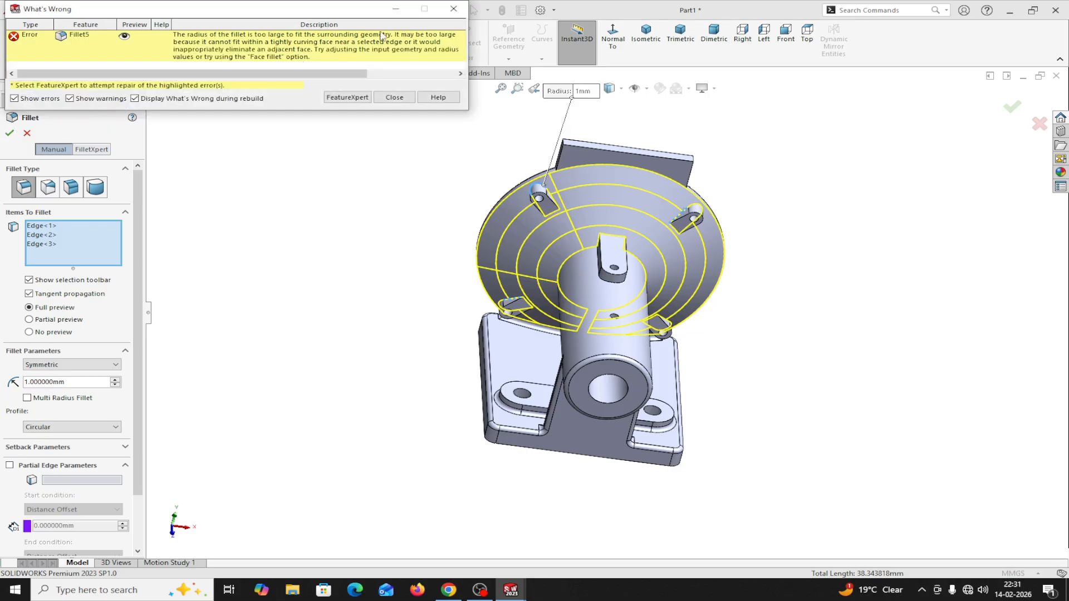
click(454, 10)
right_click(70, 241)
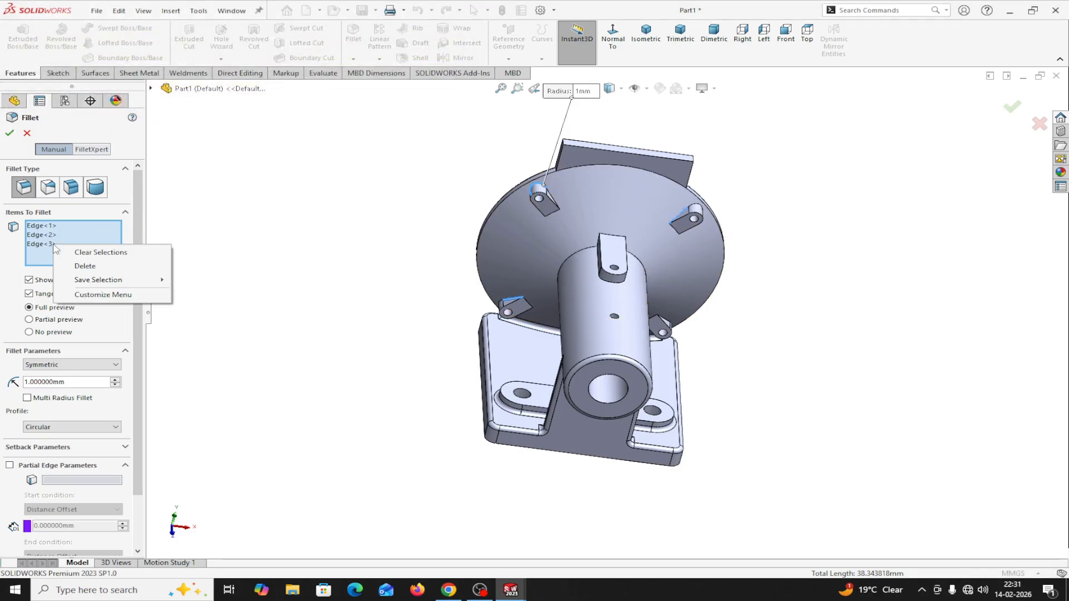
click(95, 254)
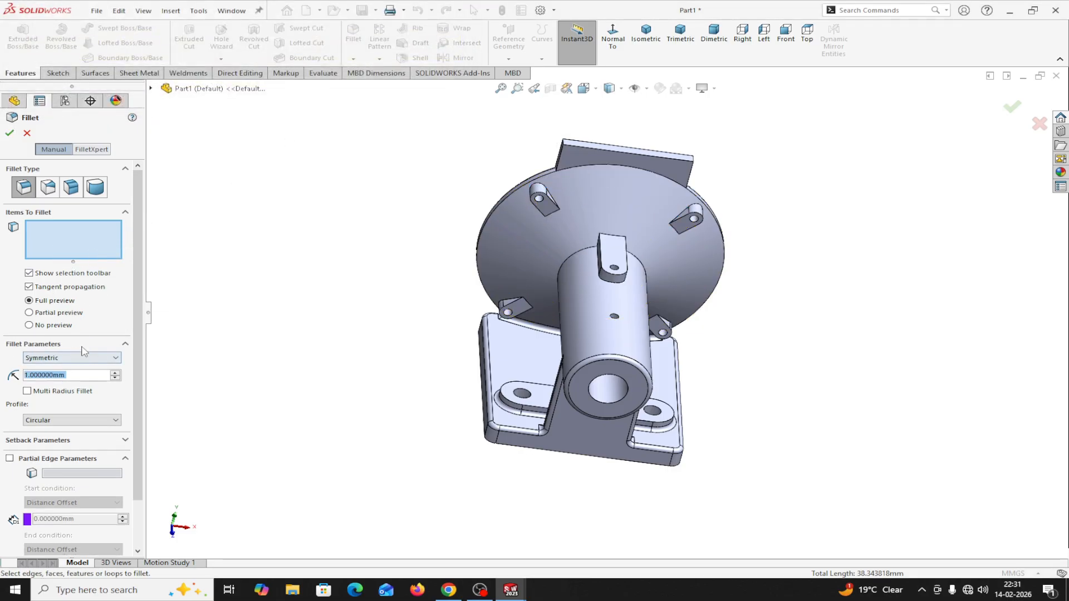
Step: Fillet the rounded edge where the upper-left lug meets the conical flange face with a 1 mm radius
click(54, 236)
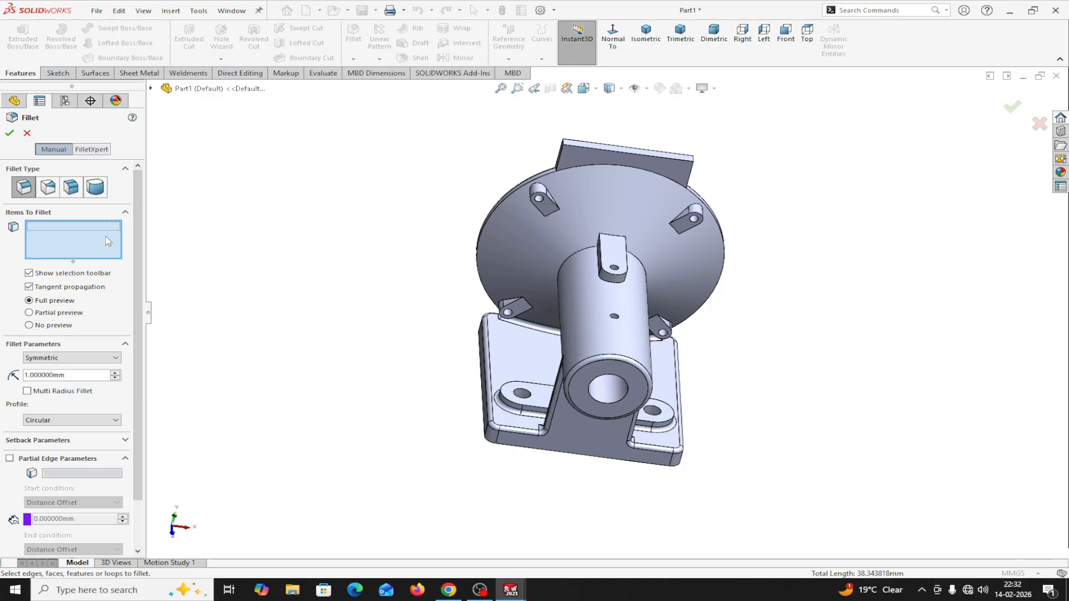
click(548, 193)
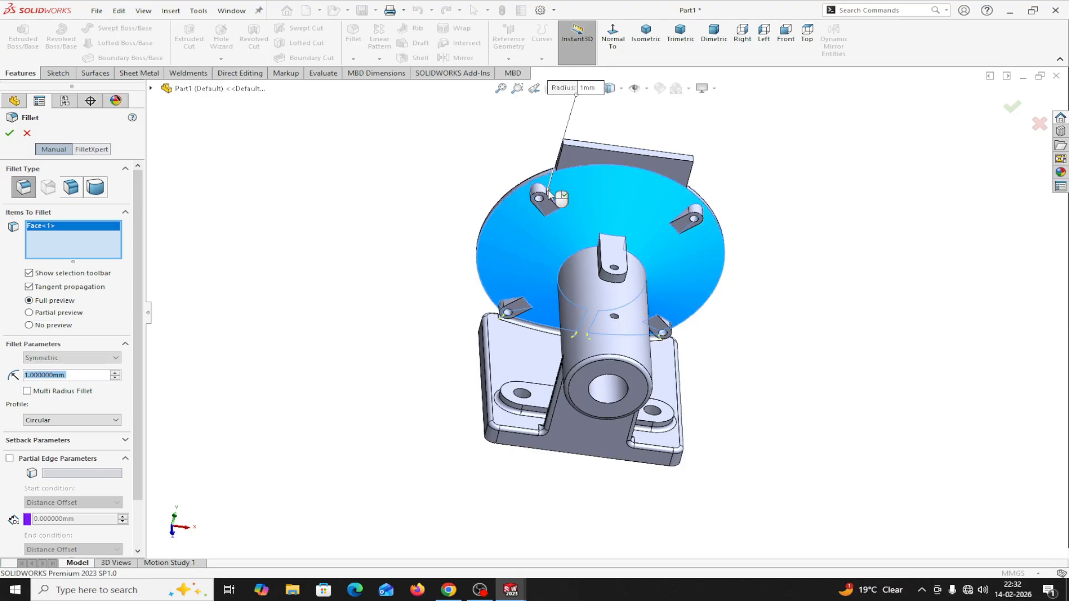
right_click(77, 241)
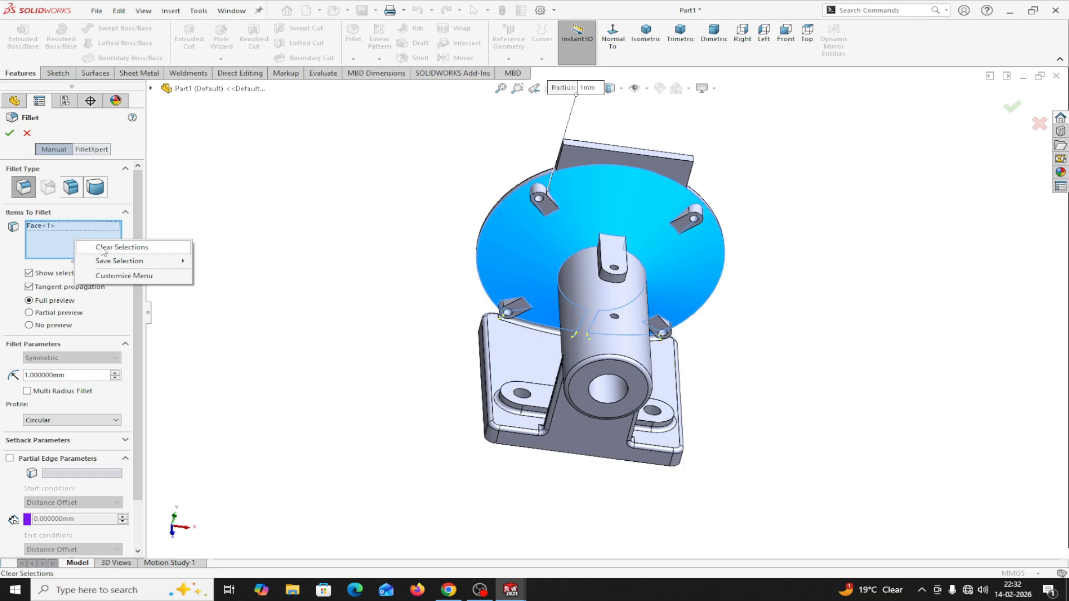
click(101, 247)
scroll(529, 181, down, 3)
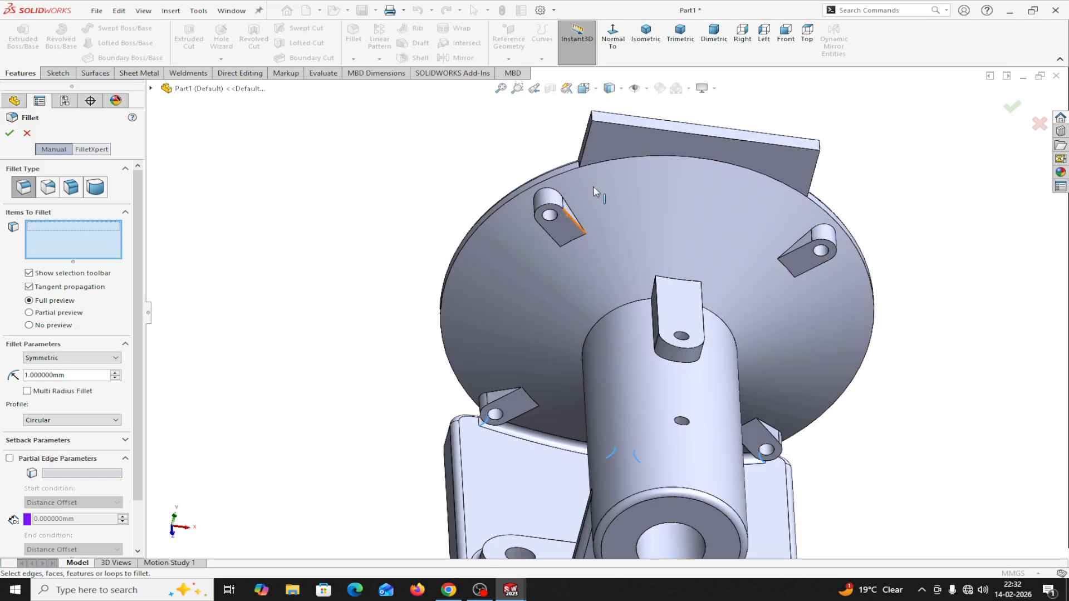
click(555, 192)
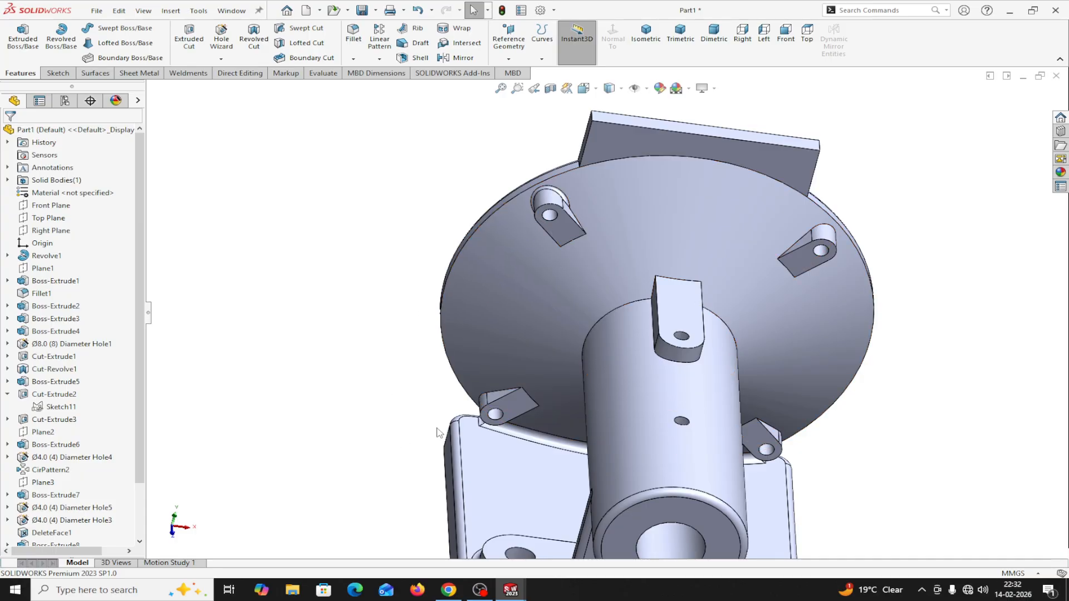
Step: Try to fillet the straight side edge where the lower-left lug meets the conical face with a 1 mm radius
middle_drag(357, 384, 411, 353)
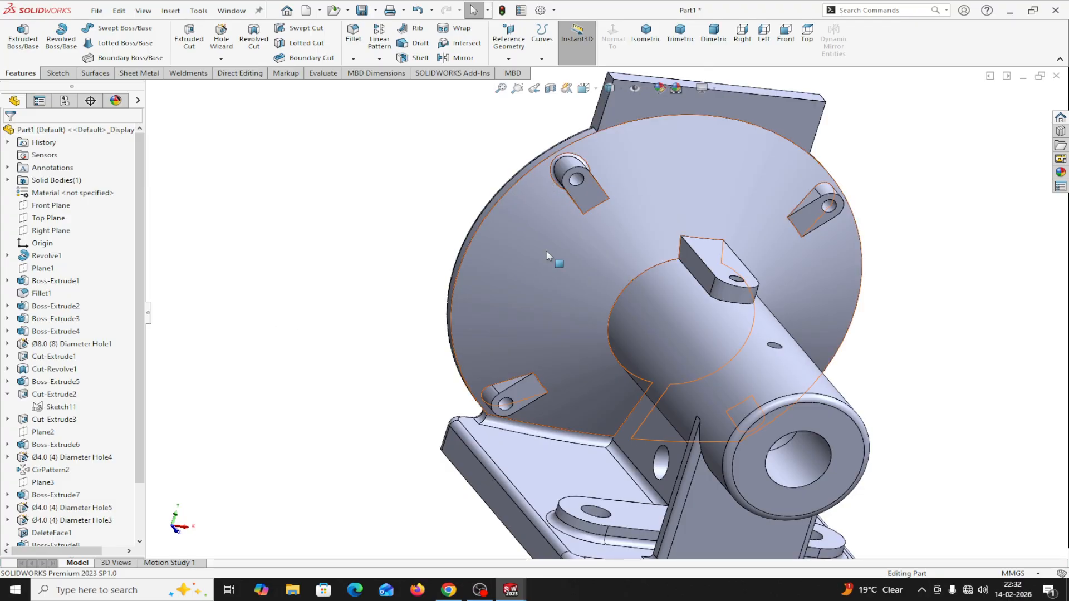
click(357, 36)
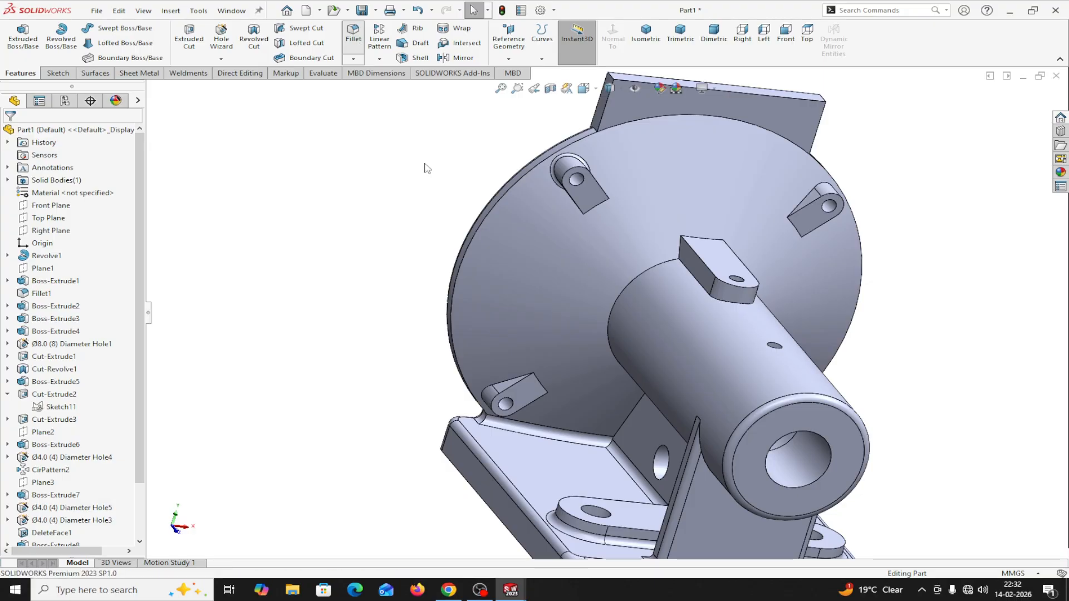
click(494, 386)
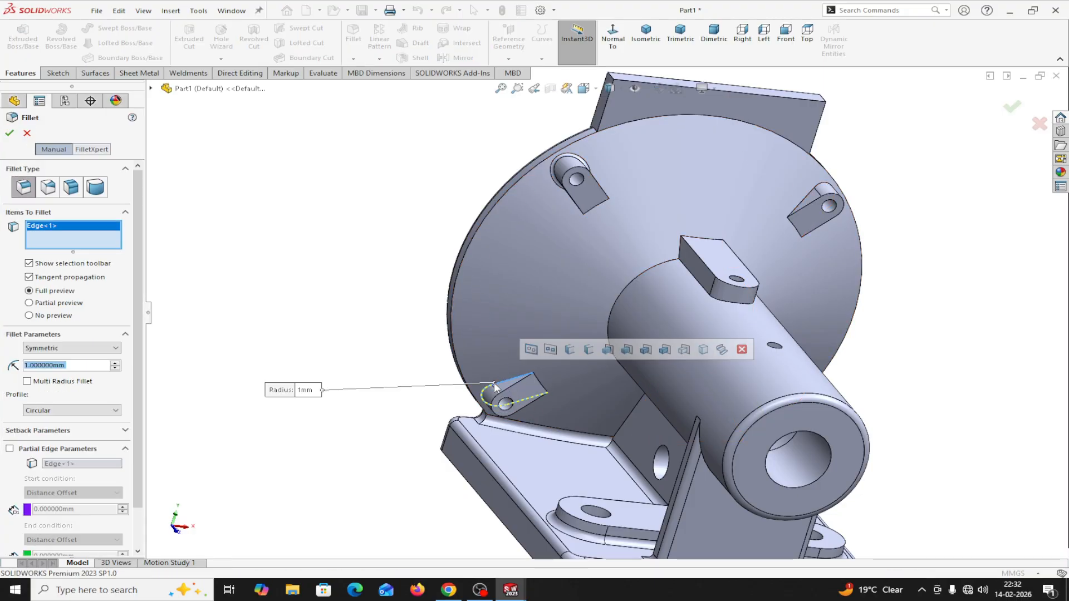
click(11, 135)
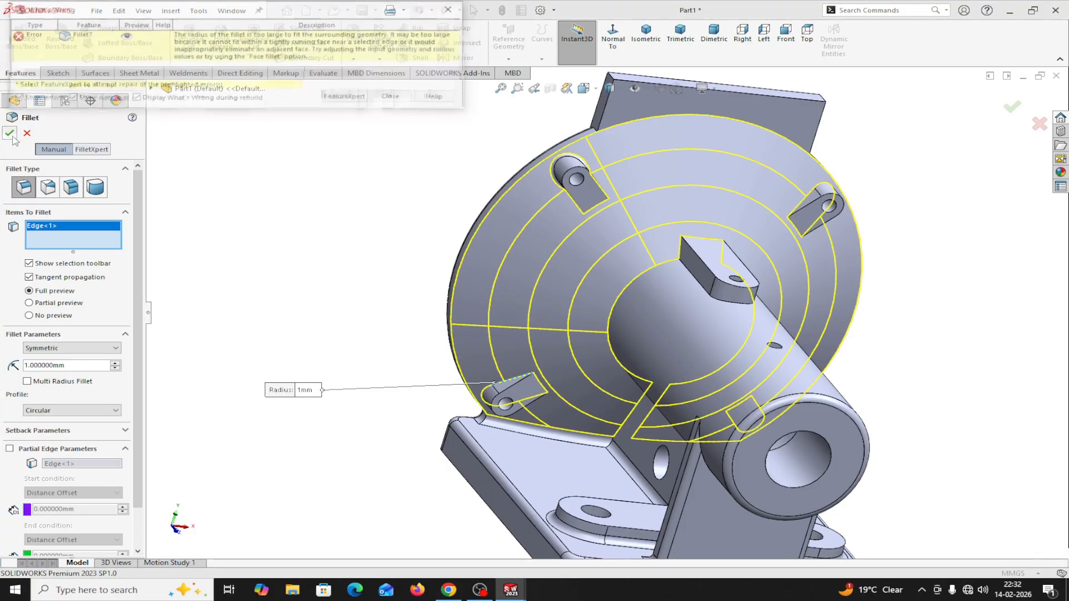
click(453, 11)
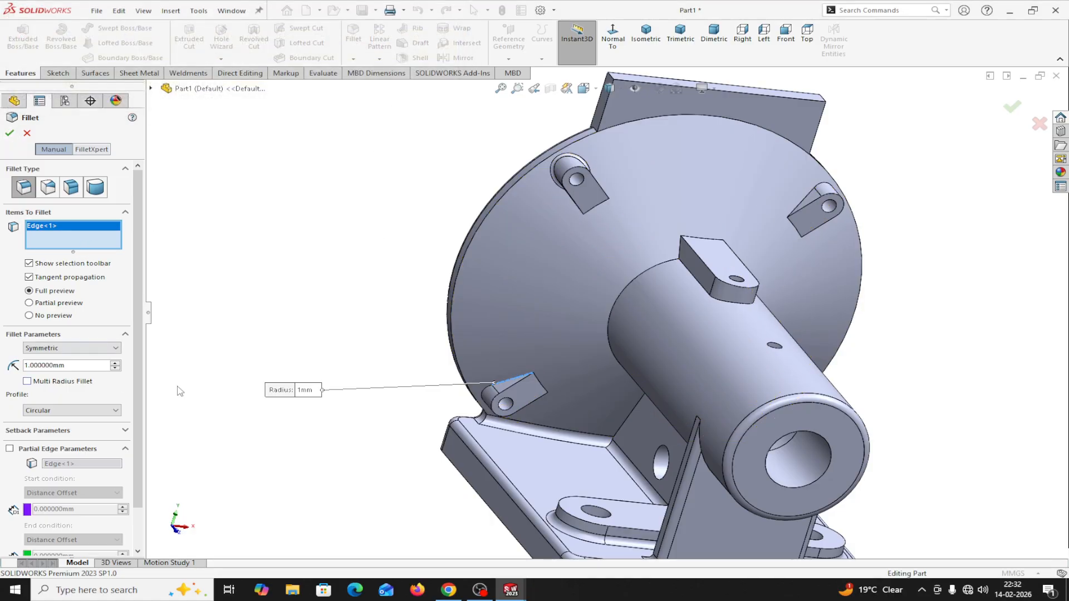
Step: Replace the selected edge with the lower-left lug's rounded base edge and apply the 1 mm fillet
middle_drag(344, 453, 360, 432)
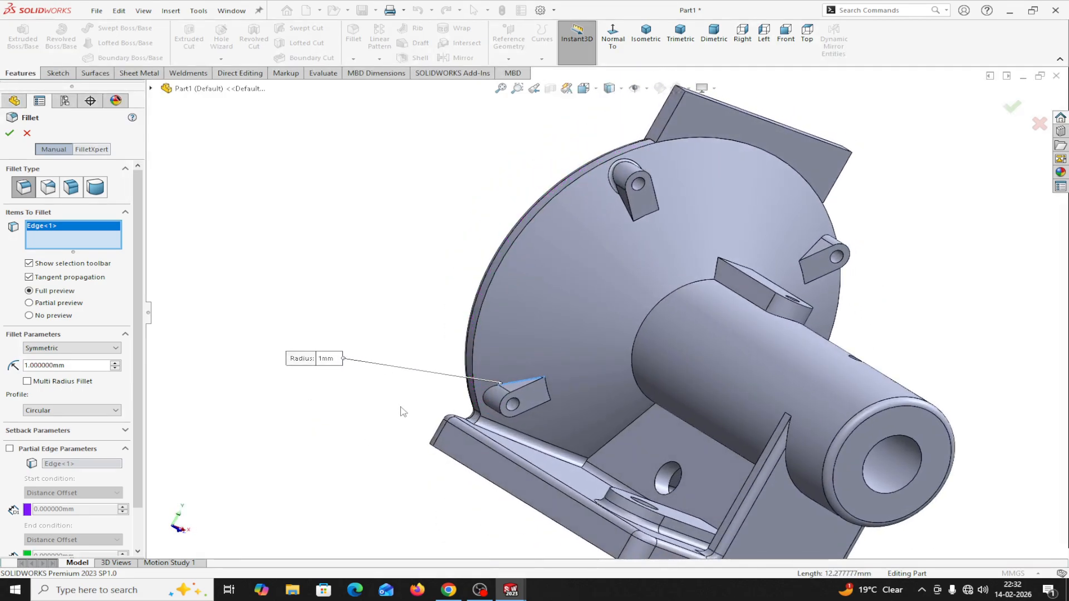
right_click(54, 235)
click(92, 236)
click(490, 394)
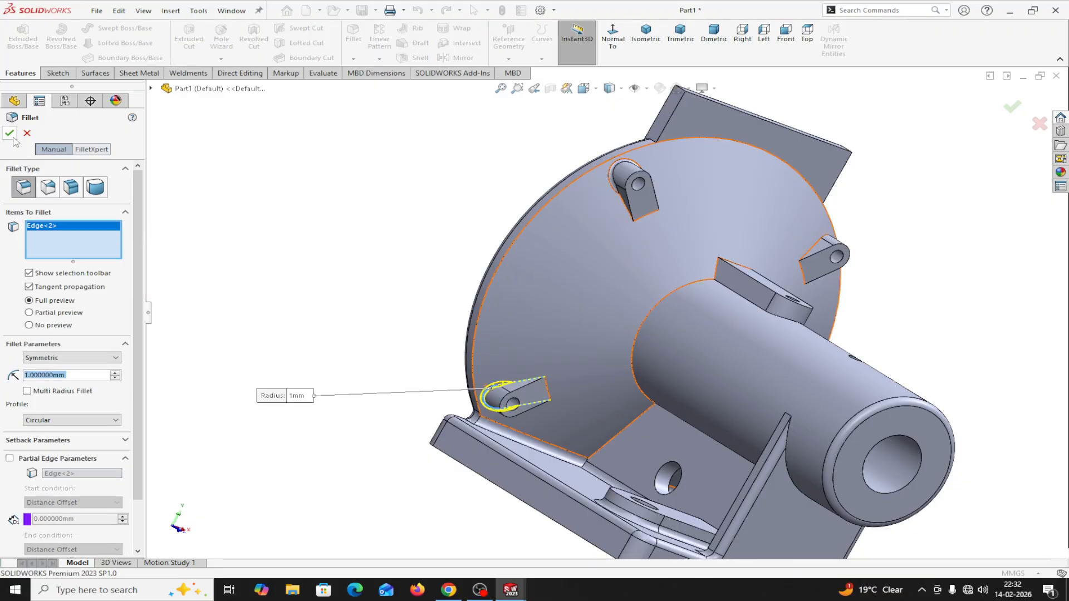
click(10, 135)
Step: Change the whole part's appearance colour to turquoise
scroll(333, 296, up, 3)
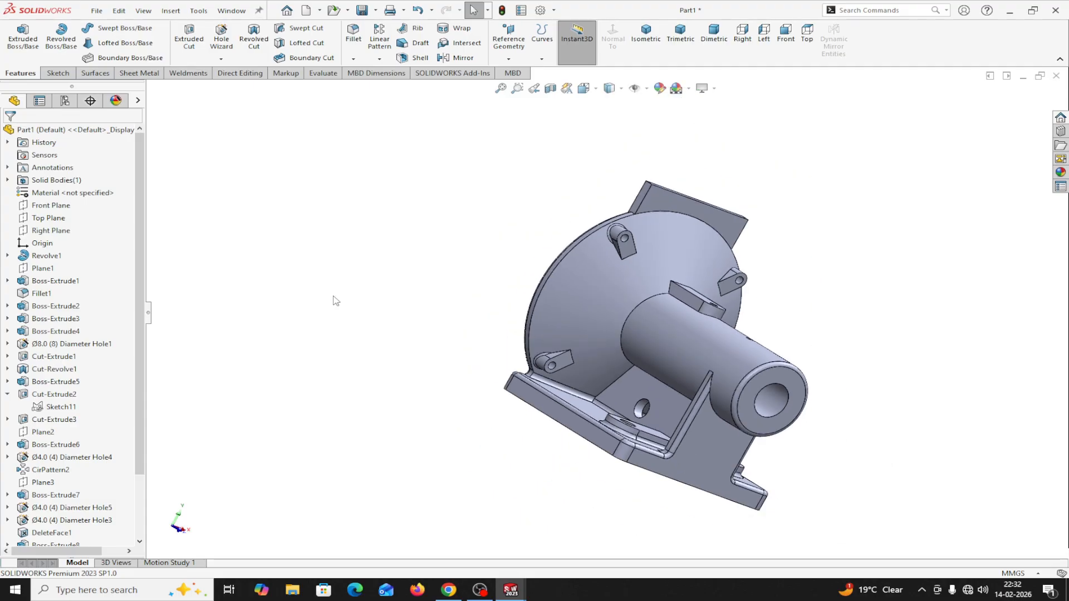
middle_drag(760, 286, 401, 286)
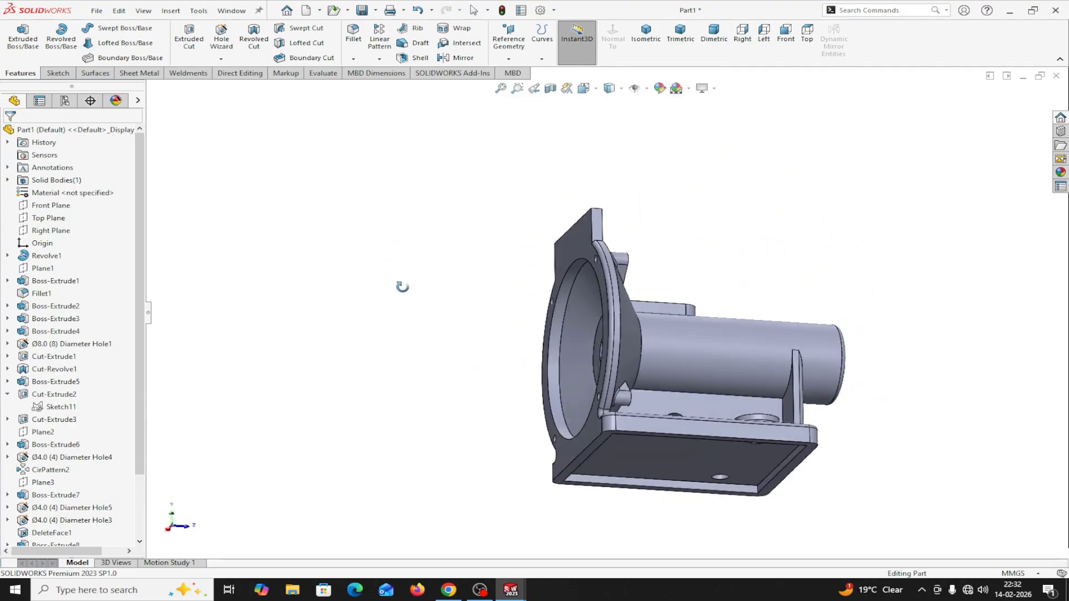
click(138, 102)
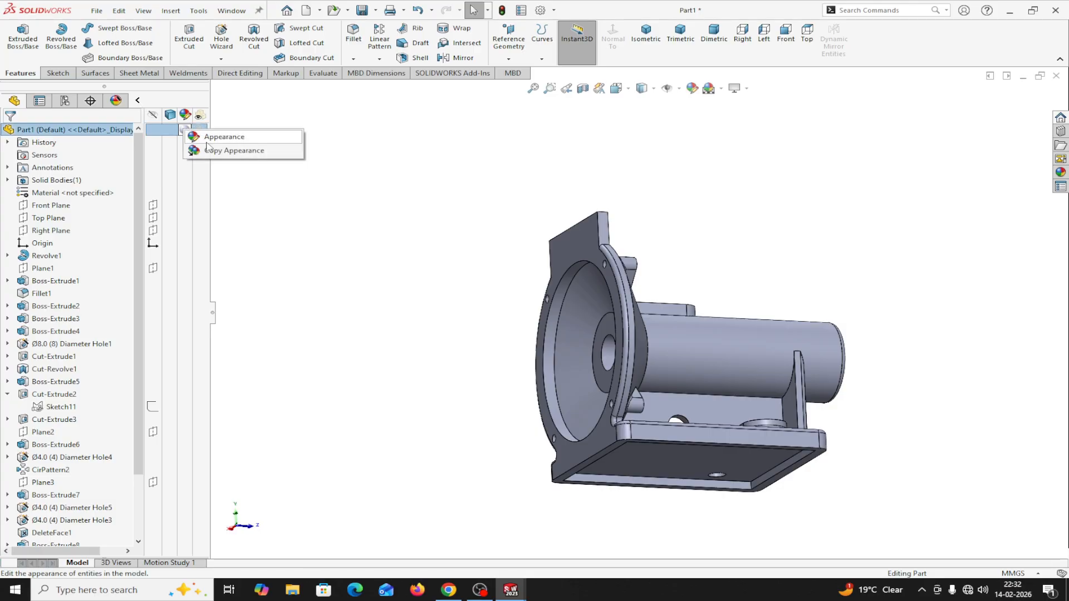
click(210, 143)
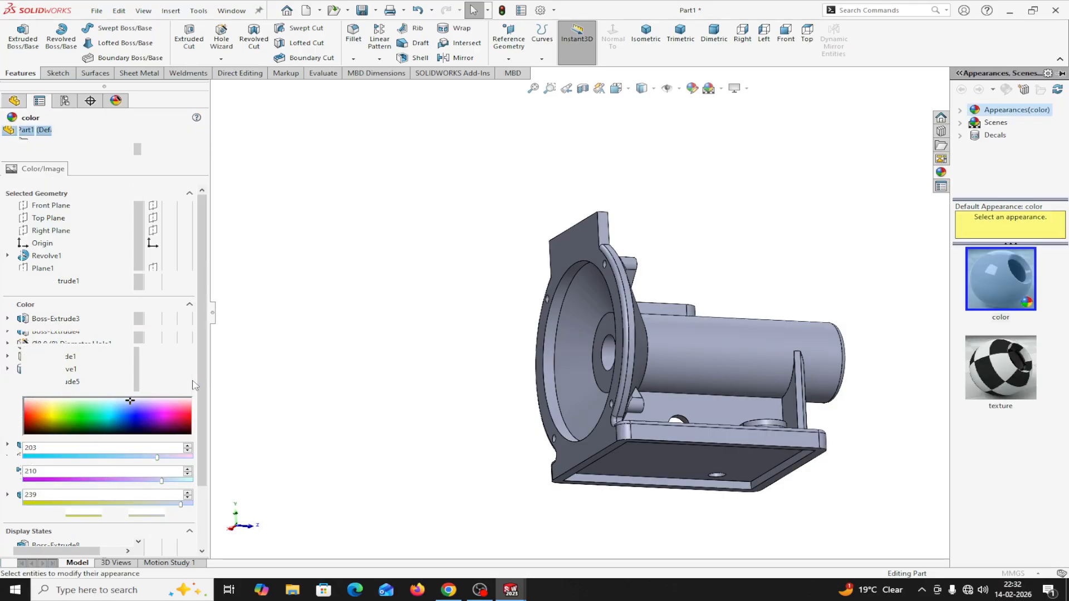
click(106, 362)
click(10, 133)
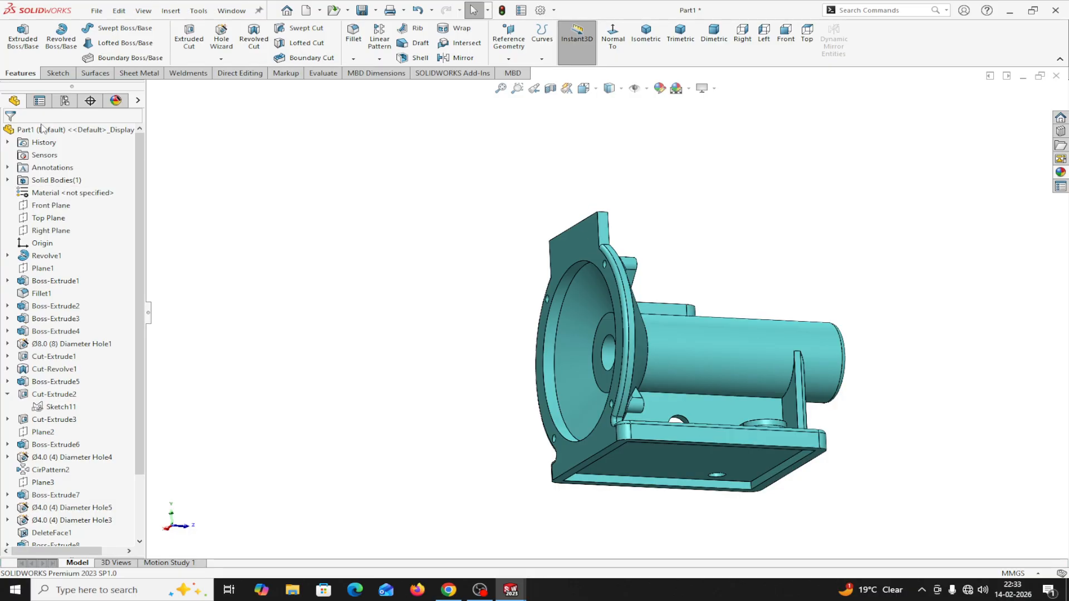
Step: Assign the AISI 304 steel material to the part from the SOLIDWORKS Materials library
right_click(46, 195)
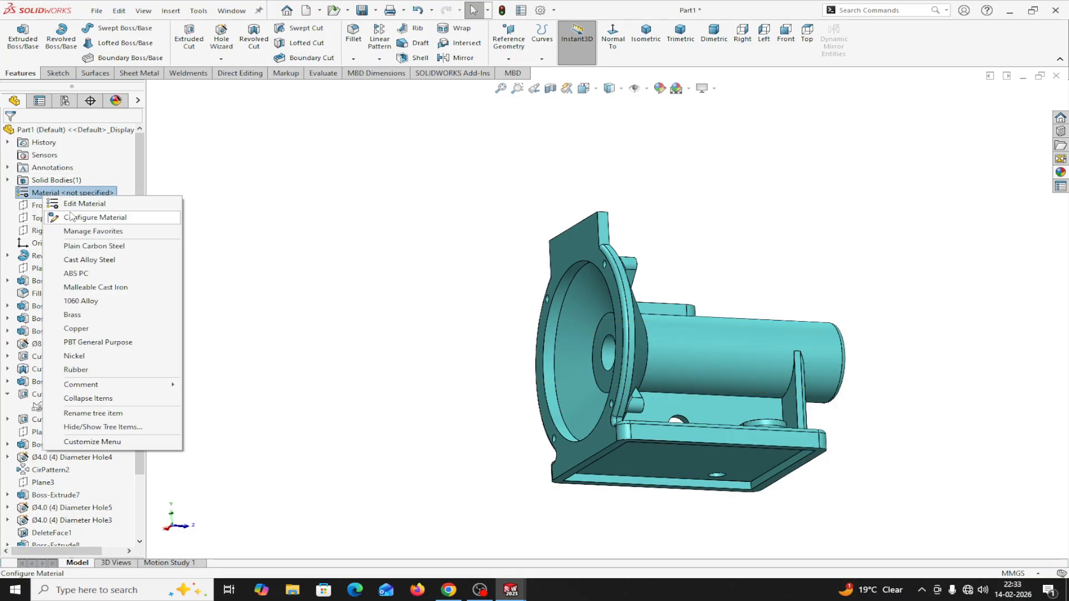
click(61, 204)
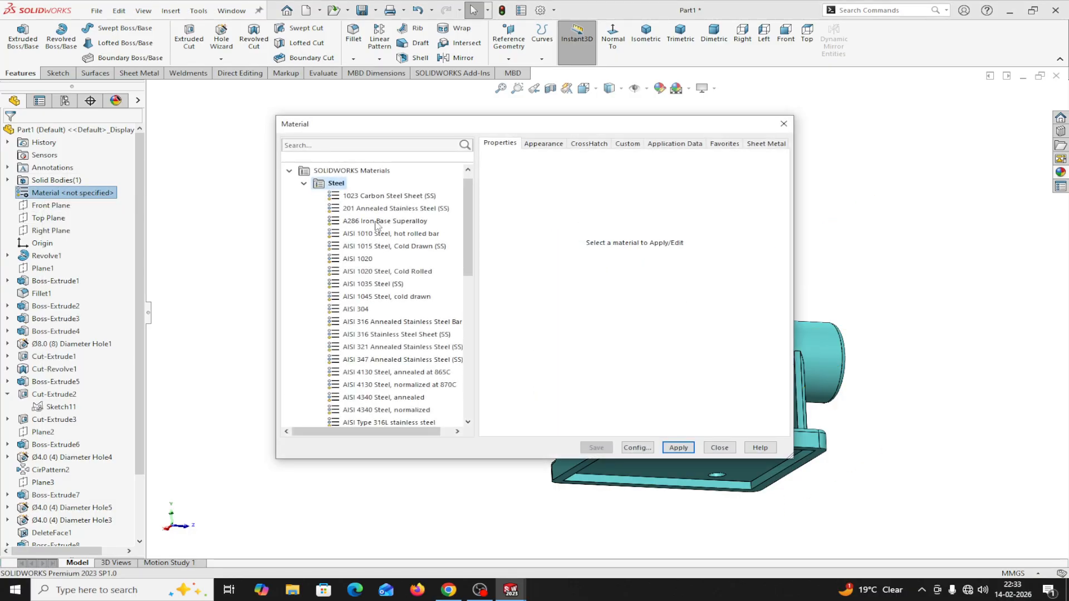
click(357, 310)
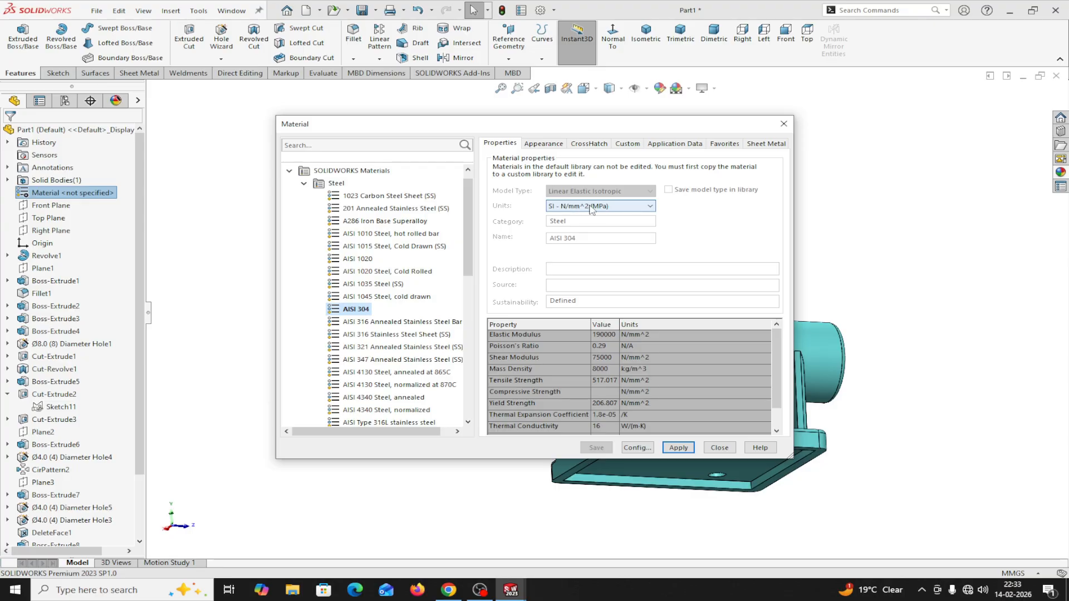
click(651, 207)
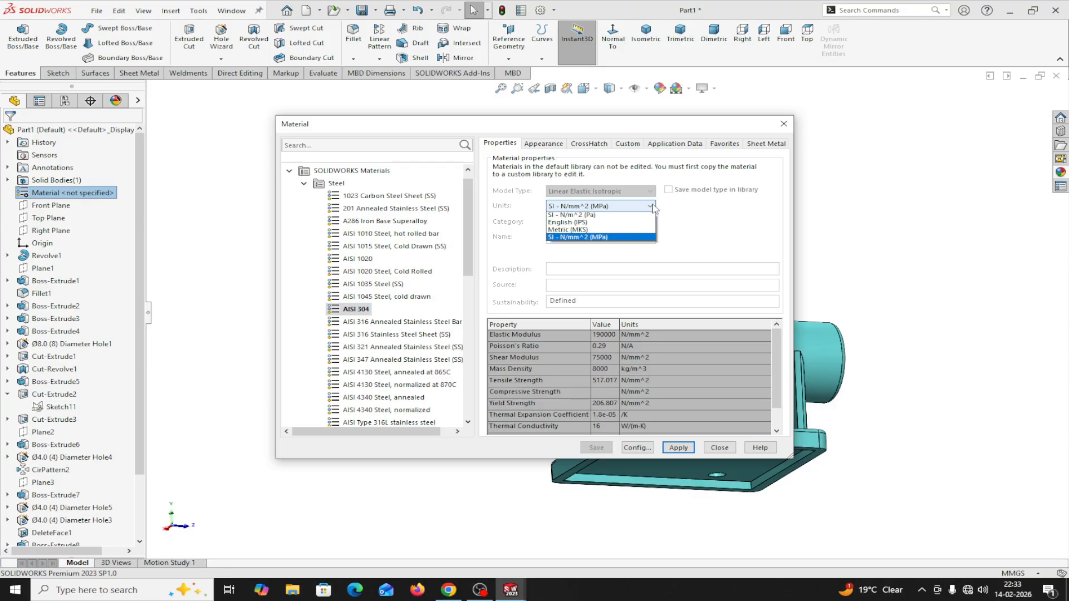
click(654, 208)
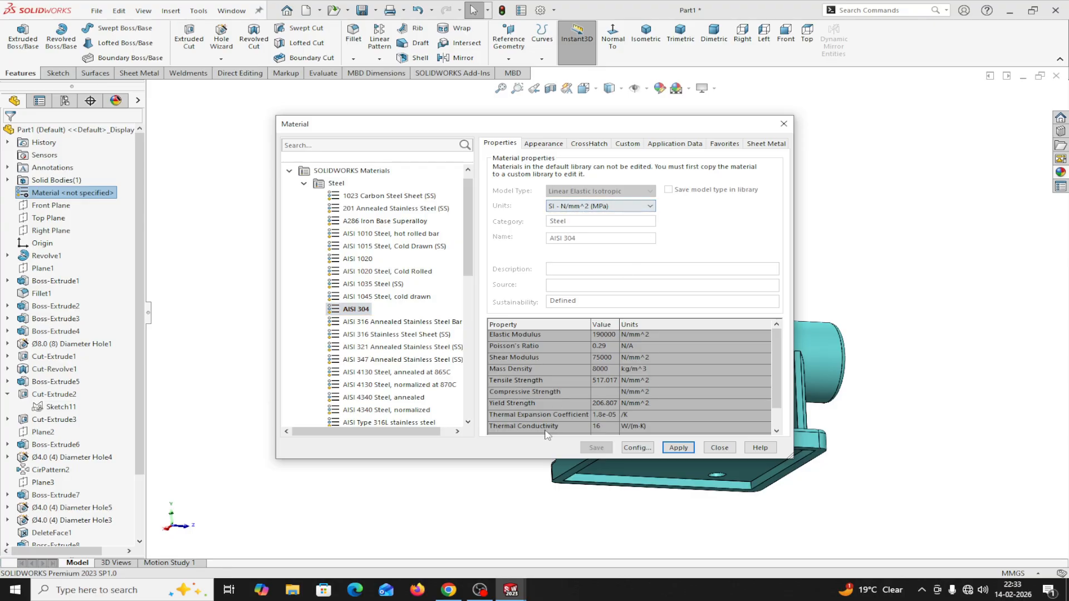
click(678, 448)
click(718, 448)
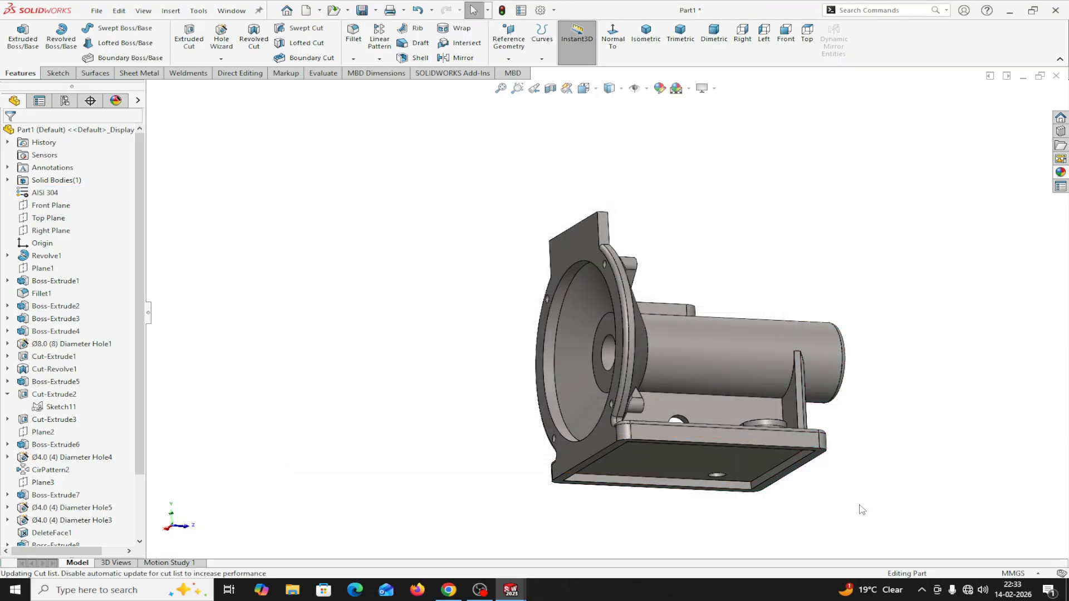
Step: Inspect the finished bracket from several angles, including the flange face, conical back, tube and base plate
middle_drag(855, 564, 249, 424)
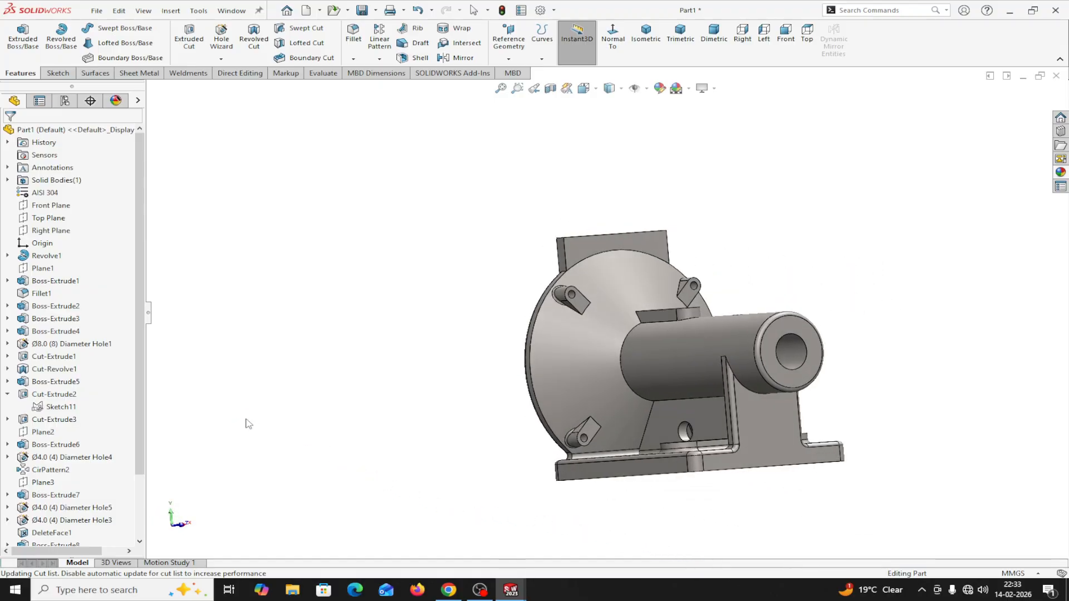
middle_drag(686, 312, 867, 346)
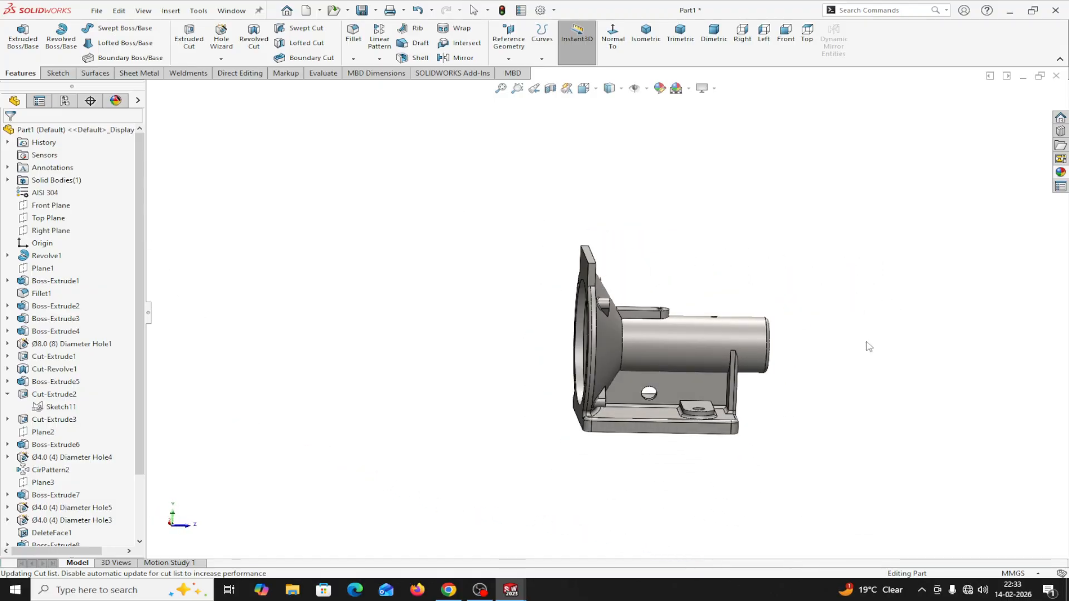
scroll(823, 344, down, 3)
mouse_move(762, 362)
middle_down()
mouse_move(731, 363)
mouse_move(759, 341)
mouse_move(860, 370)
mouse_move(806, 394)
mouse_move(745, 402)
mouse_move(738, 437)
mouse_move(751, 453)
mouse_move(792, 402)
mouse_move(750, 356)
mouse_move(754, 382)
middle_up()
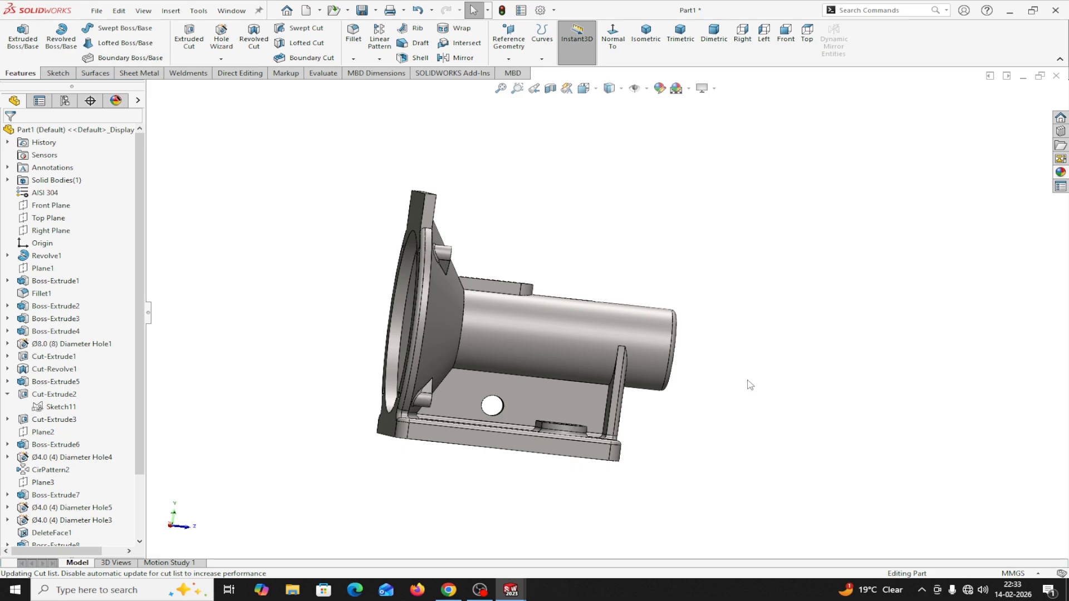
middle_drag(750, 385, 726, 410)
scroll(668, 354, down, 3)
middle_drag(716, 370, 797, 383)
scroll(703, 370, up, 3)
scroll(707, 365, down, 2)
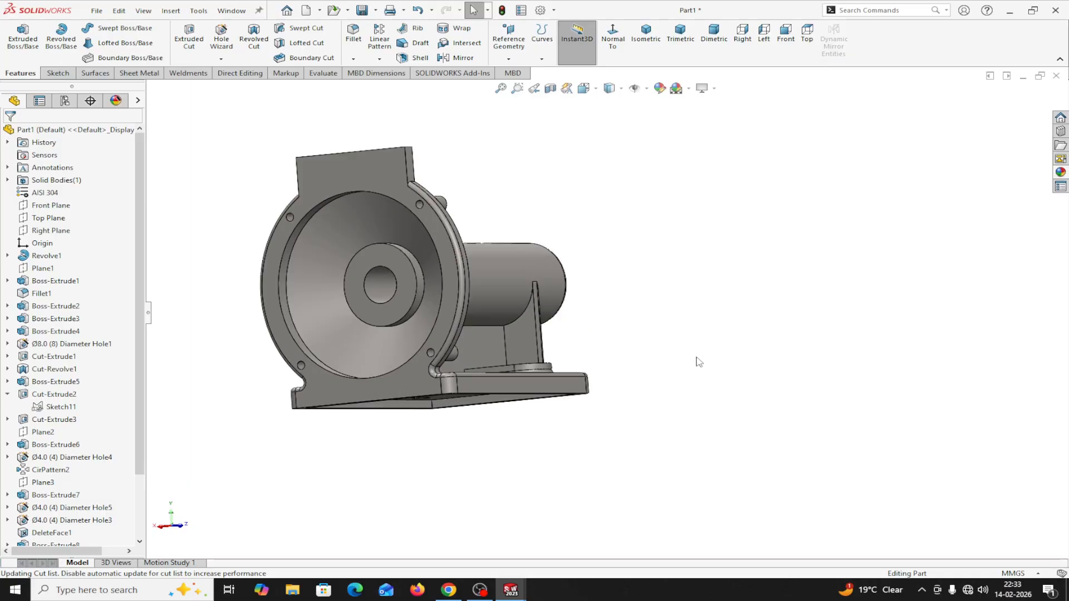
middle_drag(699, 363, 650, 442)
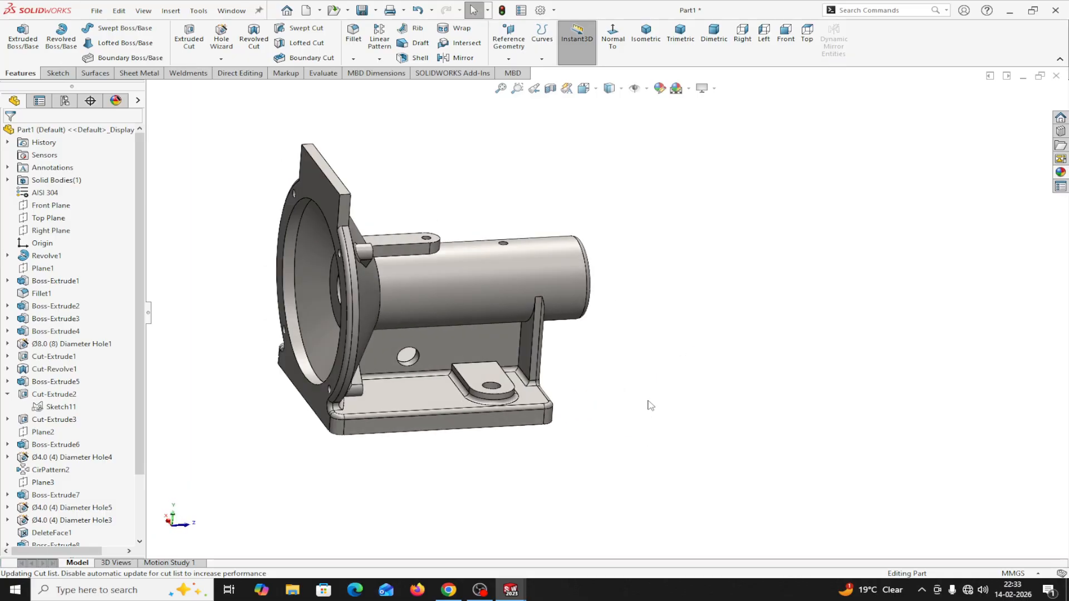